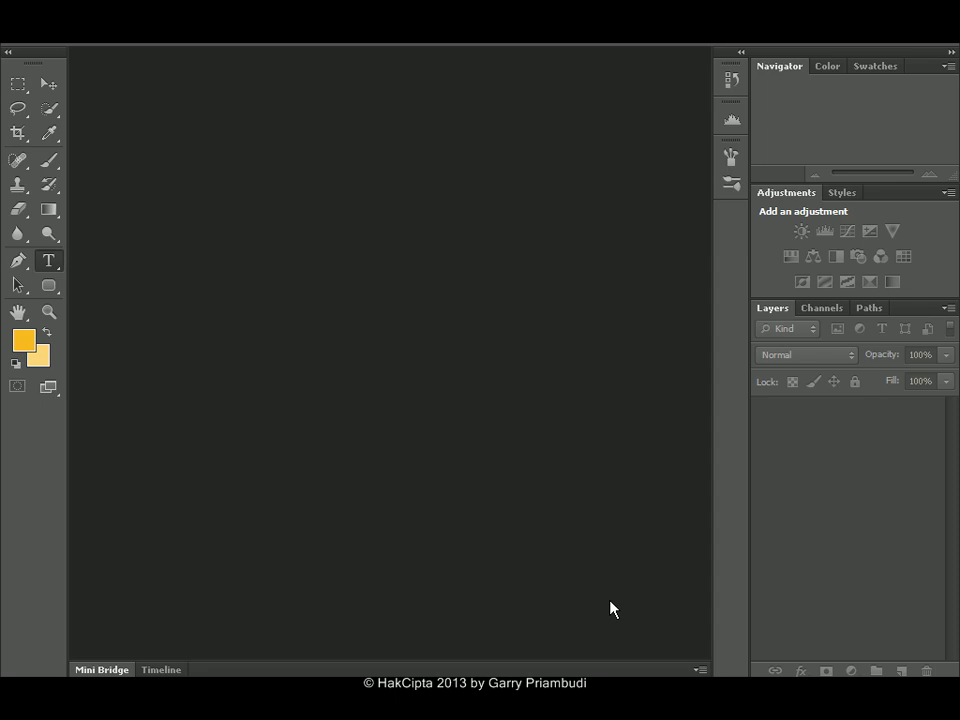
Create a new document named DesainWebCova, 1024 by 2000 pixels at 72 pixels/inch, in RGB Color with a white background.
key("alt+f")
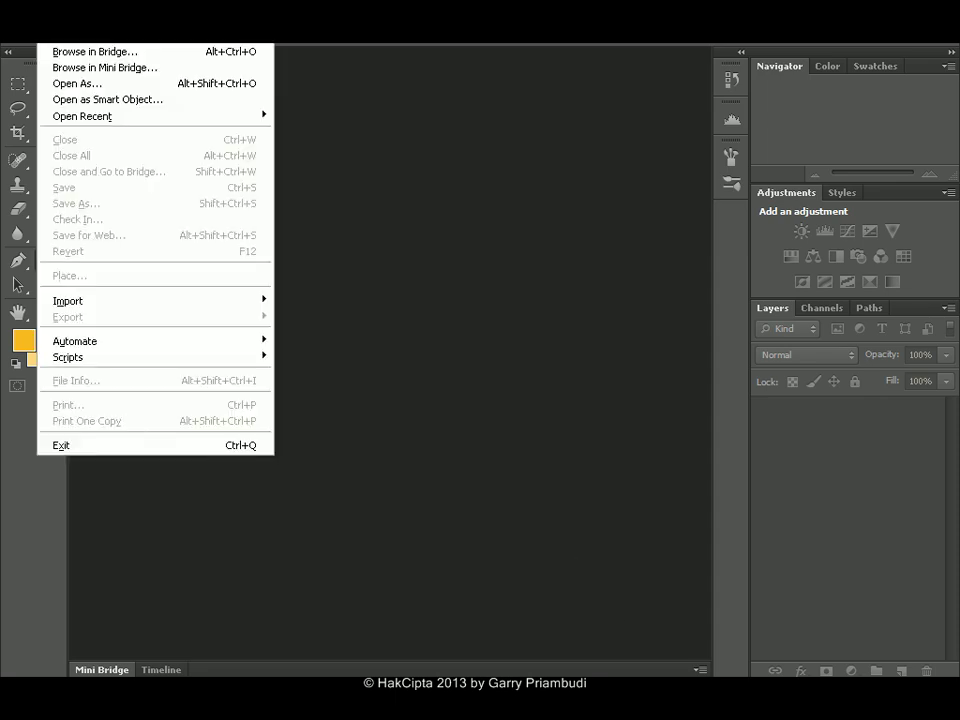
left_click(66, 20)
left_click_drag(436, 181, 437, 205)
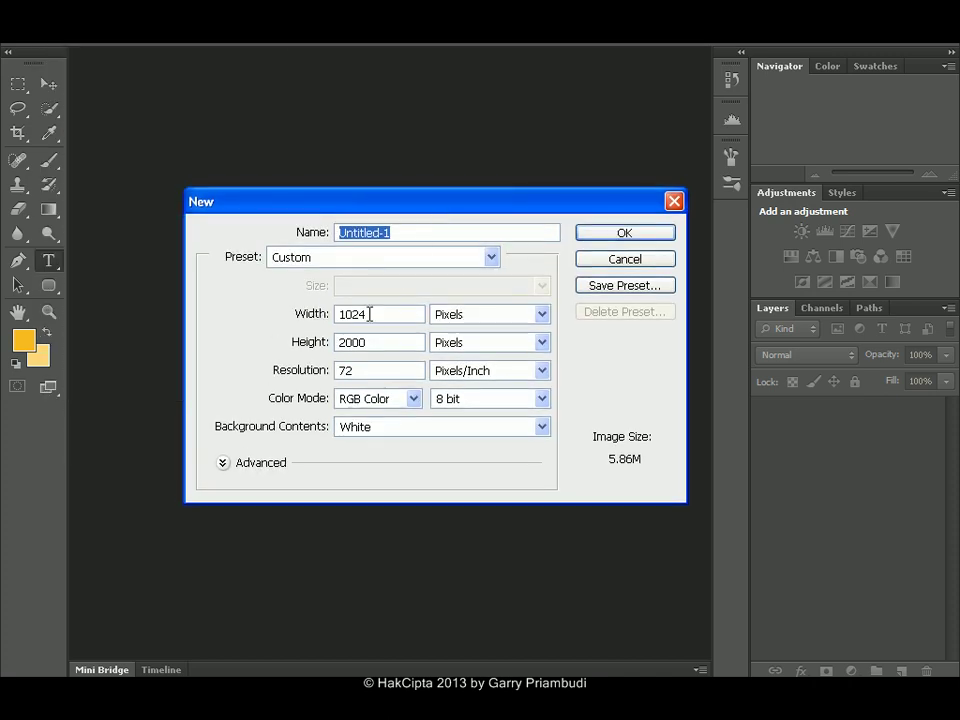
left_click(370, 314)
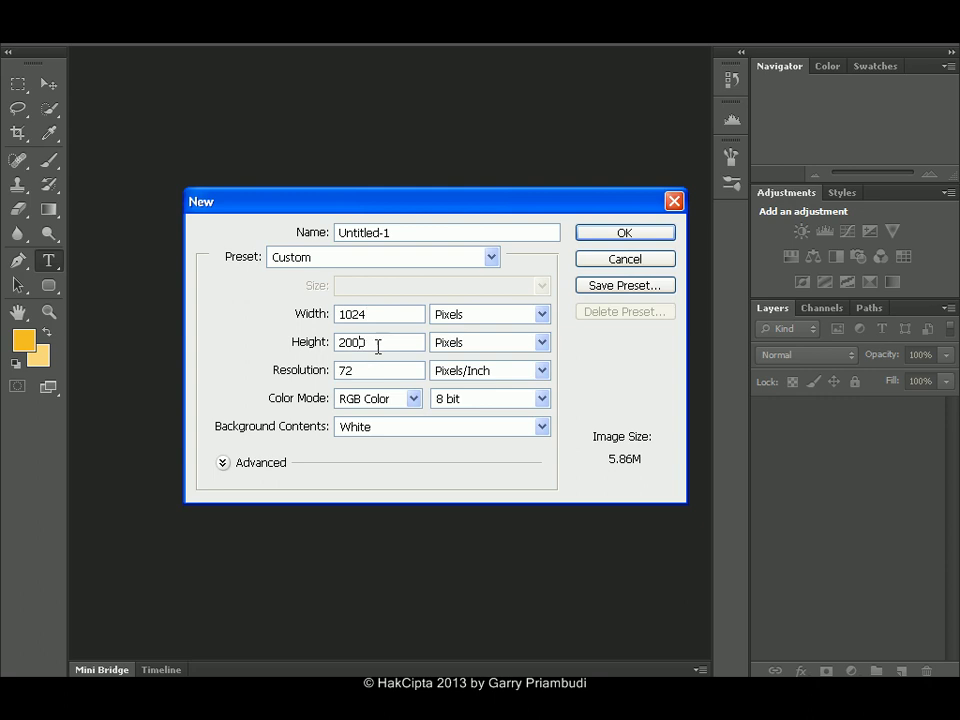
double_click(398, 228)
type("DesainWebCova")
key("Return")
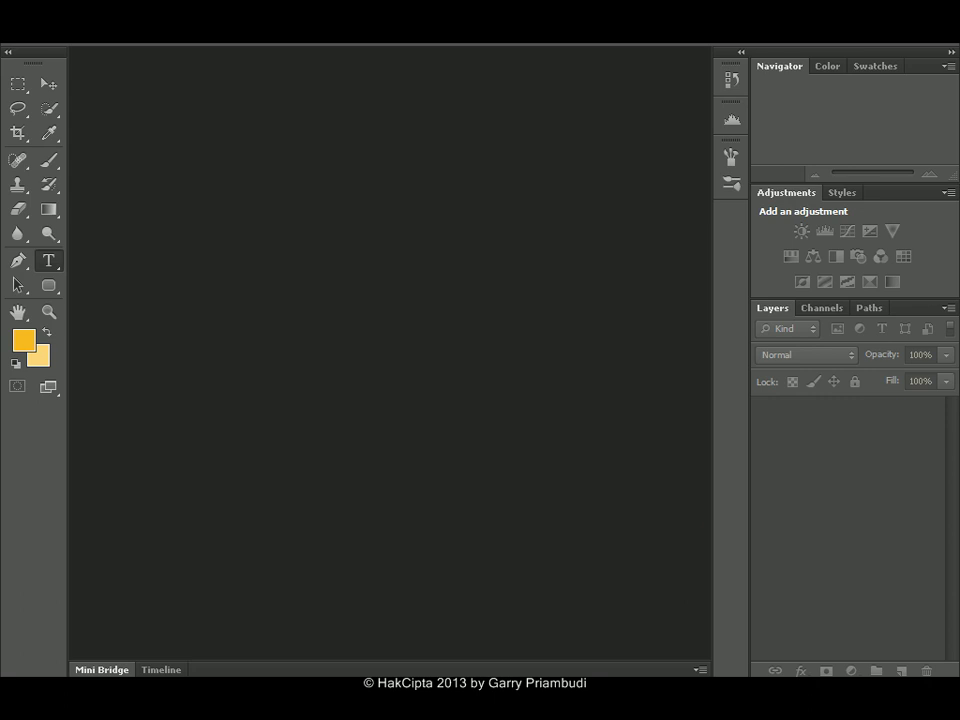
Select a full-width rectangular strip about 3 cm high along the page's top edge and add a new layer for it.
left_click(869, 177)
mouse_move(854, 109)
left_mouse_down()
mouse_move(868, 107)
mouse_move(868, 95)
left_mouse_up()
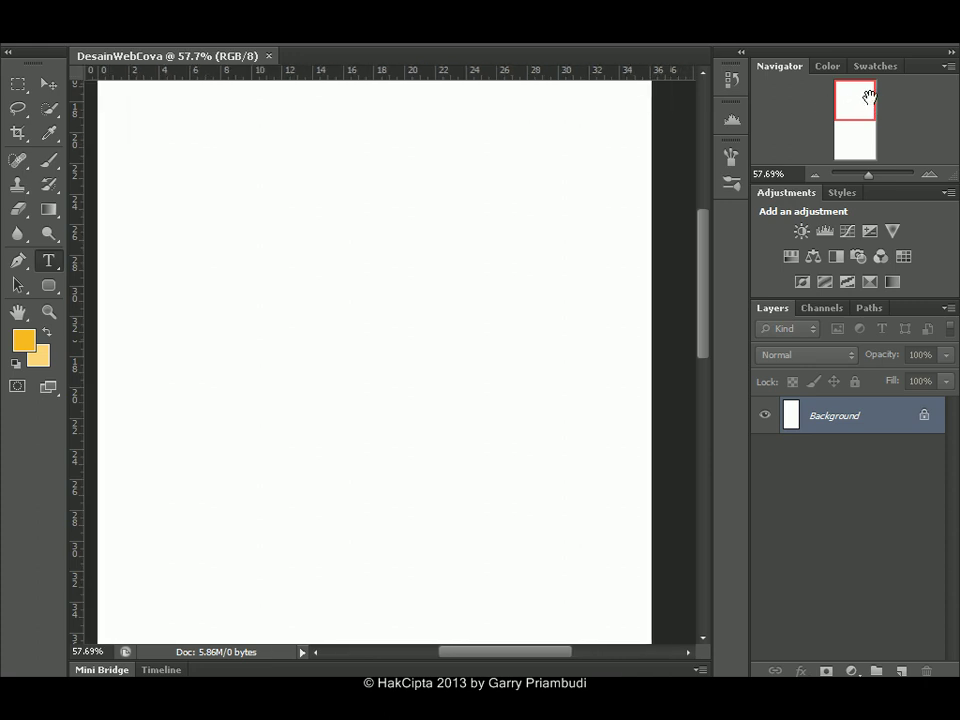
left_click_drag(705, 236, 707, 196)
left_click(18, 84)
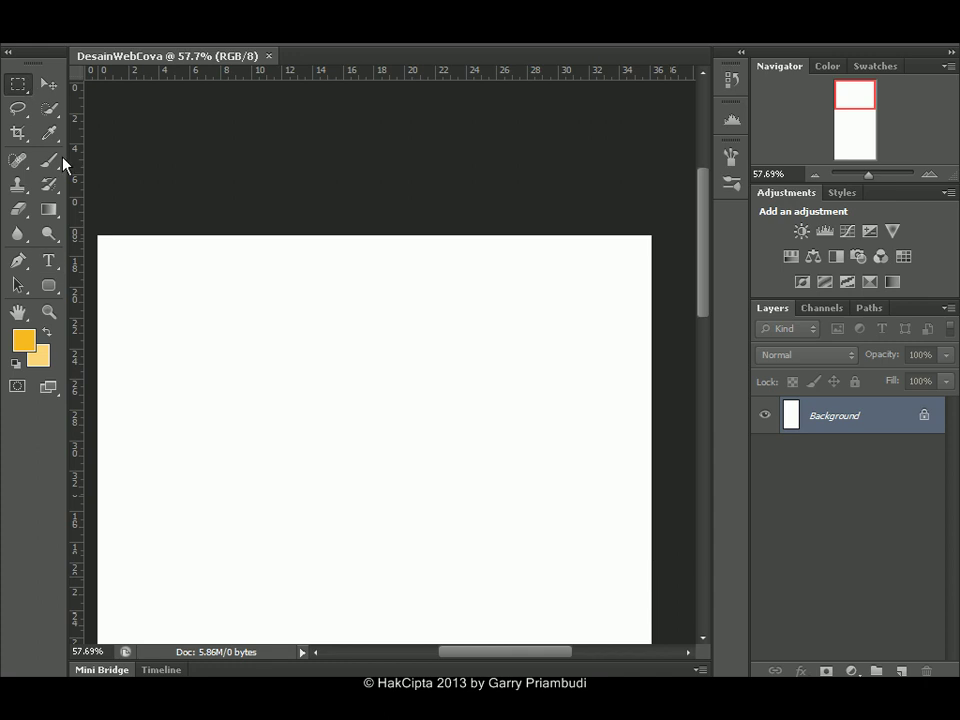
left_click_drag(97, 236, 670, 279)
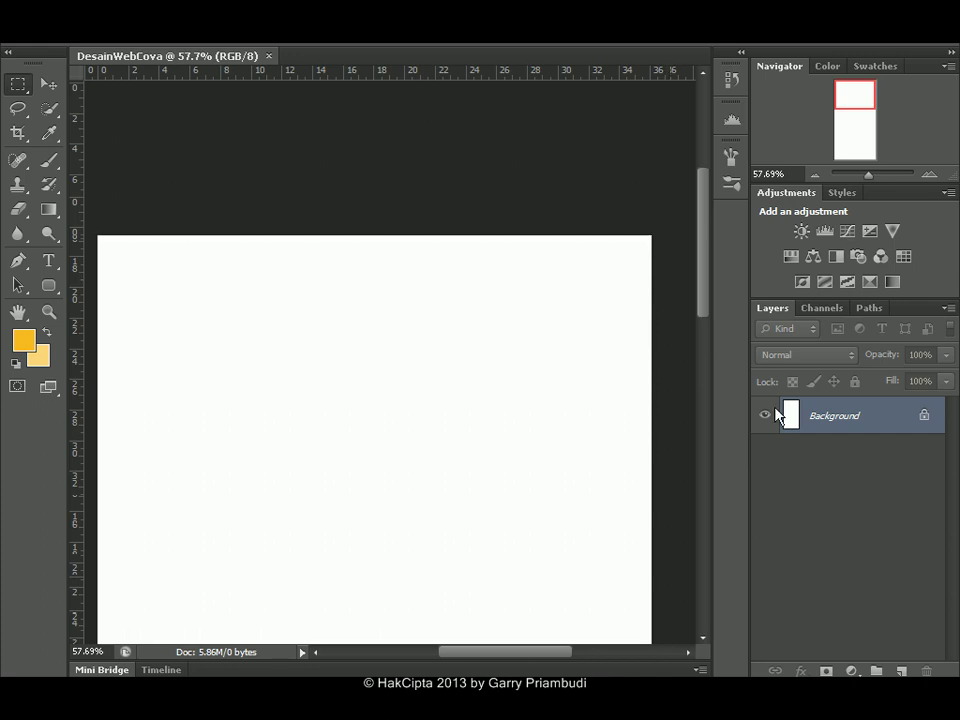
left_click(900, 671)
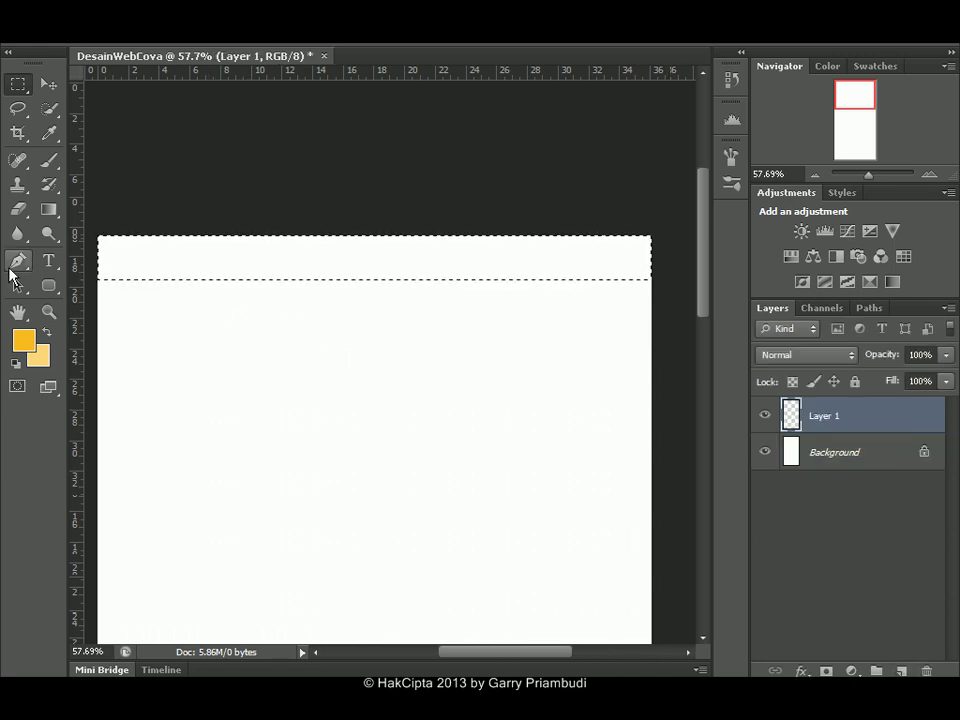
Paint the selected strip with the Brush in the light yellow fdd679 by swapping the foreground and background colours.
left_click(48, 160)
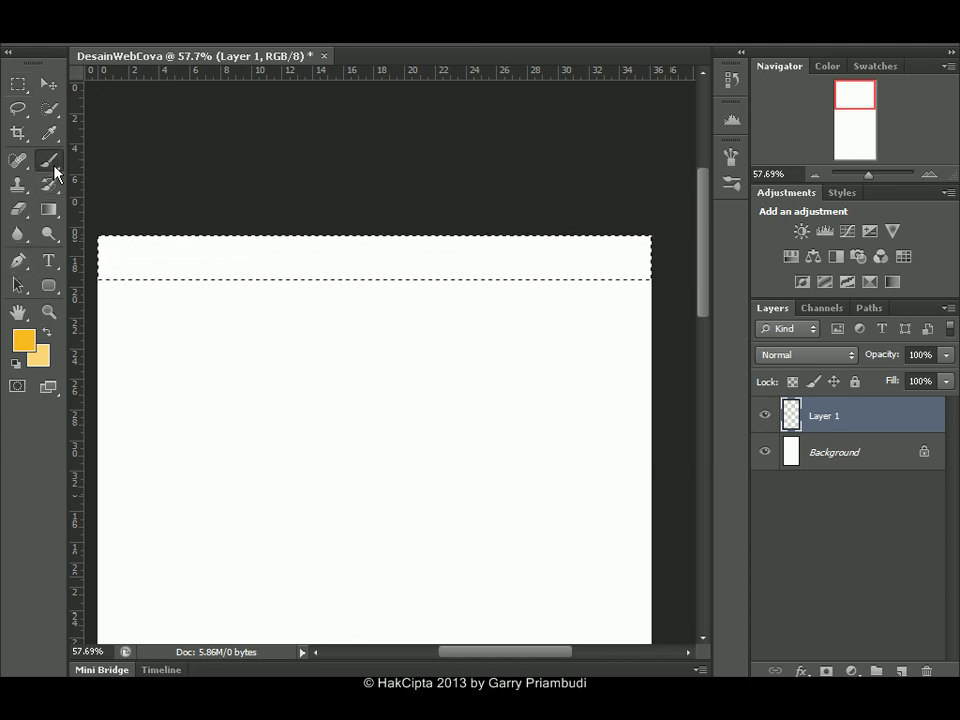
left_click(47, 331)
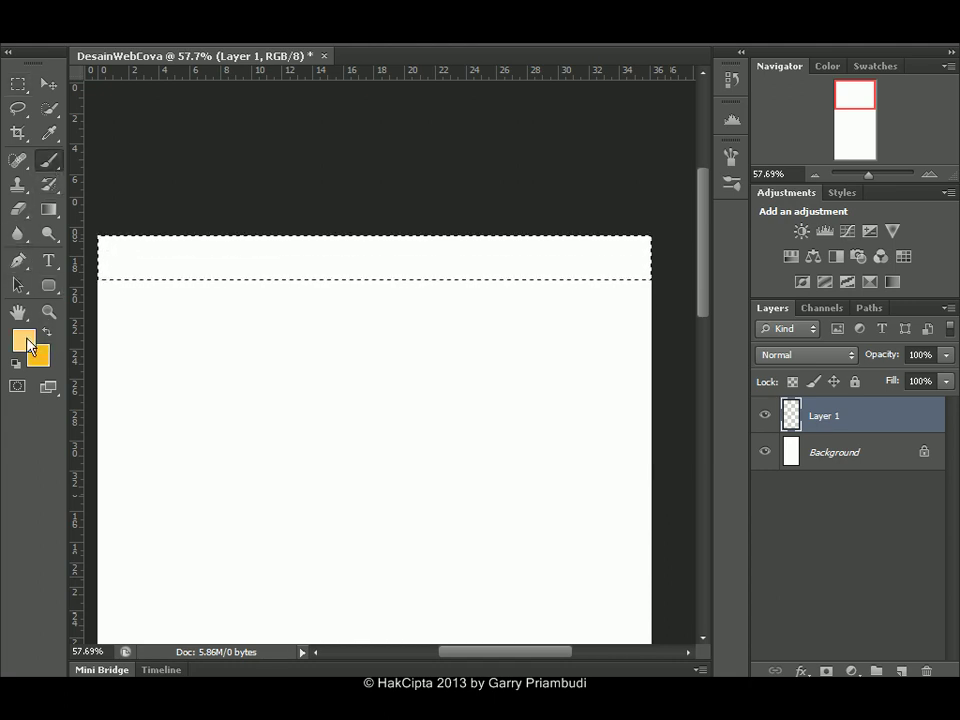
left_click(26, 341)
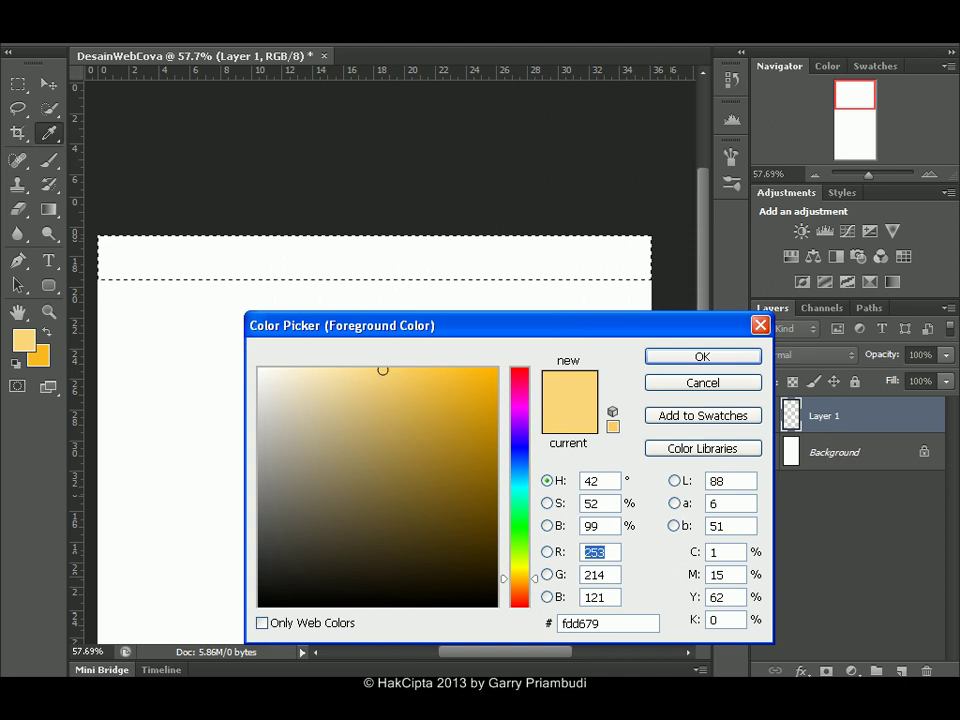
left_click(681, 384)
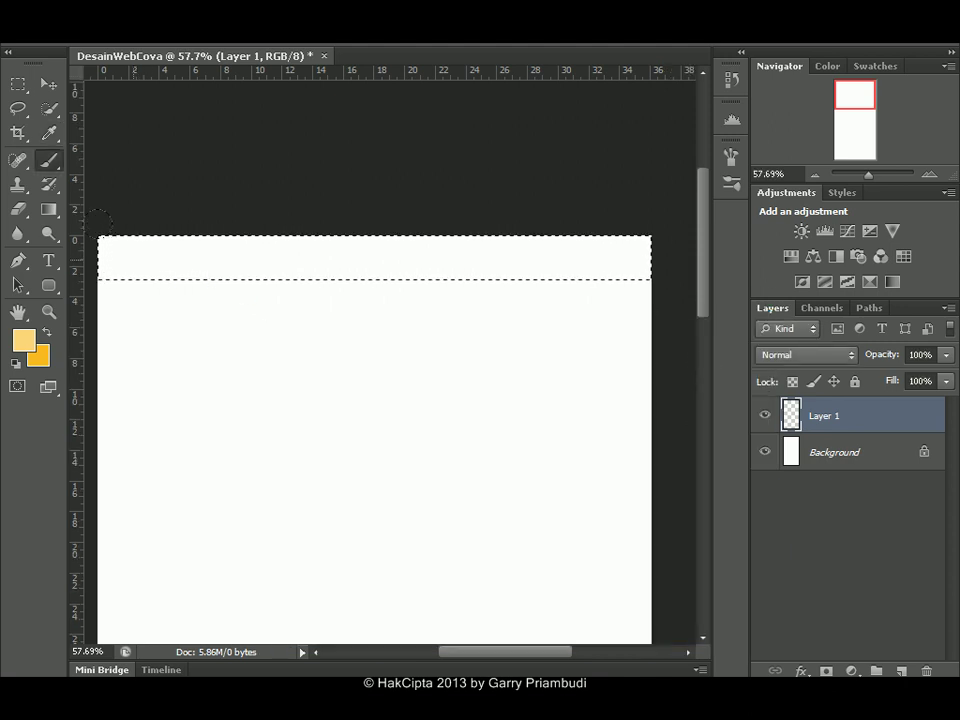
mouse_move(109, 219)
left_mouse_down()
mouse_move(367, 215)
mouse_move(278, 241)
mouse_move(581, 227)
left_mouse_up()
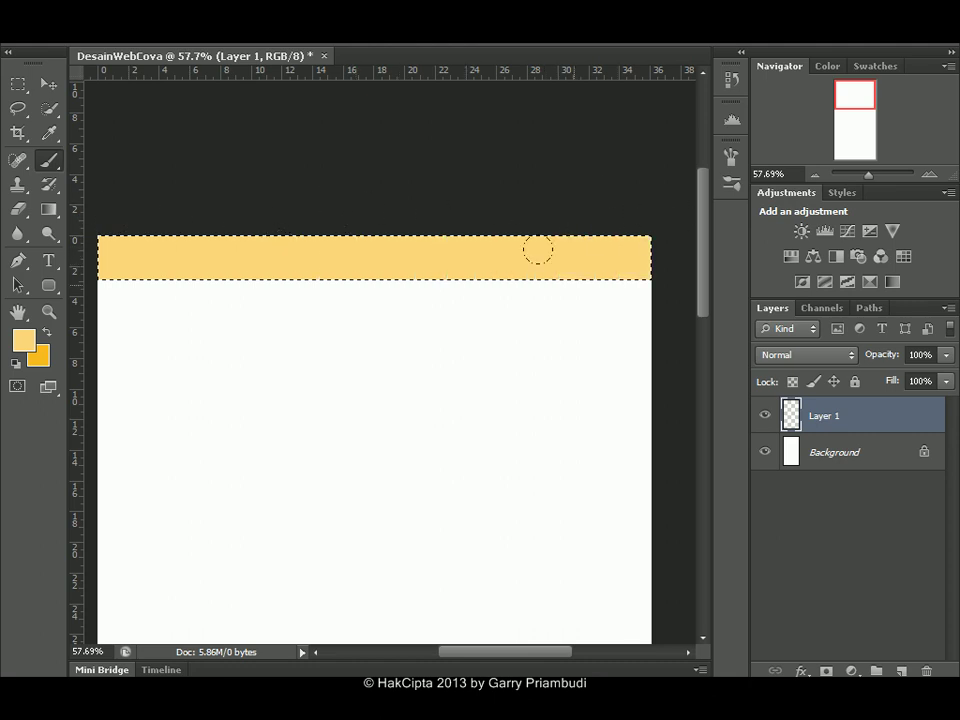
Rename the painted strip's layer as Header and deselect the strip.
left_click(50, 86)
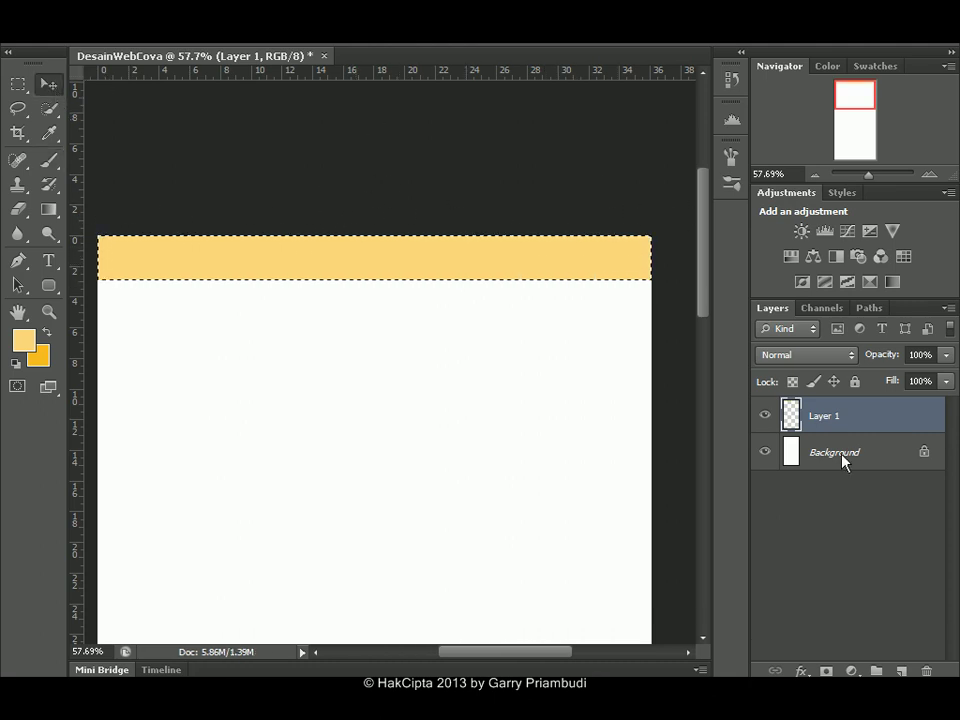
double_click(823, 416)
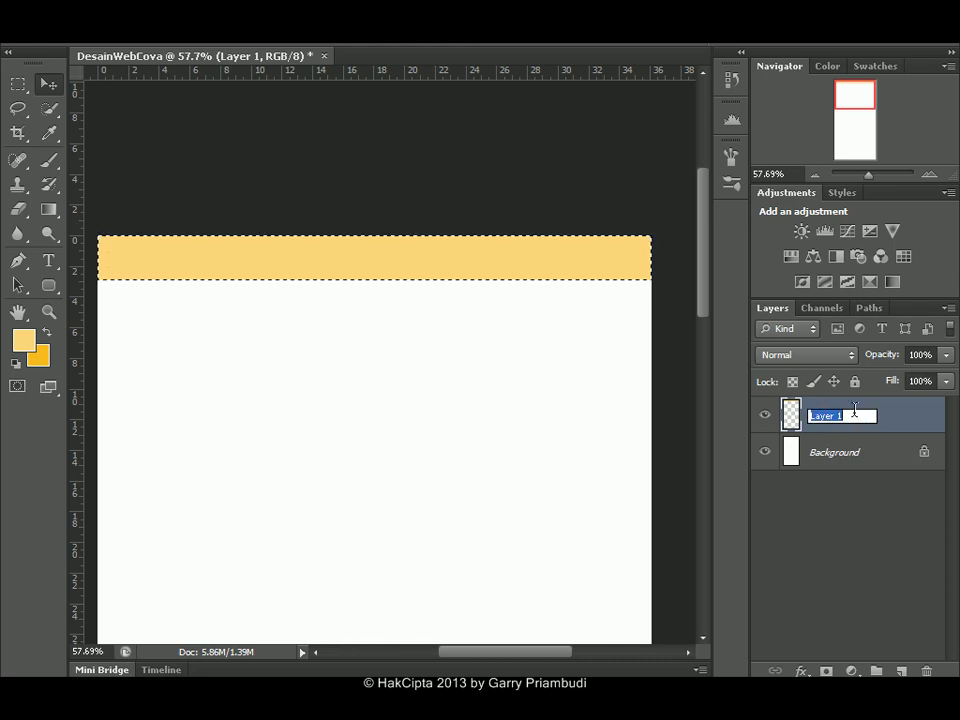
type("Header")
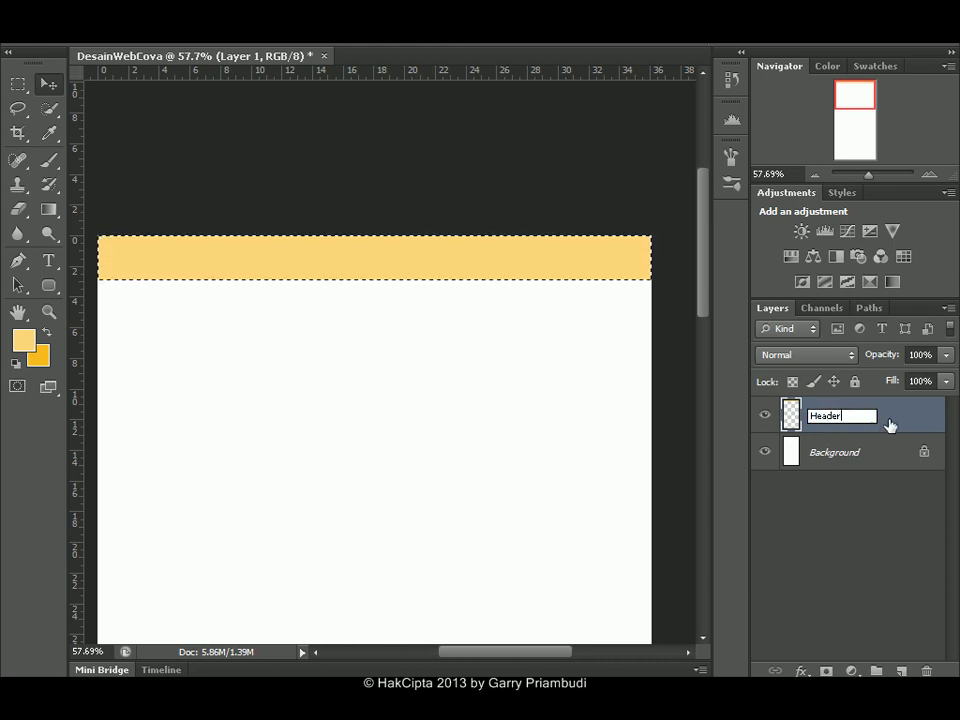
left_click(893, 420)
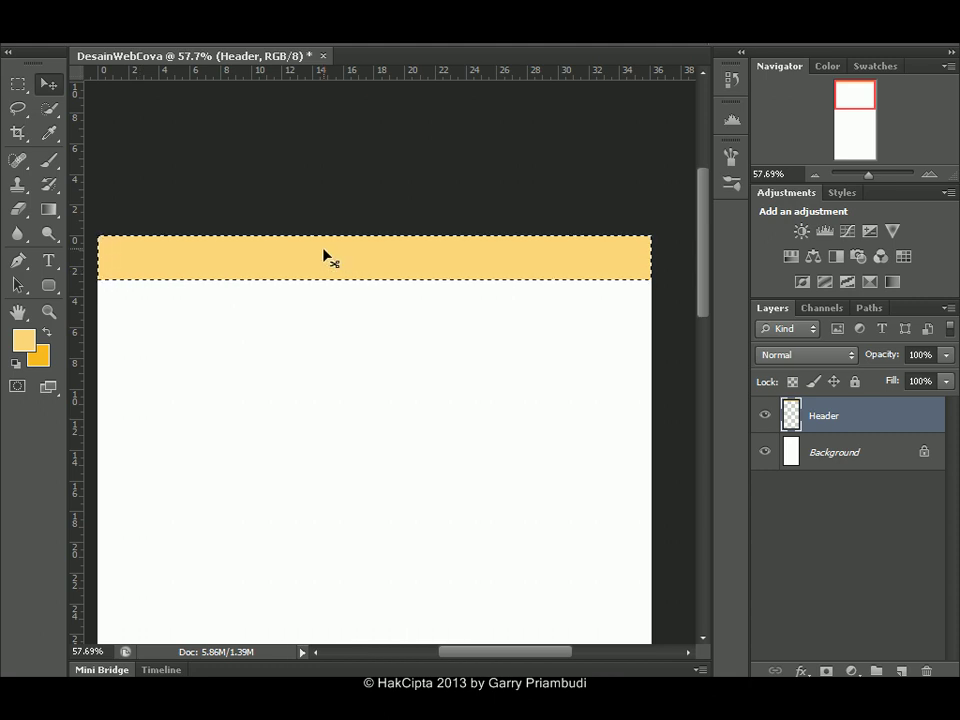
key("ctrl+d")
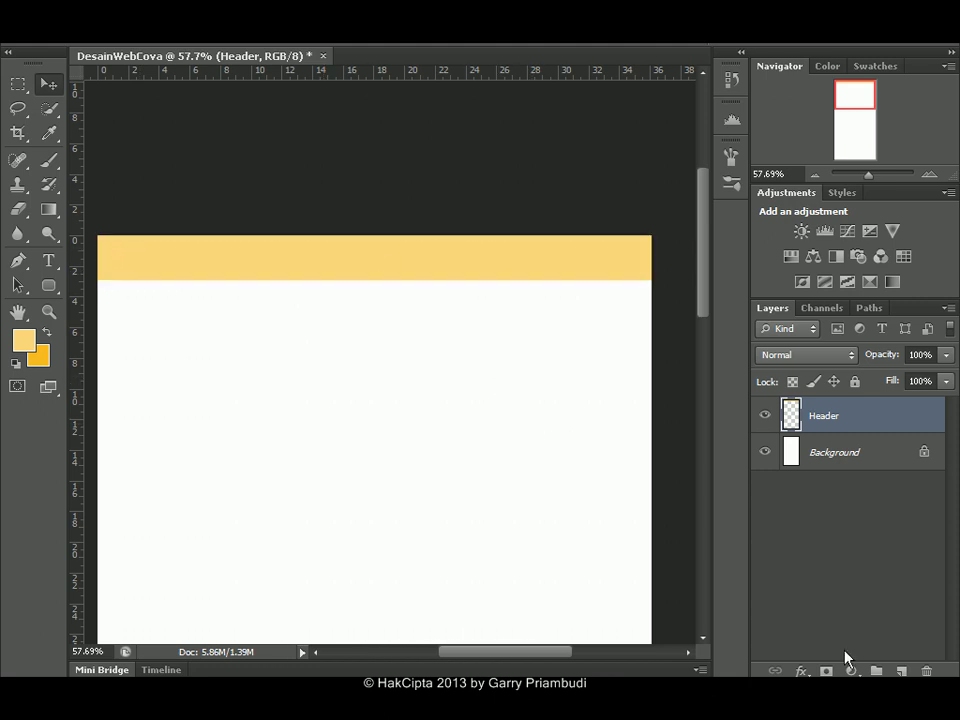
Add a new layer above Header and name it SlideShow.
left_click(901, 671)
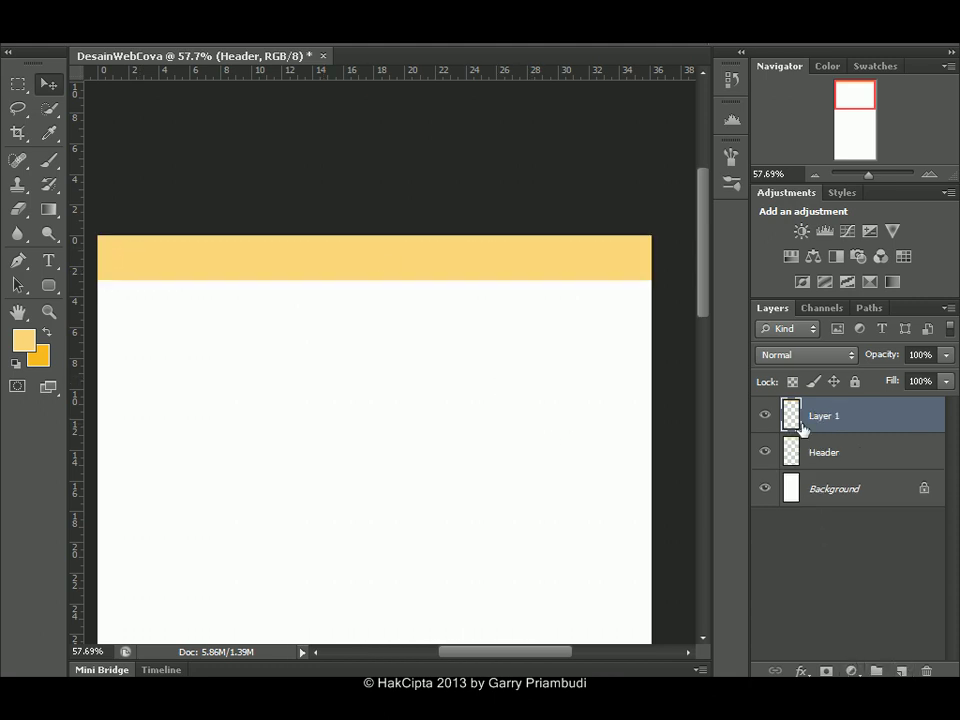
double_click(826, 415)
type("SlideShow")
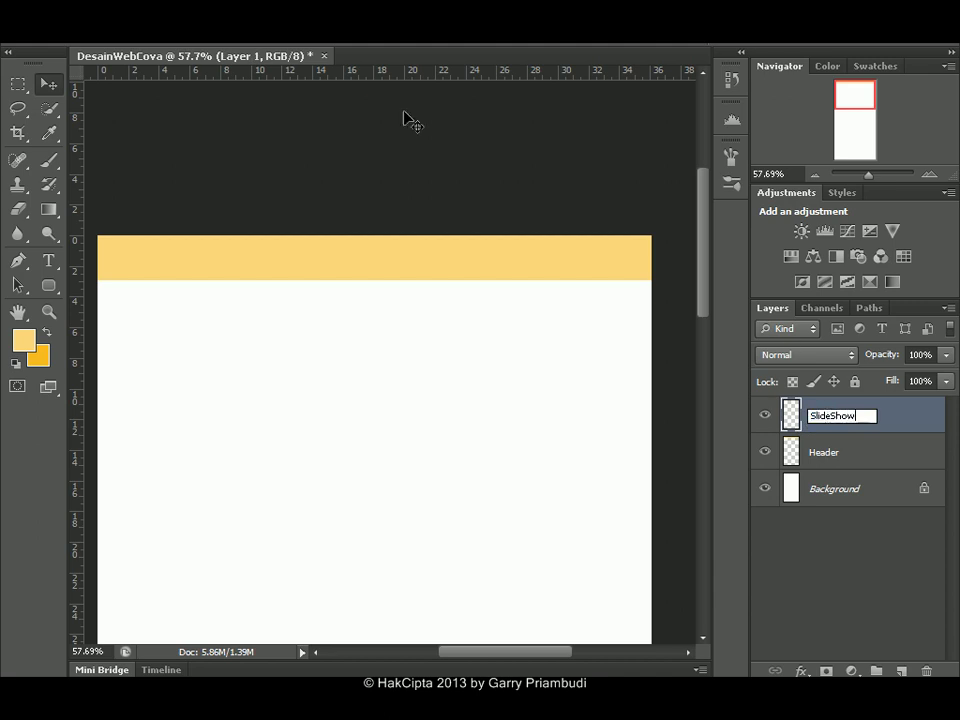
key("Return")
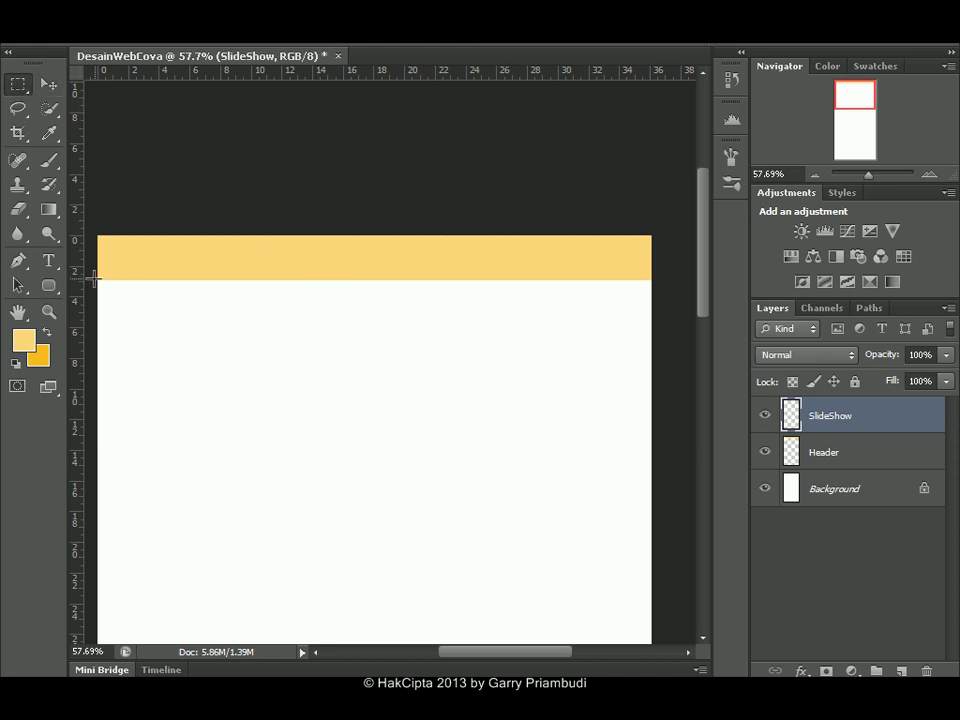
Fill a full-width rectangle about 13 cm high directly below the header with orange-yellow brush strokes, and clear the selection.
left_click_drag(124, 289, 676, 485)
left_click(46, 332)
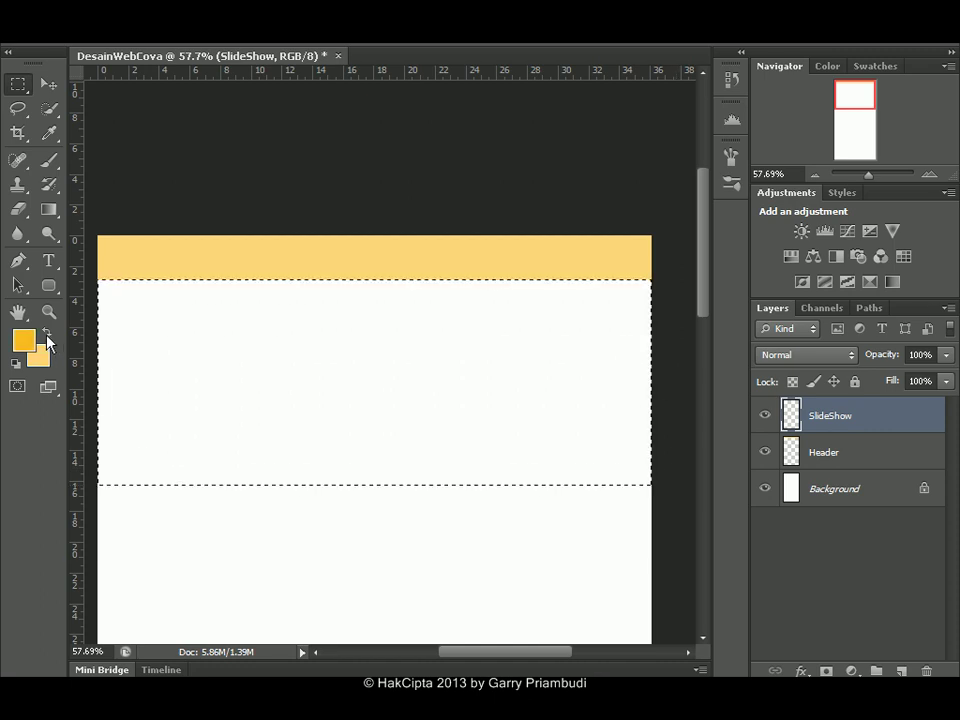
left_click(49, 161)
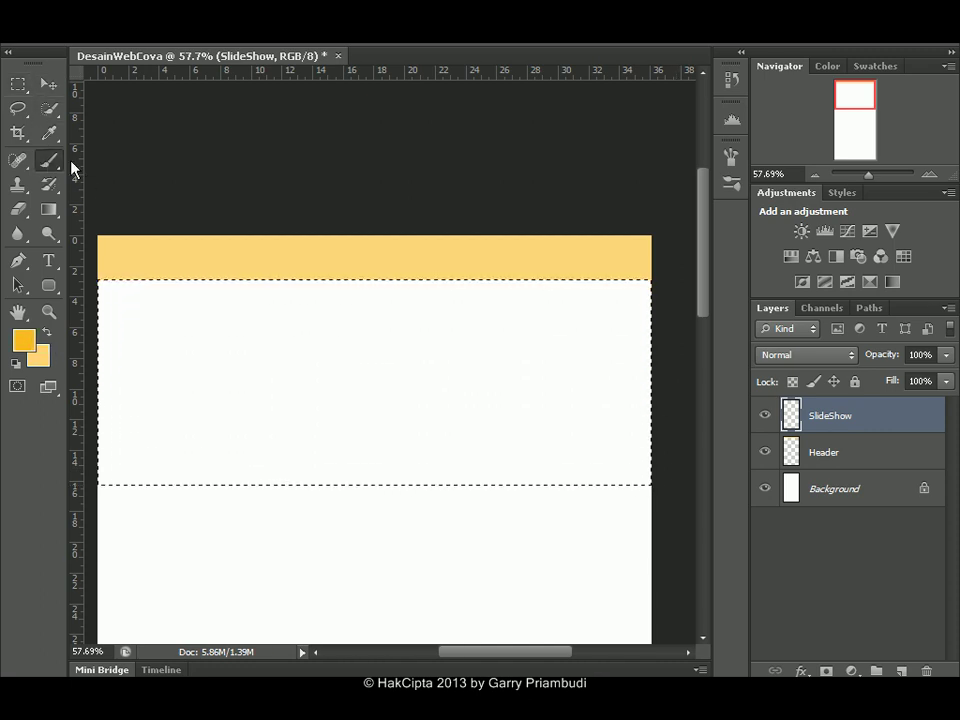
mouse_move(100, 290)
left_mouse_down()
mouse_move(110, 478)
mouse_move(185, 290)
left_mouse_up()
mouse_move(323, 303)
left_mouse_down()
mouse_move(244, 177)
mouse_move(207, 361)
mouse_move(128, 452)
mouse_move(508, 379)
mouse_move(509, 259)
mouse_move(605, 261)
mouse_move(615, 187)
mouse_move(694, 416)
mouse_move(598, 357)
mouse_move(673, 393)
left_mouse_up()
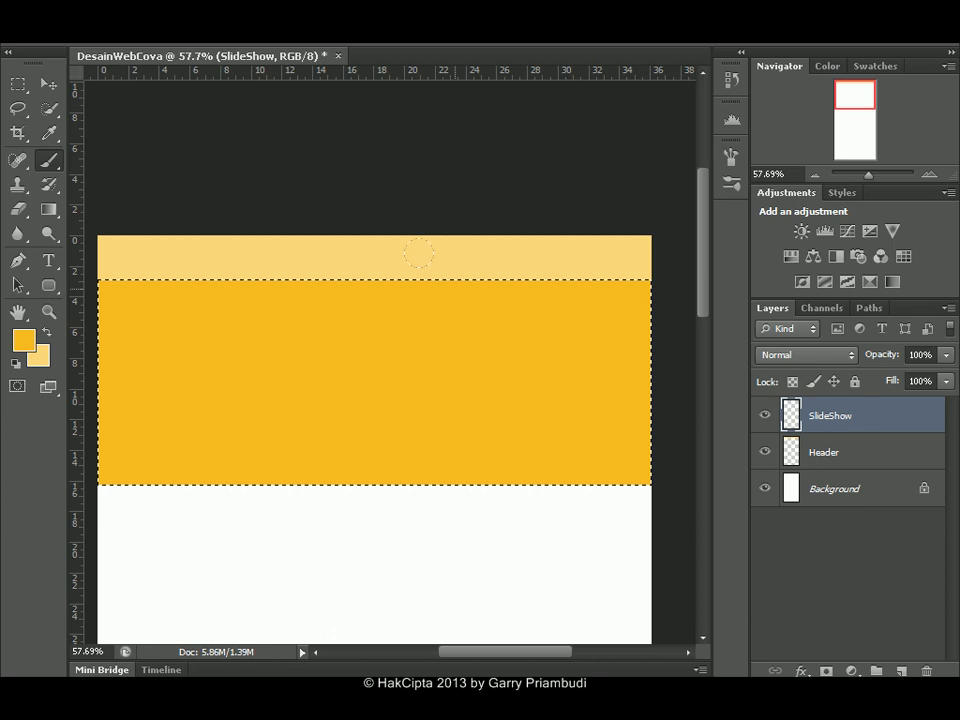
key("ctrl+d")
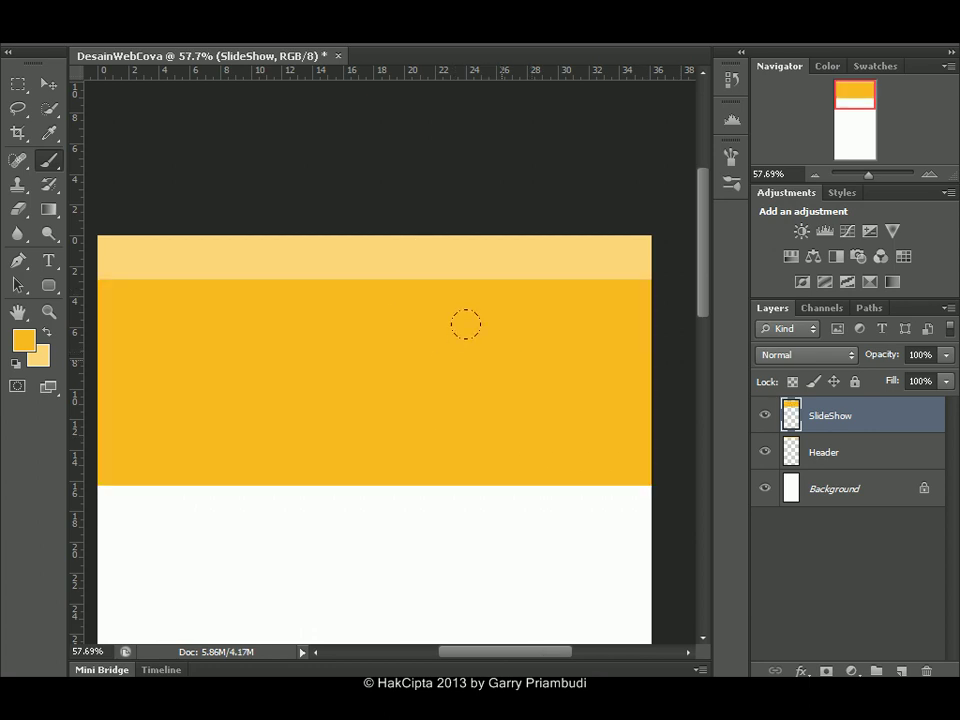
key("v")
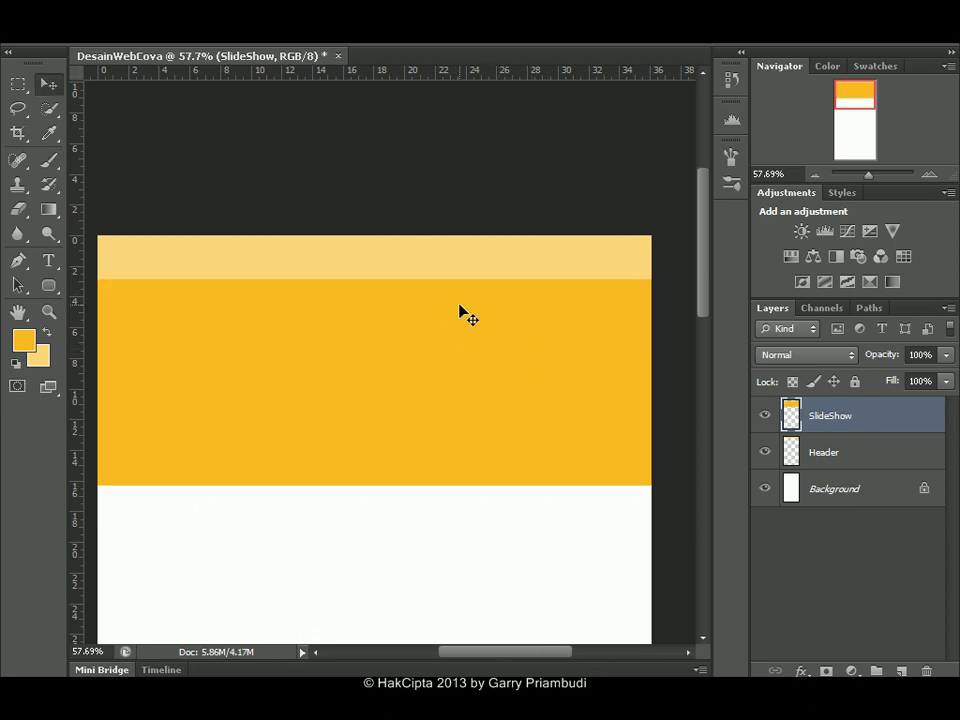
Add a text box about 7 cm wide at the start of the header strip with the text Cova.
left_click(51, 261)
left_click_drag(102, 246, 210, 279)
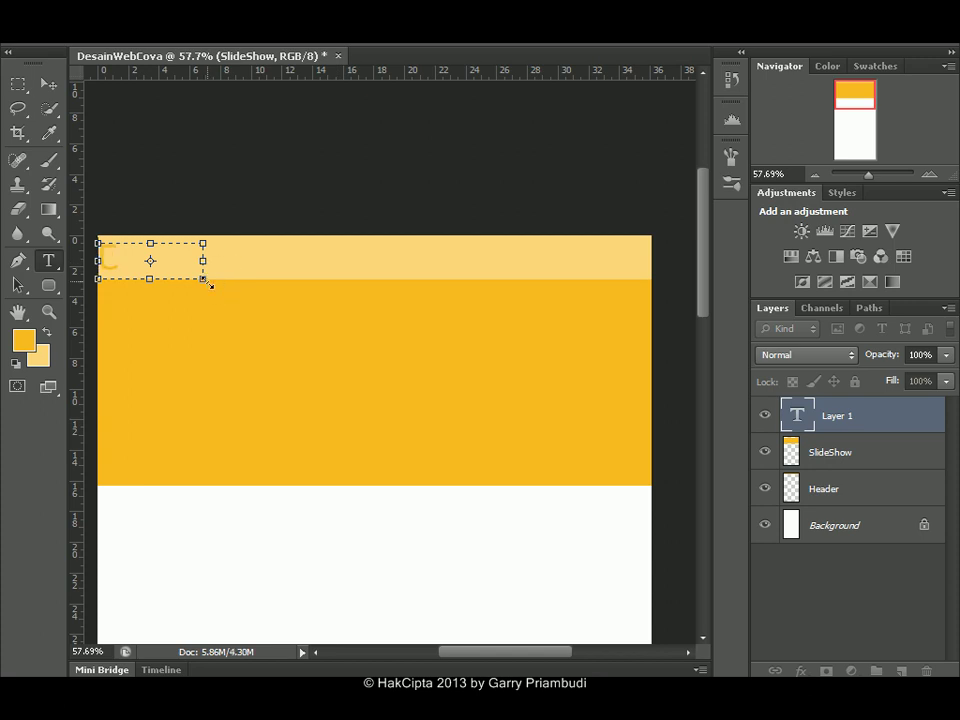
Set the colour of all the Cova text to black, 000000, and commit the text.
key("ctrl+a")
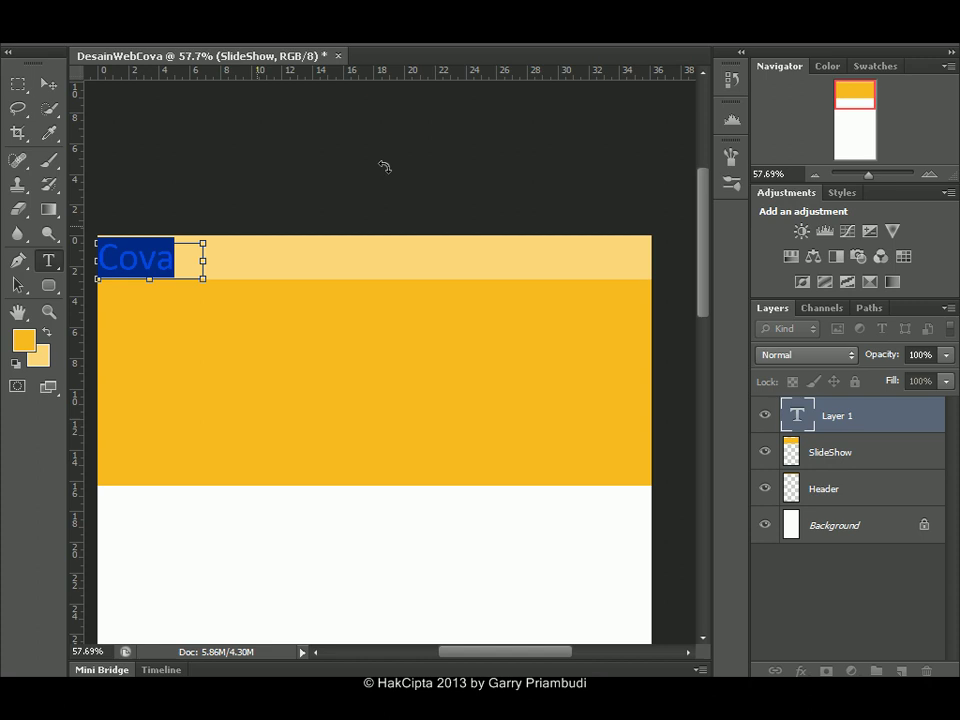
left_click(597, 50)
left_click(361, 507)
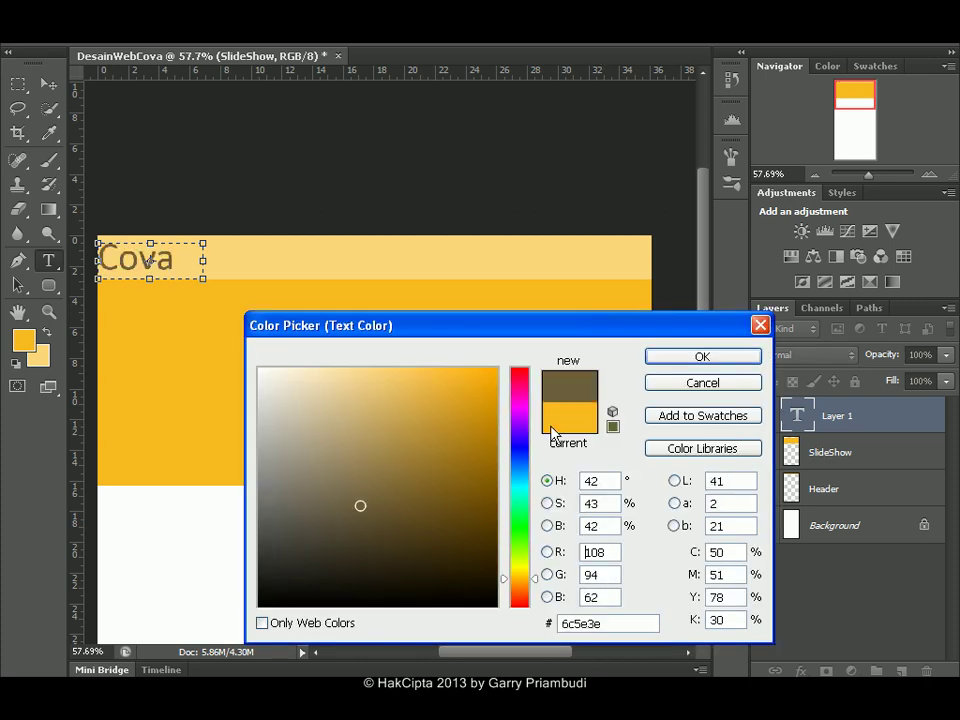
left_click(262, 599)
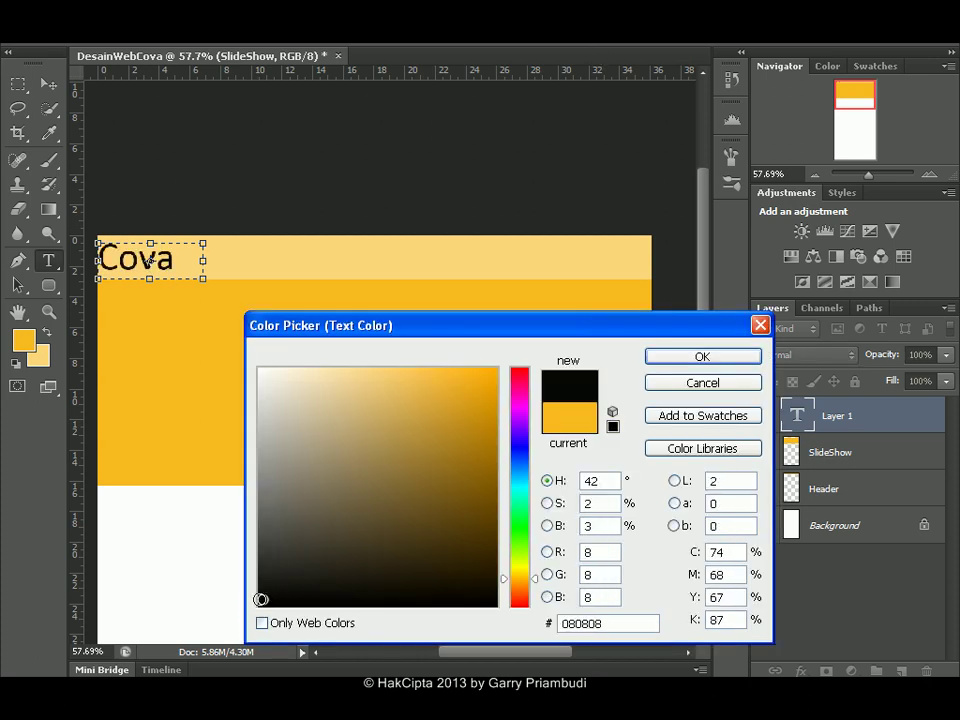
left_click(259, 604)
left_click(259, 605)
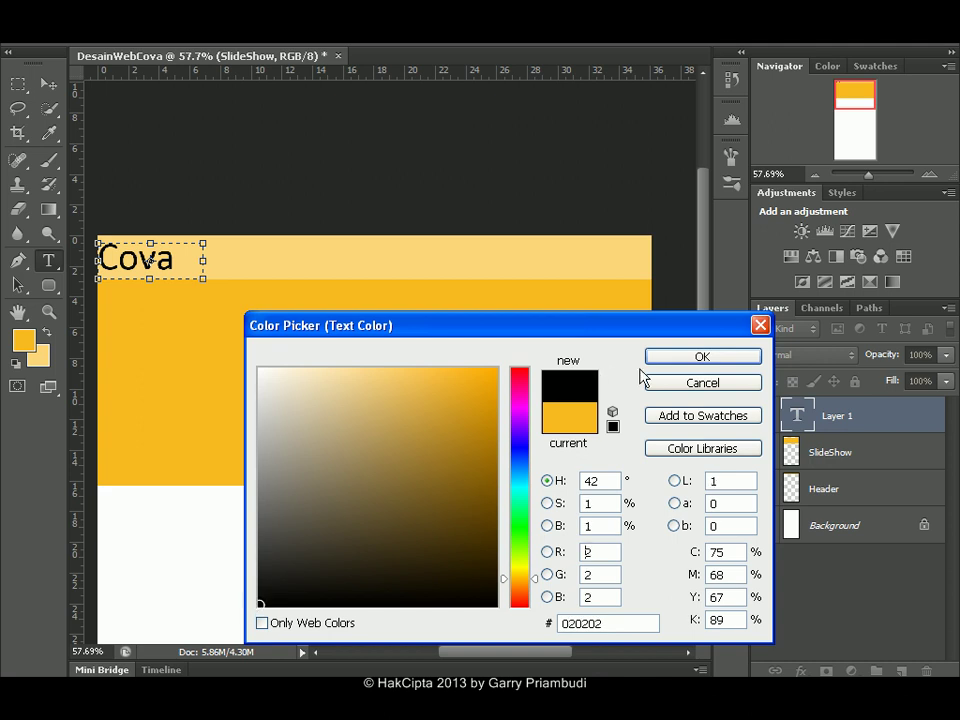
left_click_drag(623, 624, 506, 624)
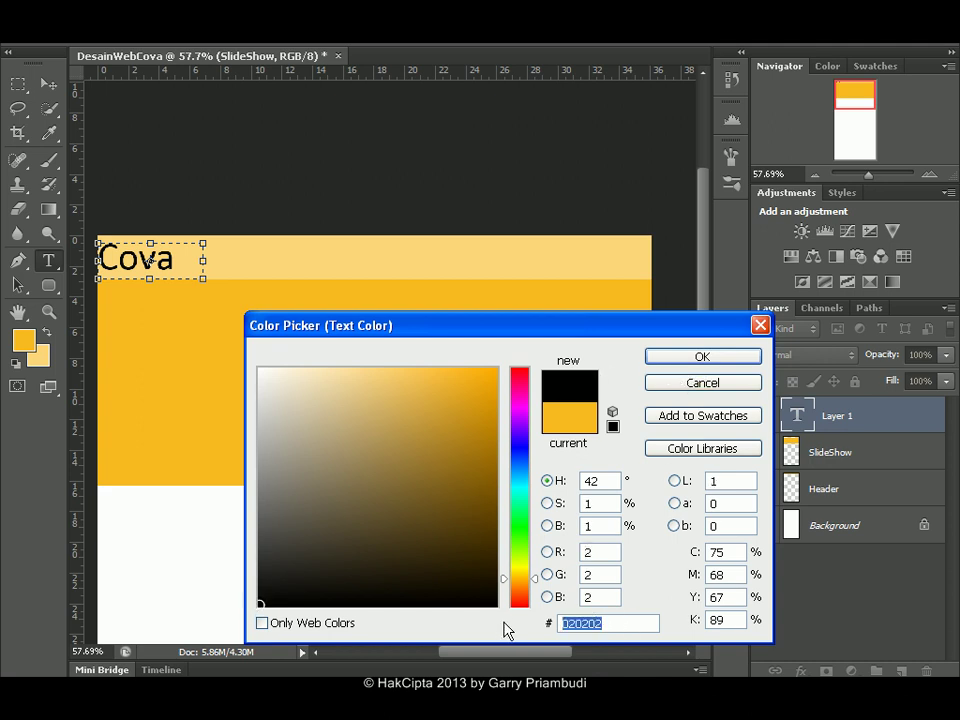
type("000000")
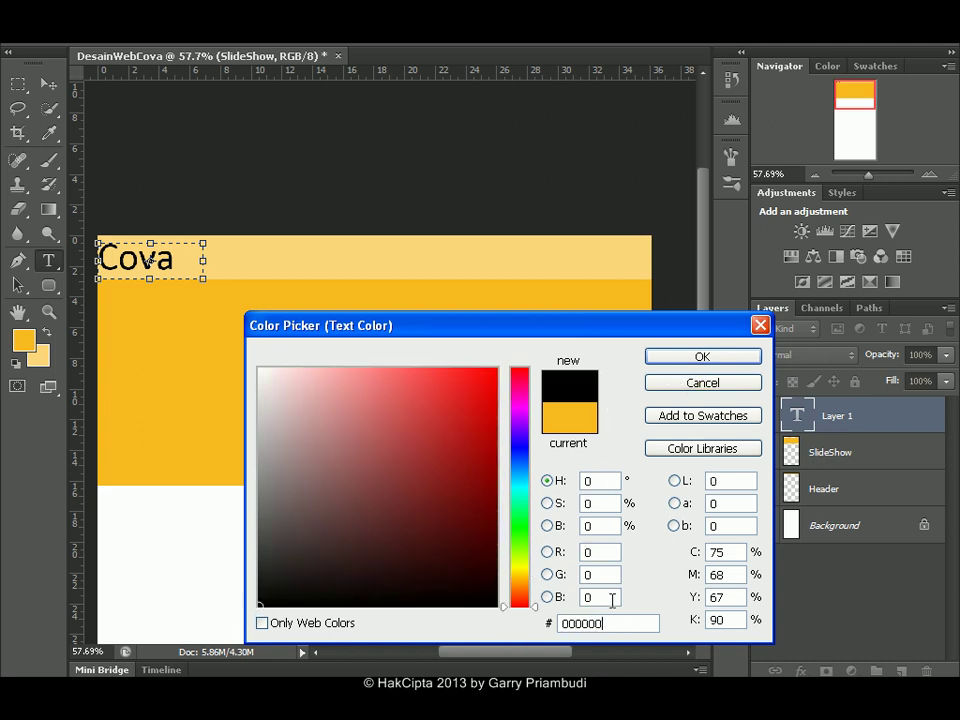
left_click(727, 359)
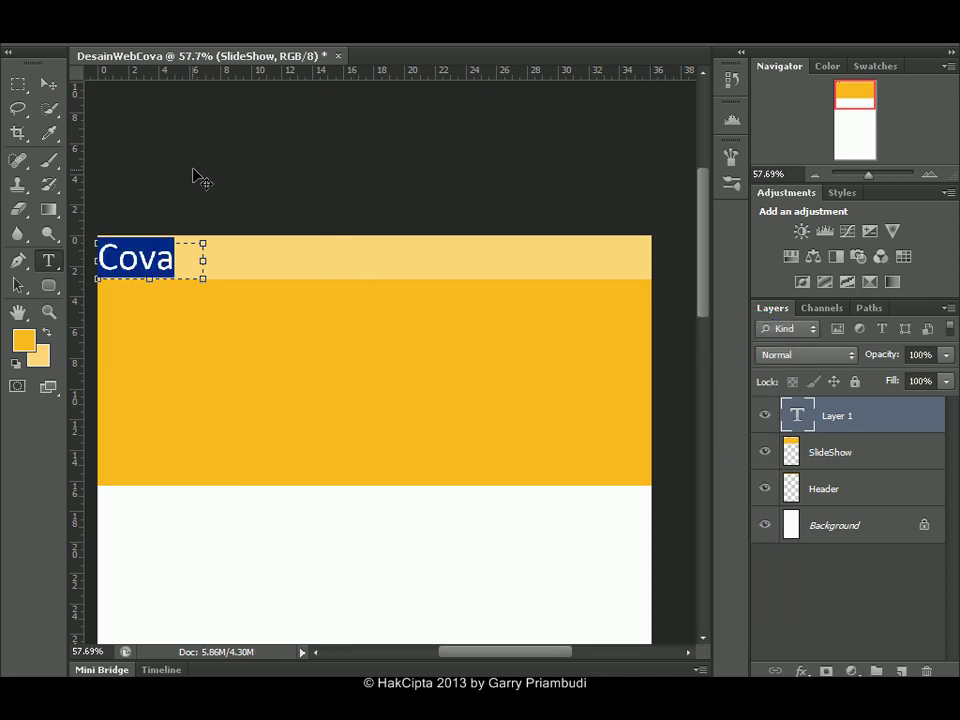
left_click(46, 83)
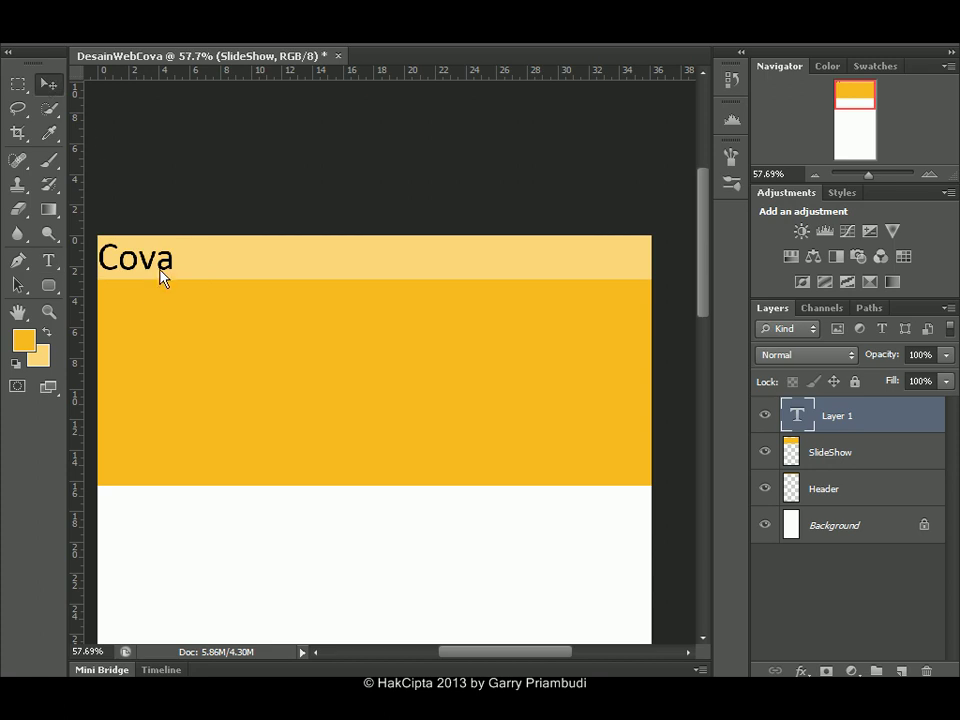
Shift the Cova text about 0.6 cm inward and add a text box about 5 cm wide near the header's middle with the text Hoome.
left_click_drag(155, 268, 165, 264)
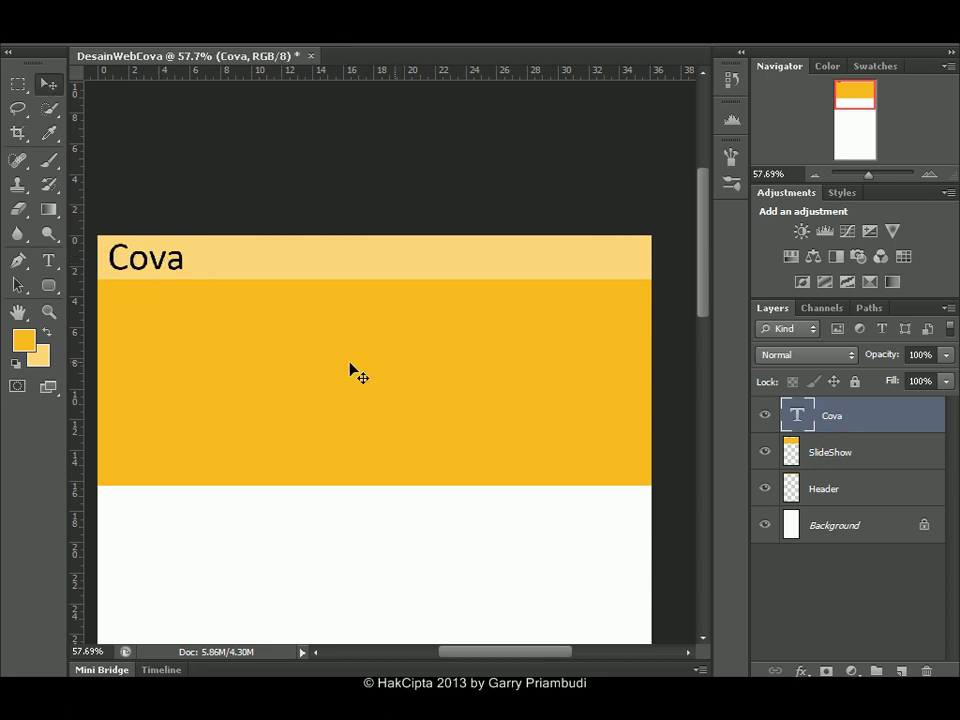
left_click(42, 262)
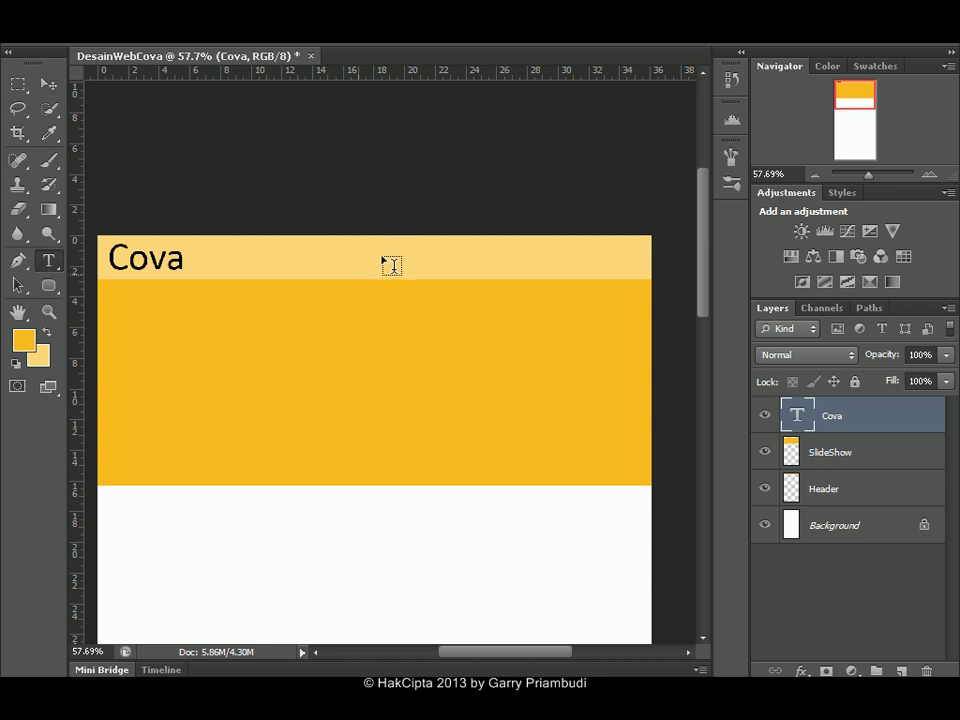
left_click_drag(387, 265, 420, 274)
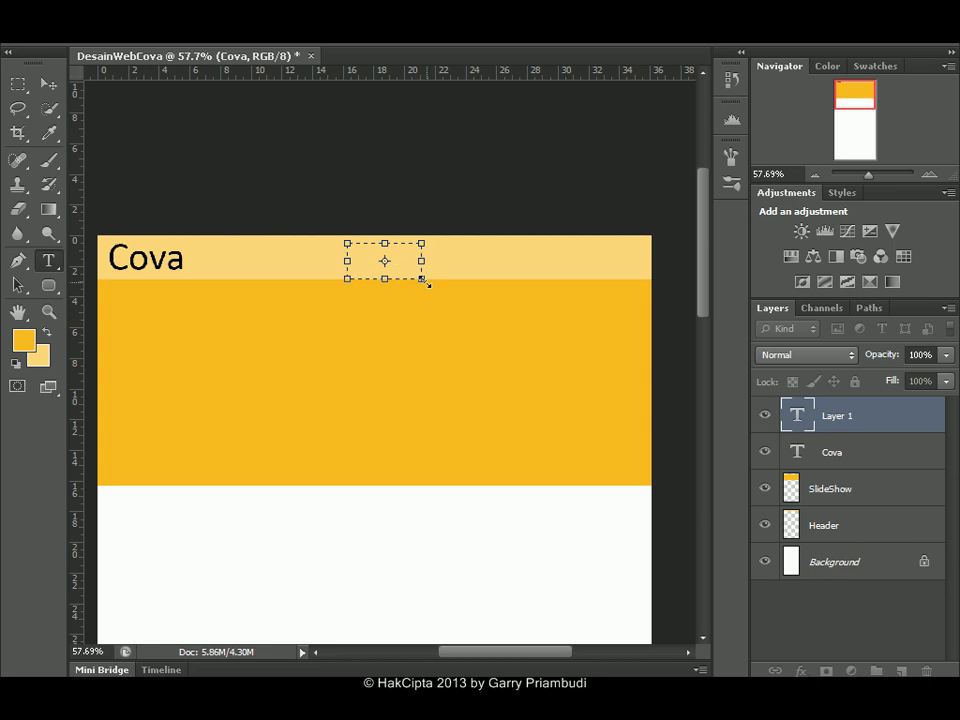
type("Hoo")
Try the whole Hoome text at 30 pt and at 36 pt.
key("ctrl+a")
left_click(388, 36)
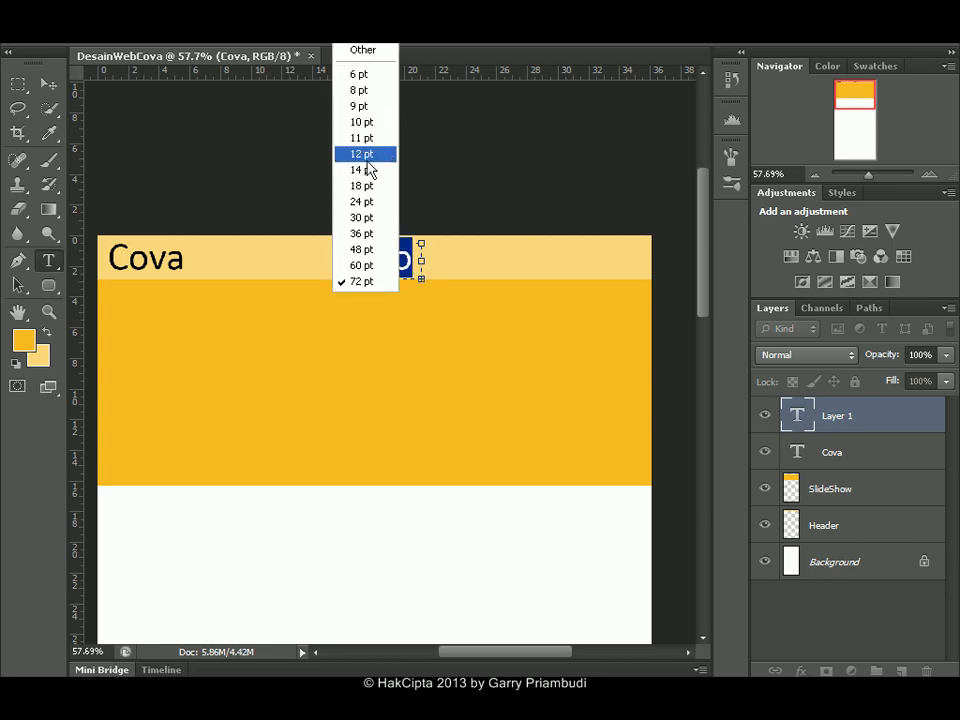
left_click(362, 216)
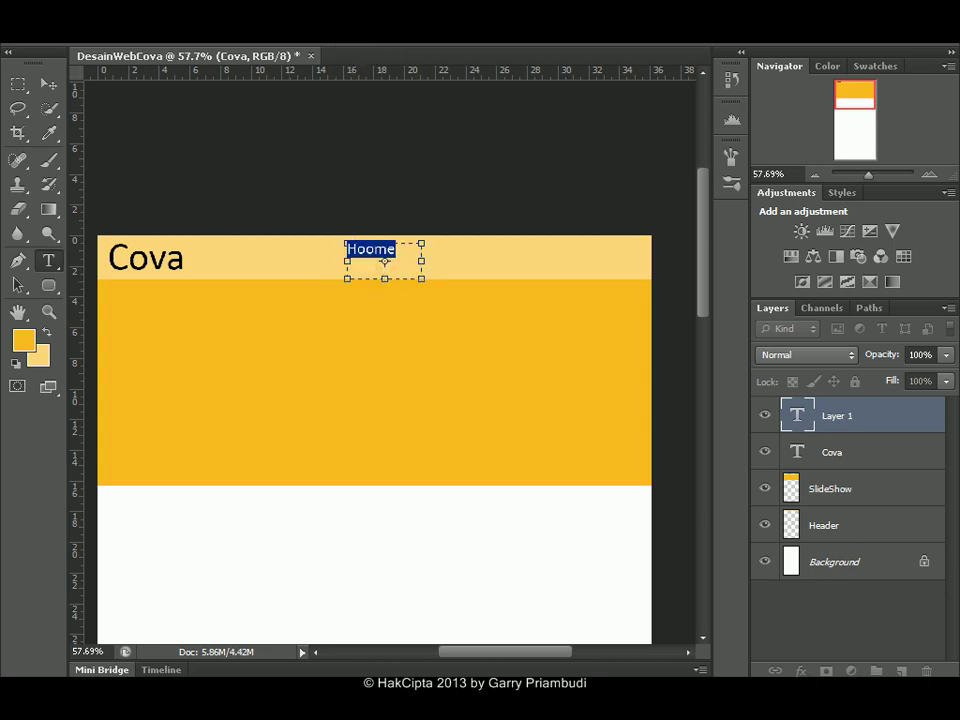
left_click(388, 36)
left_click(362, 233)
Correct the new text to Home at 30 pt and place it in a one-line box about 20 cm across the header.
left_click(368, 251)
key("BackSpace")
key("ctrl+a")
left_click(388, 36)
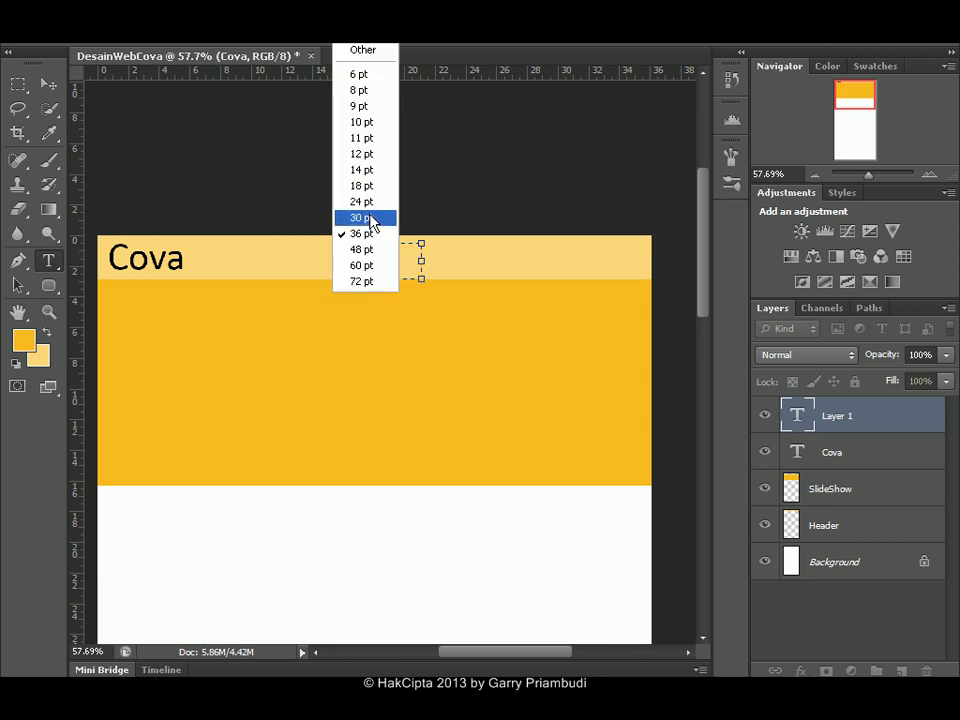
left_click(371, 216)
mouse_move(421, 280)
left_mouse_down()
mouse_move(396, 262)
mouse_move(472, 266)
mouse_move(427, 264)
left_mouse_up()
left_click(48, 84)
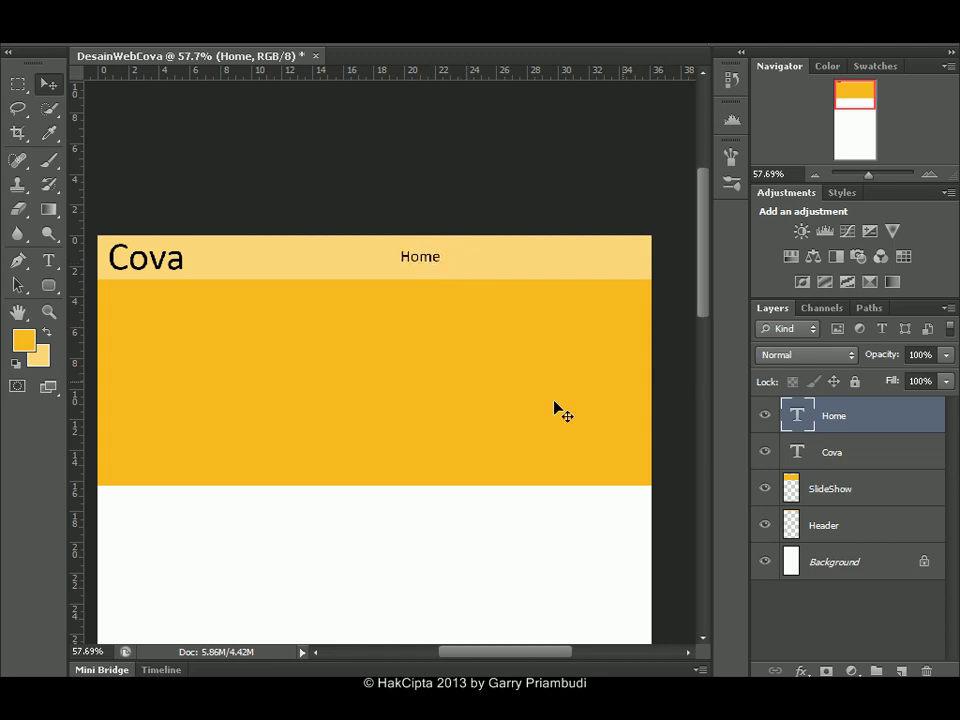
On a new layer, paint a thin vertical black line about 2.6 cm tall just after the Home text.
key("m")
left_click_drag(447, 264, 447, 292)
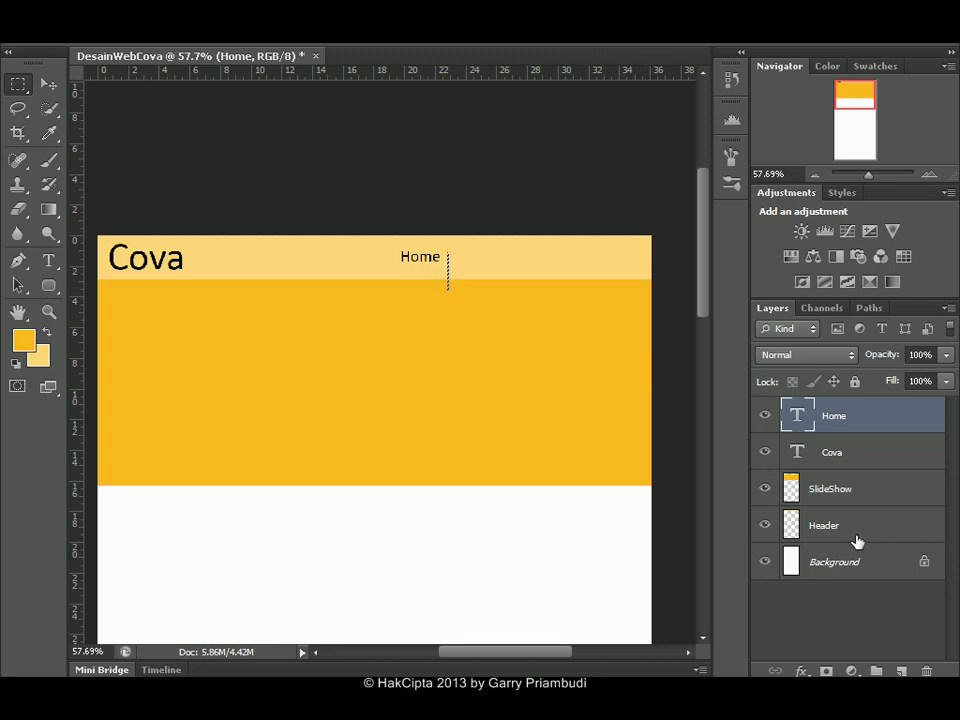
left_click(900, 673)
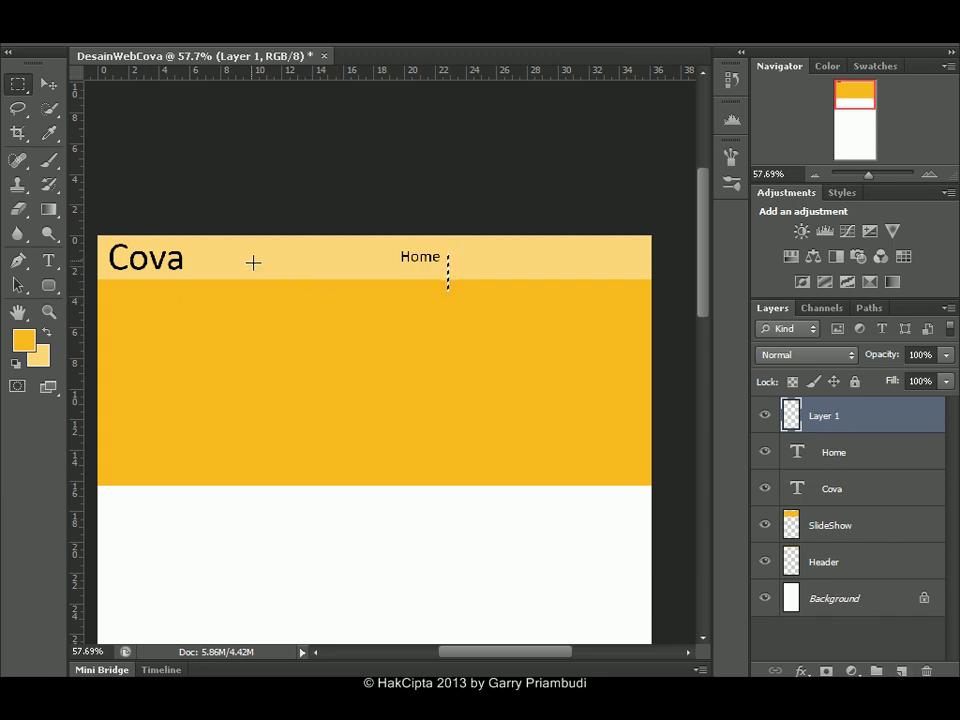
left_click(47, 160)
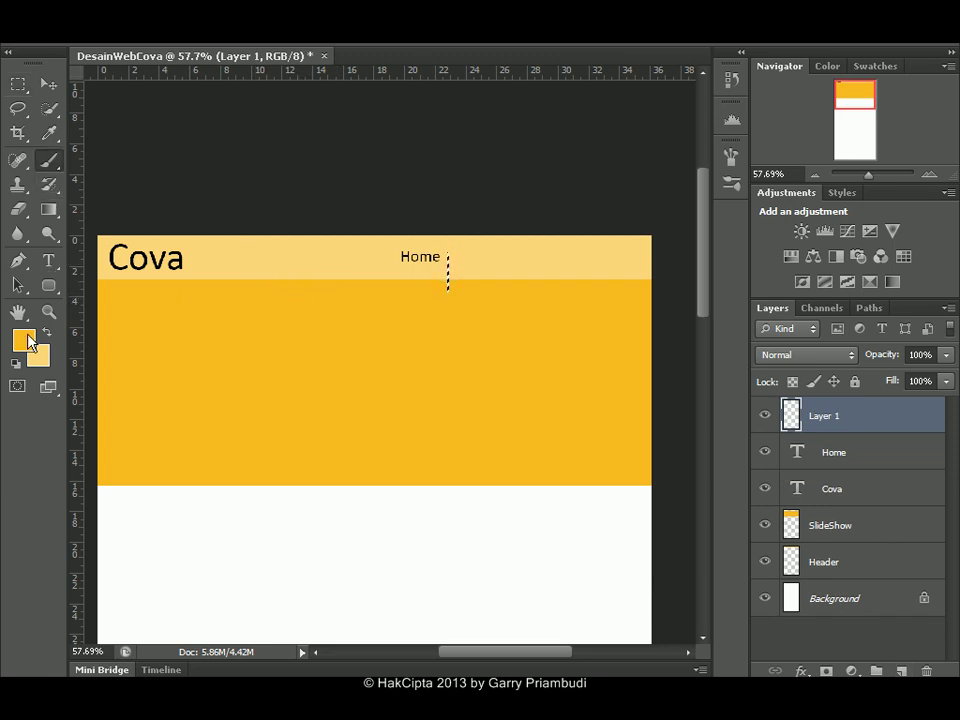
left_click(17, 363)
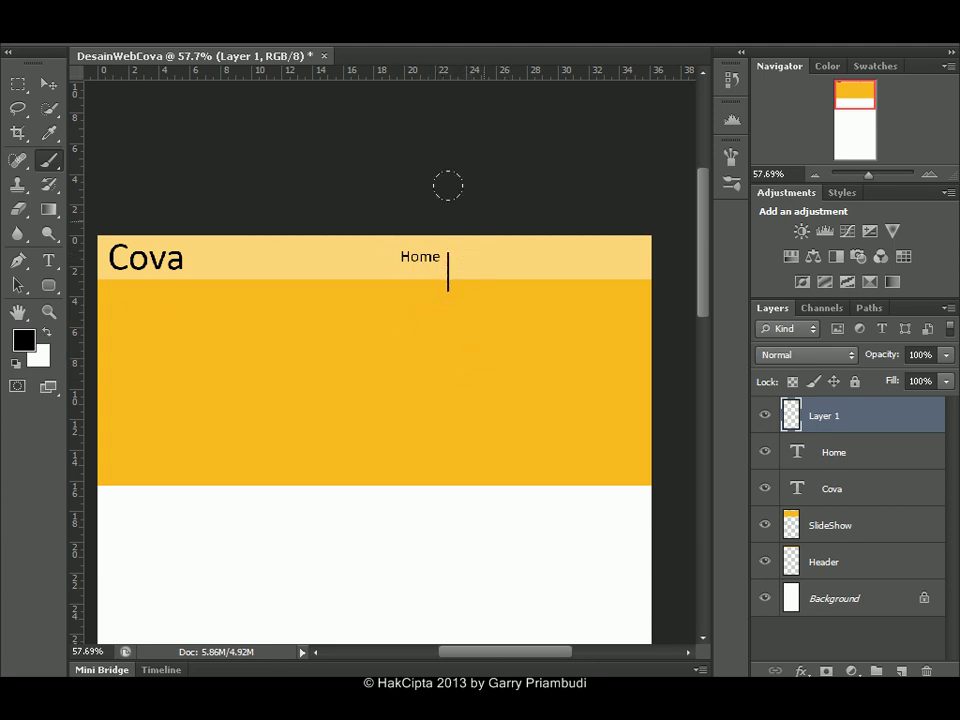
Move the black line up into the header strip, shorten it to about 1.8 cm and centre it vertically beside Home.
key("v")
left_click_drag(451, 276, 450, 270)
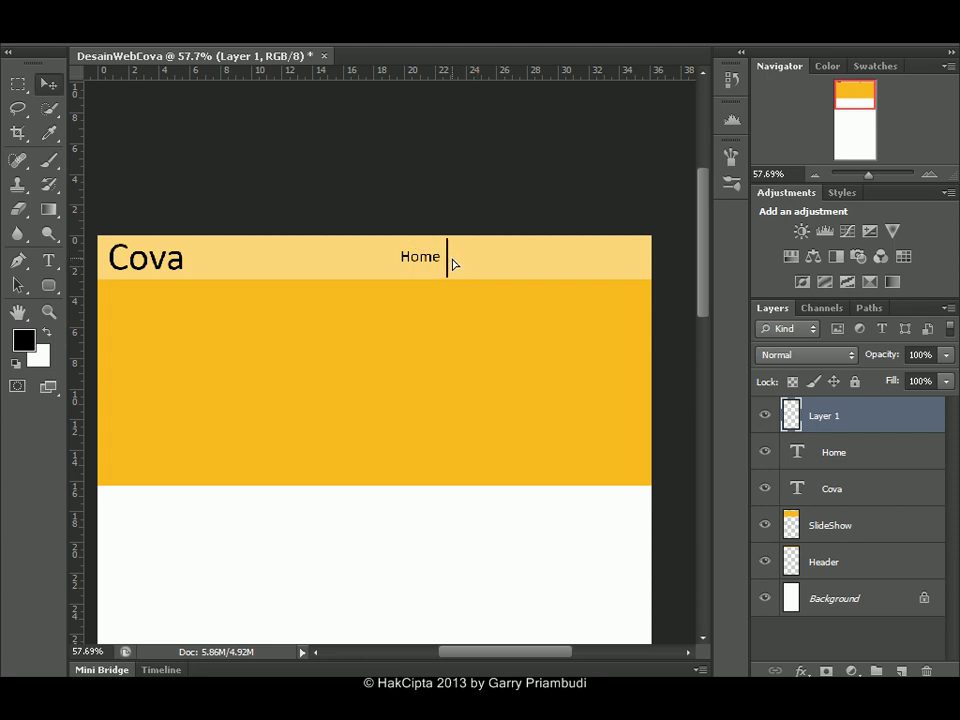
left_click_drag(868, 184, 874, 178)
left_click_drag(849, 94, 853, 81)
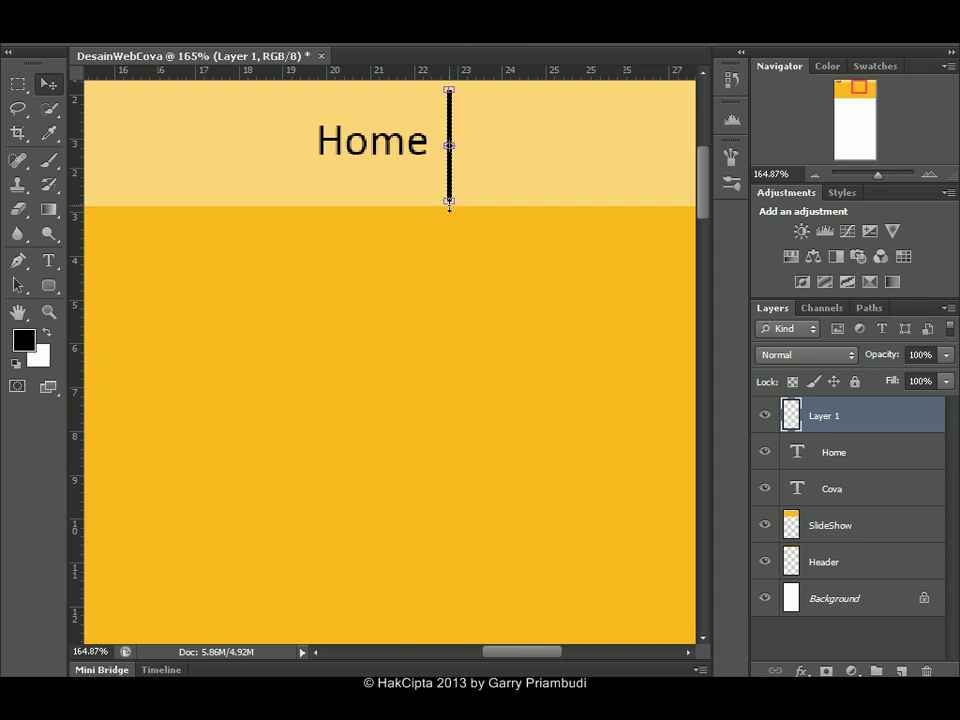
left_click_drag(449, 182, 450, 173)
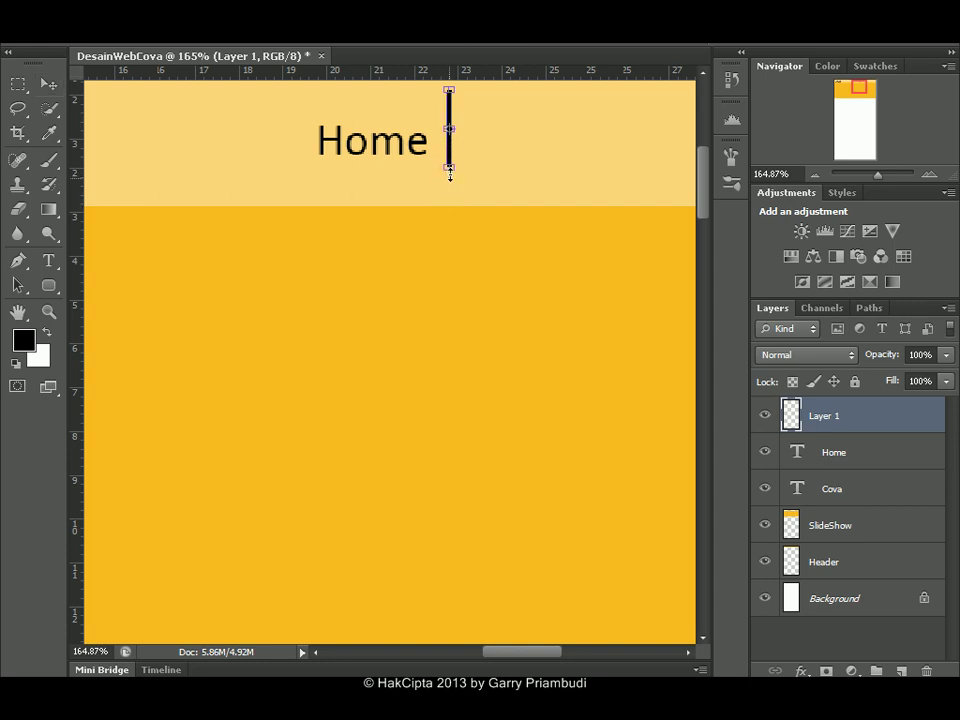
key("Return")
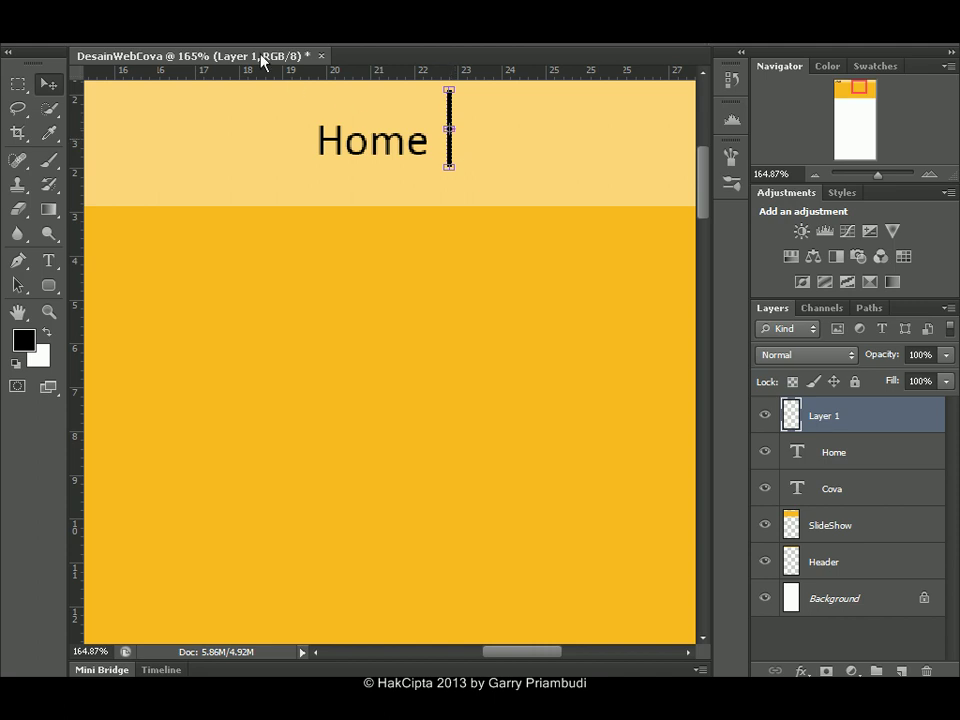
left_click_drag(449, 132, 459, 148)
Rename the black line's layer to BorderNavBar.
left_click_drag(878, 180, 866, 184)
left_click_drag(860, 118, 858, 101)
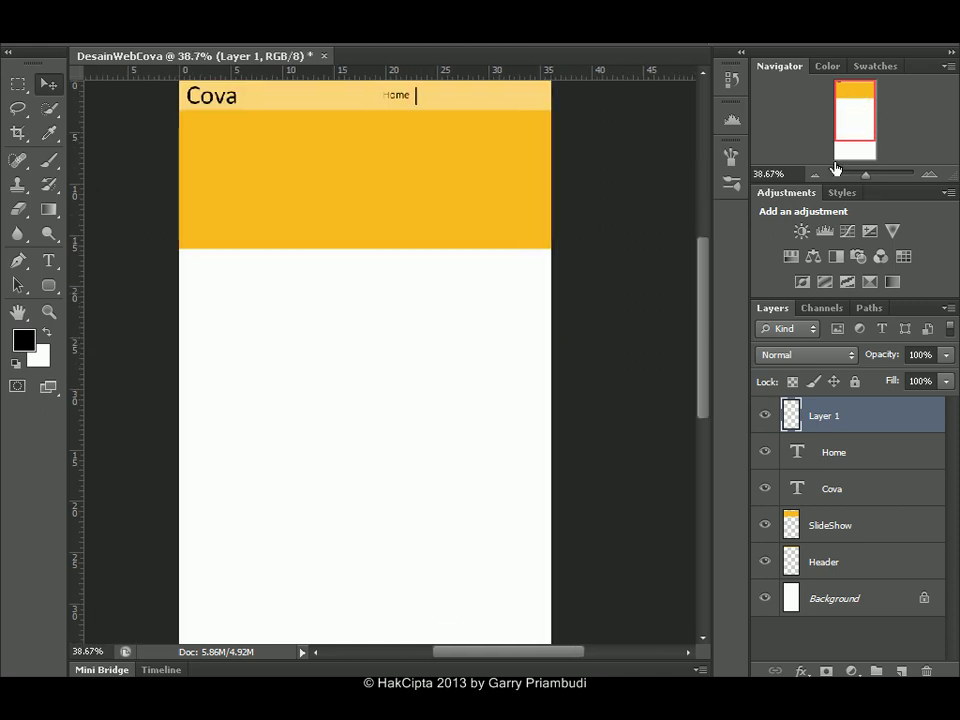
left_click(838, 453, "shift")
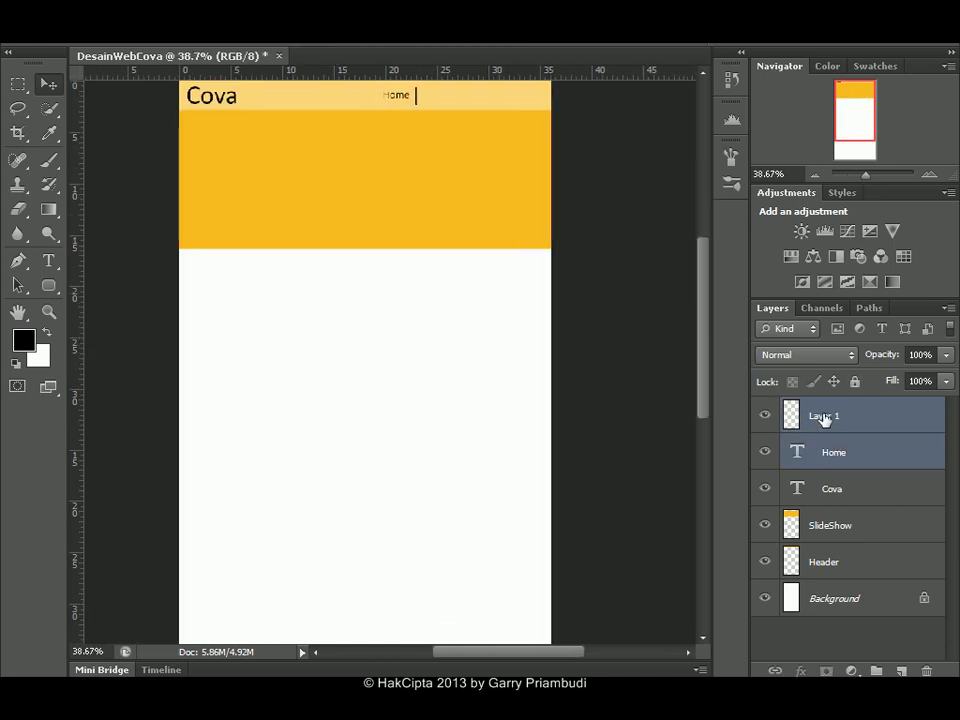
double_click(823, 416)
type("BorderNavBar")
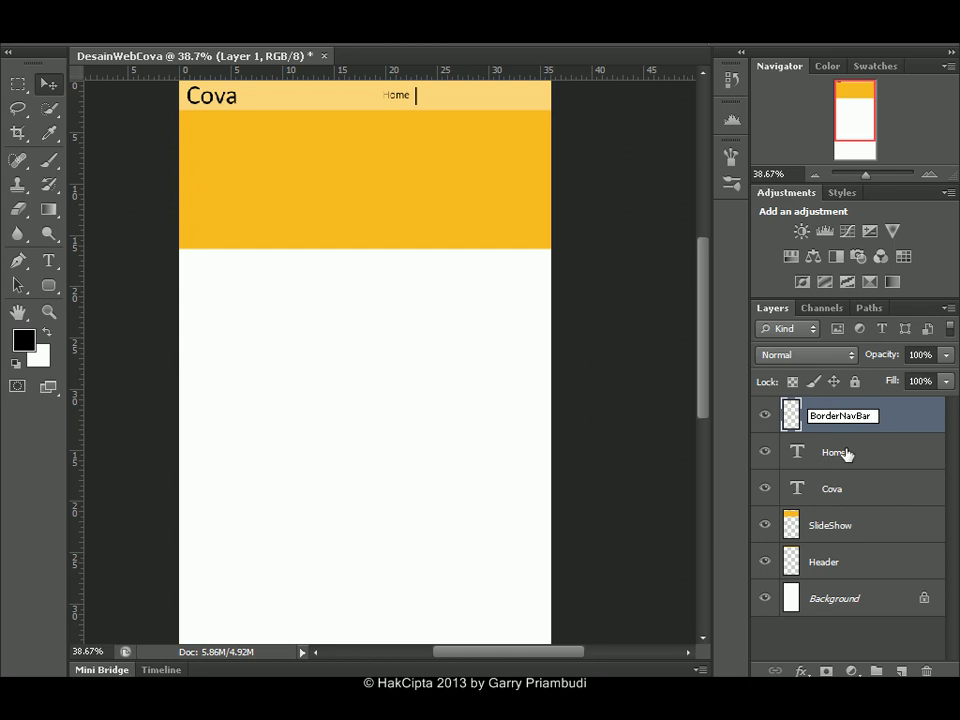
Duplicate the Home and BorderNavBar layers together and place the copies about 4 cm further along the header.
left_click(850, 452)
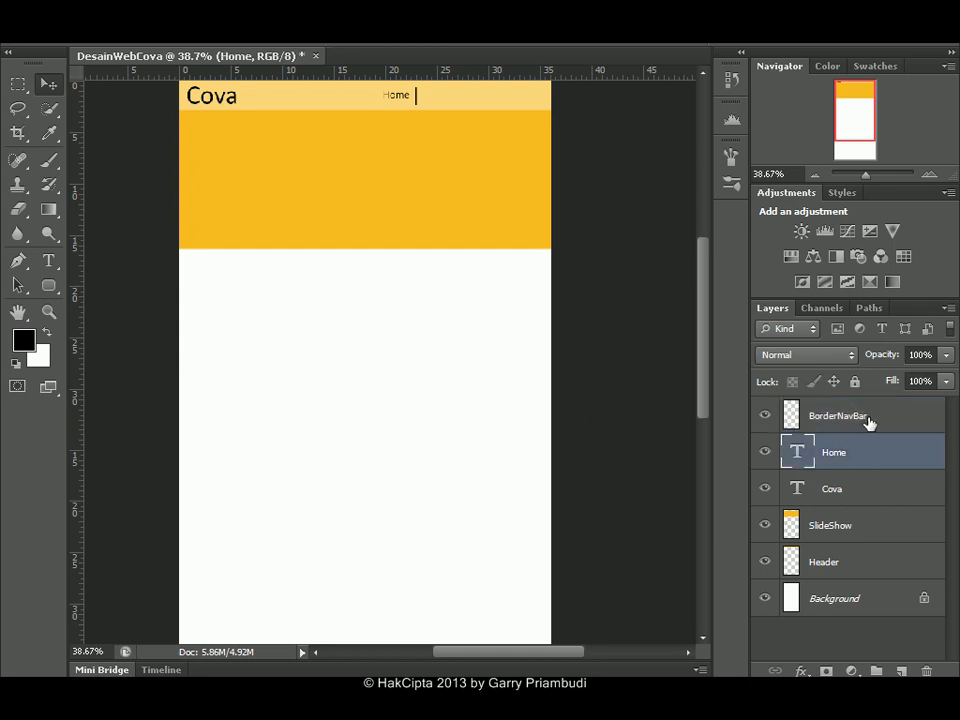
left_click(878, 428, "ctrl")
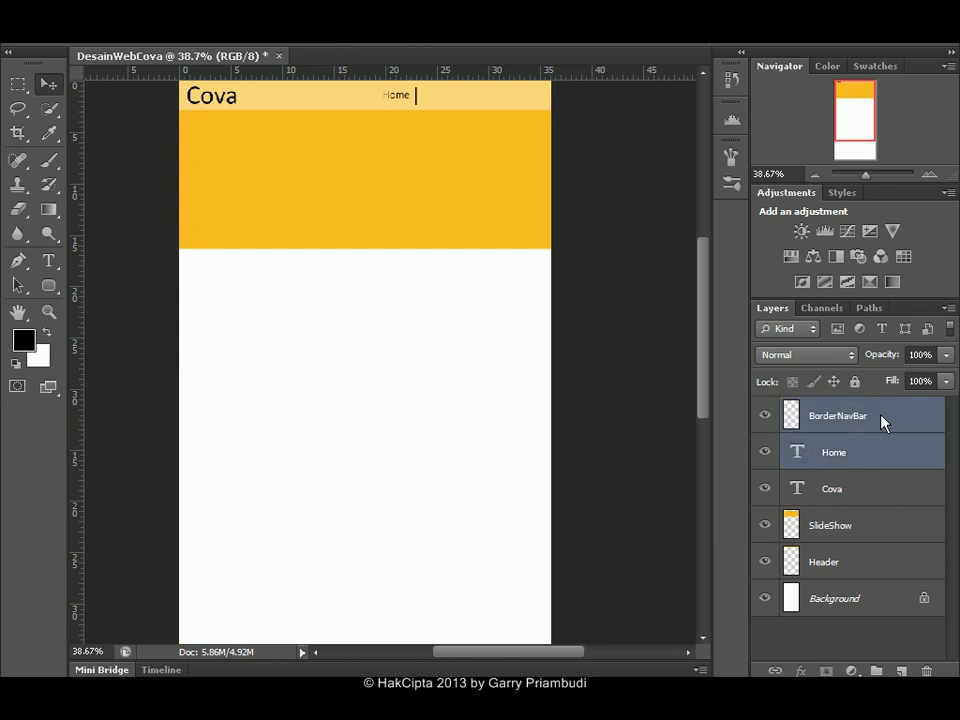
right_click(884, 423)
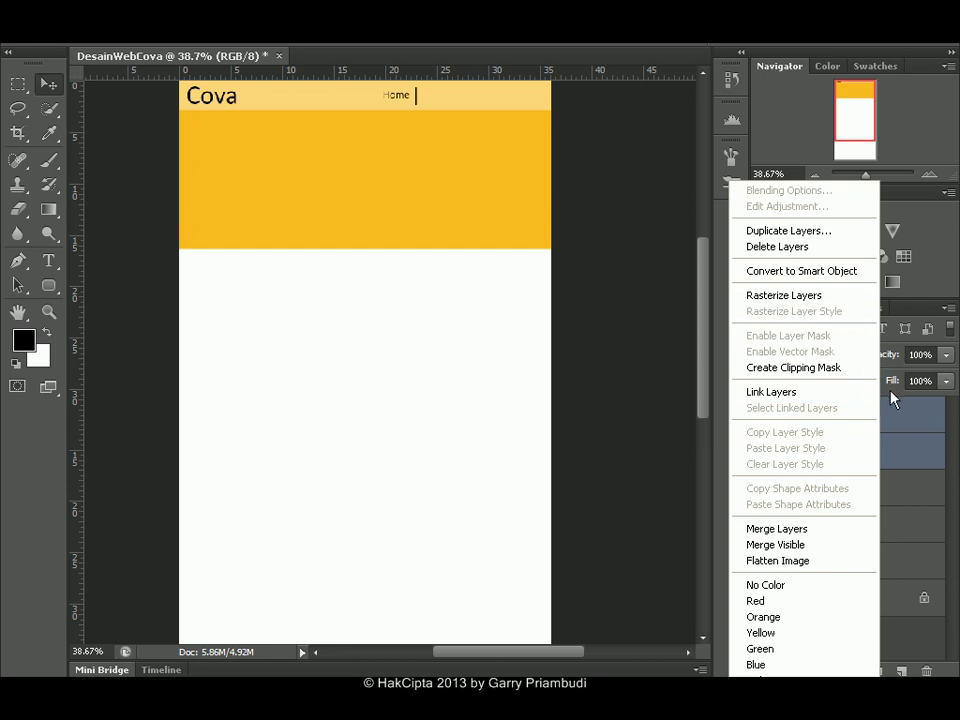
left_click(794, 238)
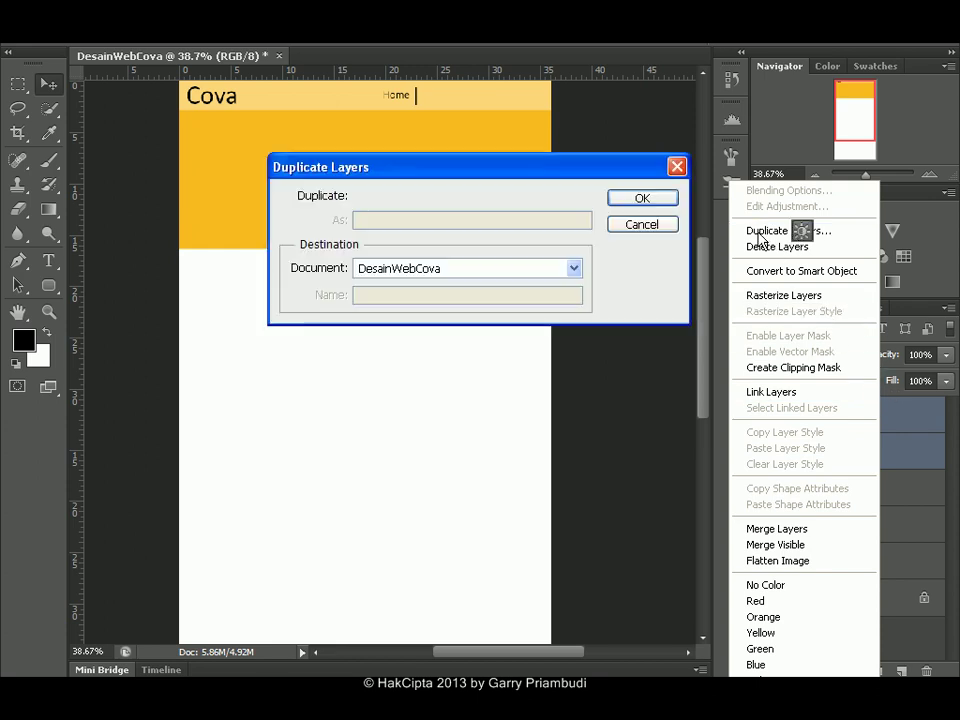
left_click(643, 198)
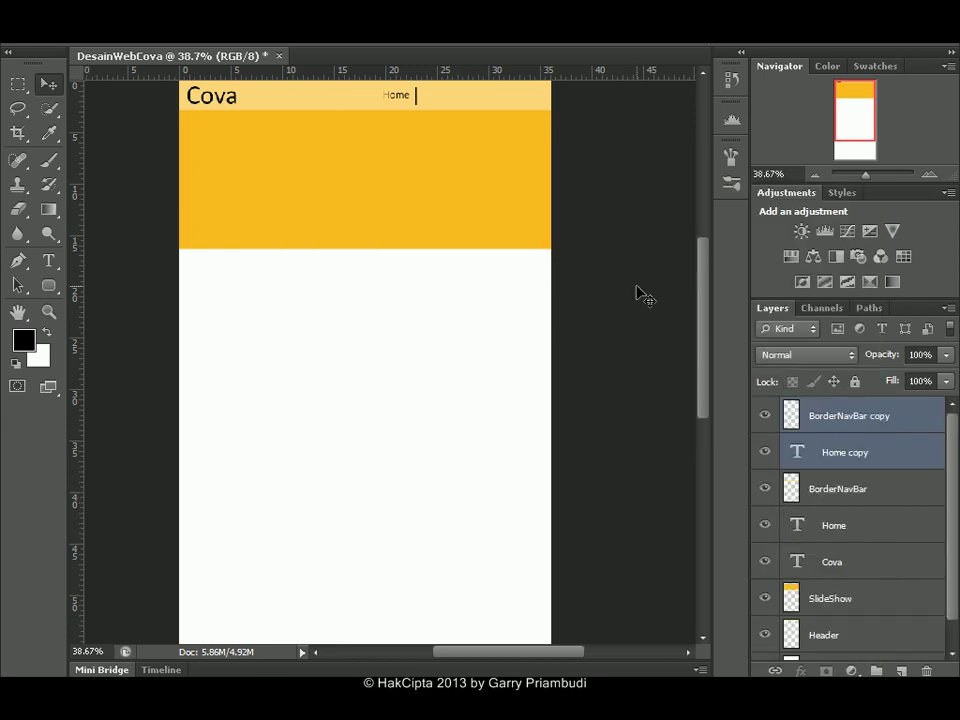
left_click_drag(405, 110, 440, 103)
Change the copied Home text to Product in a box about 4.4 cm wide, and move its divider about 1 cm clear of the text.
double_click(800, 452)
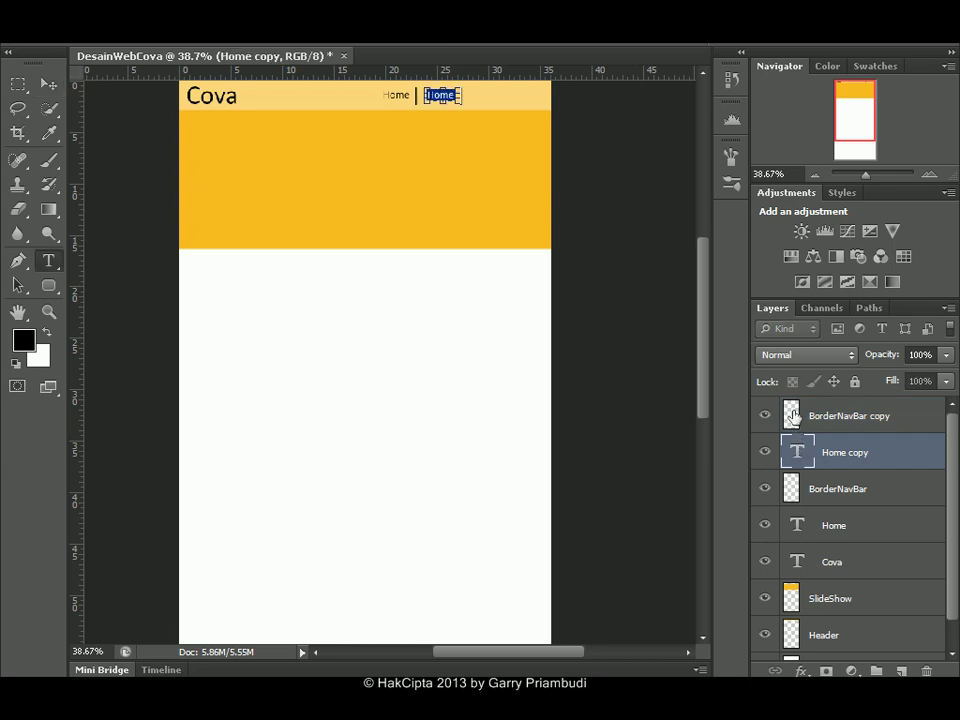
key("Right")
left_click(878, 174)
left_click_drag(856, 112, 861, 87)
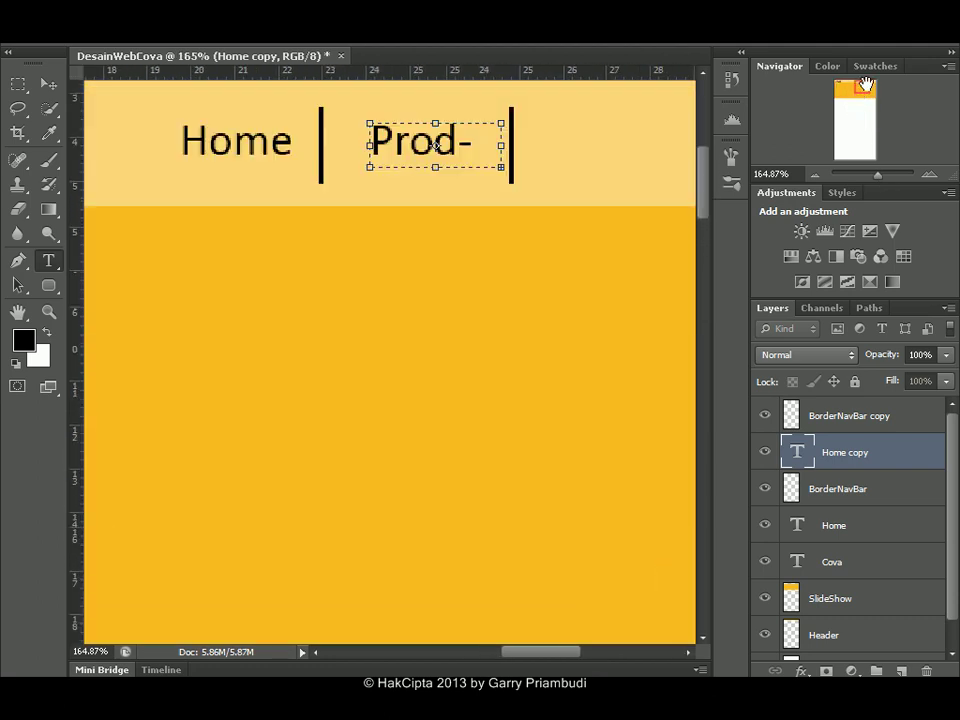
left_click_drag(501, 167, 564, 168)
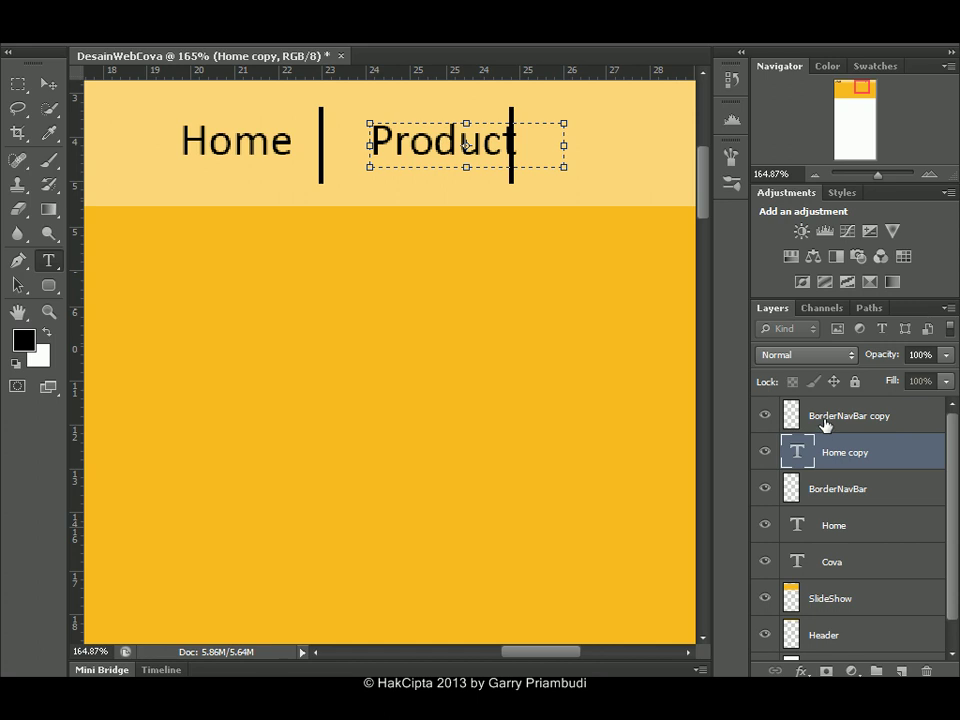
left_click(47, 84)
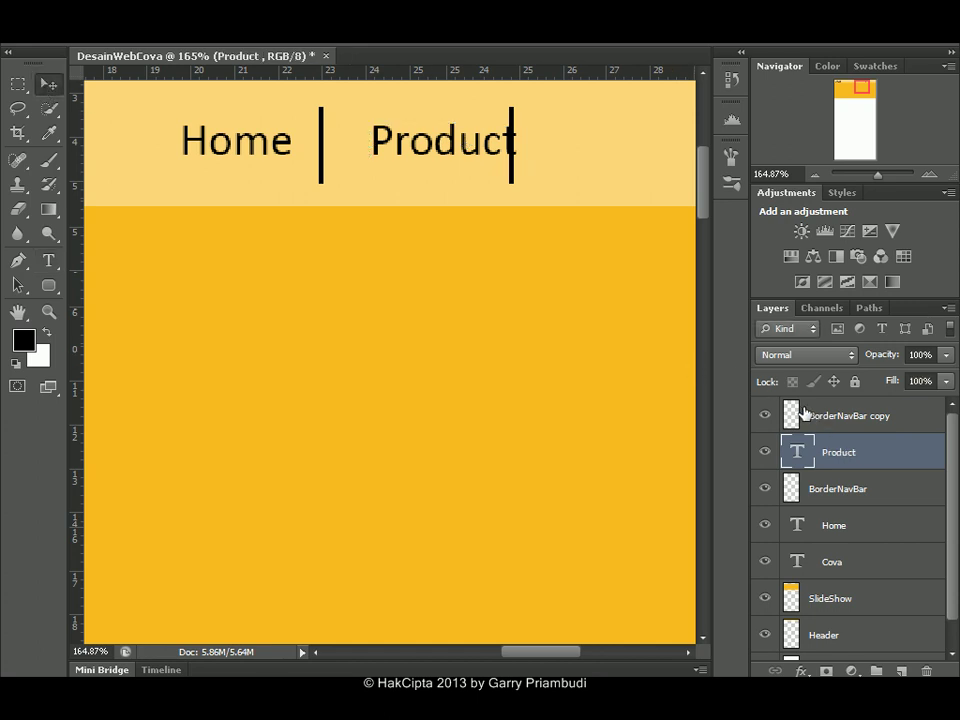
left_click(512, 160)
left_click_drag(518, 160, 558, 156)
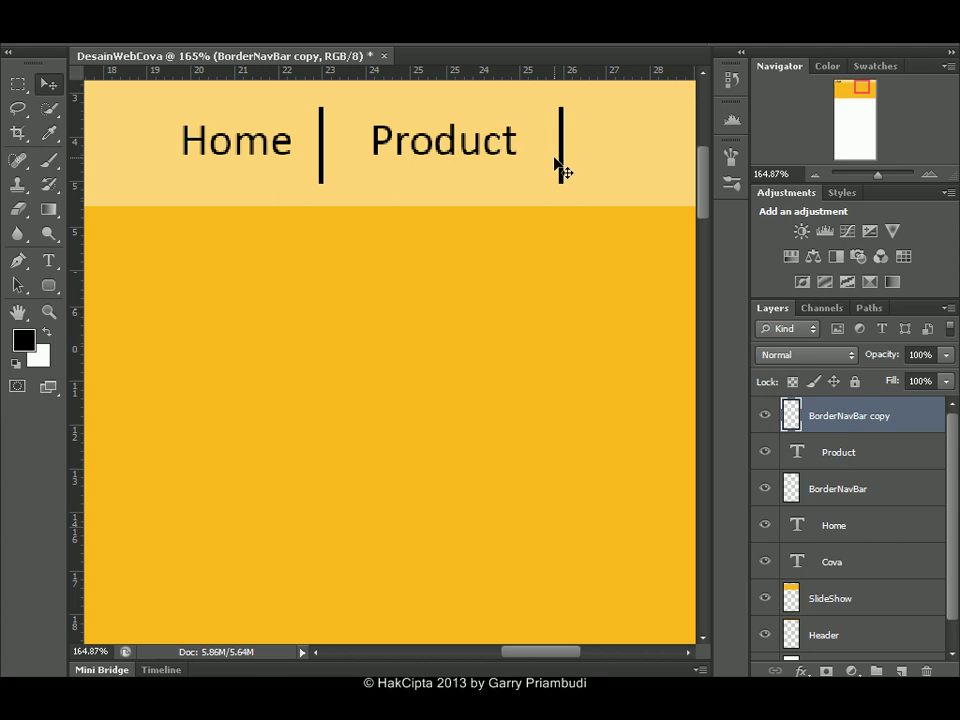
Duplicate the Product text and its divider together and place the copies about 5 cm further along the header.
left_click_drag(881, 176, 872, 176)
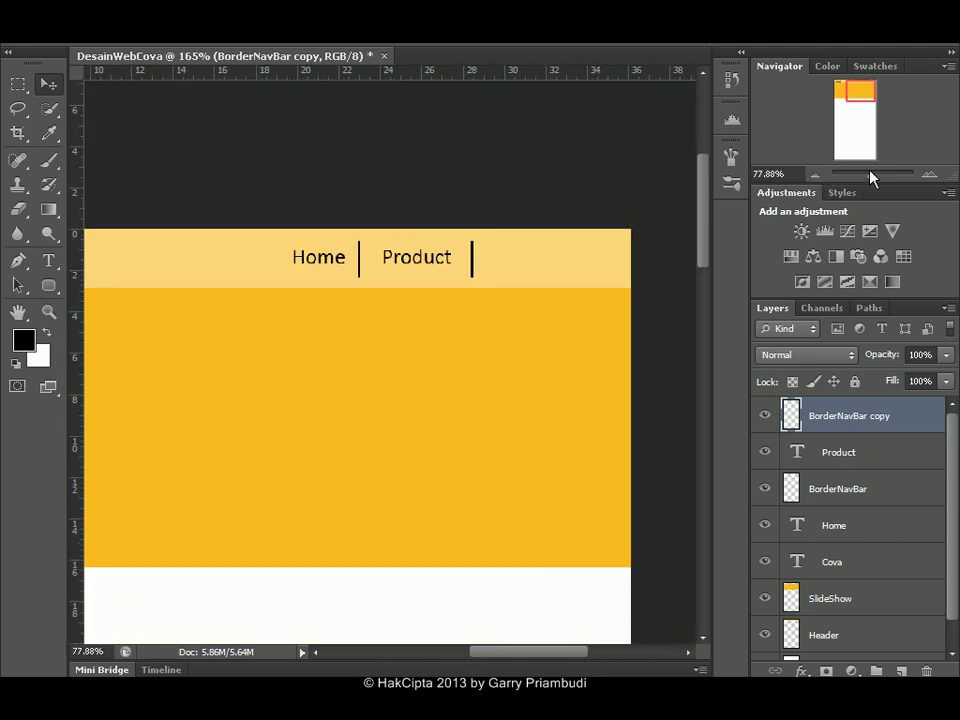
left_click(877, 458, "shift")
right_click(877, 452)
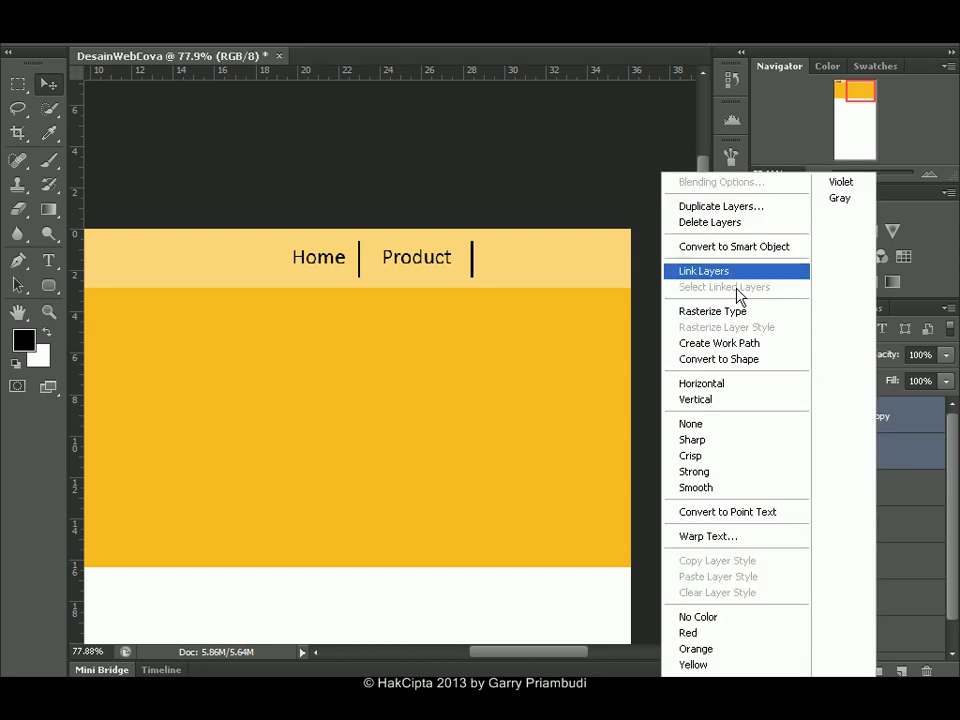
left_click(725, 208)
left_click(617, 197)
left_click_drag(429, 255, 529, 255)
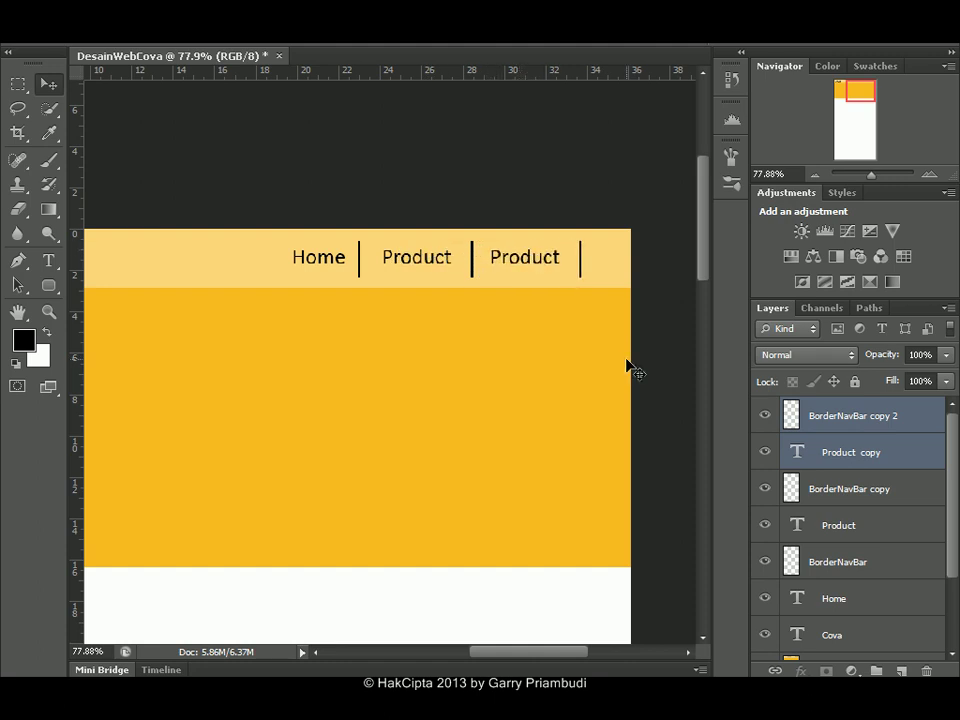
Change the copied Product text to Contact and commit it.
left_click(808, 421)
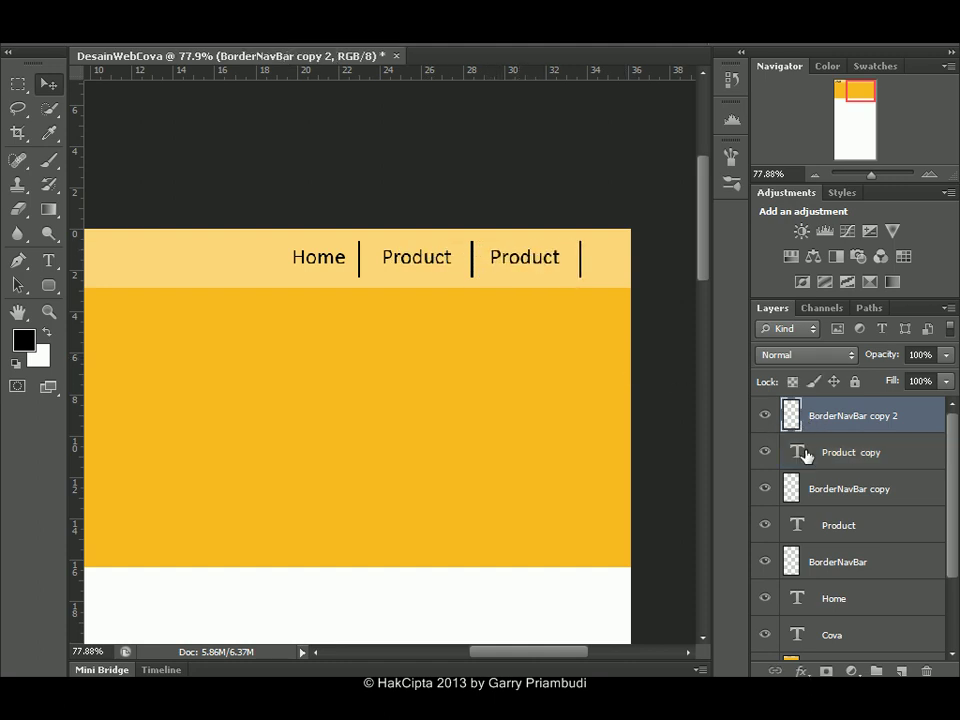
double_click(800, 453)
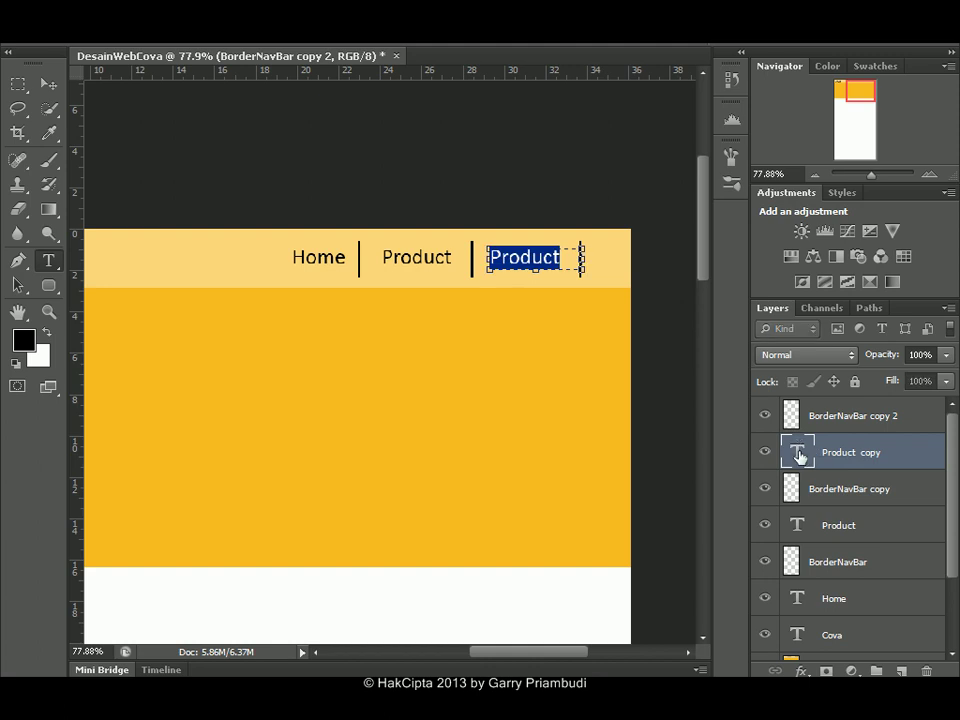
key("ctrl+a")
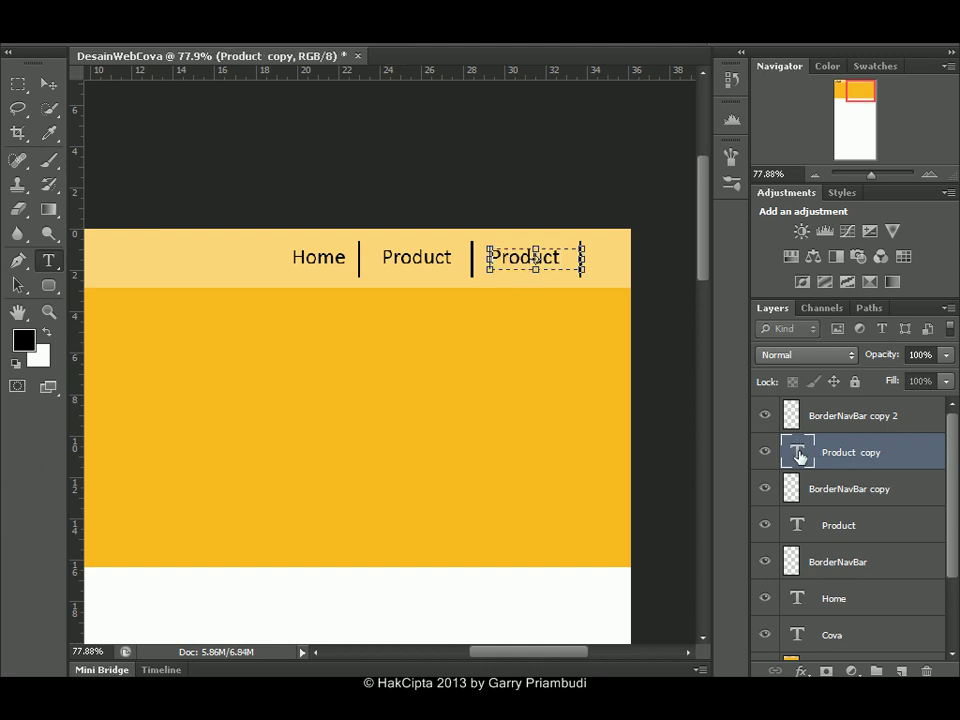
type("Contact")
left_click(47, 84)
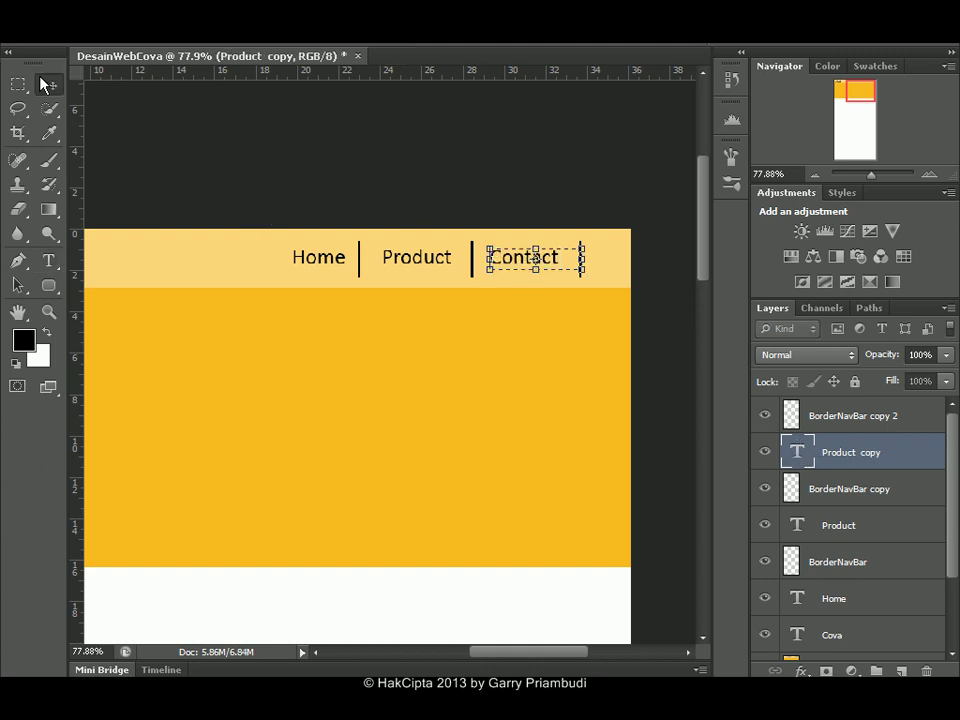
Move the Home, Product and Contact texts together with their dividers about 3 cm along the header toward the Cova title.
left_click(848, 415)
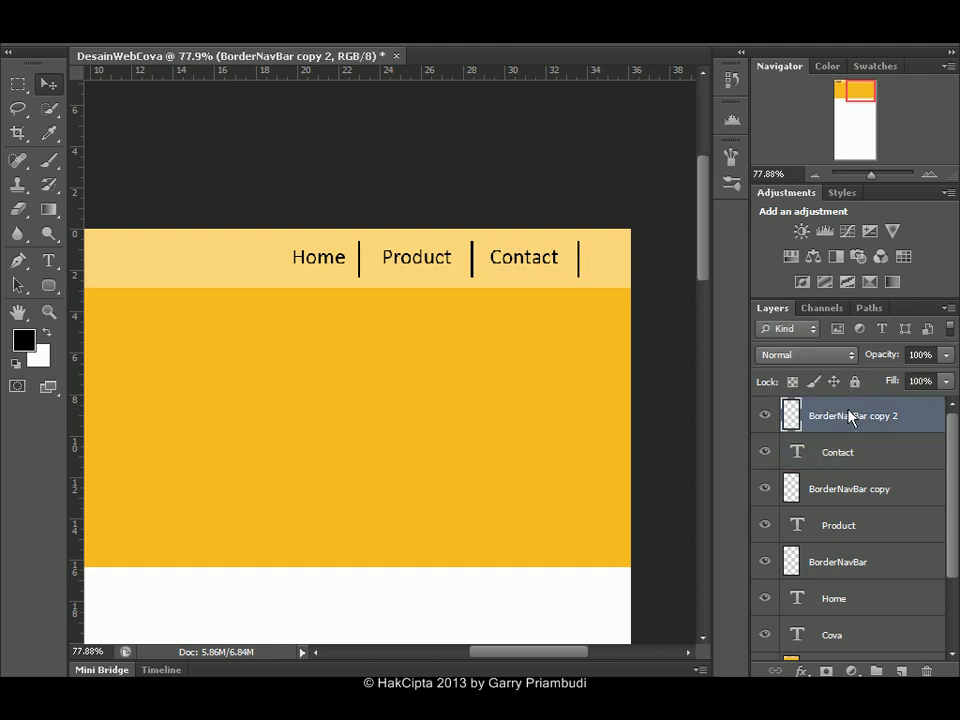
left_click_drag(873, 174, 866, 176)
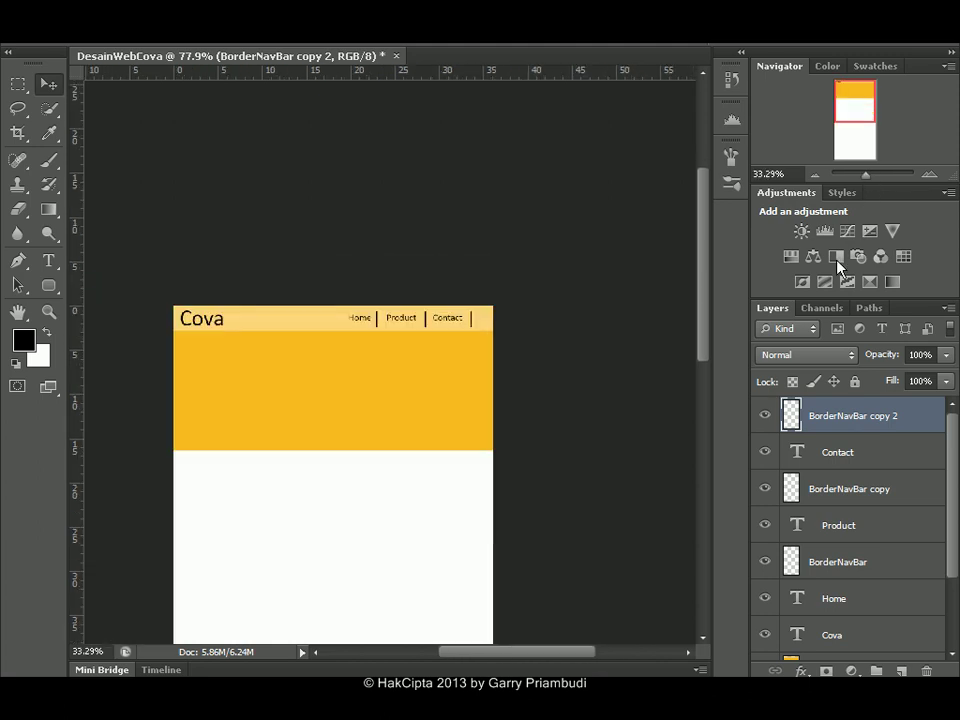
left_click(840, 600, "shift")
left_click_drag(422, 339, 389, 328)
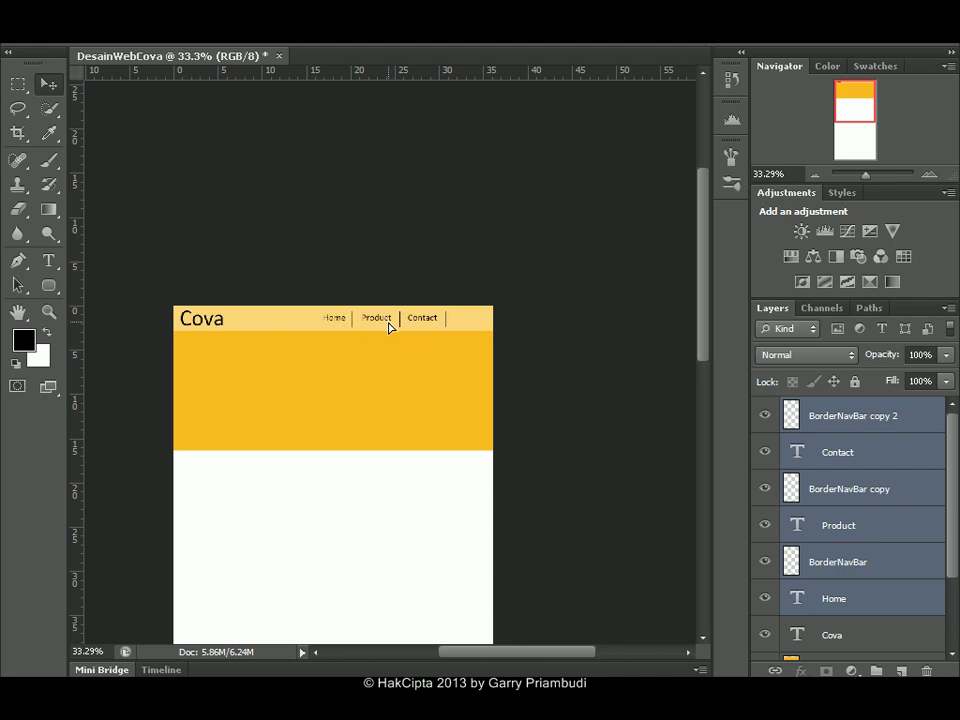
Duplicate the Contact text layer within the DesainWebCova document as Contact copy.
left_click(795, 450)
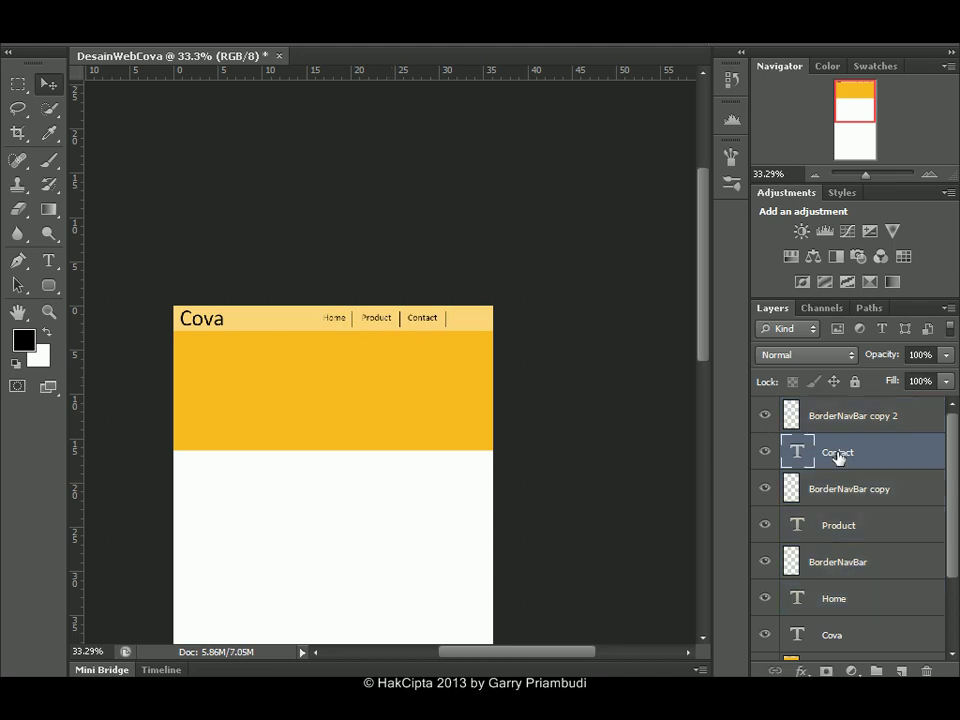
right_click(784, 452)
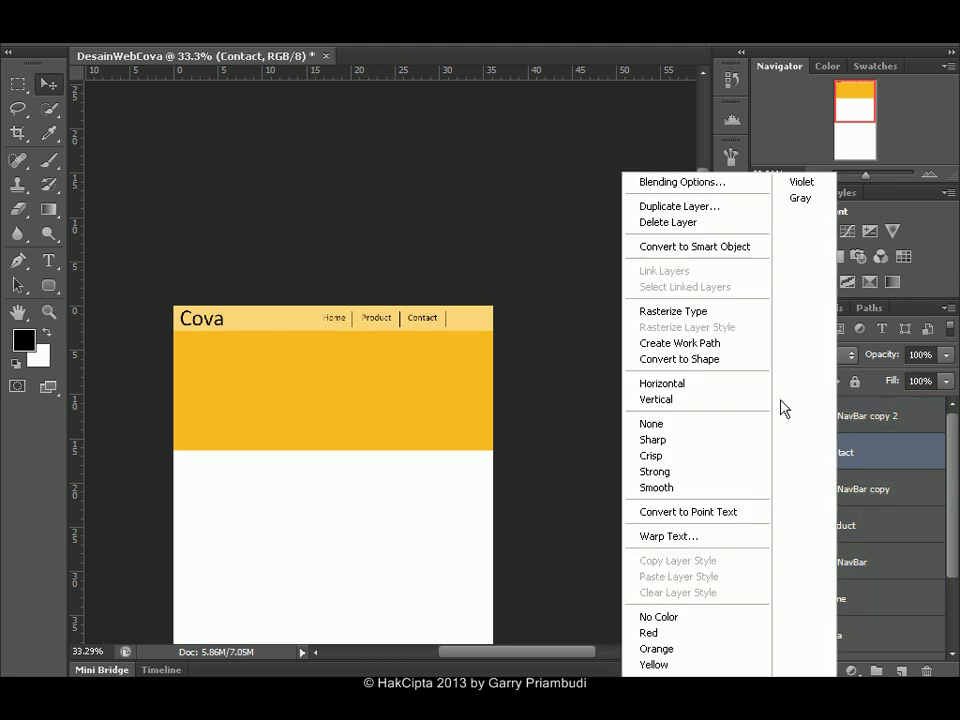
left_click(670, 206)
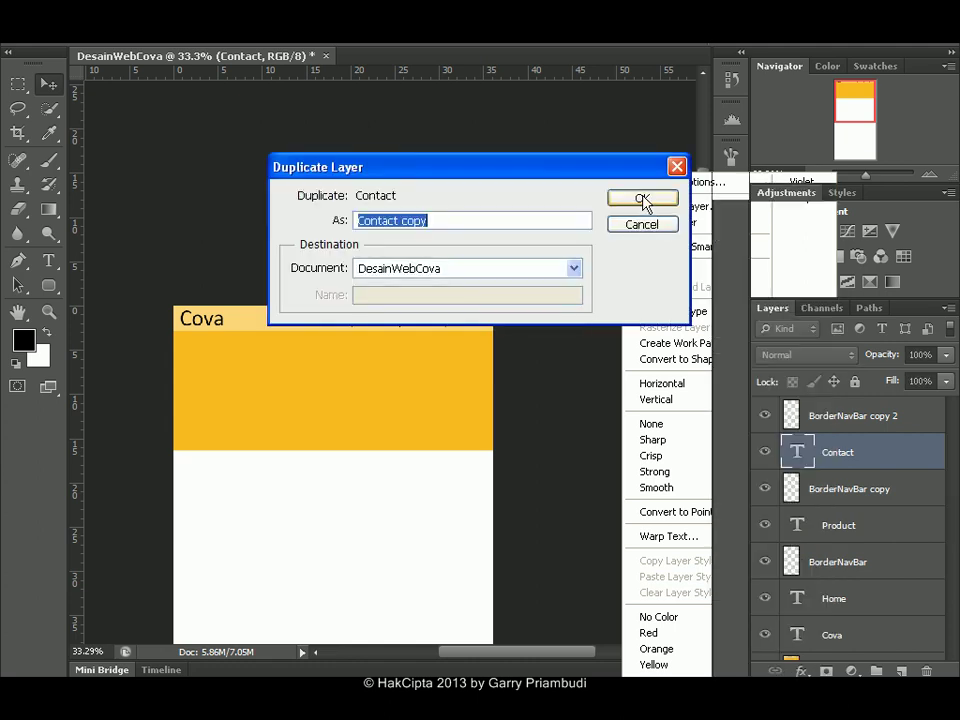
left_click(643, 200)
Bring the Contact copy layer above BorderNavBar copy 2 and place its text about 5 cm further along the header, past the last divider.
left_click_drag(883, 170, 875, 177)
left_click_drag(864, 84, 869, 76)
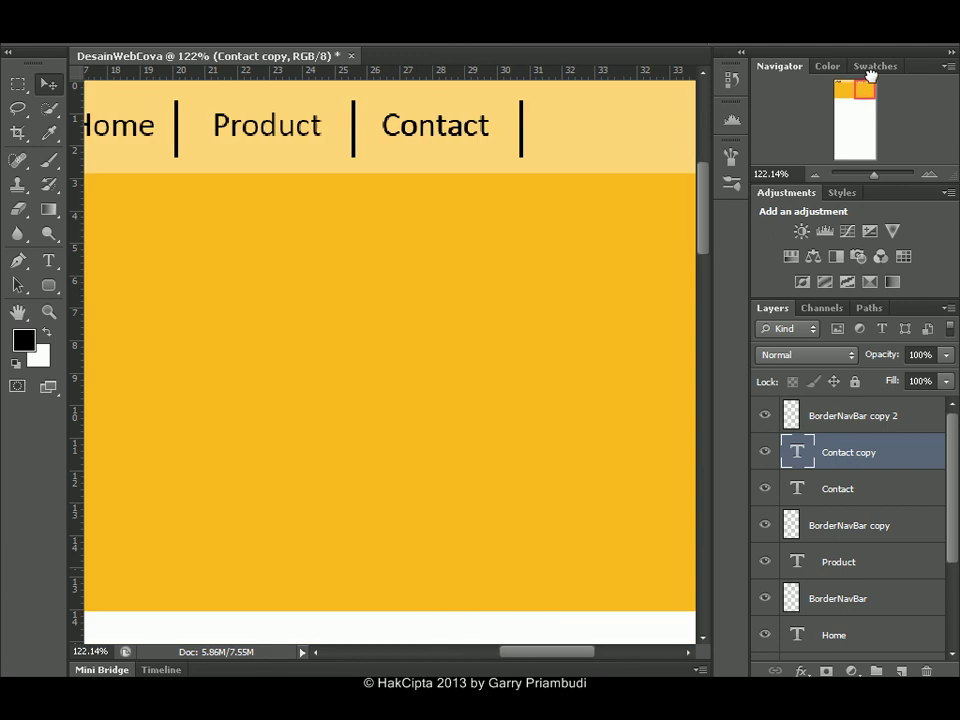
left_click_drag(874, 176, 872, 177)
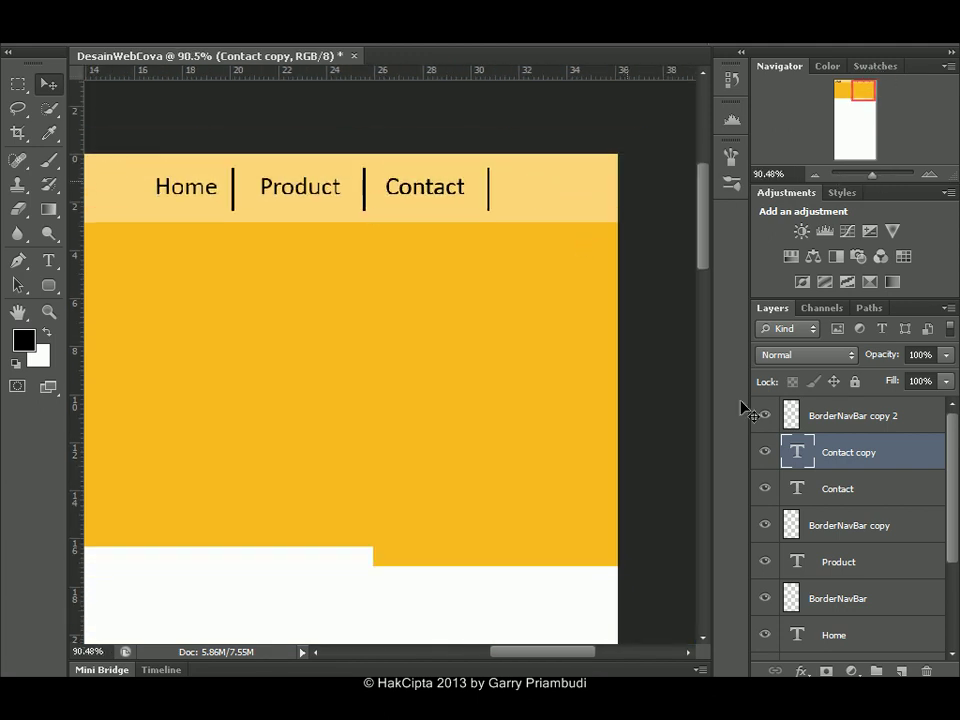
key("ctrl+bracketright")
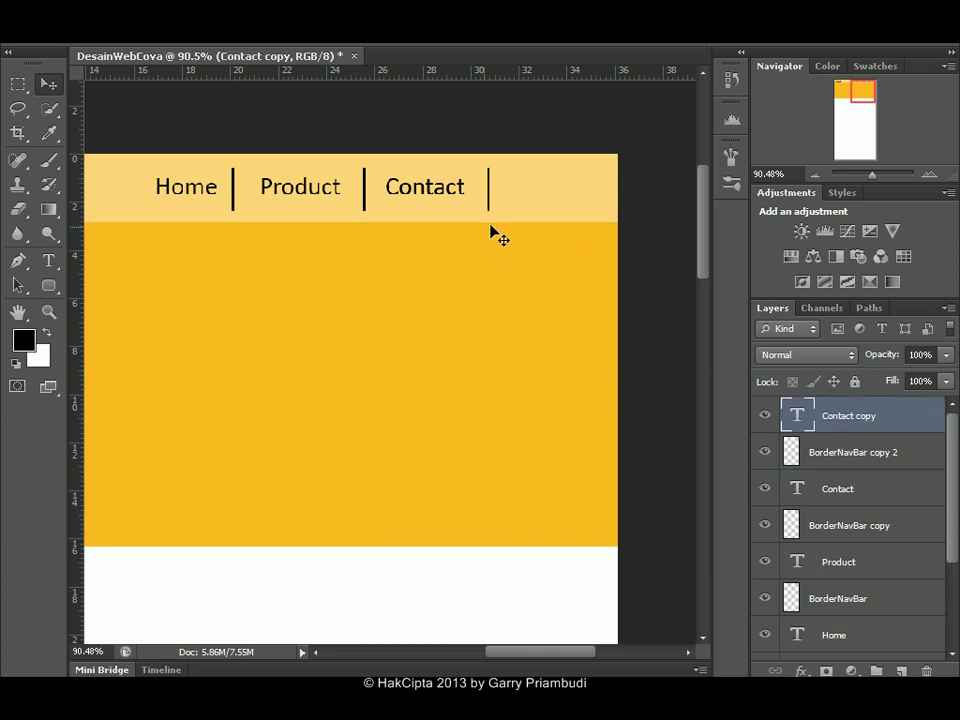
left_click_drag(430, 187, 556, 186)
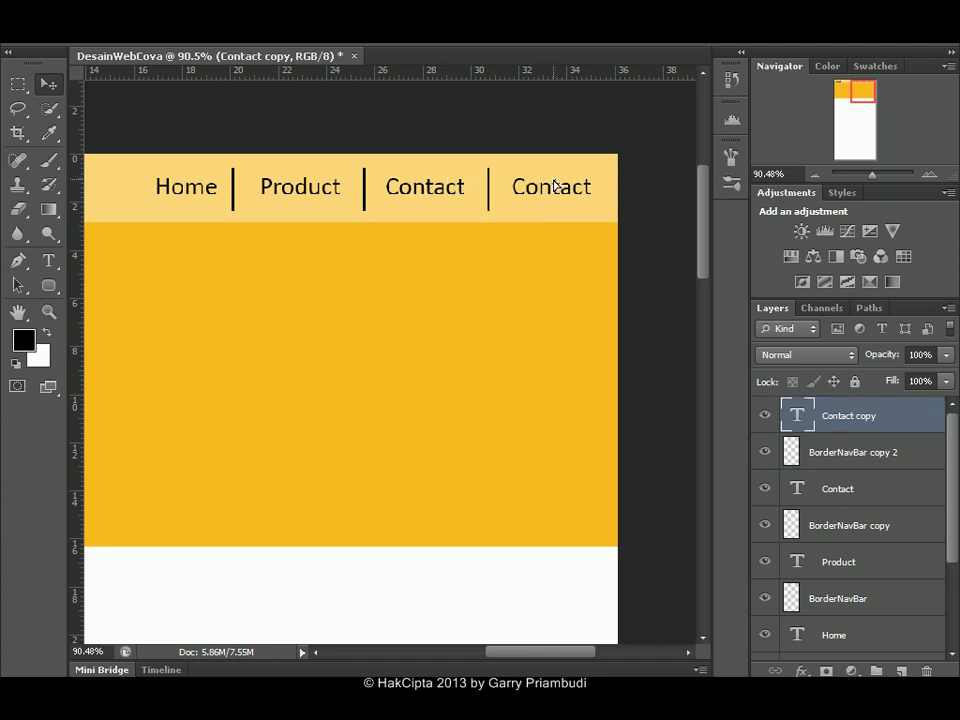
Change the copied Contact text to About and commit it.
double_click(795, 423)
type("Abo")
key("ctrl+Return")
key("v")
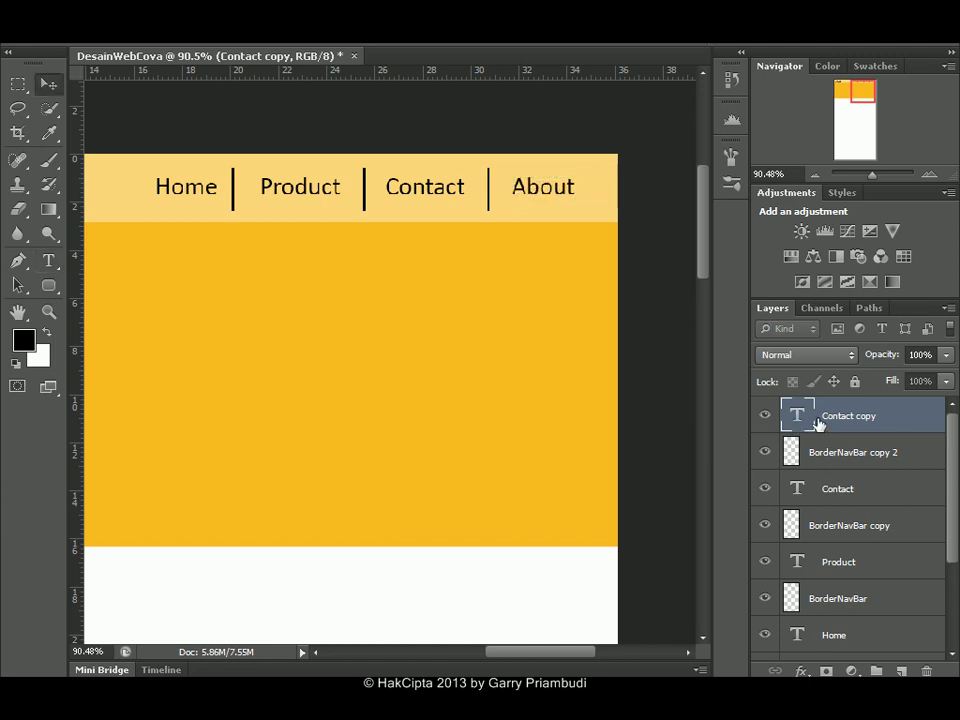
Nudge all four menu texts and their dividers together about 0.4 cm toward the right edge of the page.
left_click(829, 417)
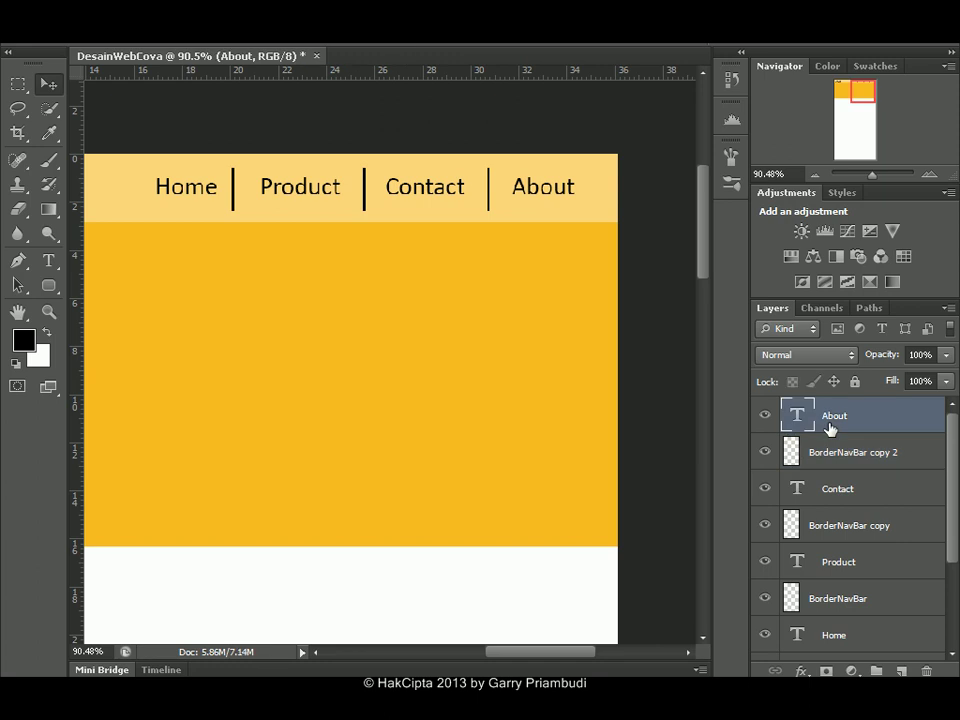
left_click(857, 634, "shift")
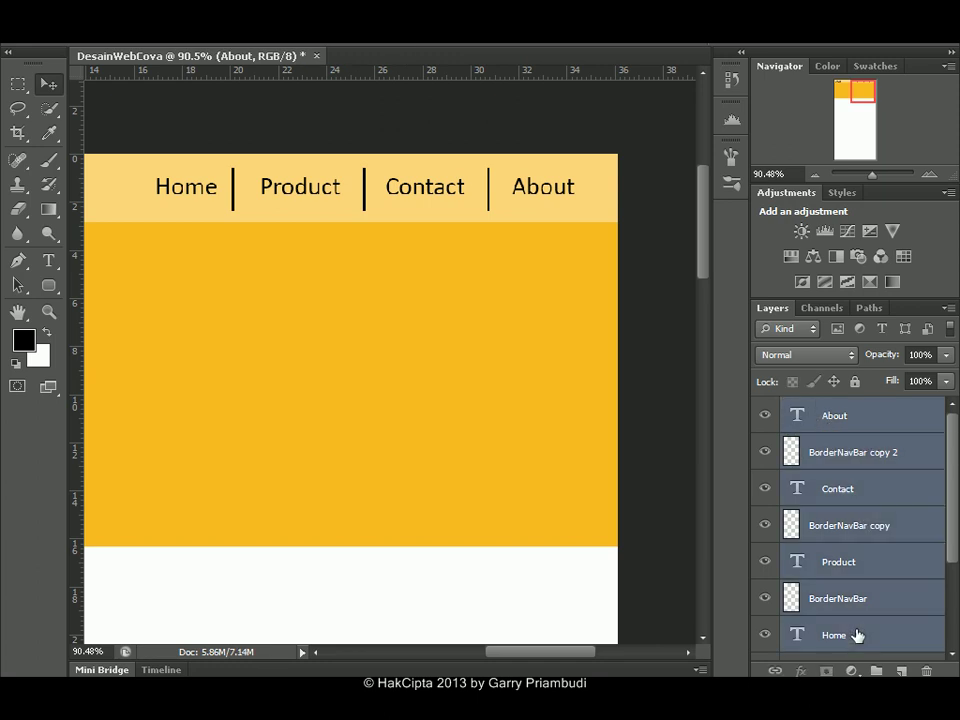
key("Right")
key("Right")
key("Right")
key("Right")
key("Right")
key("Right")
key("Right")
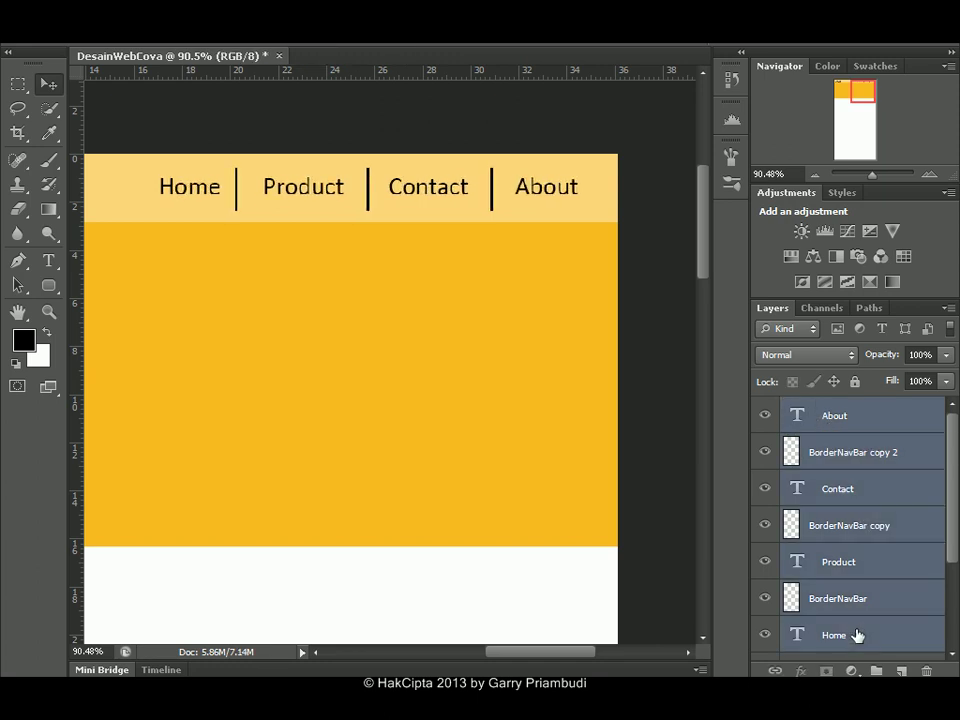
key("Right")
key("Right")
key("Right")
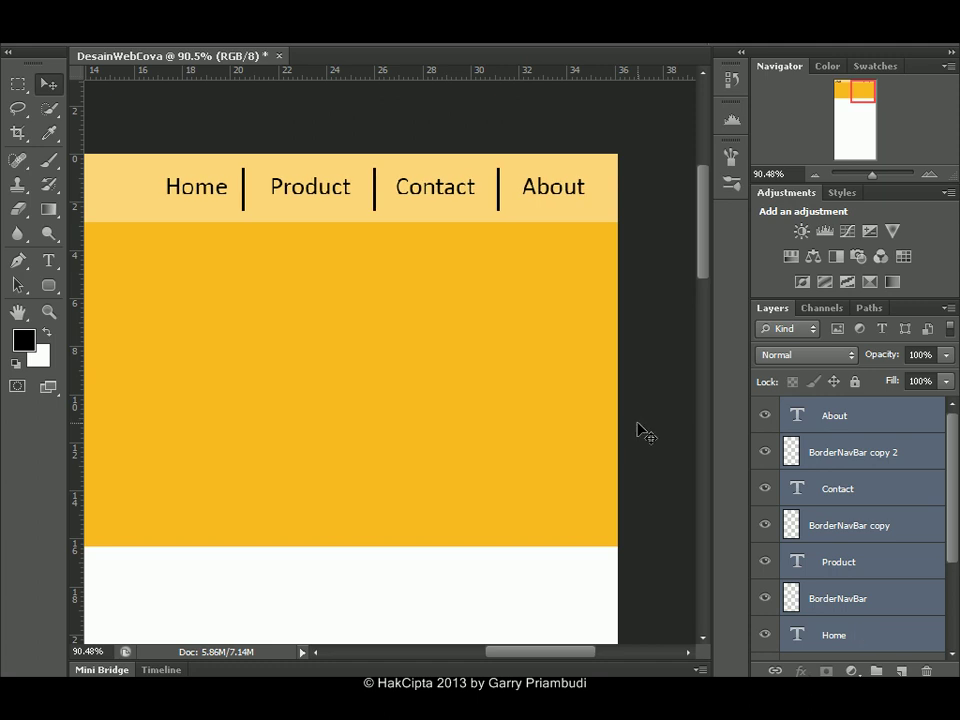
left_click_drag(872, 175, 868, 178)
left_click_drag(860, 100, 857, 97)
left_click_drag(872, 174, 868, 174)
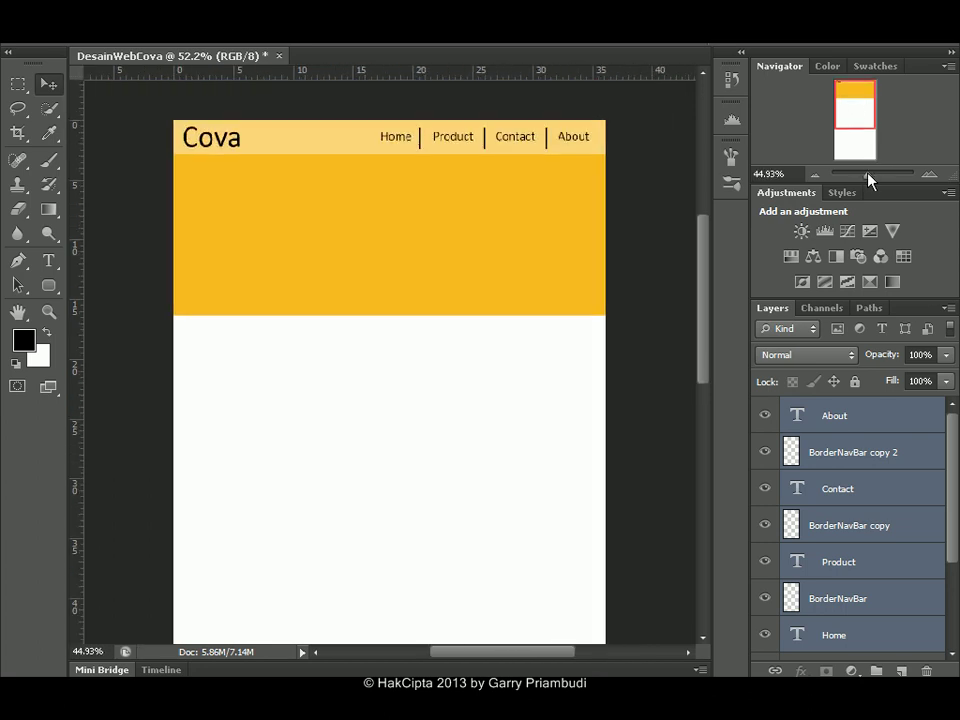
left_click_drag(857, 95, 856, 97)
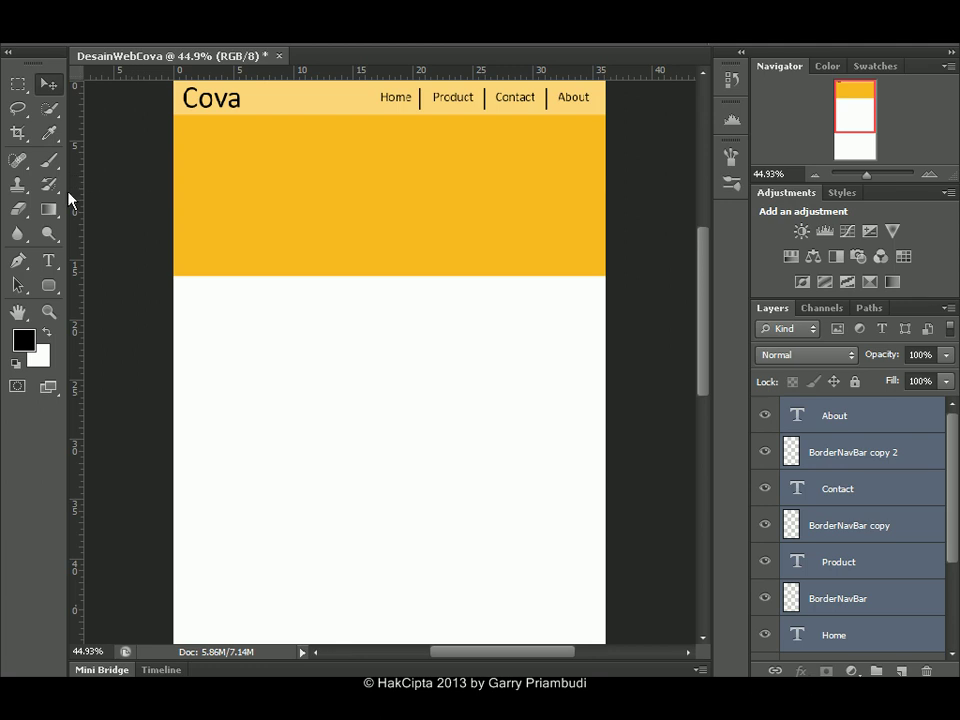
Switch to My Computer and open the Project Web Technofest Ma Chung 2013 folder under Web Programming and Design, My Project Web on drive D.
left_click(20, 672)
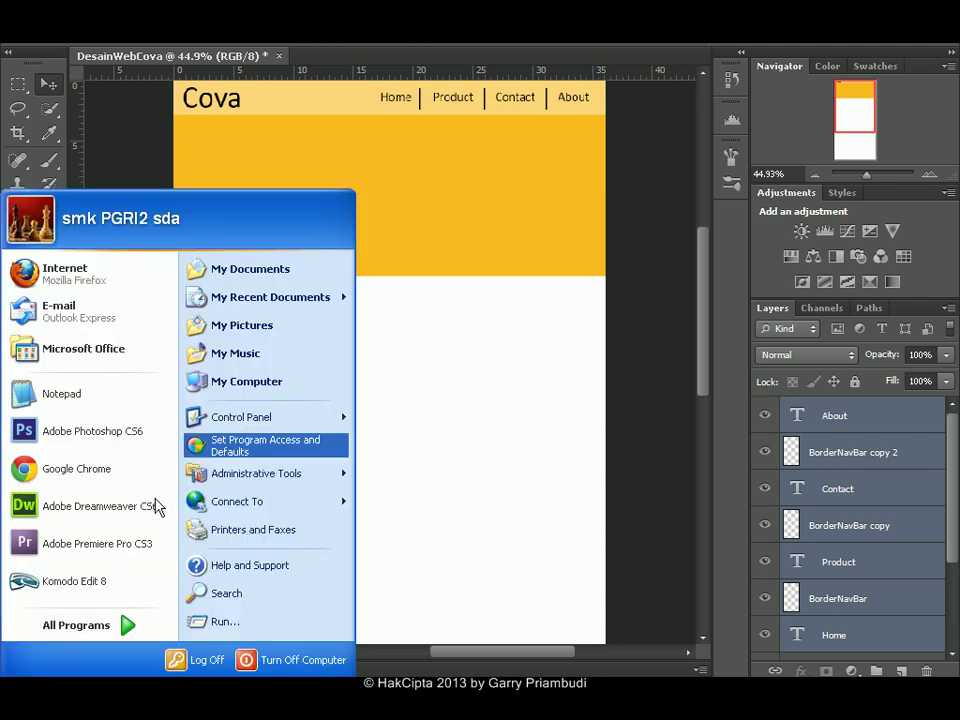
left_click(250, 380)
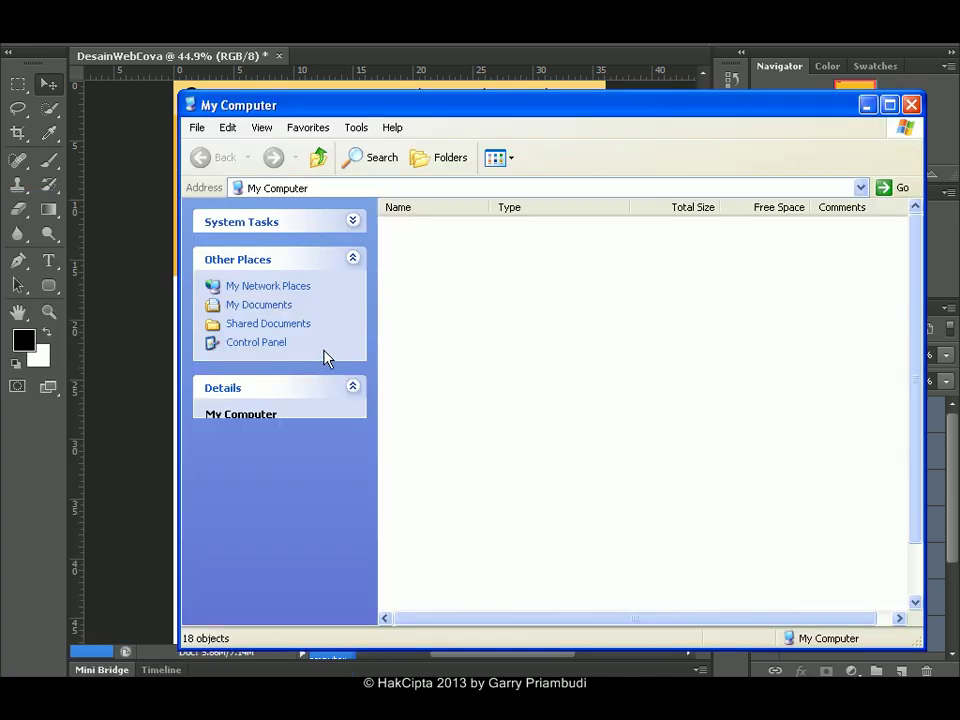
double_click(392, 344)
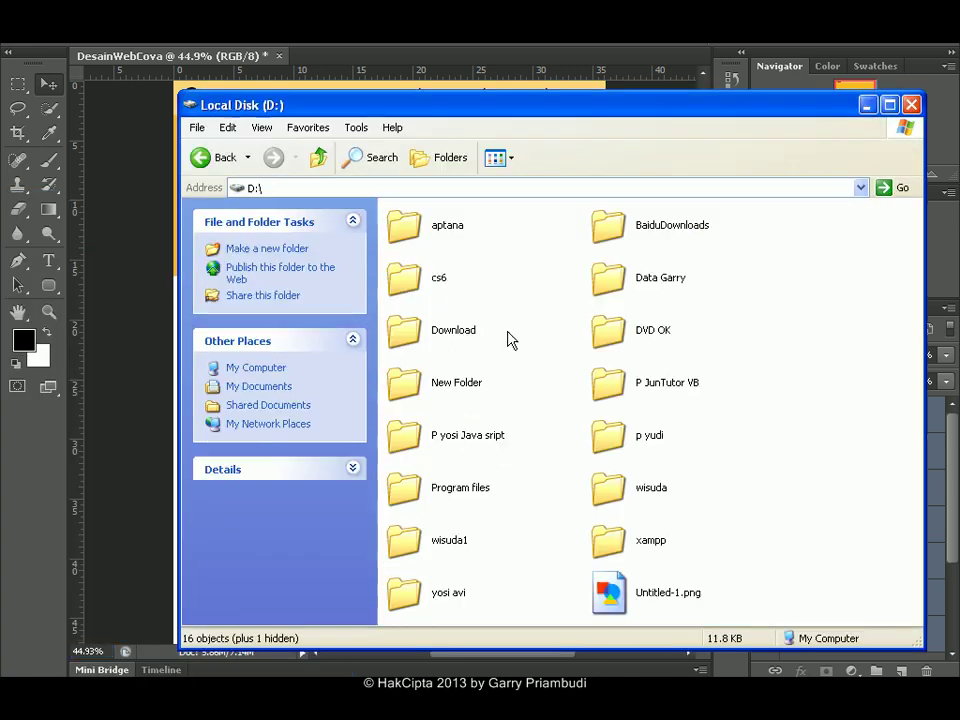
double_click(643, 284)
scroll(636, 304, "down", 5)
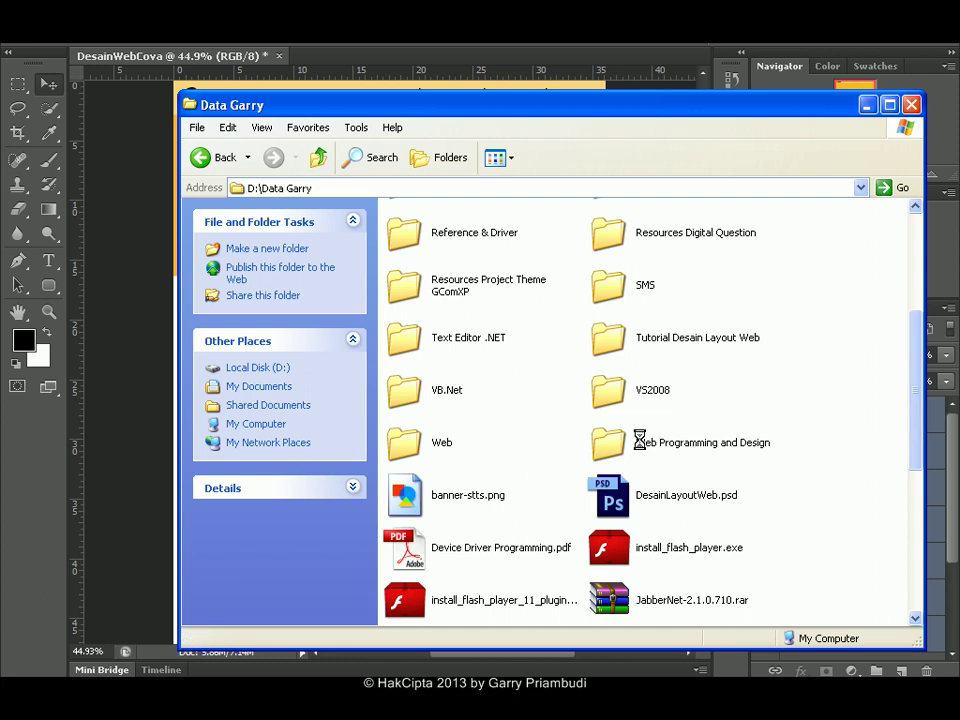
double_click(641, 449)
double_click(463, 384)
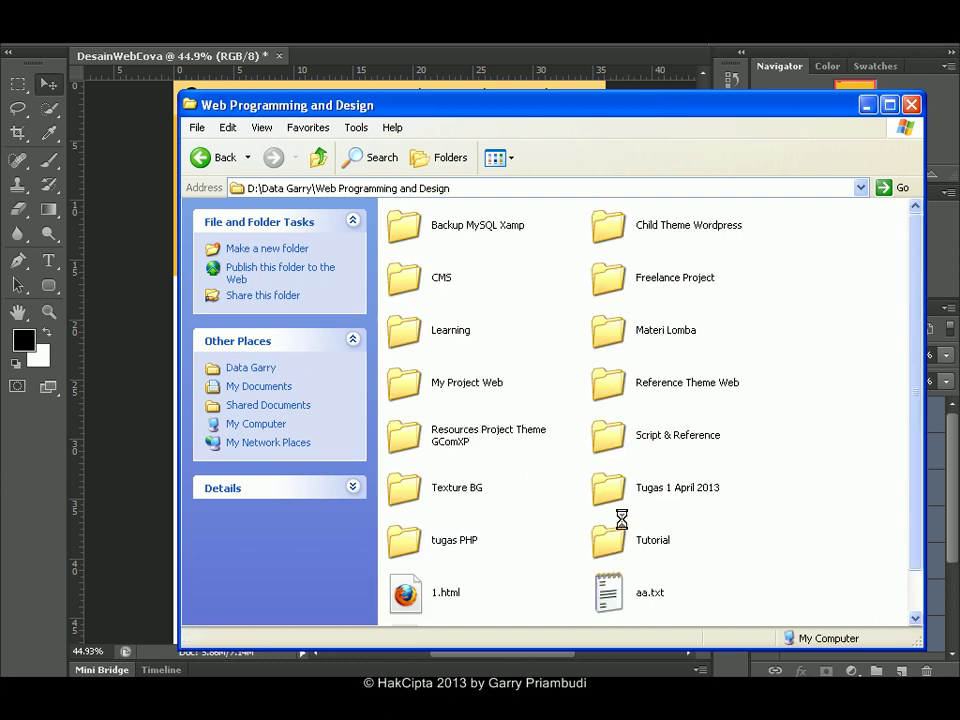
double_click(790, 540)
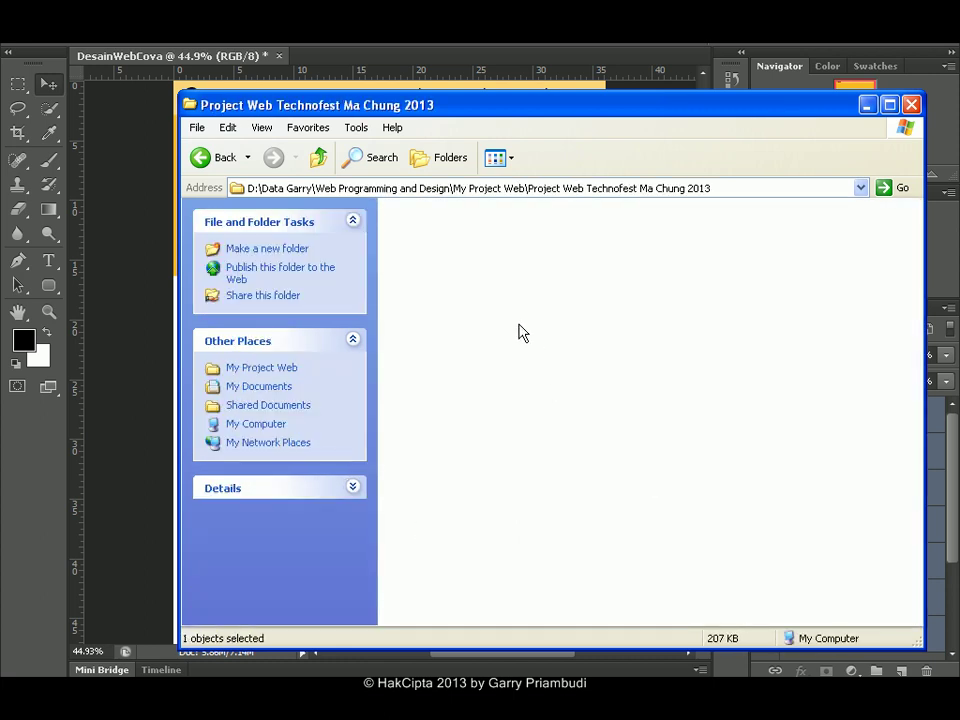
Open the bag folder inside BelleDelle, images, Product.
double_click(454, 231)
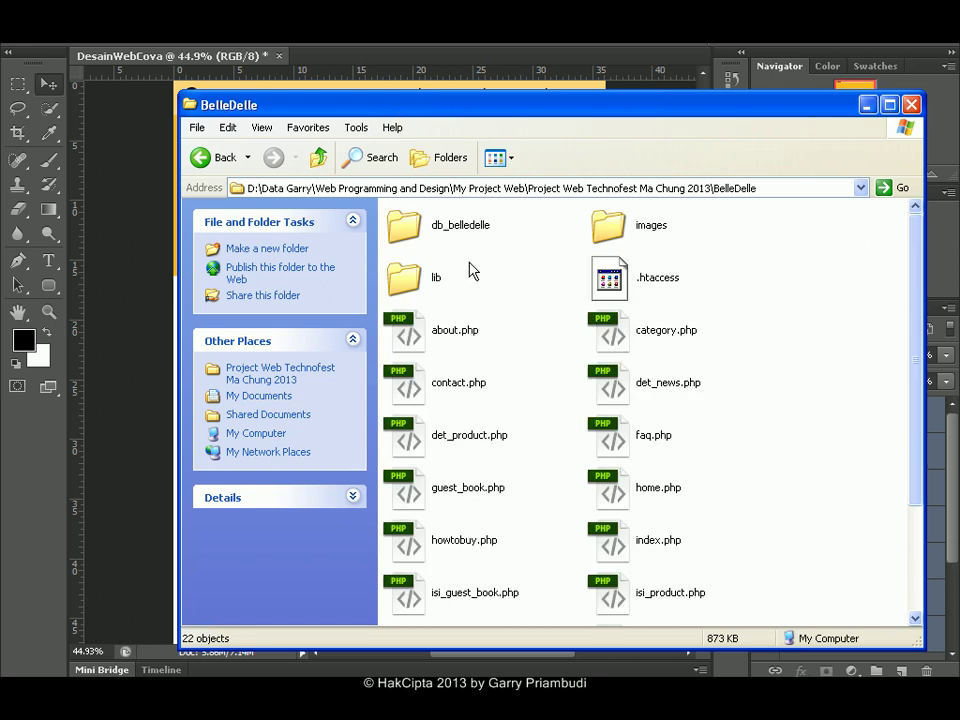
double_click(634, 236)
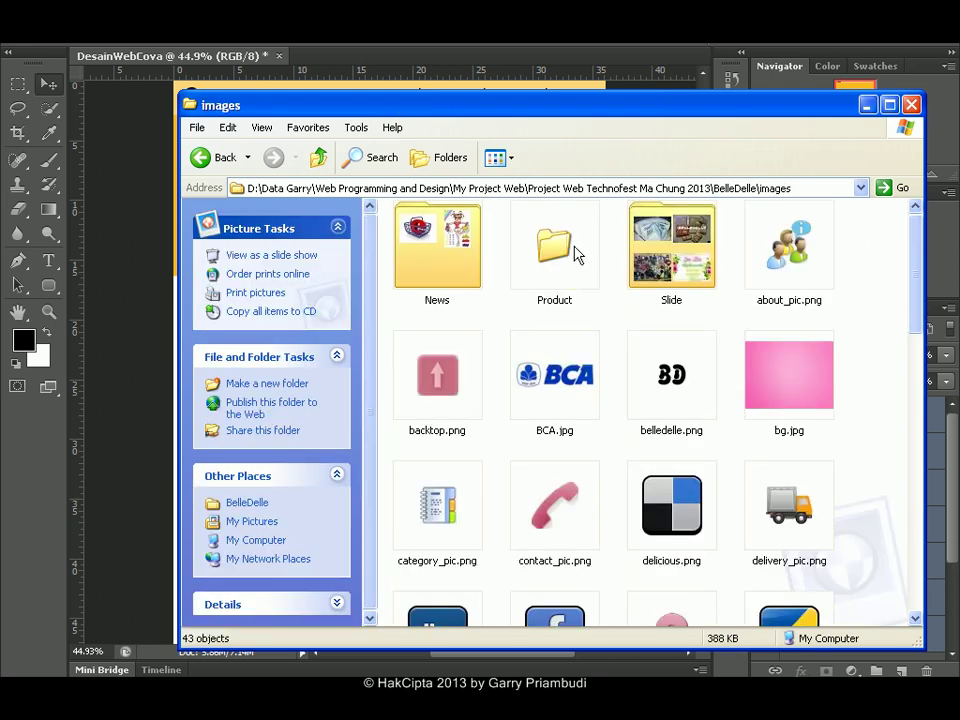
double_click(556, 248)
double_click(606, 236)
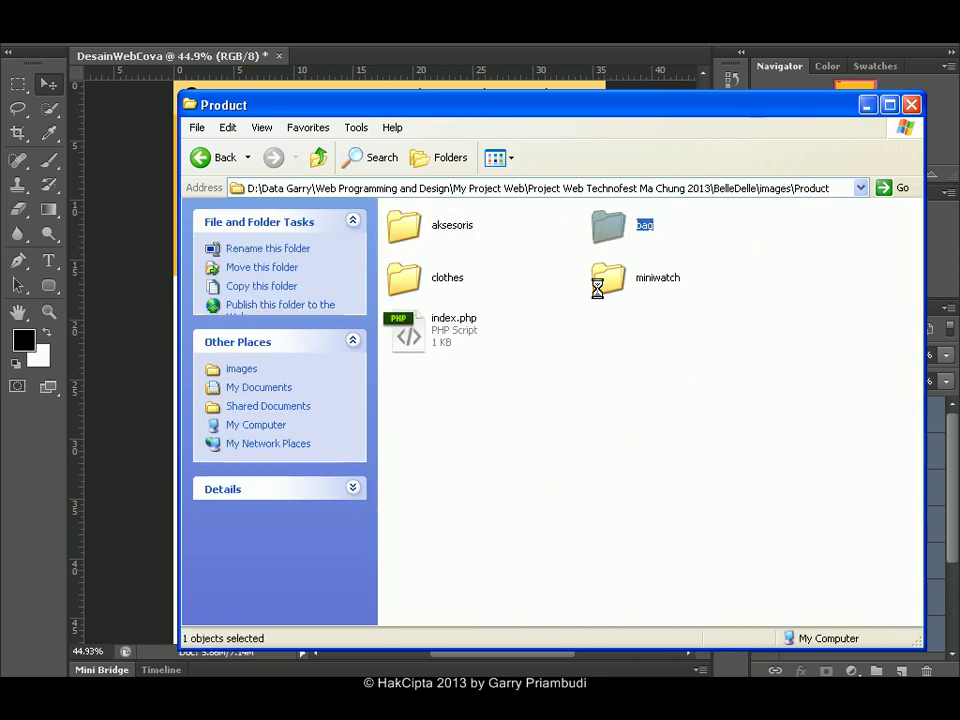
Place the bag photo 1.jpg in the DesainWebCova document at its default size and position, and commit the placement.
left_click(446, 541)
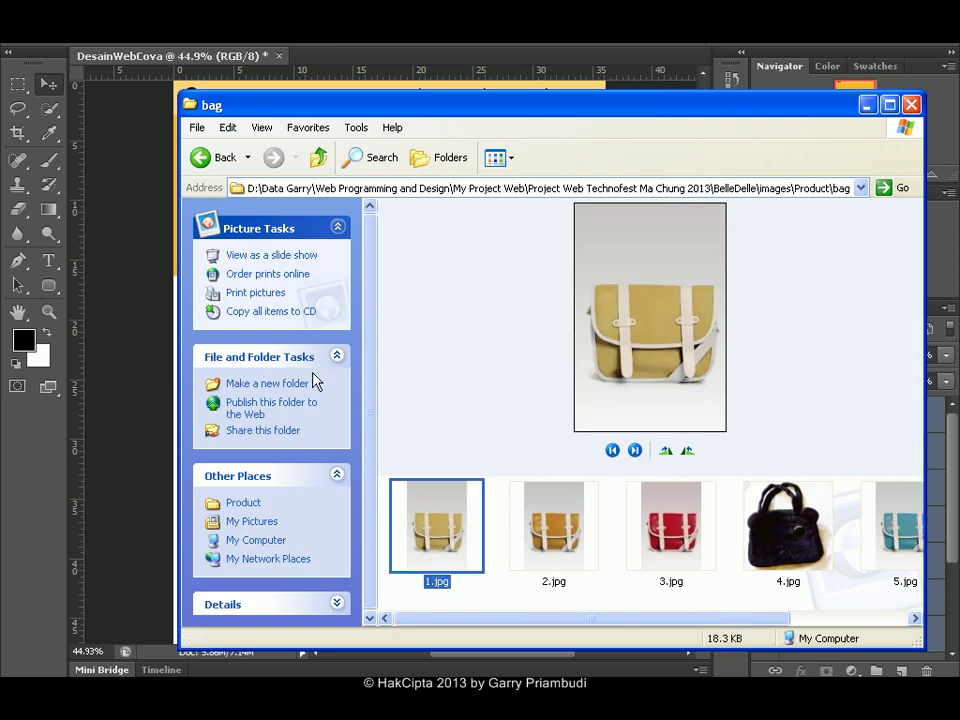
left_click_drag(330, 78, 161, 103)
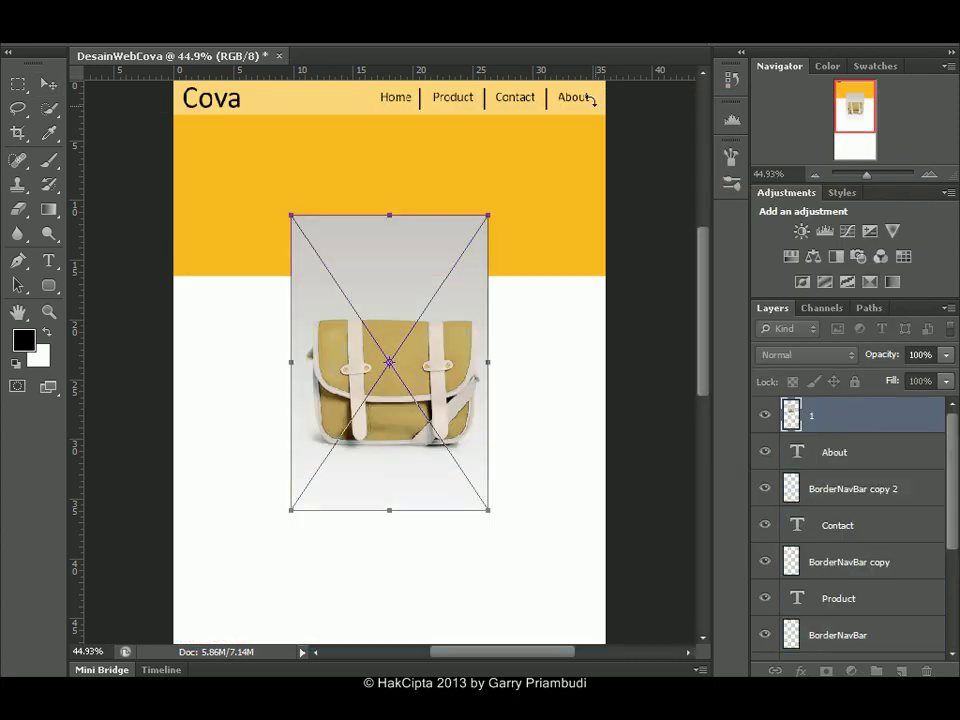
left_click_drag(868, 180, 872, 182)
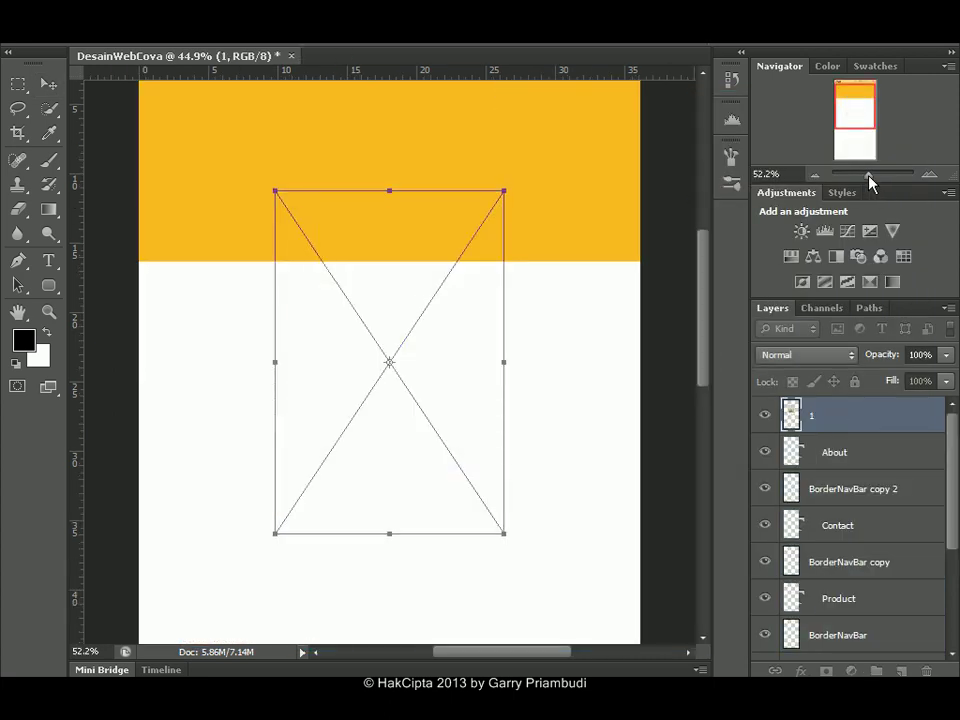
left_click(22, 211)
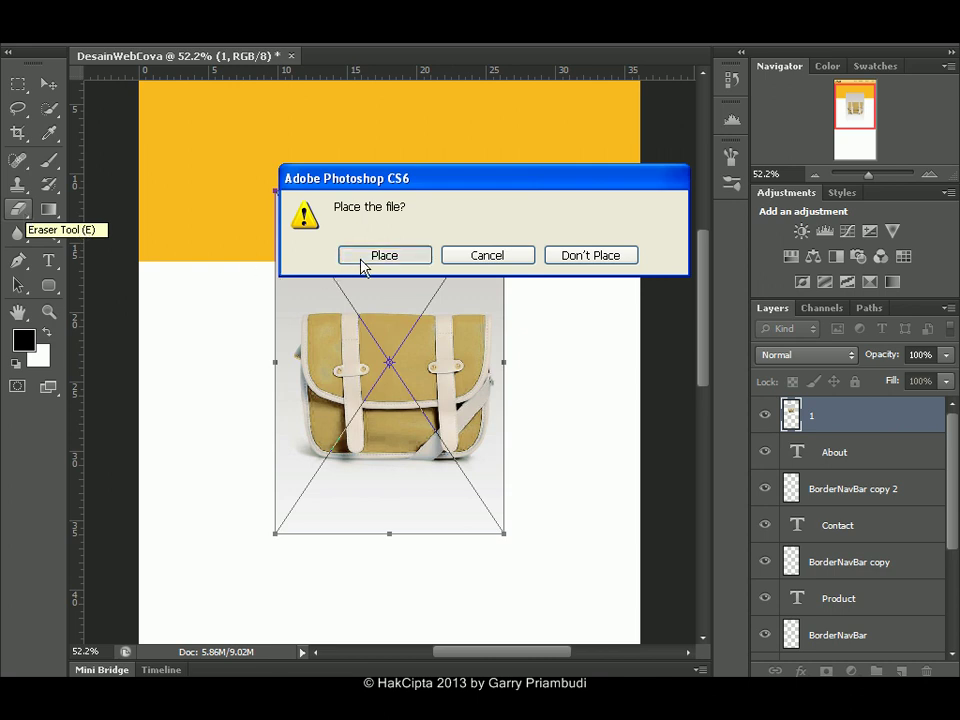
key("Return")
Rasterize the placed bag image and erase the grey background below and above the bag with the Magic Eraser tool.
right_click(17, 211)
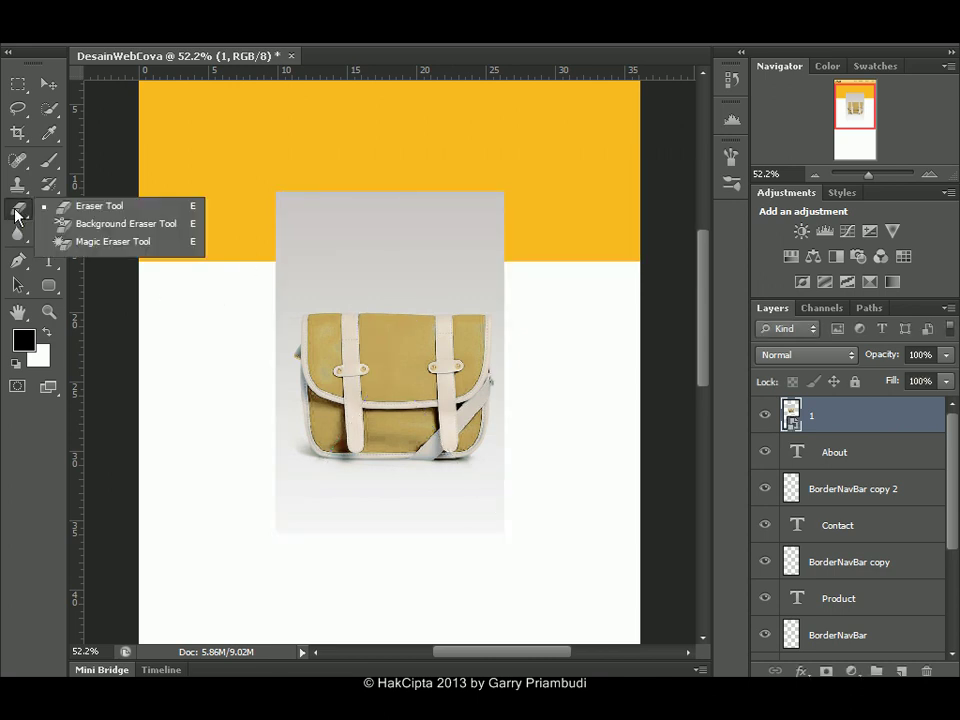
left_click(101, 246)
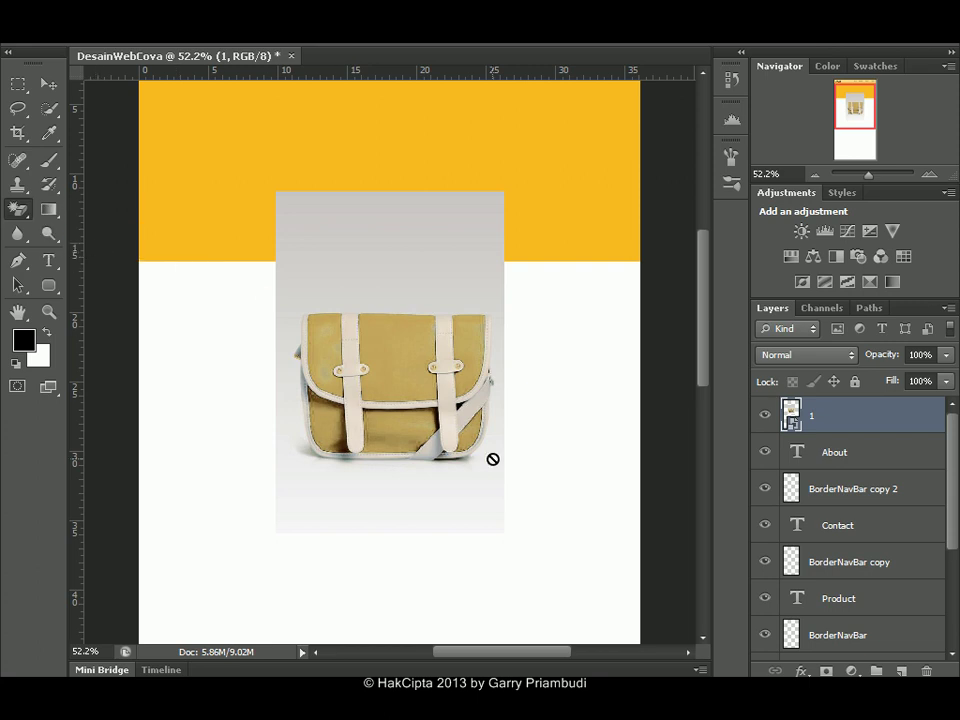
left_click(446, 476)
left_click(424, 265)
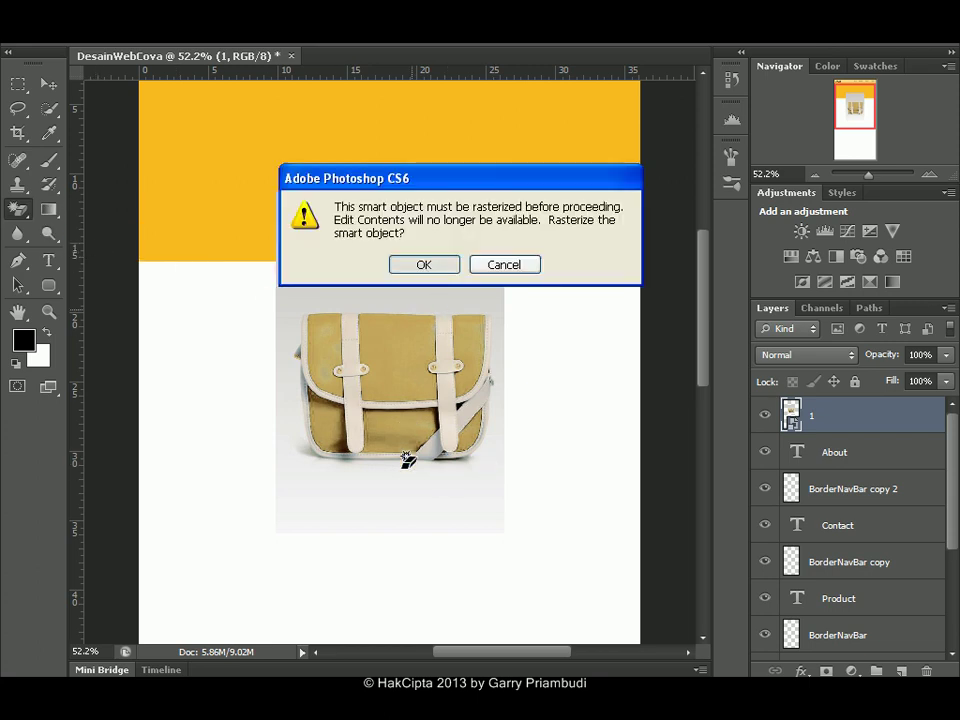
left_click(410, 521)
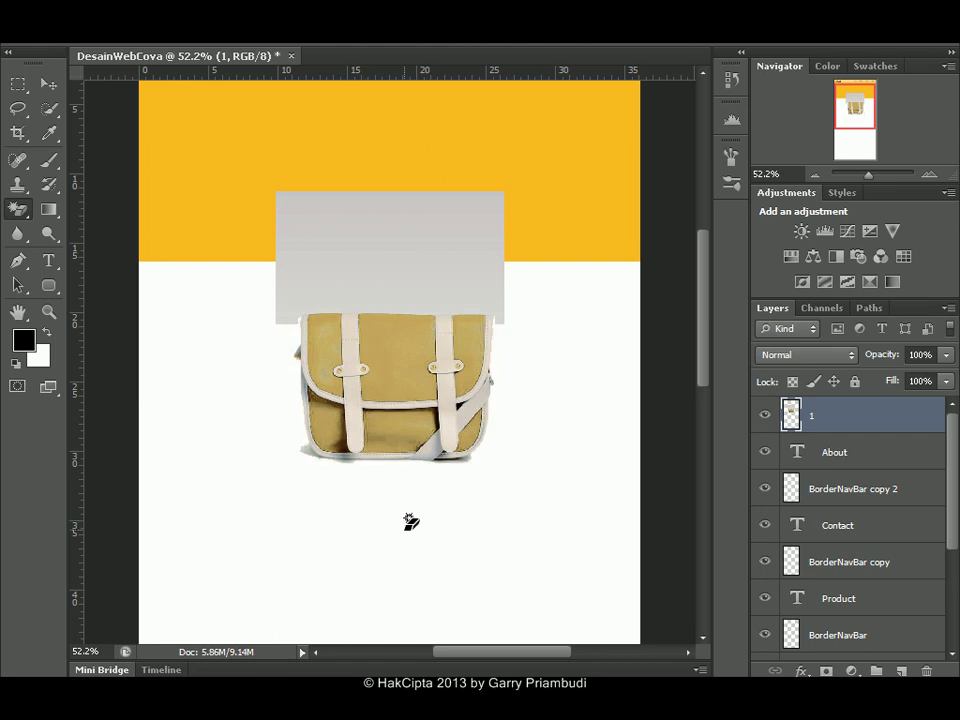
left_click(402, 296)
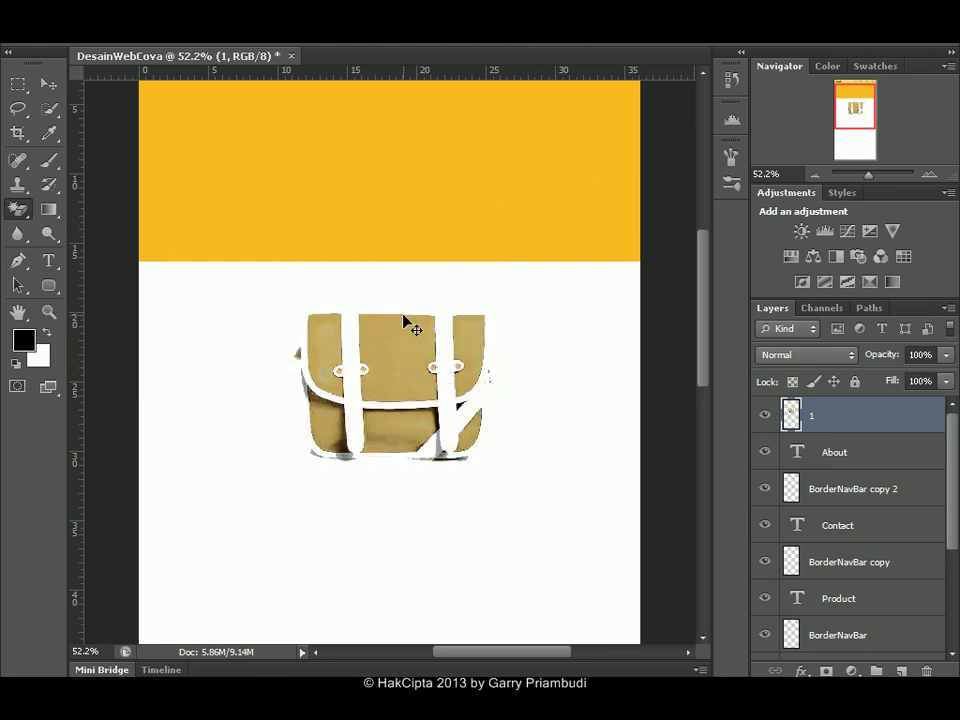
Undo the last Magic Eraser deletion and erase the grey background along the bag's top edge and sides with the Eraser tool.
key("ctrl+z")
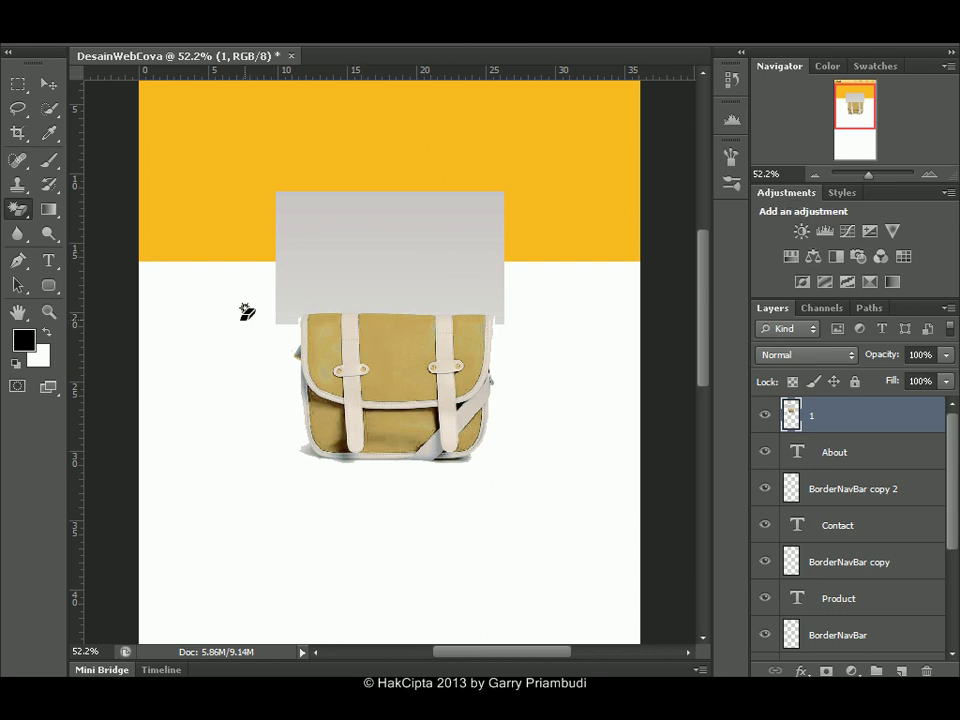
left_click(13, 208)
left_click_drag(872, 176, 872, 176)
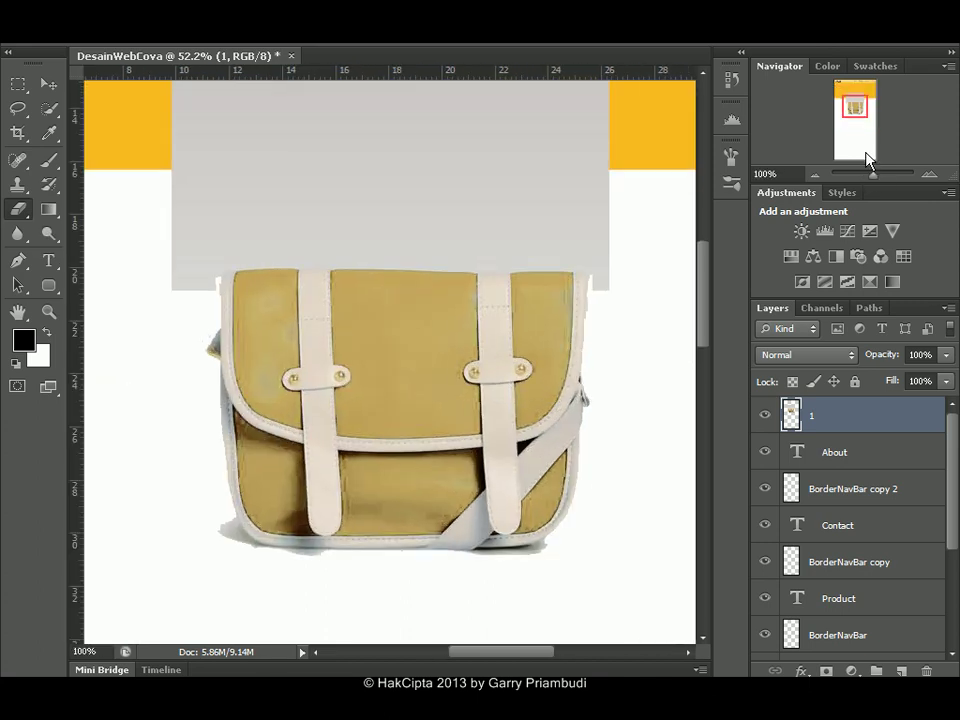
left_click_drag(855, 105, 857, 99)
mouse_move(229, 278)
left_mouse_down()
mouse_move(185, 329)
mouse_move(250, 301)
mouse_move(219, 306)
mouse_move(210, 327)
mouse_move(556, 326)
mouse_move(500, 317)
mouse_move(402, 329)
mouse_move(616, 328)
mouse_move(582, 338)
mouse_move(566, 327)
mouse_move(600, 355)
mouse_move(597, 389)
left_mouse_up()
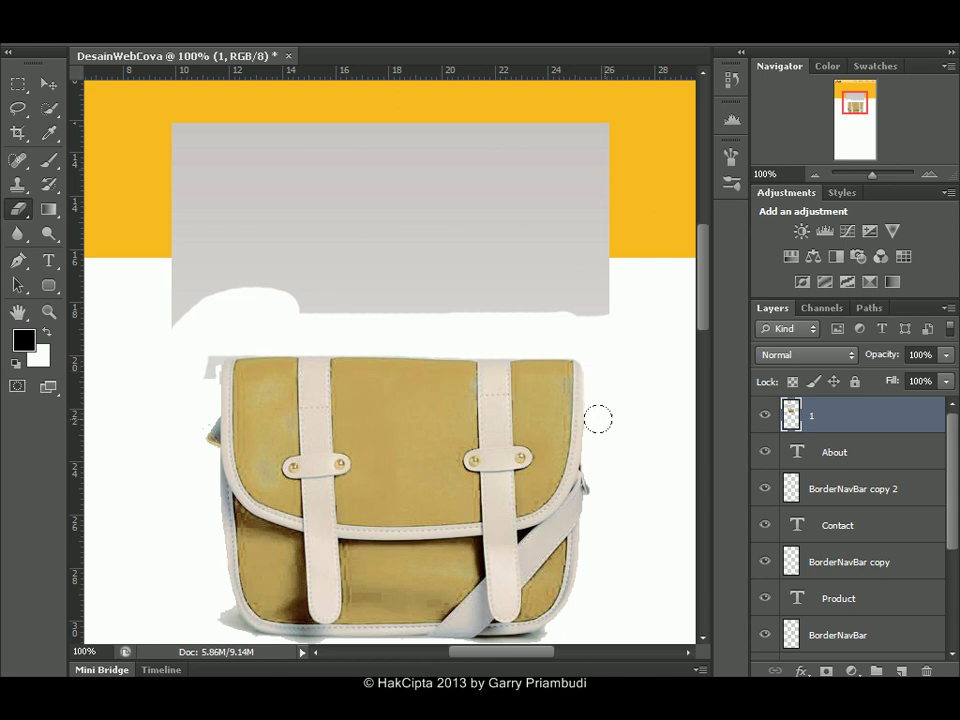
mouse_move(190, 373)
left_mouse_down()
mouse_move(189, 343)
mouse_move(189, 364)
mouse_move(198, 347)
left_mouse_up()
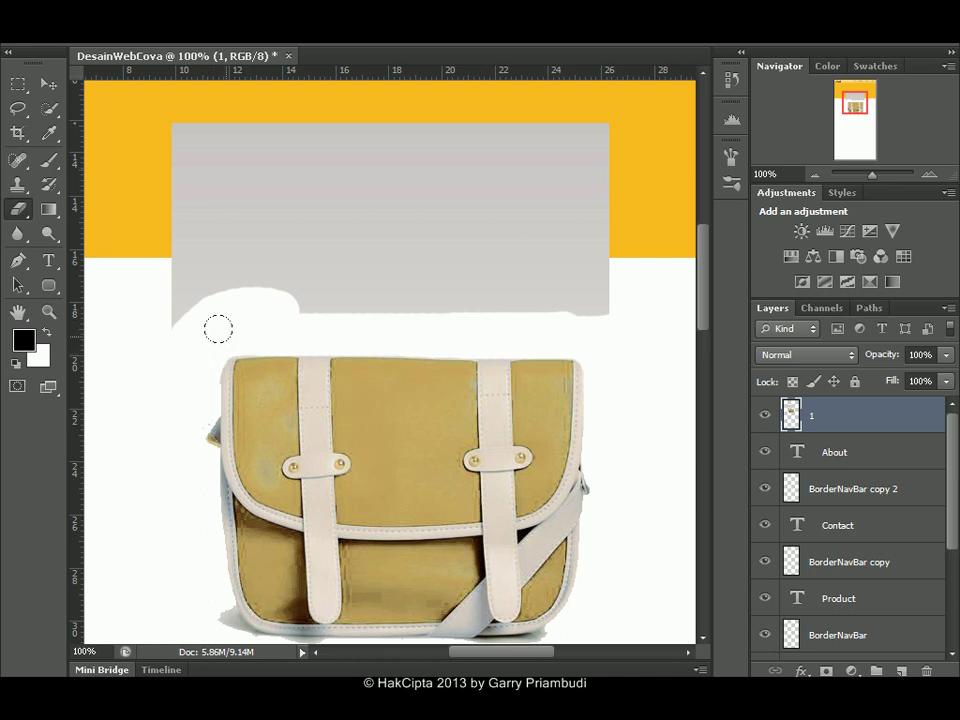
mouse_move(191, 373)
left_mouse_down()
mouse_move(135, 321)
mouse_move(237, 155)
mouse_move(257, 167)
mouse_move(268, 155)
left_mouse_up()
Enlarge the eraser brush and erase the remaining grey background above the bag and the shadow around its base.
right_click(349, 193)
left_click_drag(354, 216, 364, 219)
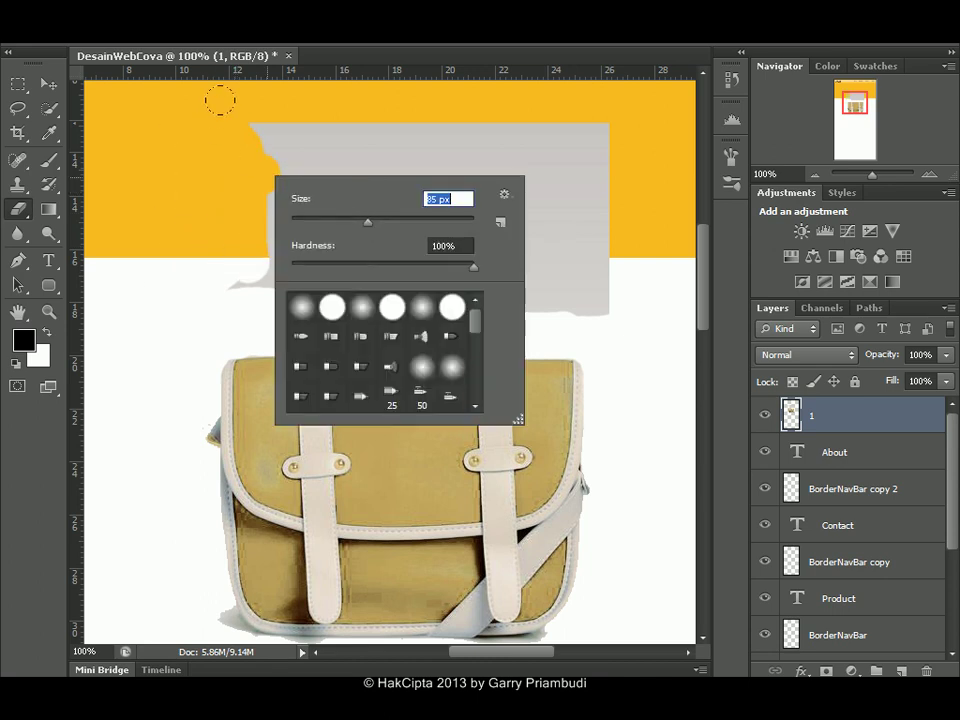
left_click(214, 107)
mouse_move(214, 208)
left_mouse_down()
mouse_move(269, 253)
mouse_move(206, 244)
mouse_move(405, 281)
mouse_move(562, 228)
mouse_move(538, 260)
mouse_move(395, 227)
mouse_move(449, 206)
mouse_move(328, 174)
mouse_move(362, 130)
mouse_move(292, 197)
mouse_move(256, 119)
mouse_move(509, 146)
mouse_move(539, 175)
mouse_move(526, 137)
left_mouse_up()
scroll(185, 492, "down", 3)
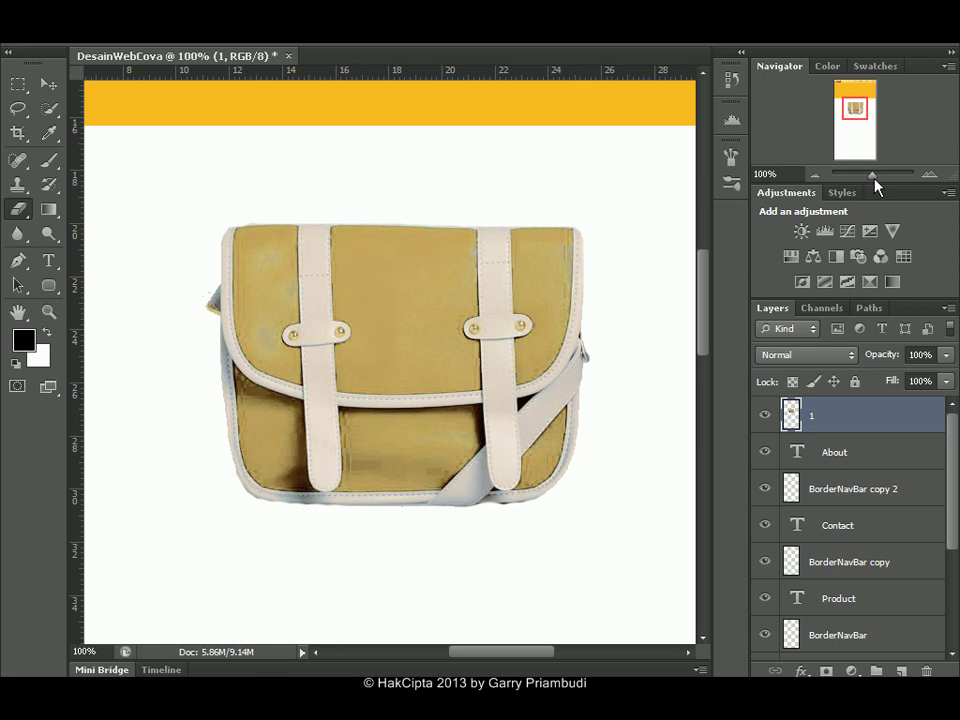
Move the bag into the left half of the orange banner and scale it down to about 9 cm wide.
left_click_drag(874, 177, 864, 179)
key("v")
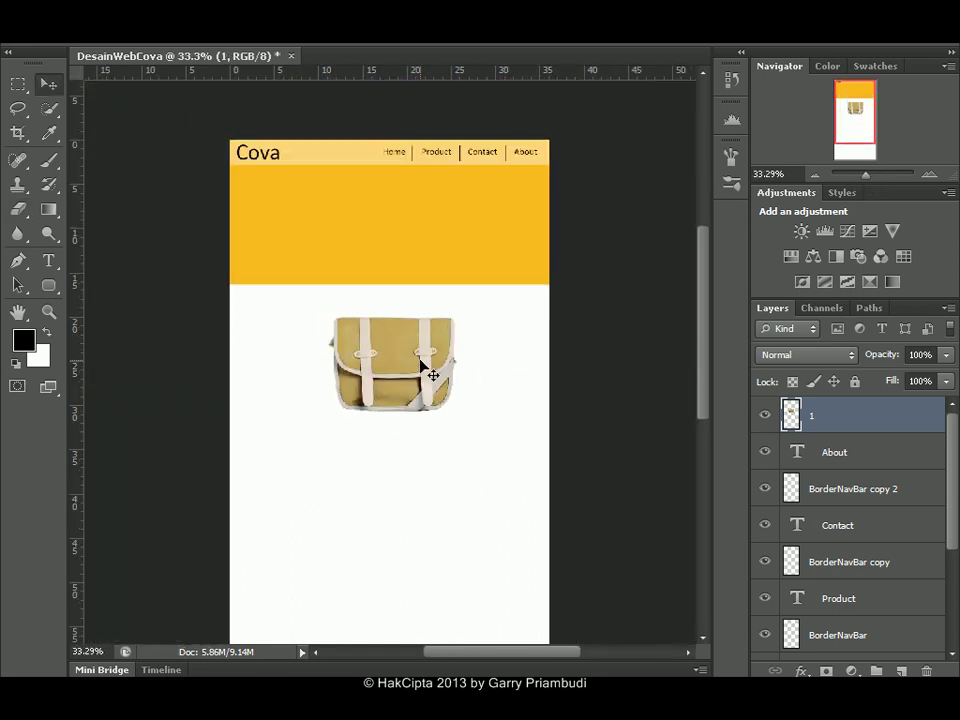
left_click_drag(417, 373, 356, 230)
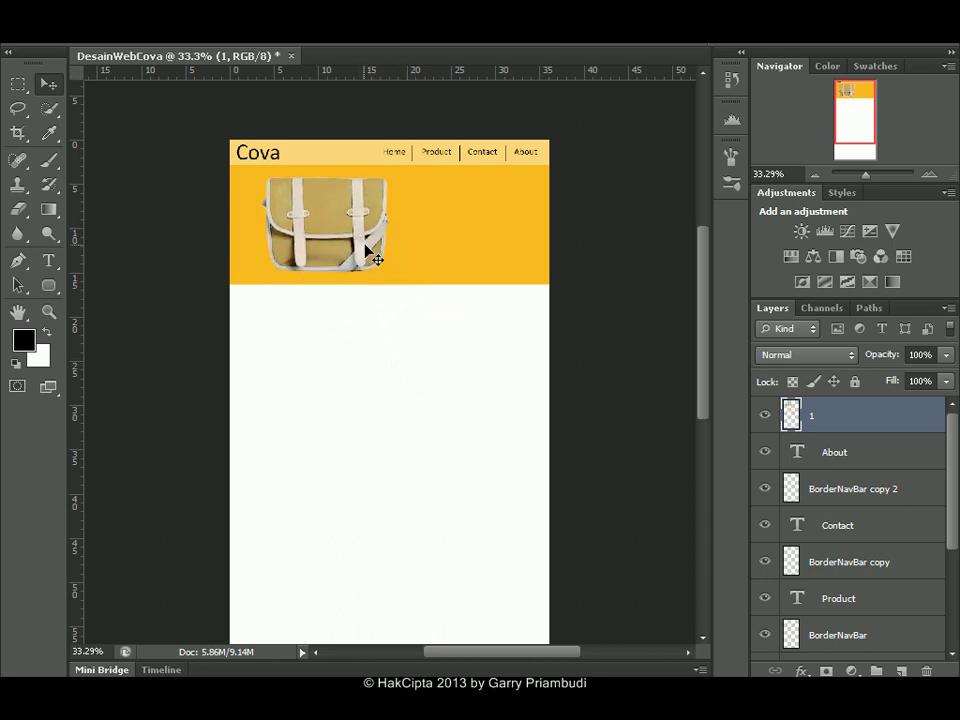
key("ctrl+t")
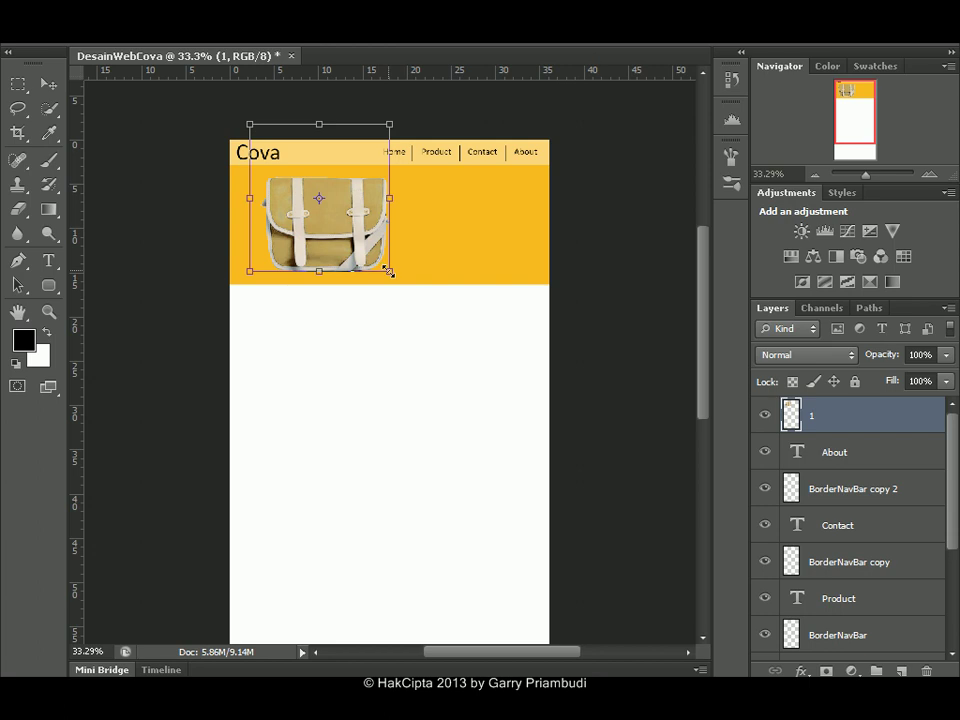
left_click_drag(386, 270, 345, 240)
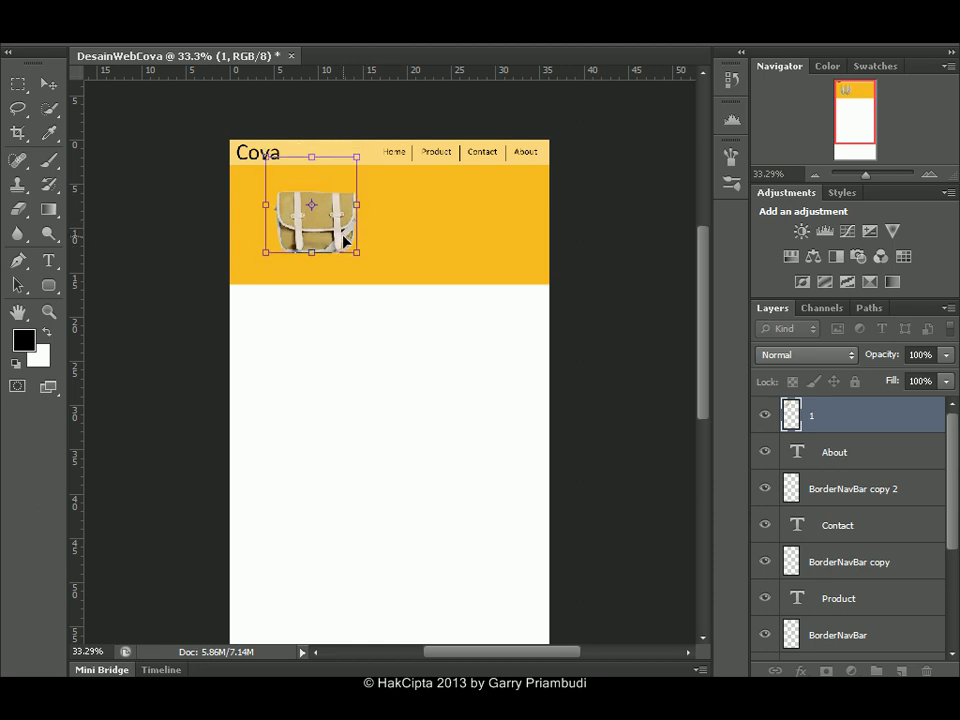
key("Return")
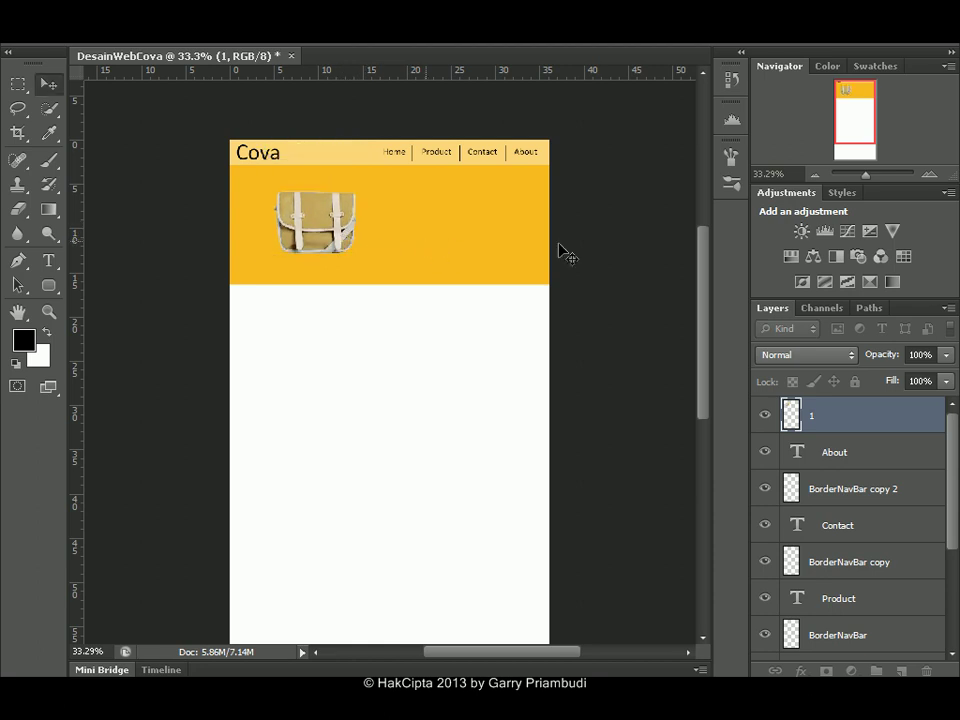
Add a text box beside the bag in the orange banner with the text "Bag 1" coloured white.
left_click_drag(864, 178, 860, 111)
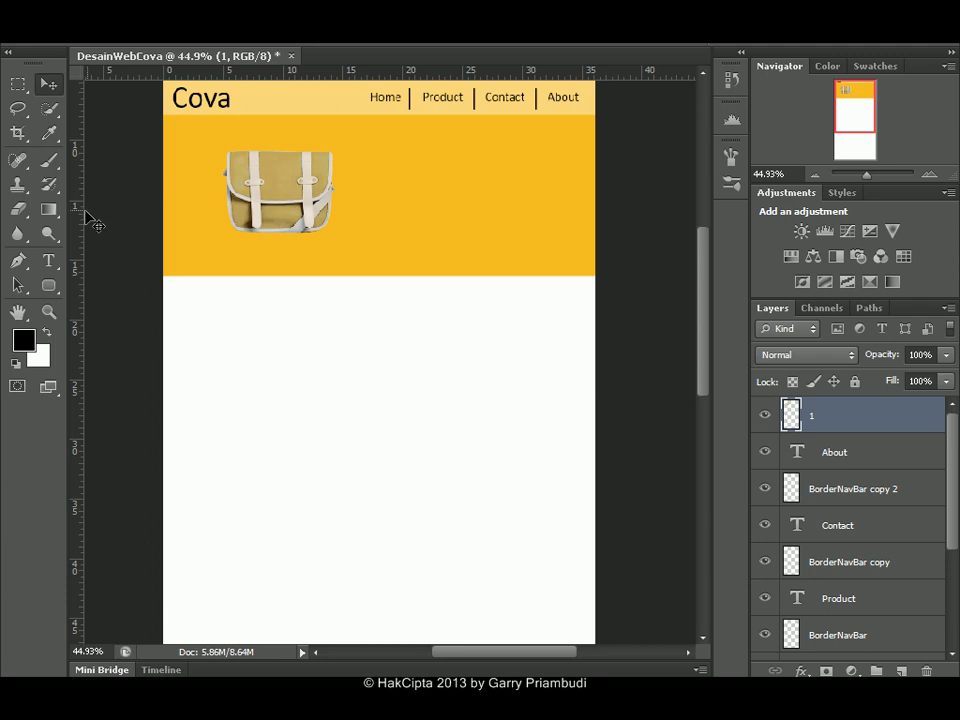
left_click(48, 261)
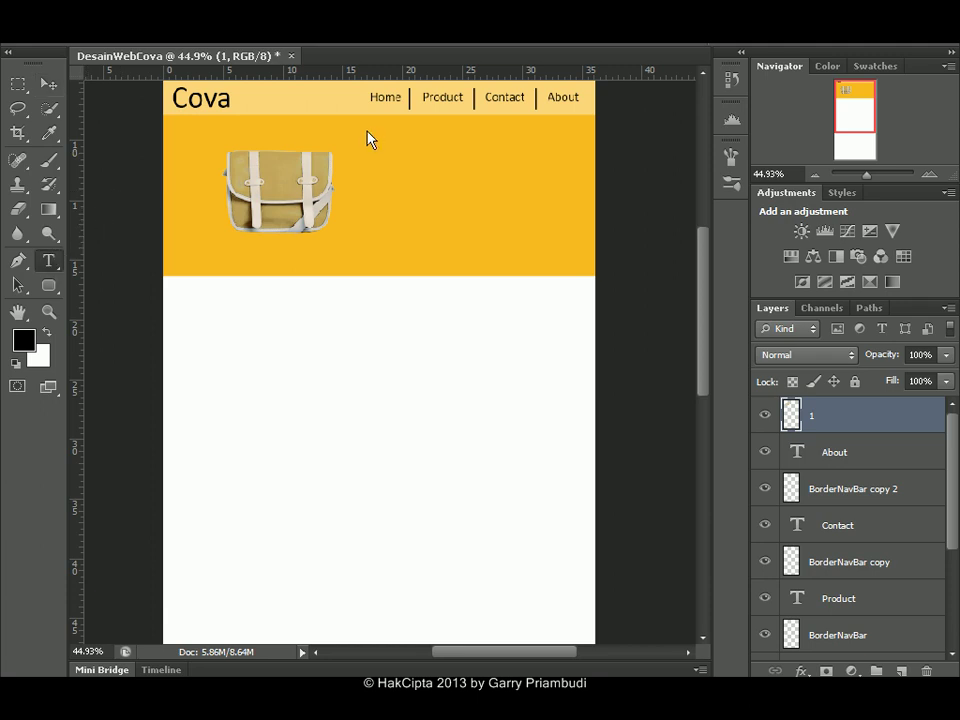
left_click_drag(352, 129, 512, 165)
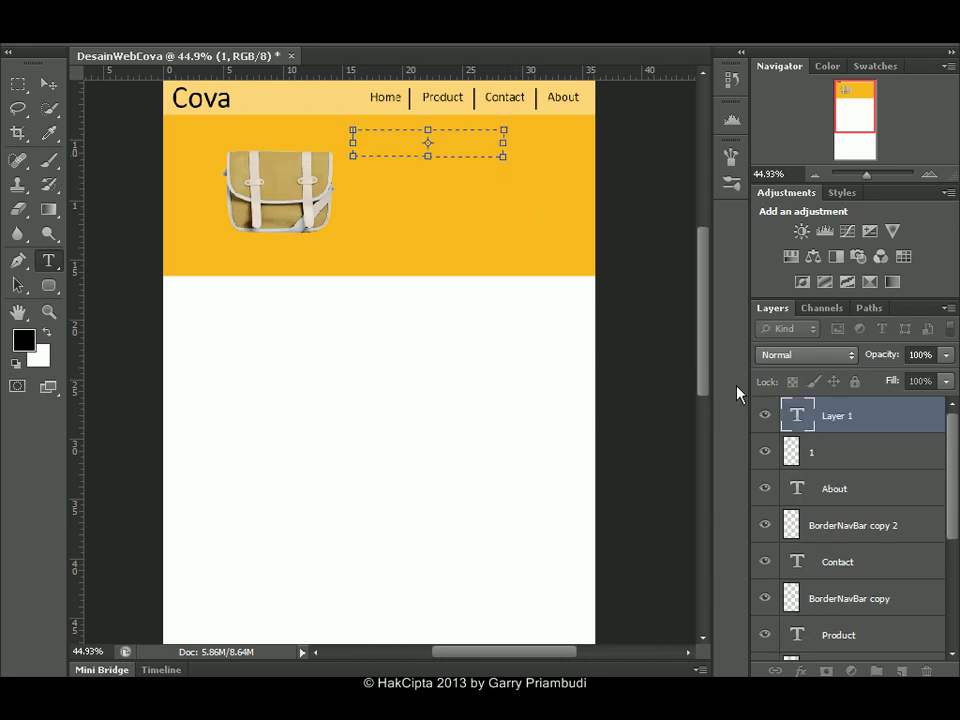
type("Bag 1")
key("ctrl+a")
left_click(257, 371)
left_click_drag(257, 371, 221, 339)
left_click(702, 357)
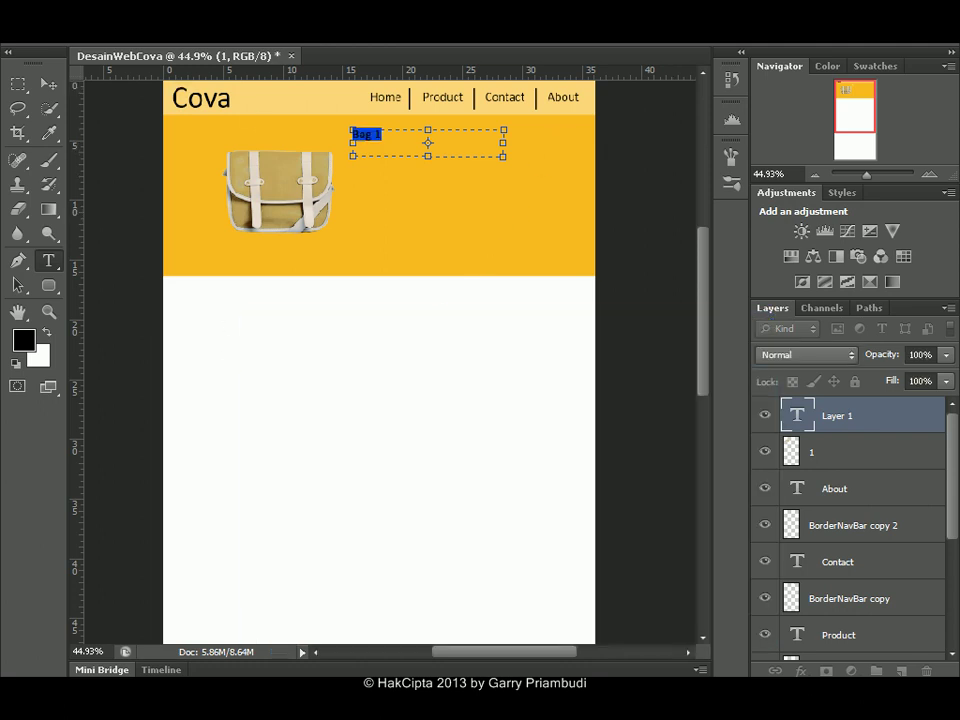
Set the Bag 1 text to 60 pt, widen its text box almost to the banner's right edge, and commit it.
left_click(388, 30)
left_click(365, 264)
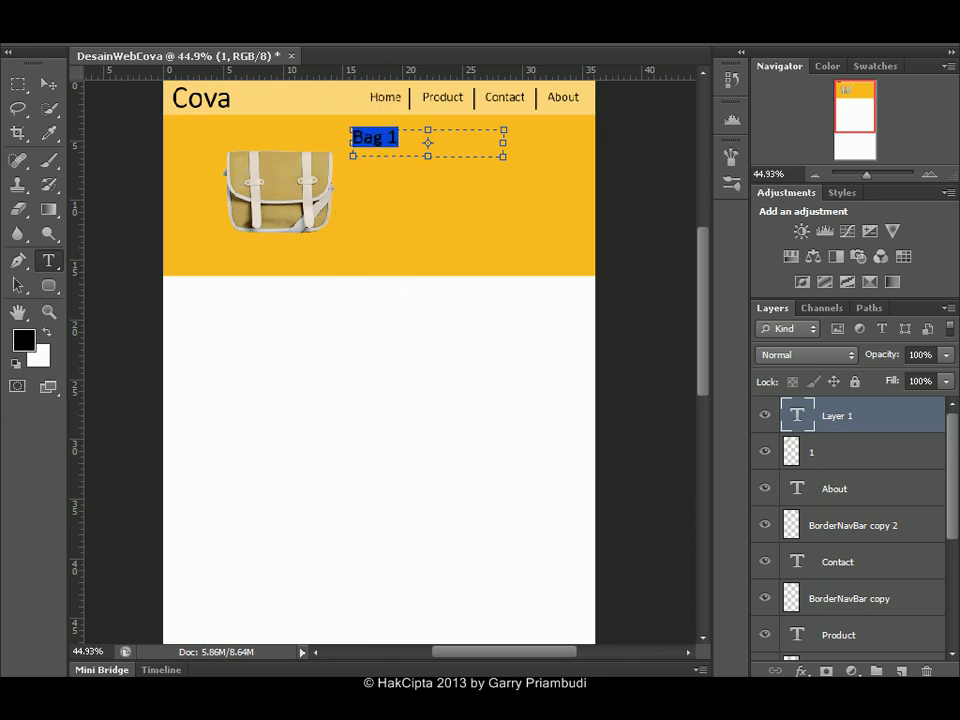
left_click(388, 30)
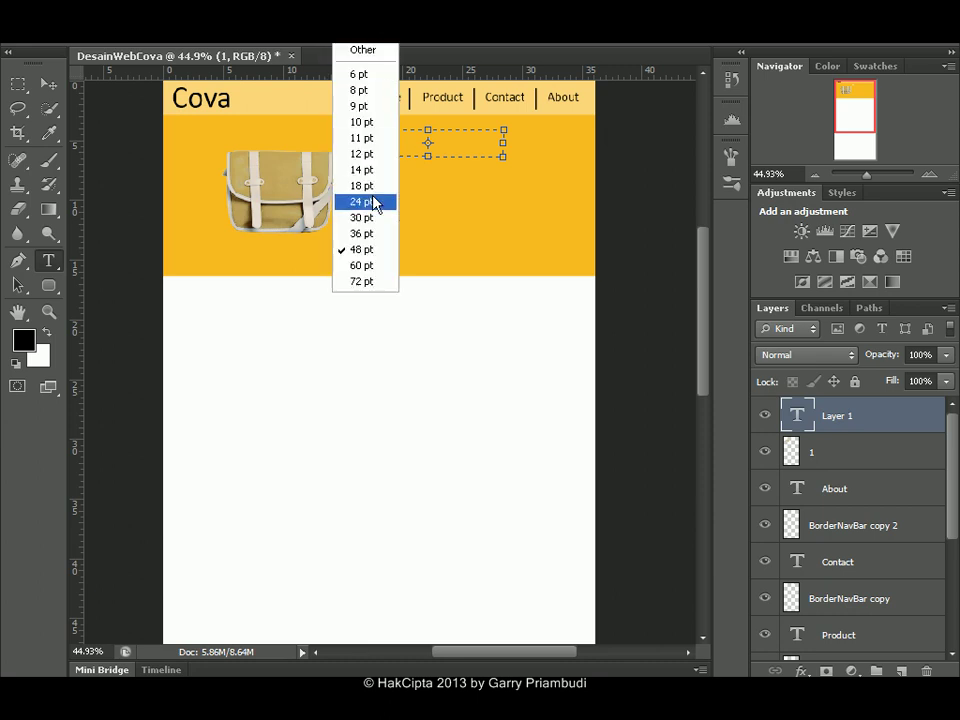
left_click(362, 265)
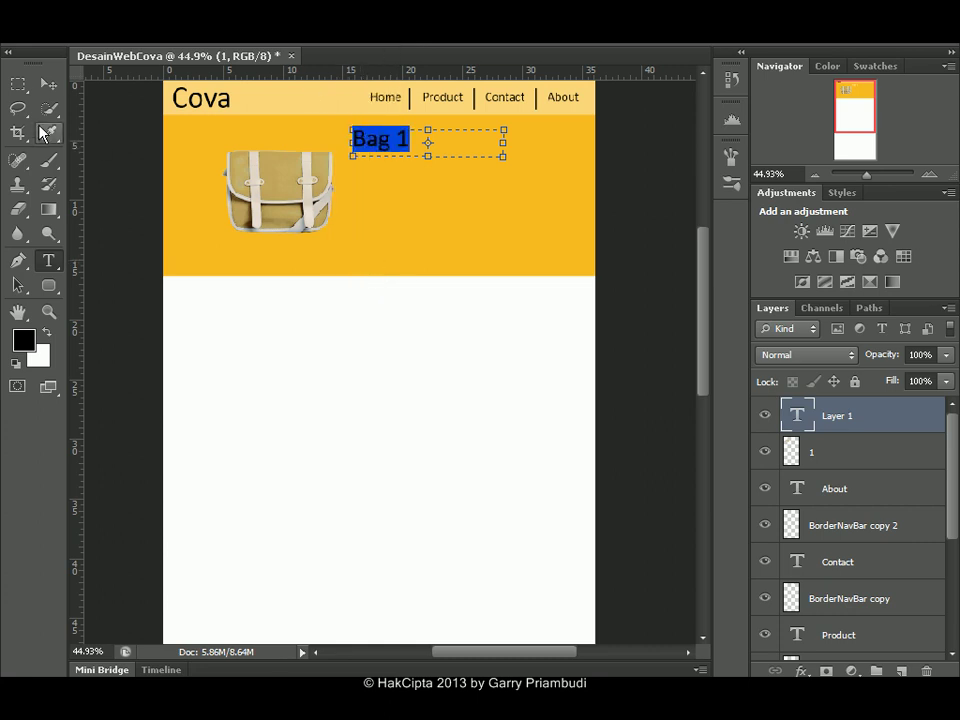
left_click_drag(505, 158, 574, 170)
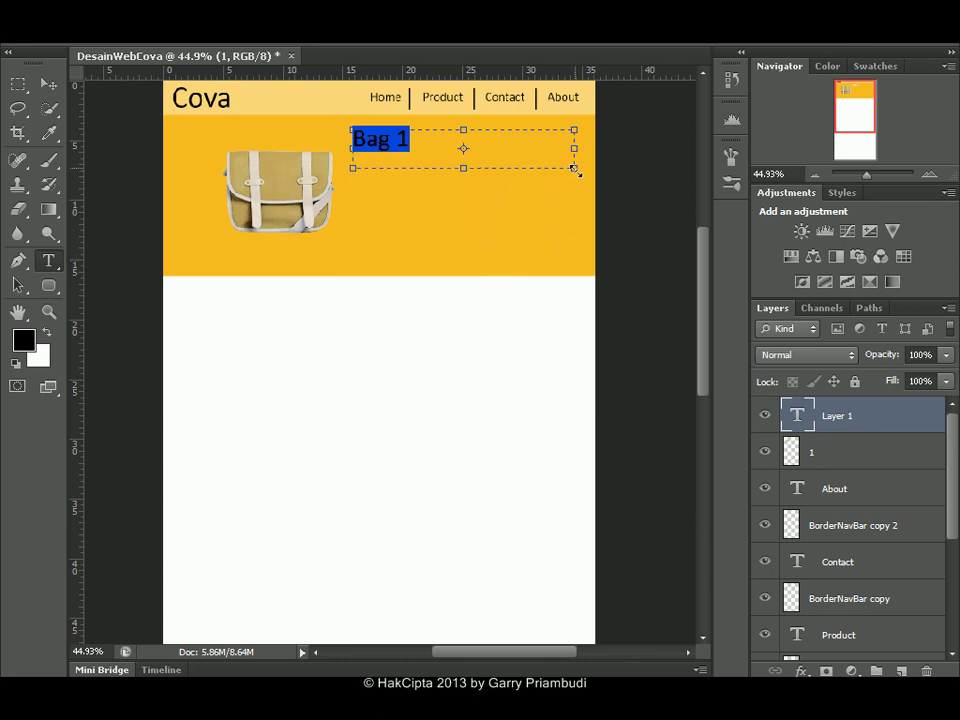
left_click(48, 84)
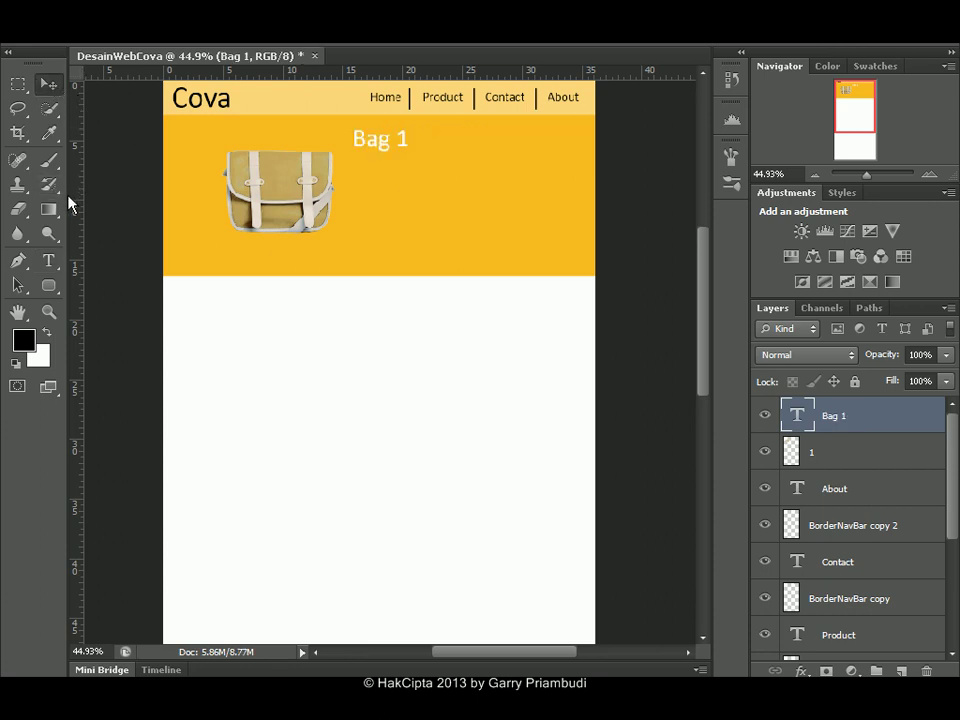
Draw a second text box beneath the Bag 1 title and enter "Bahan" at 24 pt.
left_click(49, 262)
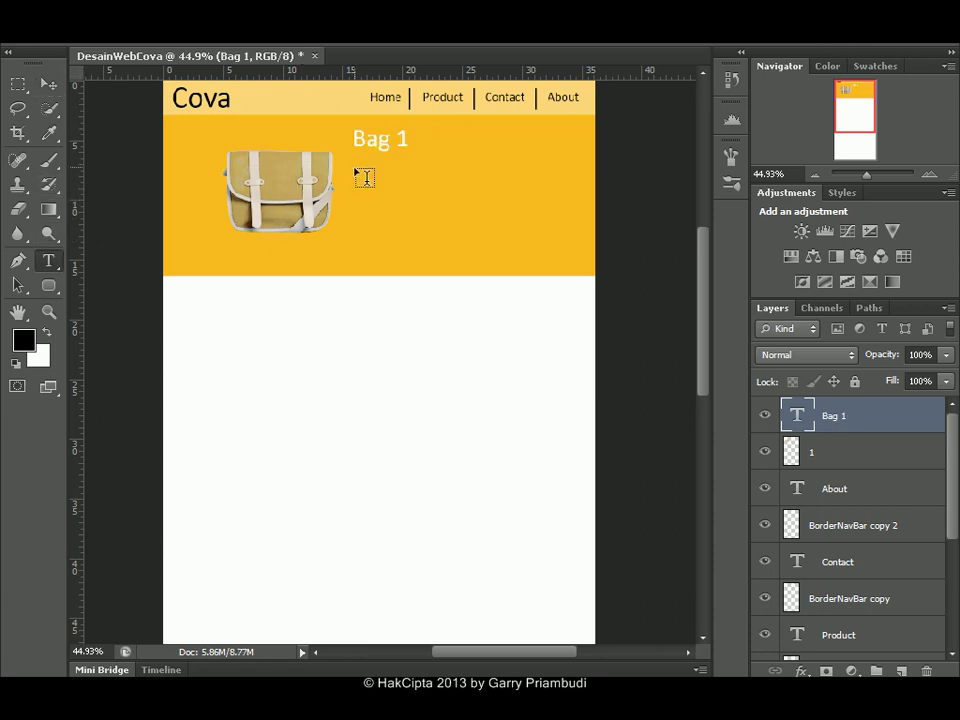
left_click_drag(354, 169, 536, 247)
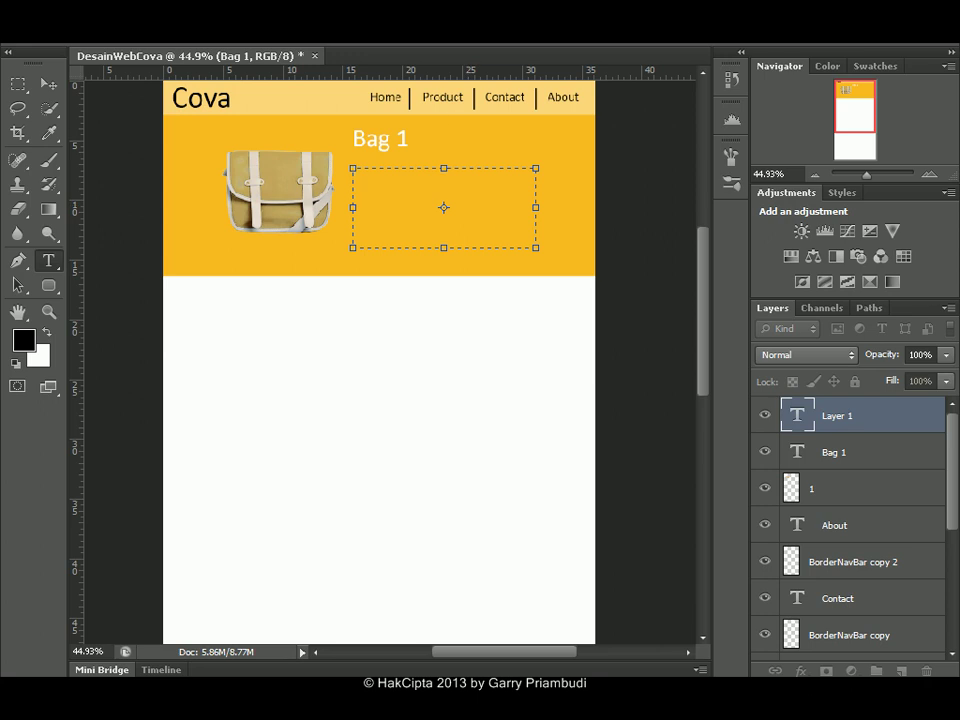
left_click(392, 36)
left_click(392, 201)
key("ctrl+a")
Write the lines "Bahan :", "Deskripsi :" and "Warna :" in a new Notepad document and paste them over Bahan in the Photoshop text box.
left_click(30, 700)
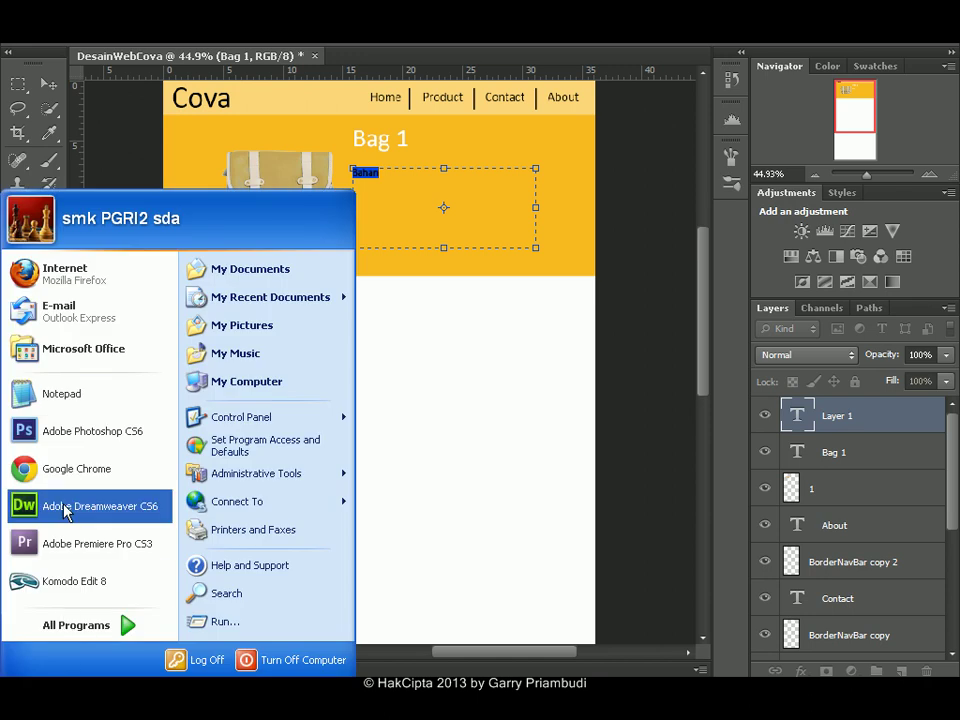
left_click(62, 394)
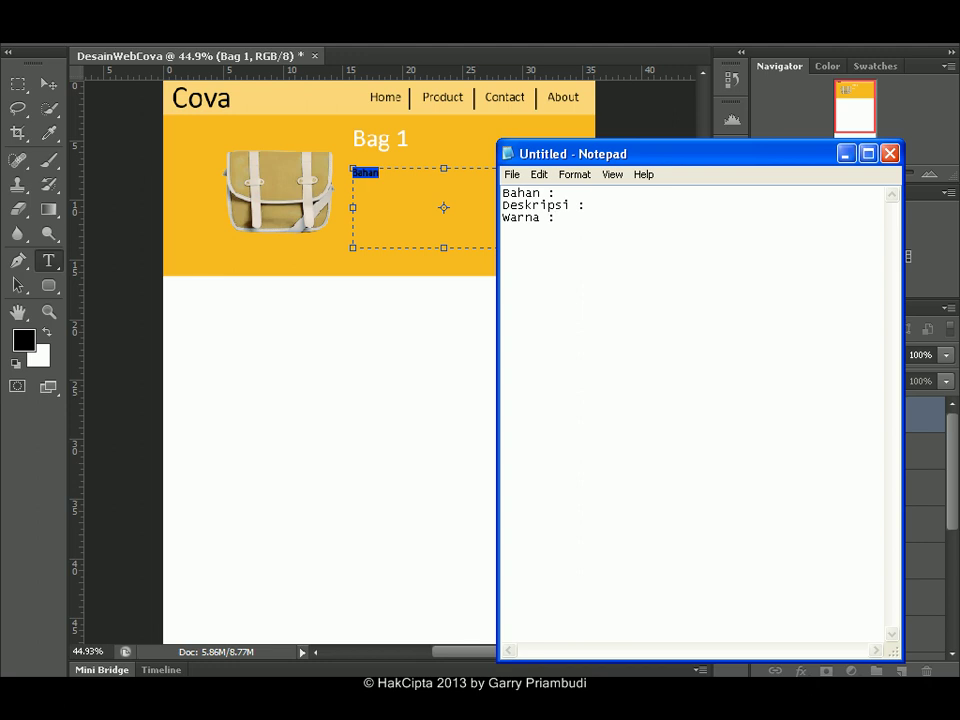
key("ctrl+a")
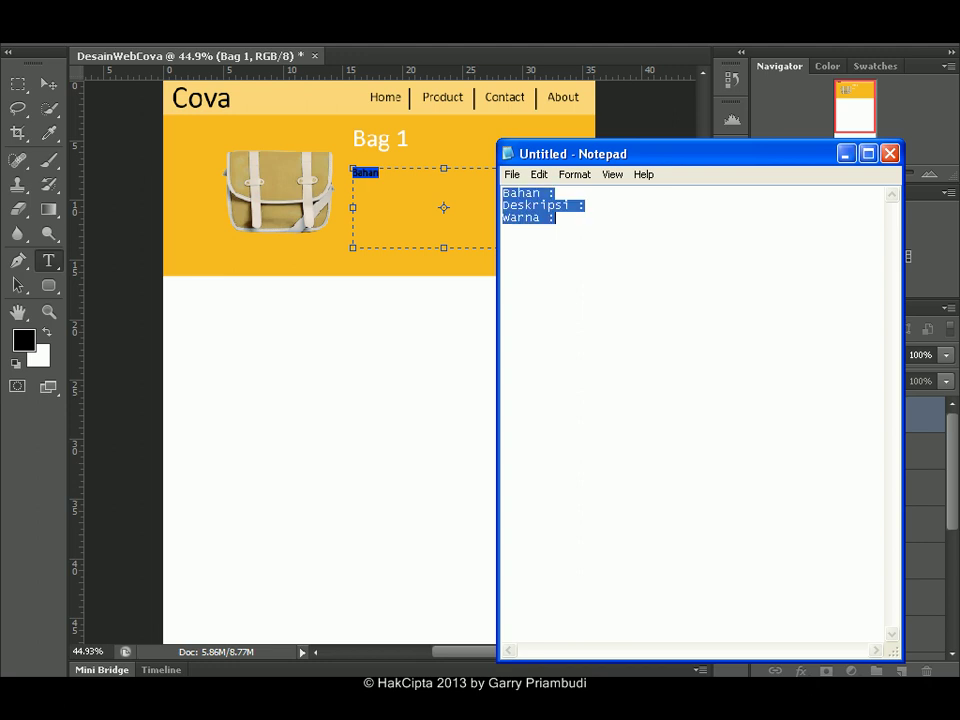
left_click(391, 173)
type("Bahan Deskripsi Warna")
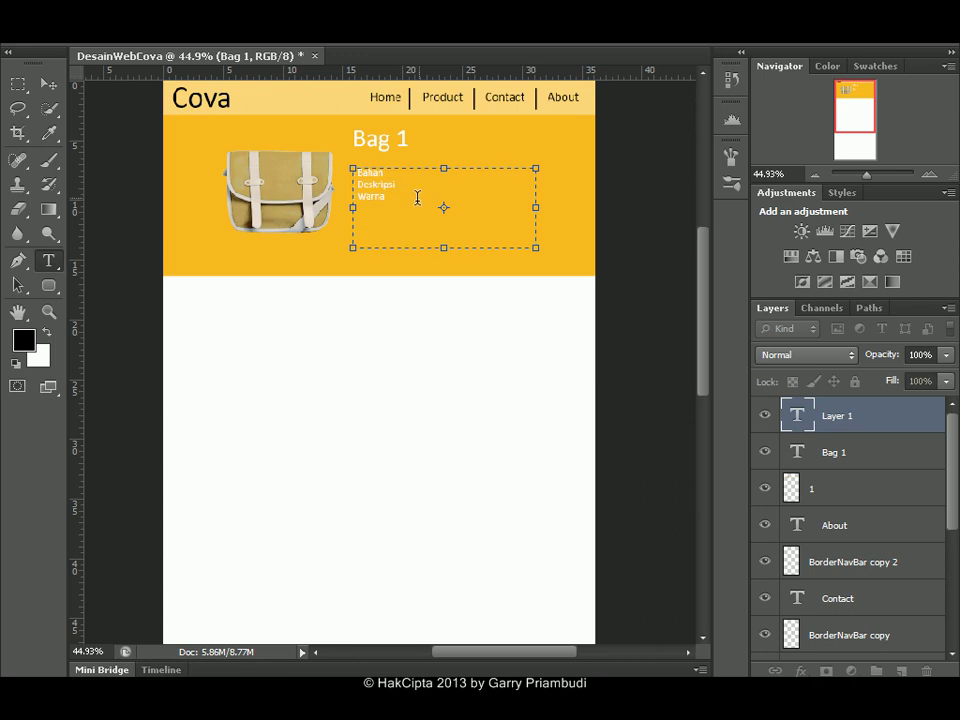
left_click(48, 84)
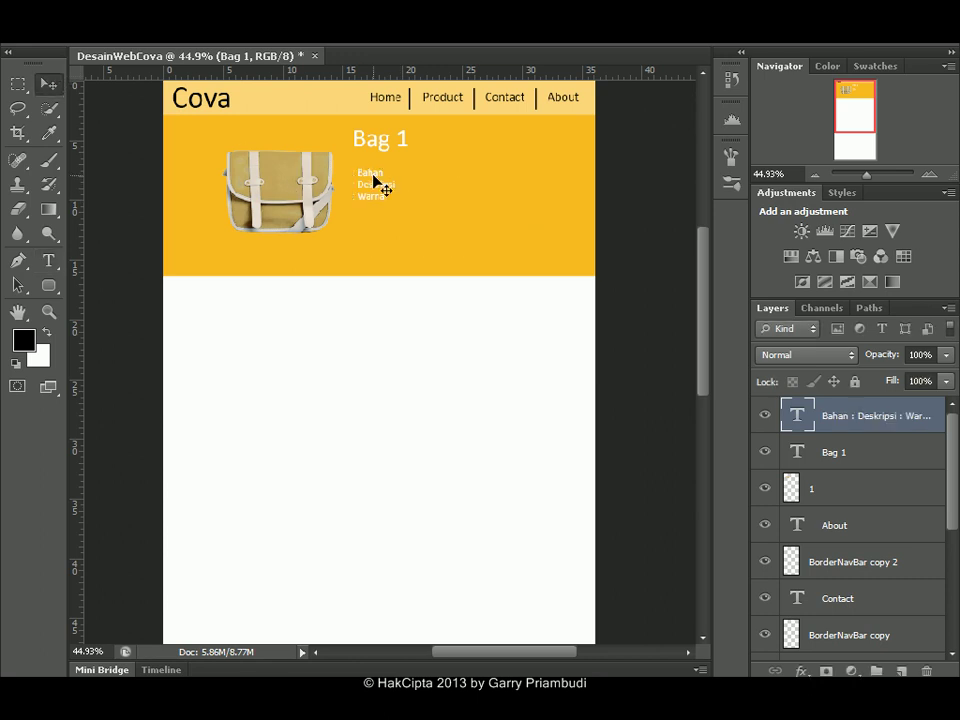
Try to correct the misplaced colons in the bag's description text, comparing it with the lines in Notepad.
left_click_drag(866, 177, 852, 98)
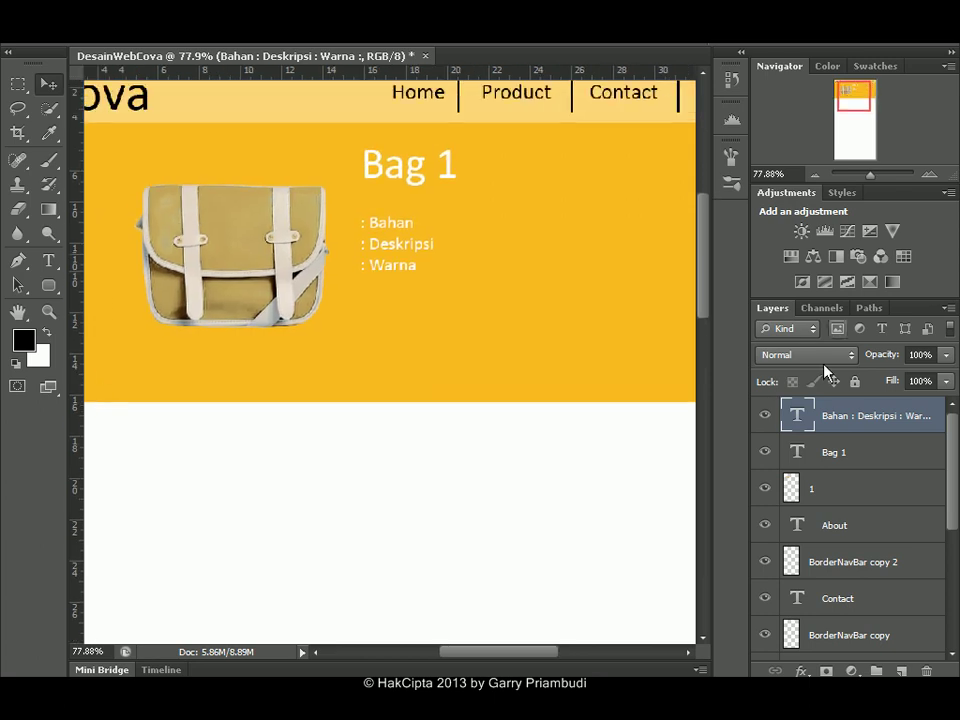
key("t")
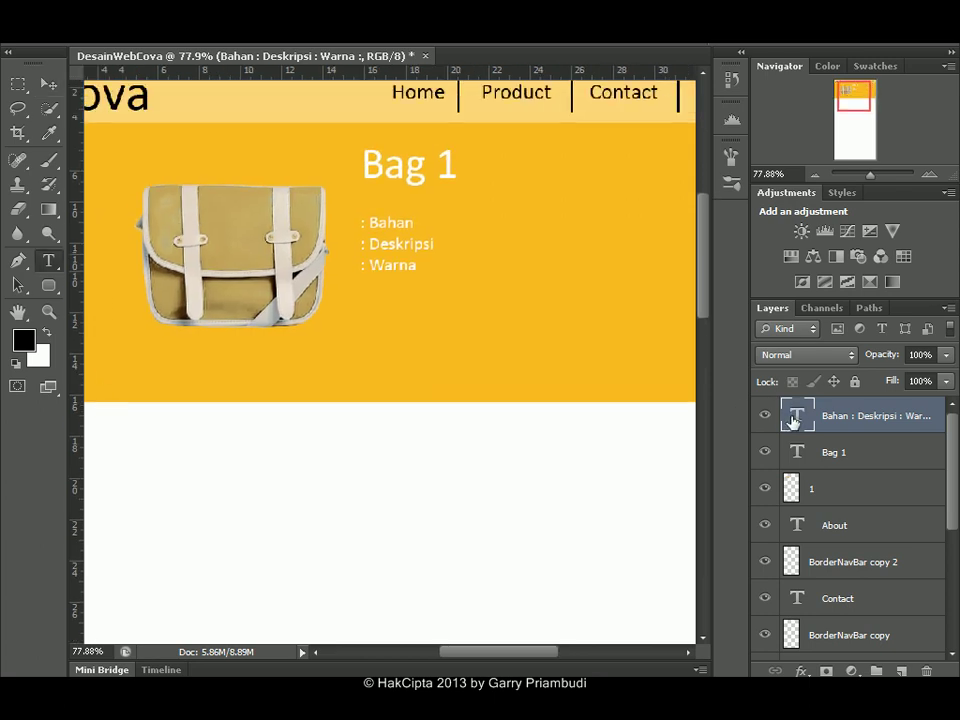
left_click(373, 222)
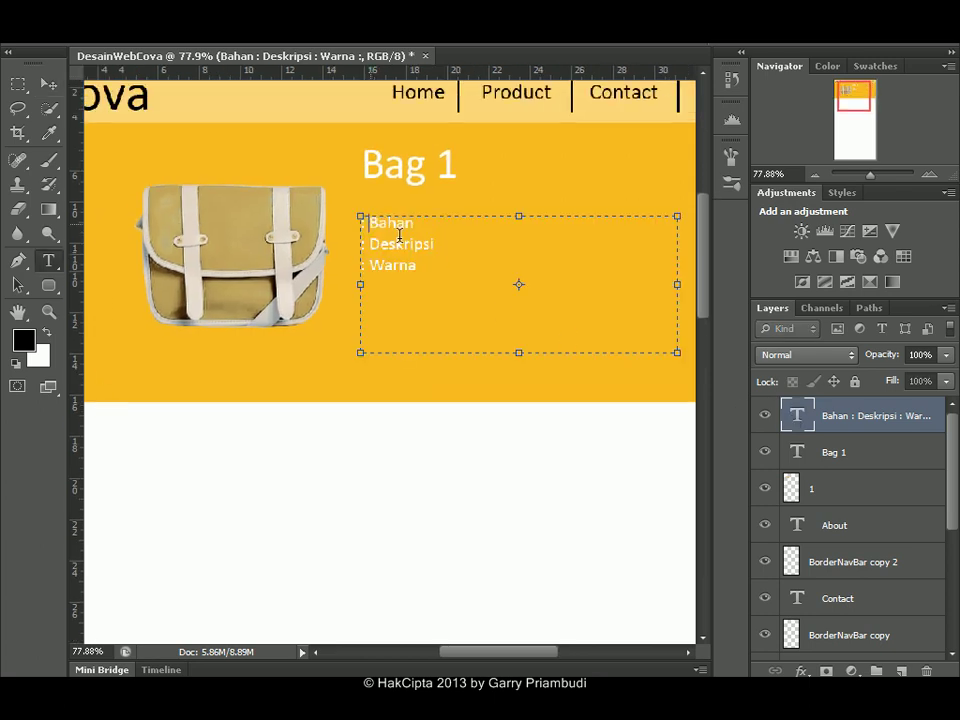
key("Left")
key("Delete")
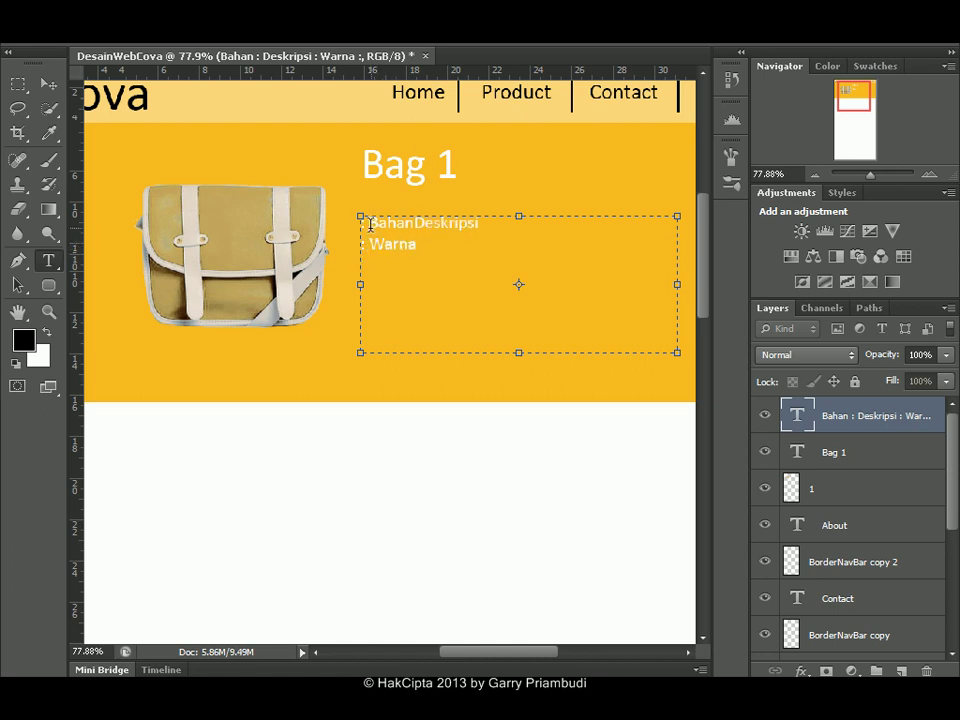
key("alt+Tab")
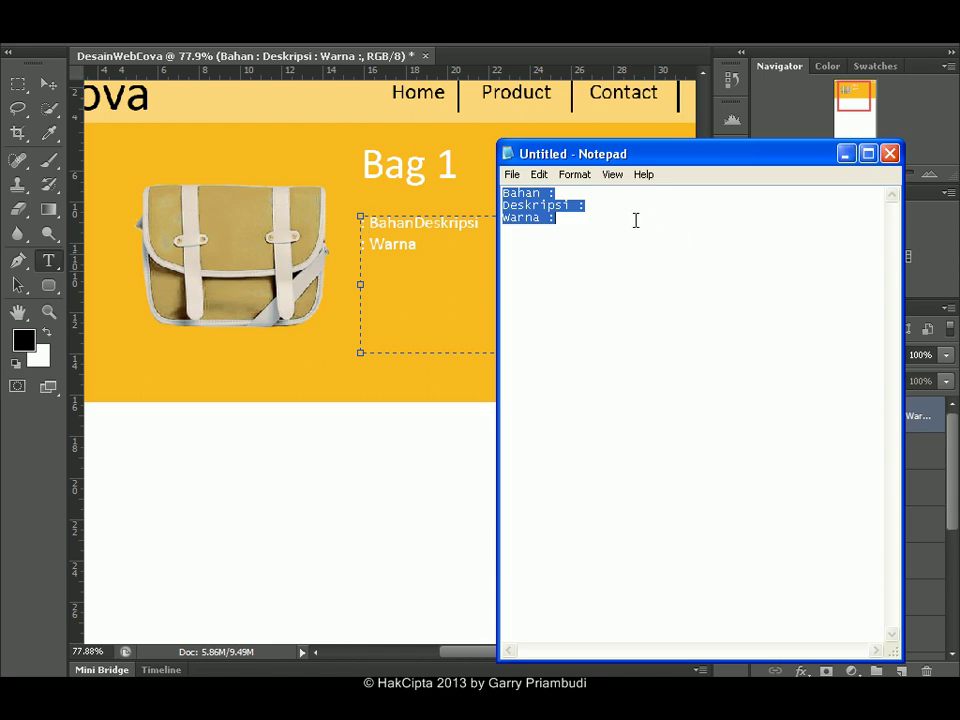
left_click(635, 220)
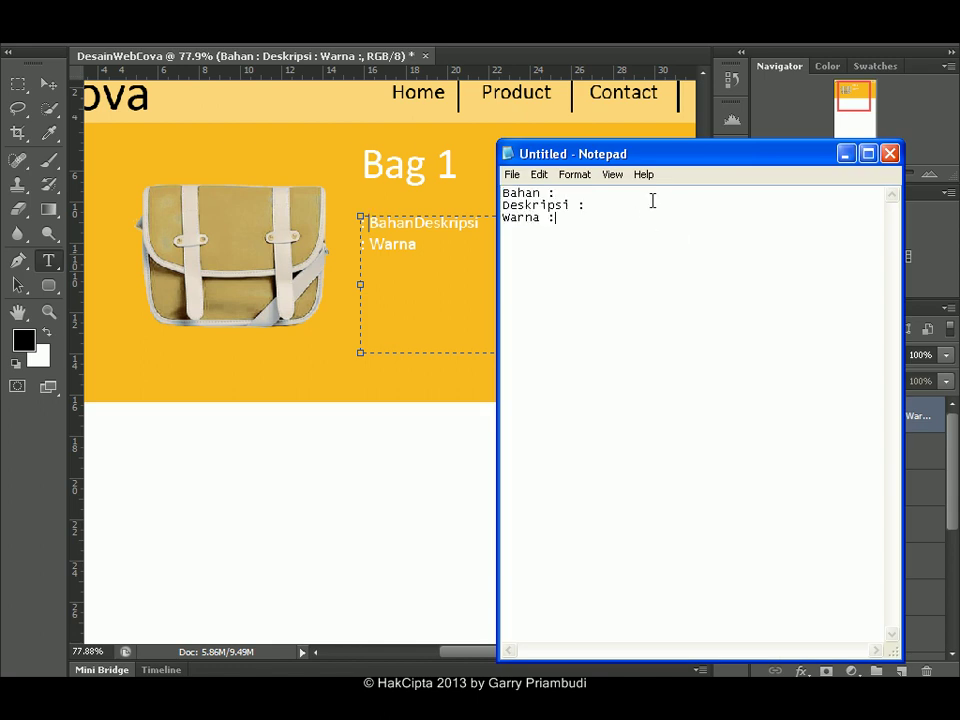
key("alt+Tab")
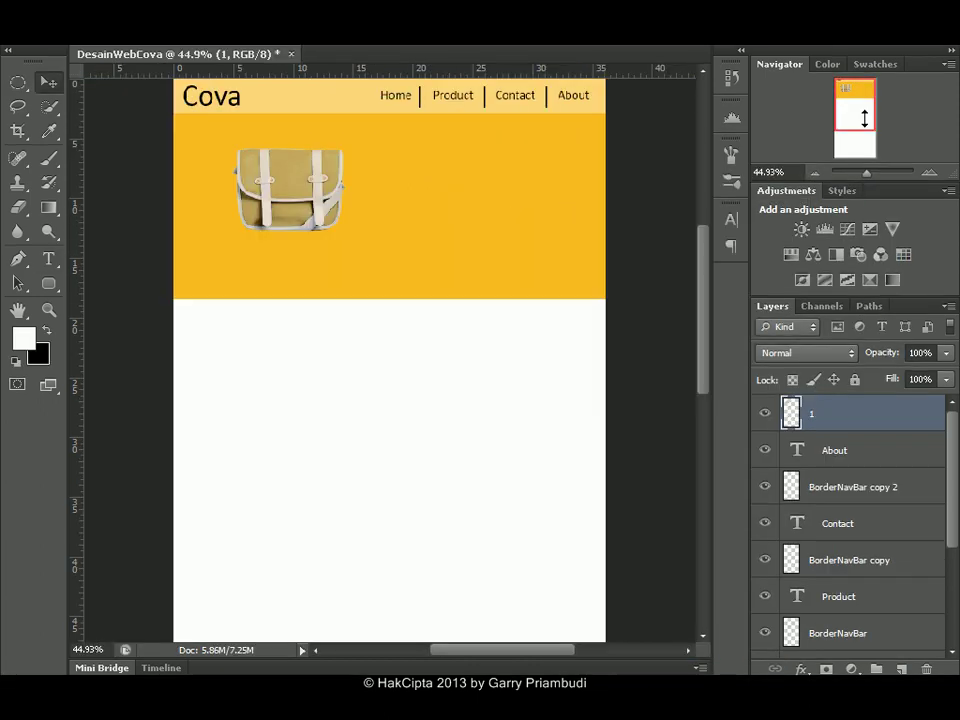
left_click_drag(860, 108, 862, 107)
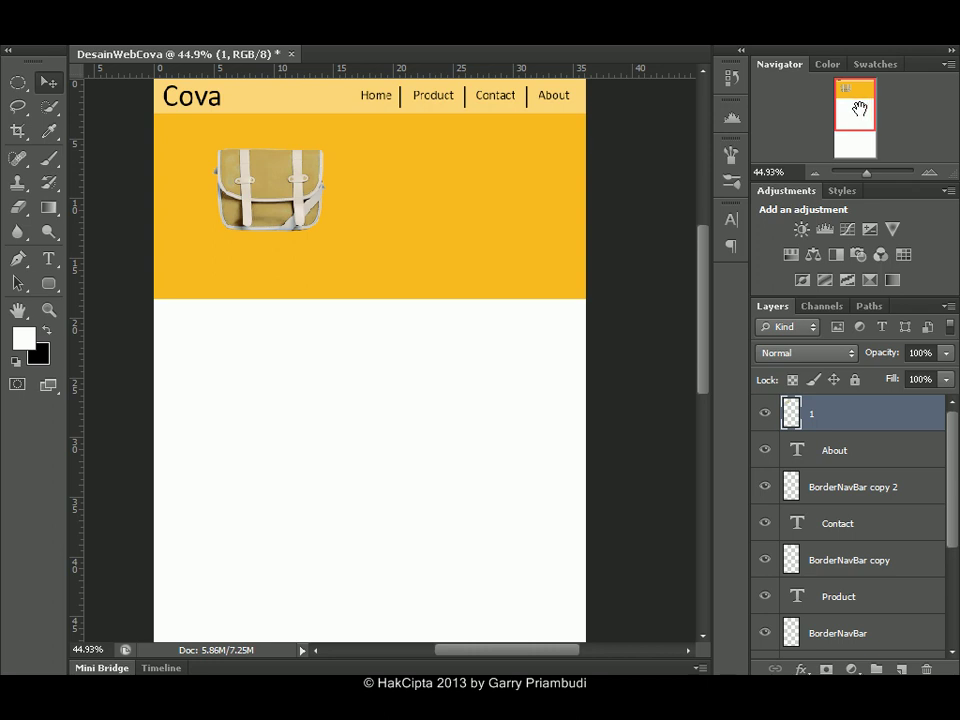
Draw a text box in the orange banner beside the bag and enter "School Girl - Khaki" at 50 pt.
left_click(48, 258)
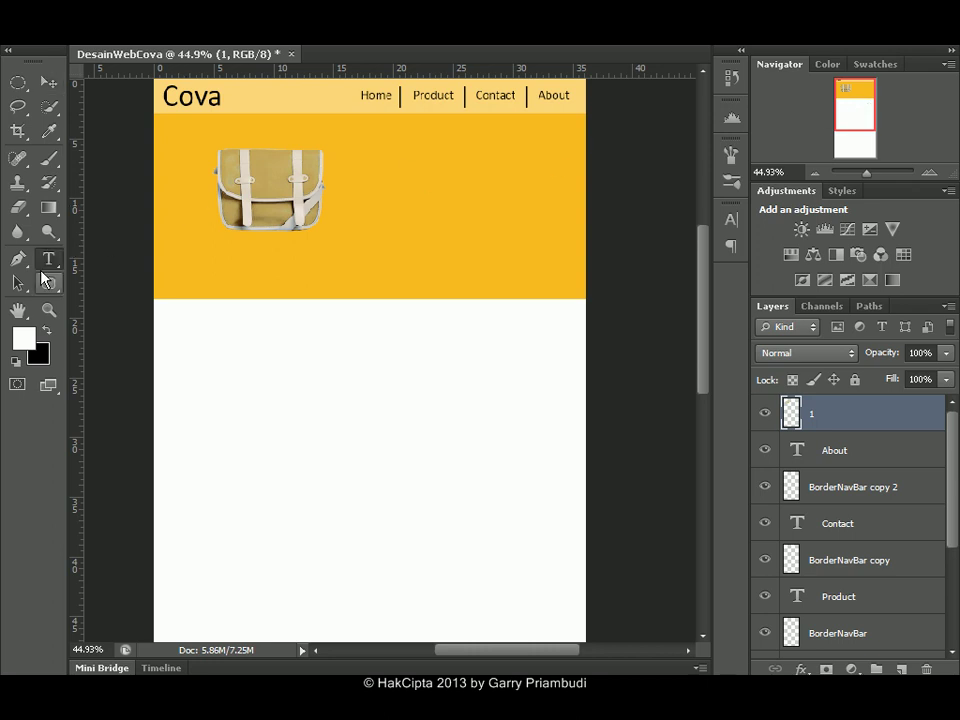
left_click_drag(326, 132, 527, 166)
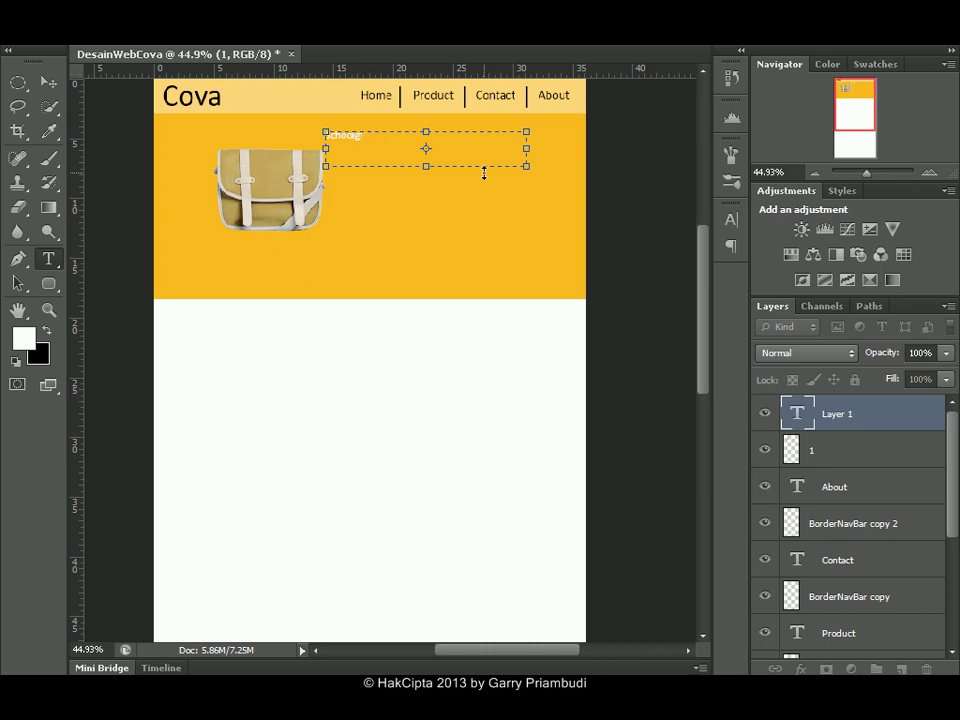
type("Girl - Khaki")
key("ctrl+a")
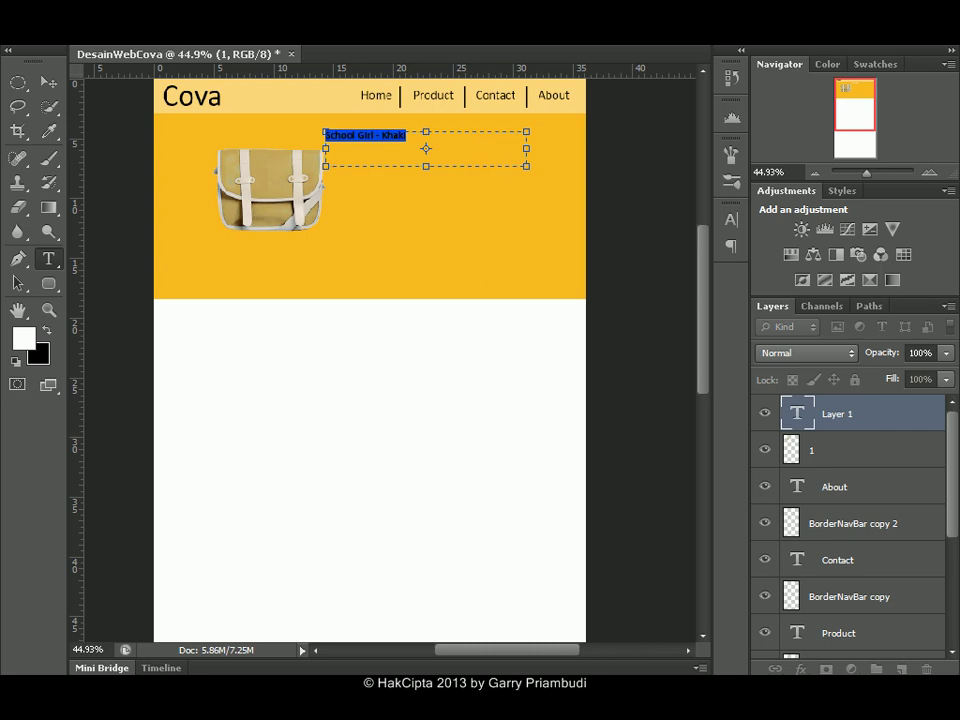
left_click(394, 43)
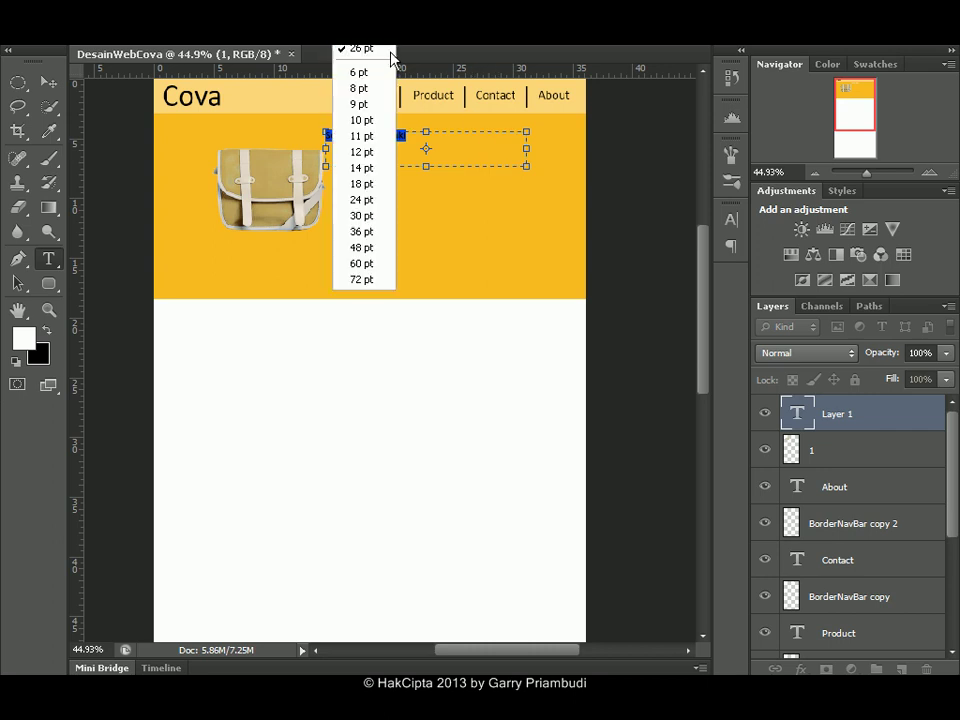
left_click(362, 262)
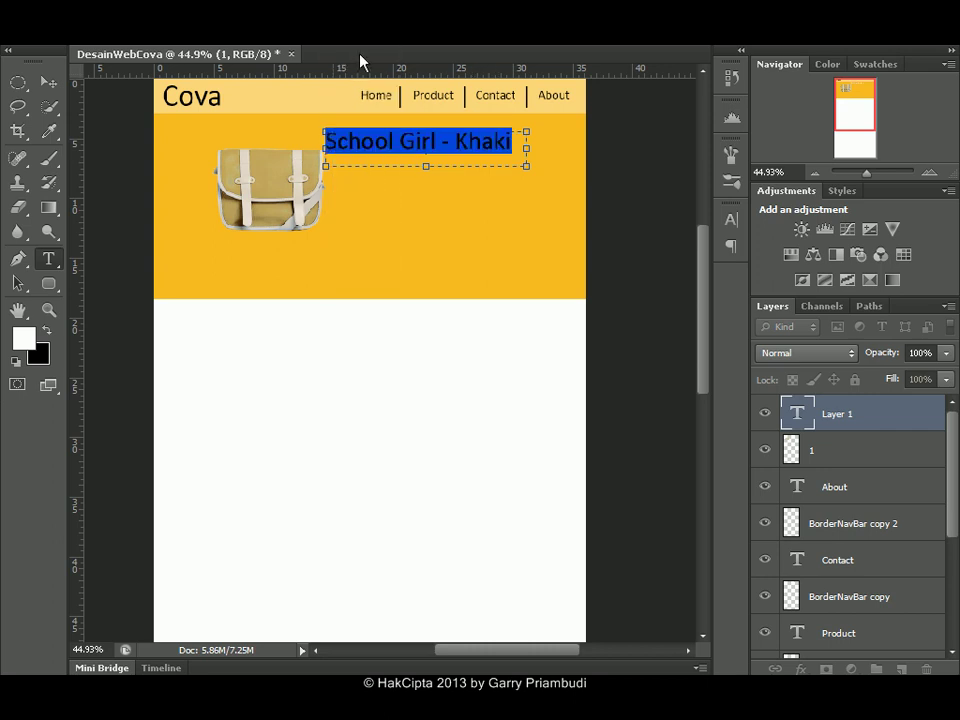
key("Return")
Move the School Girl - Khaki title slightly away from the bag and down, and fine-tune its horizontal position.
left_click(46, 79)
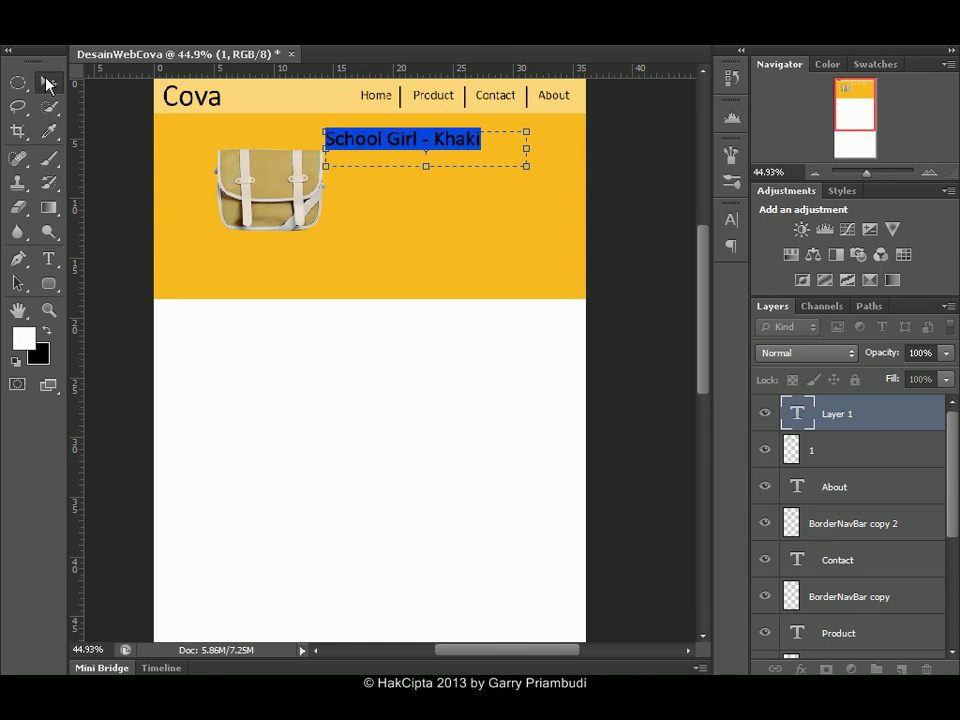
left_click_drag(404, 147, 414, 150)
key("shift+Down")
key("shift+Down")
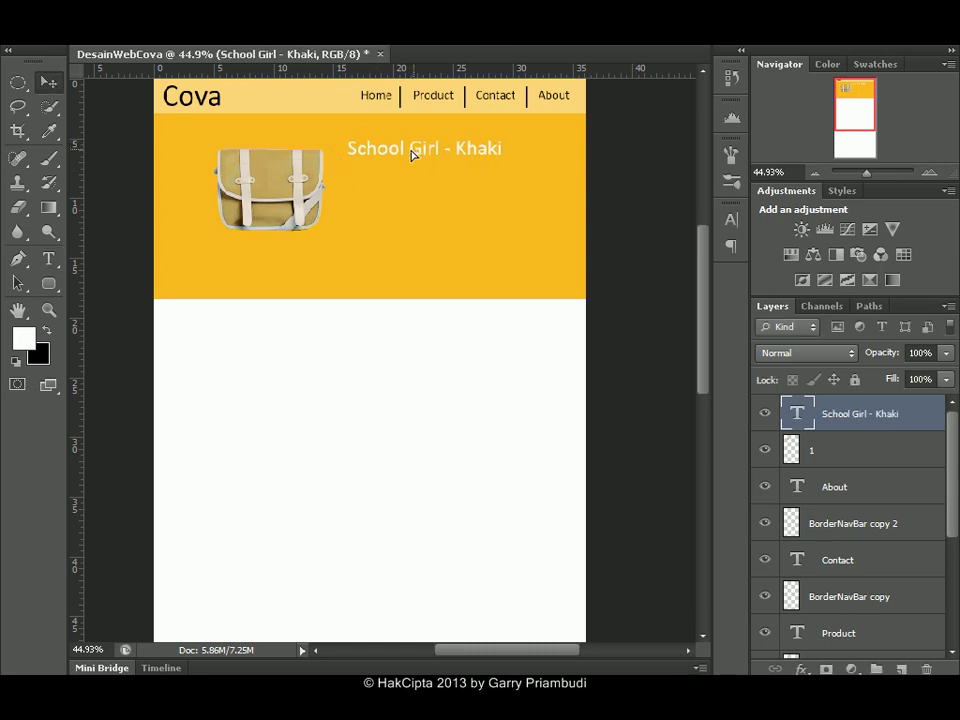
key("Left")
key("Left")
key("Left")
key("Left")
key("Left")
key("Left")
key("Left")
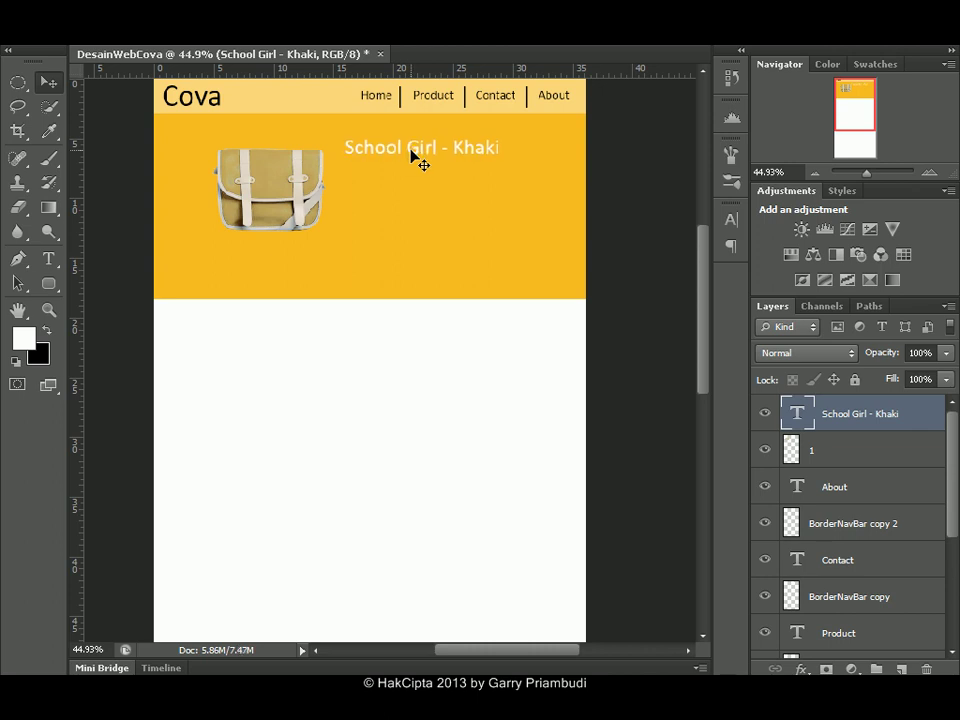
Draw a second text box beneath the School Girl - Khaki title and enter "Deskripsi Product" in smaller text.
left_click(50, 259)
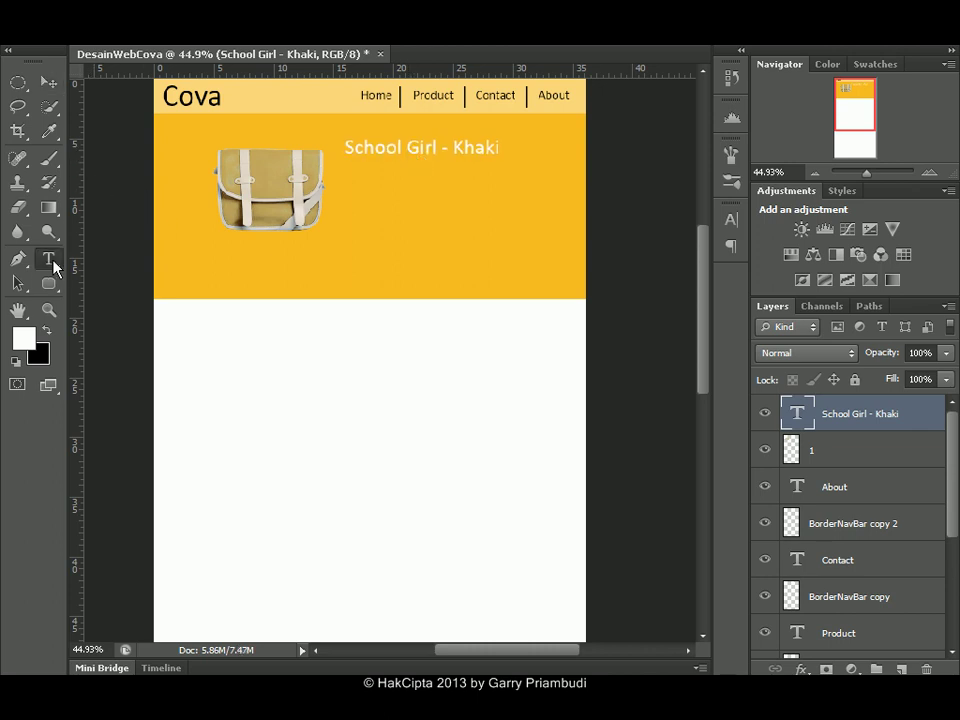
left_click_drag(347, 169, 528, 228)
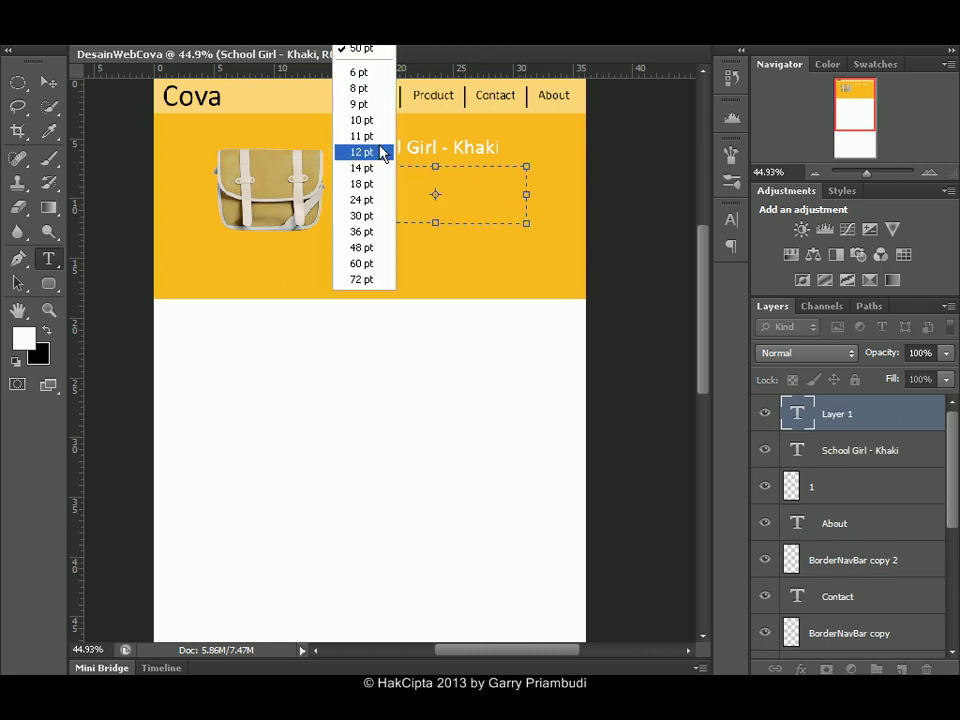
left_click(386, 180)
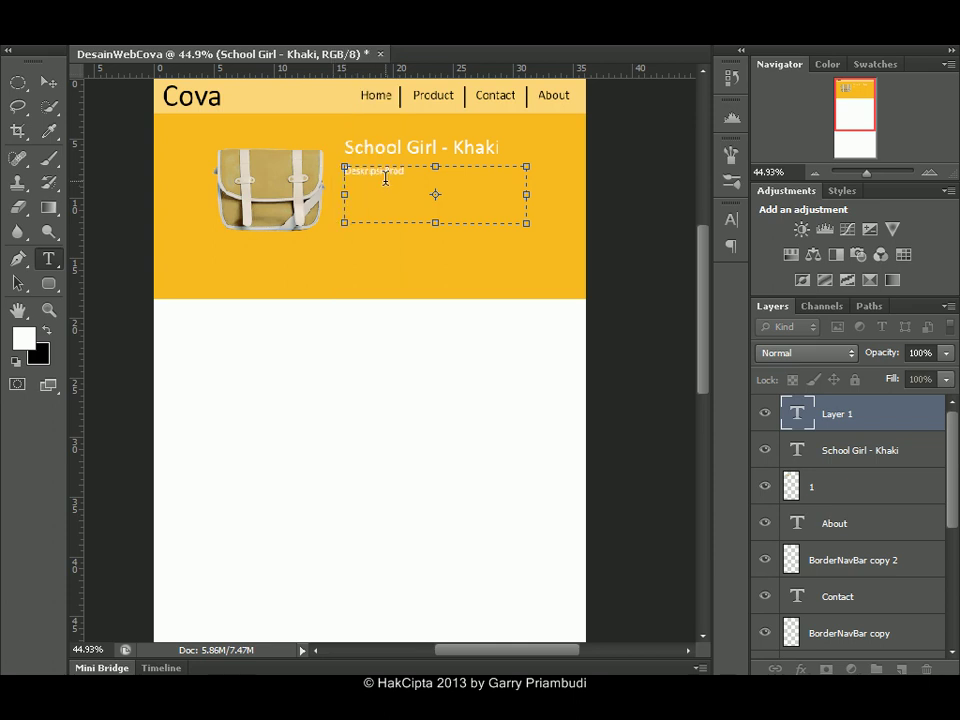
Copy "Deskripsi Product" and paste it seven more times to fill the text box with placeholder text, then commit it.
triple_click(386, 186)
key("ctrl+c")
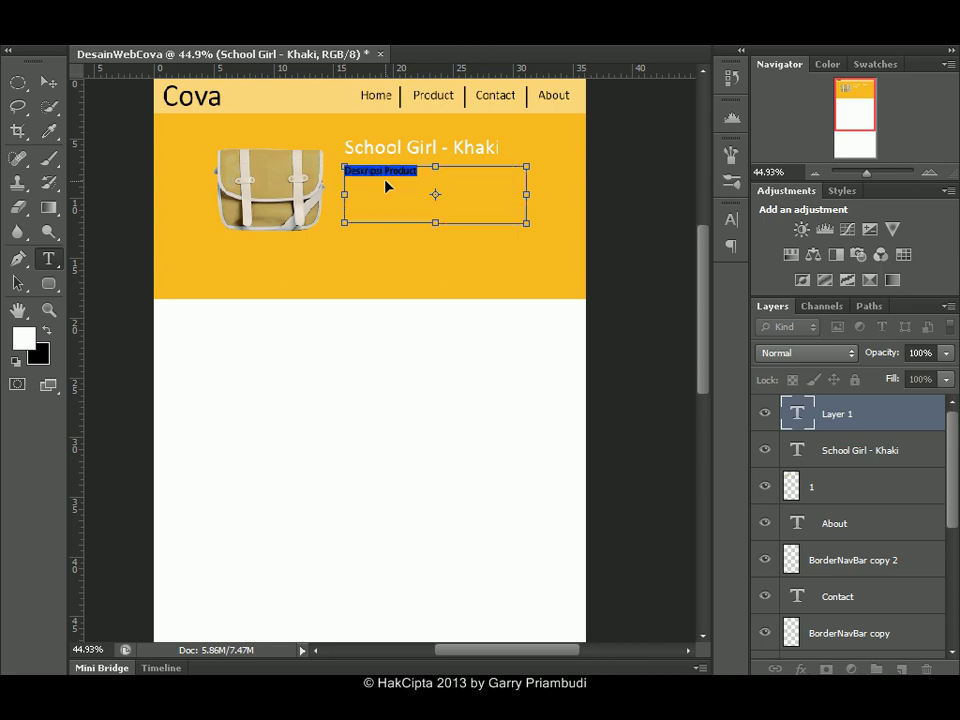
left_click(456, 199)
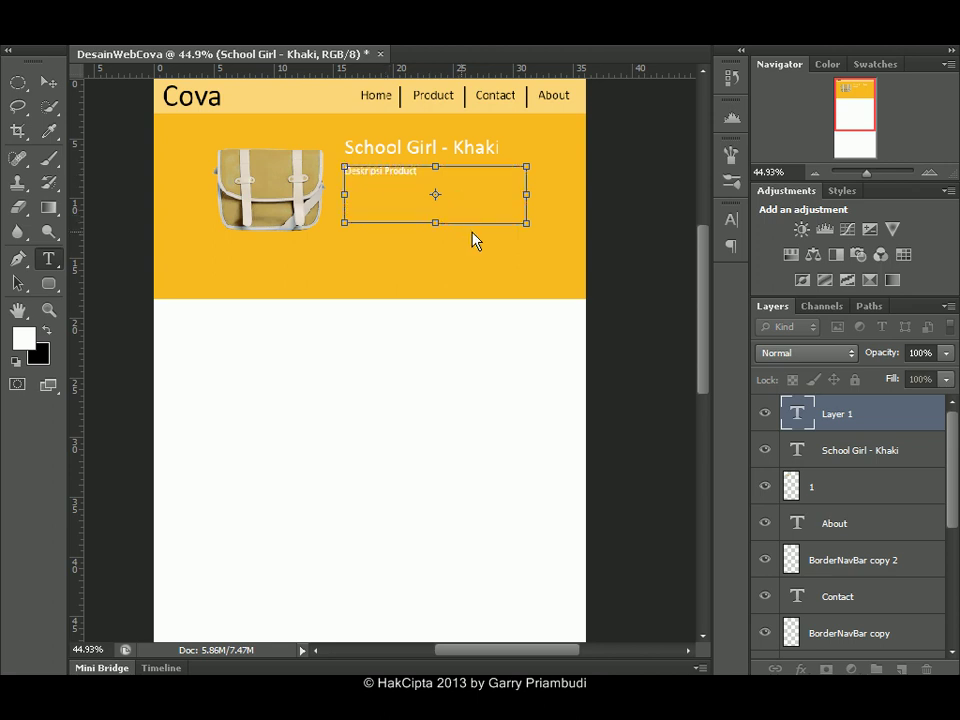
key("ctrl+v")
key("ctrl+v")
key("ctrl+v")
key("ctrl+v")
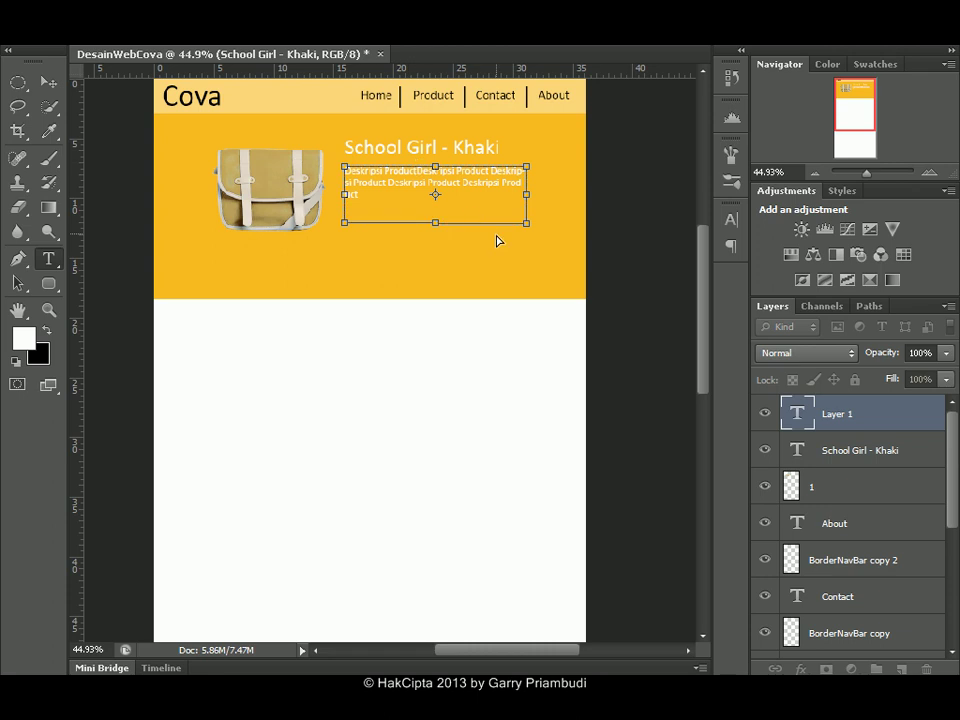
key("ctrl+v")
key("ctrl+v")
key("ctrl+v")
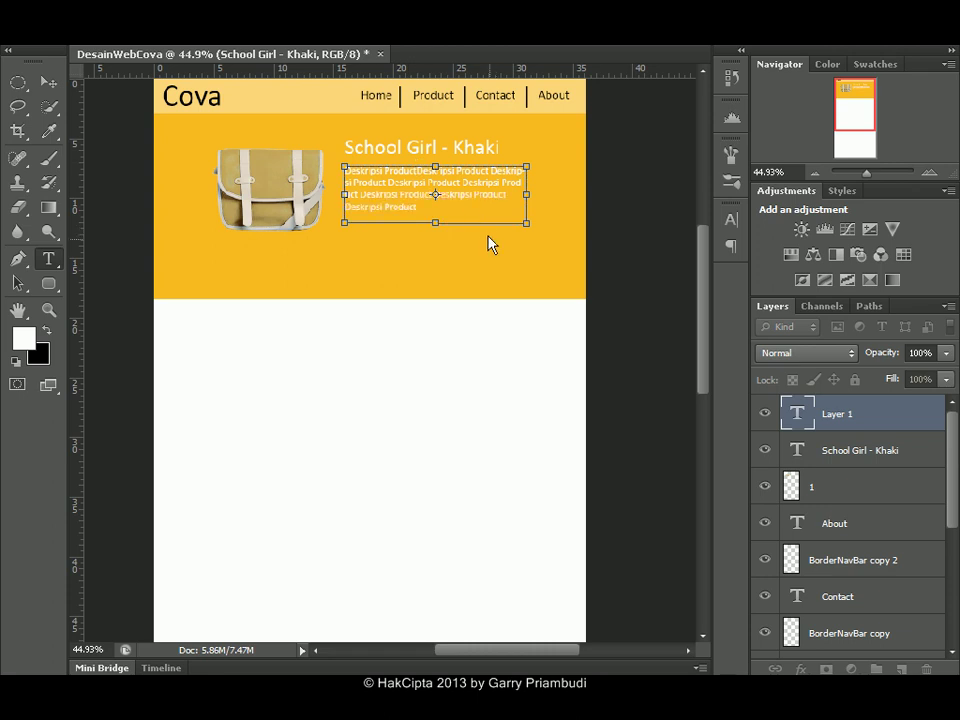
left_click(49, 86)
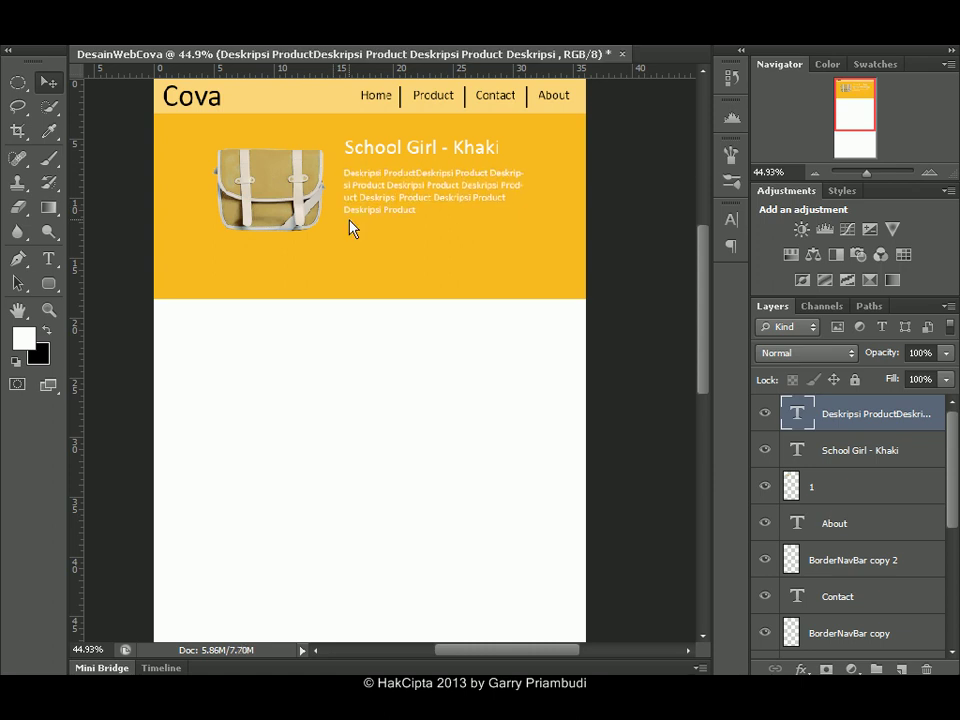
Draw a white rounded rectangle about 6.8 by 1.6 cm beneath the product description as a button.
left_click_drag(872, 174, 876, 174)
left_click_drag(853, 100, 856, 98)
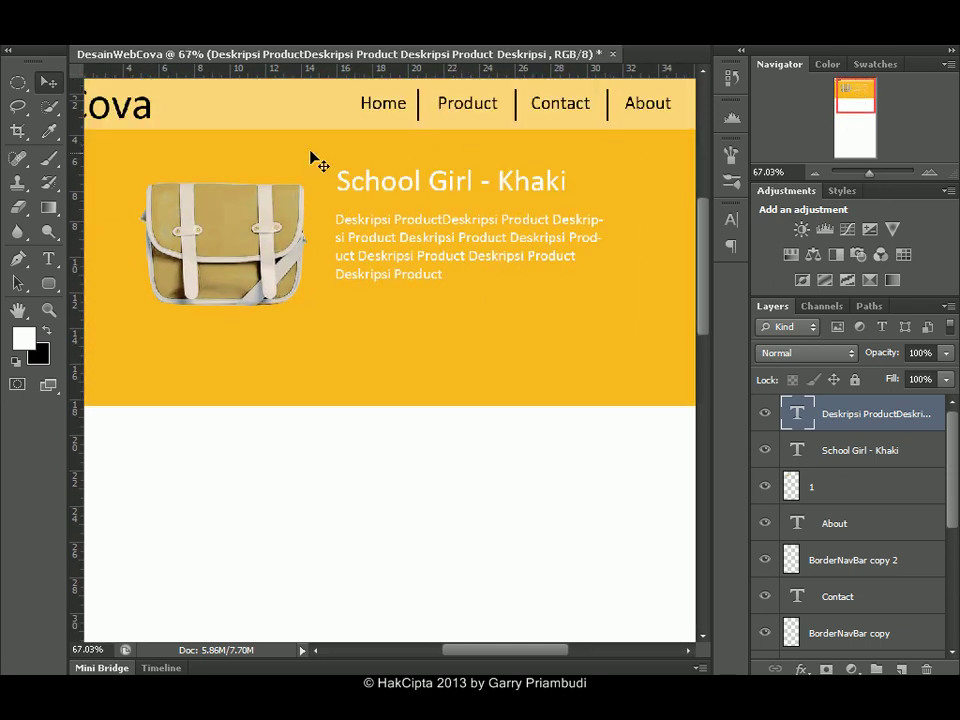
left_click(49, 285)
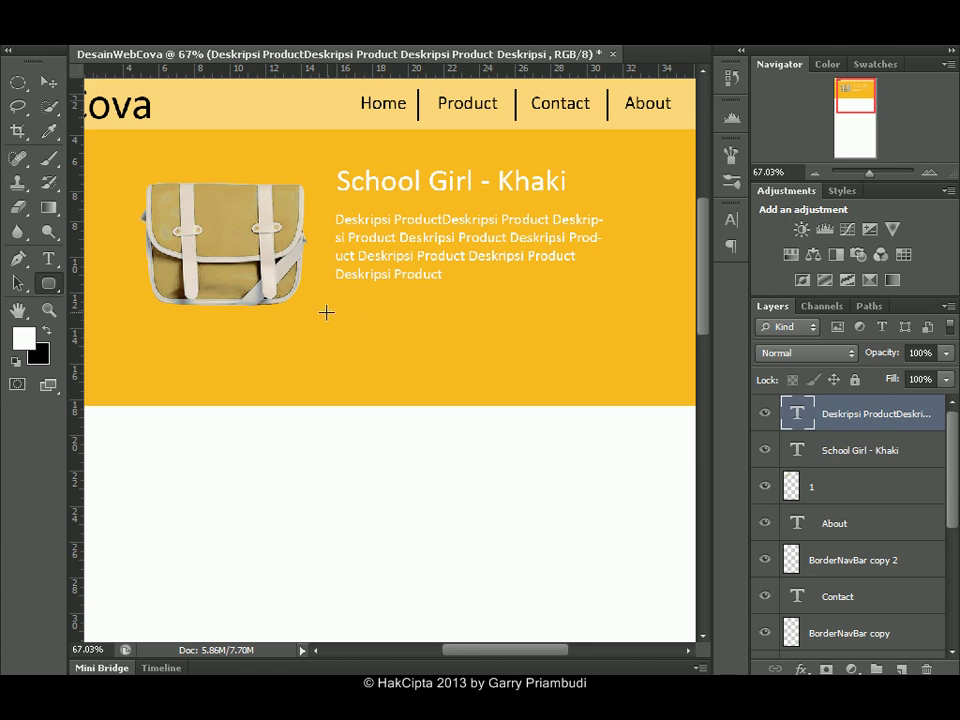
left_click_drag(327, 314, 447, 341)
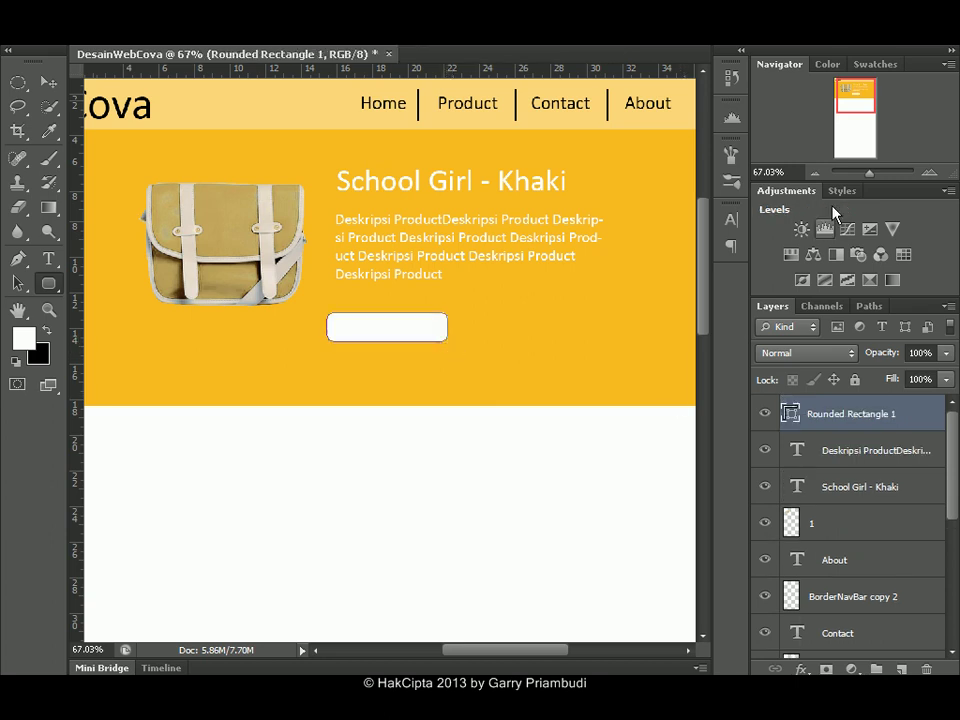
Load the rounded rectangle's outline as a selection, add a new empty layer, and delete the Rounded Rectangle 1 layer.
left_click_drag(868, 174, 877, 174)
left_click_drag(853, 97, 854, 95)
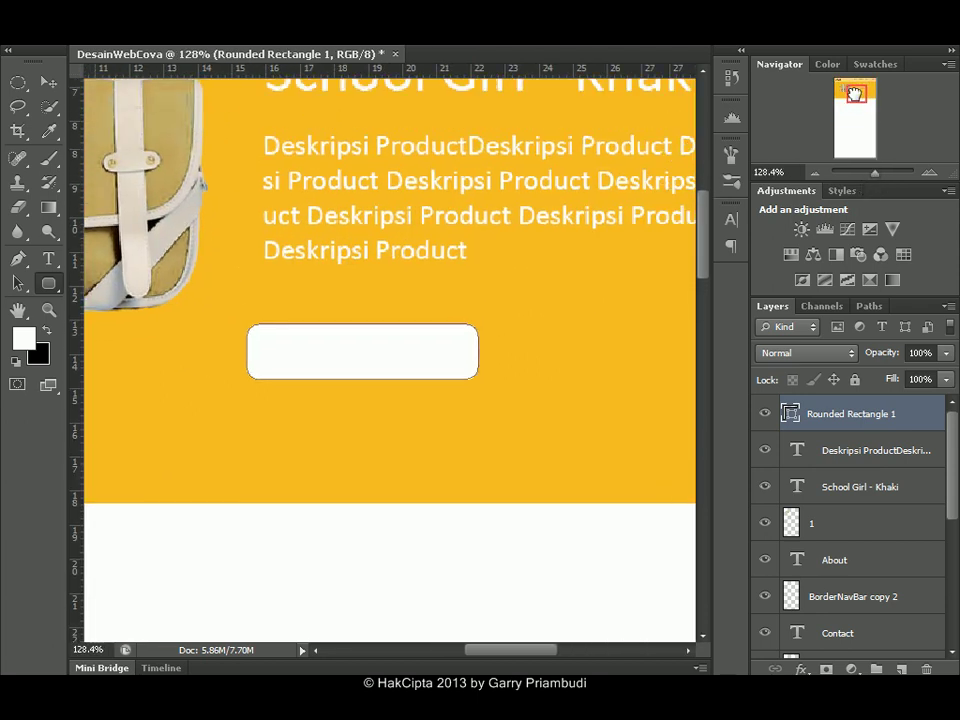
left_click(791, 414, "ctrl")
left_click(902, 668)
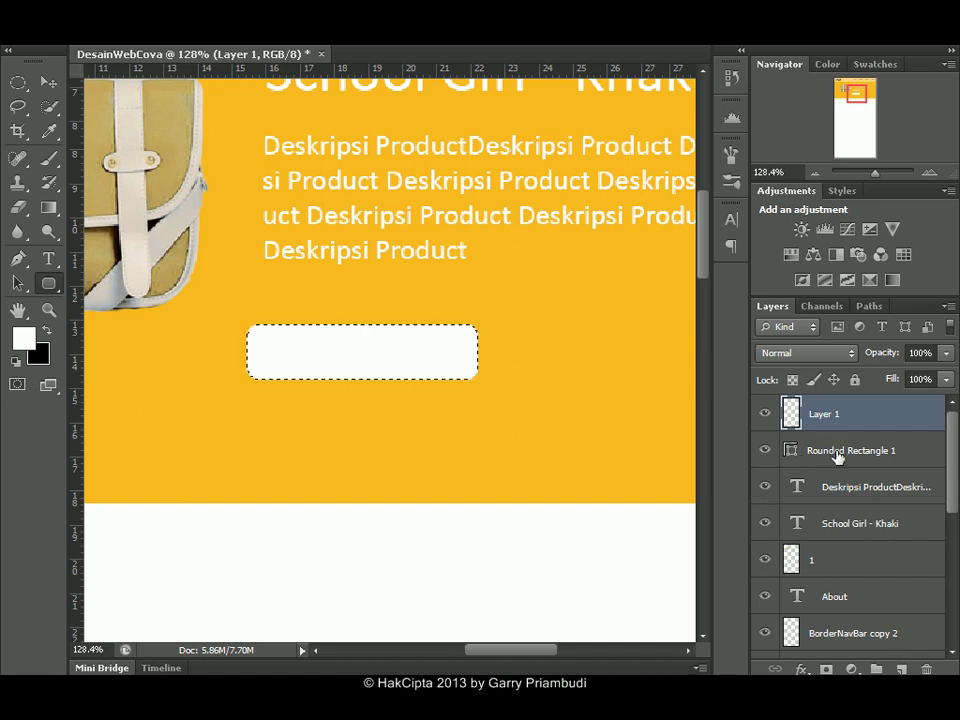
key("alt+bracketleft")
left_click(926, 668)
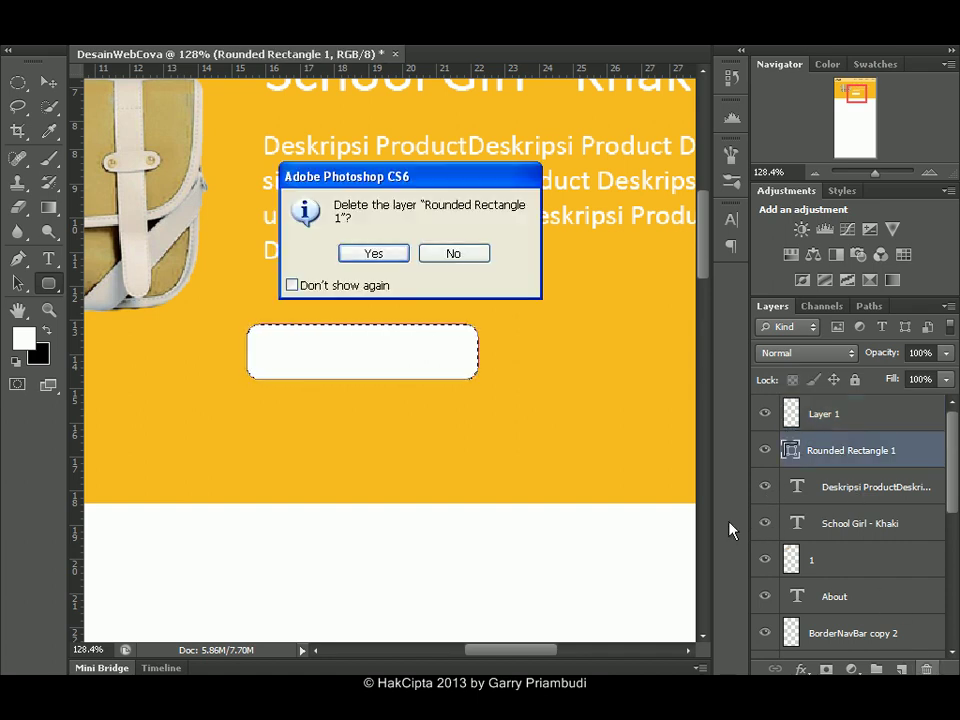
left_click(385, 256)
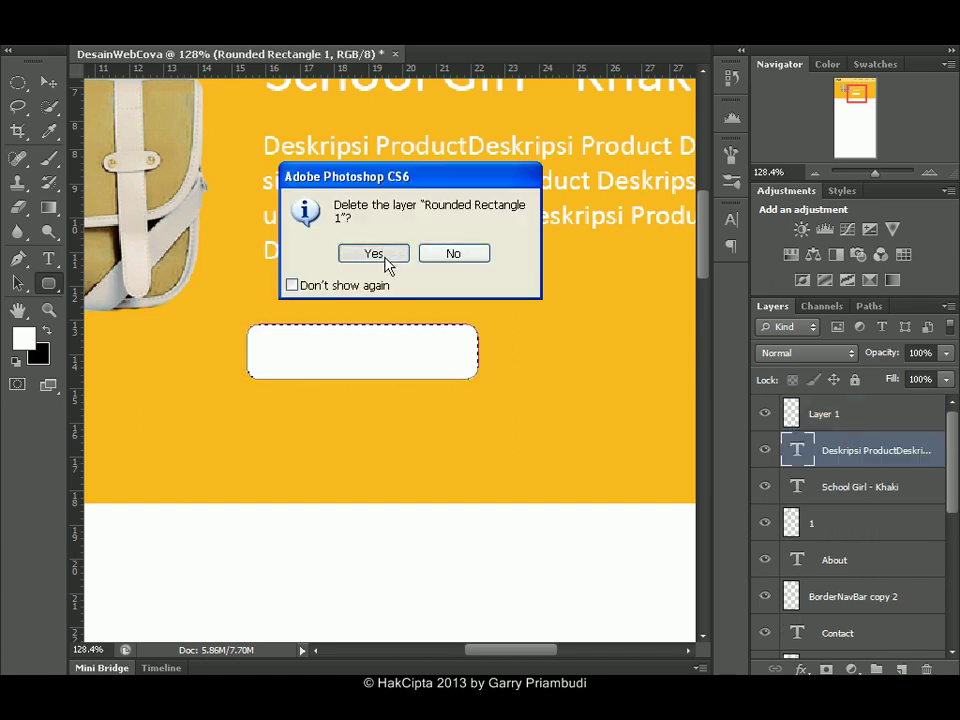
Paint the rounded selection white on Layer 1 with the Brush tool.
left_click(835, 418)
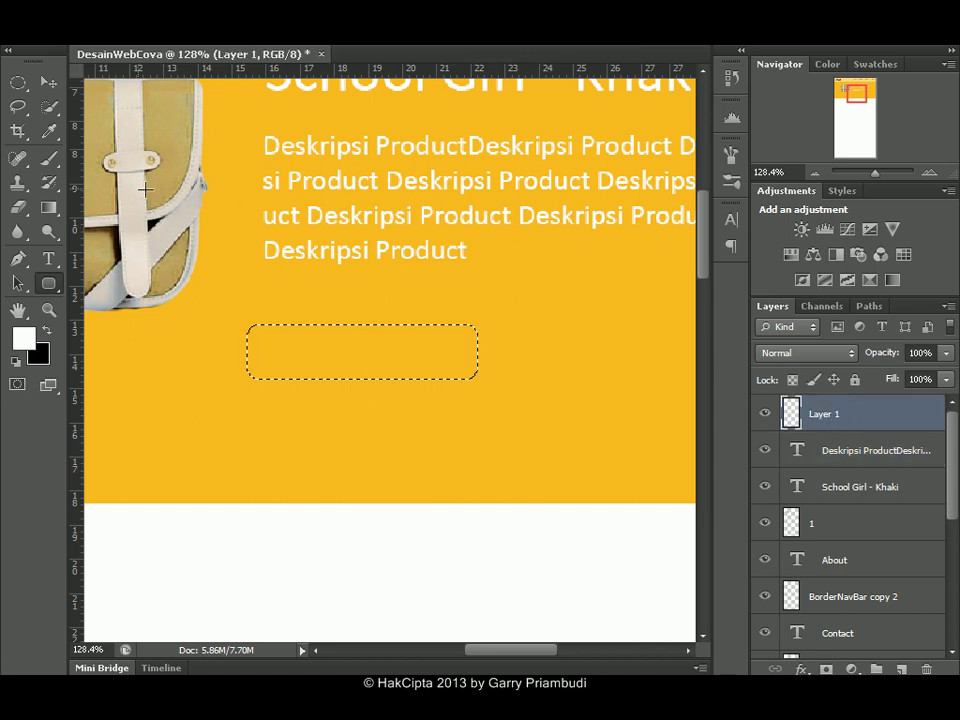
left_click(47, 157)
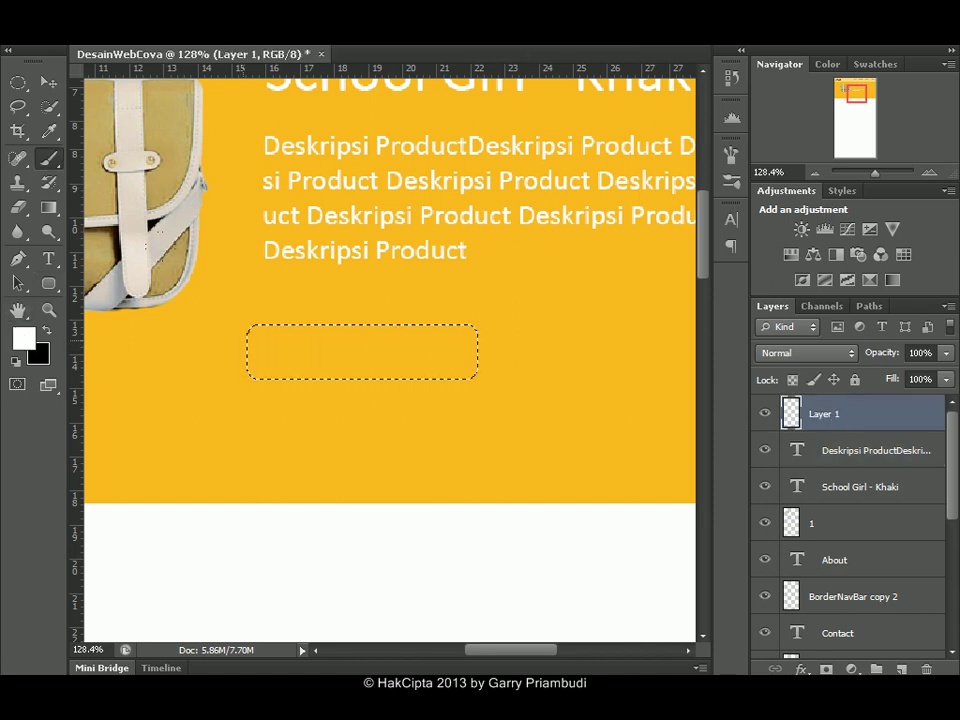
left_click_drag(470, 351, 255, 351)
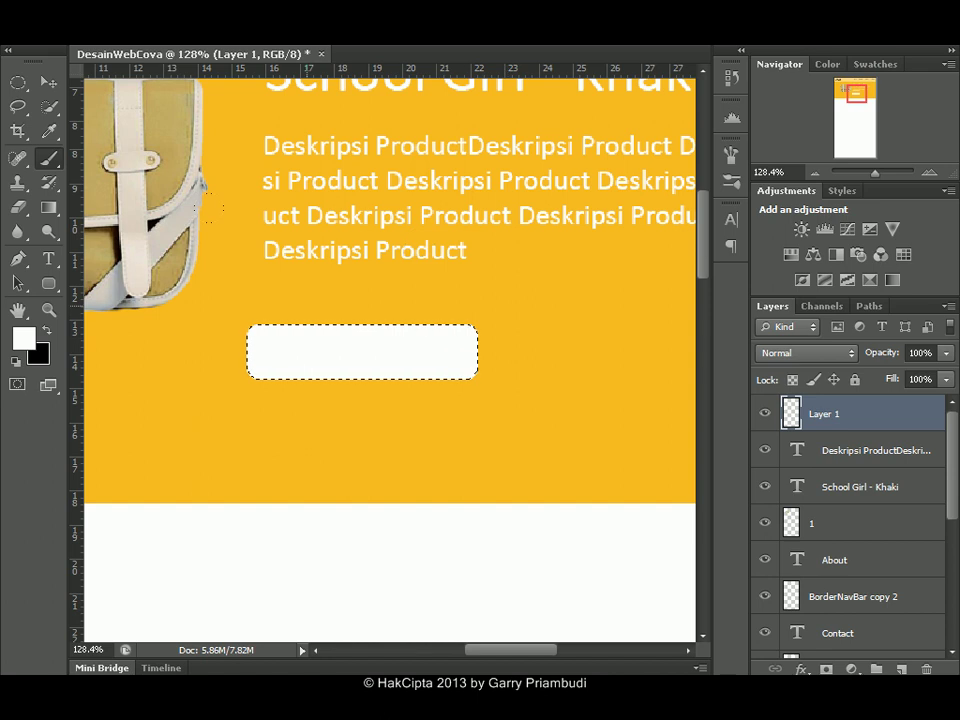
Duplicate Layer 1 and fill the button-shaped selection on the copy with black.
right_click(880, 430)
left_click(786, 230)
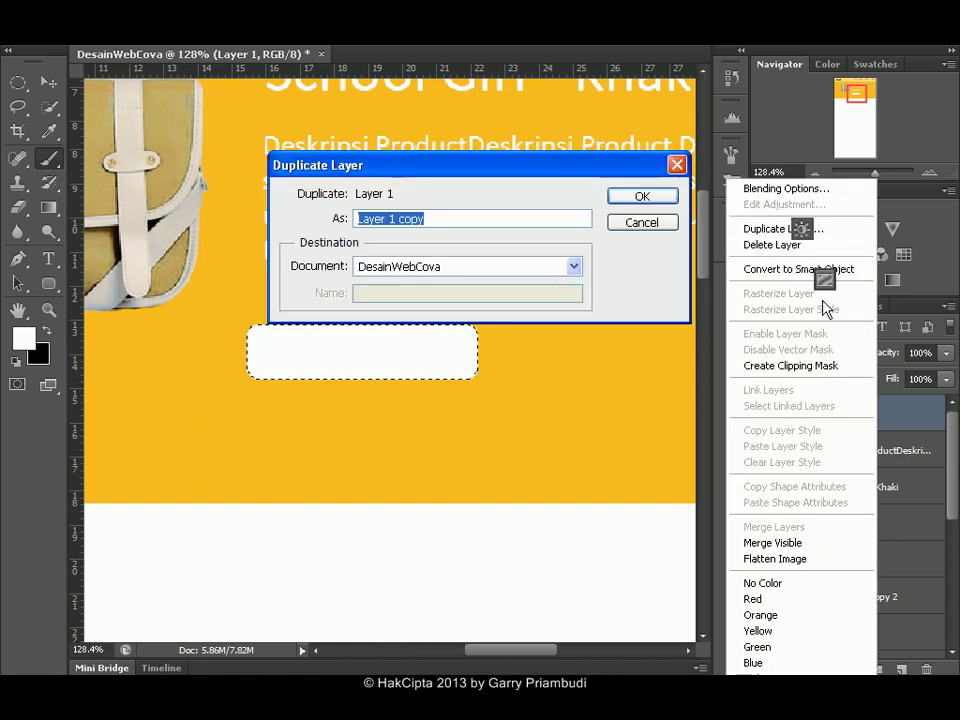
left_click(640, 222)
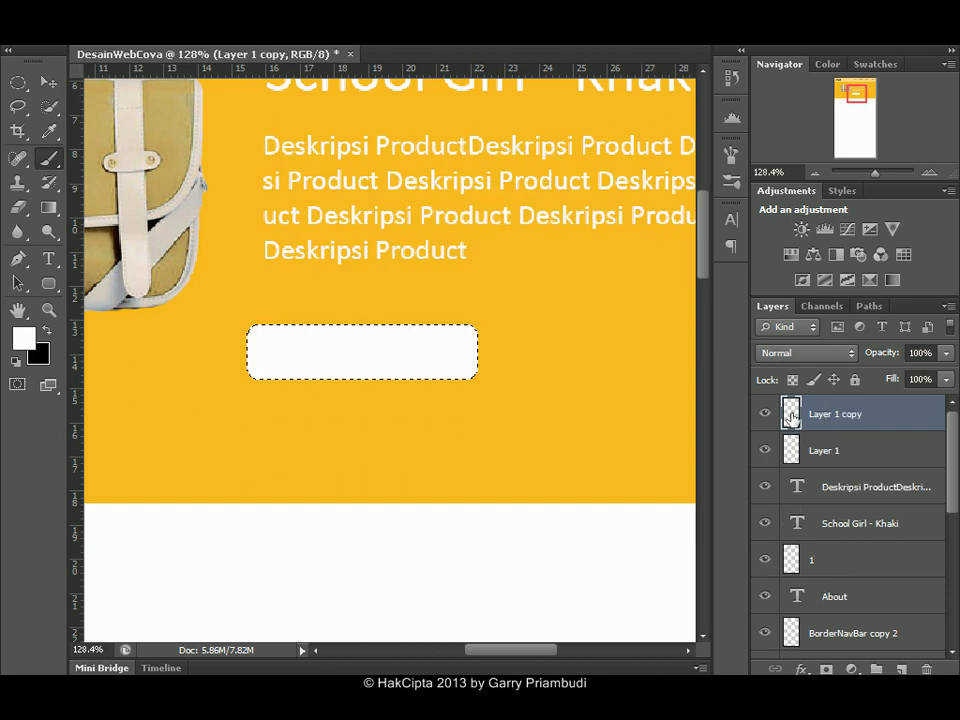
left_click_drag(791, 415, 421, 350)
left_click(47, 332)
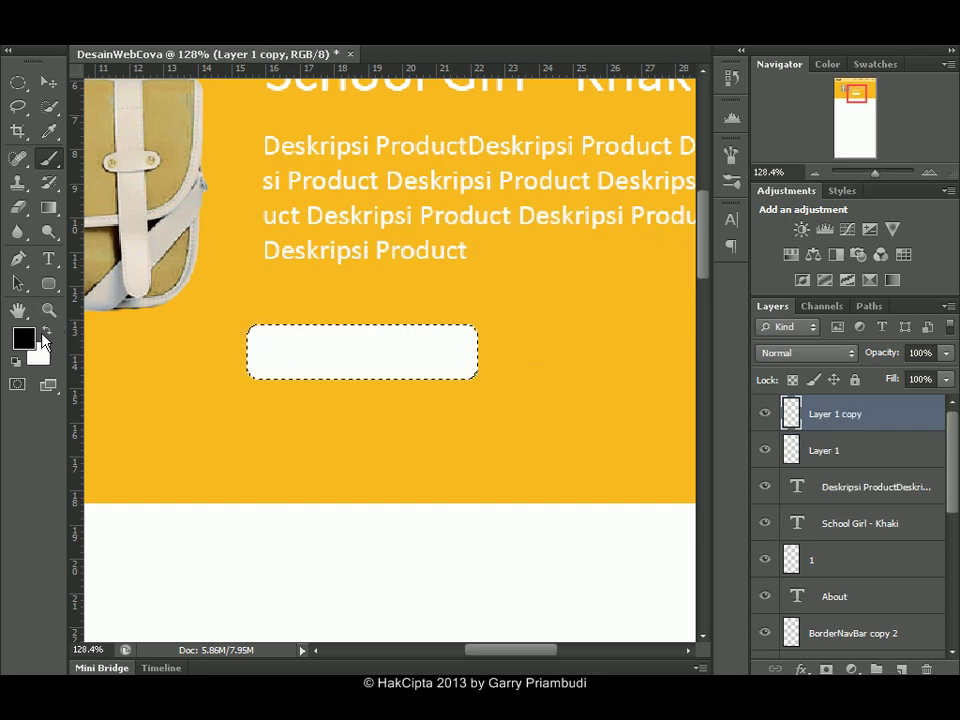
key("alt+BackSpace")
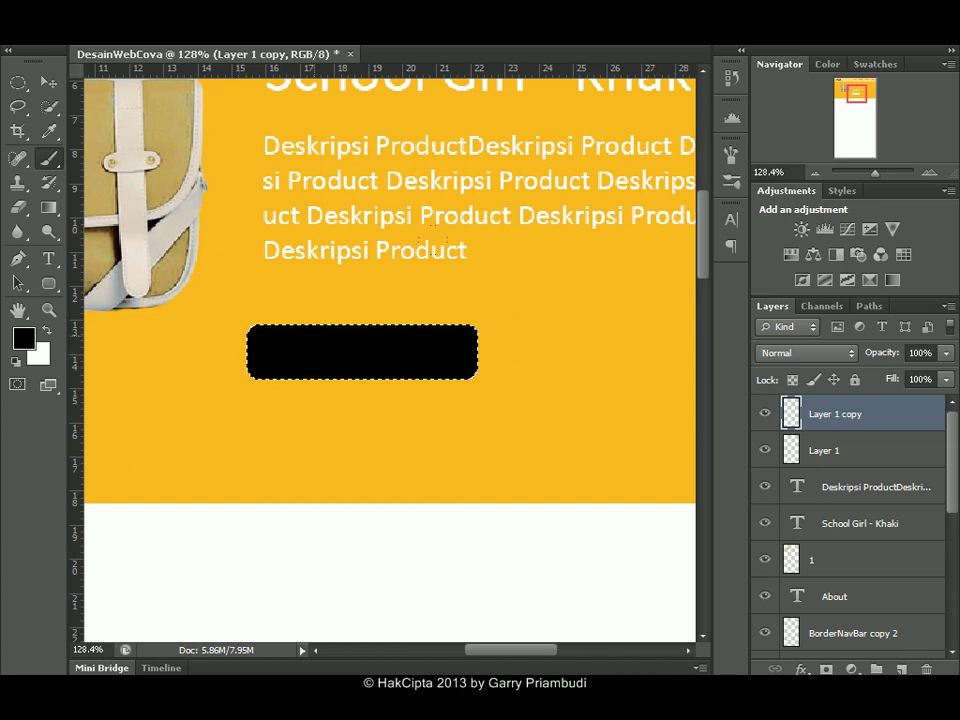
Clear the selection and scale the black button copy down slightly from its lower-right corner.
left_click(47, 82)
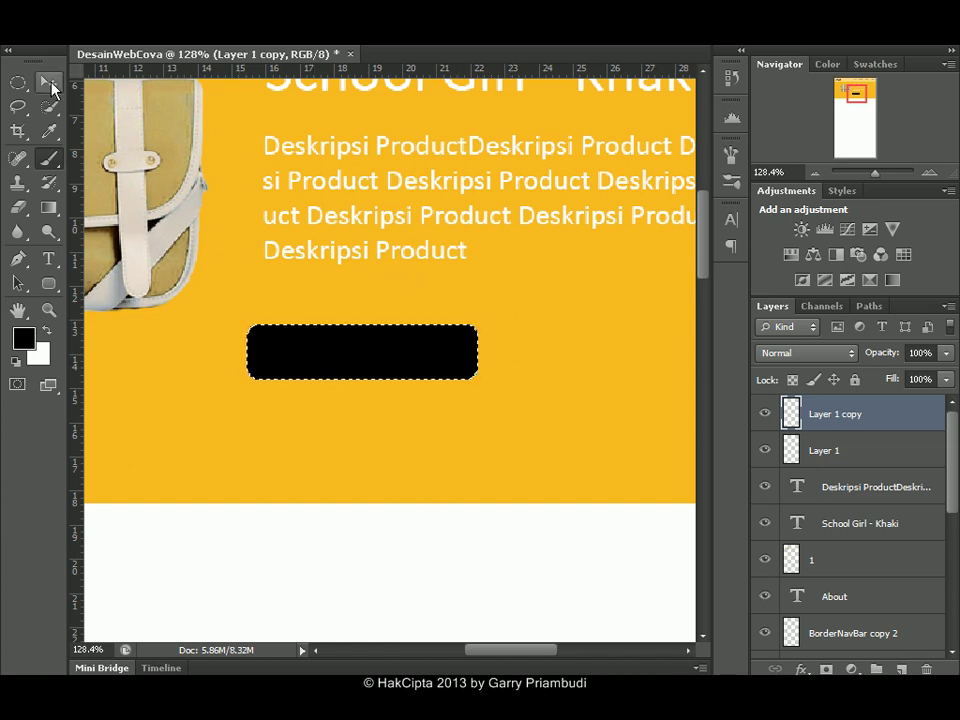
key("ctrl+d")
key("ctrl+t")
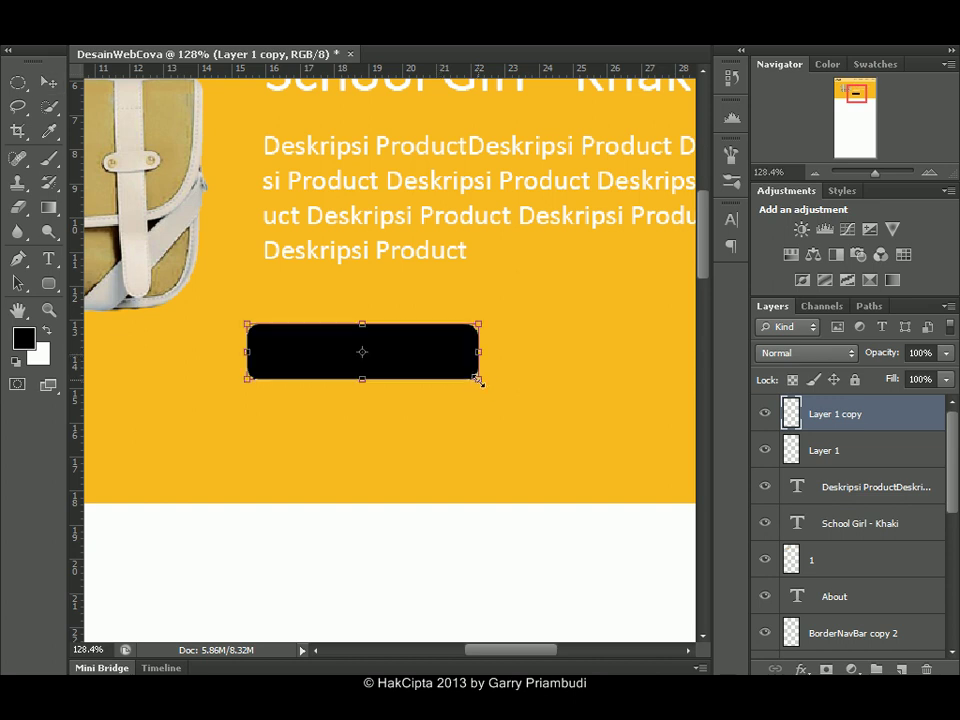
left_click(879, 175)
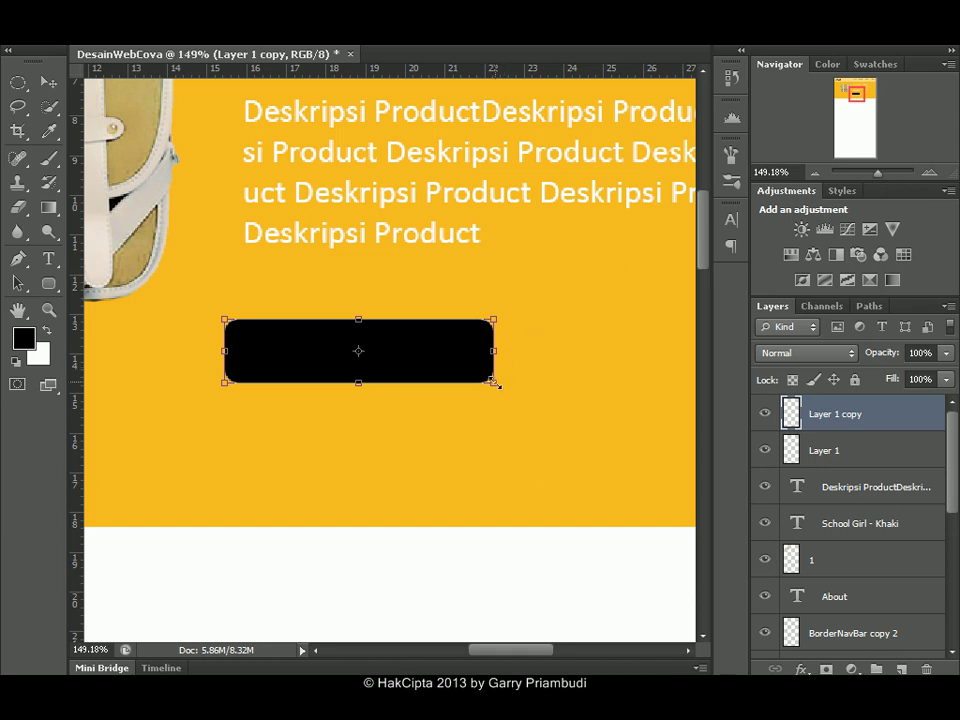
left_click_drag(492, 384, 479, 377)
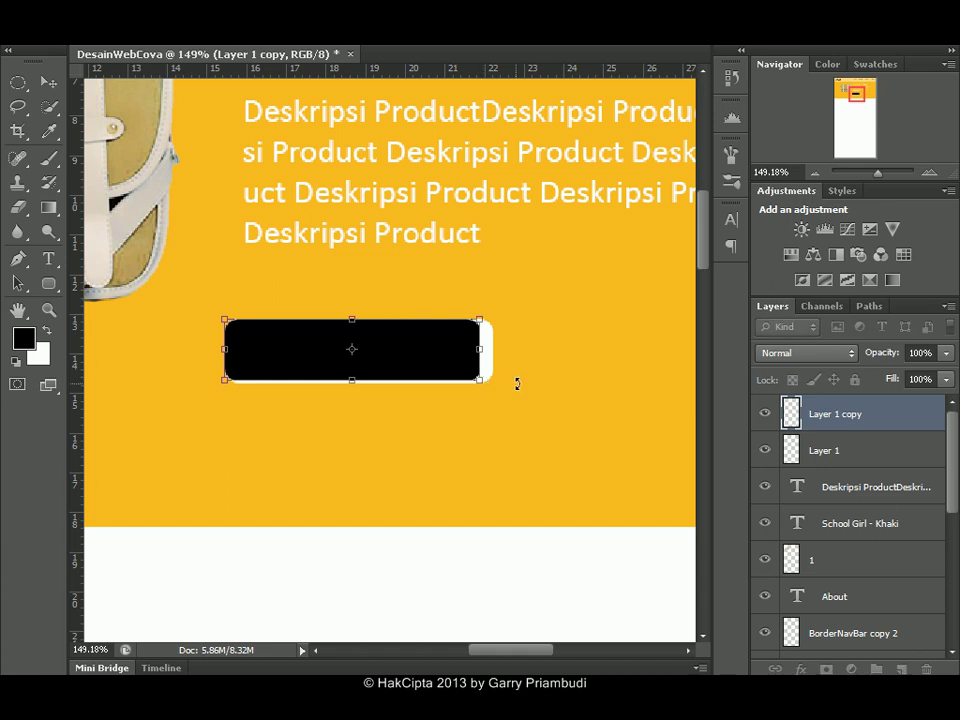
key("Return")
Nudge the black rectangle right and down to center it inside the white rounded rectangle.
key("Right")
key("Down")
key("Right")
key("Right")
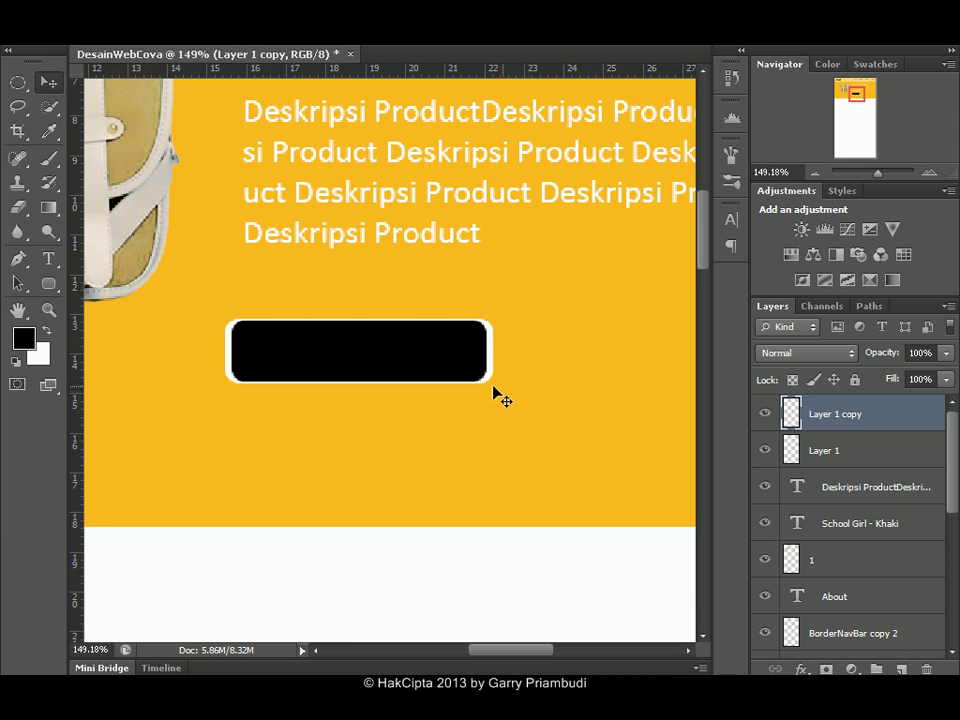
Scale the black button copy down vertically to leave a visible white border above and below it.
key("ctrl+t")
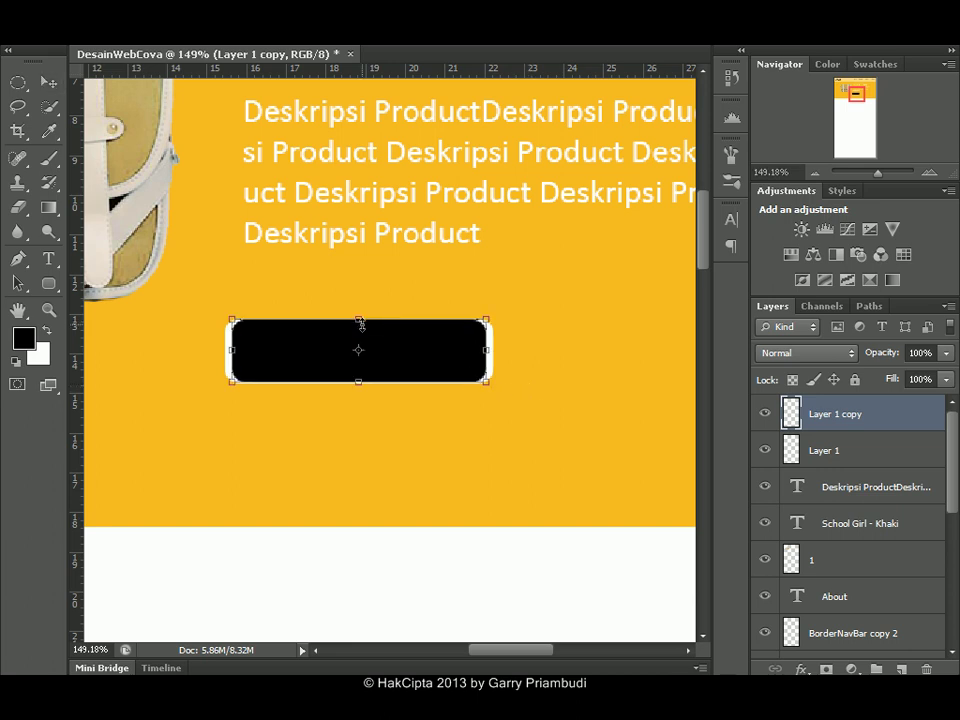
left_click_drag(360, 321, 362, 325)
key("Return")
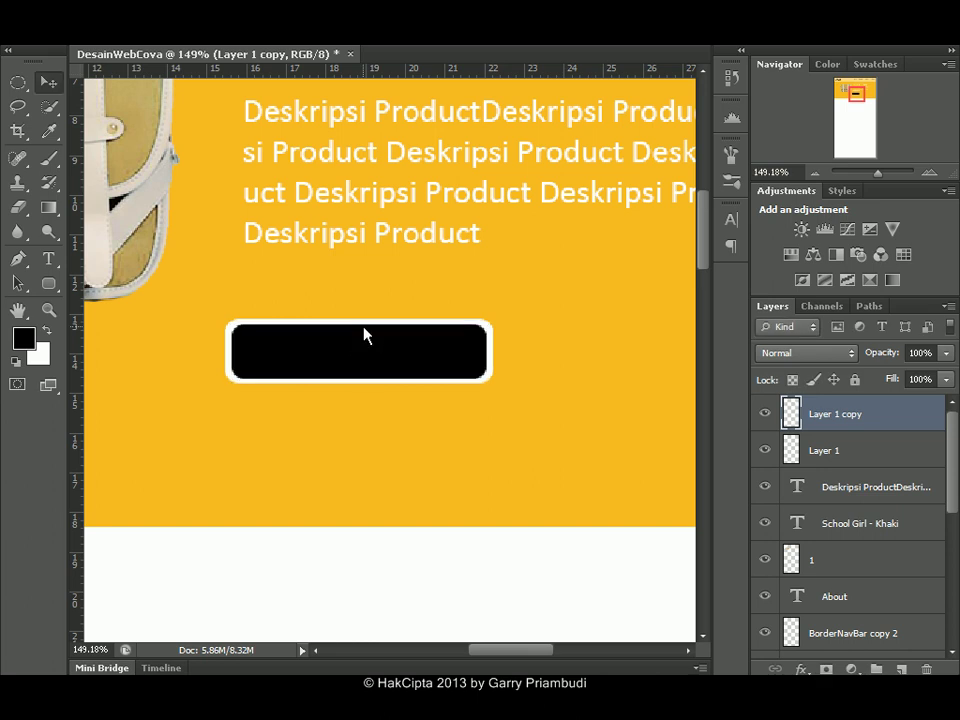
Load the black button shape's outline as a selection and delete the Layer 1 copy layer.
left_click(793, 416, "ctrl")
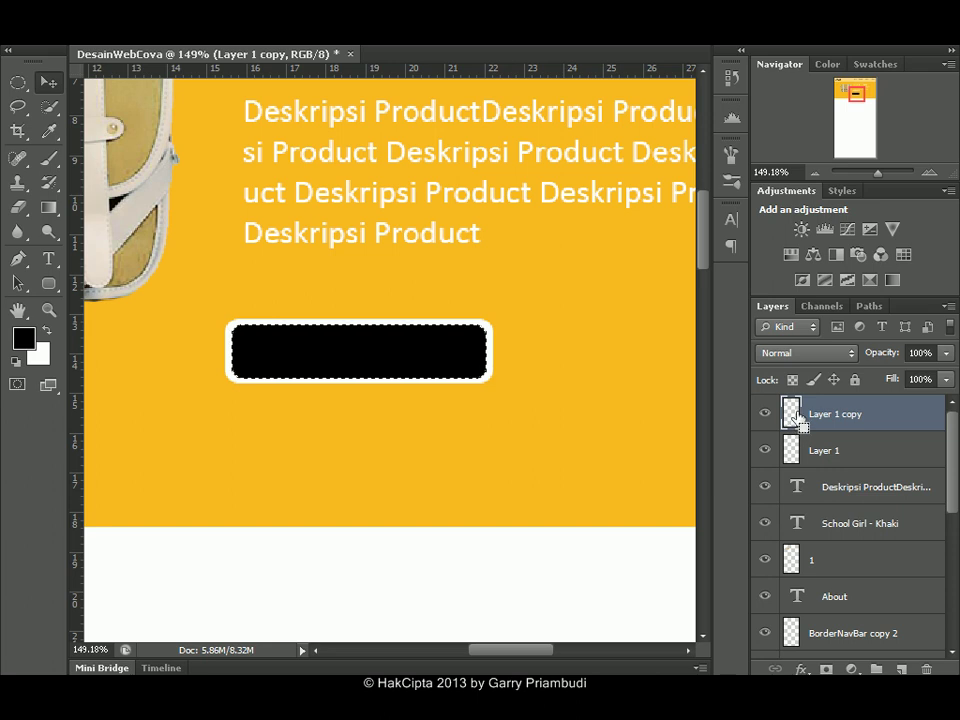
left_click(922, 667)
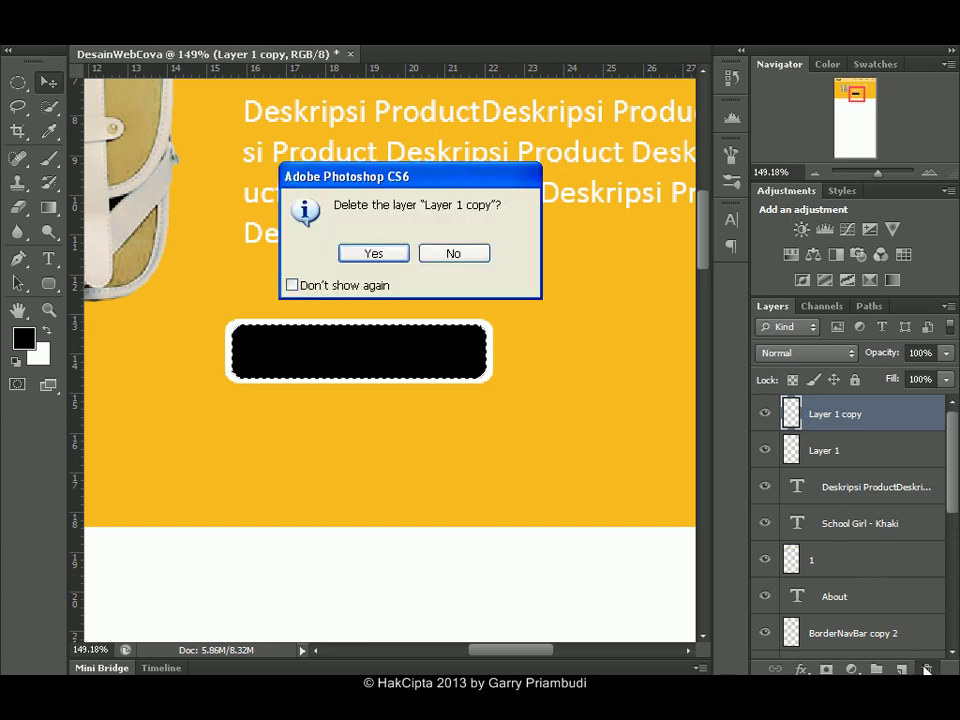
left_click(376, 253)
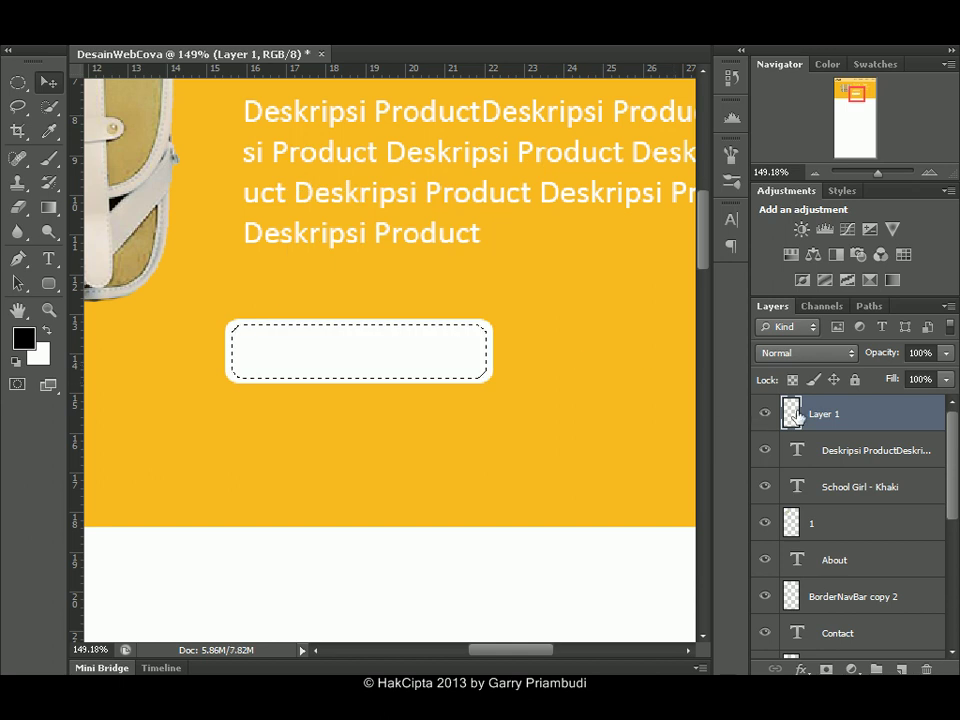
Erase the selected interior of the white button on Layer 1, leaving a rounded outline, and clear the selection.
left_click(20, 207)
left_click_drag(200, 350, 500, 350)
key("ctrl+d")
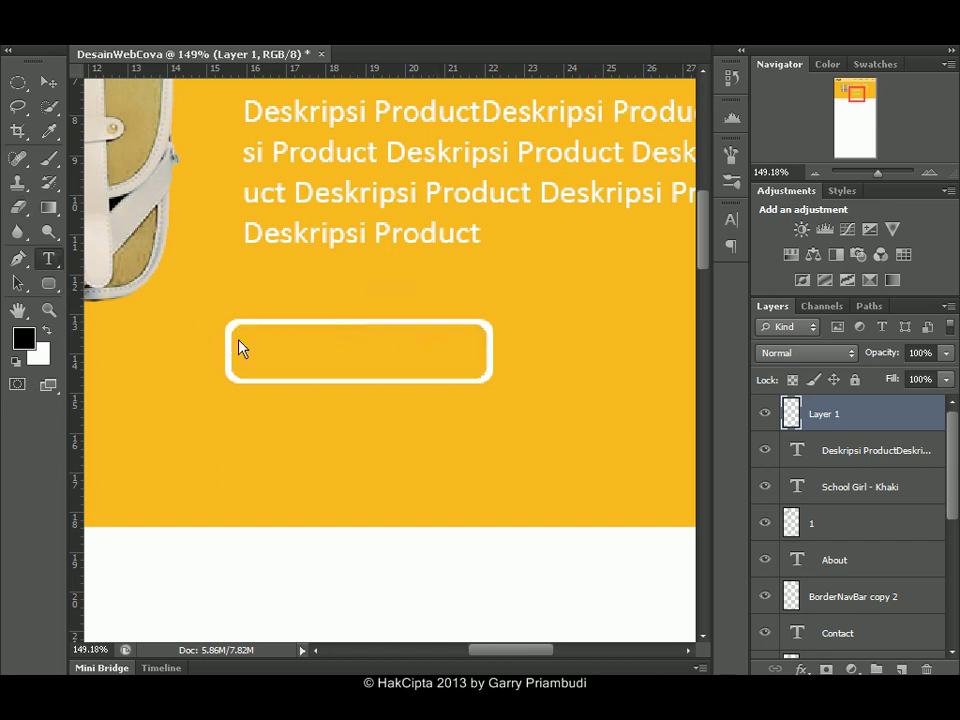
Add a text box inside the white button outline with the text "Detail Product".
left_click_drag(234, 332, 516, 381)
key("Escape")
left_click_drag(233, 331, 507, 372)
type("De")
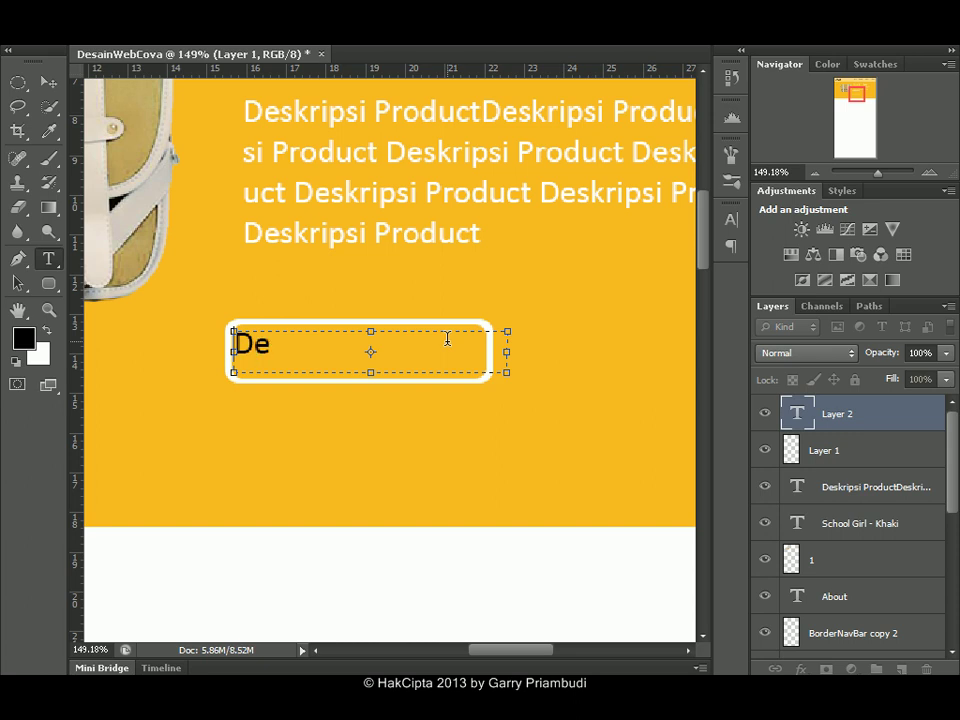
type("tail Product")
Set the color of the whole "Detail Product" text to white, ffffff.
key("ctrl+a")
left_click(589, 36)
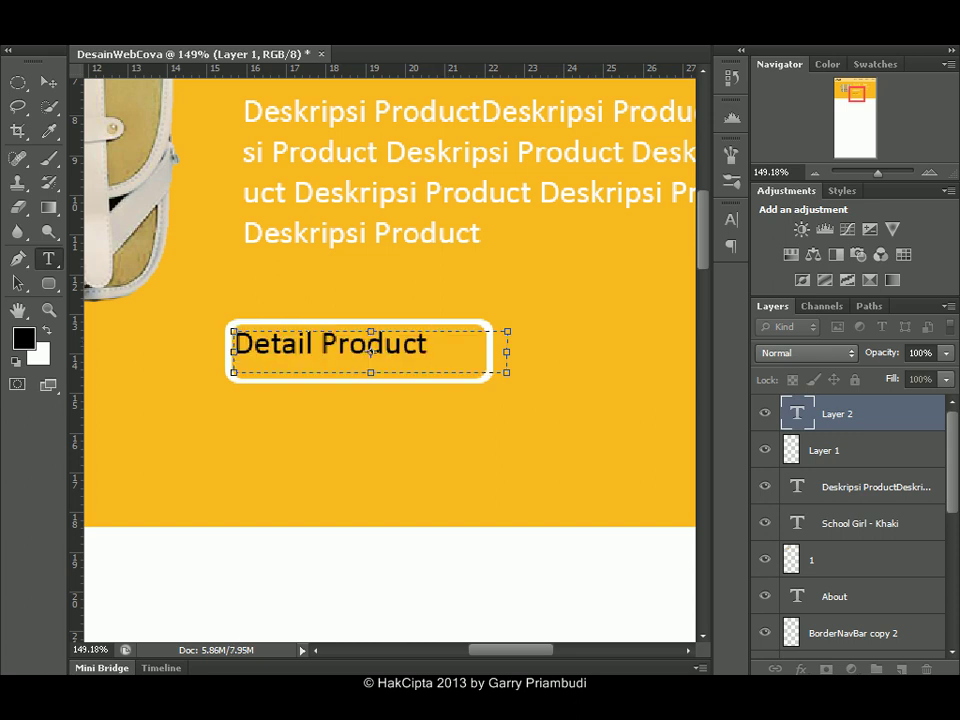
double_click(609, 619)
type("ffff")
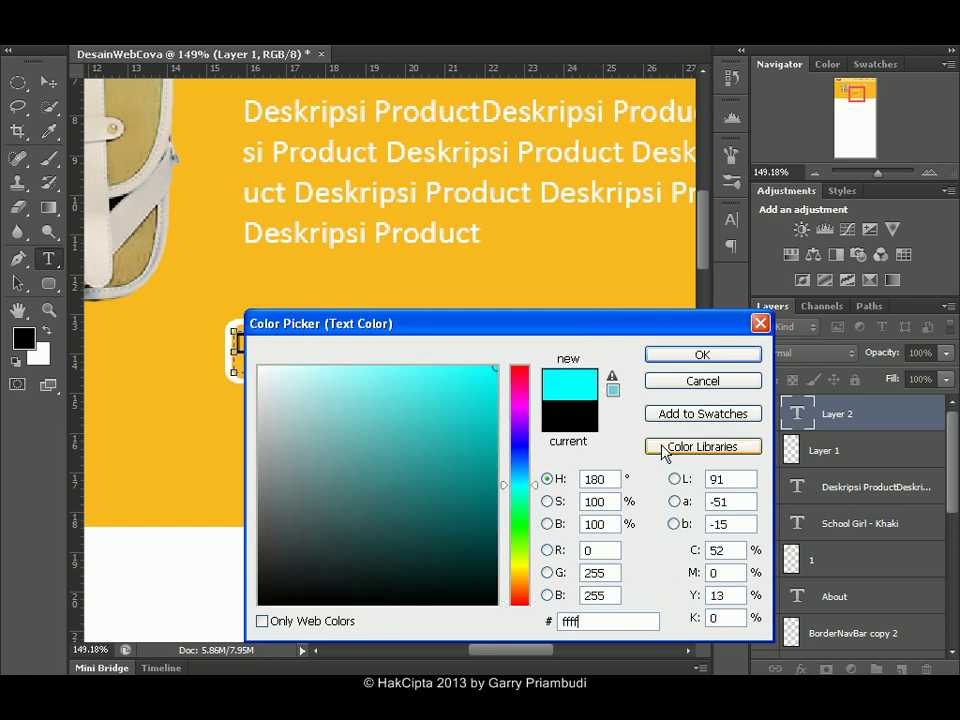
type("ff")
left_click(685, 362)
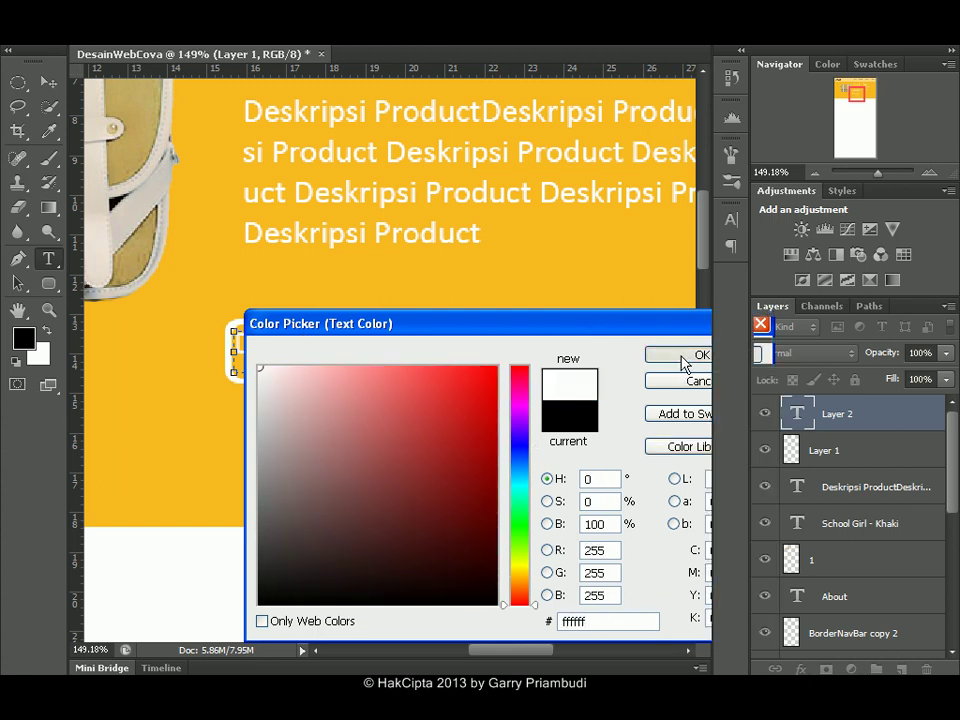
Enlarge the "Detail Product" text to 30 pt, reduce it slightly to fit the button outline, and commit the text.
left_click(380, 30)
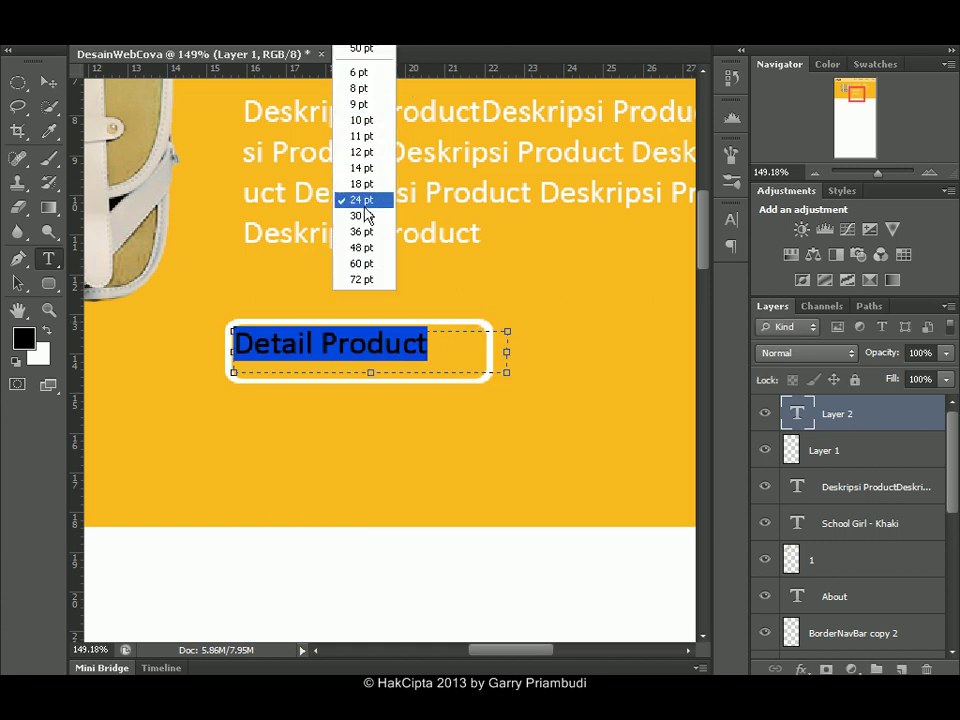
left_click(366, 216)
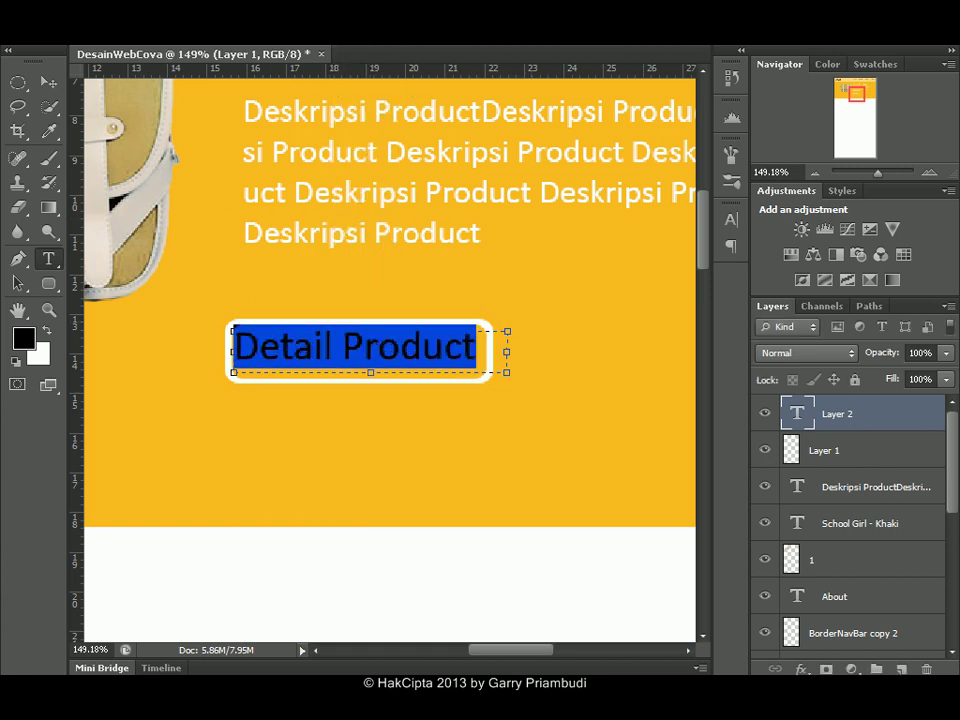
key("ctrl+shift+comma")
key("ctrl+shift+comma")
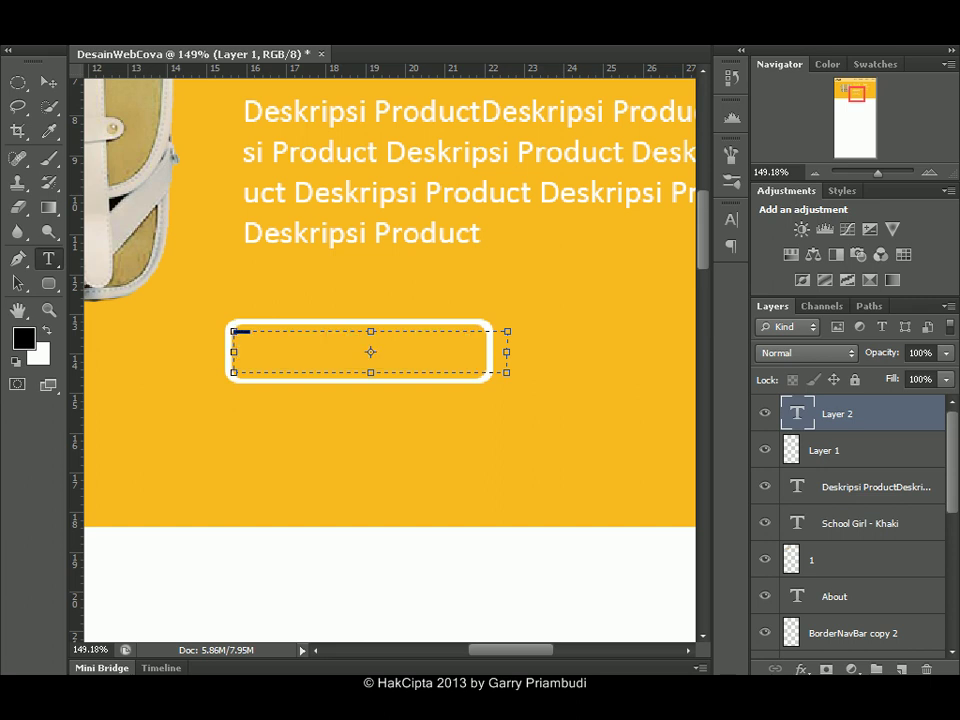
left_click(50, 85)
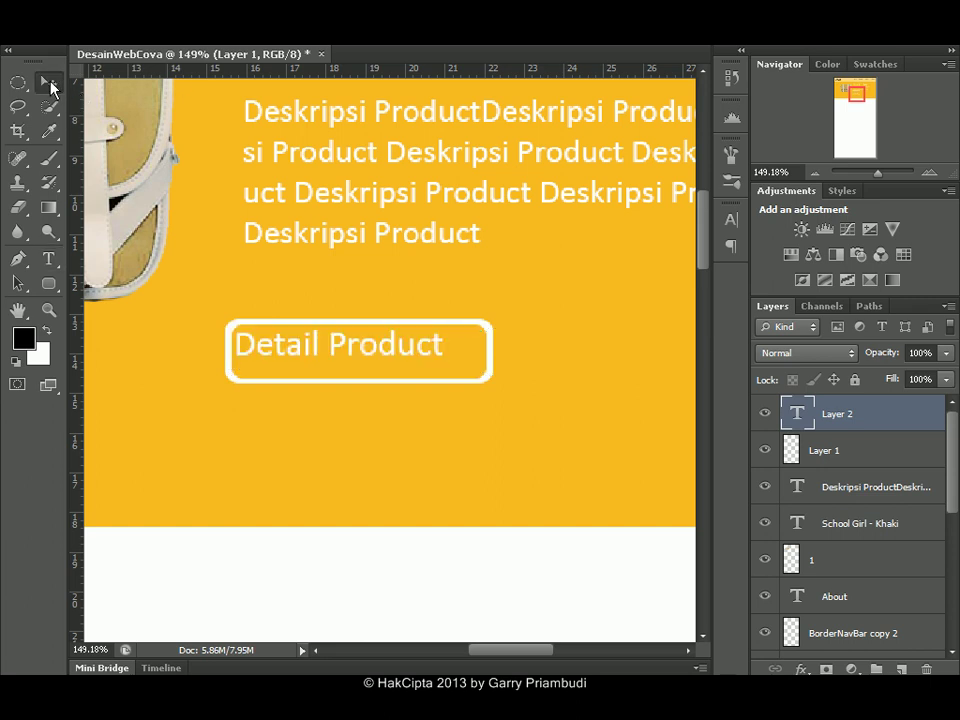
Nudge the "Detail Product" text right and down to center it inside the button outline.
key("Right")
key("Right")
key("Right")
key("Right")
key("Right")
key("Right")
key("Right")
key("Right")
key("Right")
key("Right")
key("Down")
key("Down")
key("Down")
key("Right")
key("Right")
key("Down")
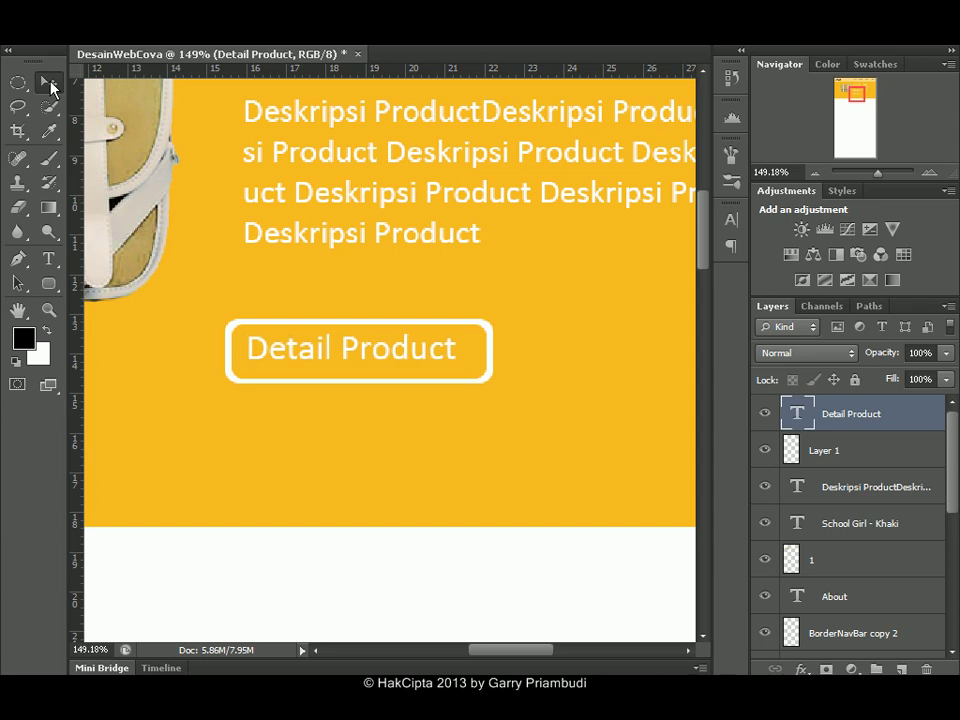
key("Right")
key("Right")
key("Right")
key("Down")
key("Down")
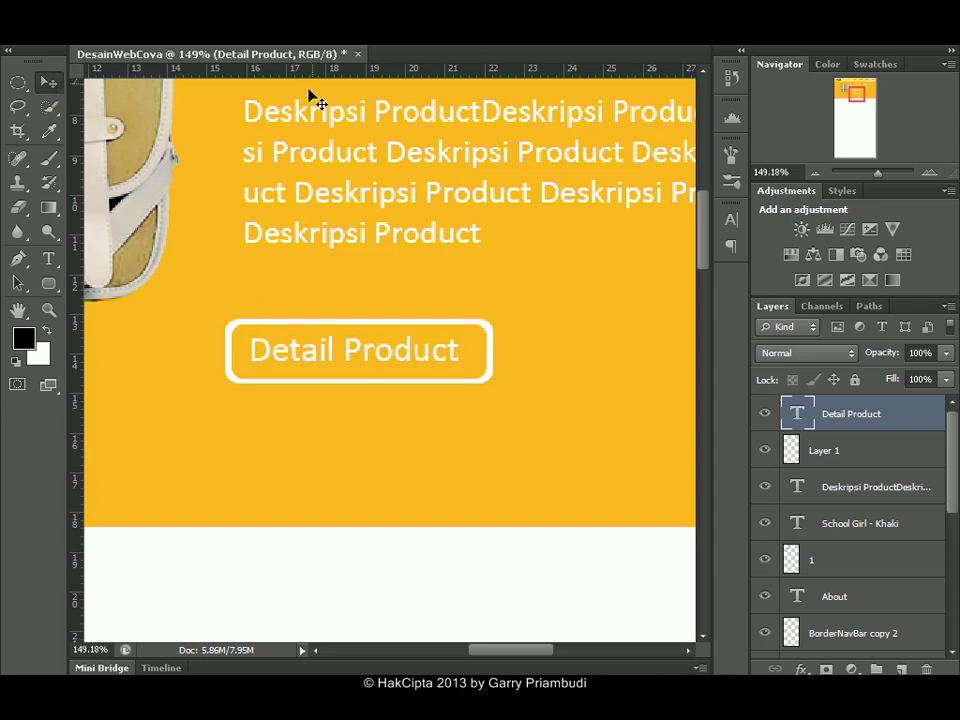
Add a new layer and draw a small circular selection with the Elliptical Marquee tool in the banner below the bag.
left_click_drag(877, 172, 866, 172)
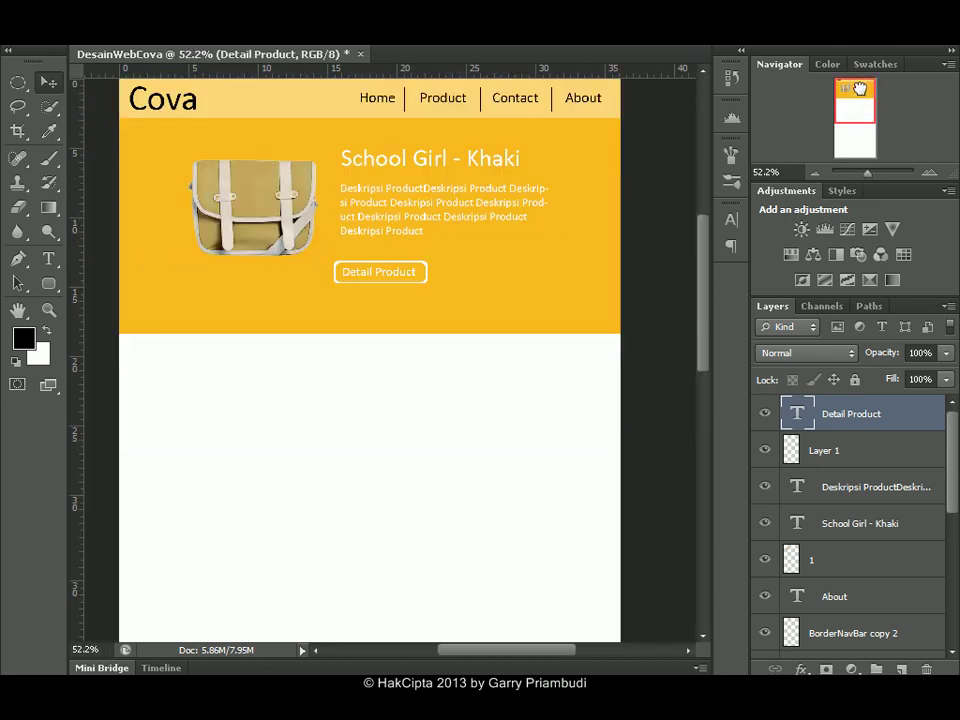
left_click_drag(858, 91, 859, 90)
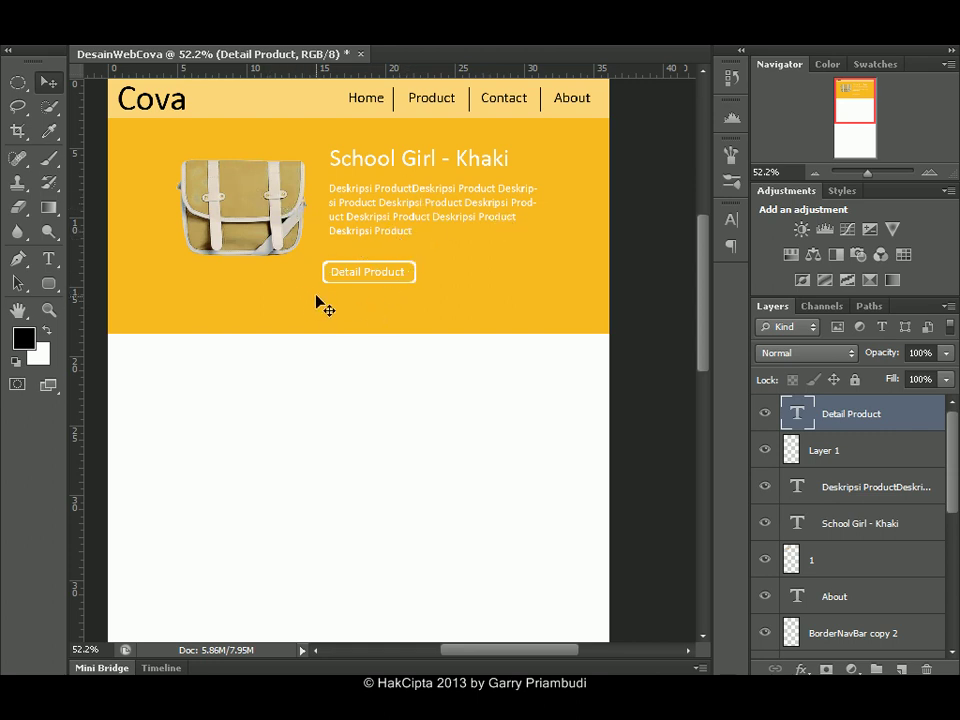
left_click(18, 181)
left_click(48, 81)
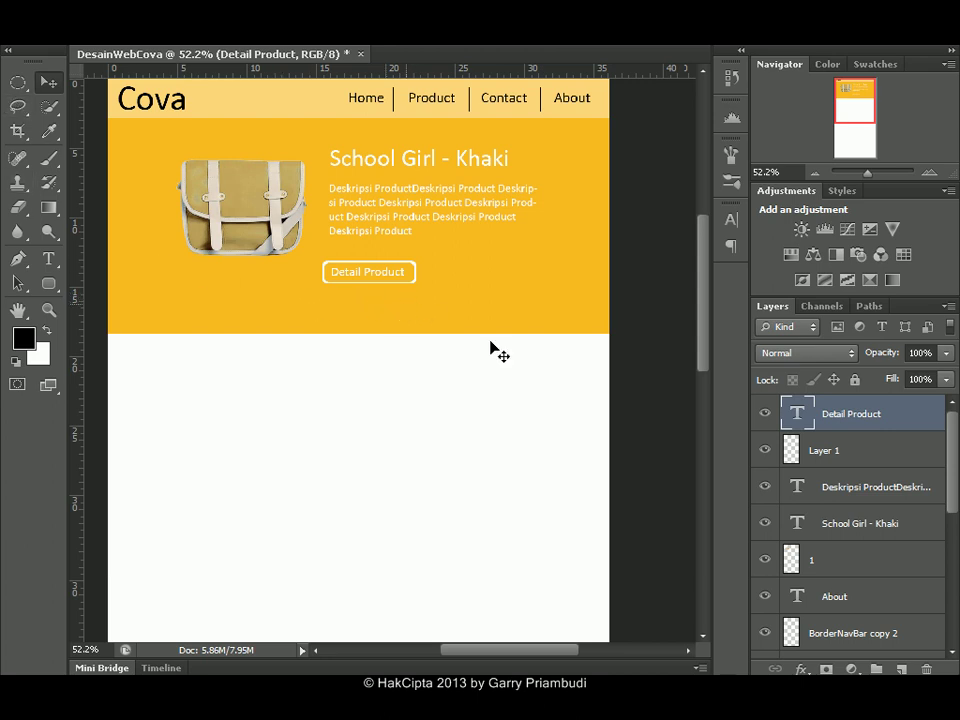
left_click(908, 668)
left_click(19, 83)
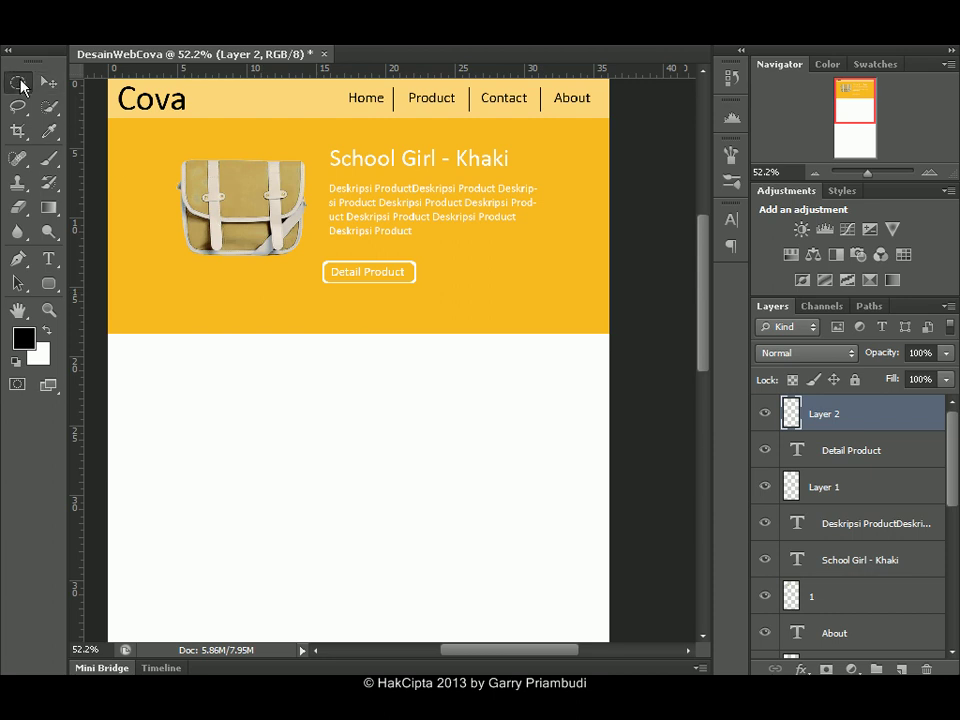
right_click(20, 84)
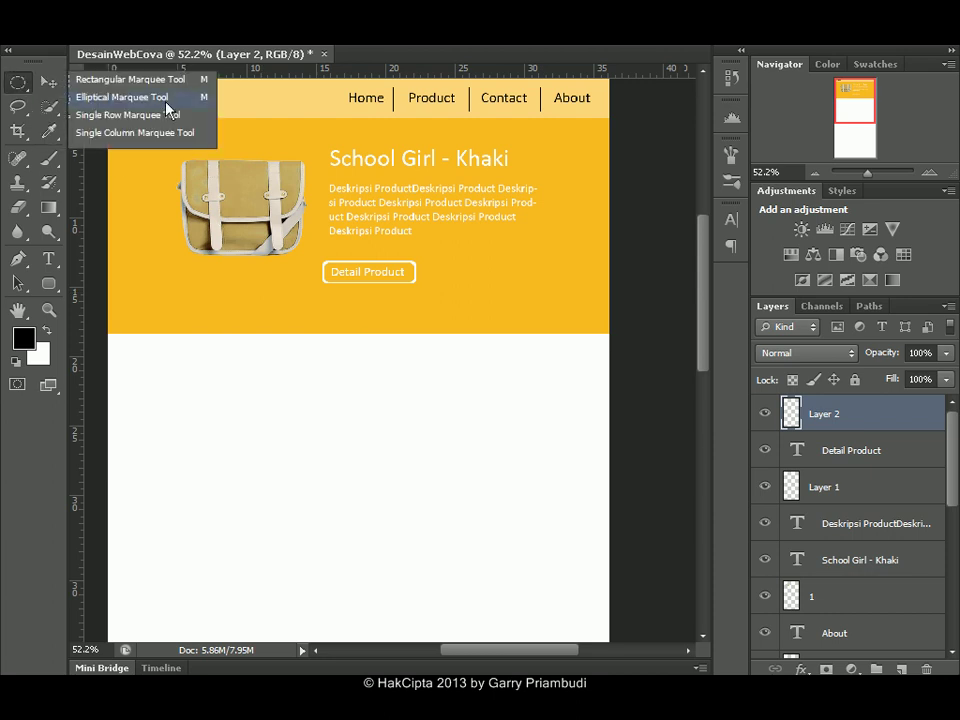
left_click(86, 96)
left_click_drag(868, 173, 870, 173)
left_click_drag(855, 105, 850, 92)
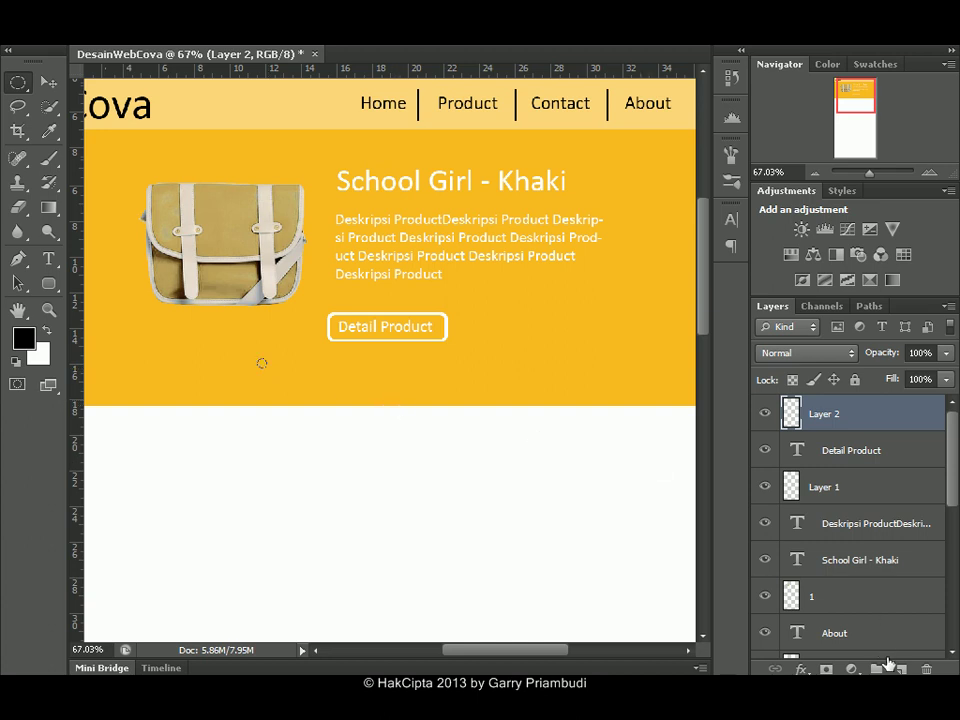
Paint the small circular selection white on Layer 2 with the Brush tool and clear the selection.
left_click(49, 162)
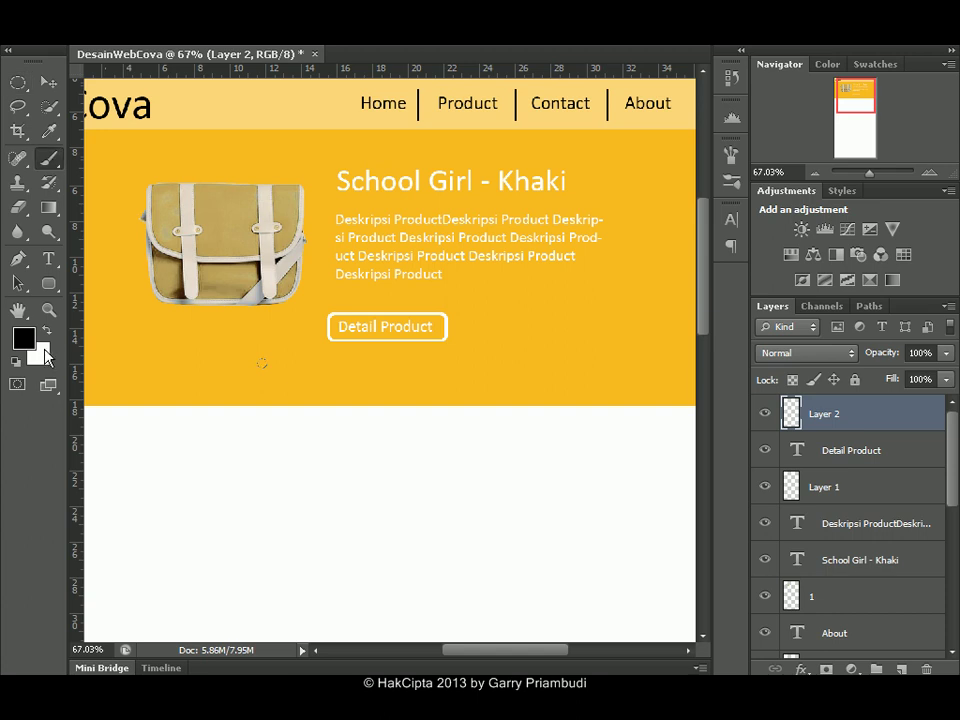
left_click(49, 336)
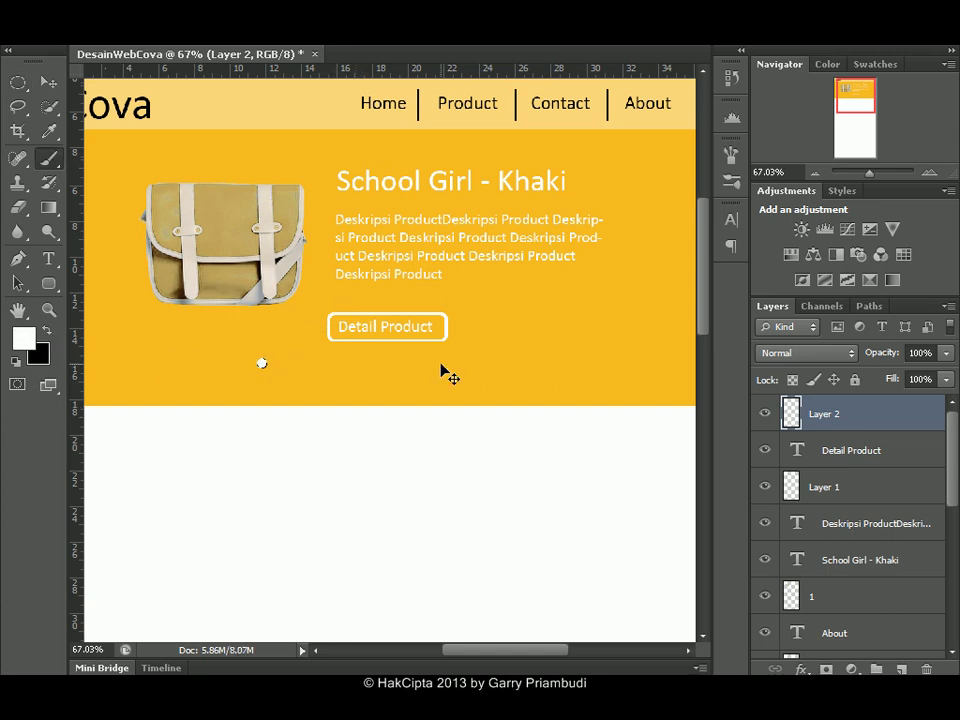
left_click(48, 82)
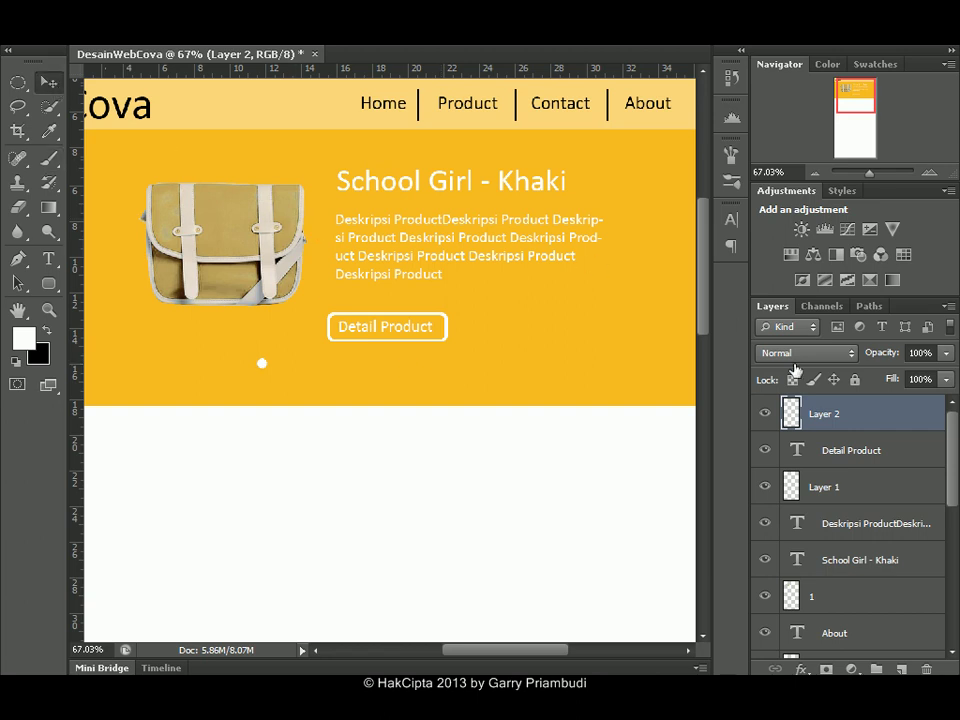
Duplicate Layer 2 and place the second white dot just to the right of the first.
right_click(868, 428)
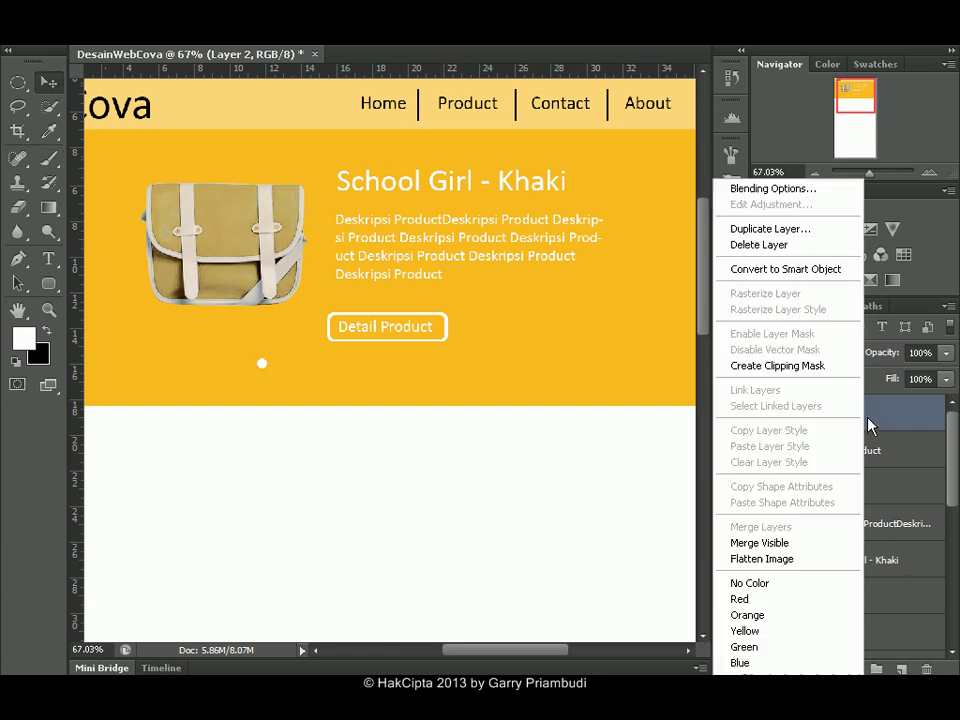
left_click(775, 229)
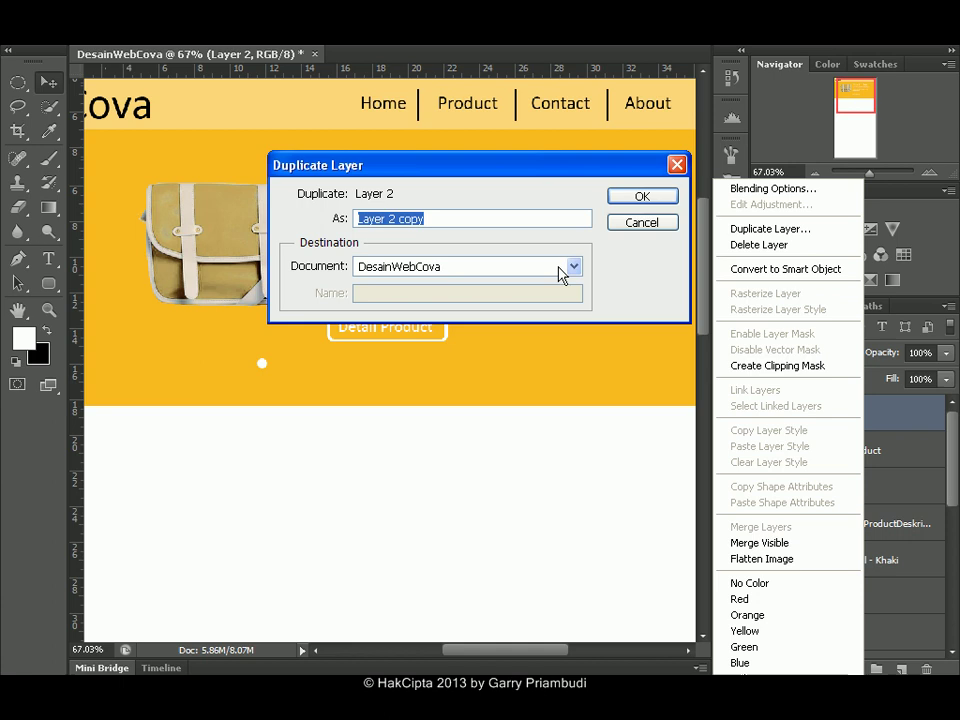
left_click(640, 196)
left_click_drag(258, 357, 277, 357)
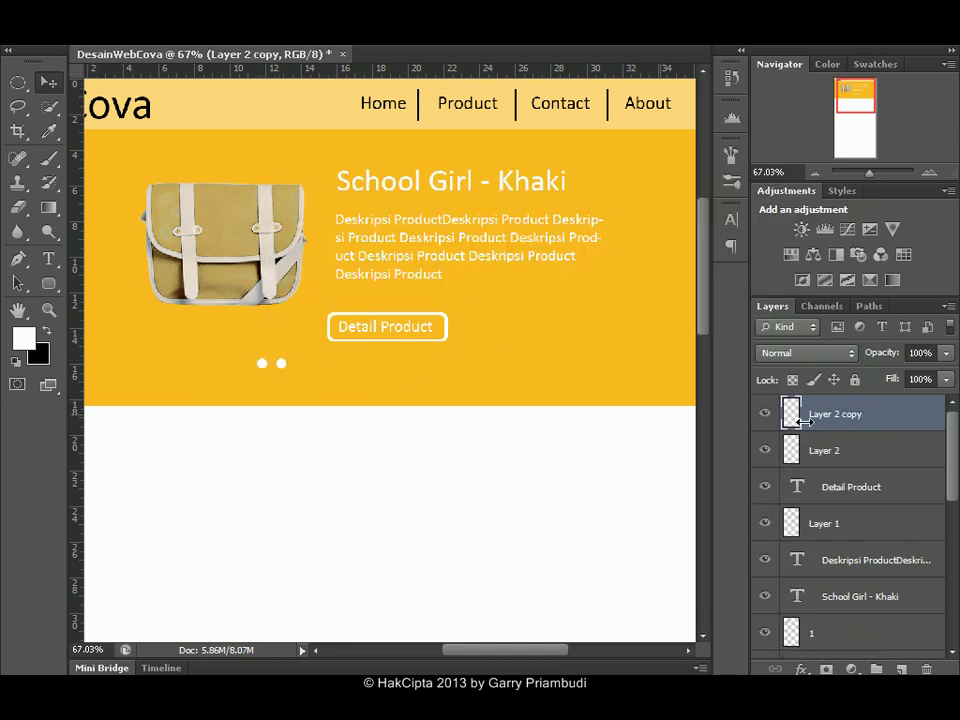
Duplicate Layer 2 copy and place the third white dot to the right of the second, in the same row.
right_click(840, 429)
left_click(773, 231)
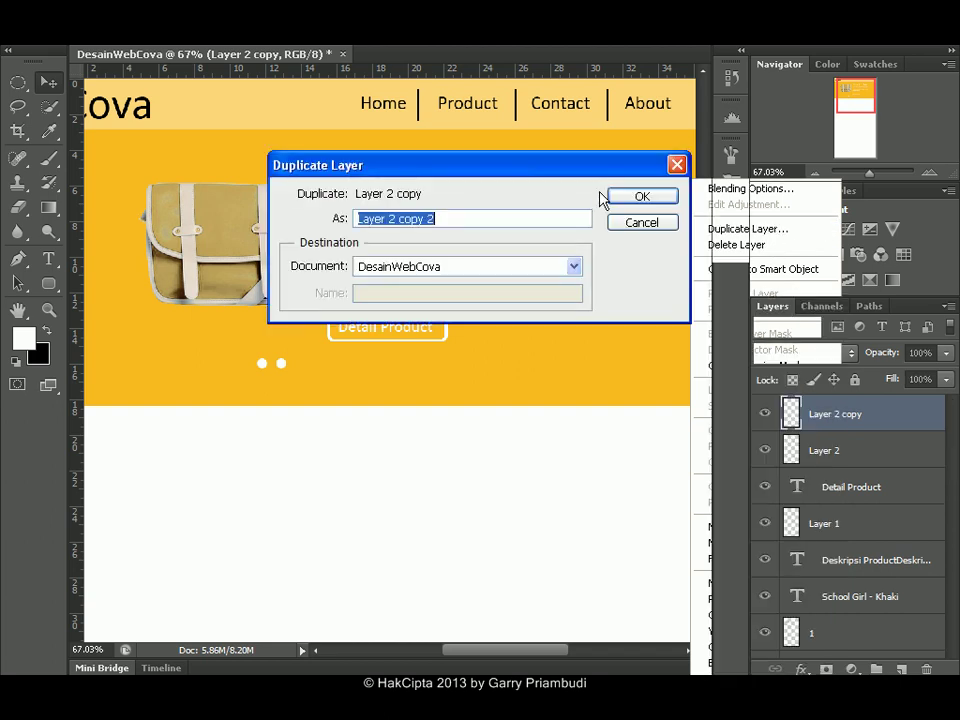
left_click(636, 196)
left_click_drag(288, 364, 308, 364)
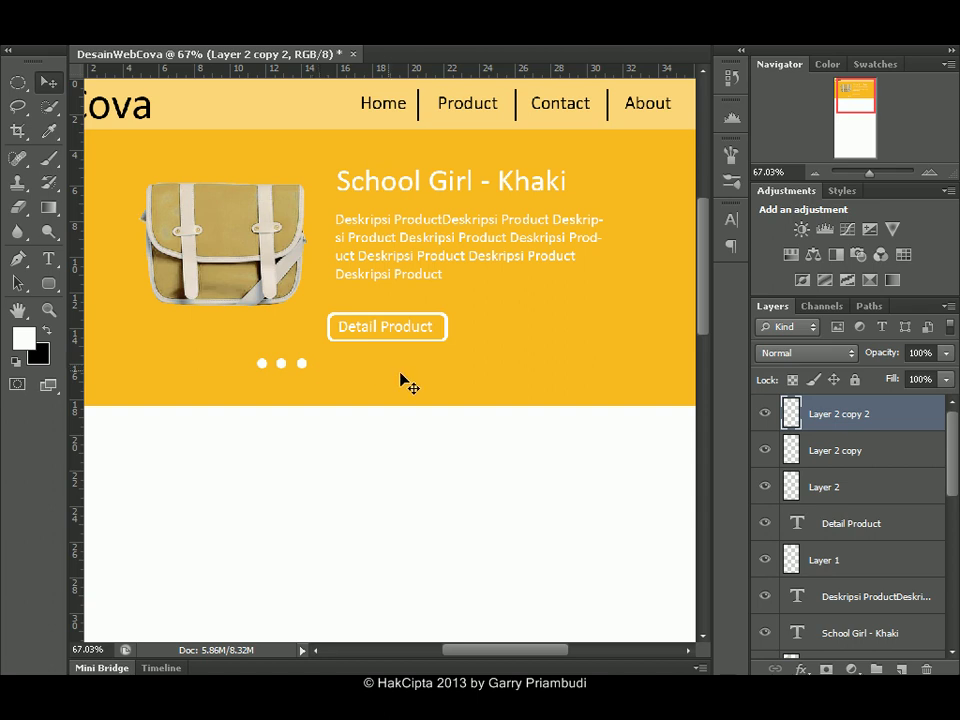
Duplicate Layer 2 copy 2 and place the fourth white dot at the right end of the row.
right_click(848, 421)
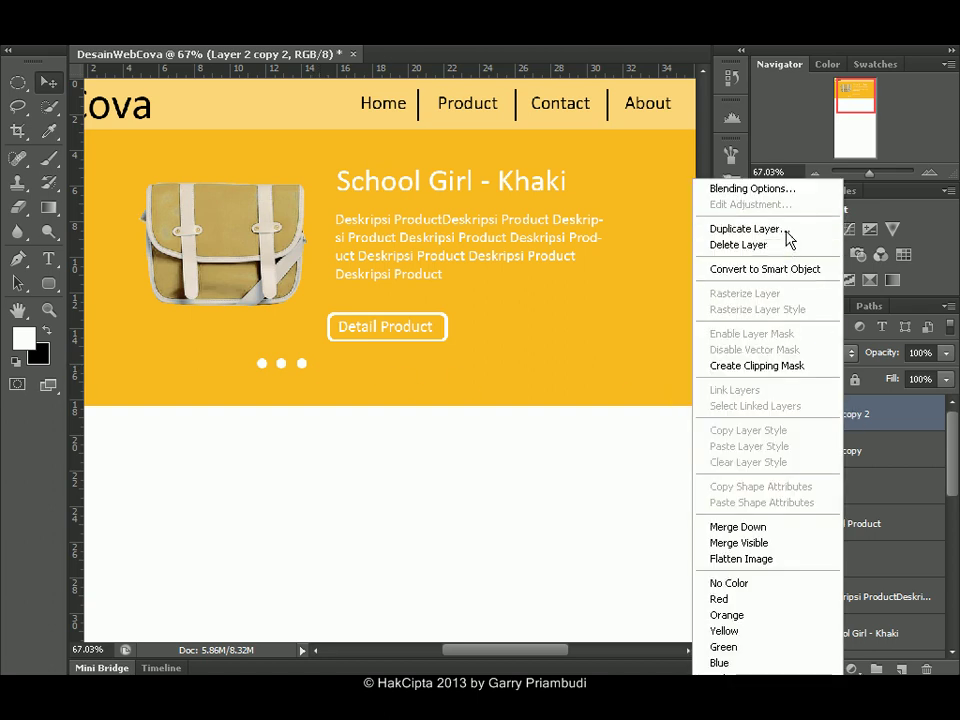
left_click(767, 233)
key("Escape")
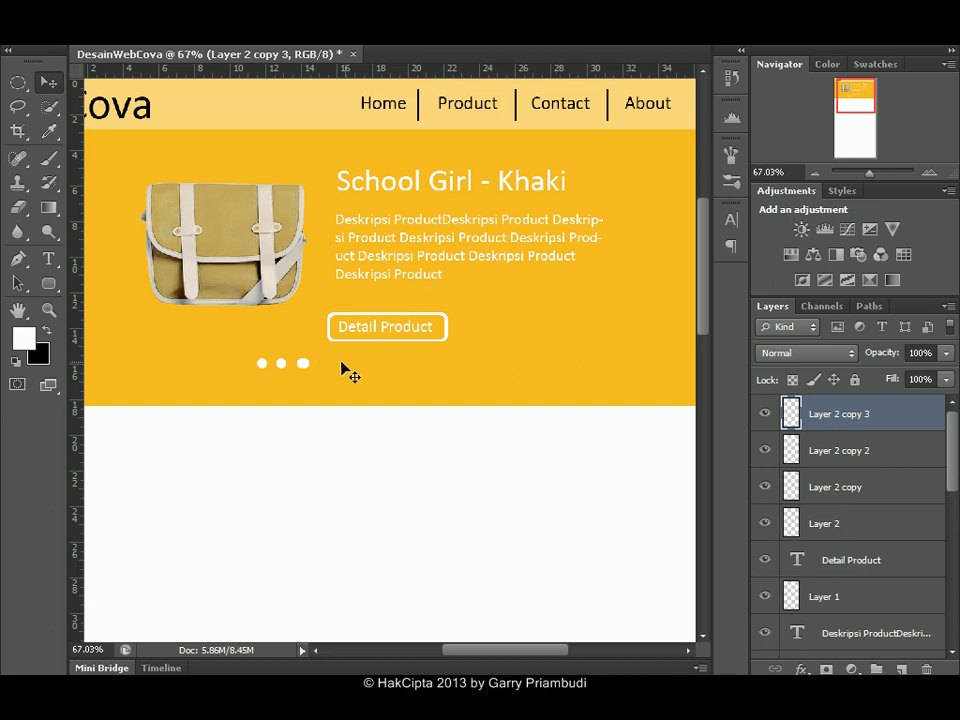
left_click_drag(311, 373, 318, 371)
Shift the third and fourth dots slightly left to even out the row's spacing, and select Layer 2 copy.
left_click(828, 450)
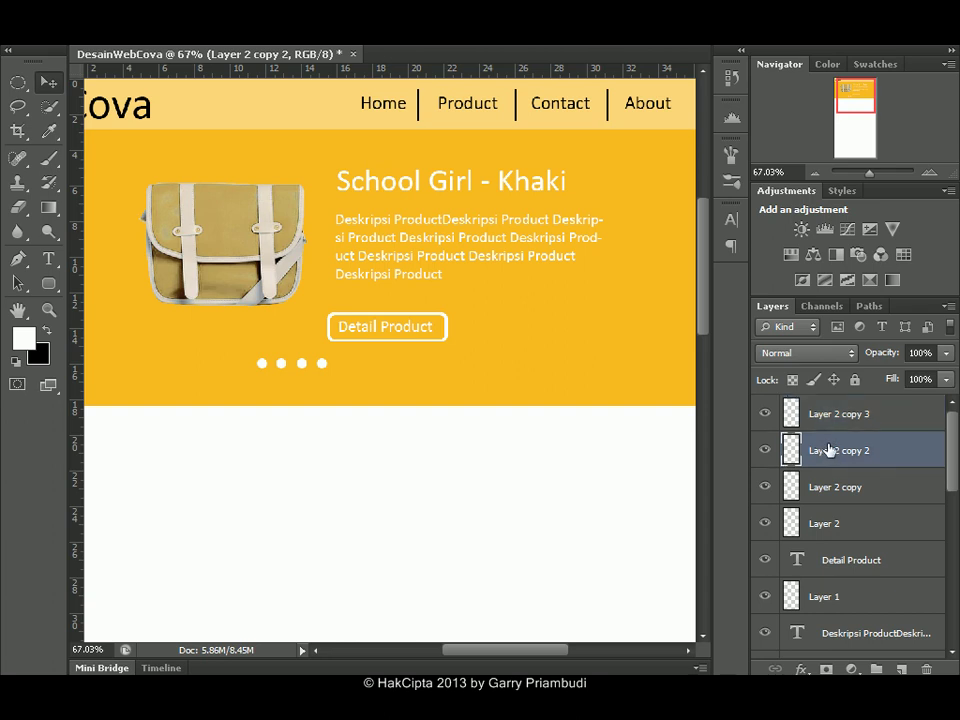
left_click(845, 425)
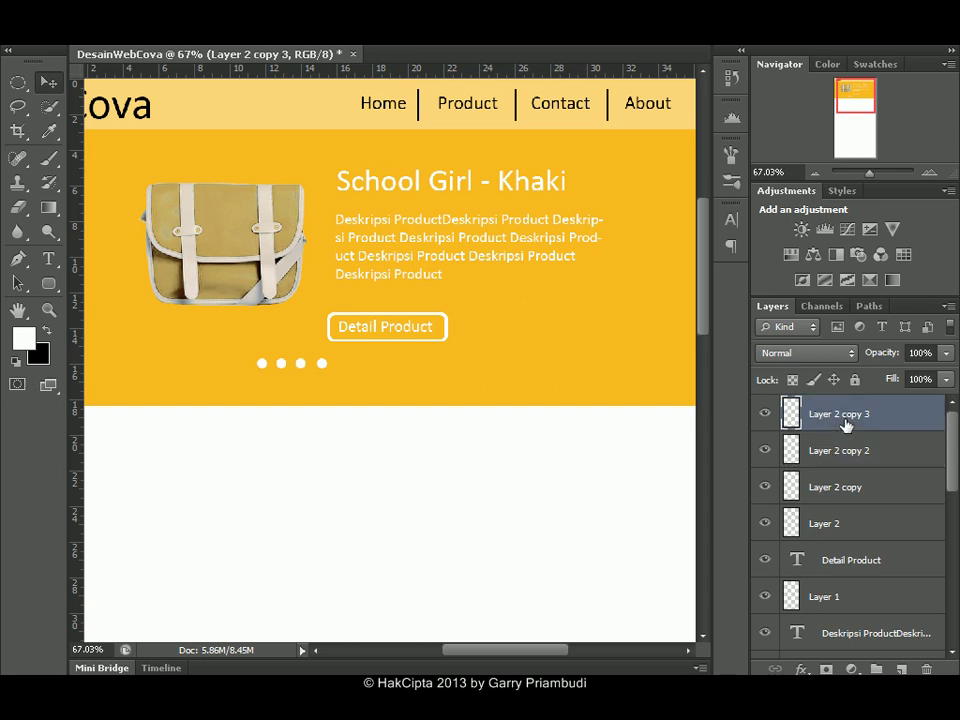
left_click(795, 489)
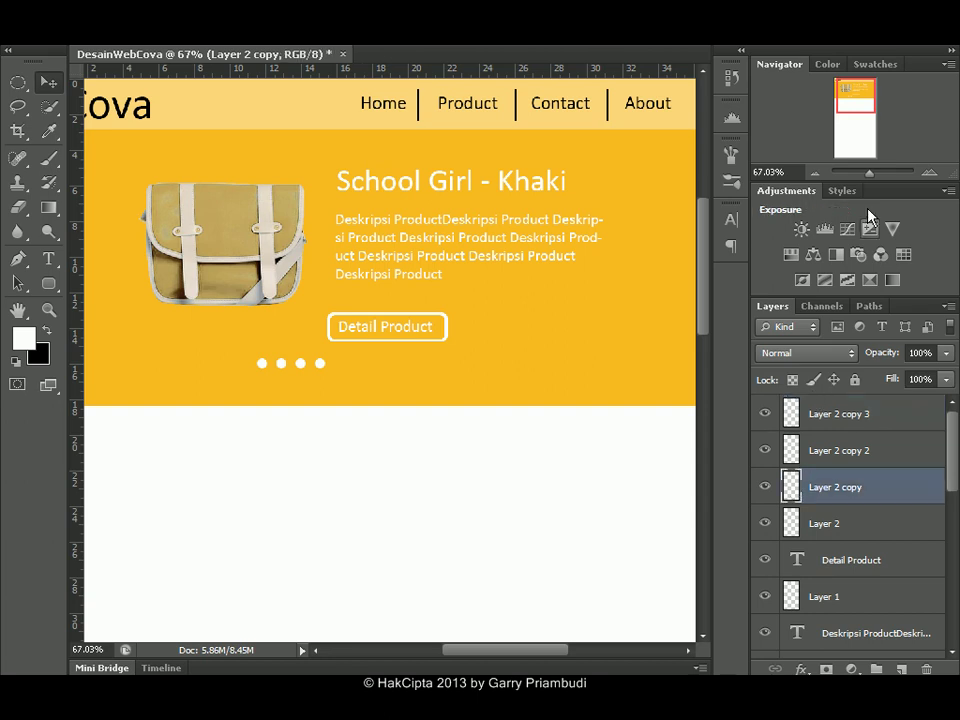
Fill the second dot (Layer 2 copy) with the light yellow sampled from the header and set its layer opacity to 80%.
left_click_drag(869, 174, 872, 176)
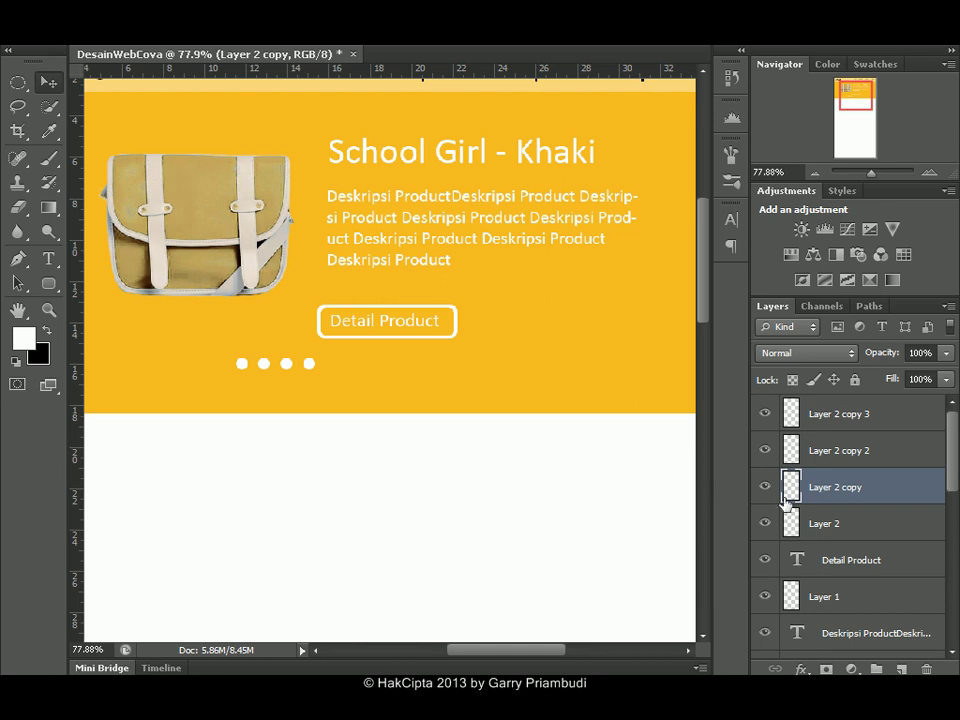
double_click(791, 489)
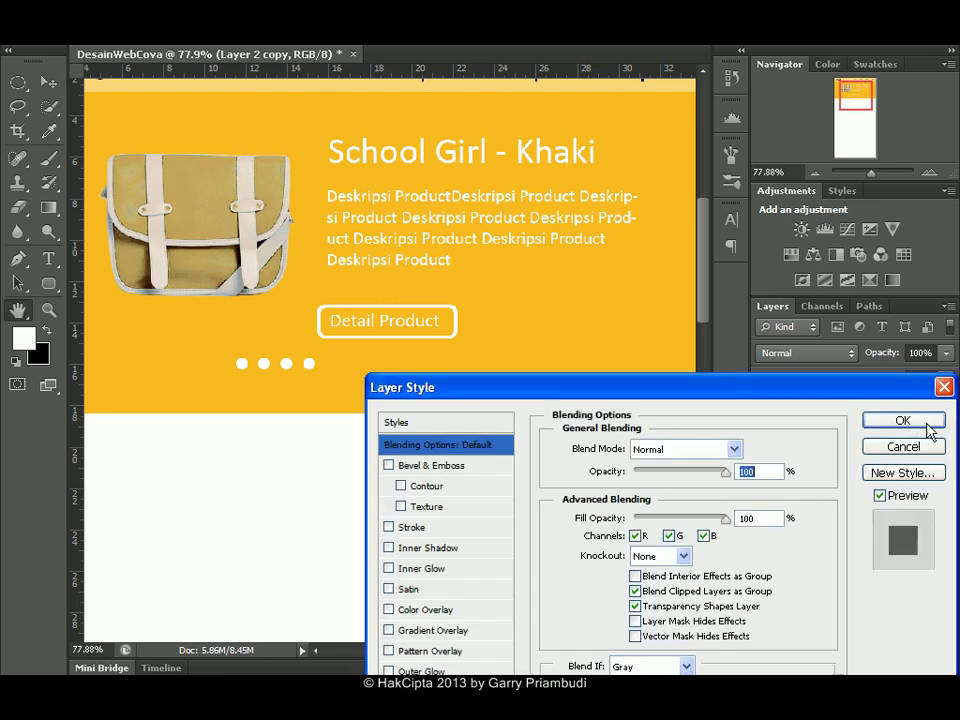
left_click(920, 449)
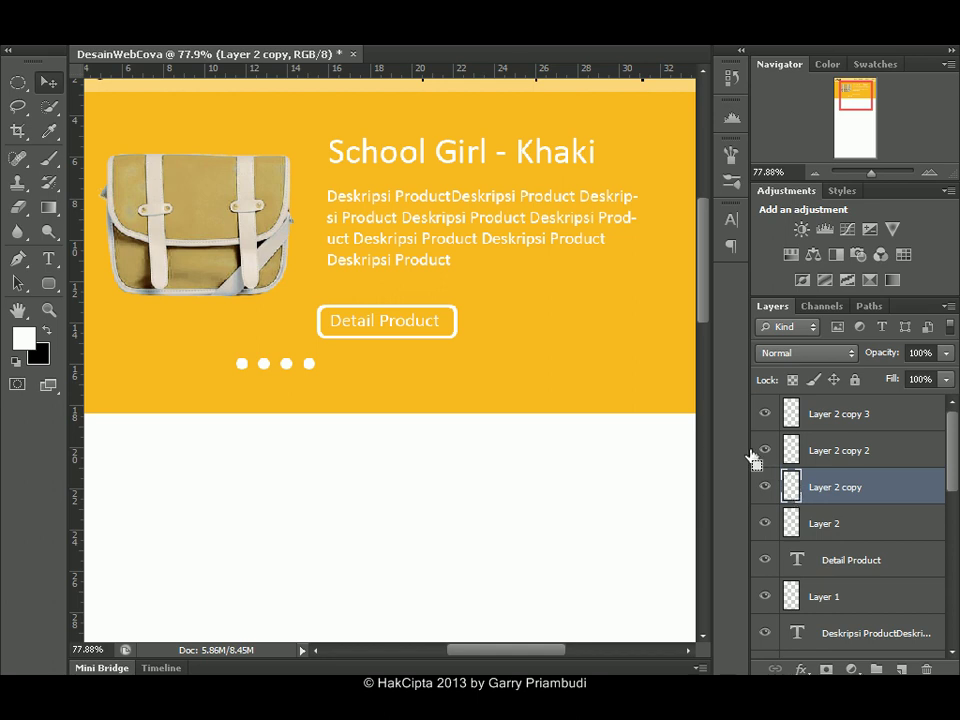
left_click(50, 134)
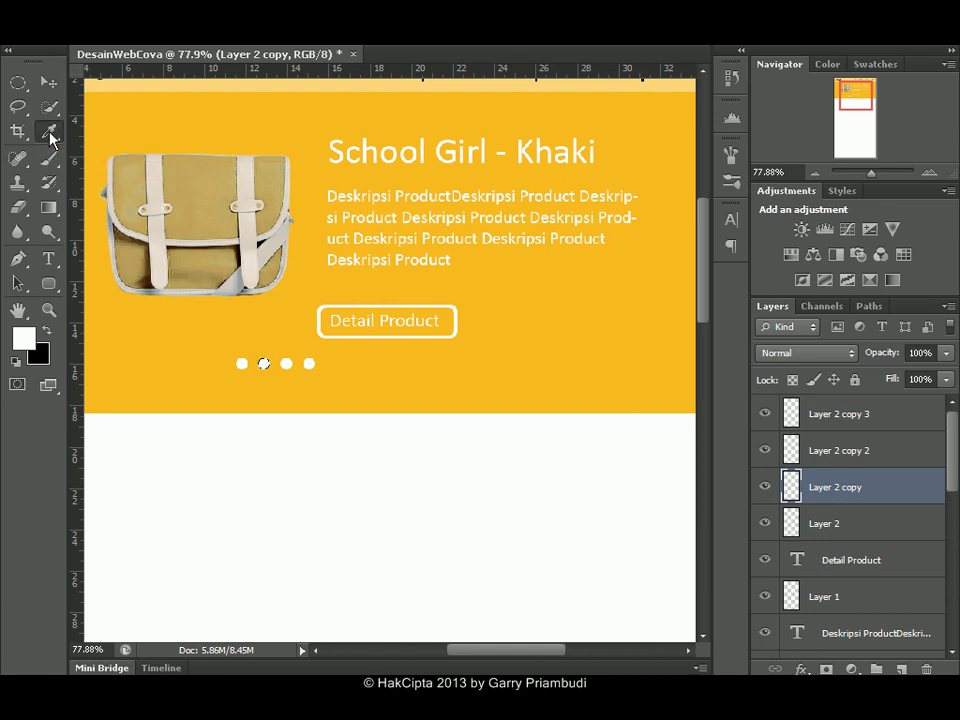
left_click(294, 85)
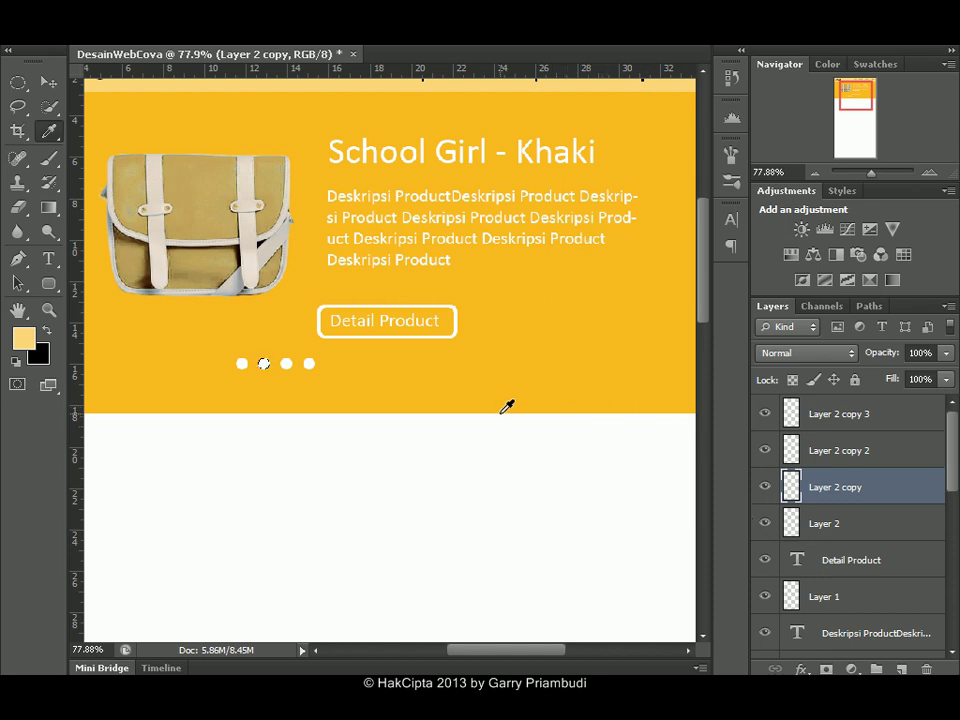
left_click(48, 158)
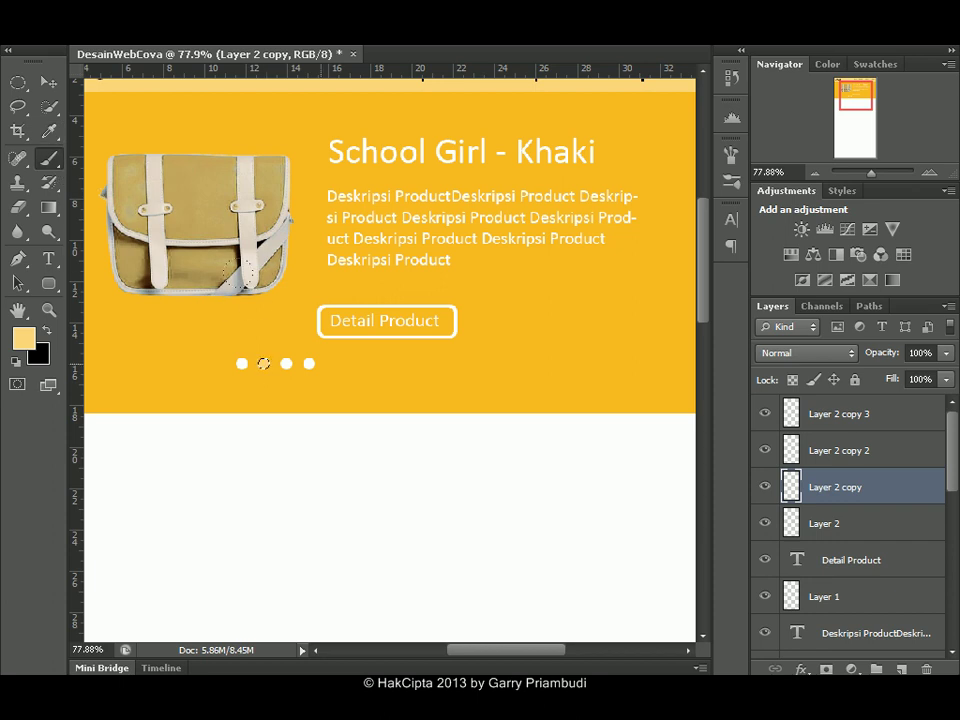
key("alt+BackSpace")
left_click(946, 353)
left_click_drag(945, 374, 933, 380)
Move all four dots together to the right and slightly down, placing them beneath the Detail Product button.
left_click_drag(870, 175, 867, 172)
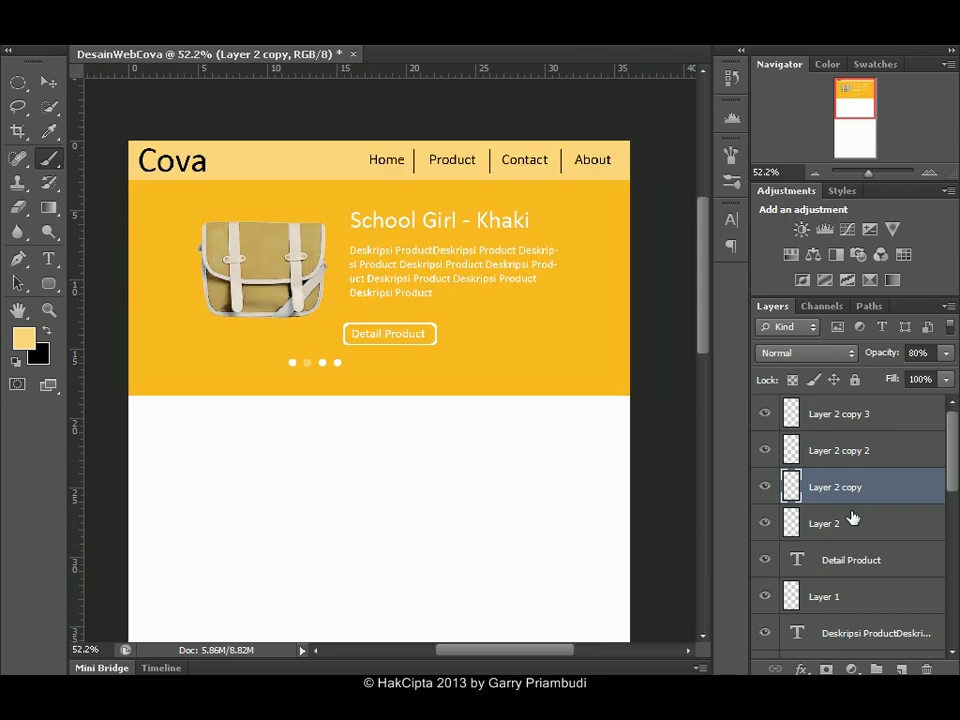
key("alt+bracketleft")
left_click(855, 420, "shift")
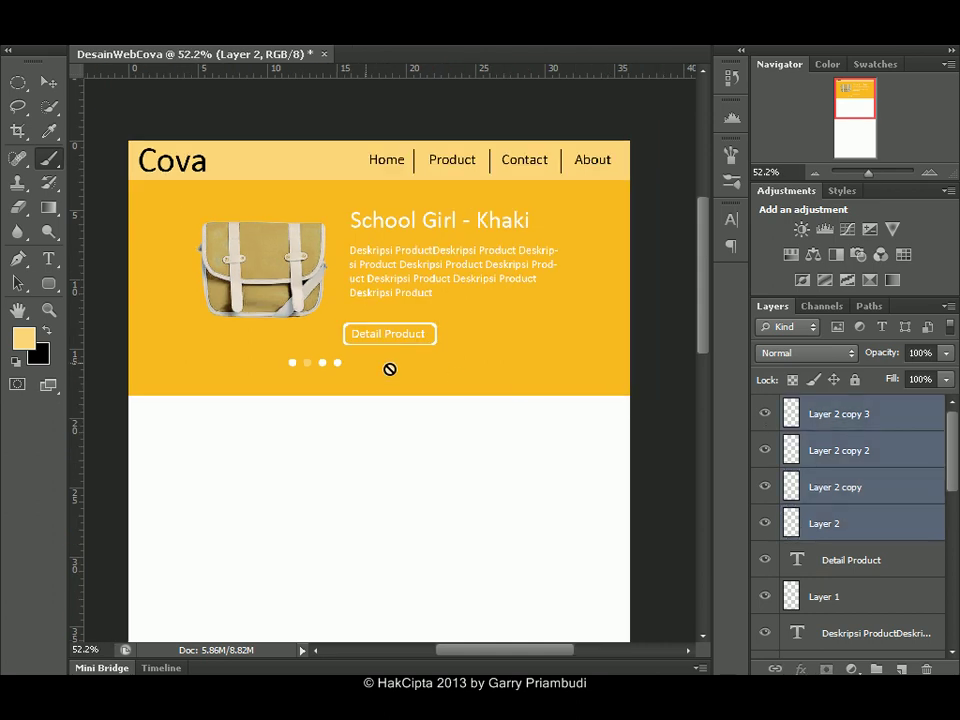
left_click_drag(320, 362, 380, 372)
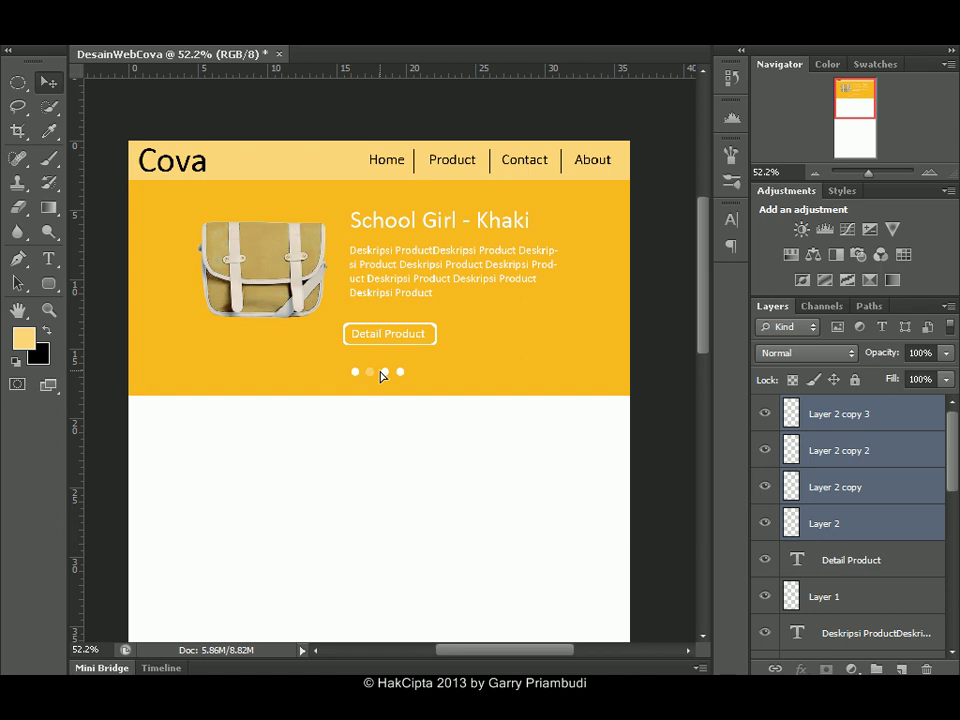
Nudge the Detail Product text and its rounded outline together slightly right and up, closer to the description.
left_click(853, 572)
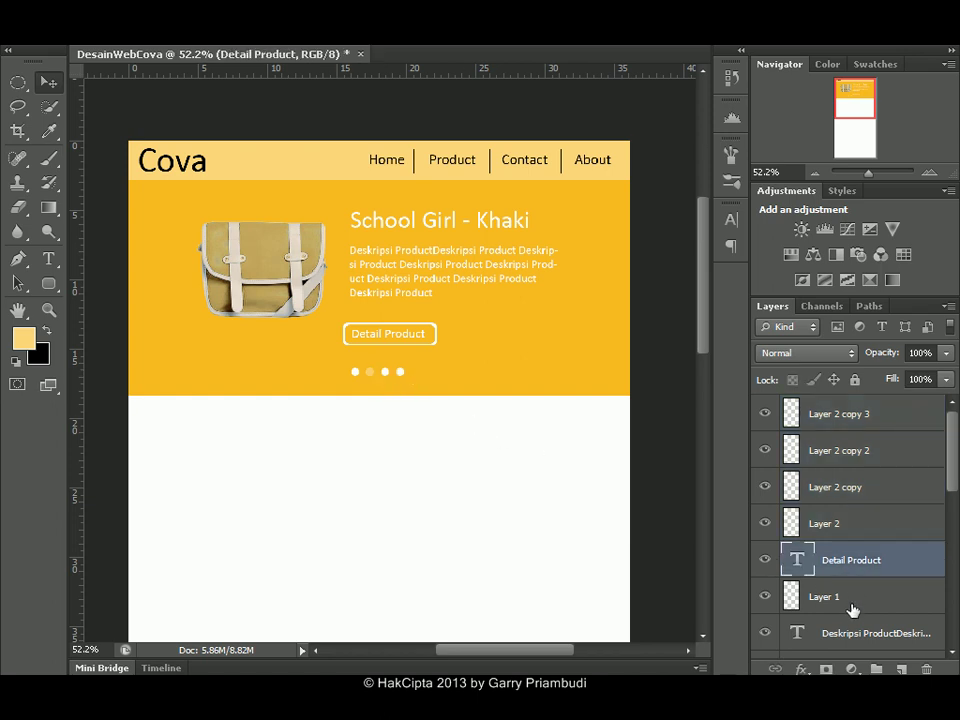
left_click(853, 600, "shift")
left_click_drag(527, 403, 528, 400)
key("Right")
key("Right")
key("Right")
key("Right")
key("Right")
key("Right")
key("Right")
key("Right")
key("Right")
key("Right")
key("Right")
key("Right")
key("Right")
key("Up")
key("Up")
key("Up")
key("Up")
key("Up")
key("Up")
key("Right")
key("Right")
key("Right")
key("Right")
key("Right")
key("Right")
key("Right")
key("Right")
key("Right")
key("Right")
key("Right")
key("Up")
key("Up")
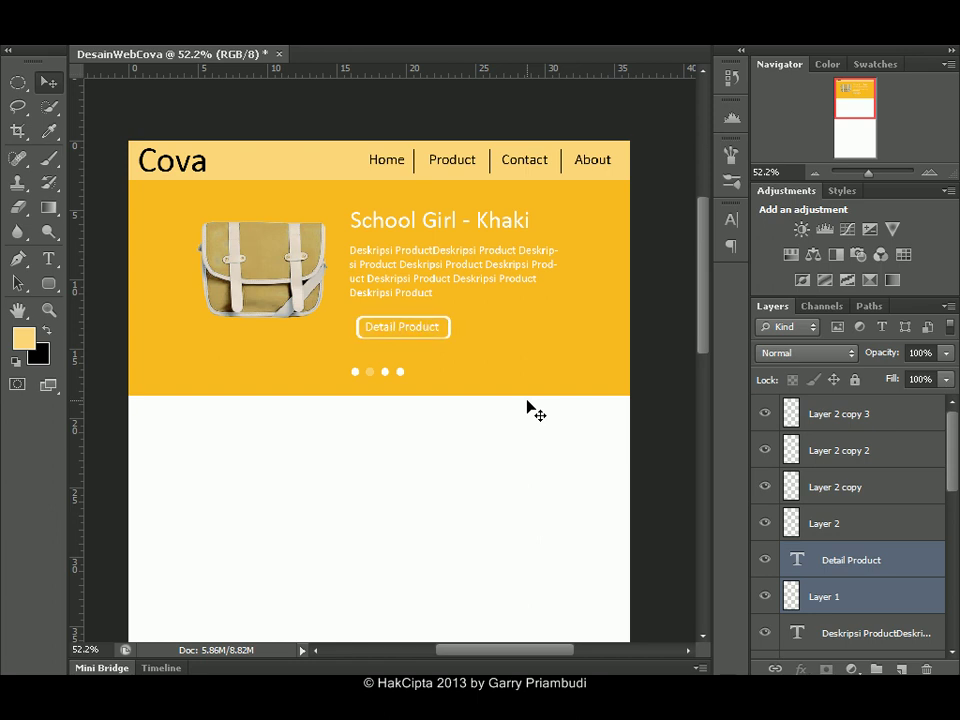
key("Right")
key("Right")
key("Up")
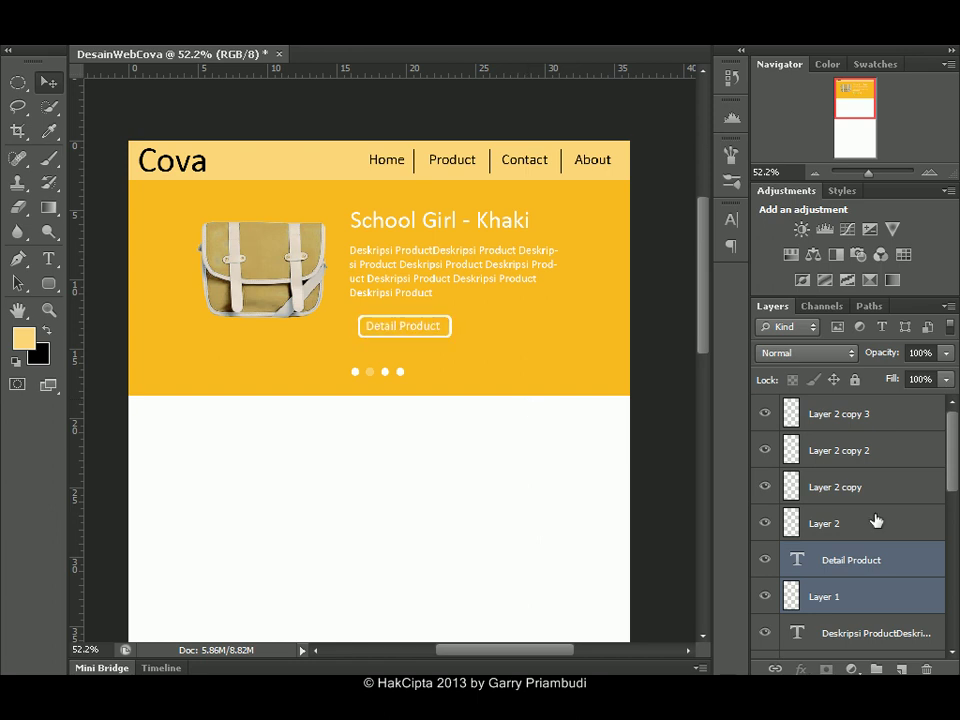
Nudge the four dot layers together slightly right and up beneath the button.
left_click(874, 528)
left_click(868, 423, "shift")
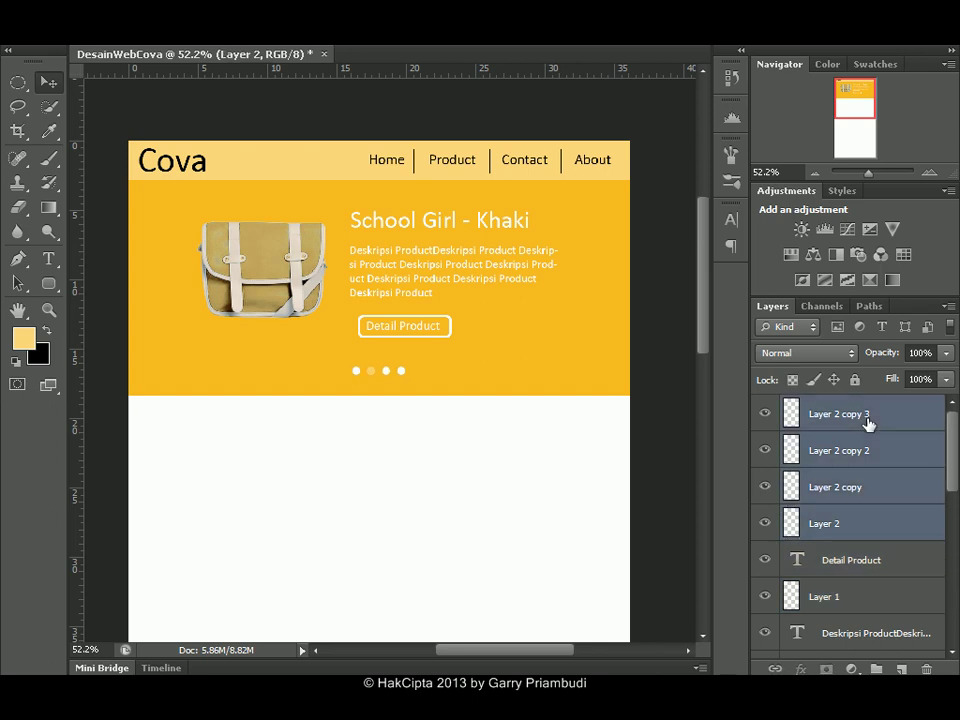
key("Right")
key("Up")
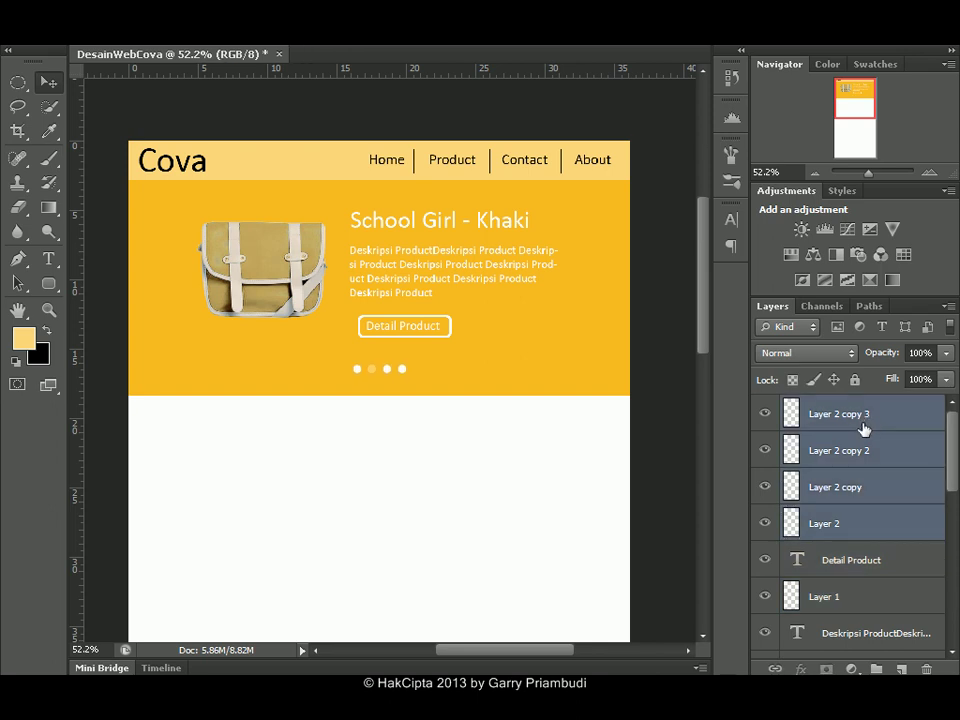
Create a layer group and put all banner content layers in it, from Layer 2 copy 3 down to bag layer 1.
left_click(842, 422)
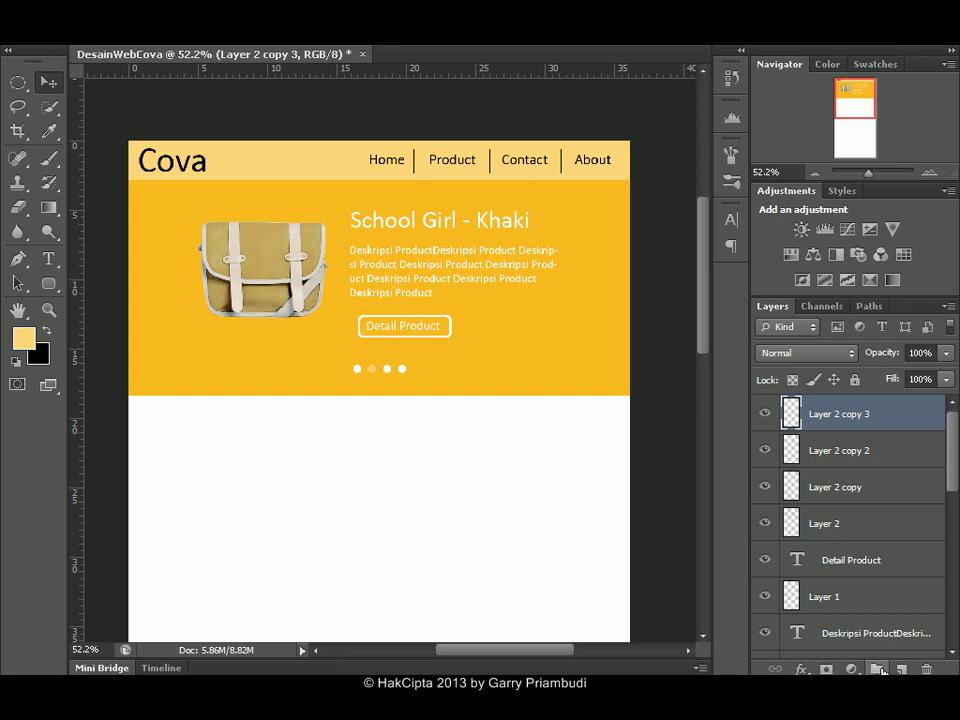
key("ctrl+g")
left_click(847, 440)
left_click_drag(952, 412, 945, 501)
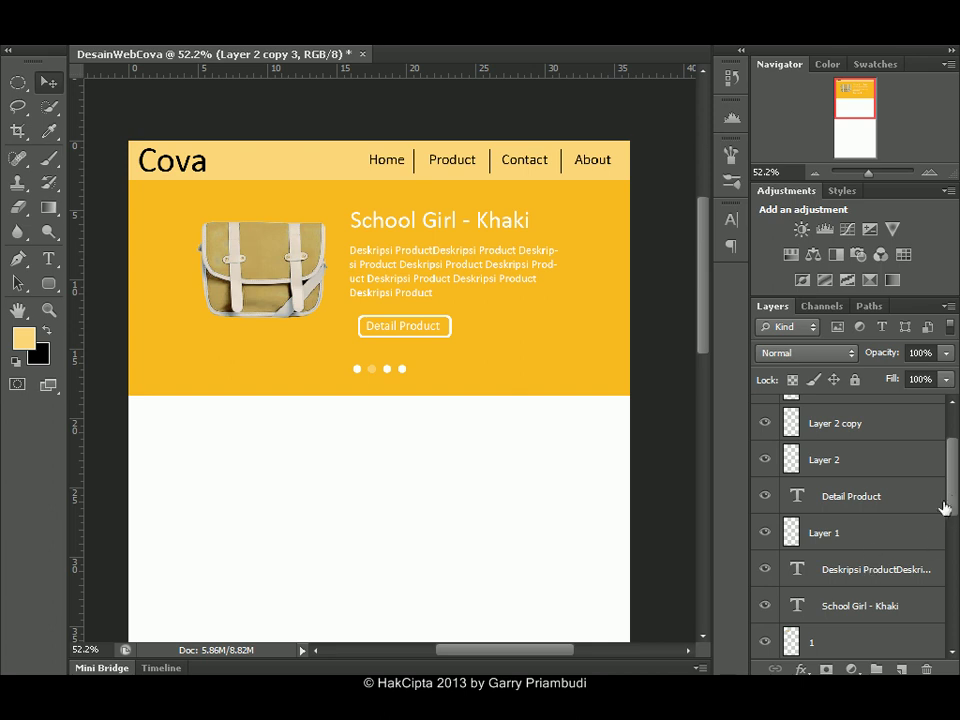
scroll(945, 510, "down", 2)
left_click(835, 597, "shift")
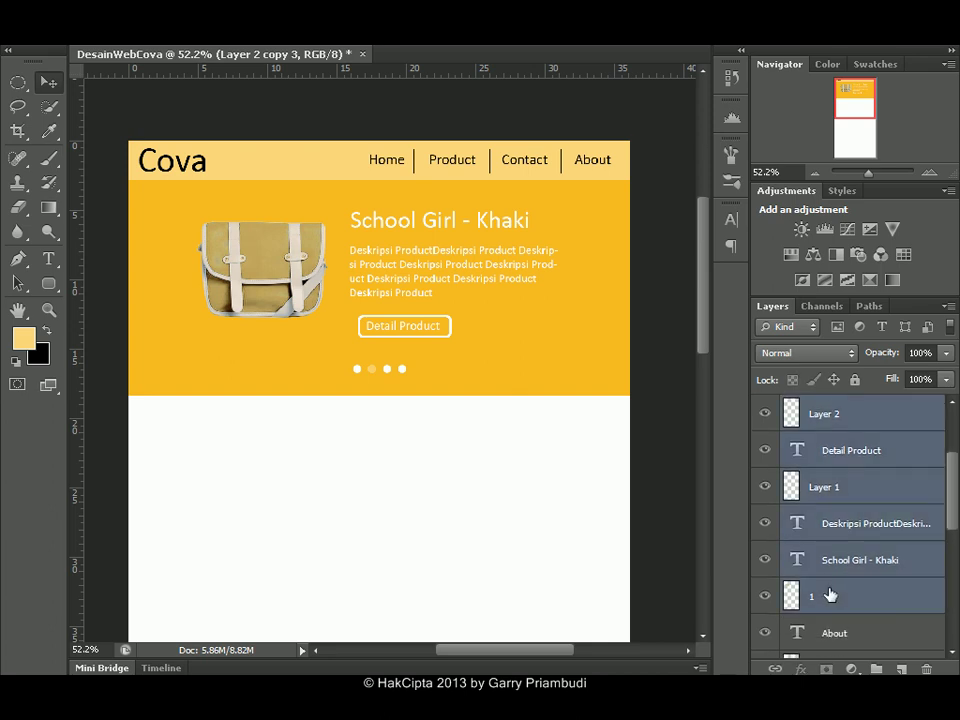
left_click_drag(953, 512, 953, 455)
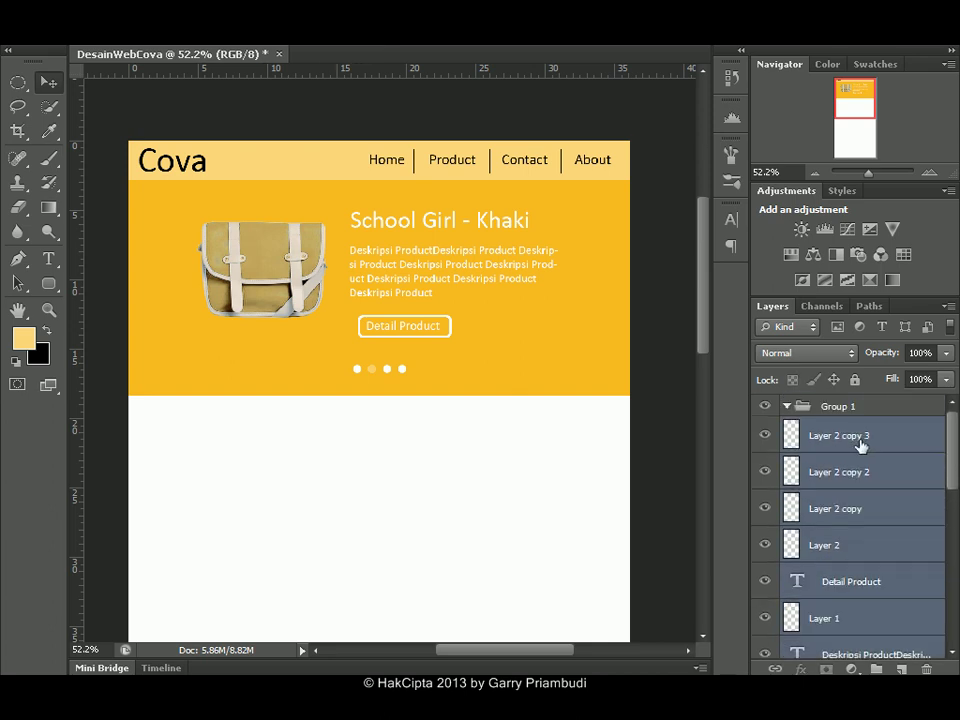
left_click_drag(848, 440, 838, 409)
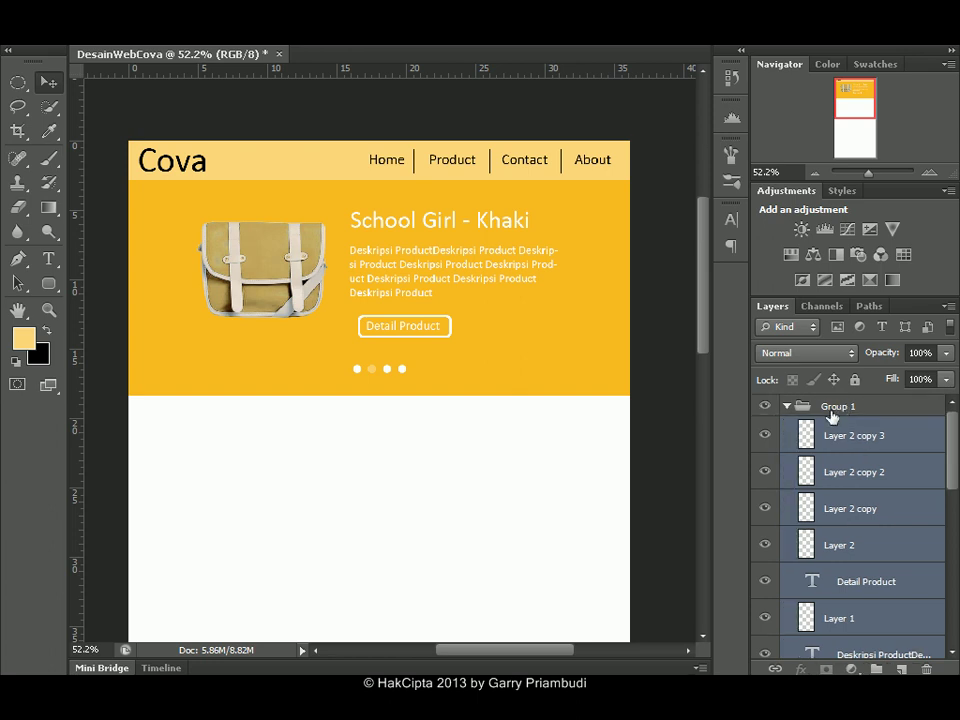
Rename the new group SlideShow and nudge its content slightly upward.
double_click(838, 407)
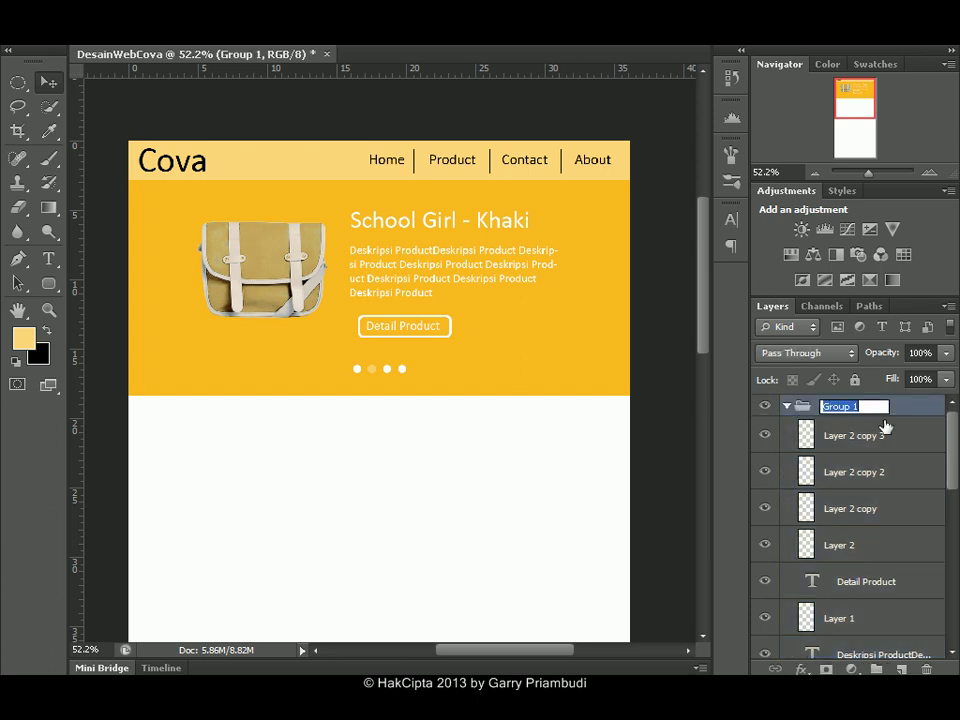
type("SlideSH")
left_click(868, 433)
left_click(788, 407)
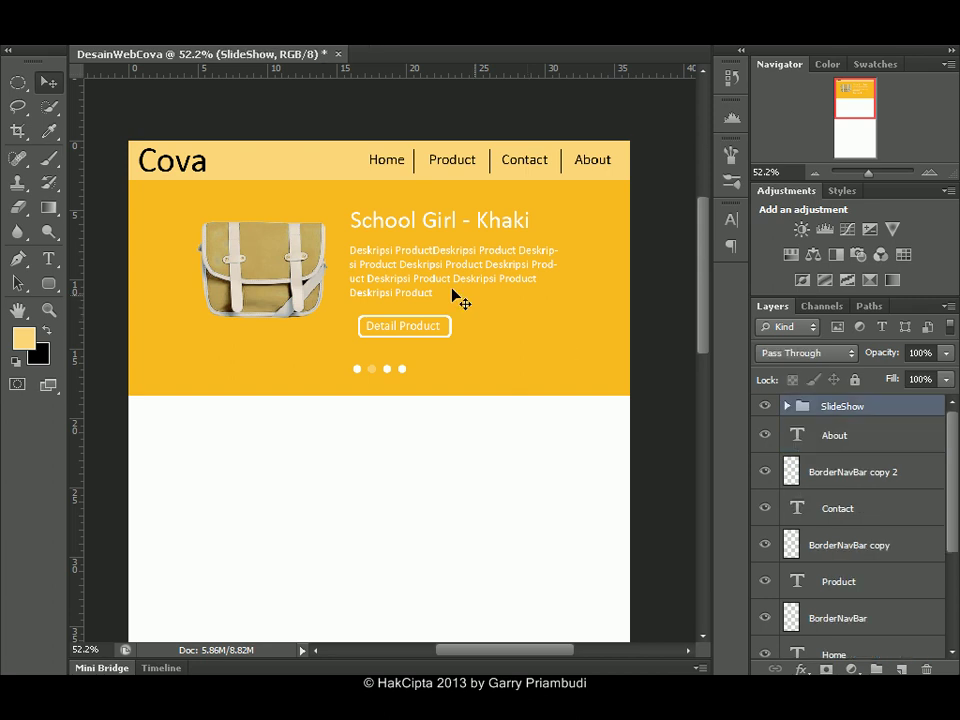
key("Up")
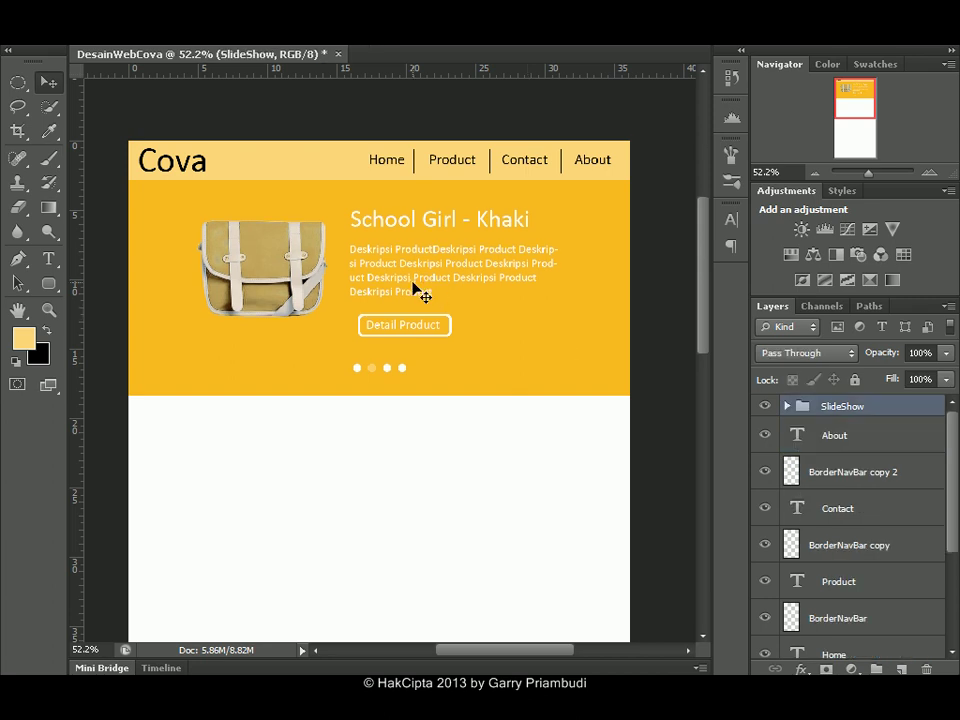
key("Up")
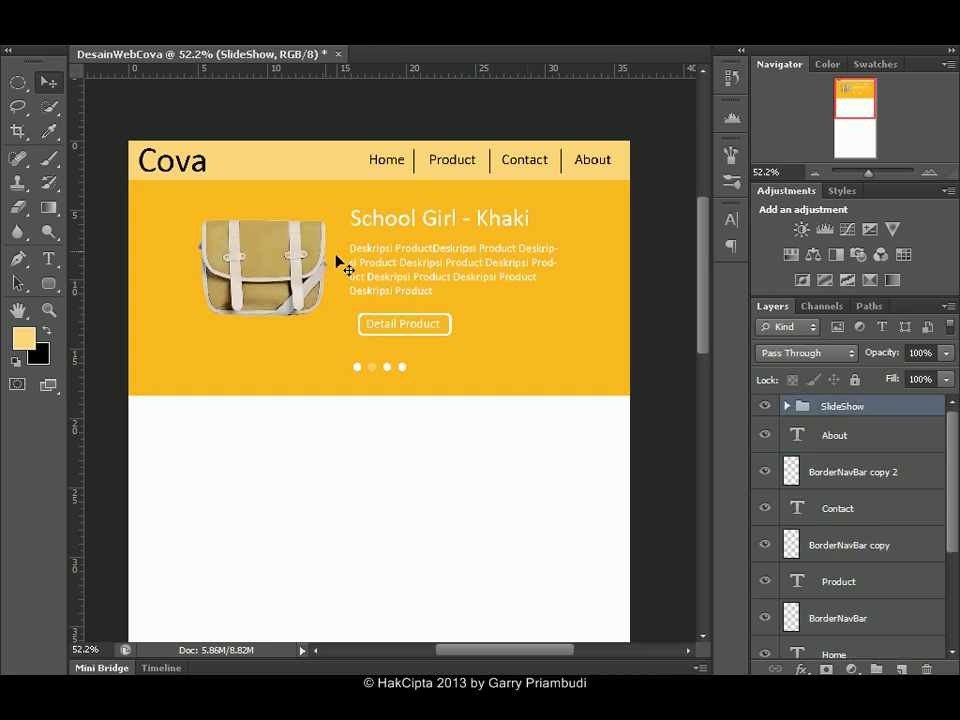
Draw a small light yellow filled rectangle on a new layer, directly below the banner near the page's left edge.
left_click_drag(855, 96, 853, 101)
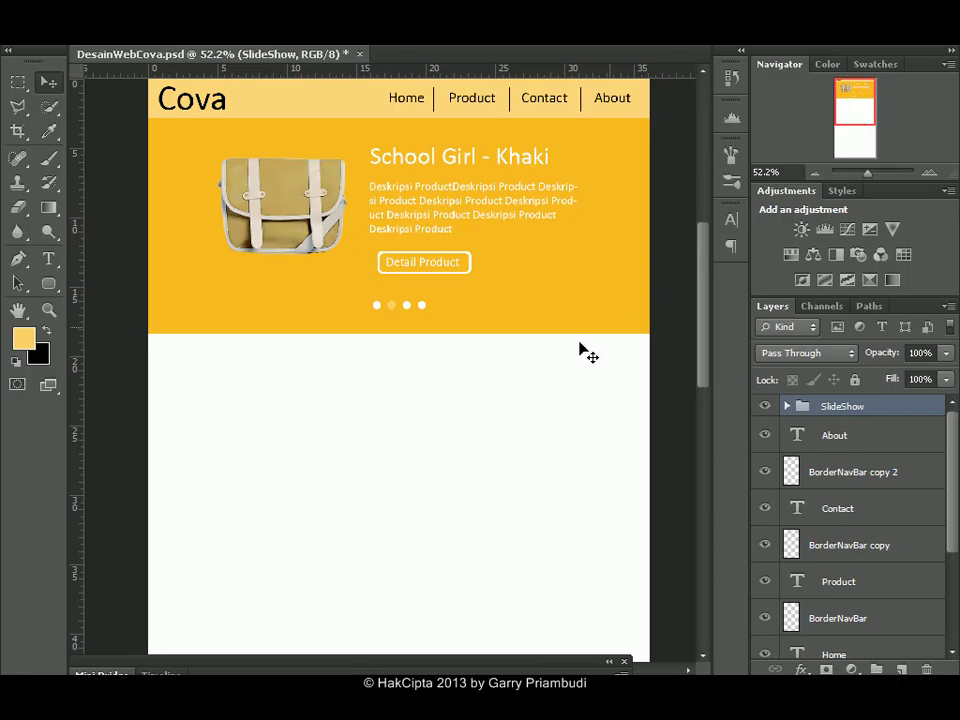
left_click_drag(867, 178, 870, 178)
left_click_drag(845, 102, 842, 101)
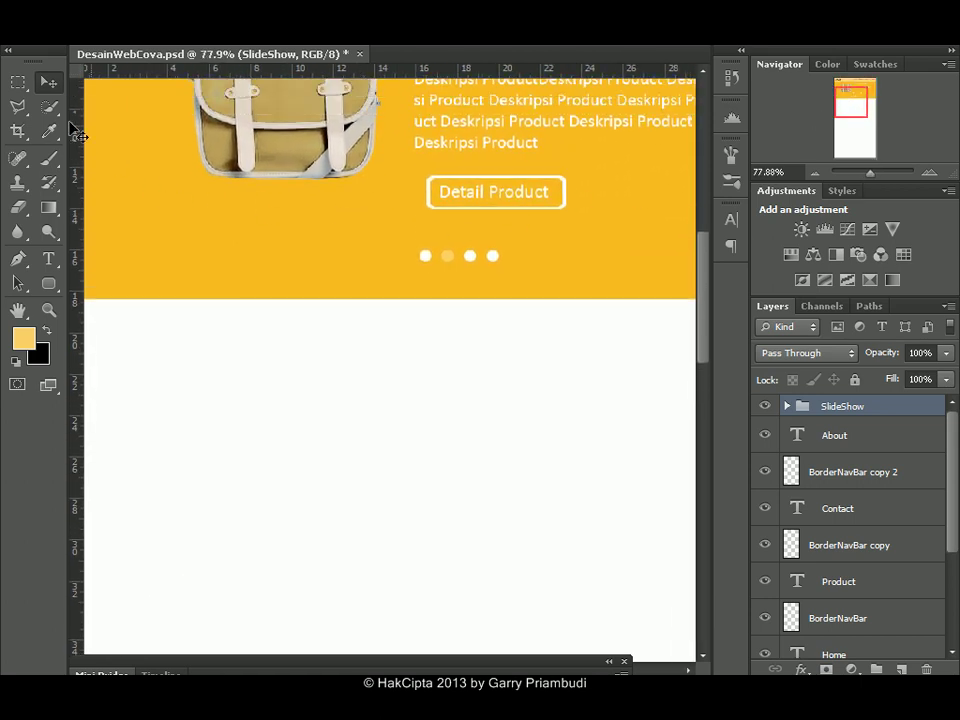
left_click(17, 81)
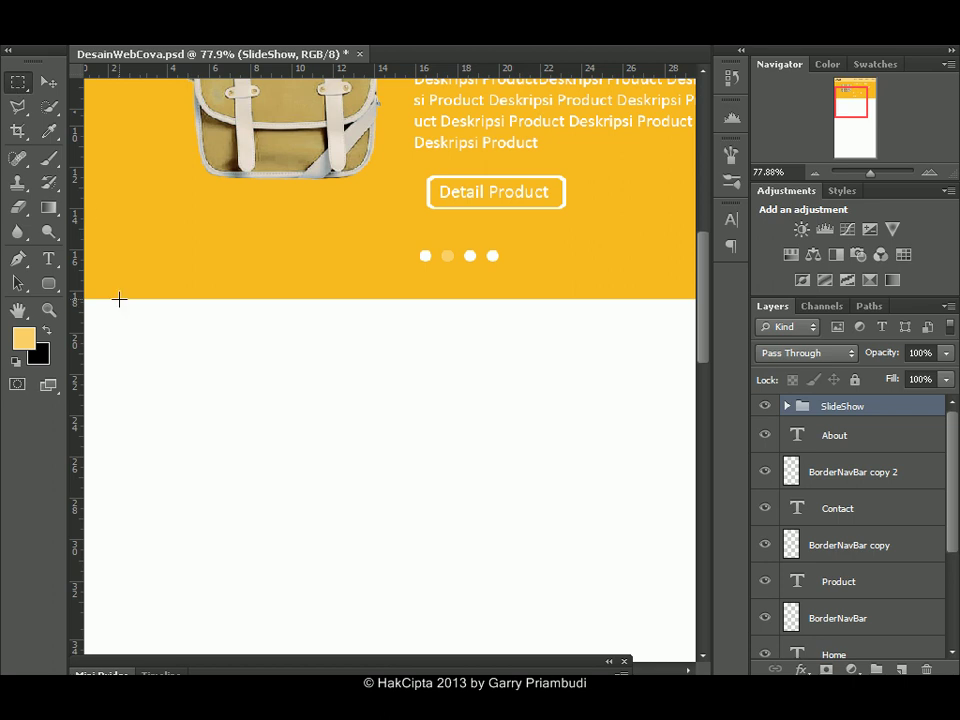
left_click_drag(119, 299, 281, 329)
key("ctrl+d")
key("ctrl+shift+alt+n")
key("ctrl+shift+d")
key("b")
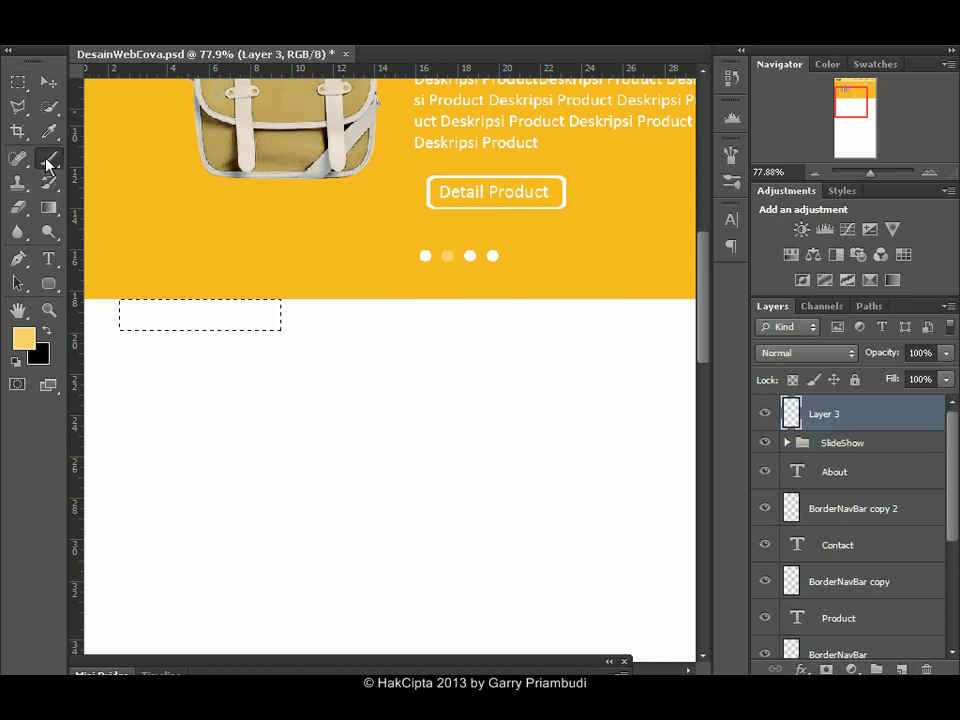
key("alt+BackSpace")
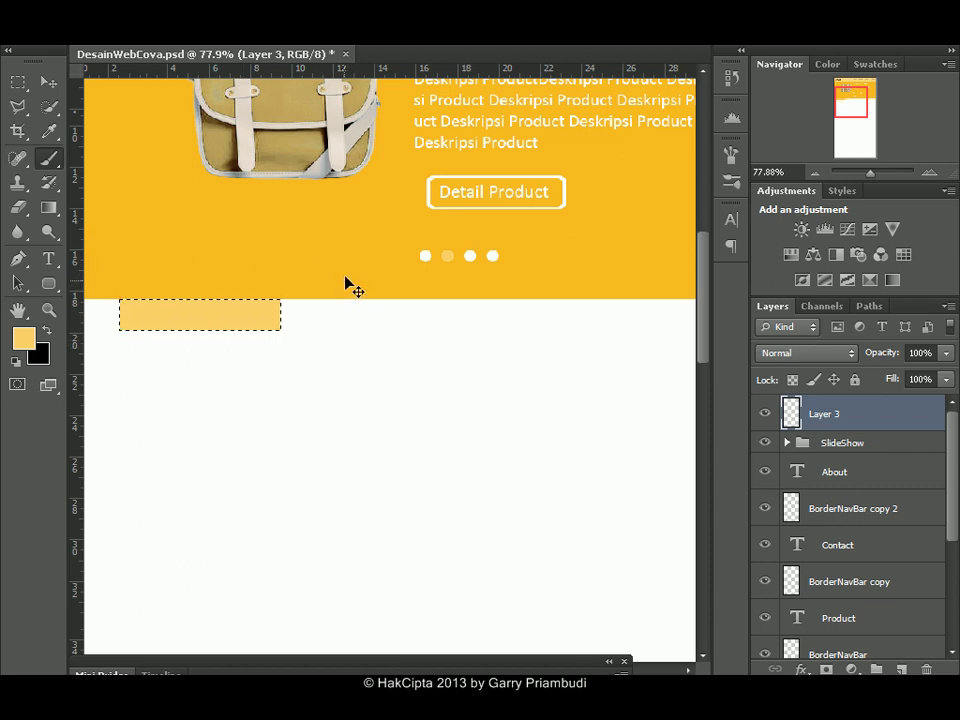
key("ctrl+d")
Start a text box over the light yellow rectangle below the banner and set its text color to white (ffffff).
left_click_drag(871, 178, 868, 178)
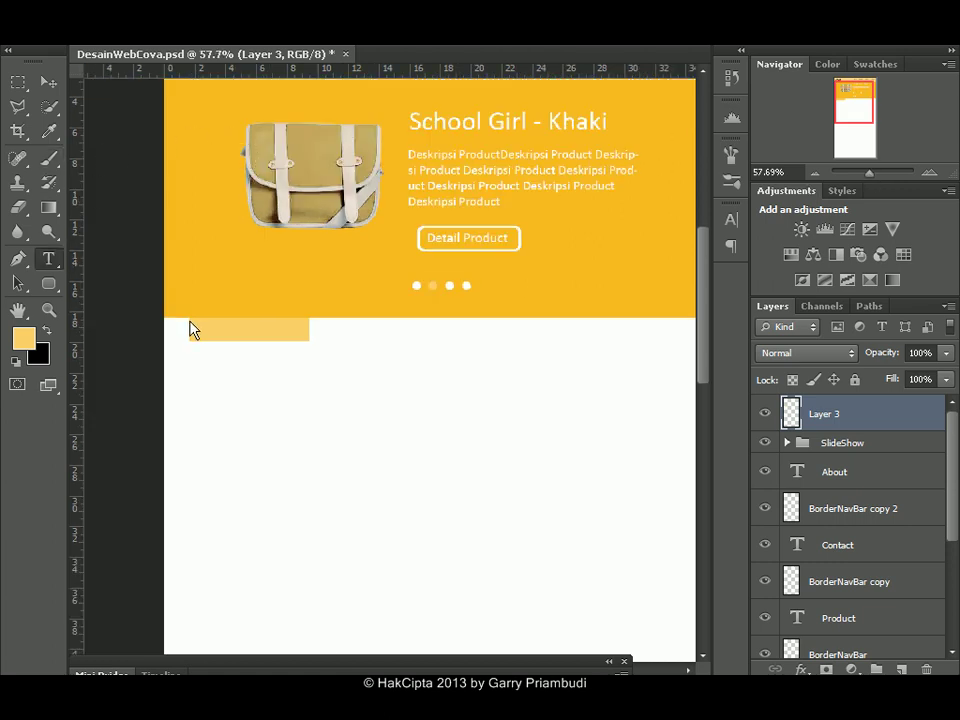
left_click_drag(190, 320, 311, 343)
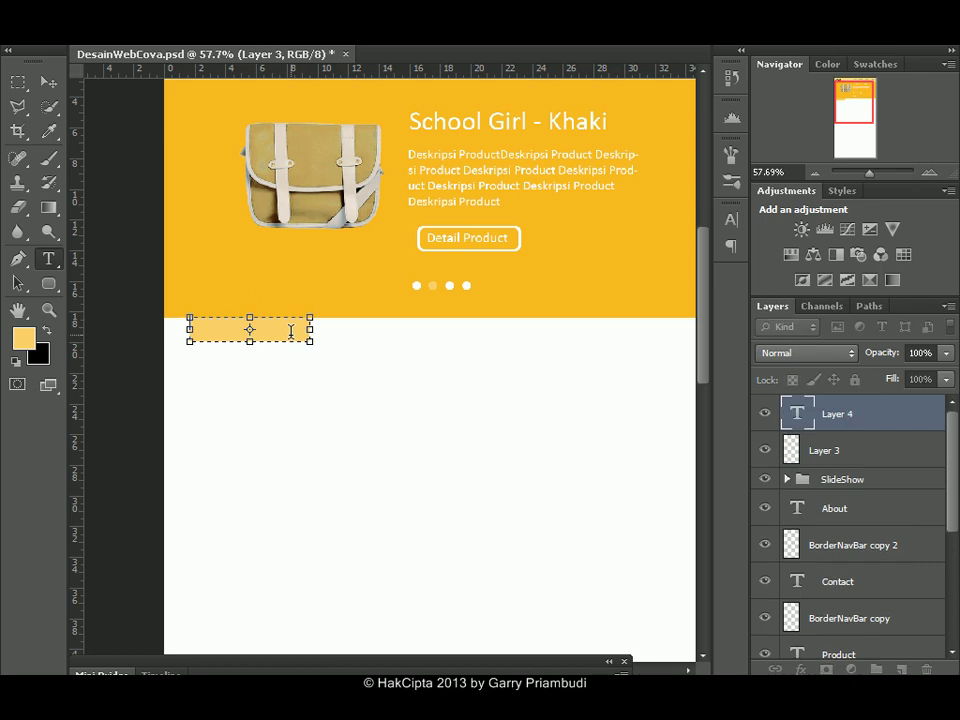
key("ctrl+a")
left_click(625, 38)
left_click(273, 370)
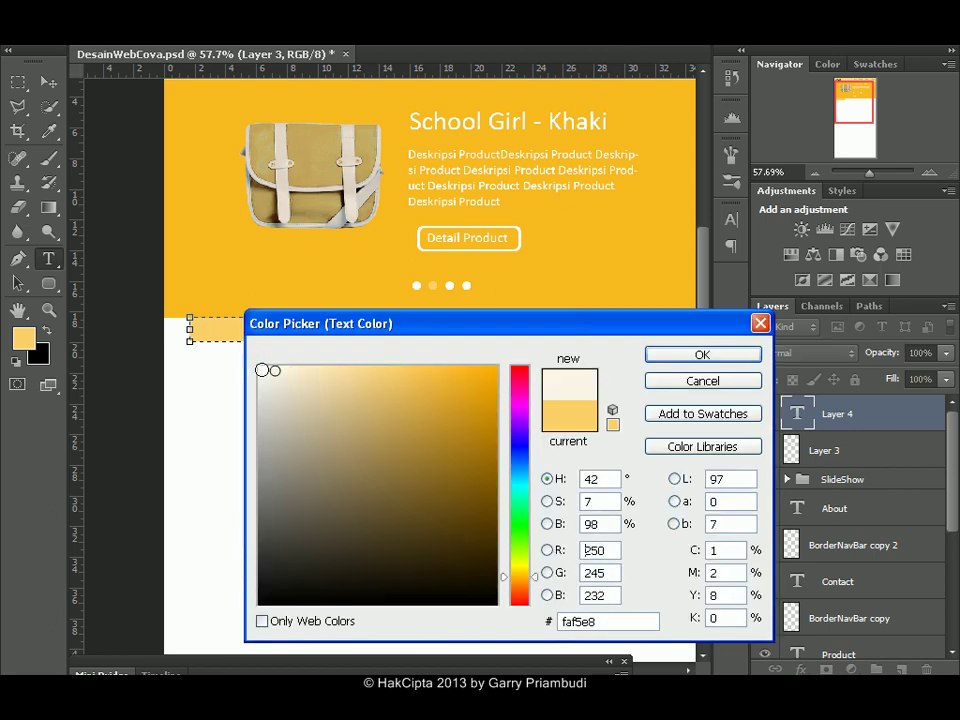
left_click(261, 370)
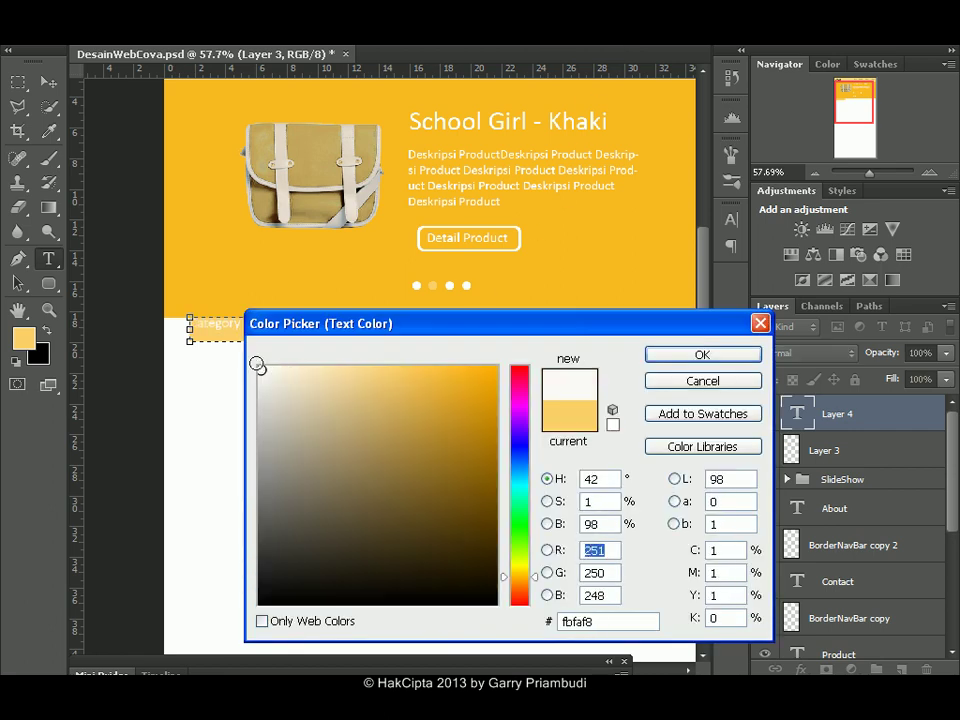
left_click(259, 366)
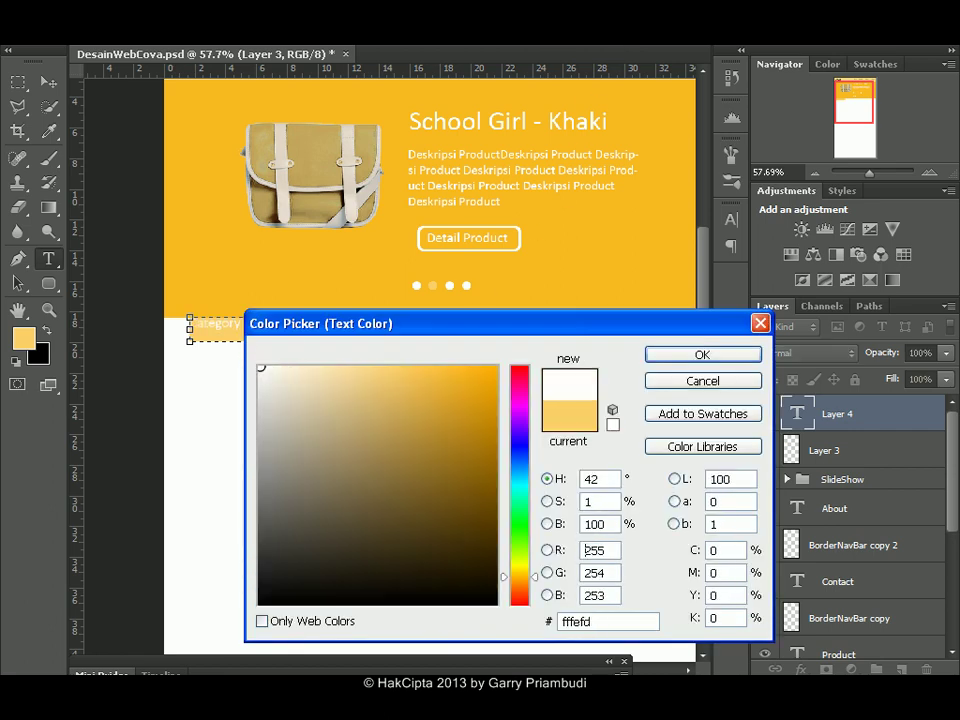
left_click(261, 369)
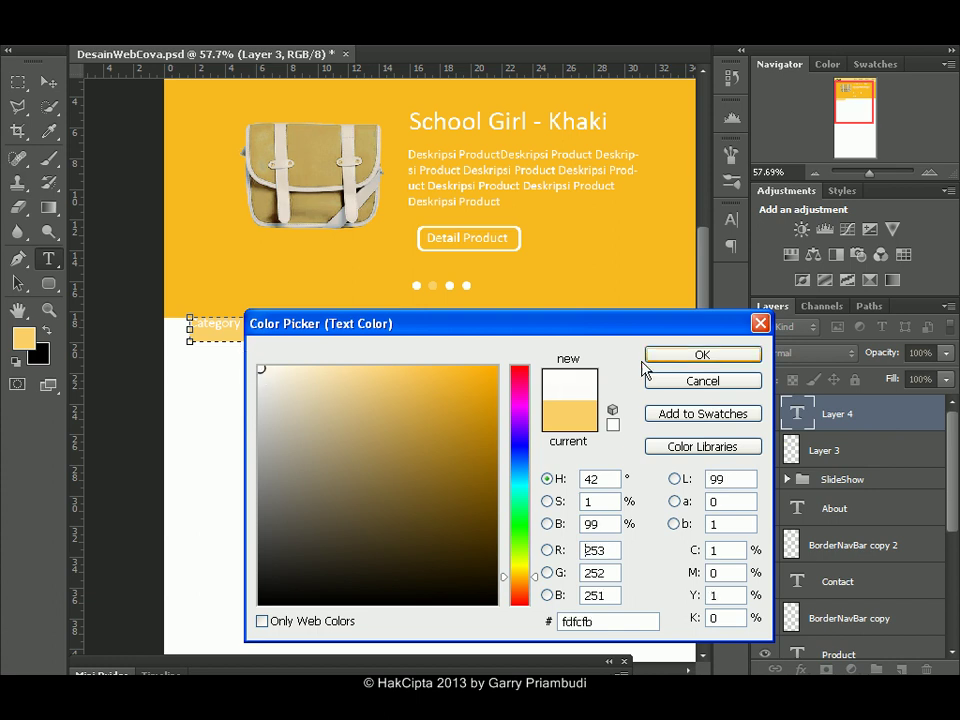
double_click(590, 619)
type("f")
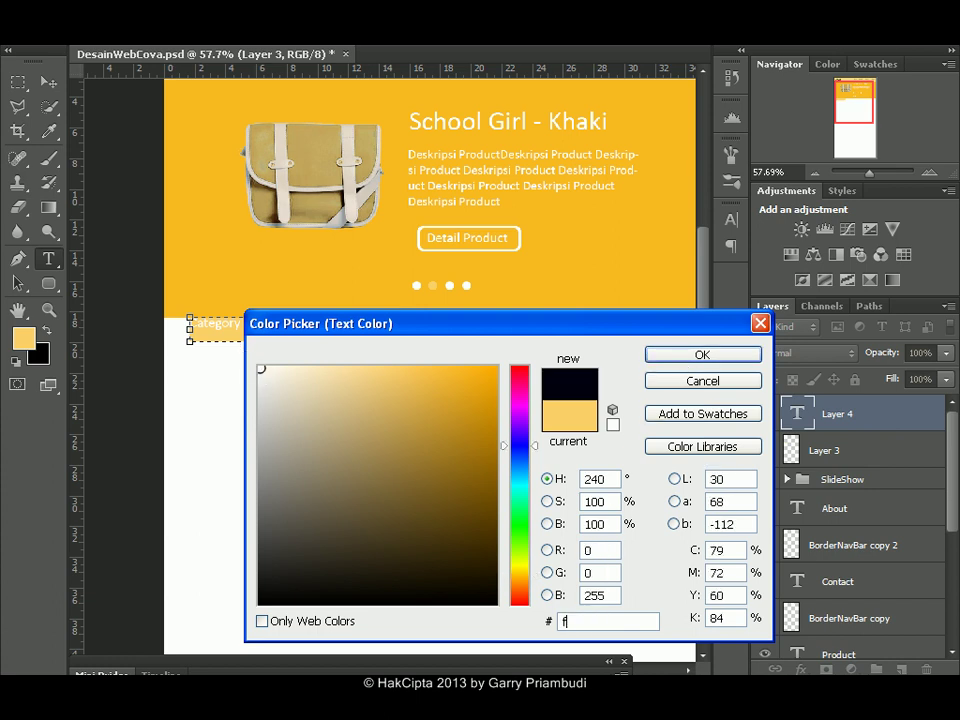
type("fffff")
left_click(704, 354)
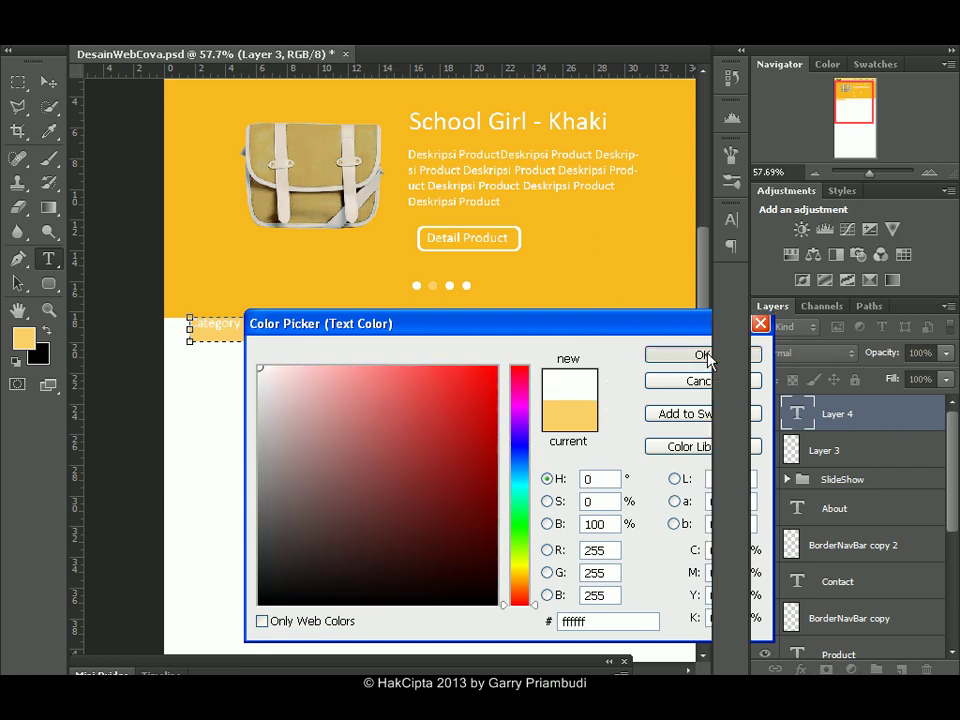
Commit the text "Category POroduct" over the rectangle and delete its text layer.
left_click(270, 320)
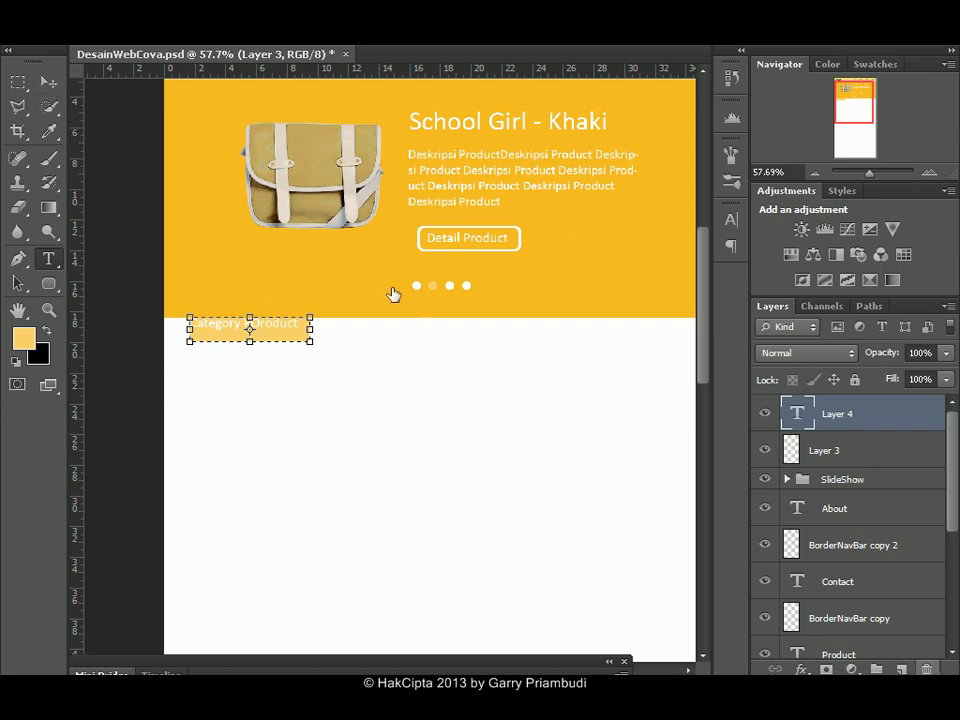
key("ctrl+Return")
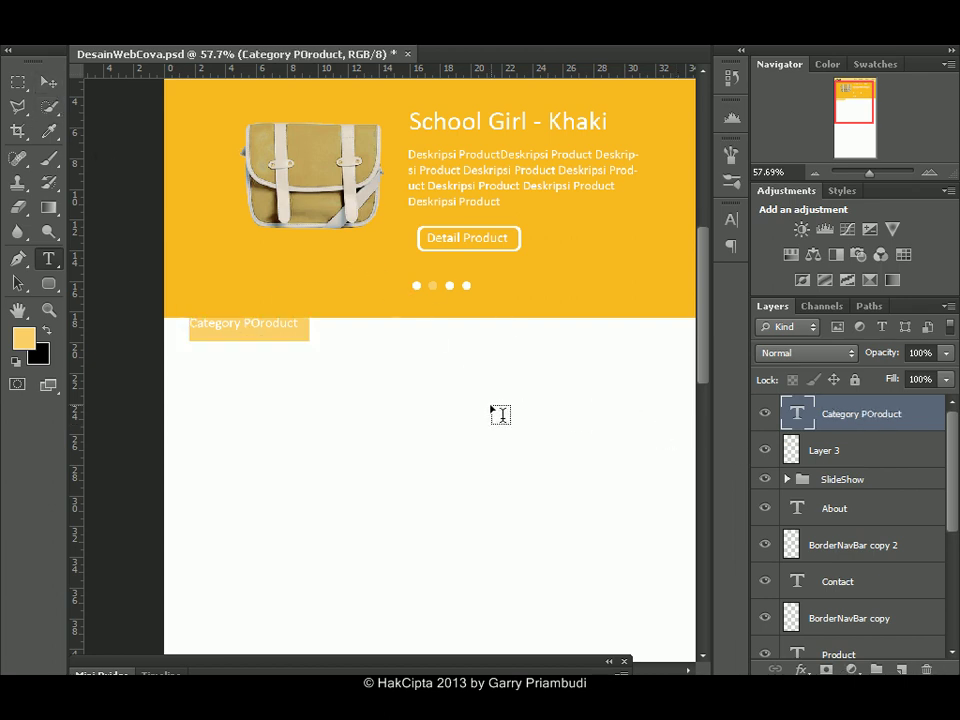
left_click(928, 670)
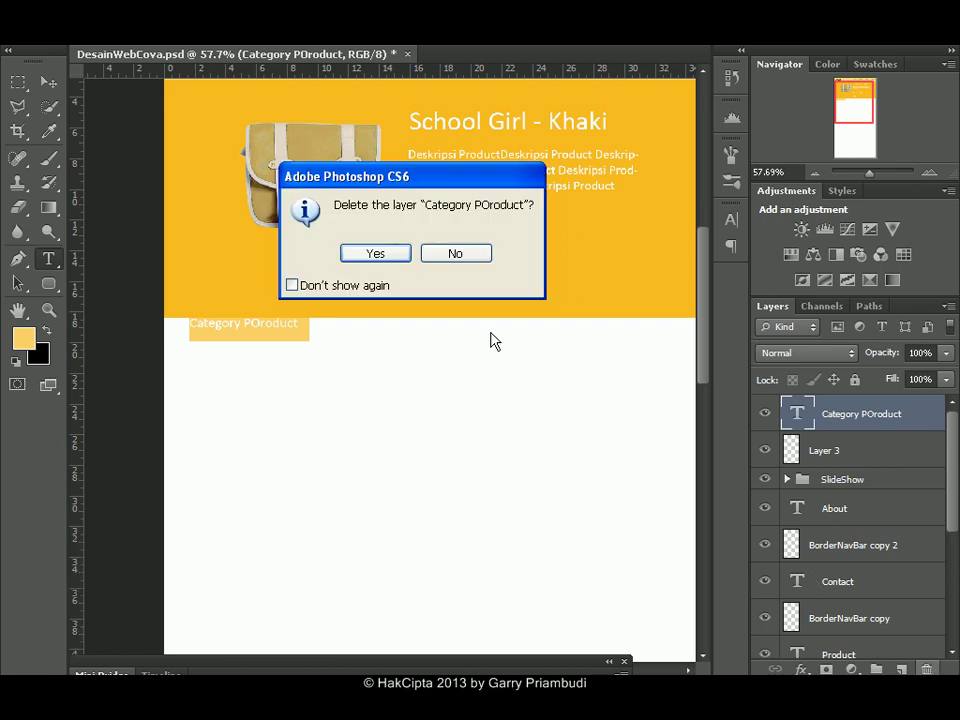
left_click(368, 254)
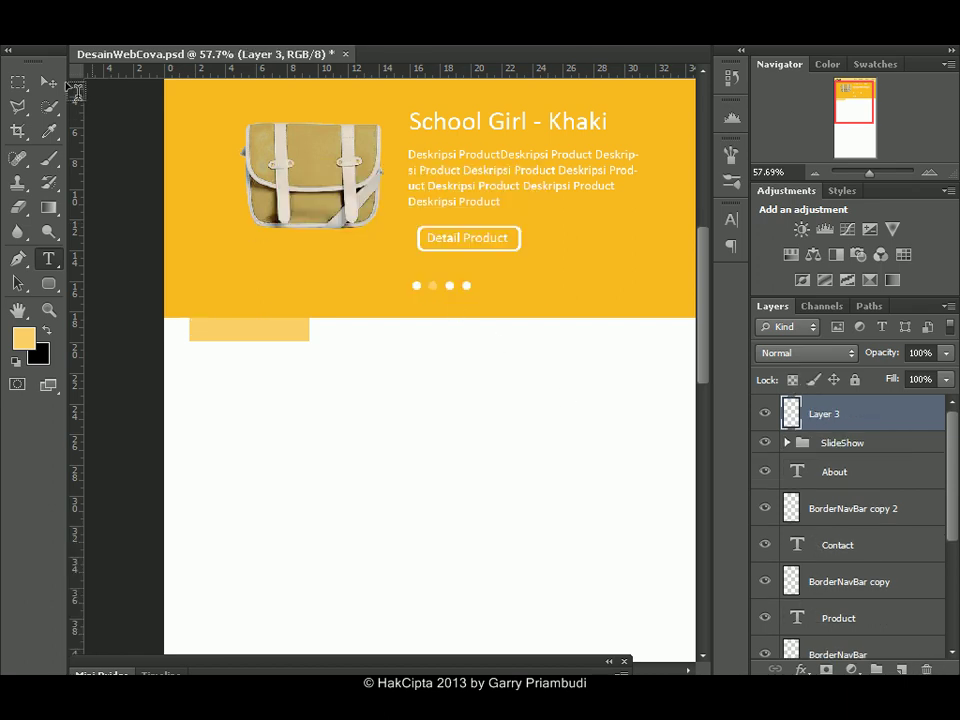
Try to add a Category label in a text box covering the light yellow rectangle.
left_click(18, 82)
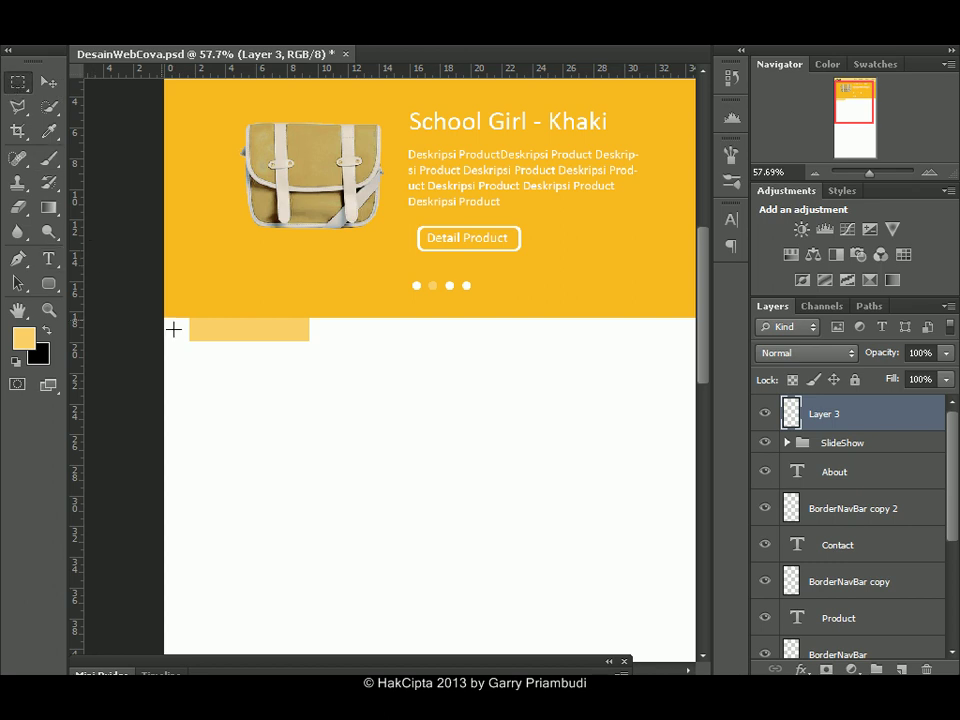
left_click(50, 261)
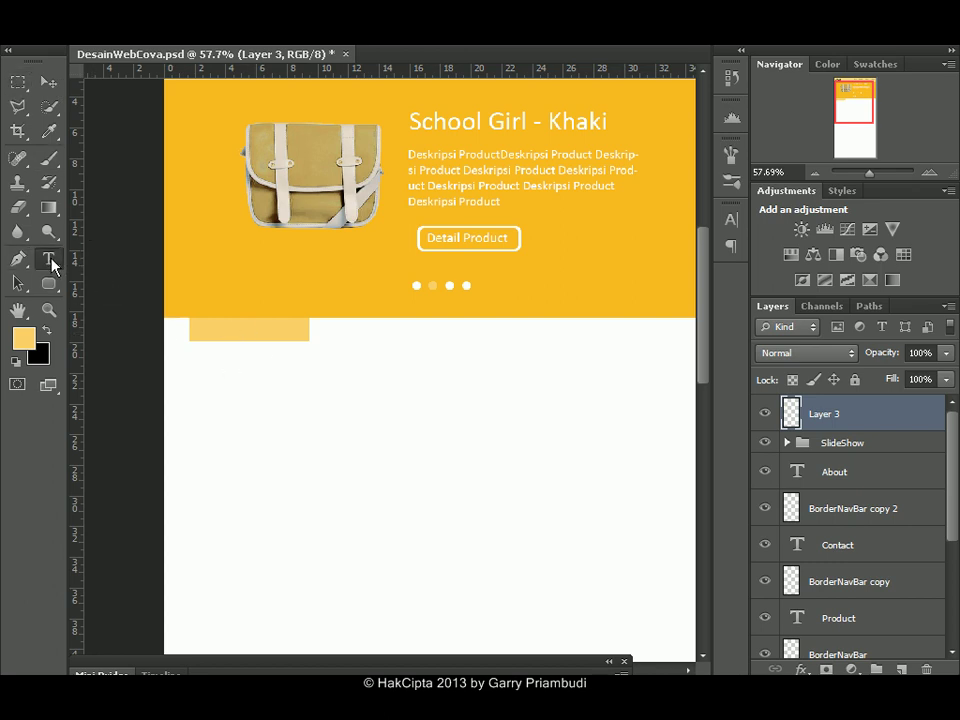
left_click_drag(190, 318, 310, 341)
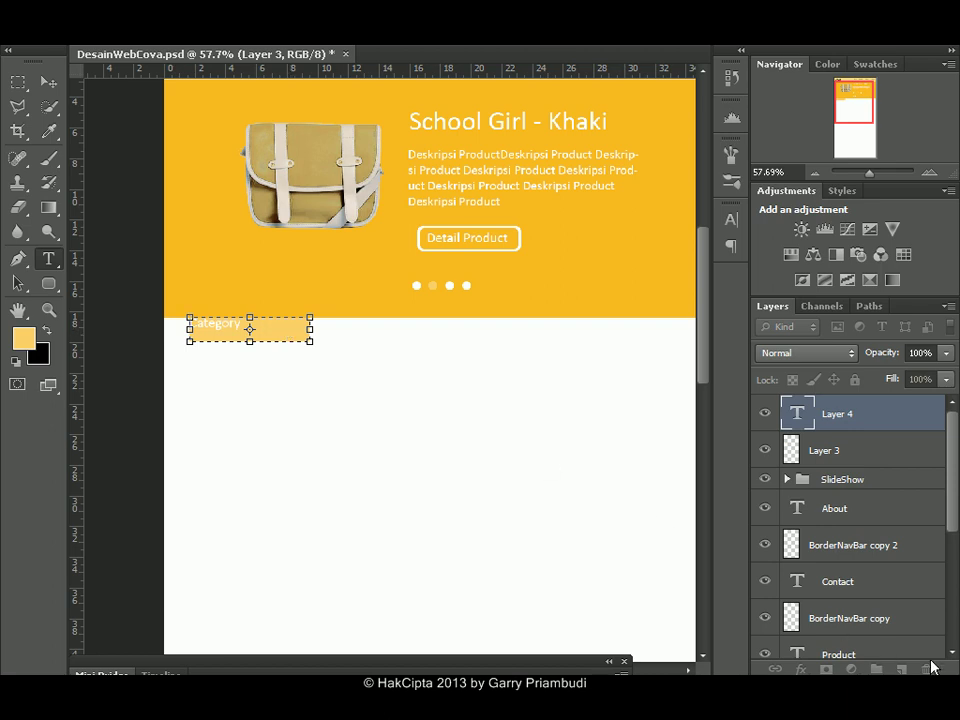
key("Escape")
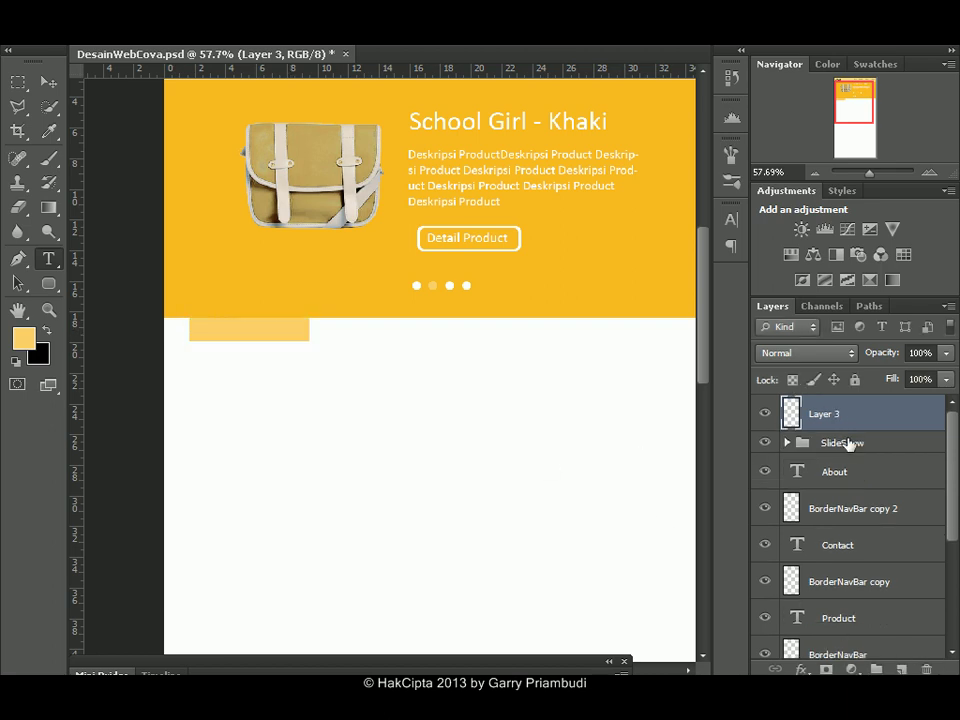
left_click(846, 443)
left_click(842, 418)
left_click(606, 56)
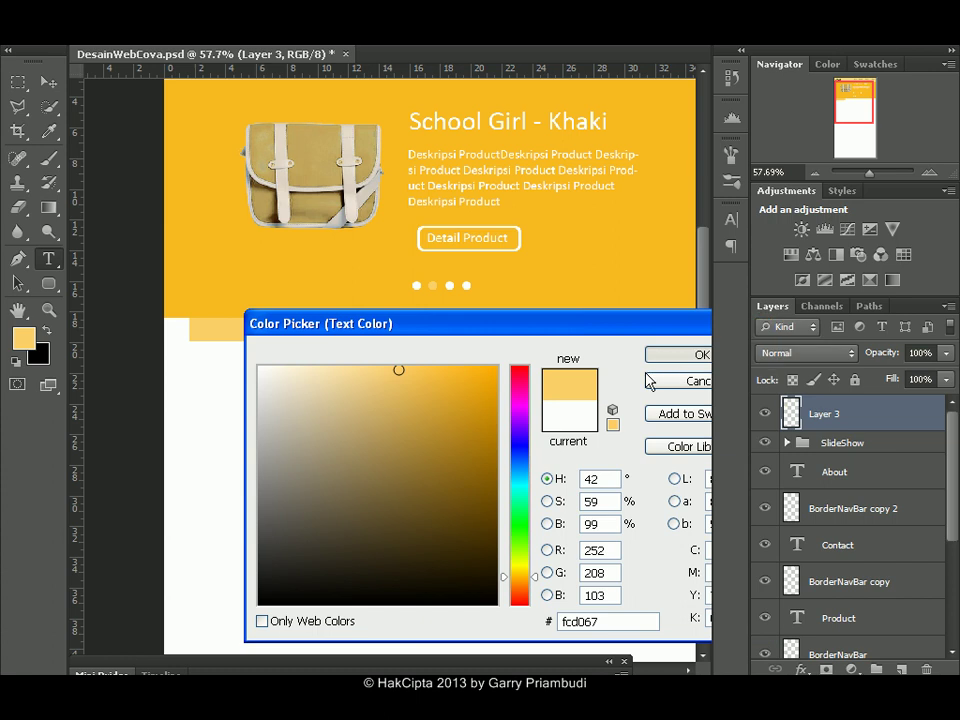
left_click(680, 380)
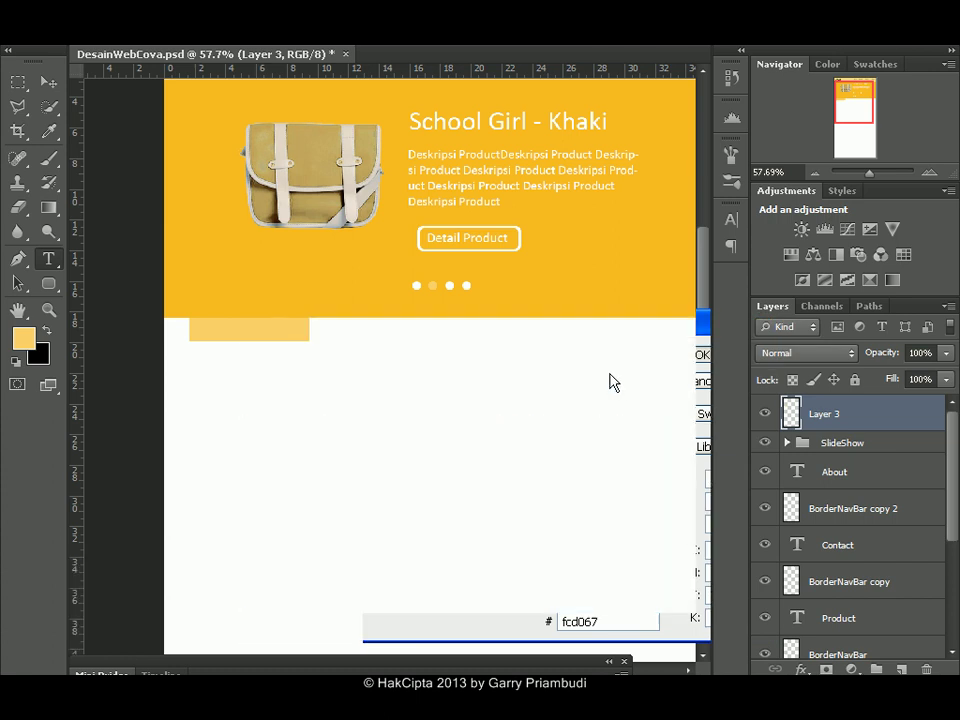
left_click(17, 83)
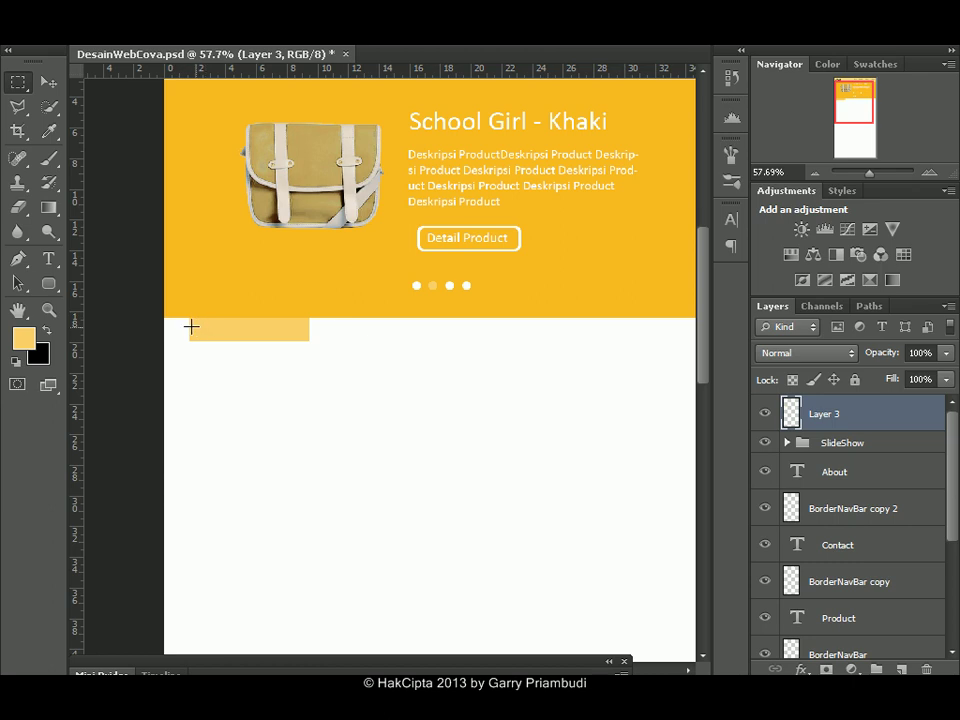
left_click(48, 258)
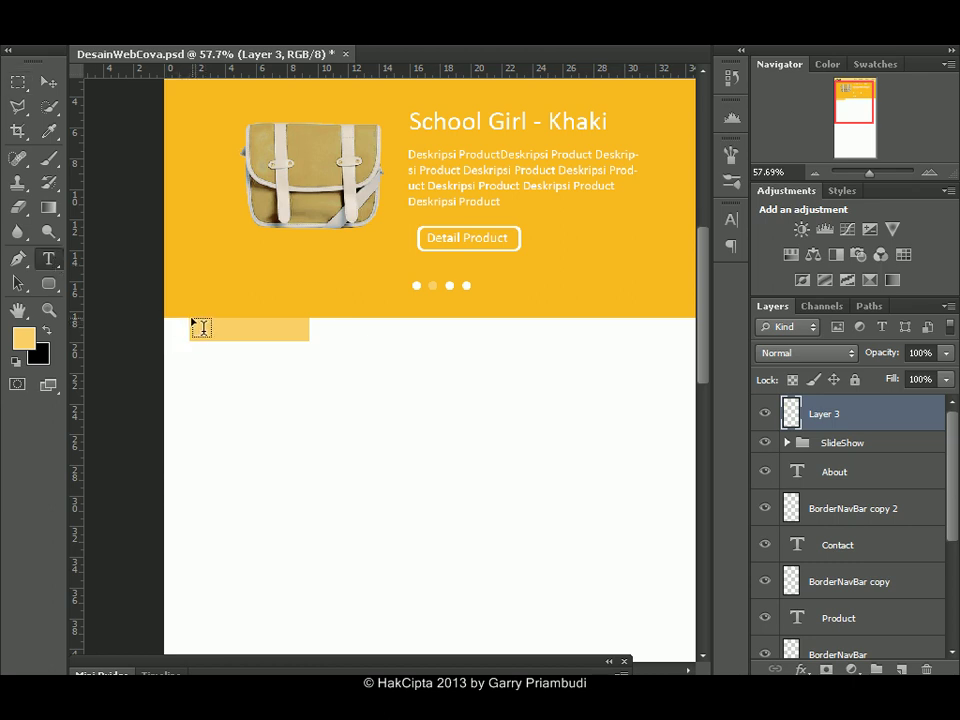
left_click(20, 89)
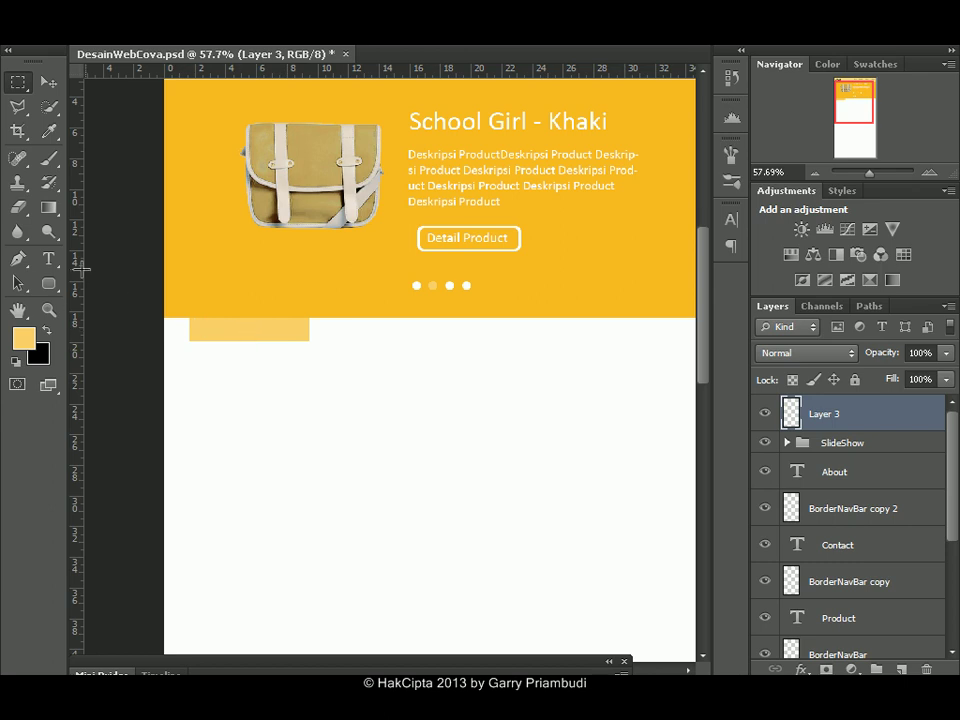
left_click(53, 262)
left_click_drag(189, 318, 229, 333)
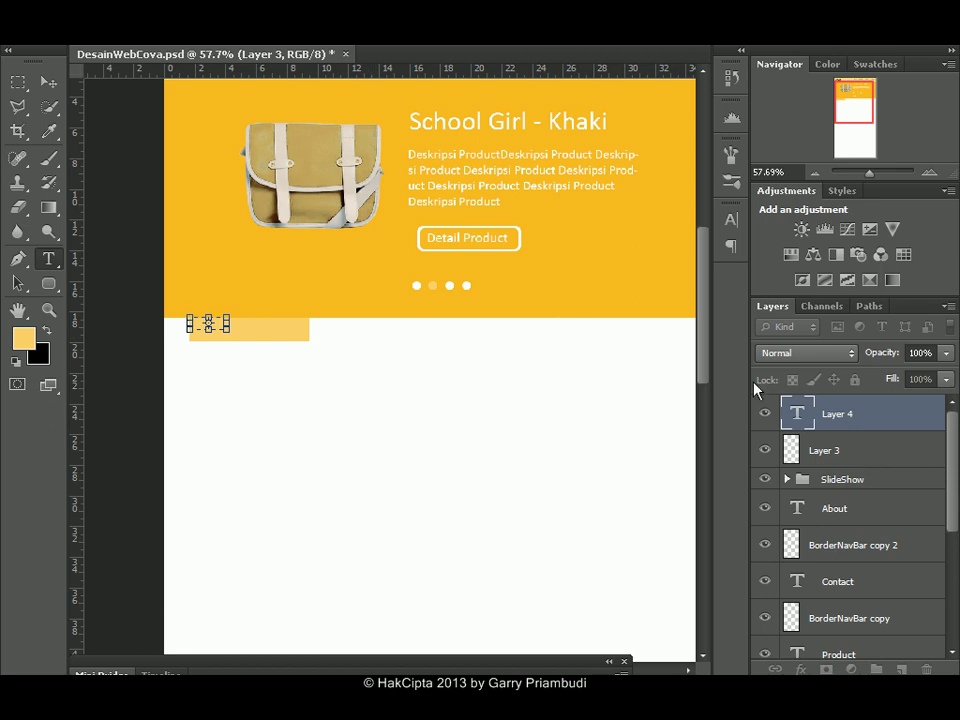
left_click(378, 350)
left_click(18, 82)
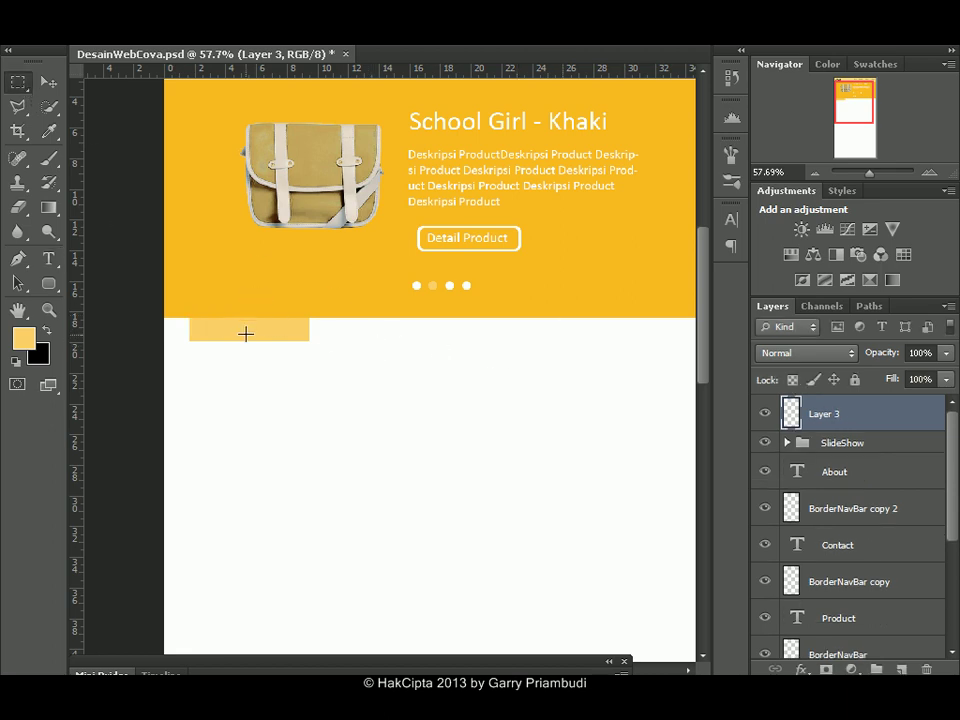
Try to add the label "Category Product" in white (ffffff) in a text box over the light yellow rectangle.
left_click(49, 258)
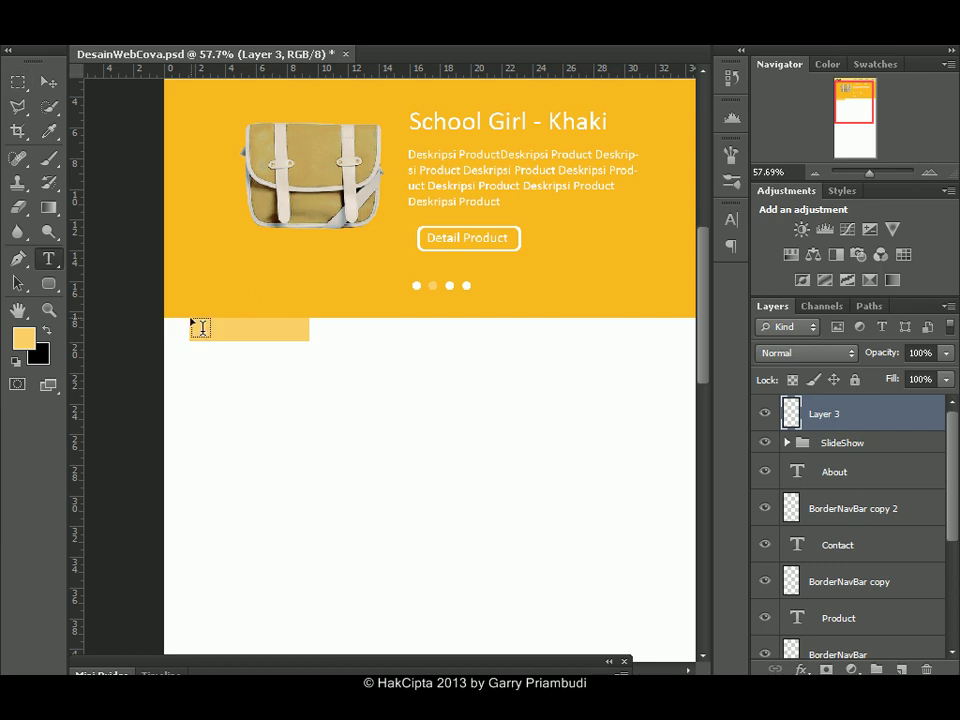
left_click(251, 324)
left_click(589, 96)
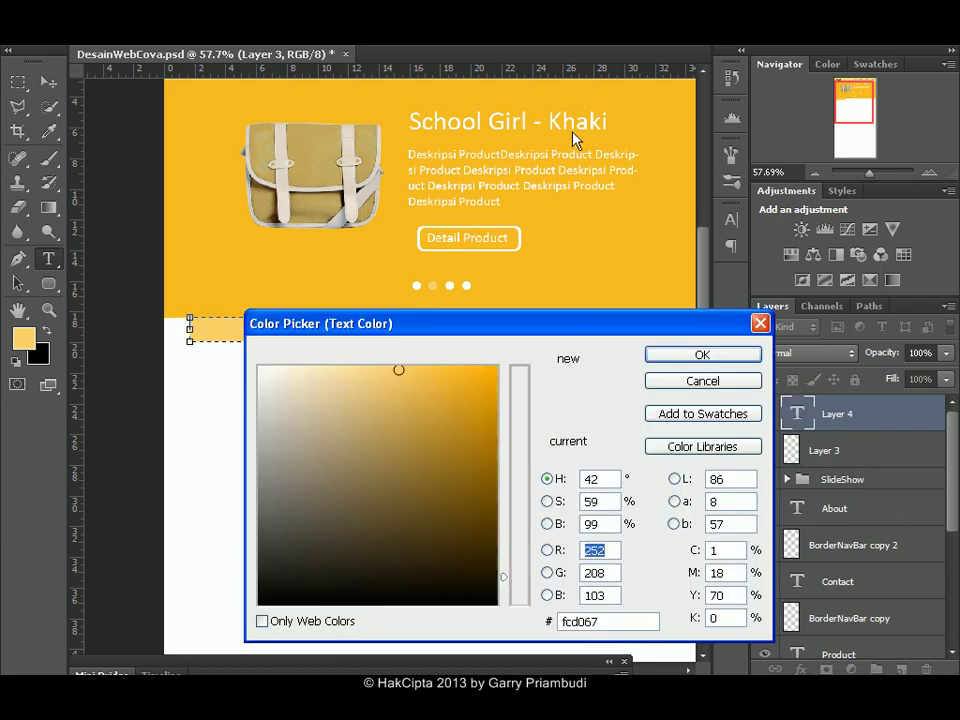
left_click(600, 621)
double_click(600, 621)
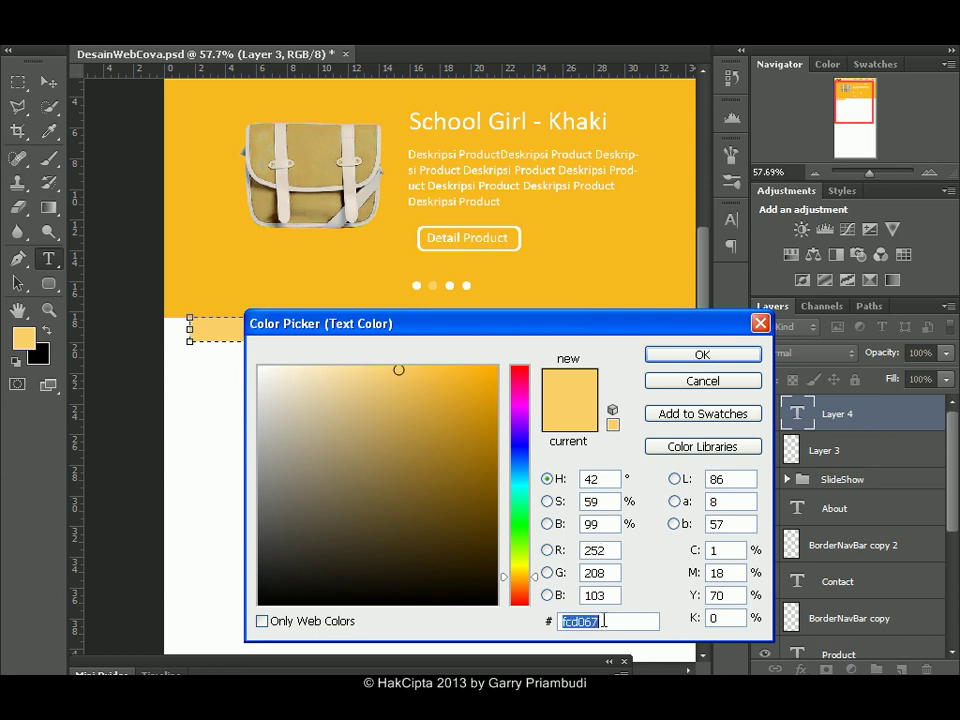
type("ffffff")
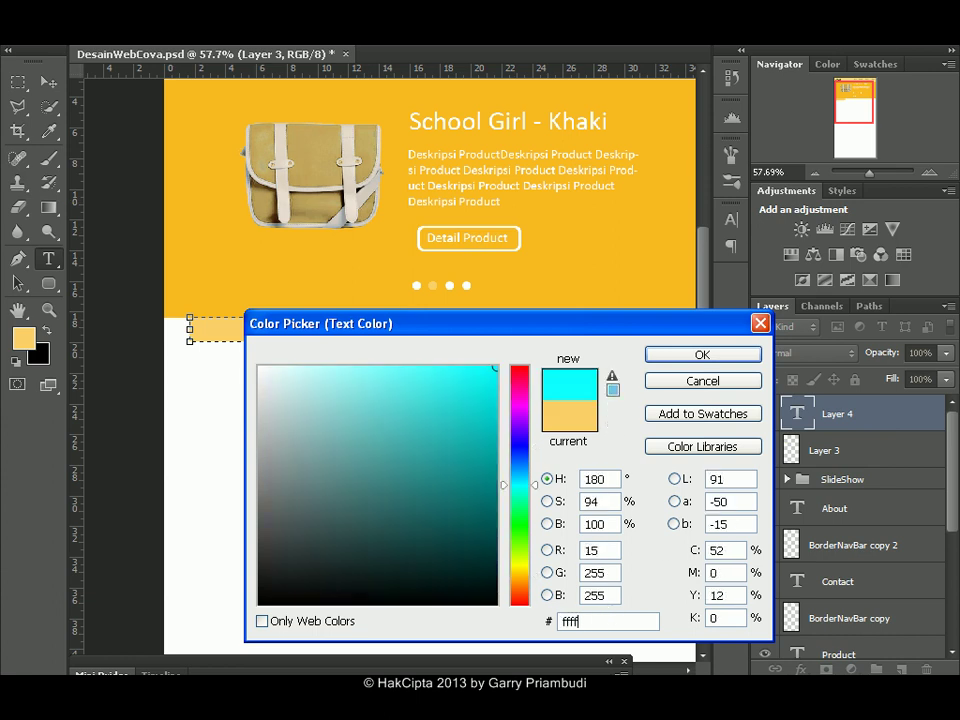
left_click(710, 357)
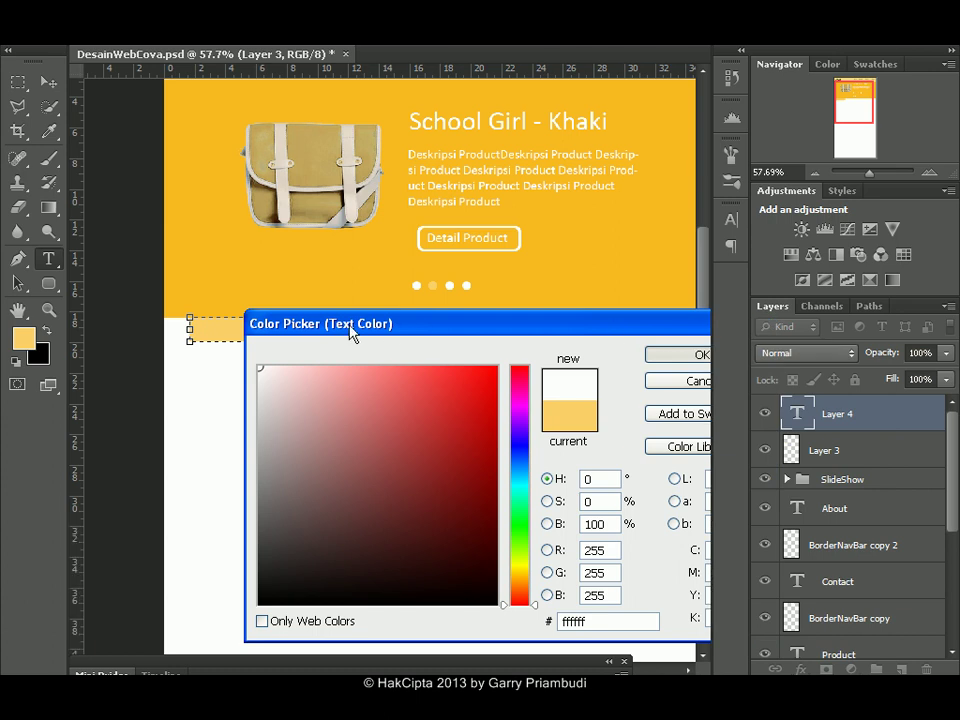
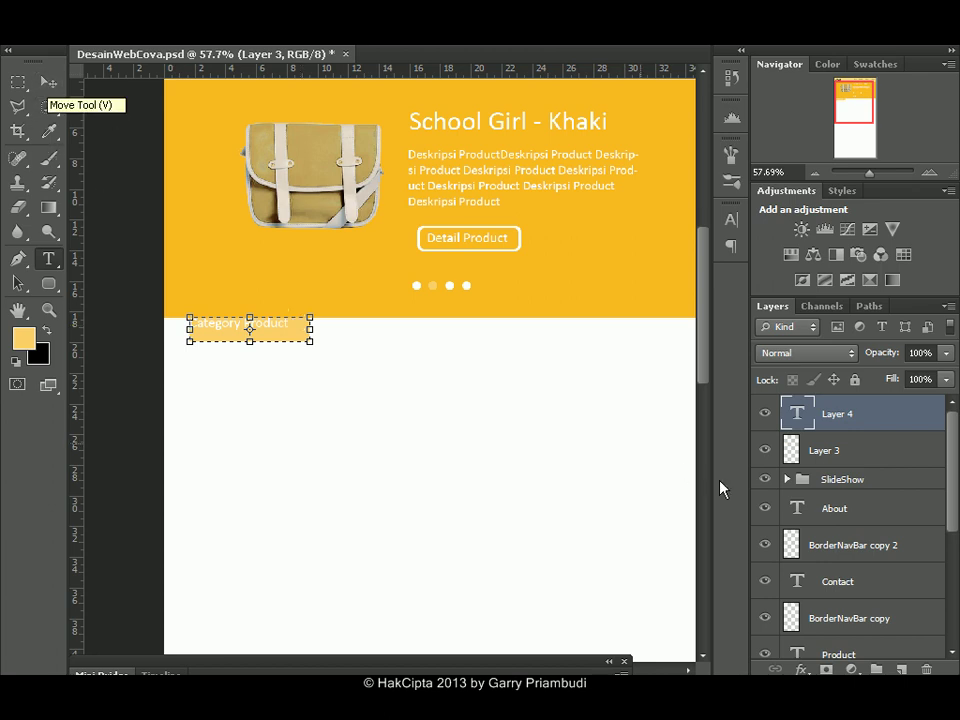
left_click(202, 289)
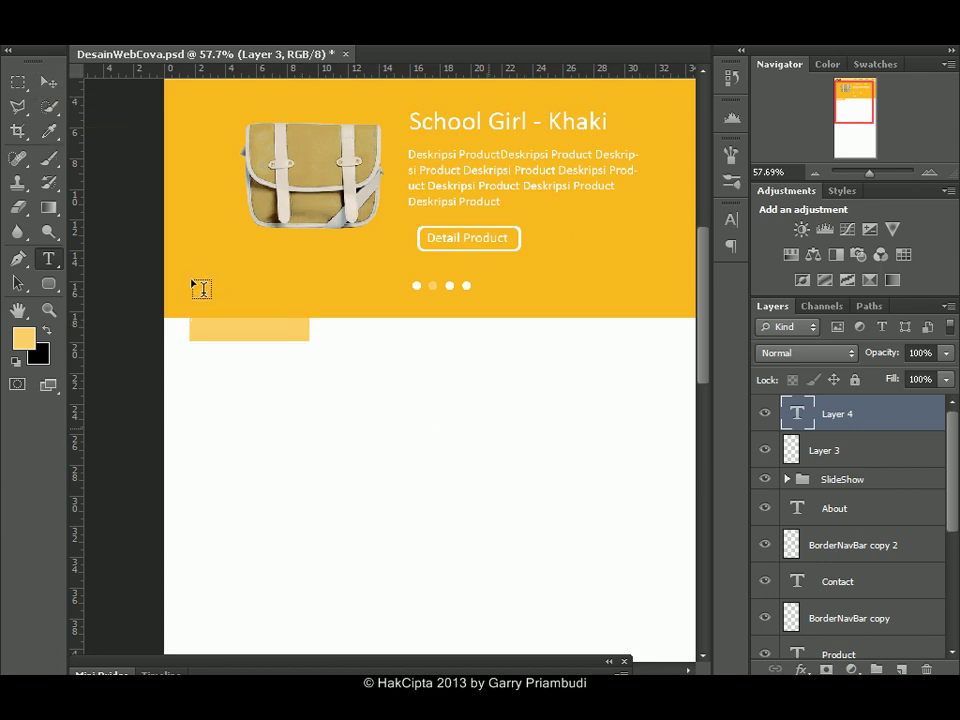
Add the label "Category Product" in black (000000) in a text box covering the light yellow rectangle below the banner.
left_click(18, 86)
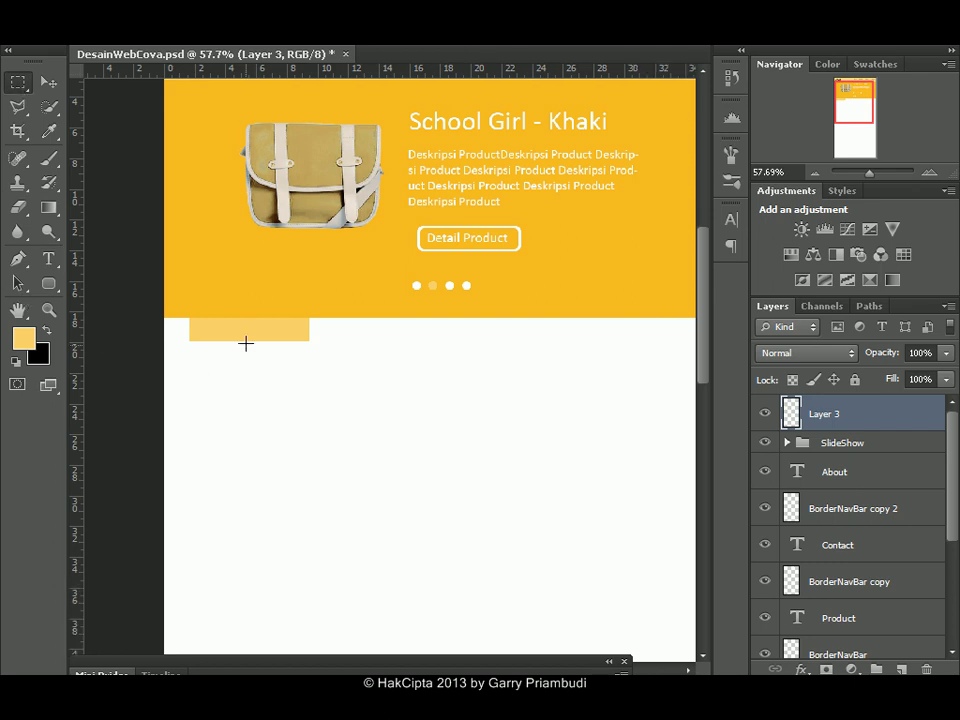
left_click(48, 258)
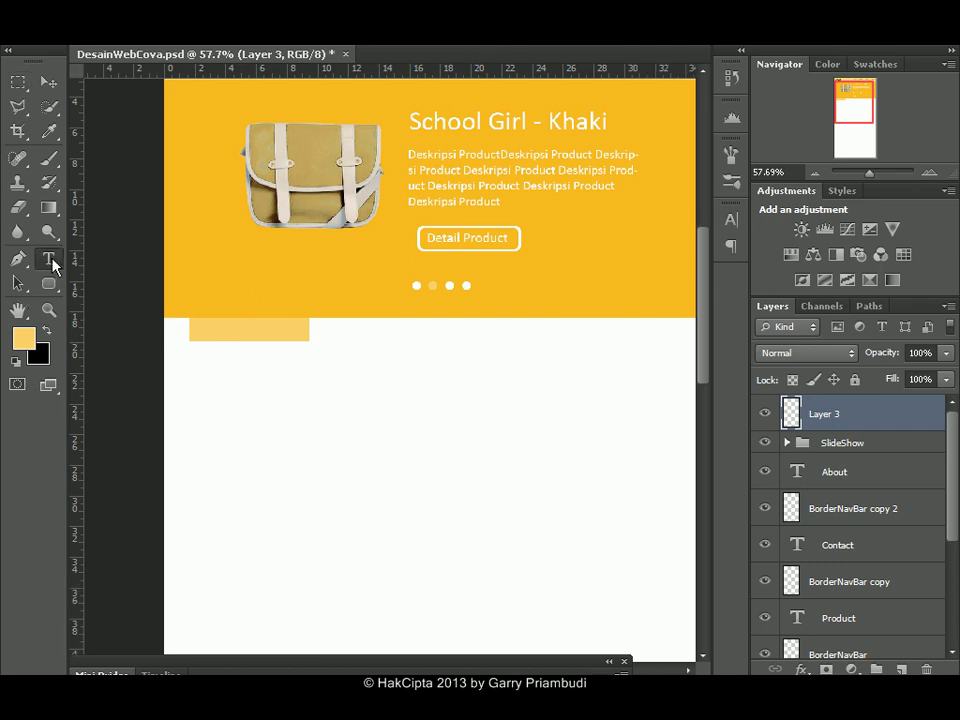
left_click(19, 84)
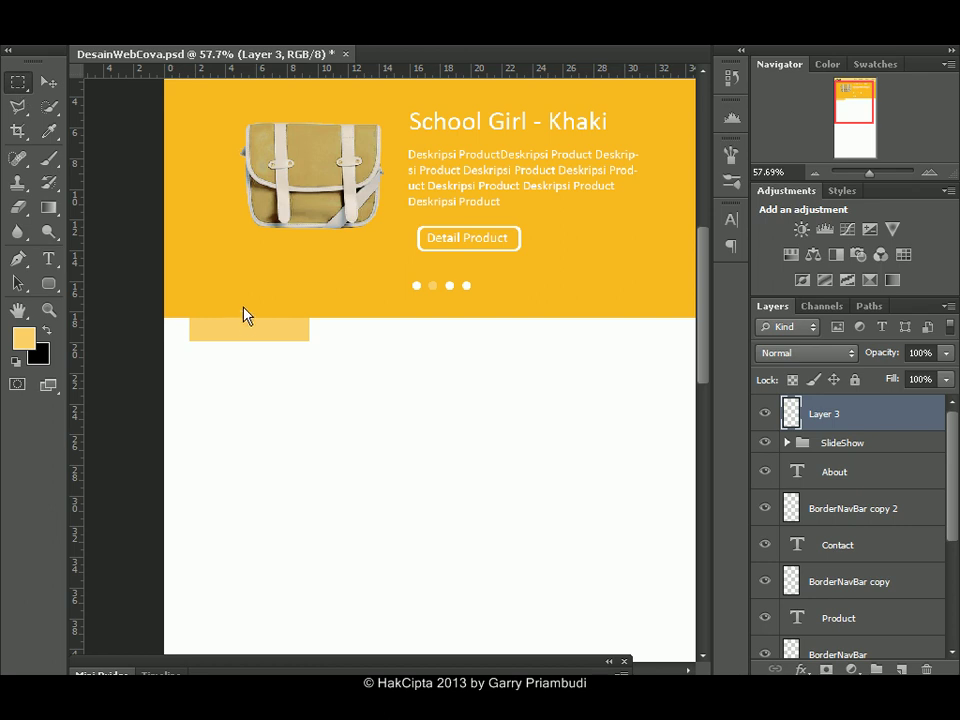
left_click(48, 258)
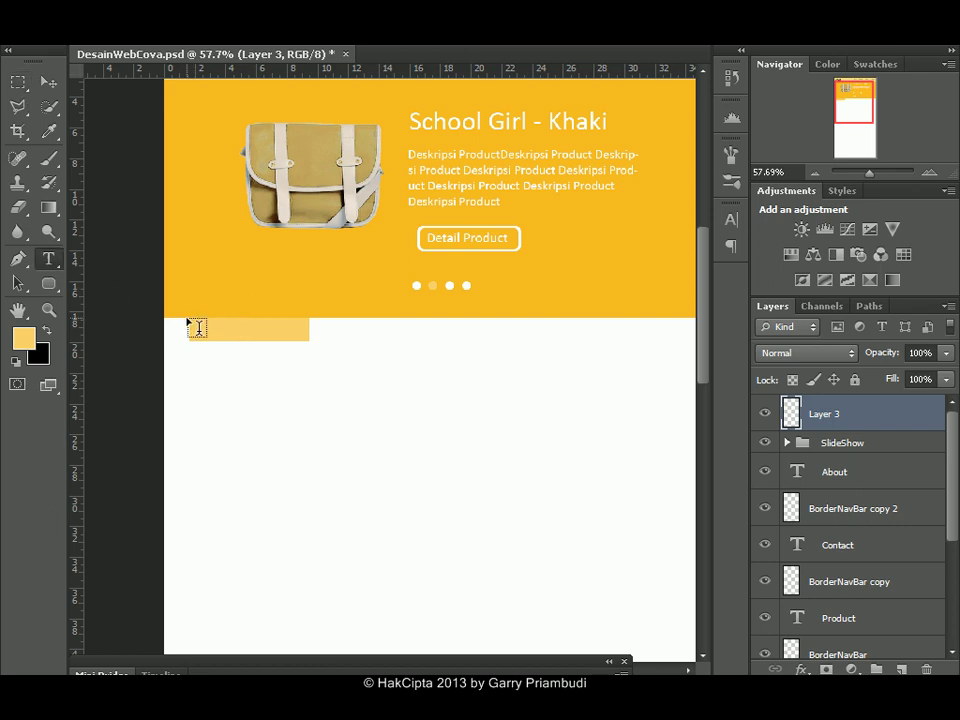
left_click_drag(198, 328, 317, 347)
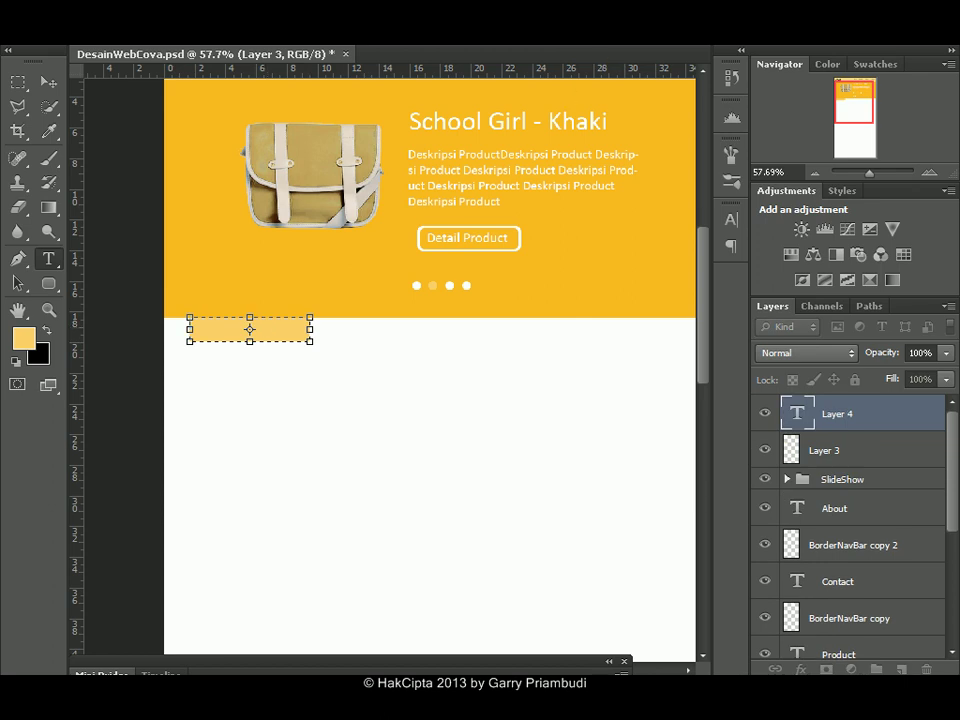
double_click(604, 618)
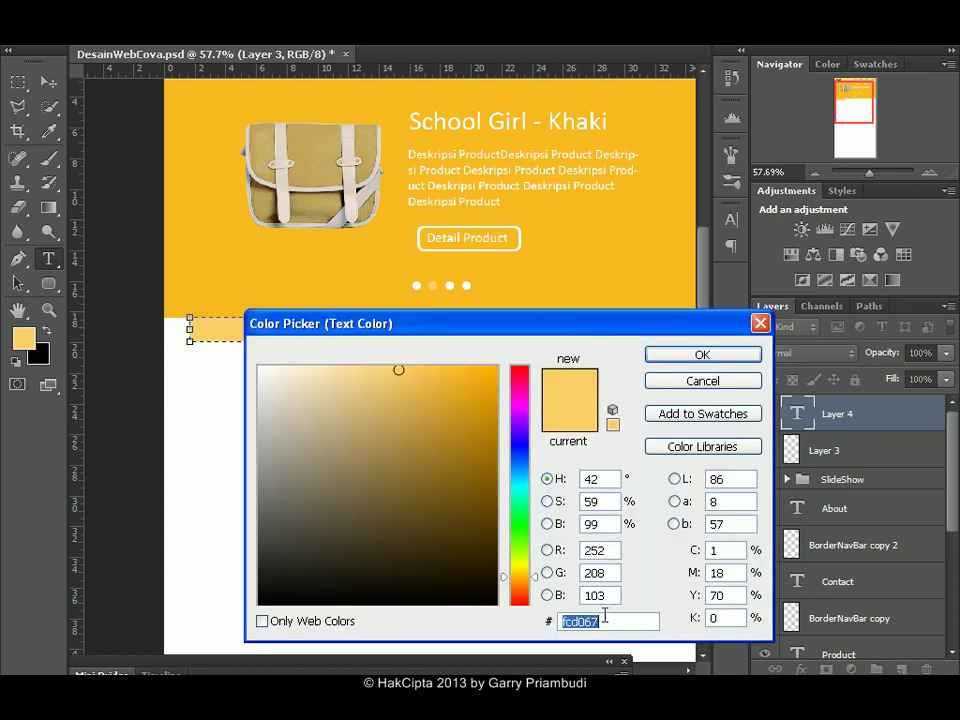
type("000000")
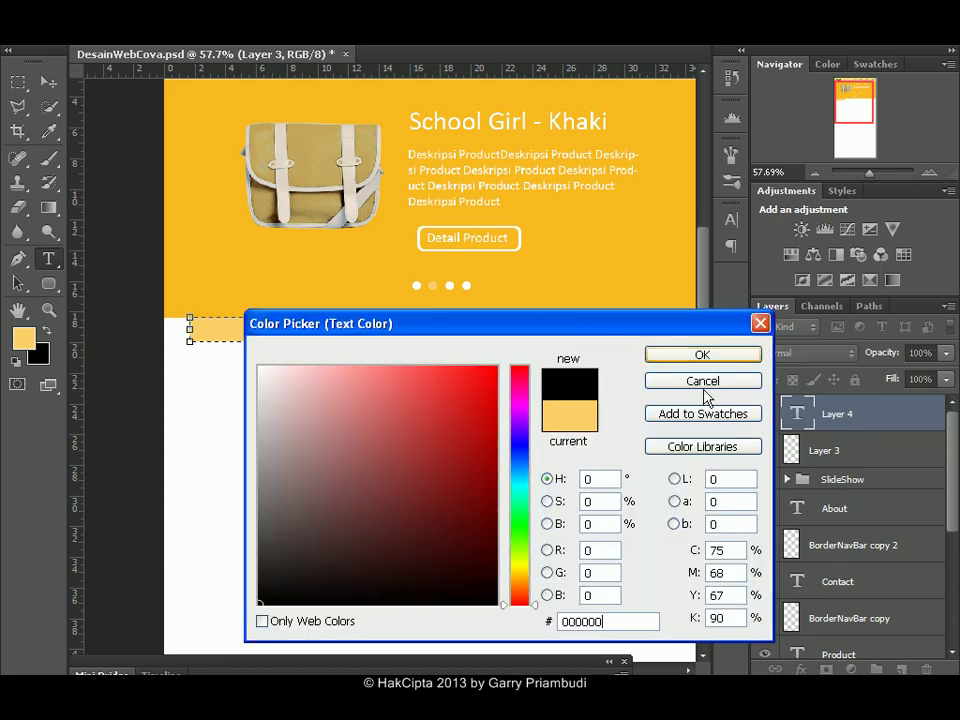
left_click(703, 355)
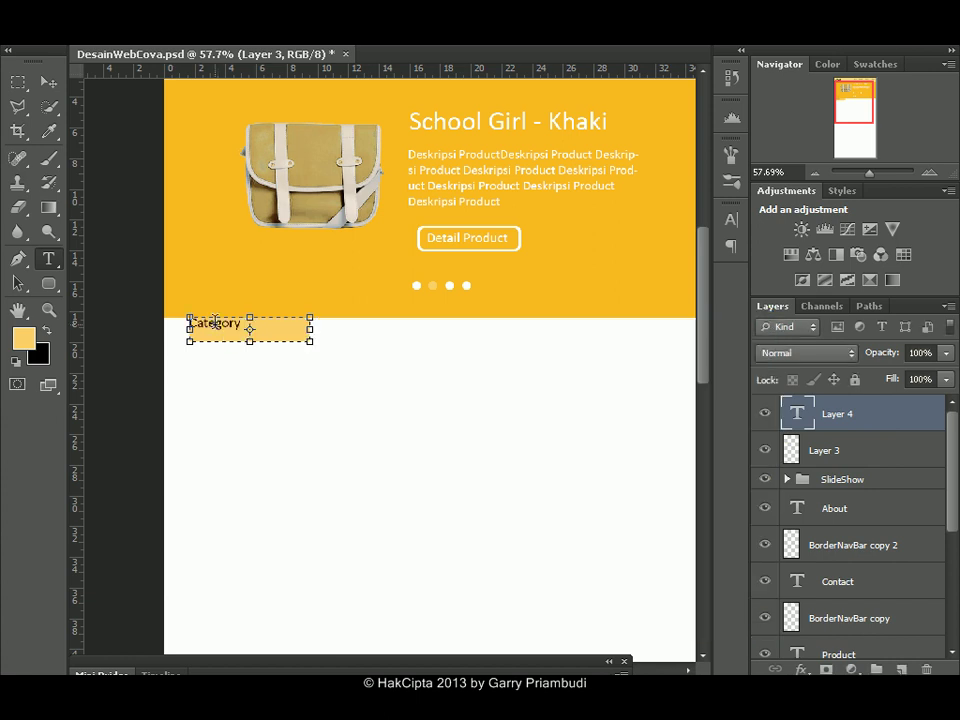
type("t")
Nudge the Category Product label right and down until it sits centered inside the light yellow rectangle.
left_click(48, 81)
key("Right")
key("Right")
key("Right")
key("Right")
key("Right")
key("Right")
key("Right")
key("Right")
key("Right")
key("Right")
key("Right")
key("Right")
key("Down")
key("Down")
key("Down")
key("Down")
key("Down")
key("Down")
key("Down")
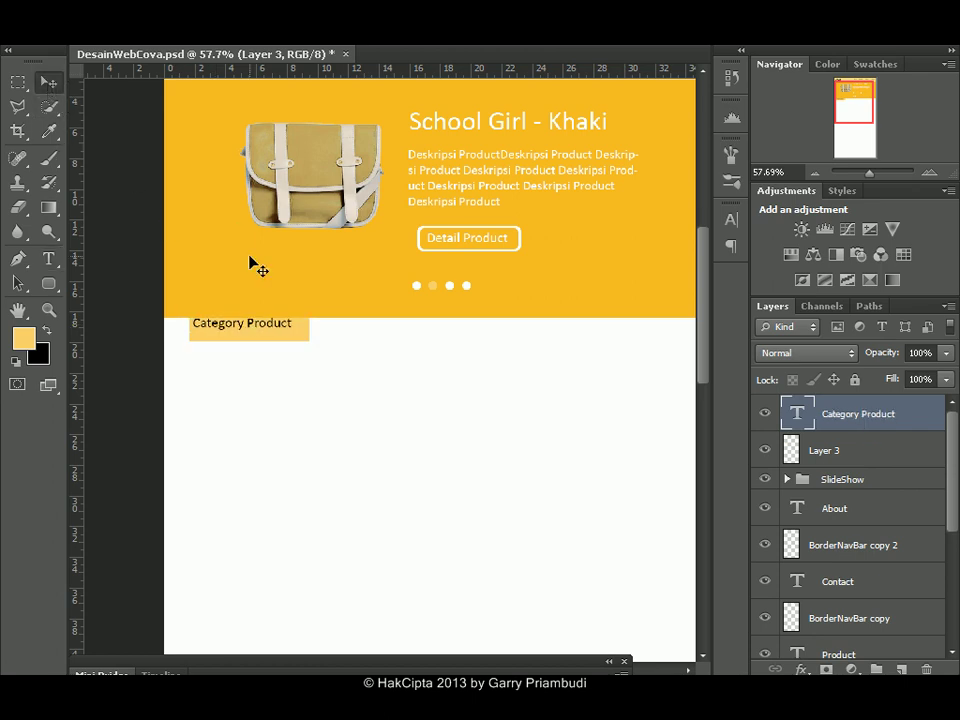
key("Right")
Outline a small upward-pointing triangular selection with the Polygonal Lasso just below the middle of the Category Product label.
left_click_drag(873, 180, 879, 179)
left_click_drag(849, 137, 849, 107)
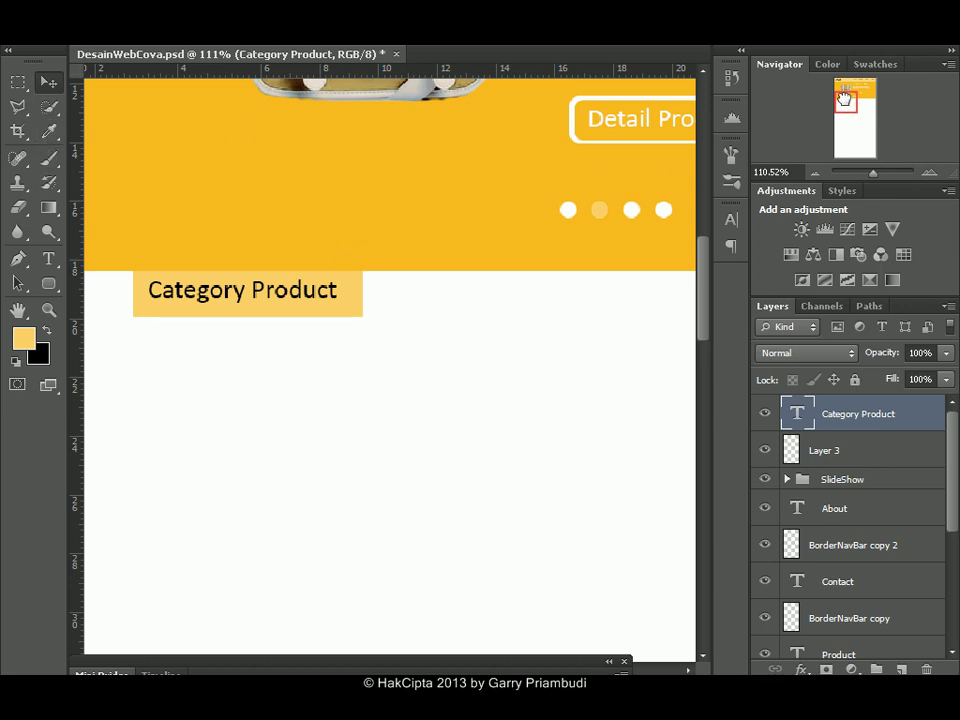
left_click_drag(845, 97, 846, 101)
left_click(16, 106)
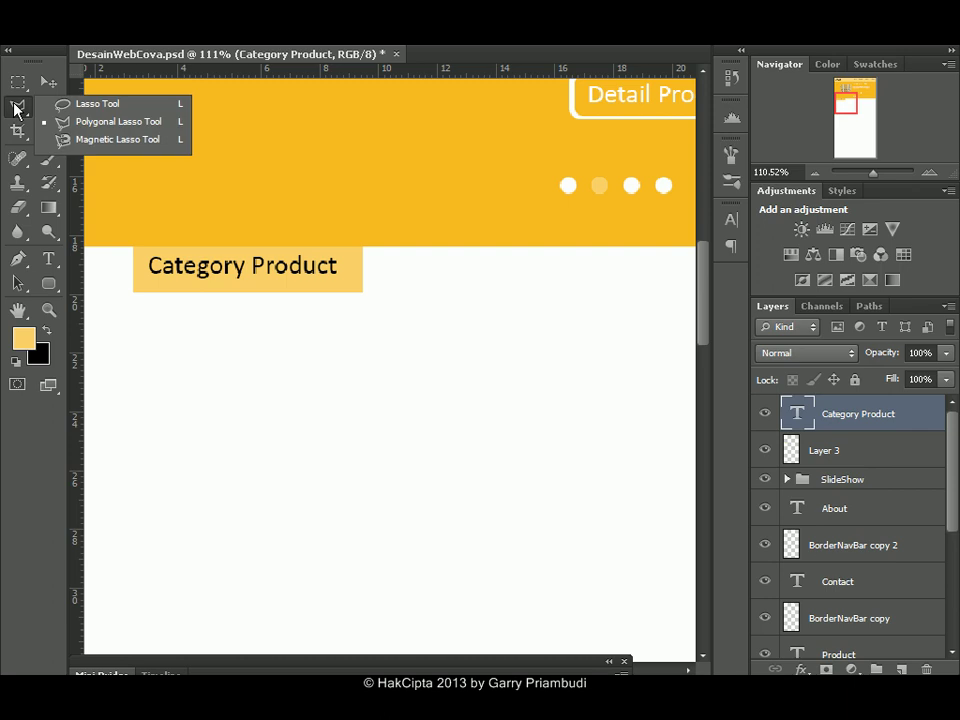
left_click(100, 121)
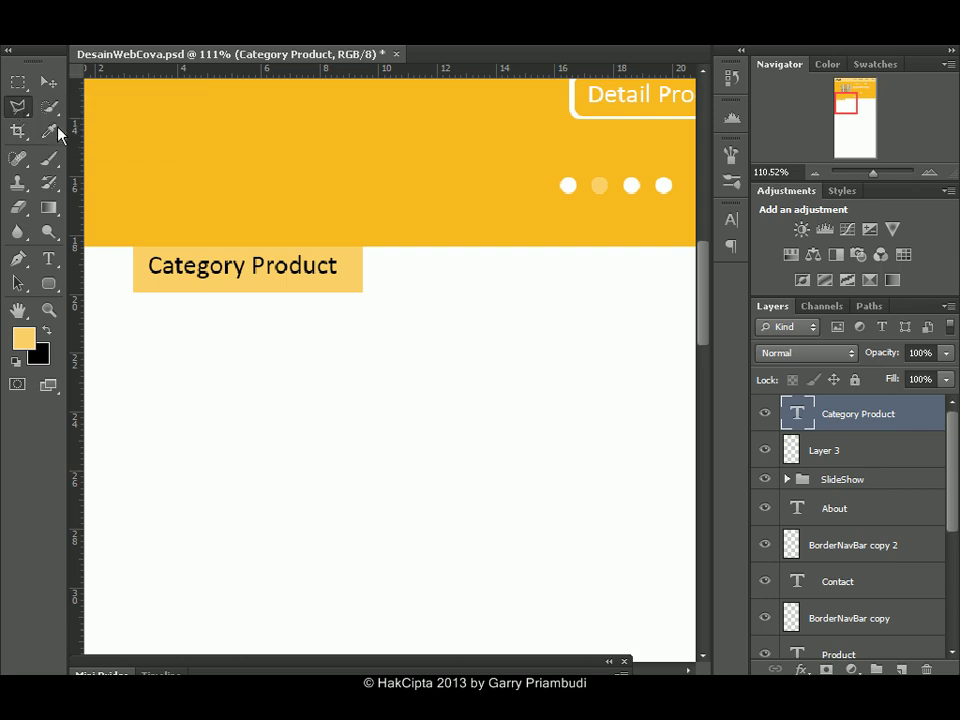
left_click(254, 322)
left_click(263, 340)
left_click(240, 341)
left_click(253, 323)
Fill the triangular selection on a new layer with the orange sampled from the banner, and deselect it.
left_click(901, 669)
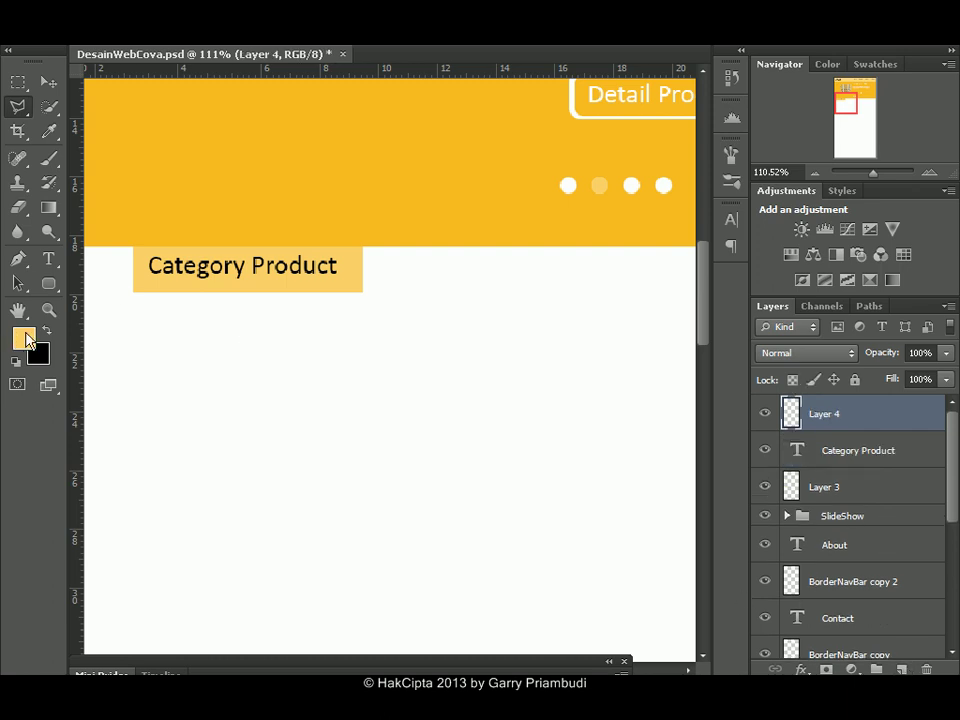
left_click(50, 132)
left_click(239, 174)
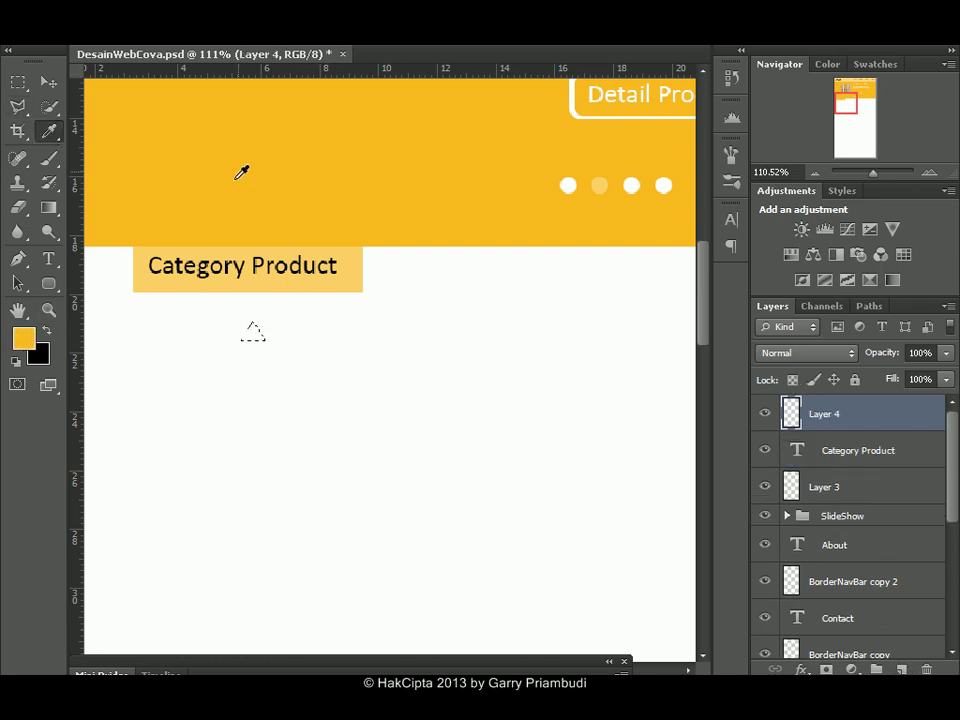
left_click(49, 160)
key("alt+BackSpace")
key("v")
key("ctrl+d")
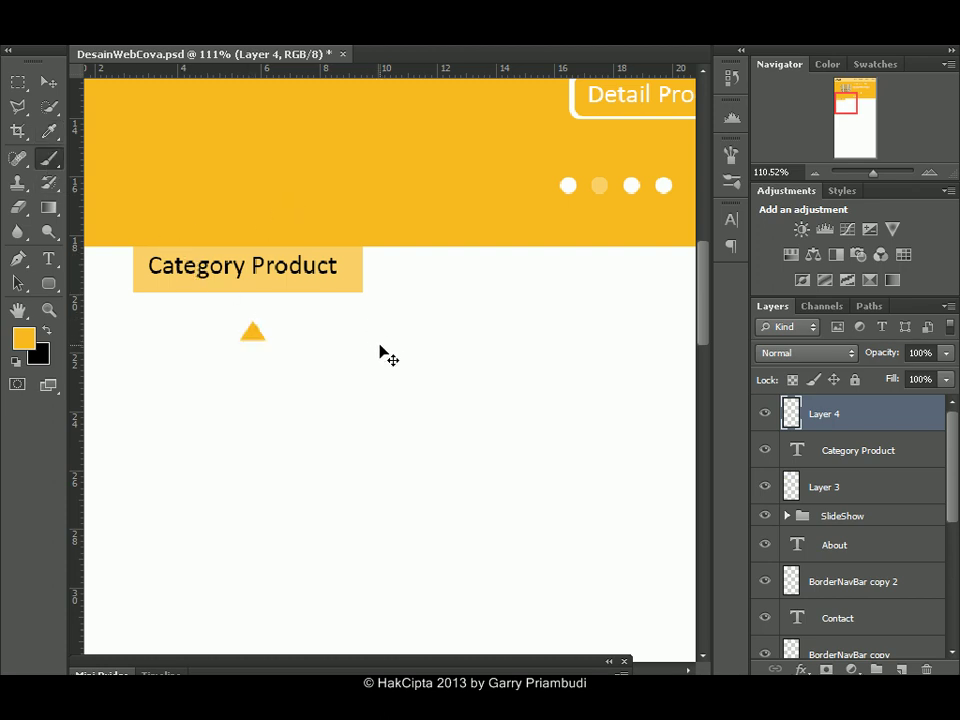
Make a rounded-rectangle selection under the triangle from a drawn shape, adding a new layer for it and deleting the shape layer.
left_click(48, 284)
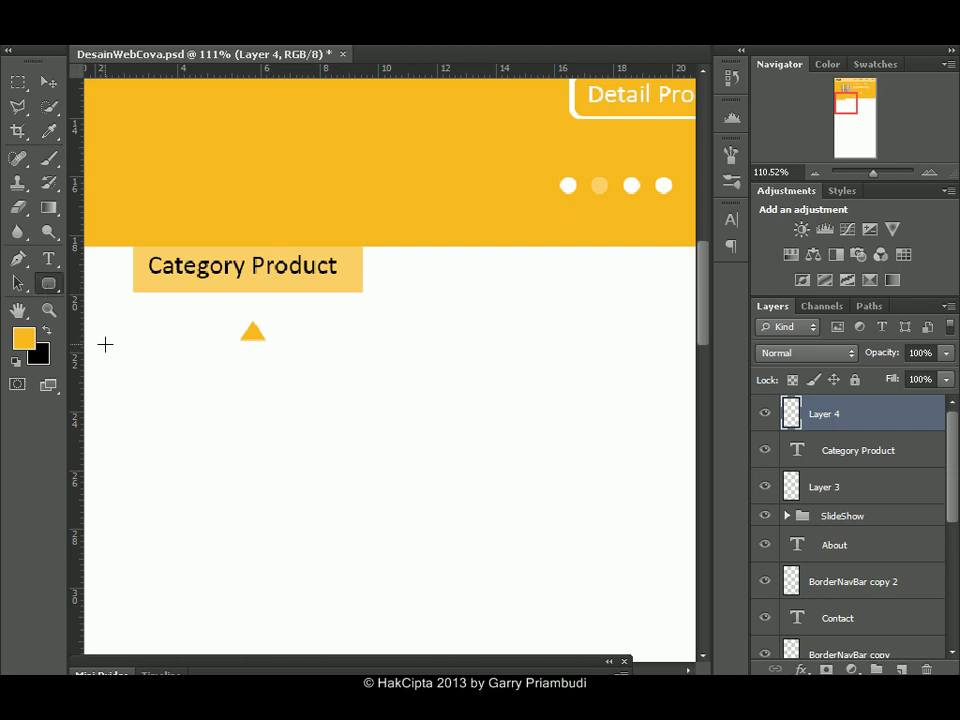
left_click_drag(105, 341, 418, 590)
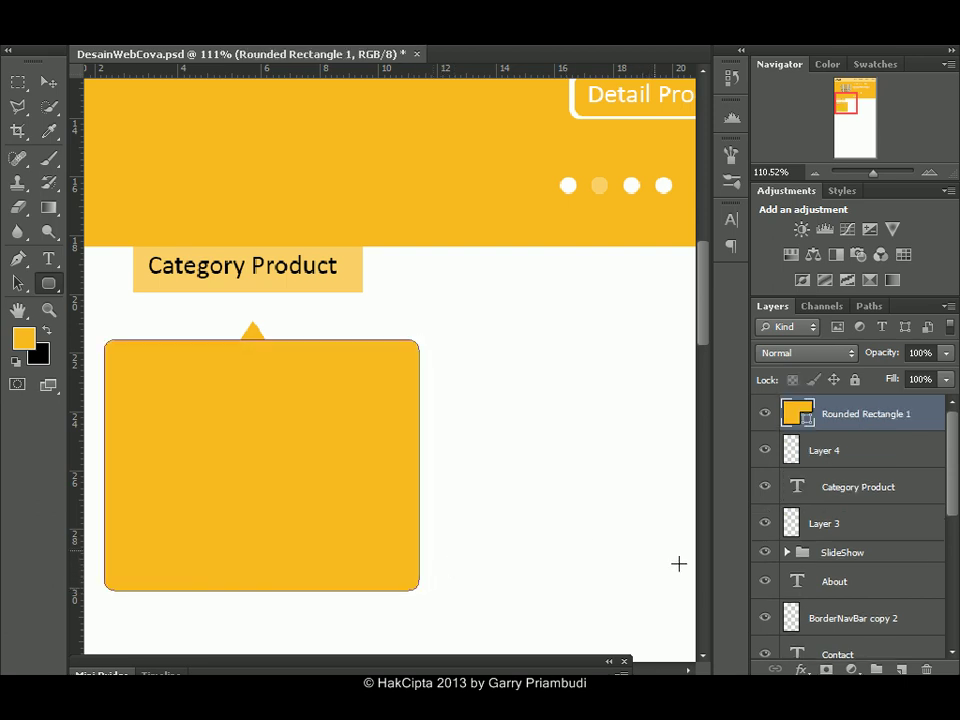
left_click(795, 417, "ctrl")
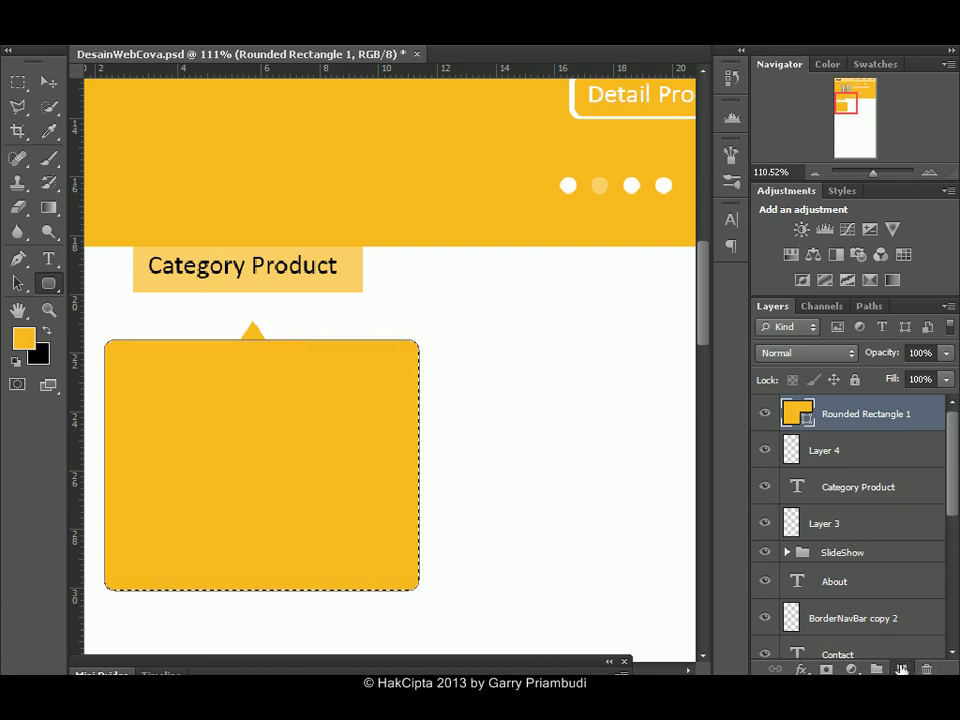
key("ctrl+shift+alt+n")
left_click(857, 452)
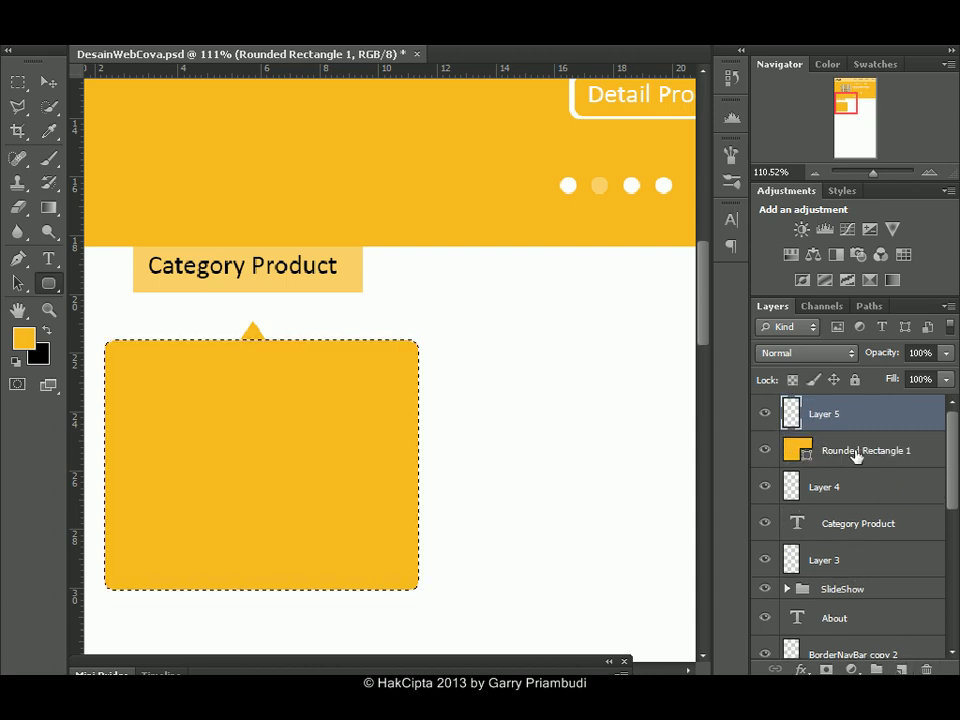
left_click(930, 662)
left_click(373, 253)
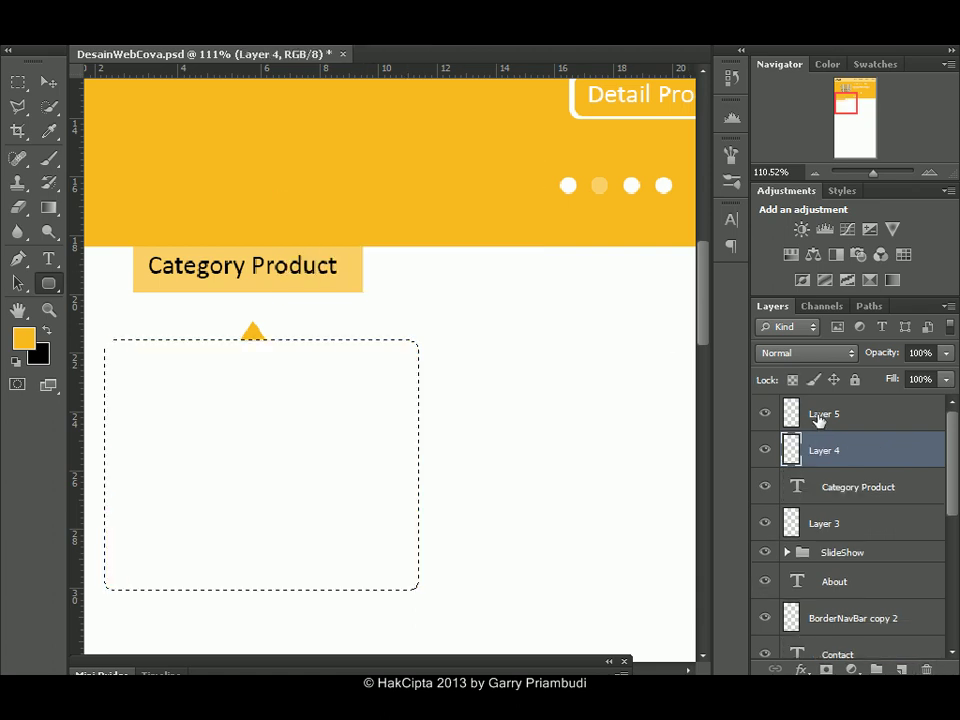
Paint the rounded-rectangle selection on Layer 5 with the orange foreground colour and deselect it.
left_click(820, 428)
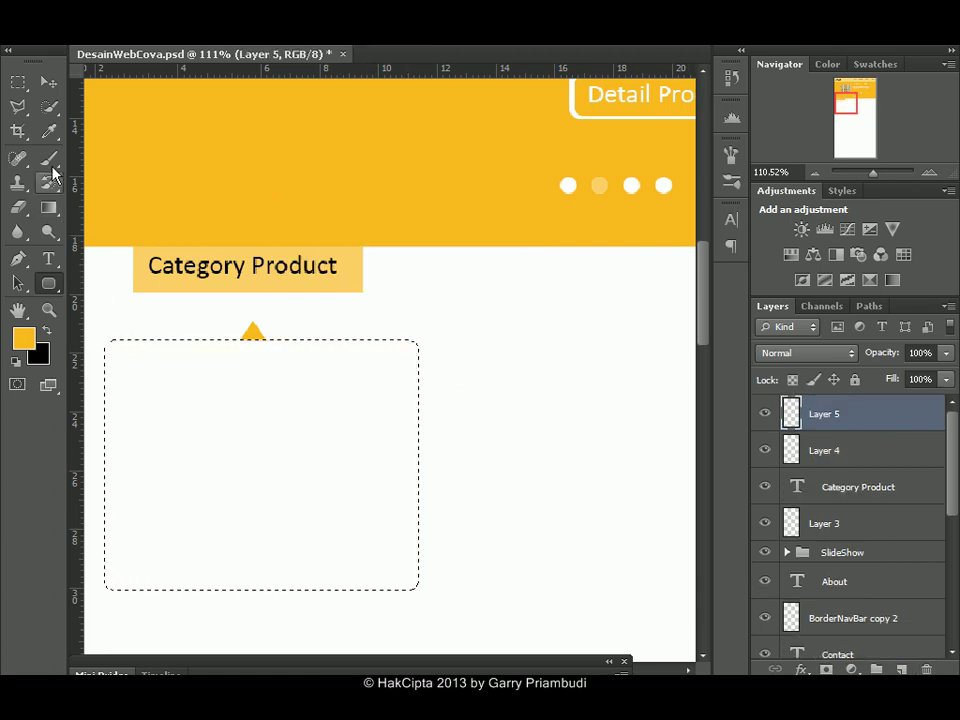
mouse_move(131, 400)
left_mouse_down()
mouse_move(180, 480)
mouse_move(174, 450)
mouse_move(381, 326)
mouse_move(214, 410)
left_mouse_up()
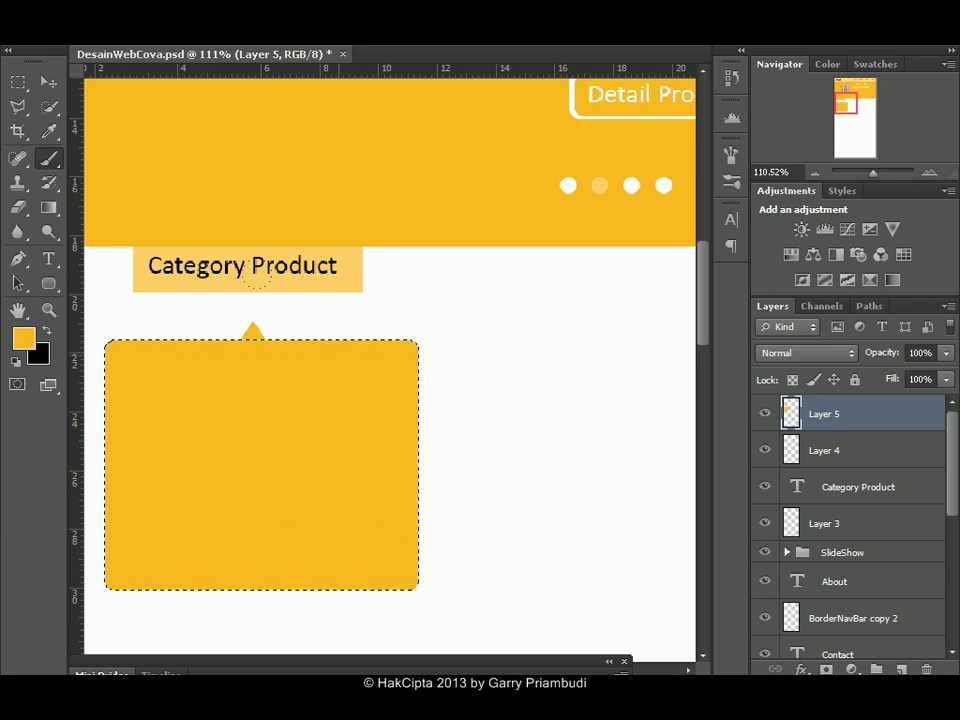
key("ctrl+d")
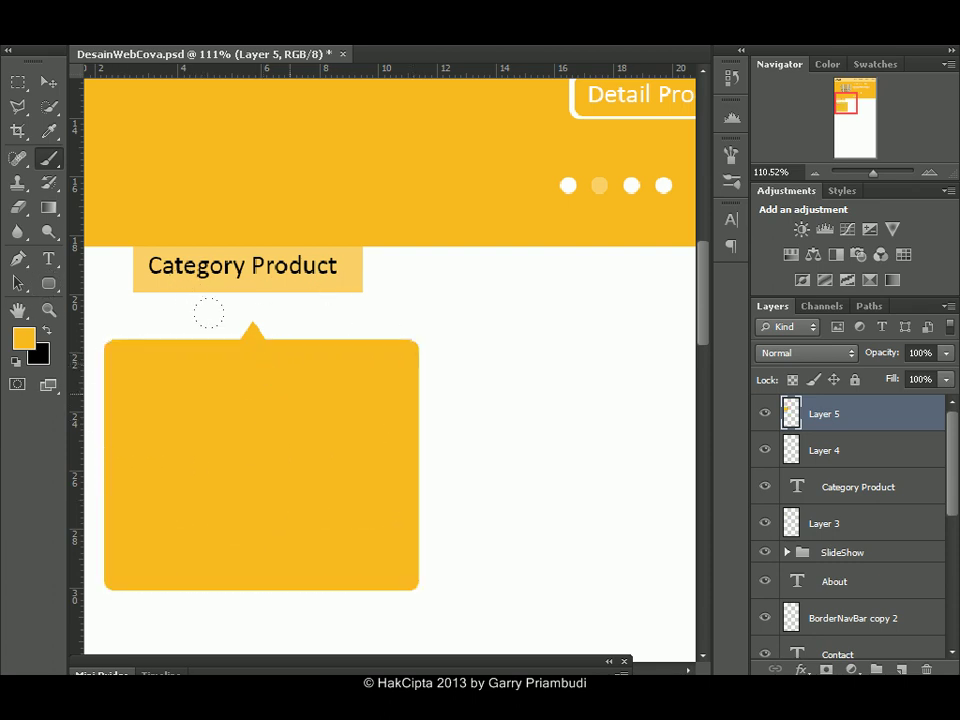
Merge Layer 4 and Layer 5 and move the resulting callout just below the Category Product tab, aligned with the tab's left edge.
key("v")
left_click(862, 451, "shift")
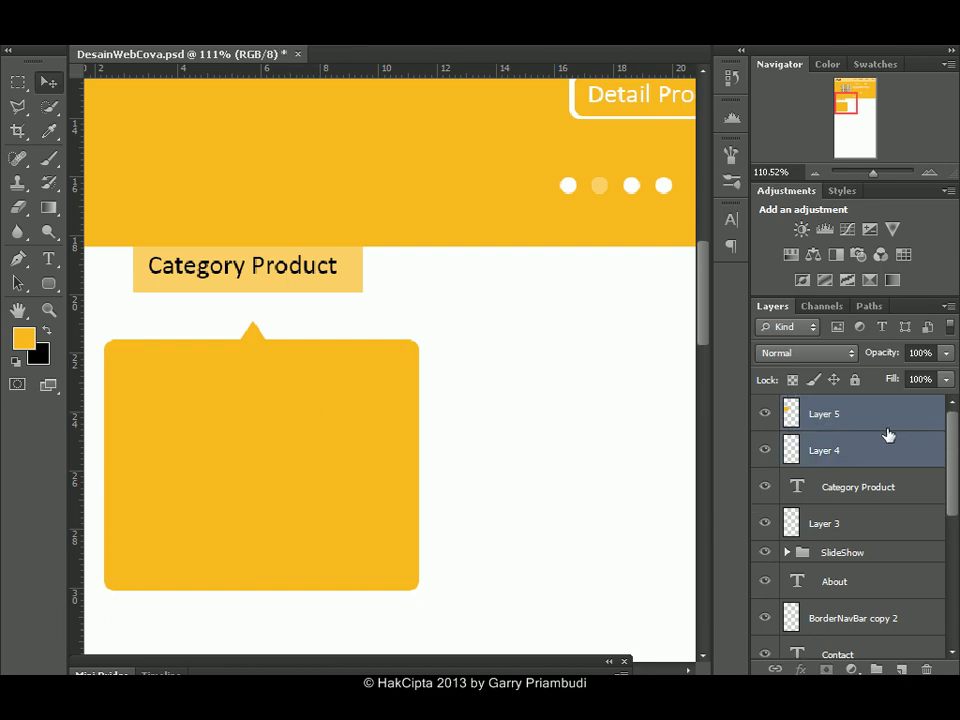
right_click(889, 437)
left_click(840, 527)
left_click_drag(330, 416, 354, 399)
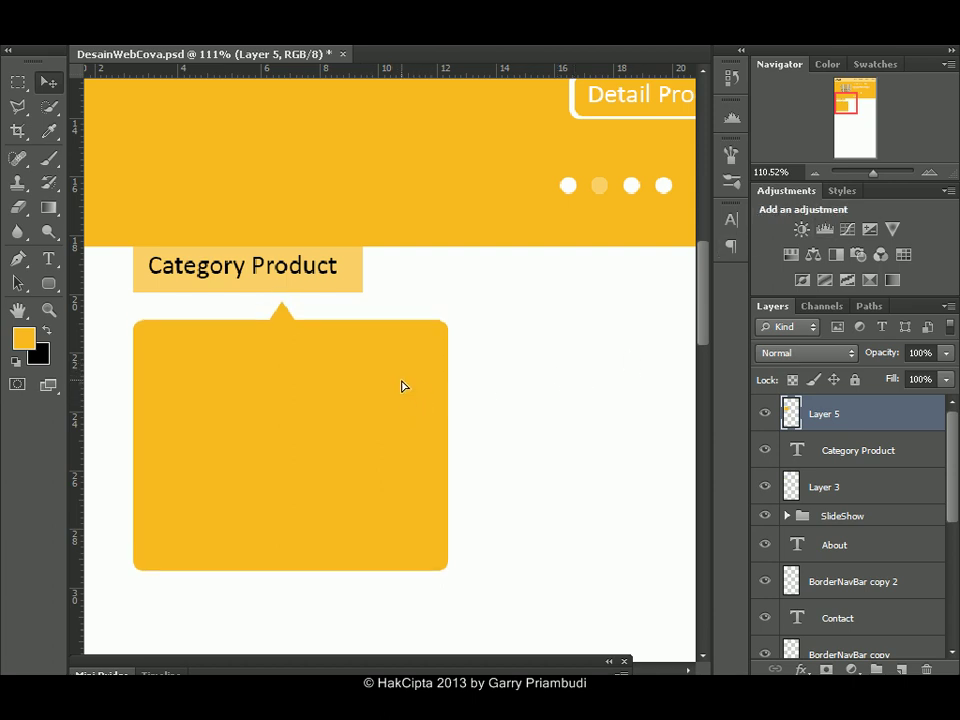
Hide Layer 5, the orange callout shape.
left_click_drag(874, 180, 862, 176)
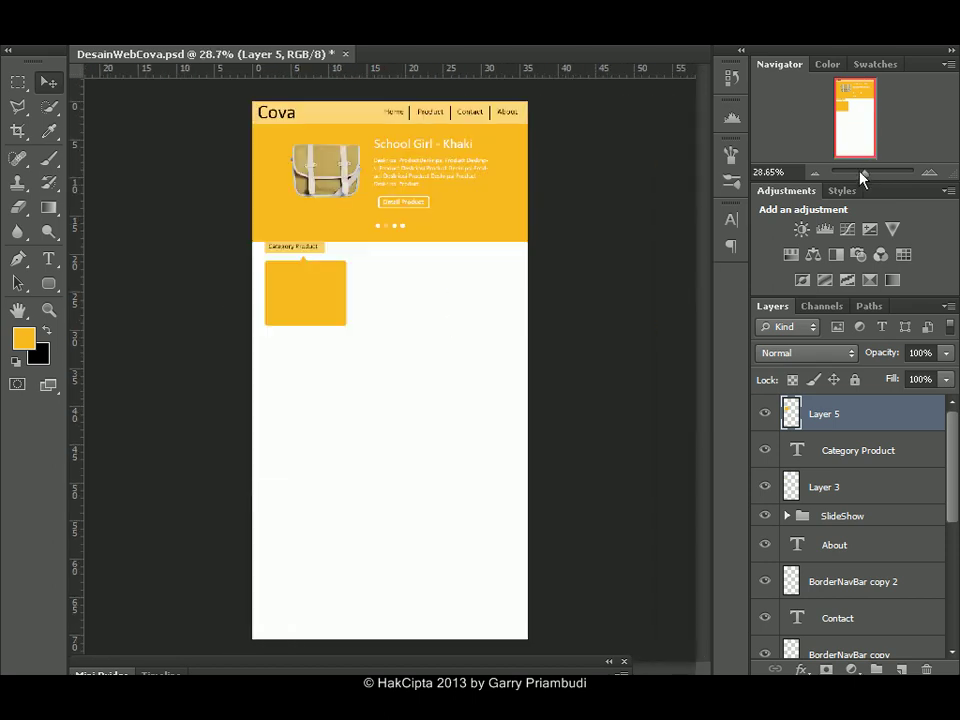
left_click(760, 410)
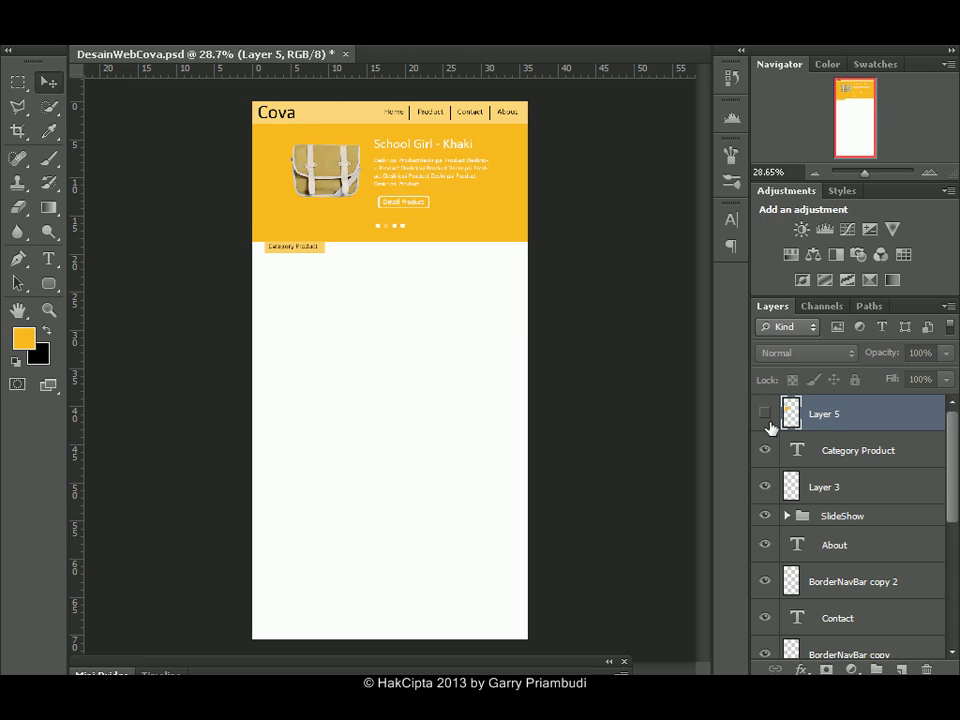
Add a text box reading "Category Bag" in the white area below the orange banner.
left_click(867, 177)
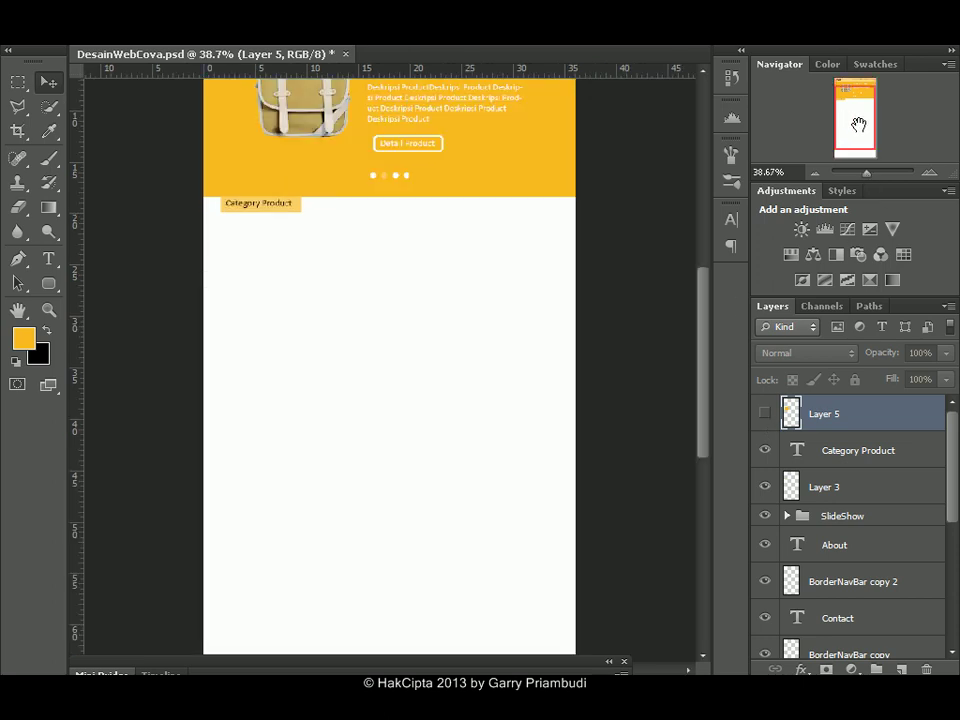
left_click(868, 177)
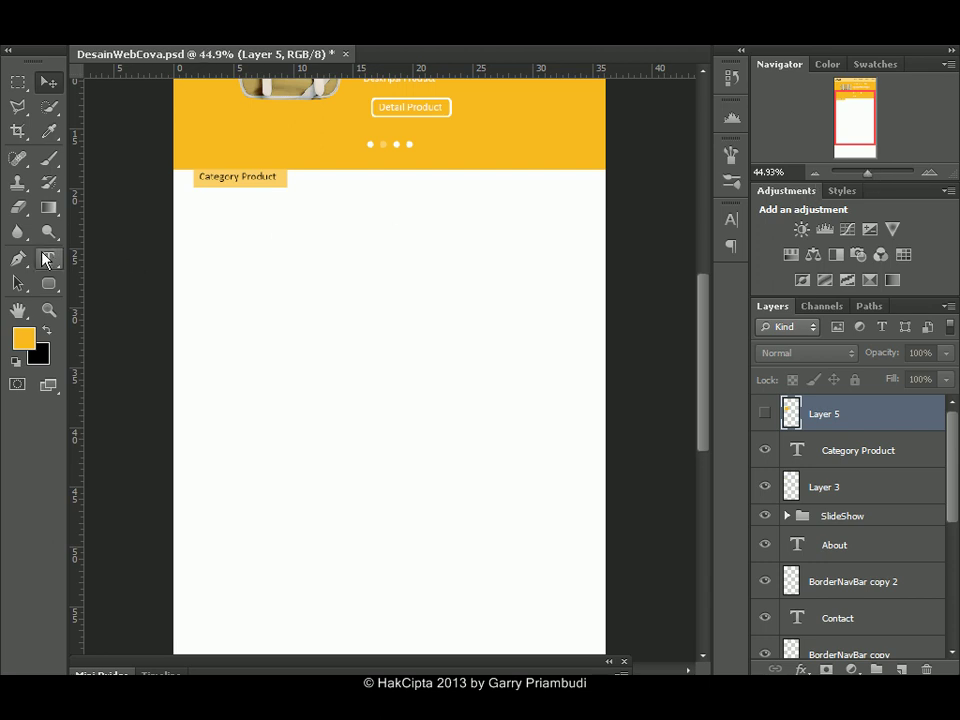
left_click_drag(330, 200, 495, 226)
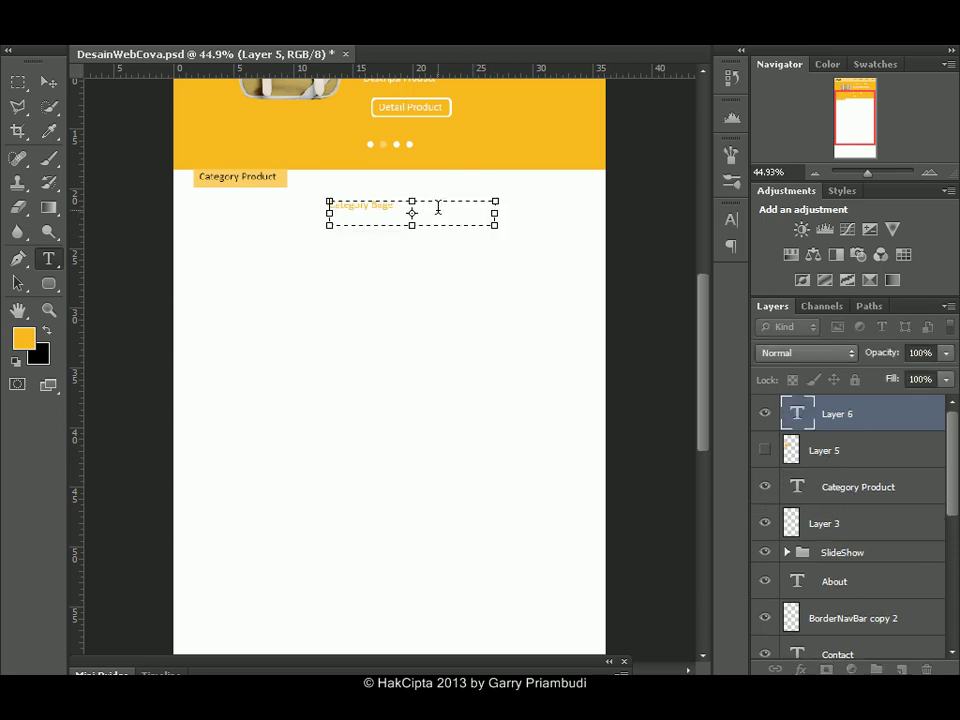
Set the colour of all the "Category Bag" text to black (000000).
key("ctrl+a")
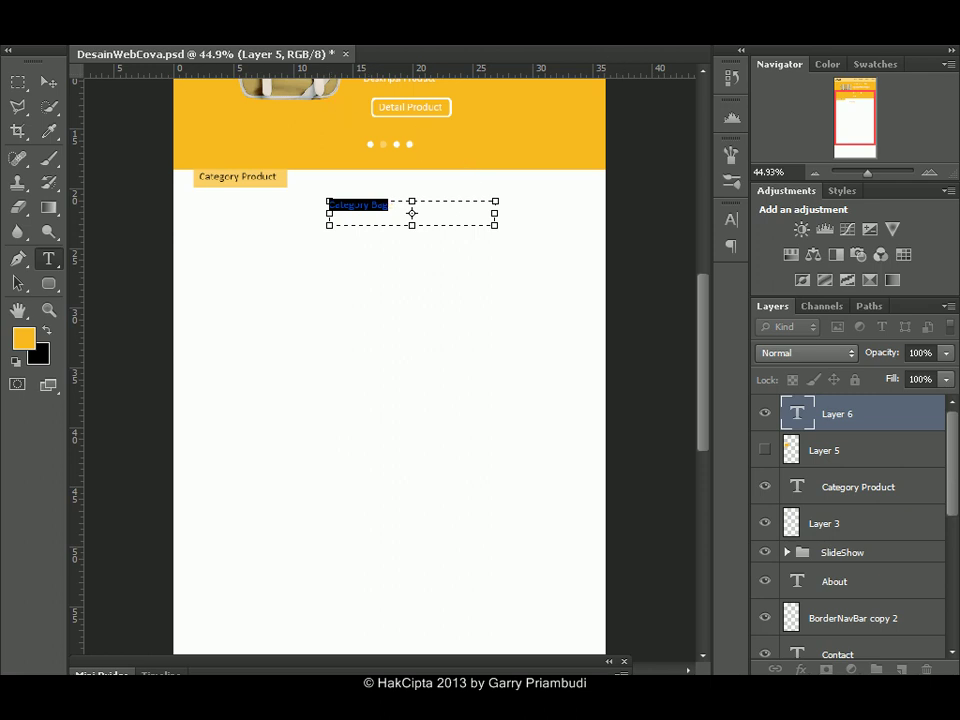
left_click(297, 517)
left_click_drag(268, 603, 258, 605)
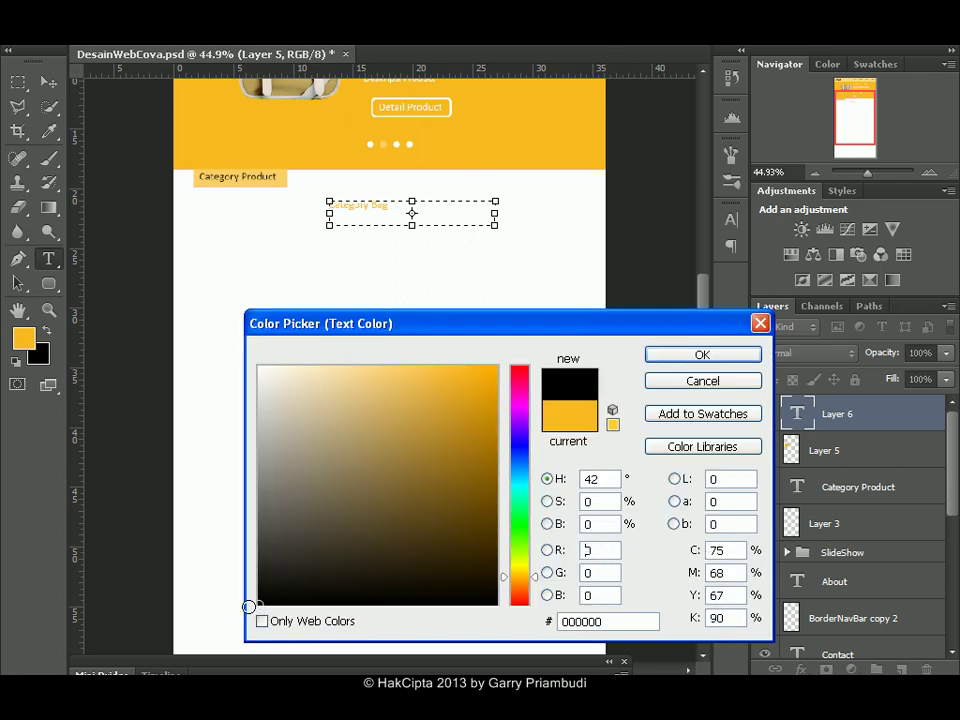
left_click(676, 360)
Set the "Category Bag" heading's font size to 48 pt and commit the text.
left_click(388, 34)
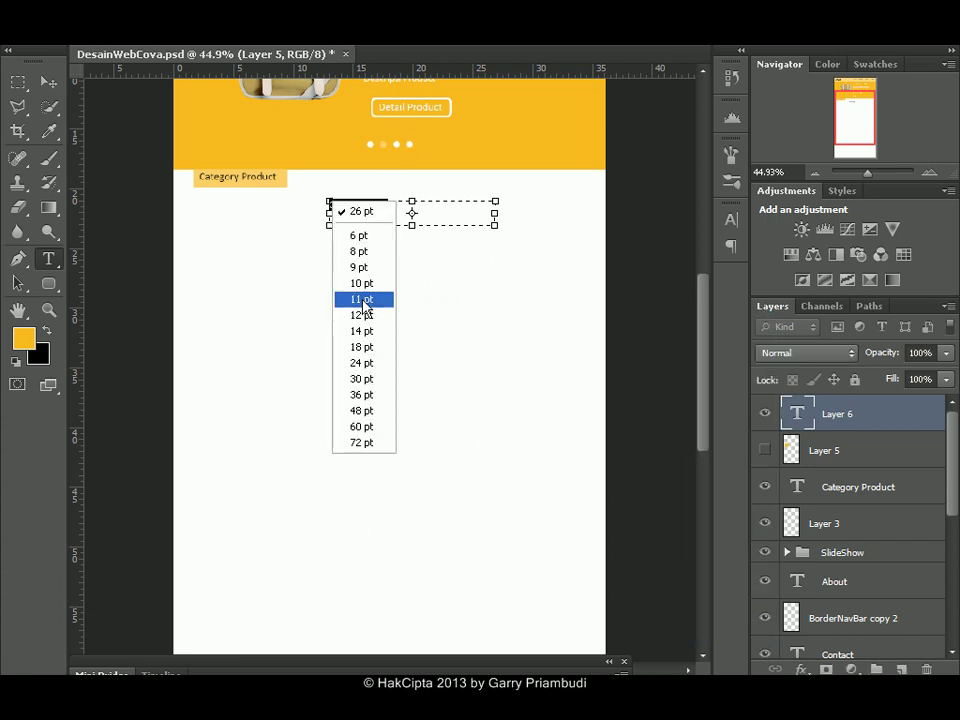
left_click(361, 427)
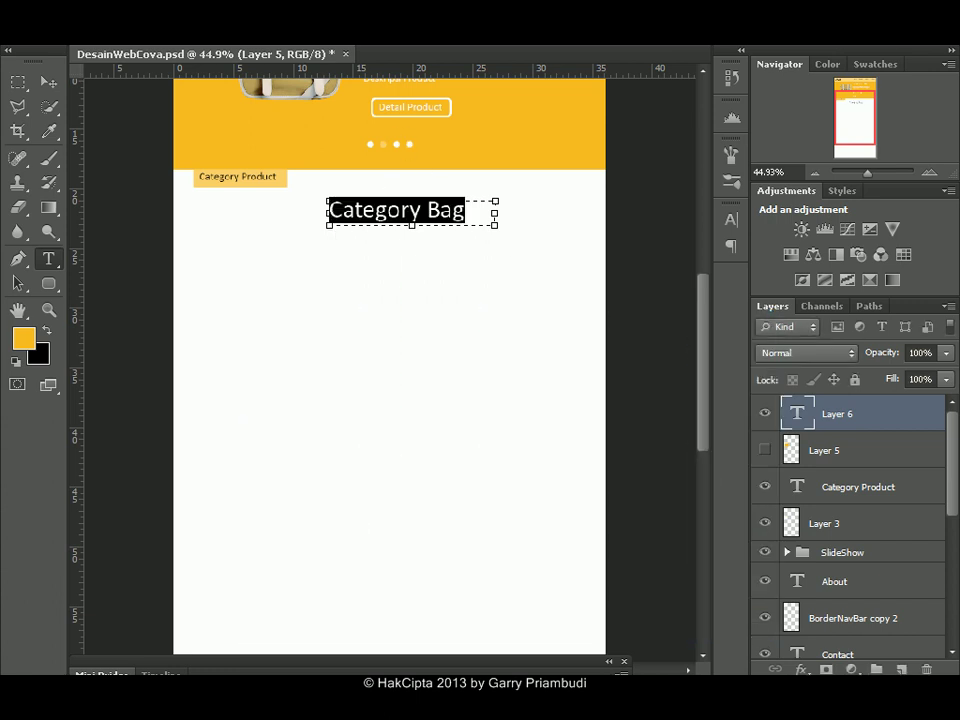
left_click(388, 34)
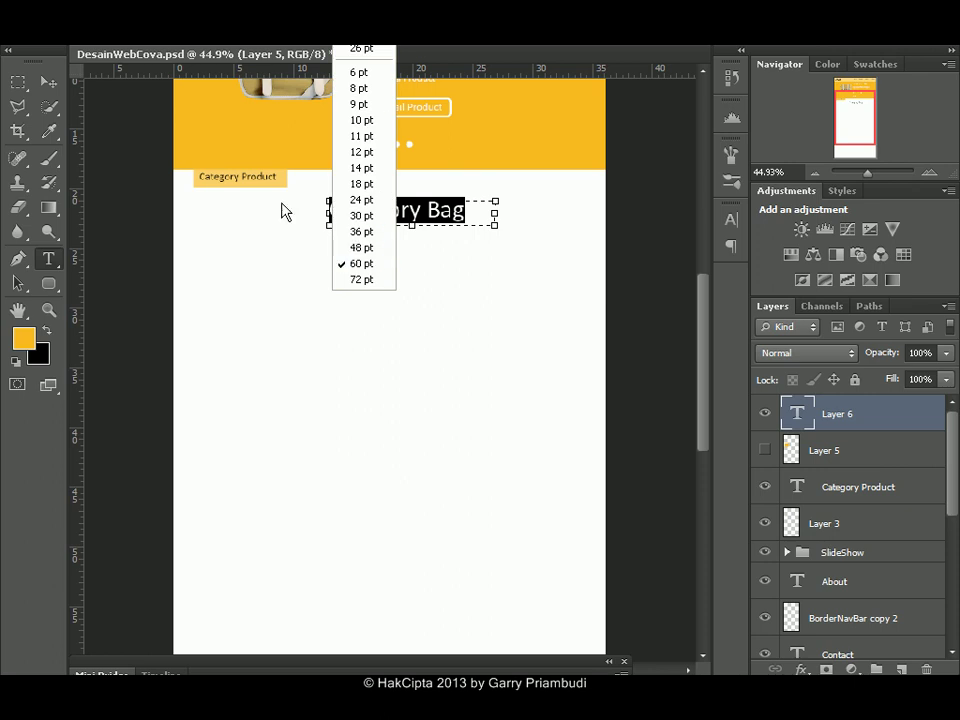
left_click(128, 122)
left_click(55, 84)
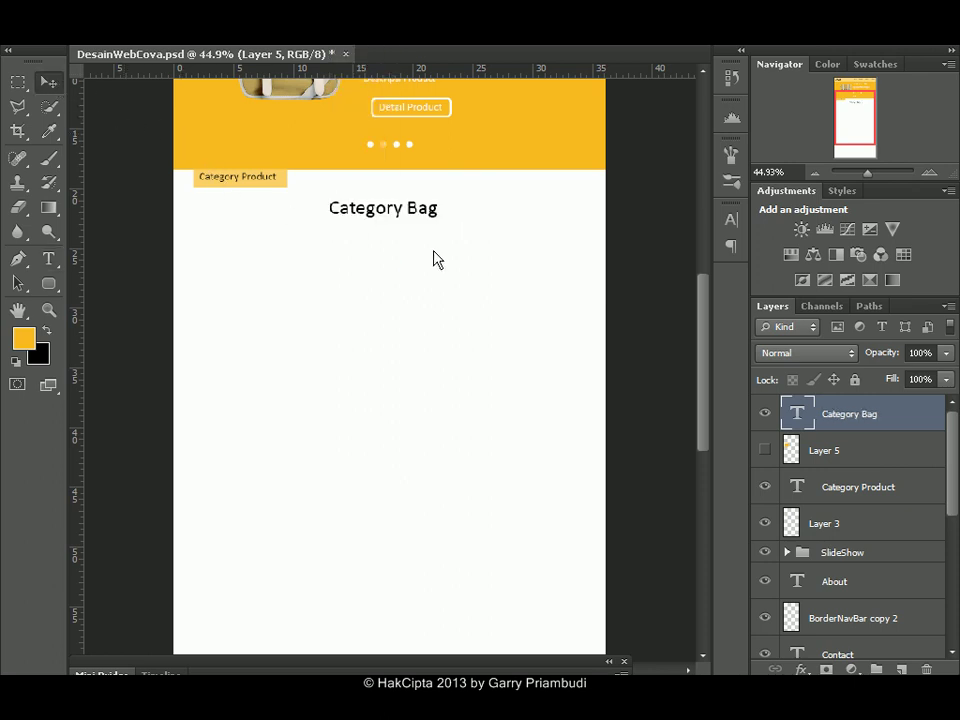
Nudge the "Category Bag" heading right and slightly down, near the page's horizontal centre.
key("Right")
key("Right")
key("Right")
key("Right")
key("Right")
key("Right")
key("Right")
key("Right")
key("Down")
key("Down")
key("Right")
key("Right")
key("Right")
key("Right")
key("Right")
key("Right")
key("Right")
key("Right")
key("Right")
key("Right")
key("Right")
key("Right")
key("Right")
key("Right")
key("Right")
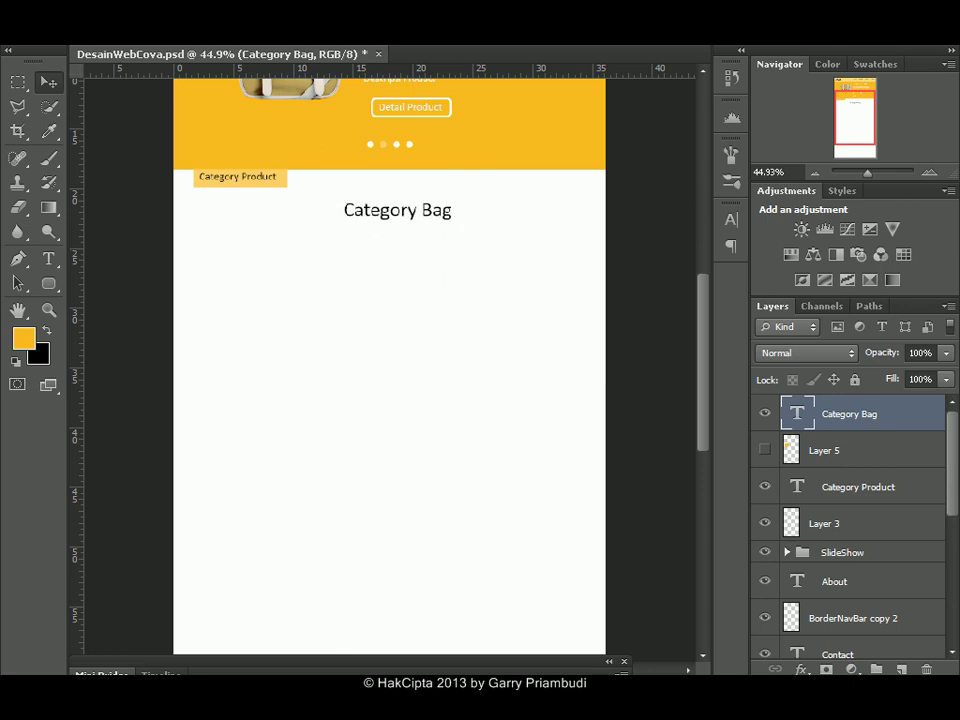
Create a new layer and draw a square marquee selection about 8 cm wide below and left of the "Category Bag" heading.
left_click_drag(871, 175, 873, 175)
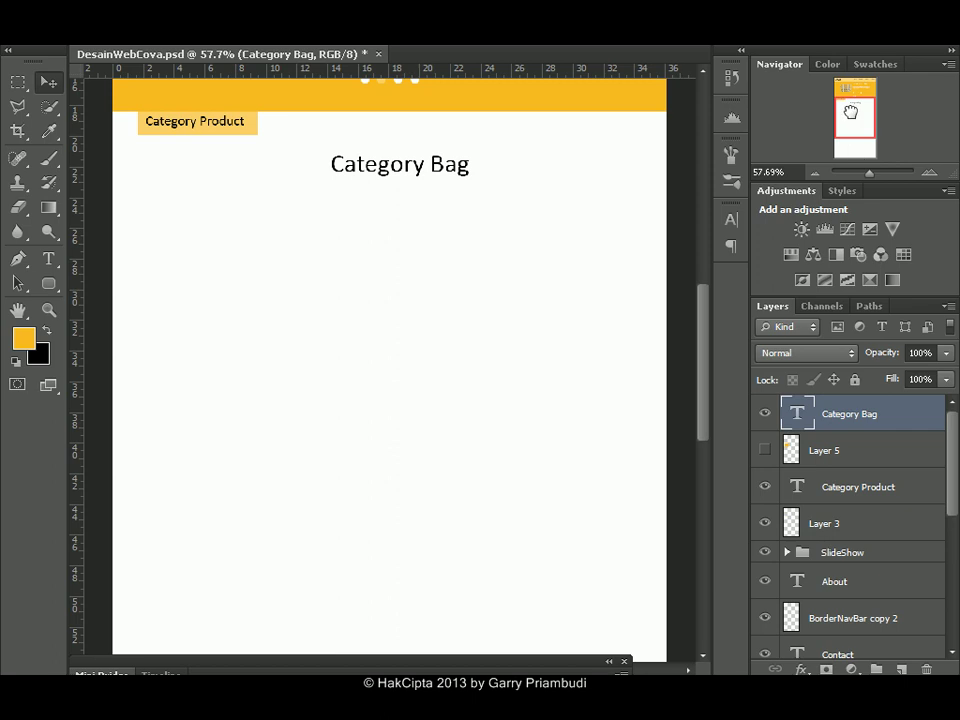
left_click_drag(853, 103, 851, 108)
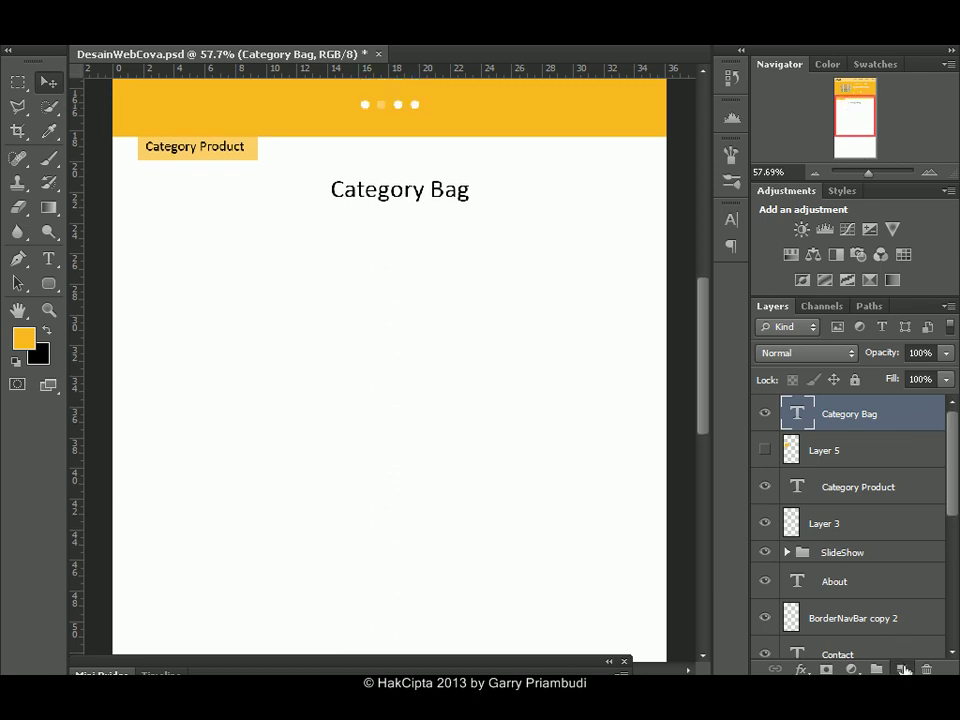
left_click(903, 667)
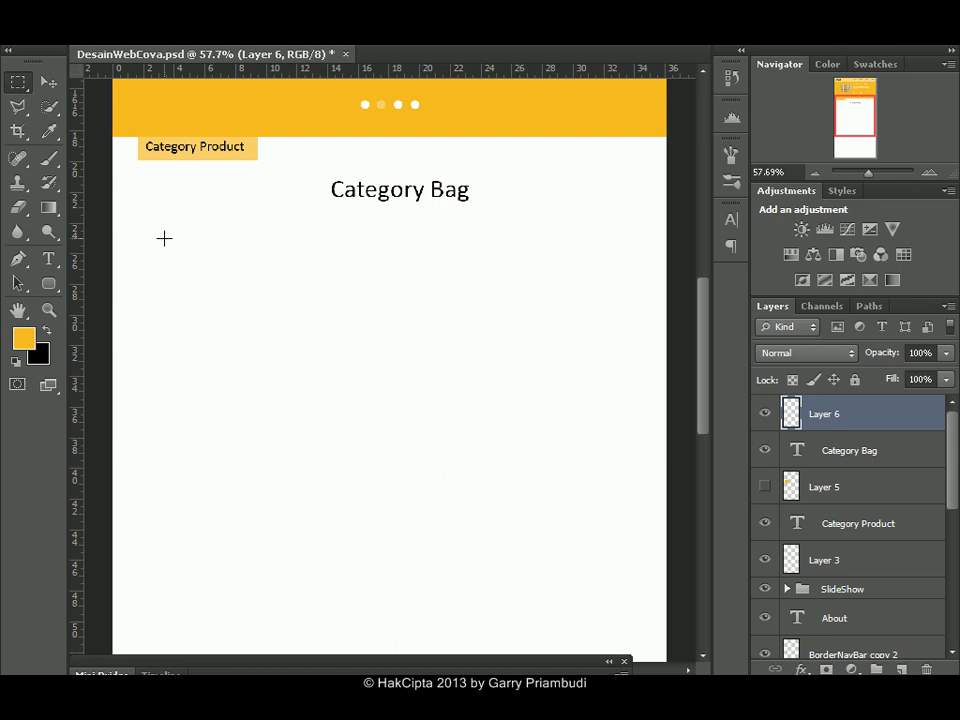
left_click_drag(162, 238, 200, 270)
left_click_drag(246, 304, 318, 360)
Sample the light orange of the Category Product tab as the foreground colour with the Eyedropper.
left_click_drag(867, 172, 870, 170)
mouse_move(857, 110)
left_mouse_down()
mouse_move(851, 102)
mouse_move(842, 110)
left_mouse_up()
left_click(877, 172)
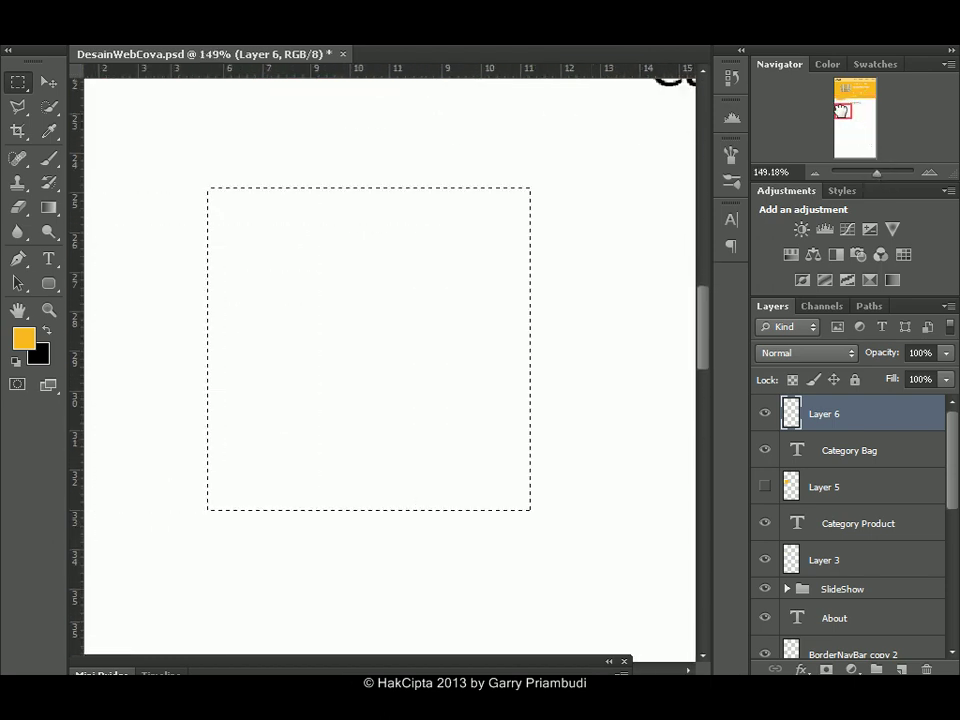
left_click(51, 160)
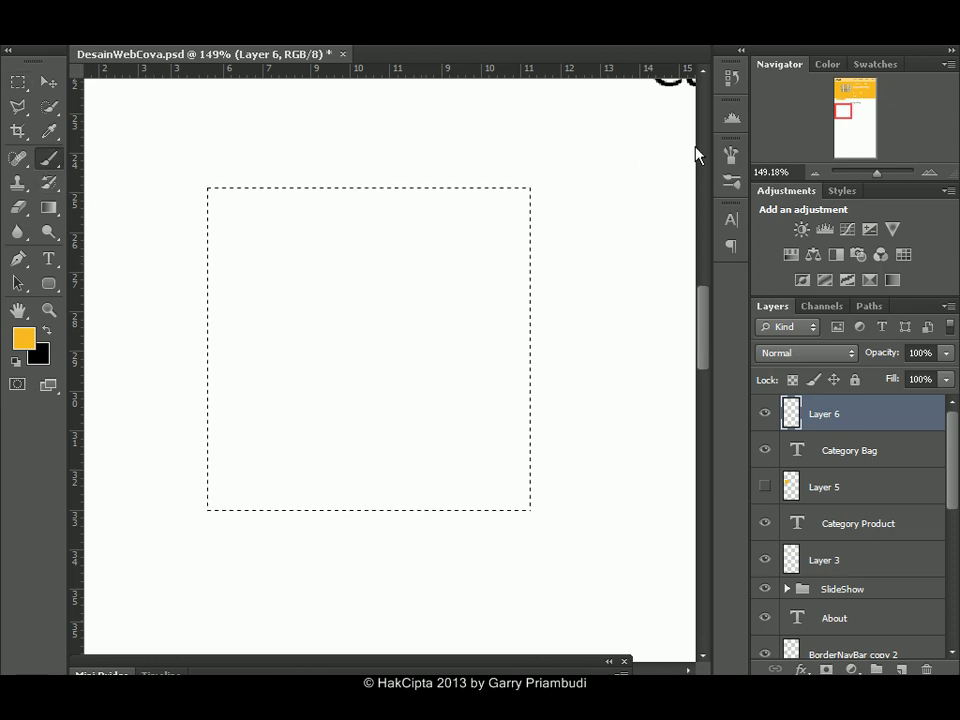
scroll(390, 360, "up", 5)
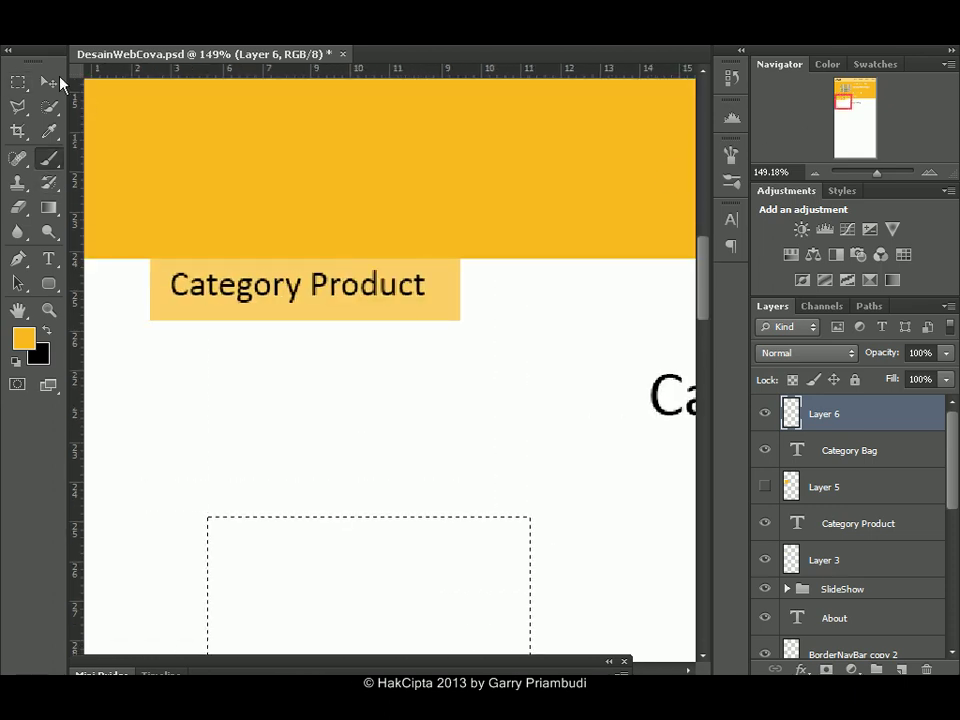
left_click(45, 128)
left_click(447, 303)
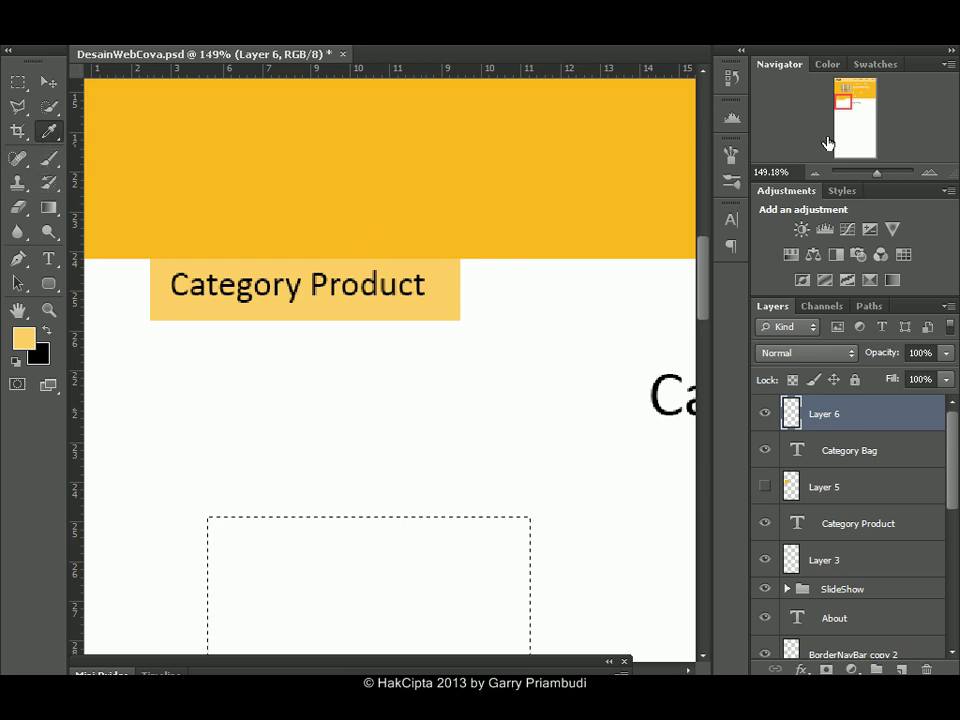
Paint the square selection on Layer 6 completely with the light orange and deselect it.
left_click_drag(845, 98, 846, 107)
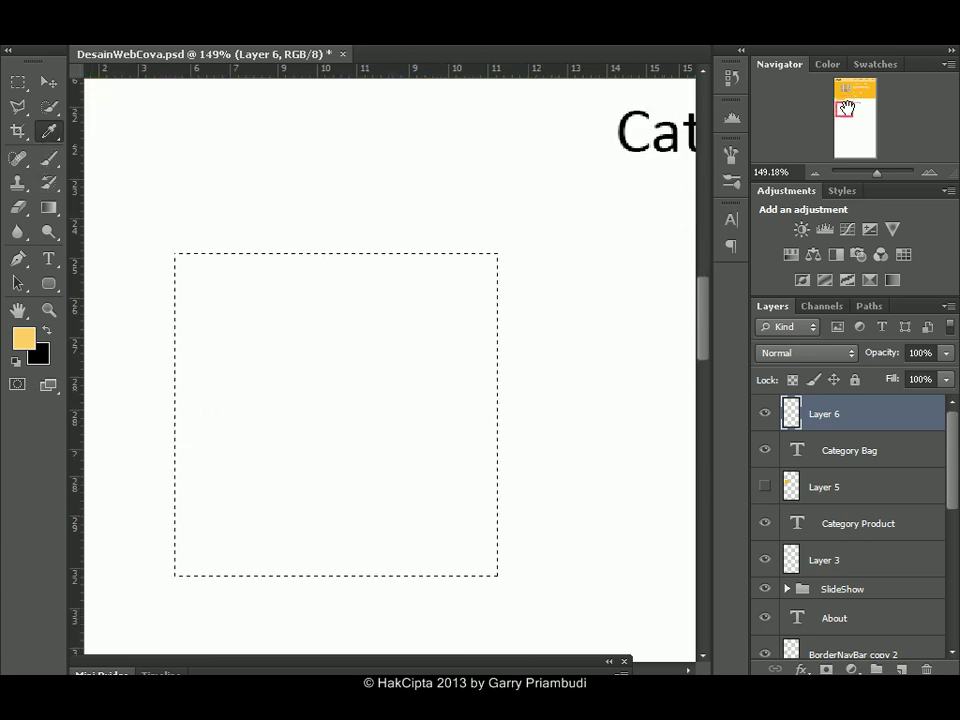
left_click(52, 162)
mouse_move(150, 307)
left_mouse_down()
mouse_move(246, 332)
mouse_move(449, 261)
left_mouse_up()
left_click_drag(143, 430, 383, 394)
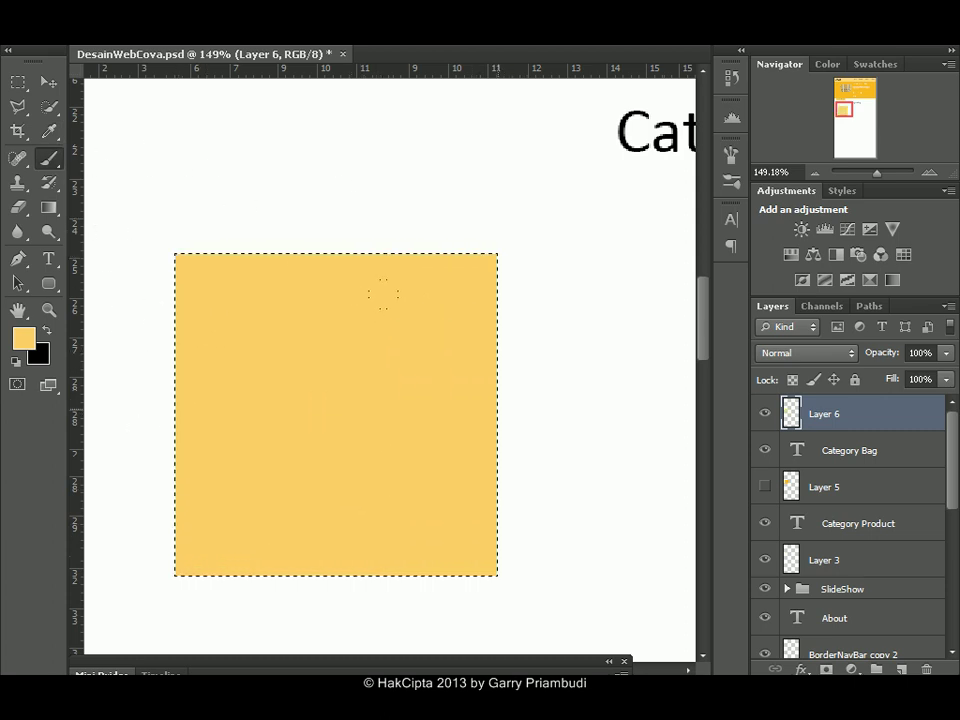
key("ctrl+d")
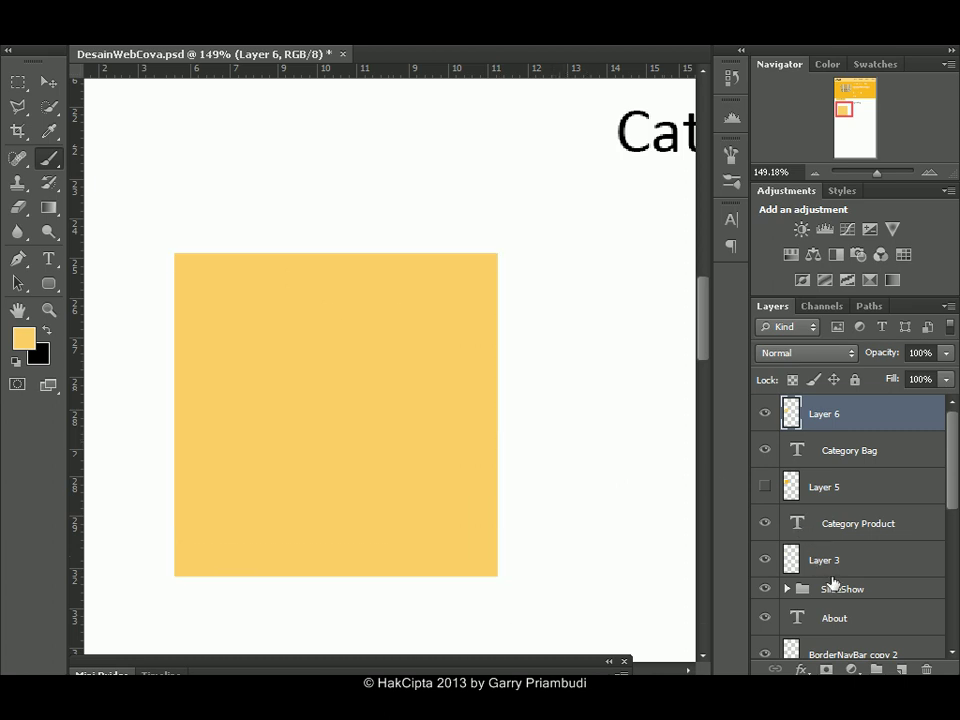
left_click(902, 669)
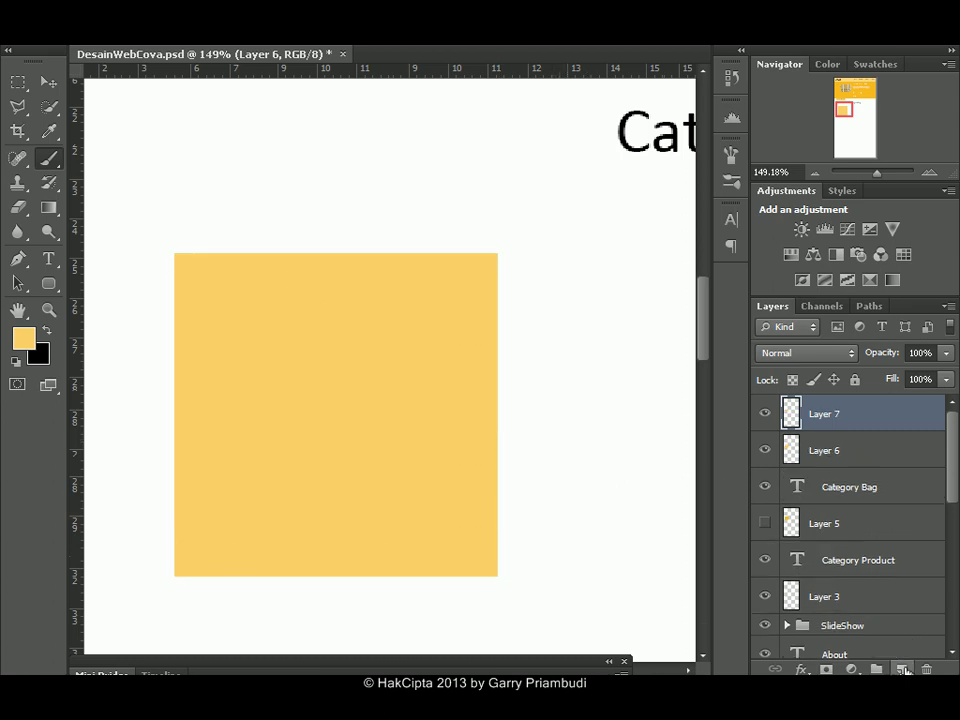
left_click(46, 330)
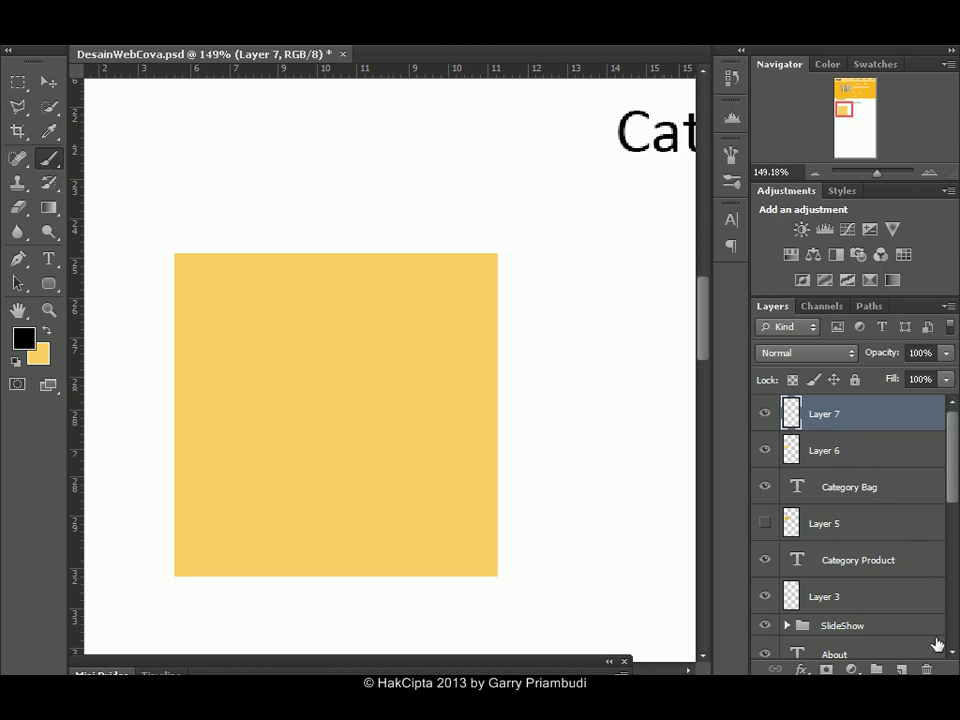
left_click(929, 666)
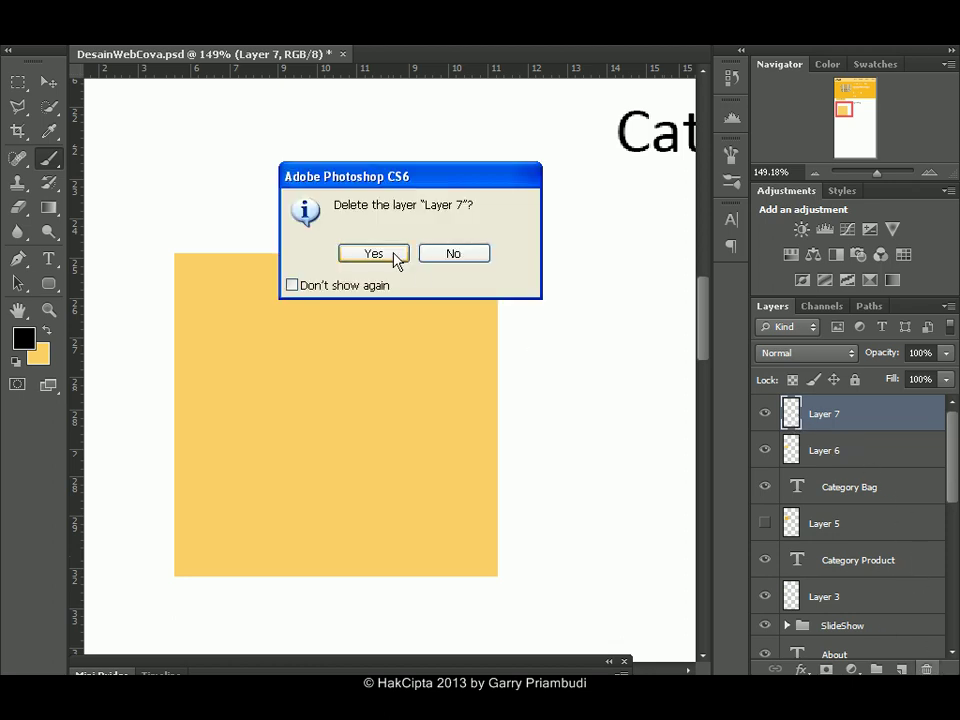
left_click(396, 255)
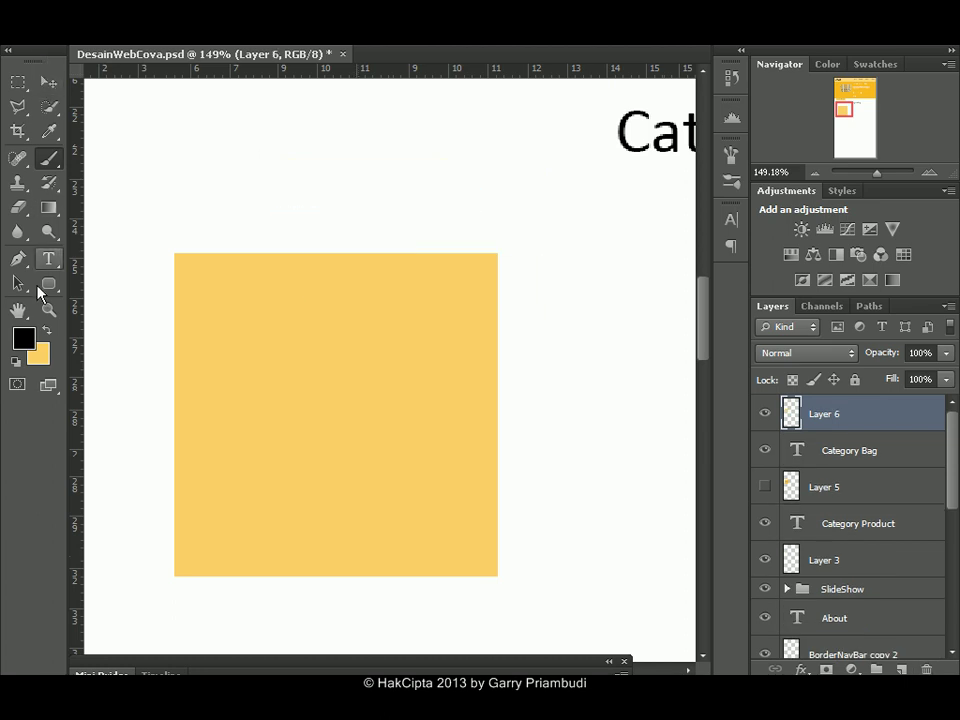
left_click(46, 330)
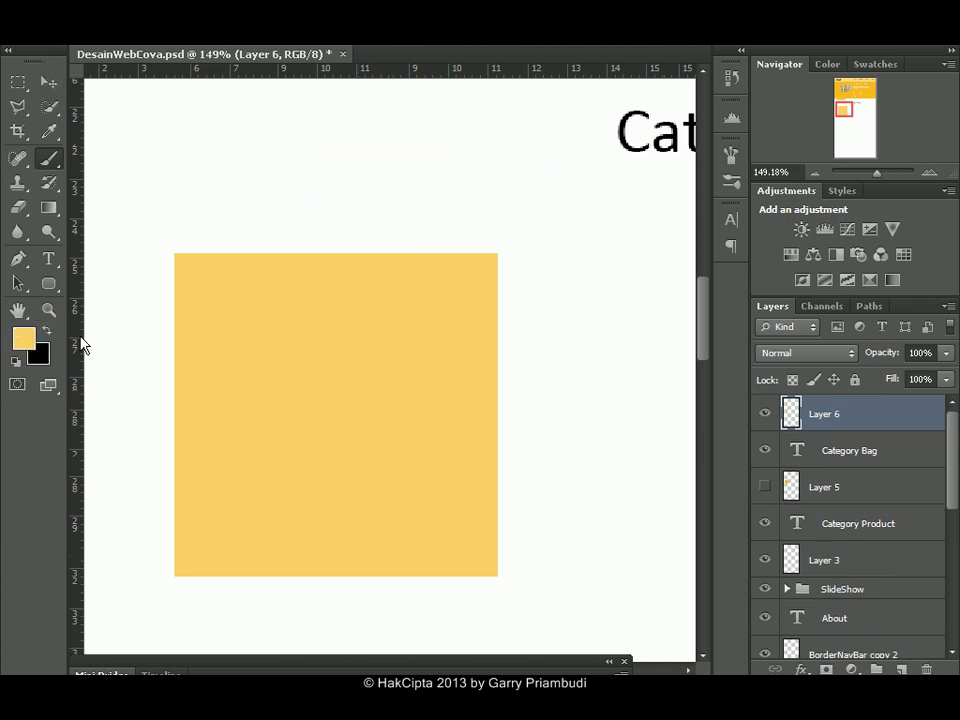
left_click(790, 412, "ctrl")
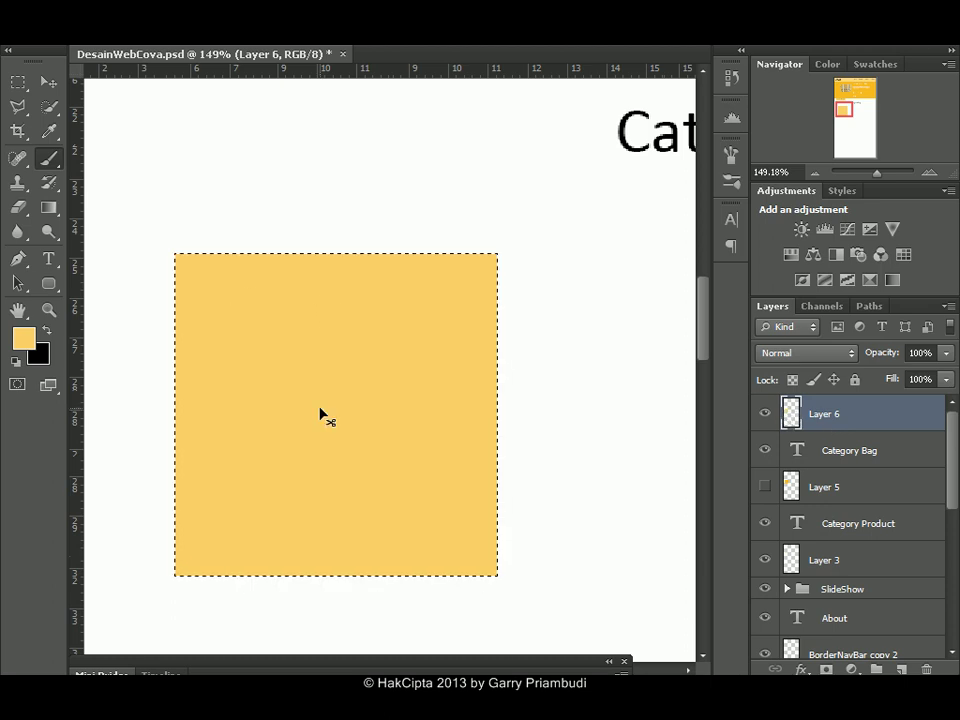
key("ctrl+d")
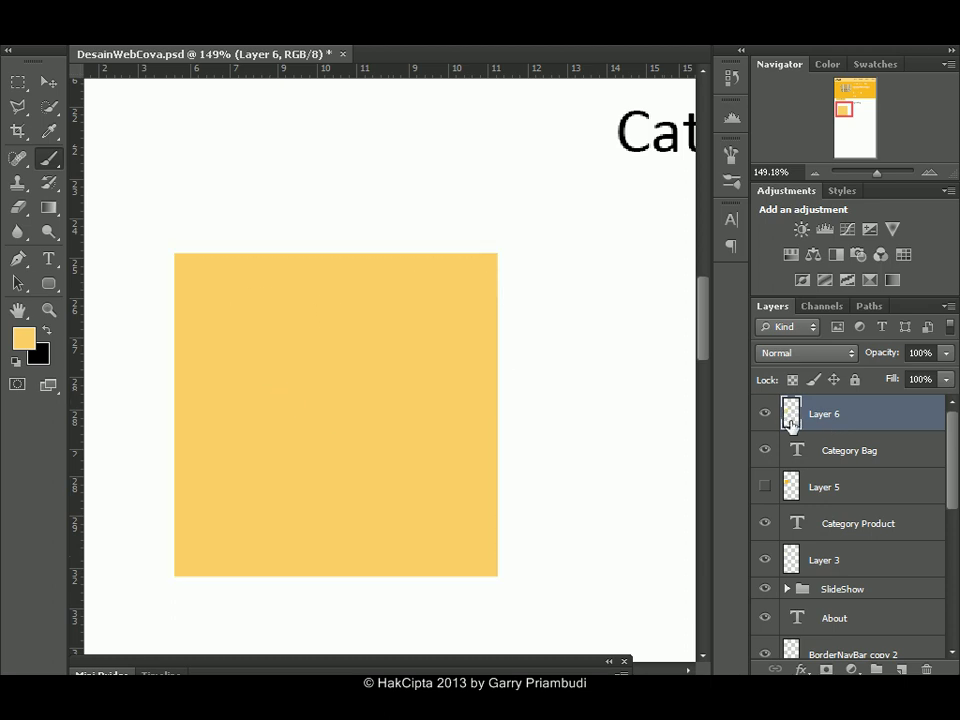
Duplicate the Layer 6 square, paint the copy completely black and deselect it.
right_click(848, 417)
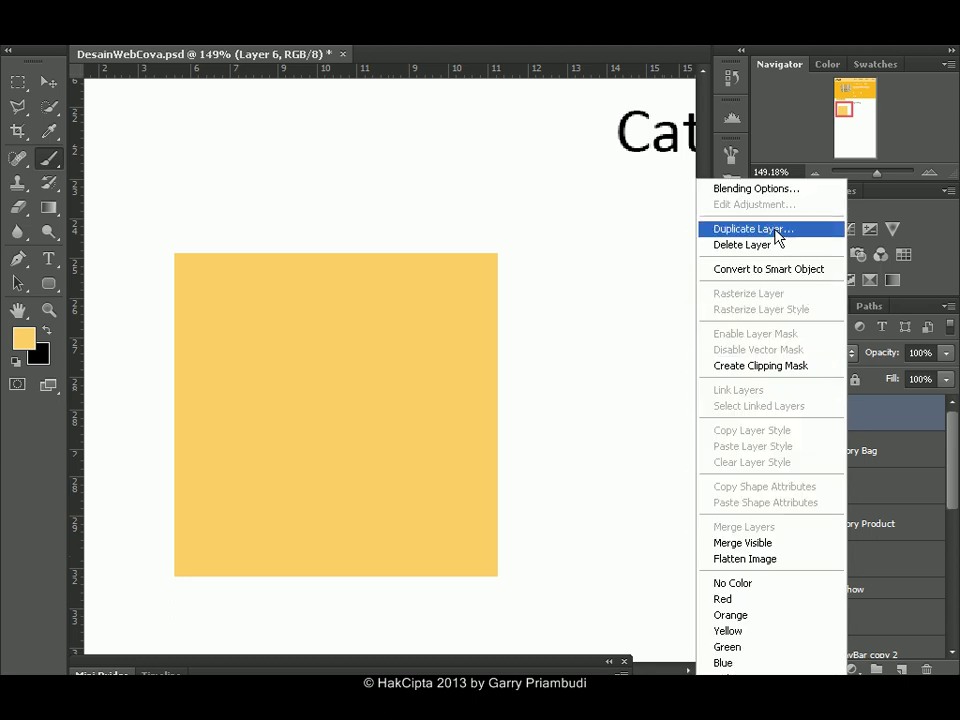
left_click(777, 234)
left_click(641, 199)
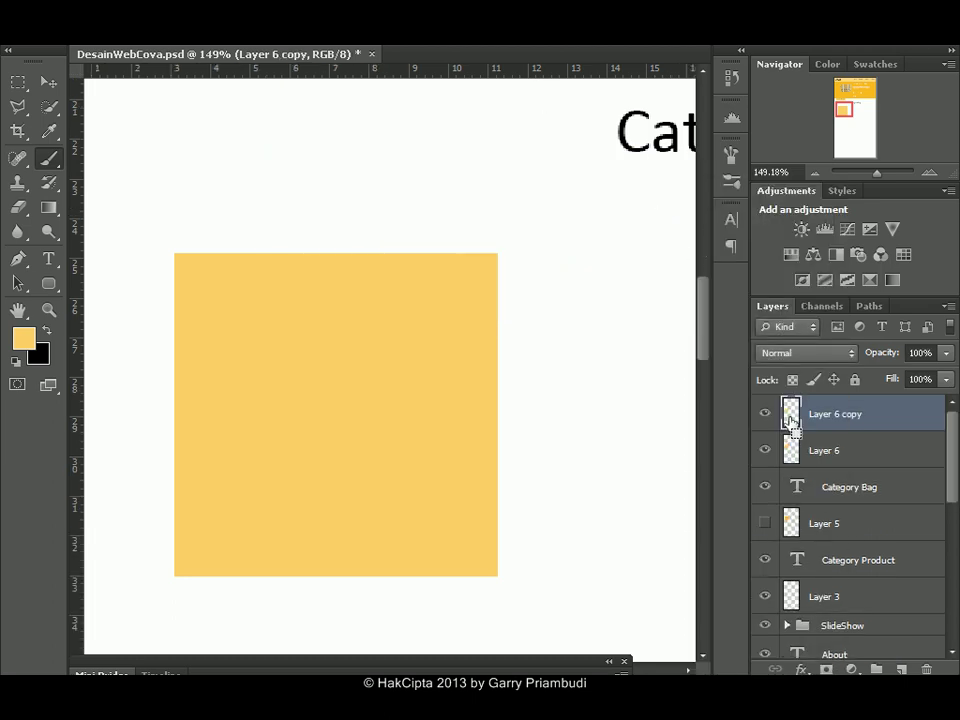
left_click(790, 420, "ctrl")
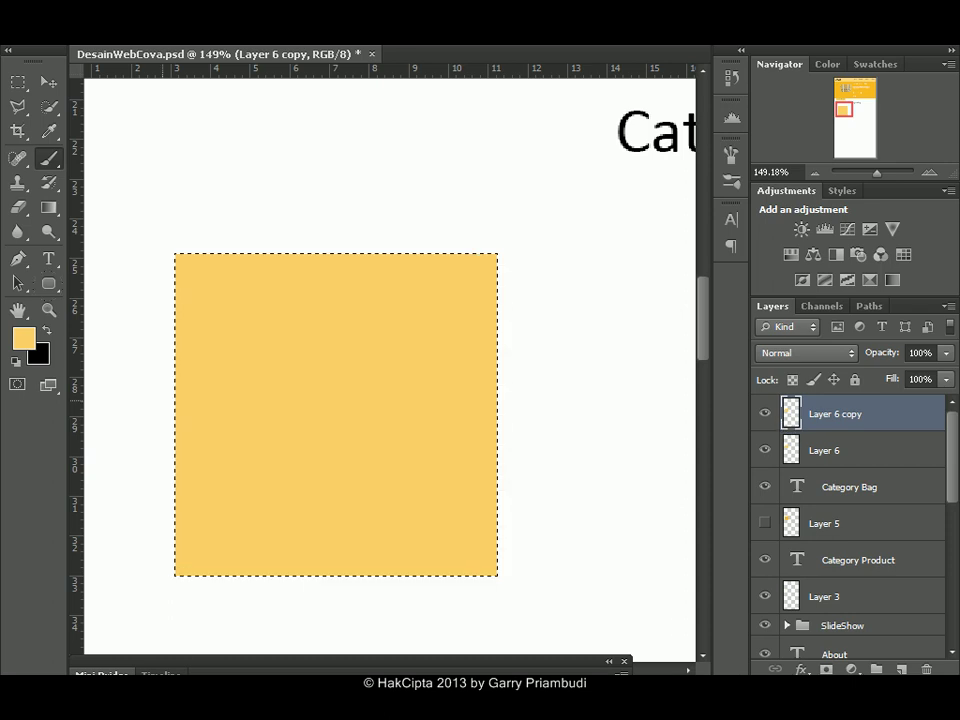
left_click(46, 331)
mouse_move(124, 231)
left_mouse_down()
mouse_move(131, 353)
mouse_move(257, 262)
mouse_move(114, 128)
left_mouse_up()
left_click_drag(313, 456, 476, 217)
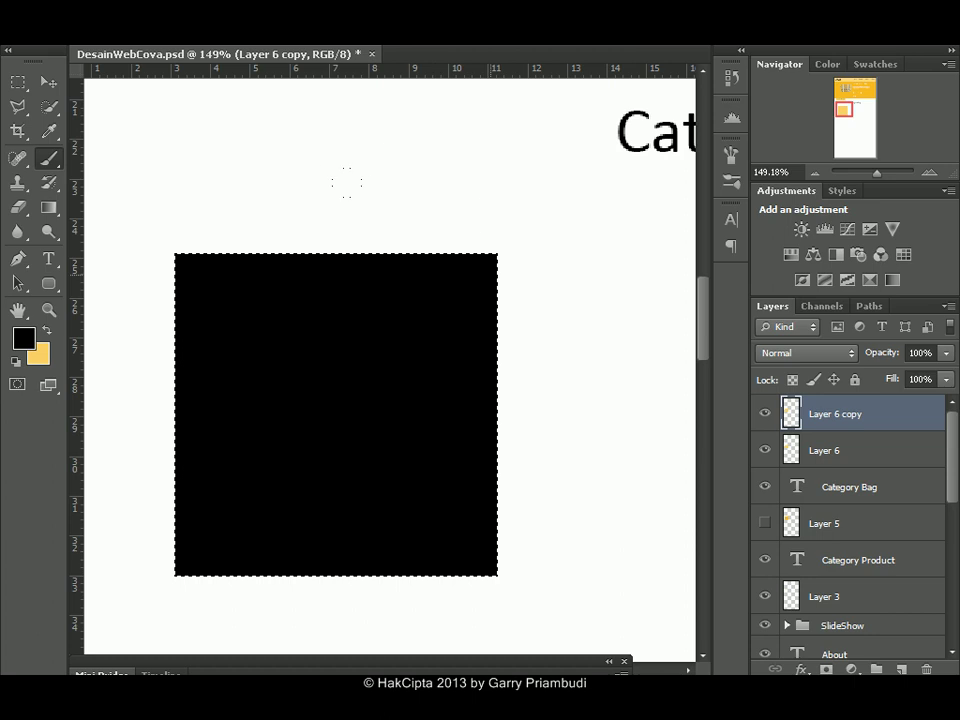
key("ctrl+d")
Shrink the black square with Free Transform so a thin orange border surrounds it, slightly thicker along its left edge.
key("ctrl+t")
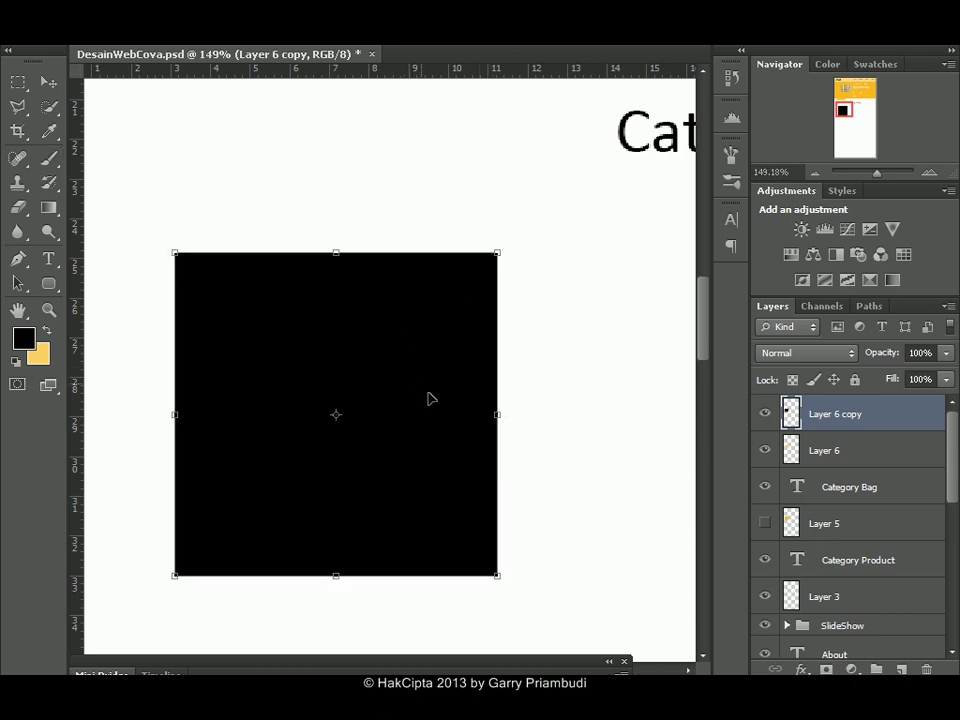
left_click_drag(493, 579, 481, 567)
left_click_drag(461, 519, 467, 525)
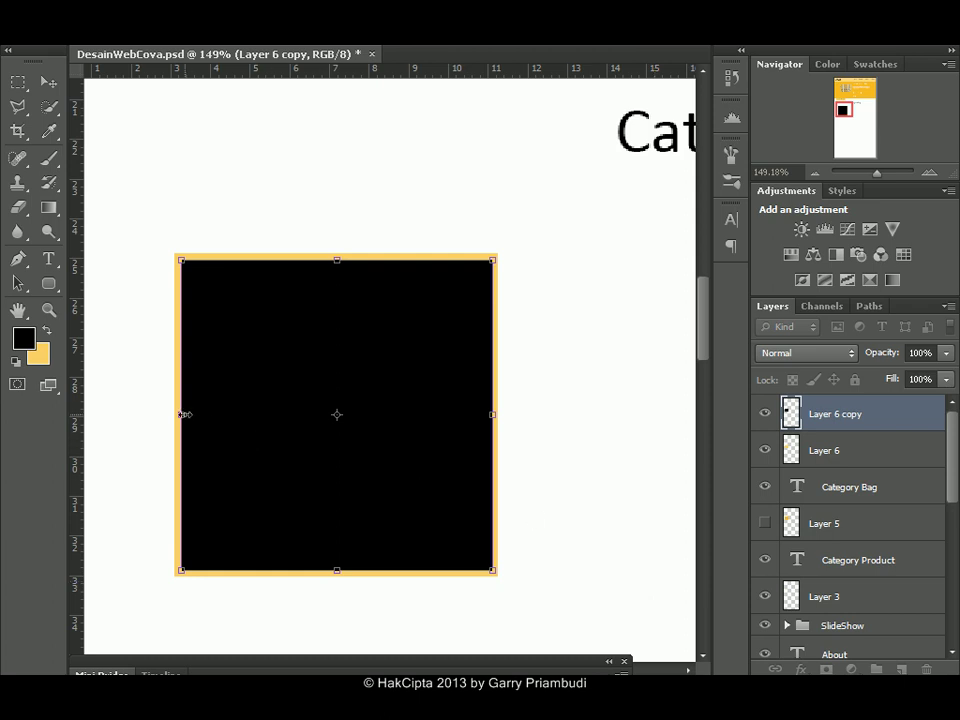
left_click_drag(186, 414, 190, 414)
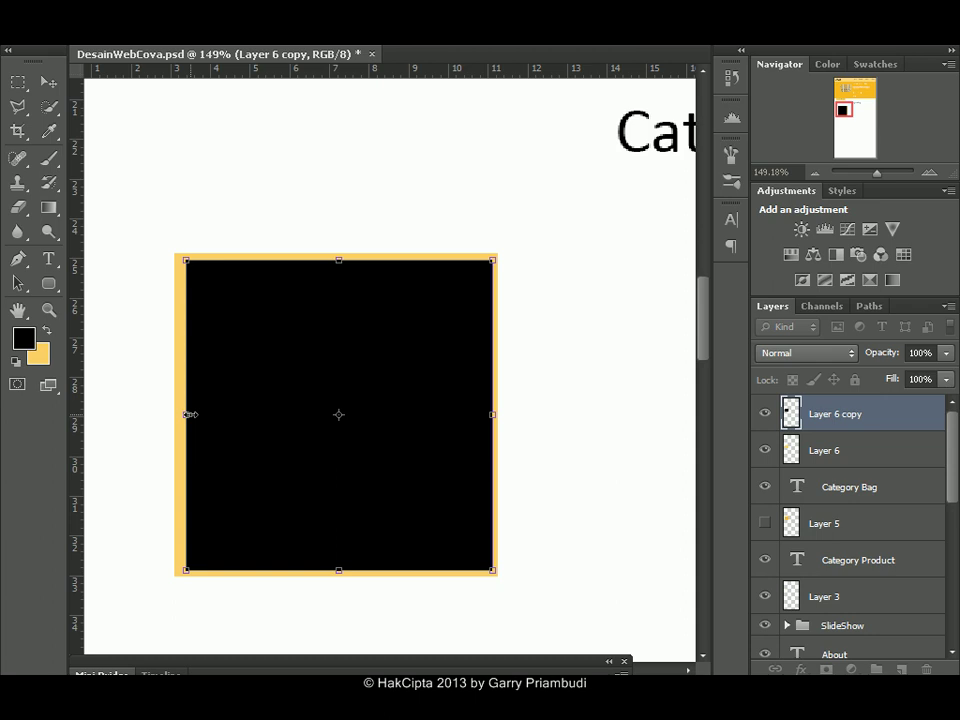
key("b")
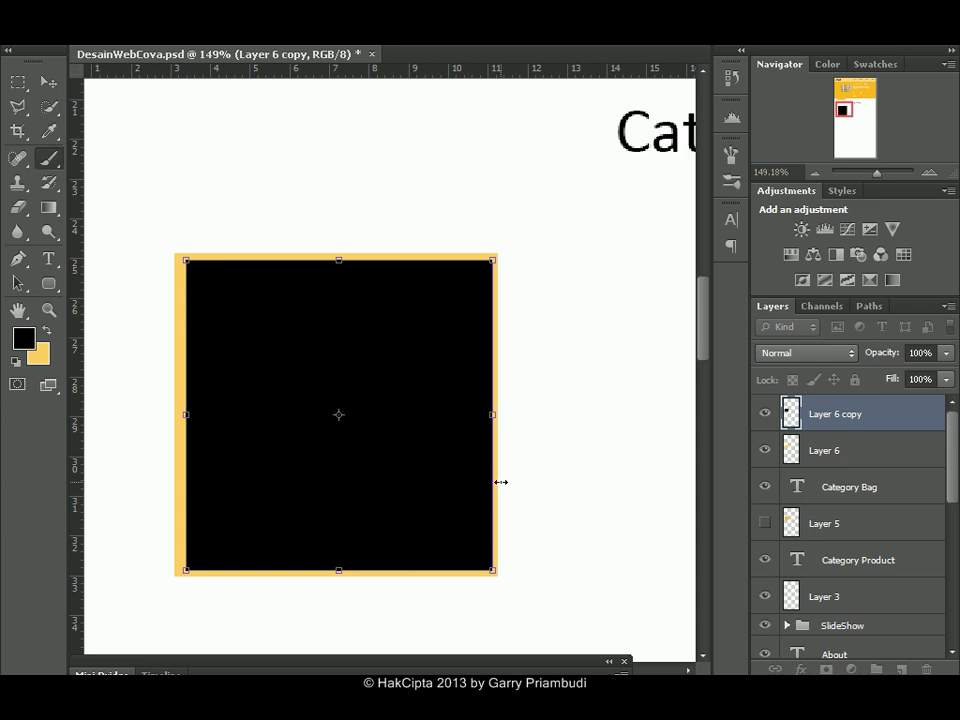
key("Return")
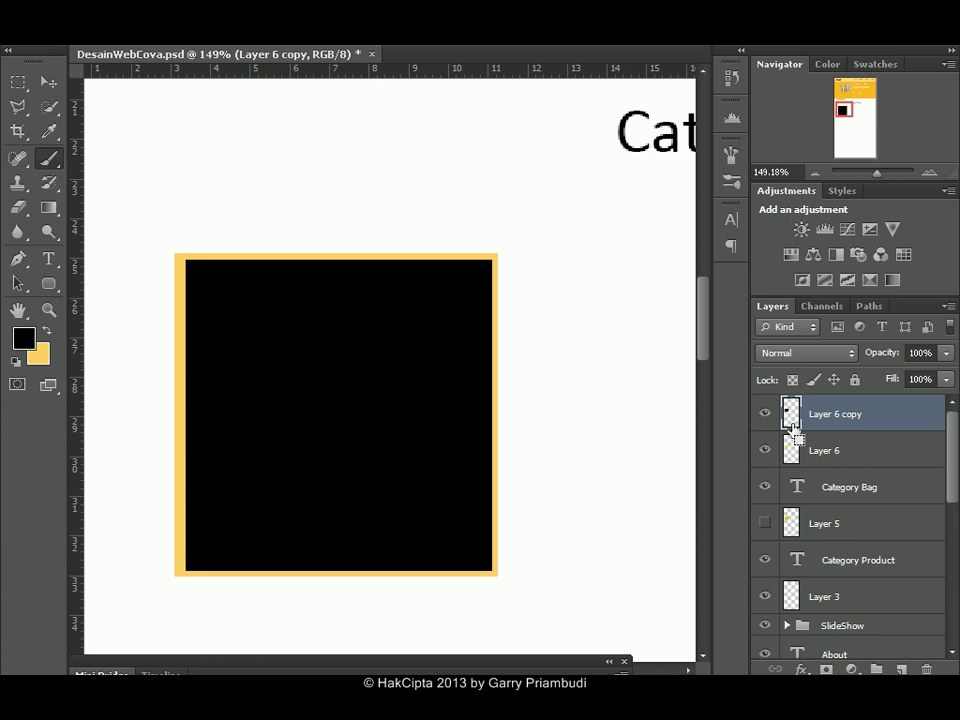
Load the black square's outline as a selection and delete the Layer 6 copy layer.
left_click(792, 430, "ctrl")
left_click(928, 671)
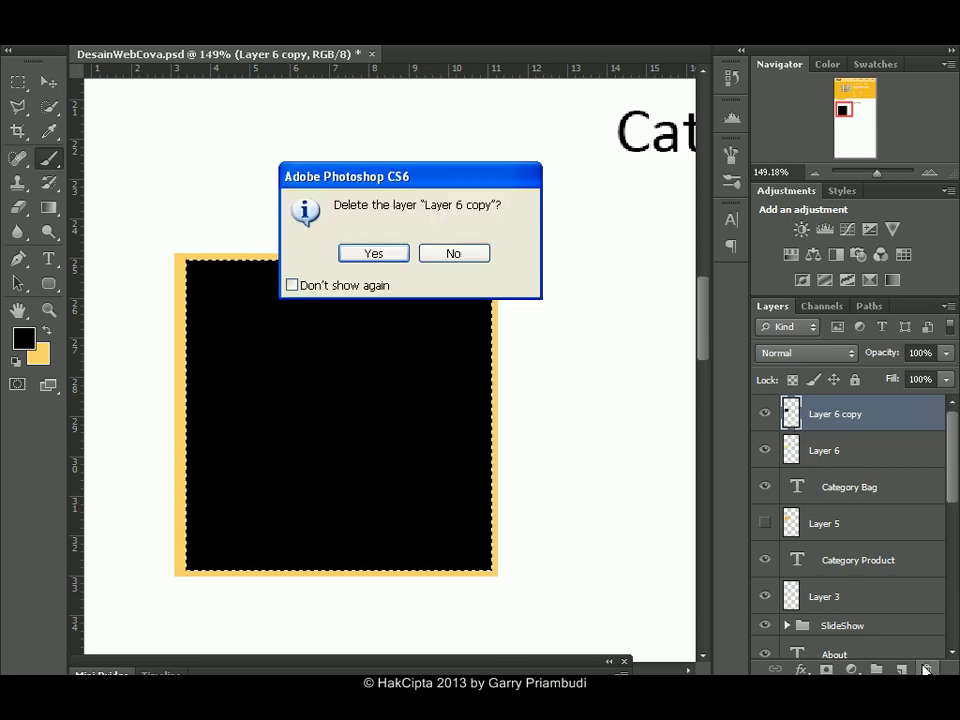
left_click(372, 254)
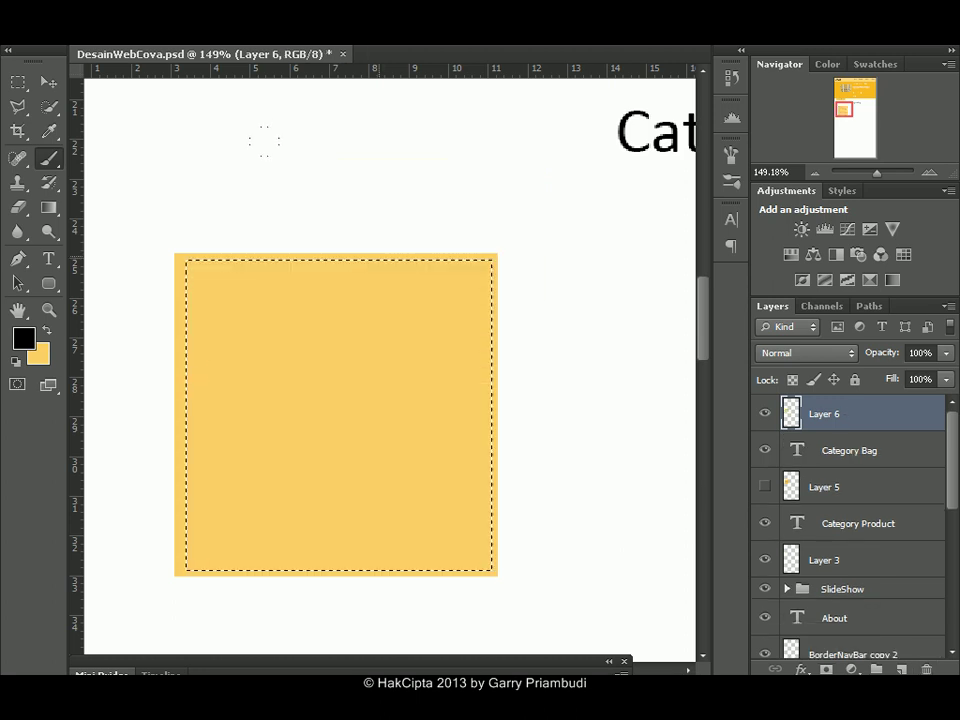
Erase the selected interior of the Layer 6 square, leaving only its orange border, and deselect.
left_click(19, 207)
mouse_move(227, 272)
left_mouse_down()
mouse_move(133, 242)
mouse_move(115, 357)
left_mouse_up()
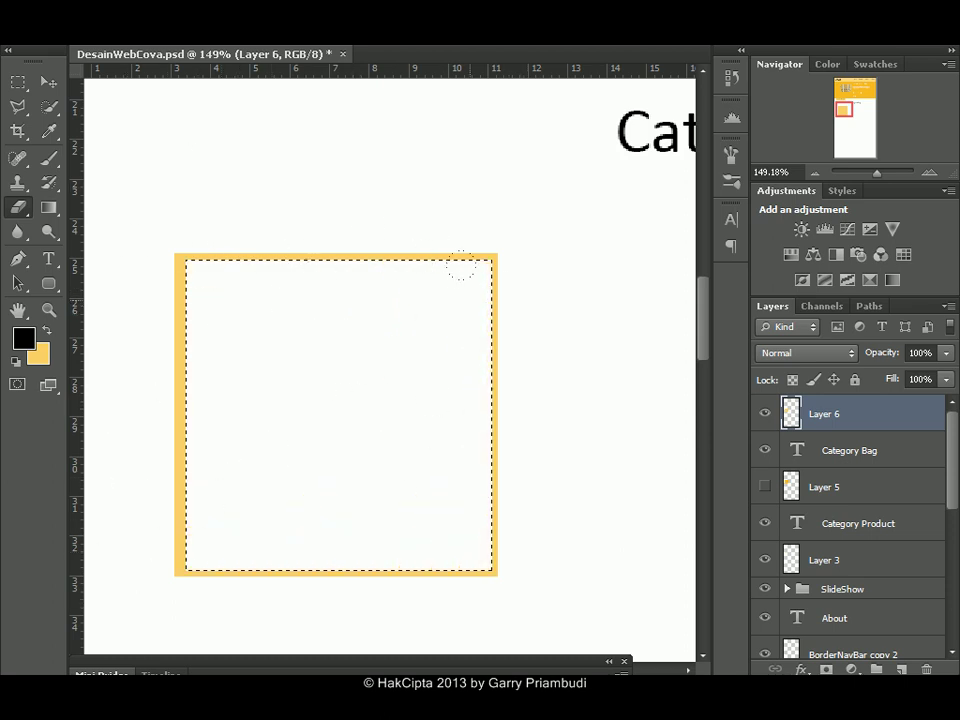
key("ctrl+d")
left_click(797, 423, "ctrl")
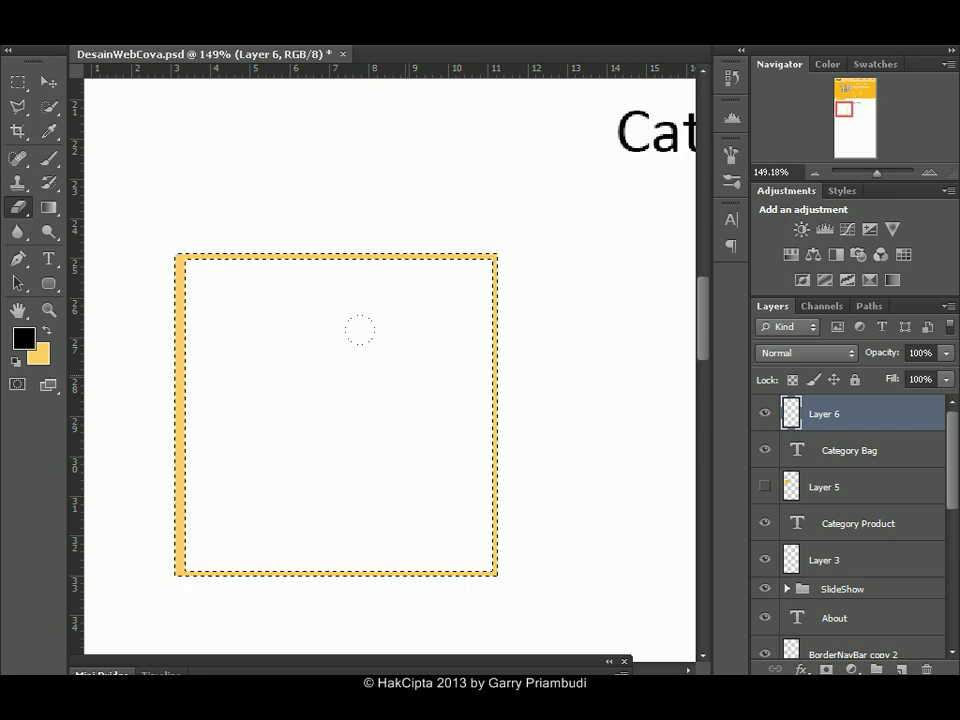
left_click(17, 87)
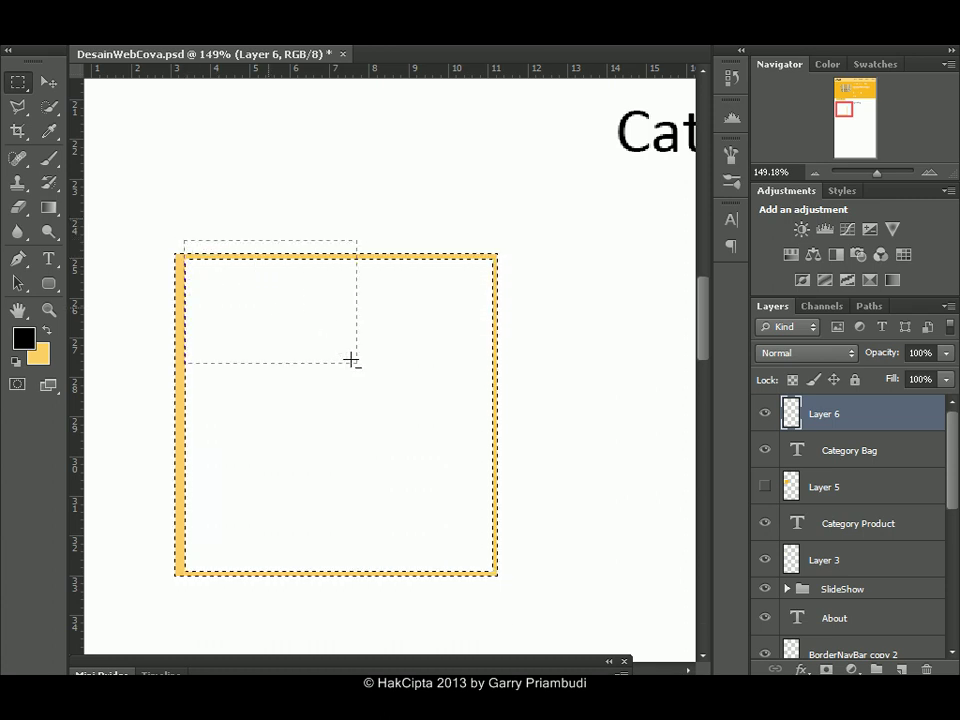
left_click_drag(522, 483, 563, 591)
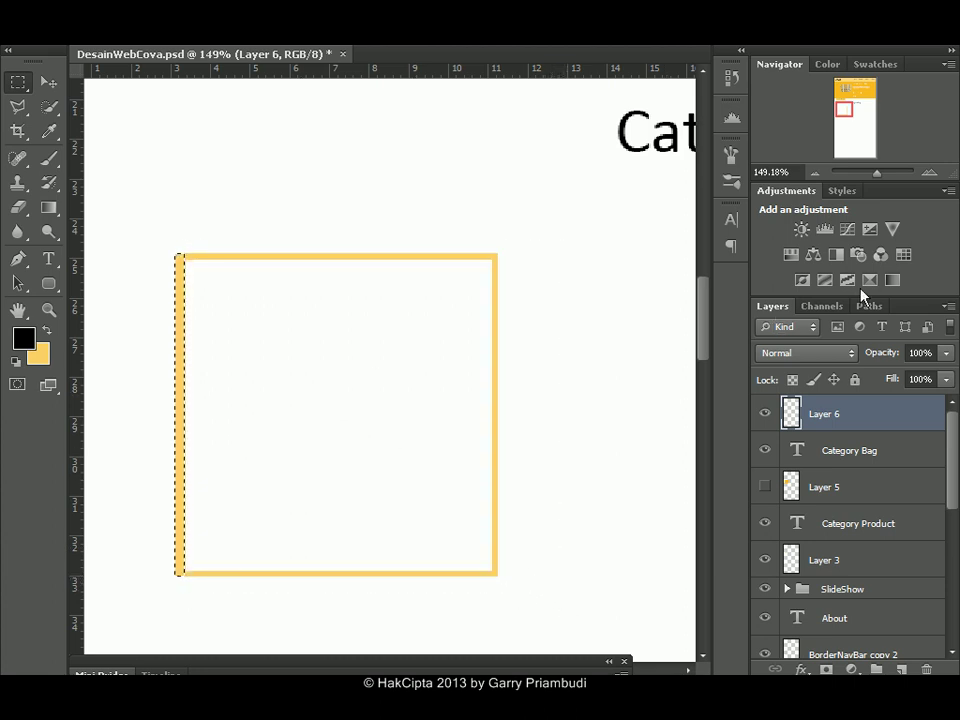
left_click_drag(878, 172, 884, 172)
mouse_move(852, 117)
left_mouse_down()
mouse_move(838, 93)
mouse_move(840, 116)
left_mouse_up()
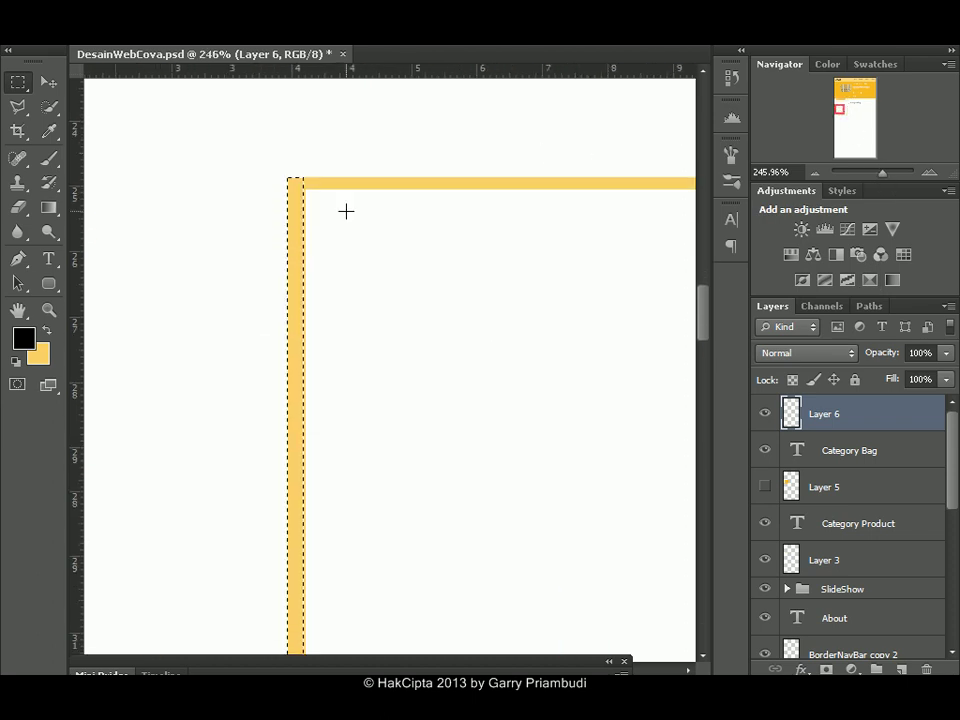
left_click_drag(305, 176, 298, 208)
left_click_drag(340, 155, 305, 176)
key("ctrl+z")
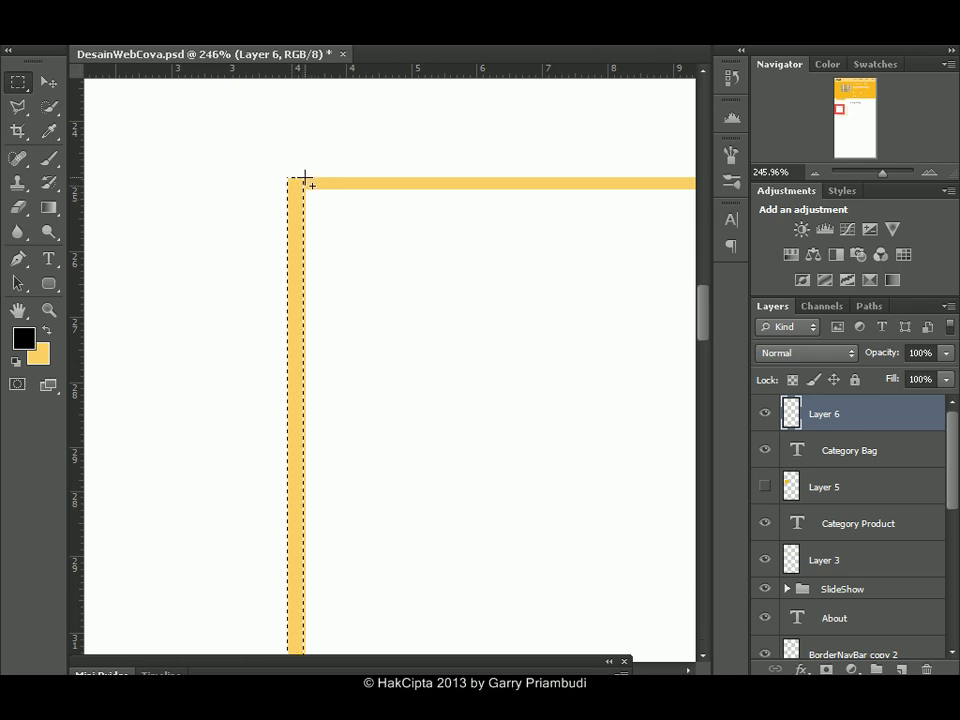
left_click_drag(323, 164, 305, 178)
key("ctrl+d")
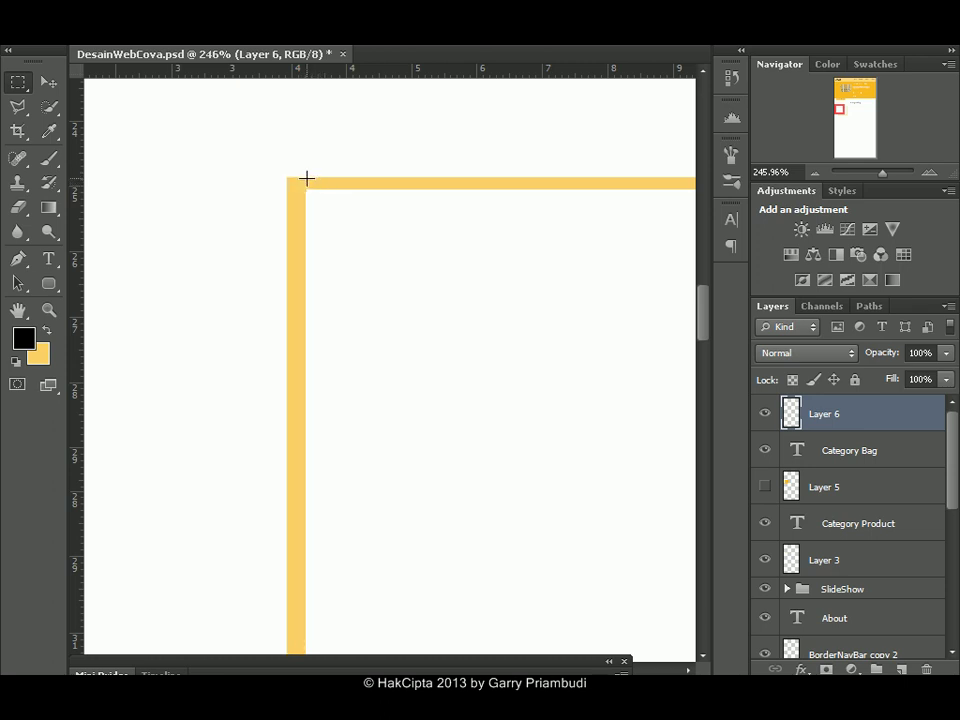
Load the orange frame as a selection and subtract everything except its thicker left edge.
left_click_drag(880, 178, 876, 178)
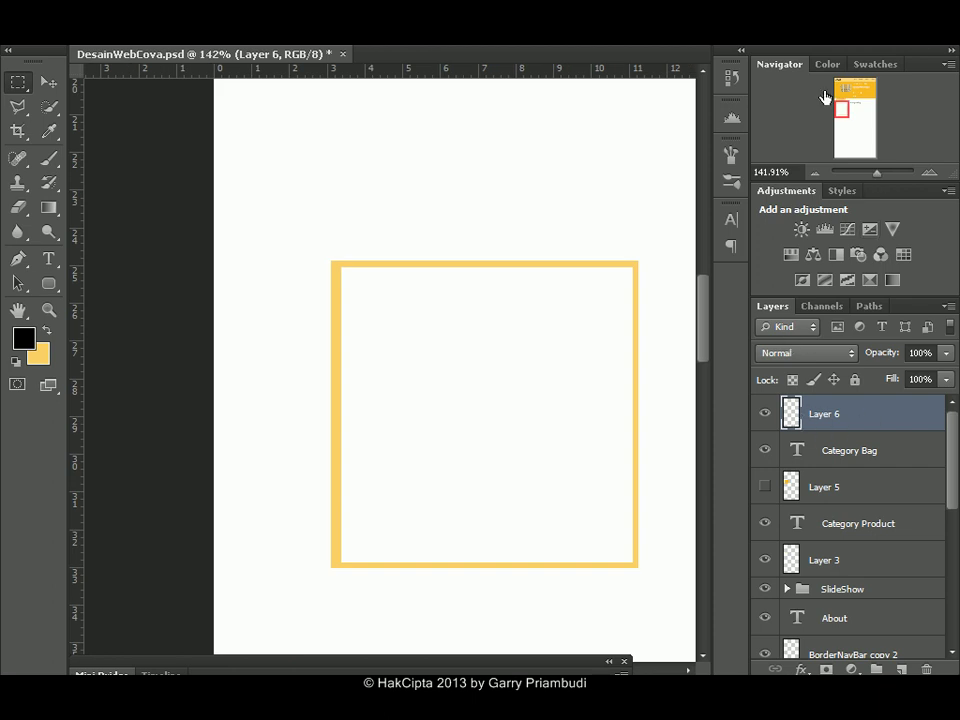
left_click_drag(845, 100, 844, 105)
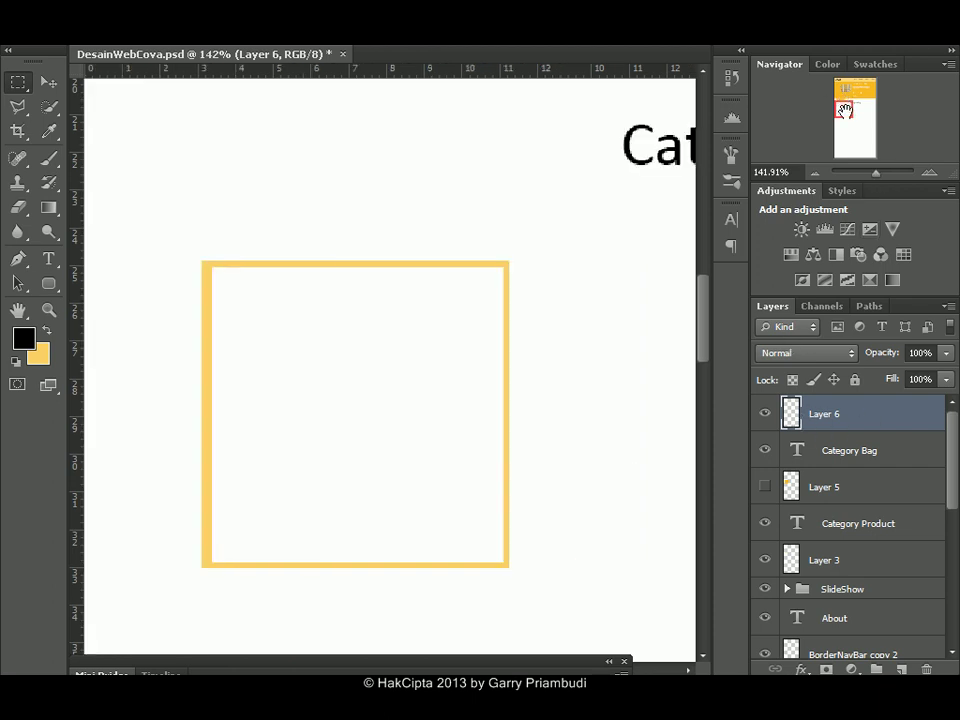
left_click(792, 415, "ctrl")
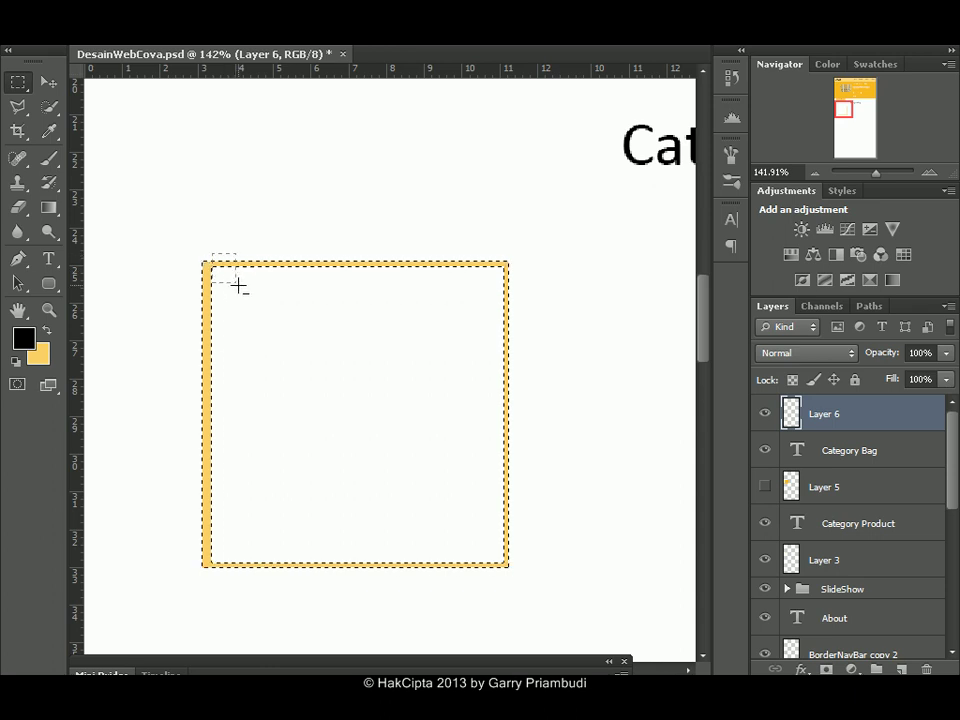
left_click_drag(358, 374, 598, 571)
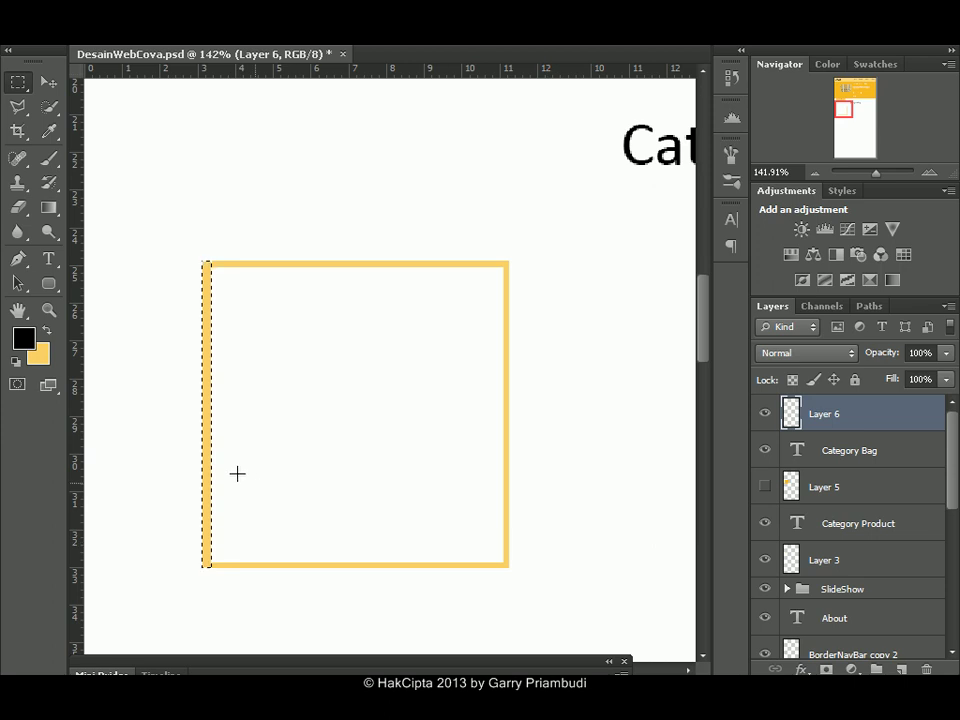
Sample the darker orange of the slideshow background as the foreground colour with the Eyedropper.
left_click_drag(849, 138, 849, 108)
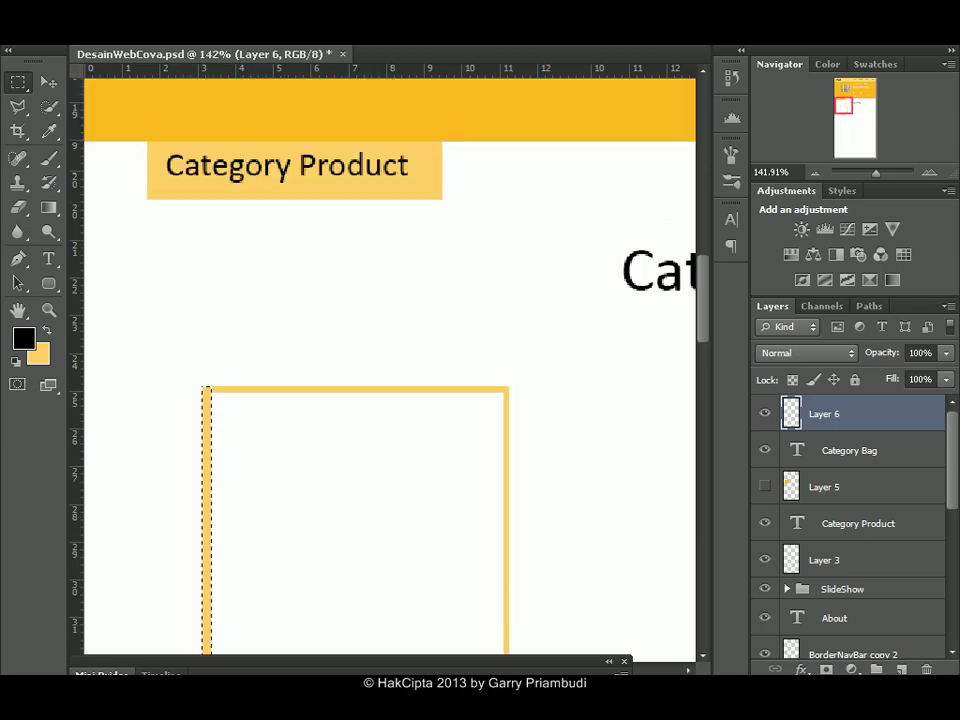
left_click(48, 131)
left_click(194, 110)
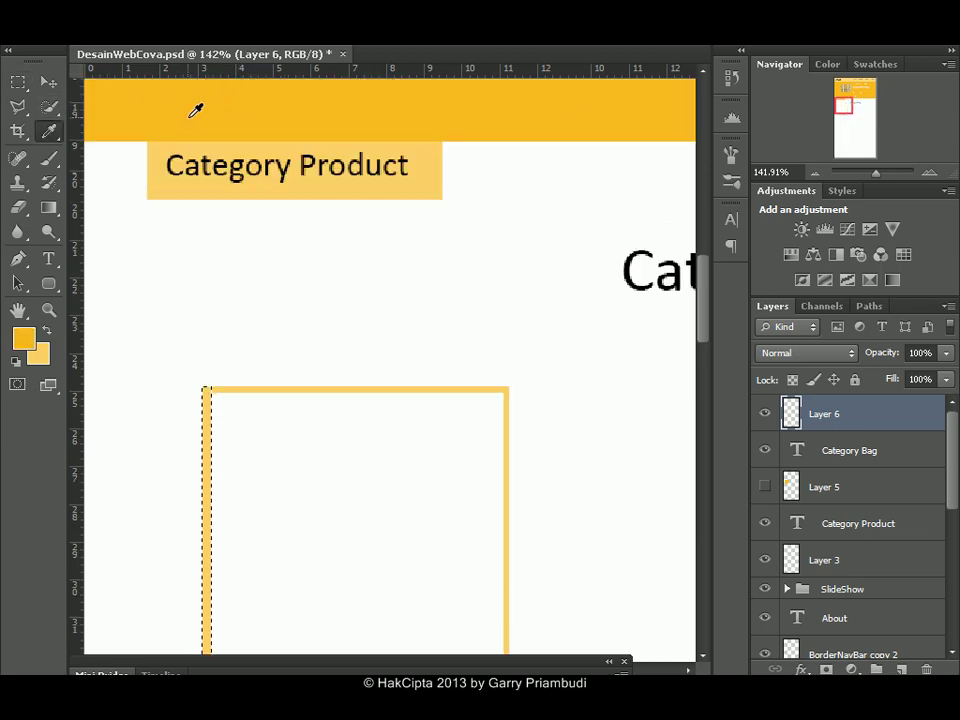
Fill the frame's selected left edge with the darker orange and deselect it.
left_click_drag(838, 103, 838, 106)
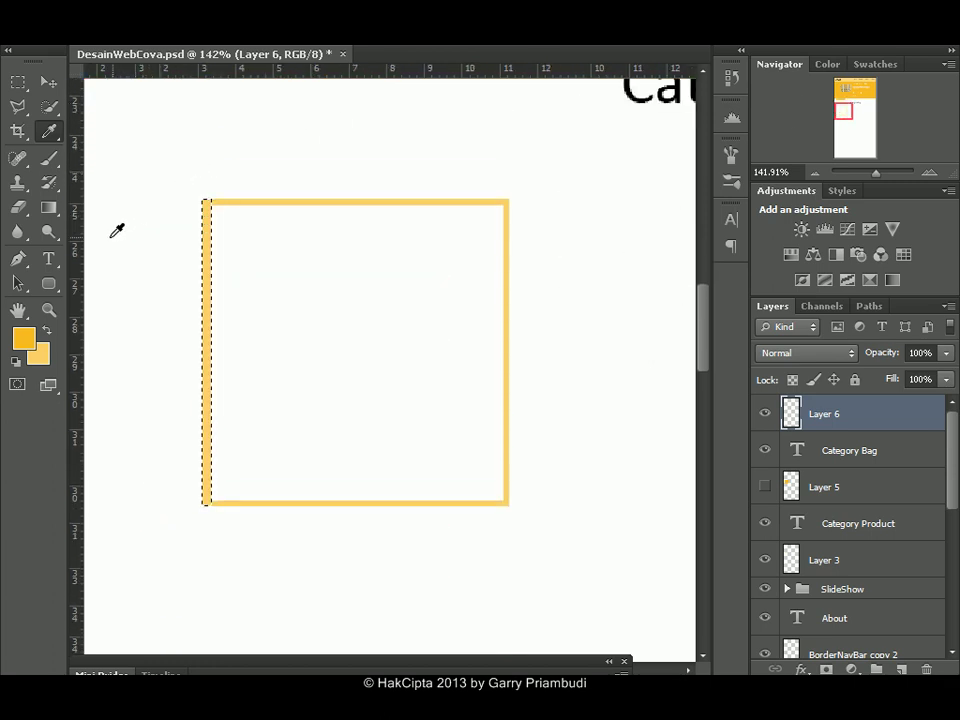
left_click(52, 166)
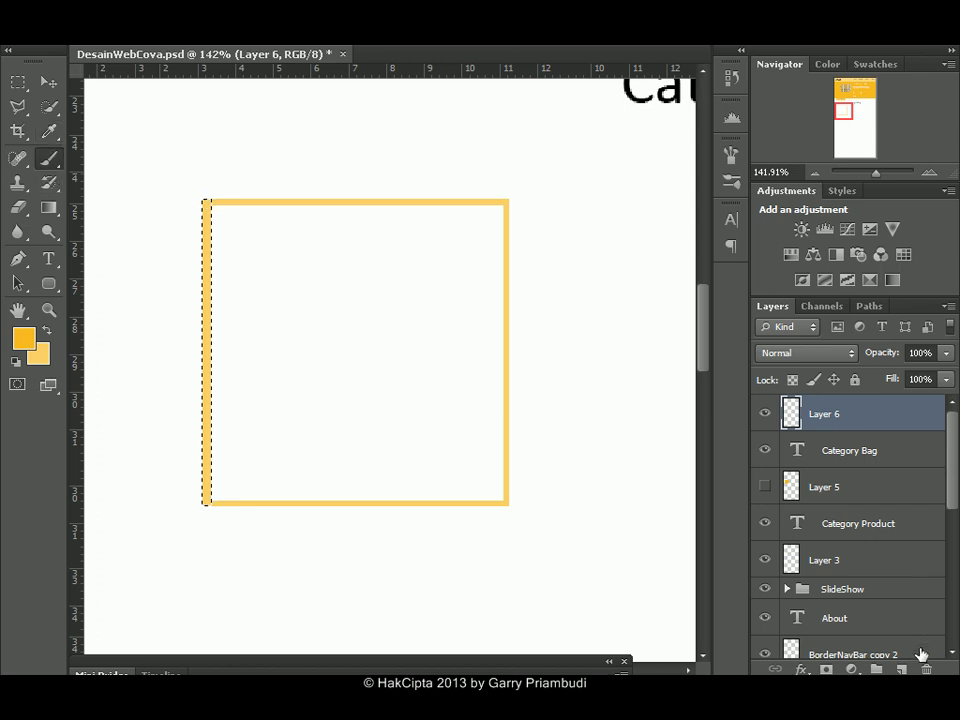
key("alt+BackSpace")
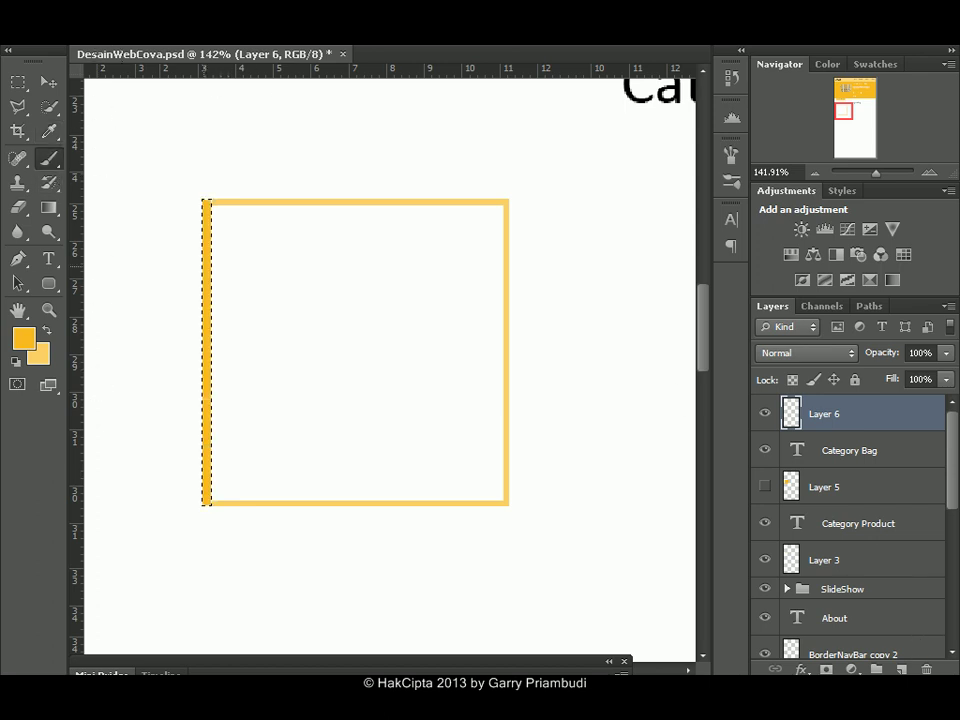
key("ctrl+d")
Select the slideshow's khaki bag image layer "1" and duplicate it.
left_click(52, 80)
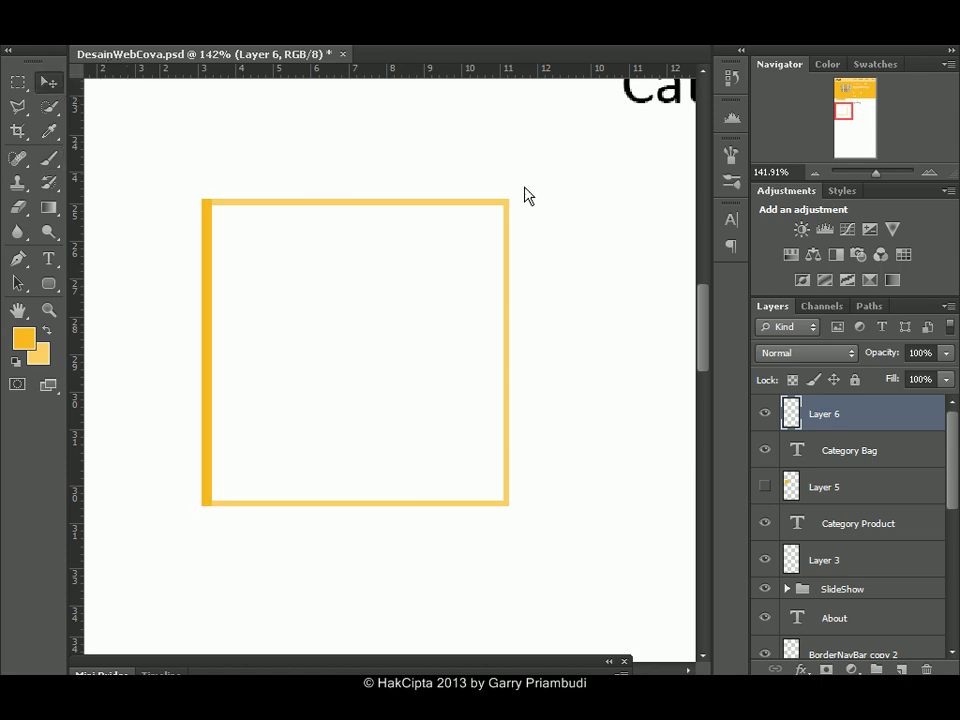
left_click_drag(876, 177, 867, 171)
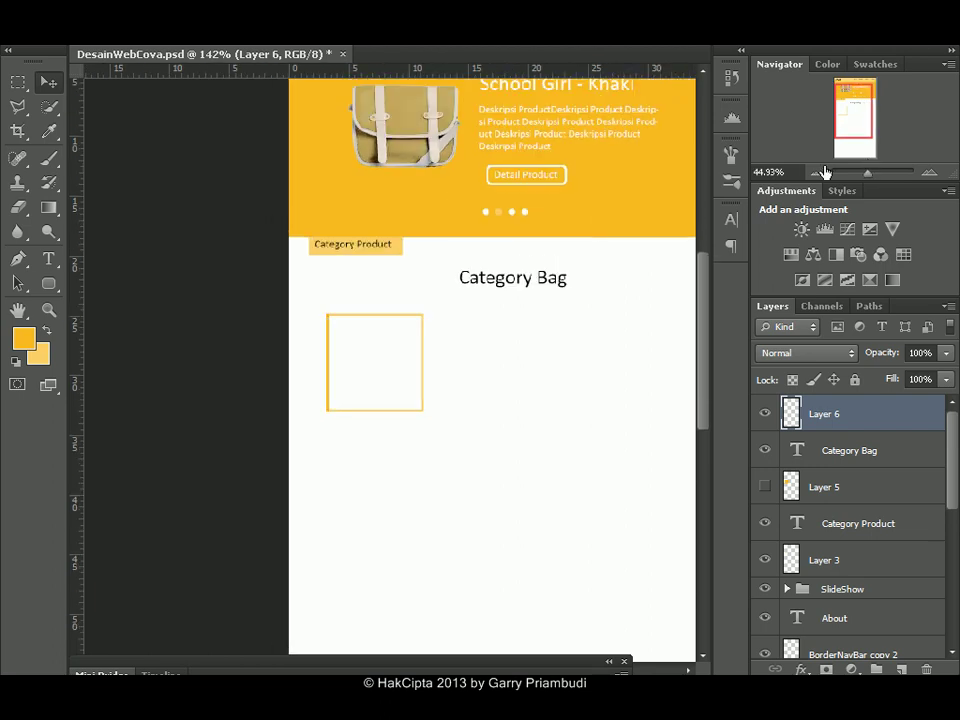
right_click(411, 133)
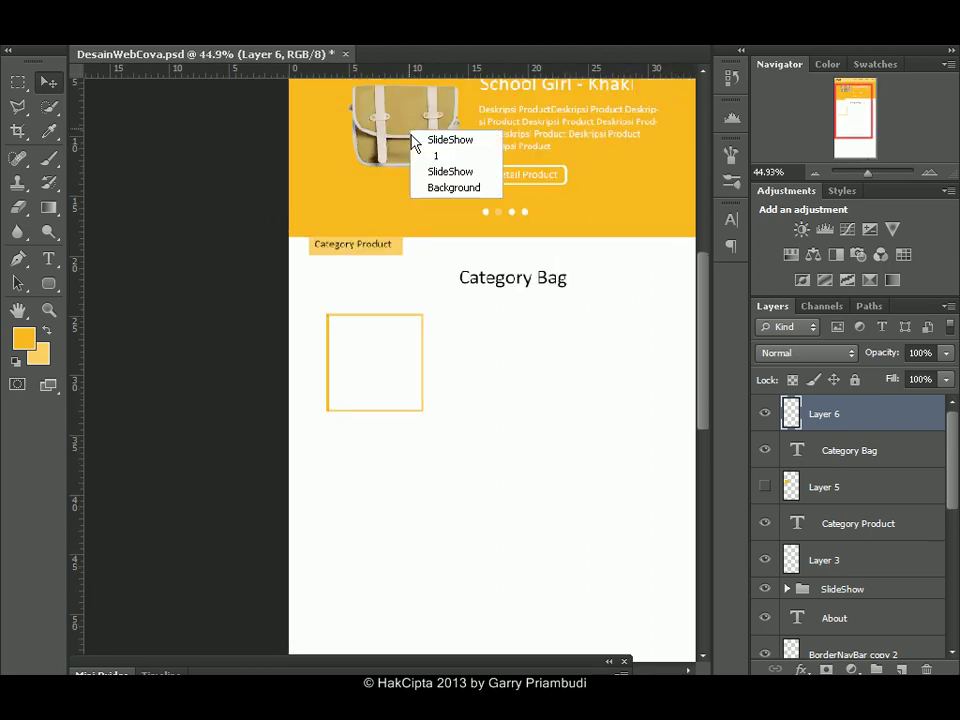
left_click(423, 156)
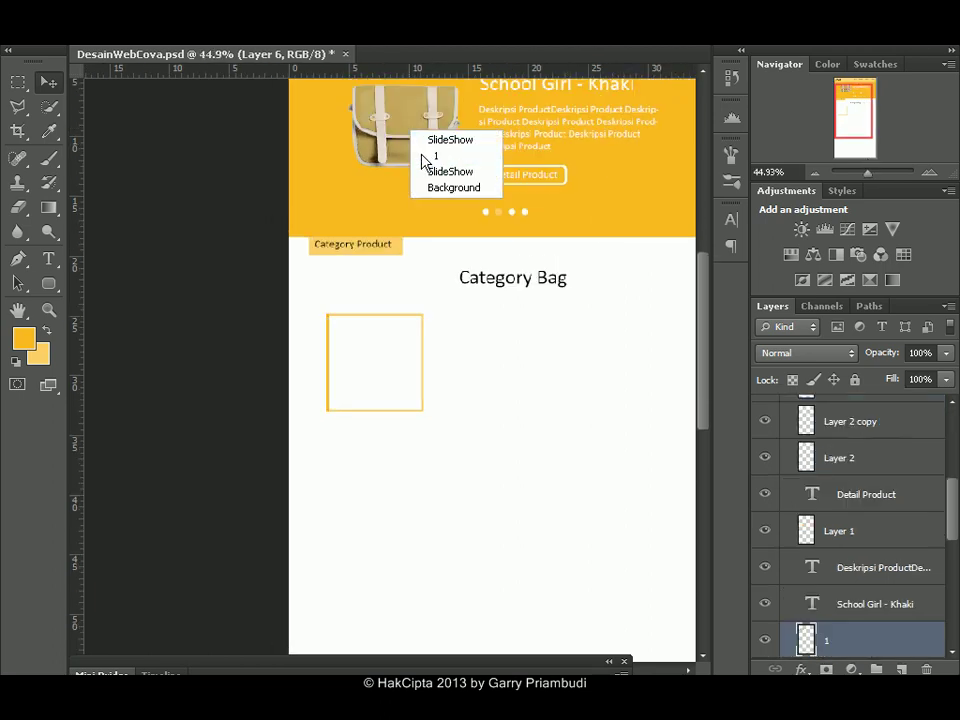
right_click(827, 618)
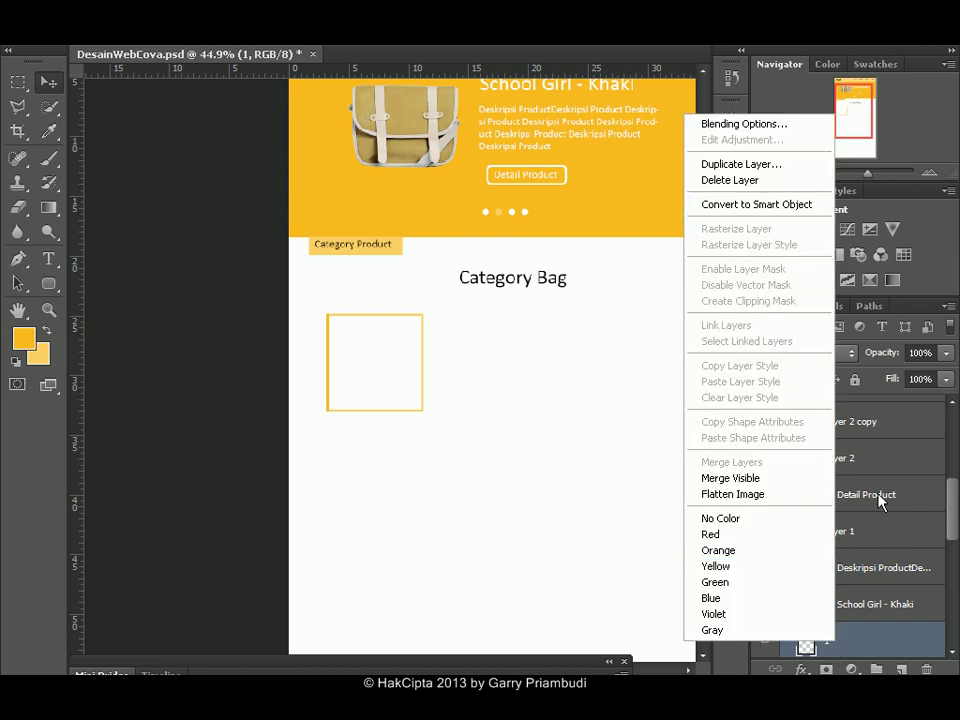
left_click(740, 165)
left_click(636, 196)
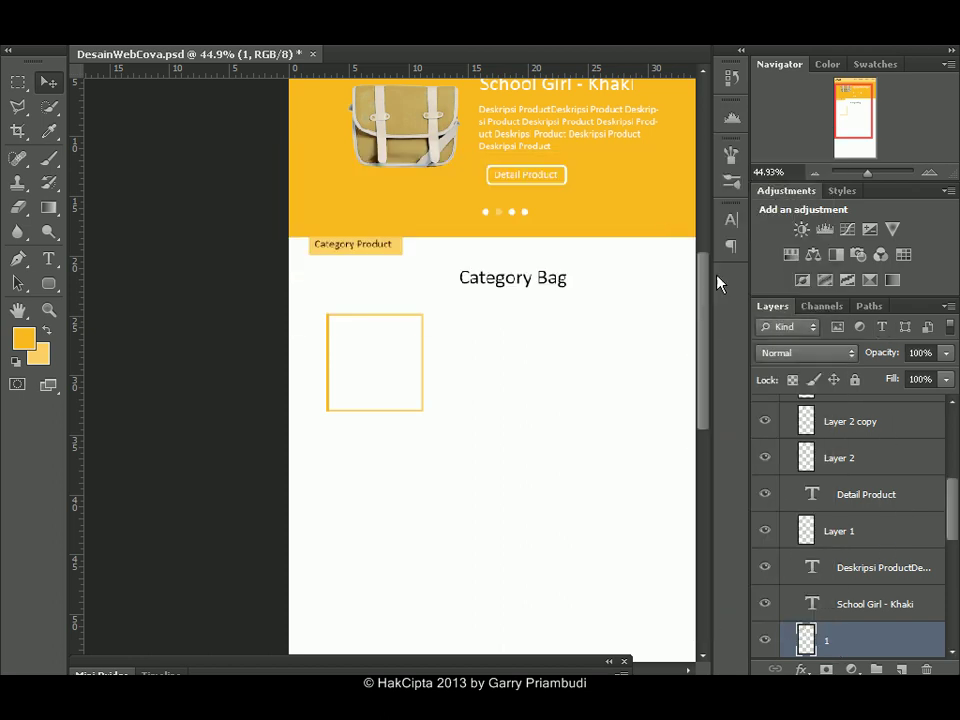
Bring the bag copy to the top of the layer stack and move it over the square frame below "Category Bag".
left_click_drag(857, 628, 876, 410)
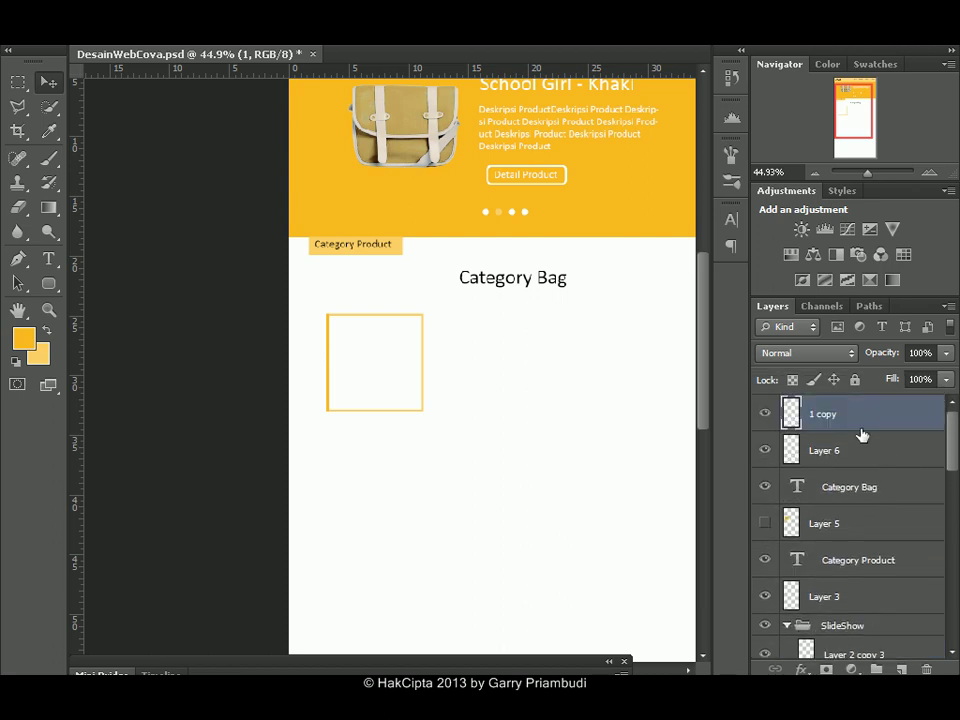
left_click_drag(424, 135, 404, 373)
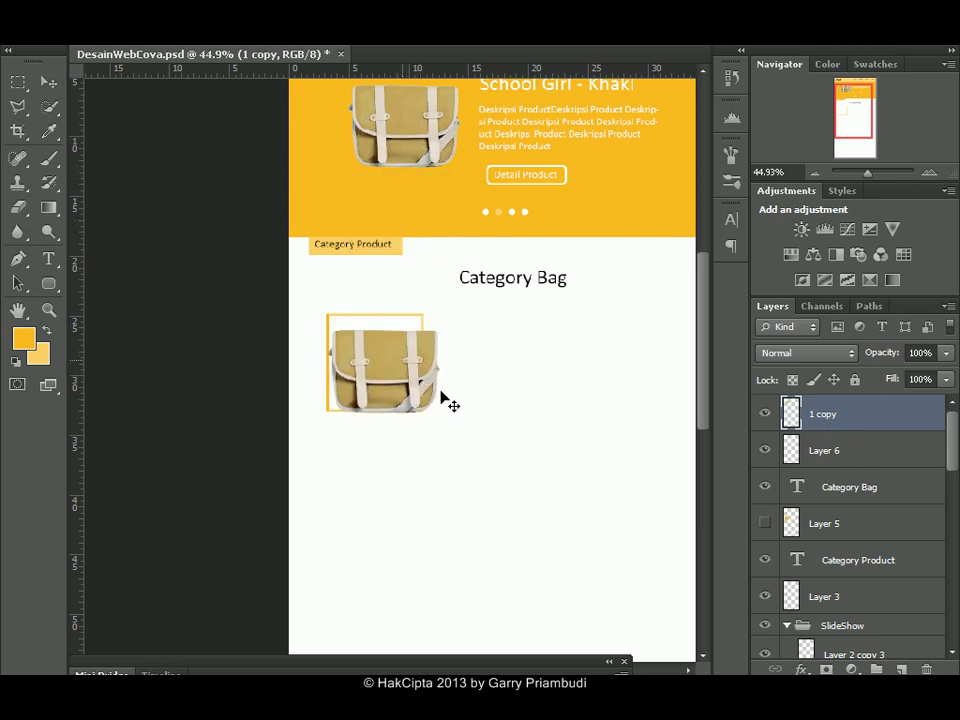
Scale down the khaki bag copy and centre it inside the square orange frame below "Category Bag".
key("ctrl+t")
left_click_drag(441, 413, 393, 373)
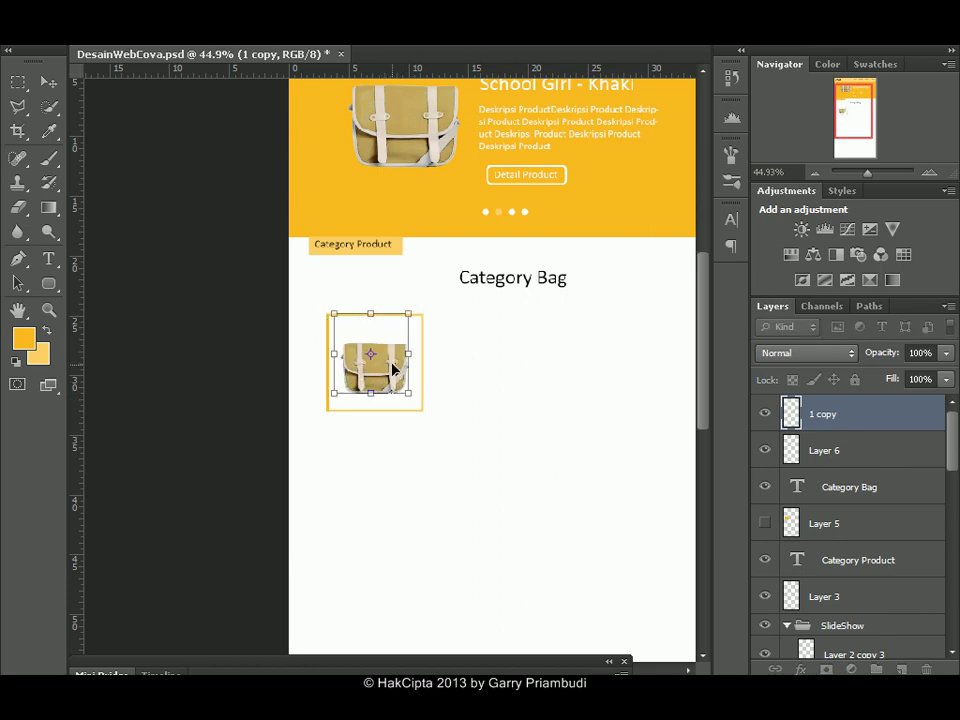
key("Up")
key("Up")
key("Up")
key("Up")
key("Up")
key("Up")
key("Up")
key("Up")
key("Up")
key("Up")
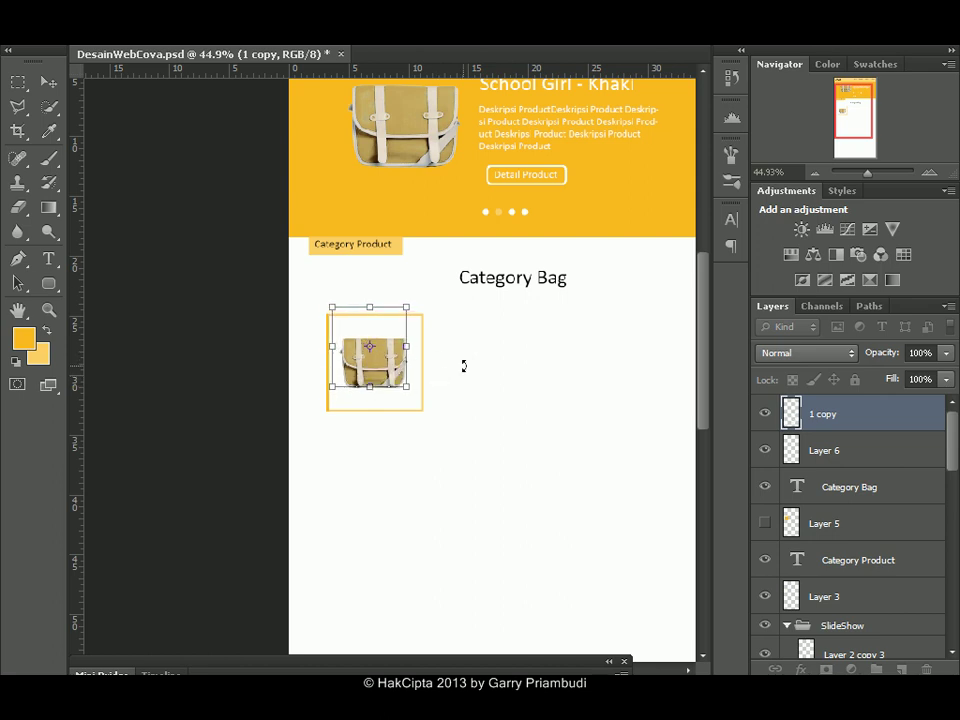
key("Return")
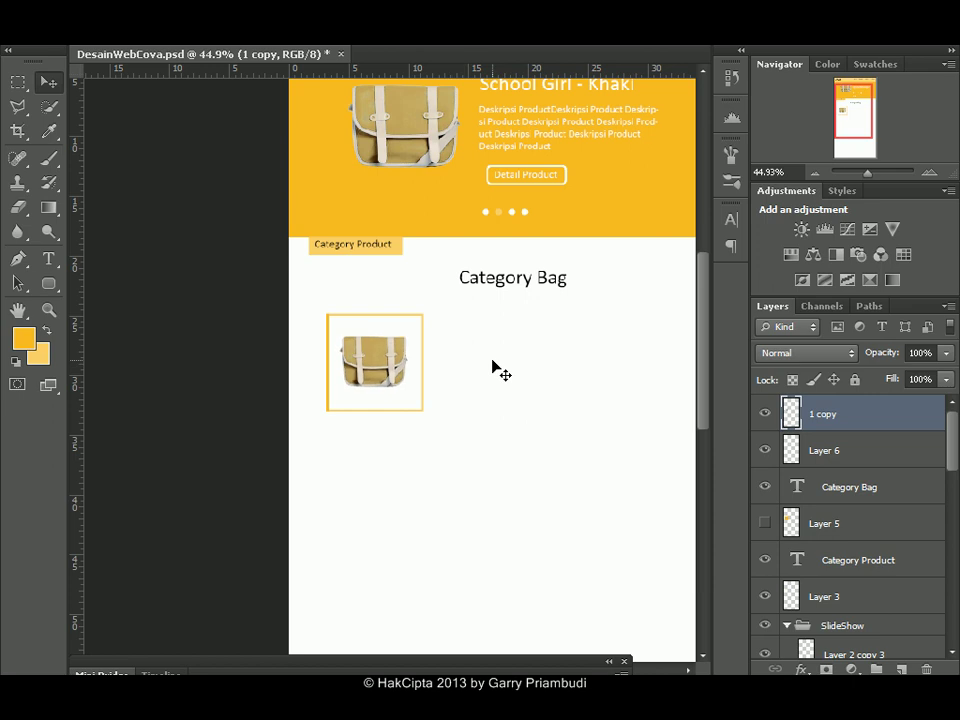
Select the square frame's interior around the bag with a rectangular marquee, inside the orange borders.
left_click(869, 172)
left_click_drag(869, 172, 876, 173)
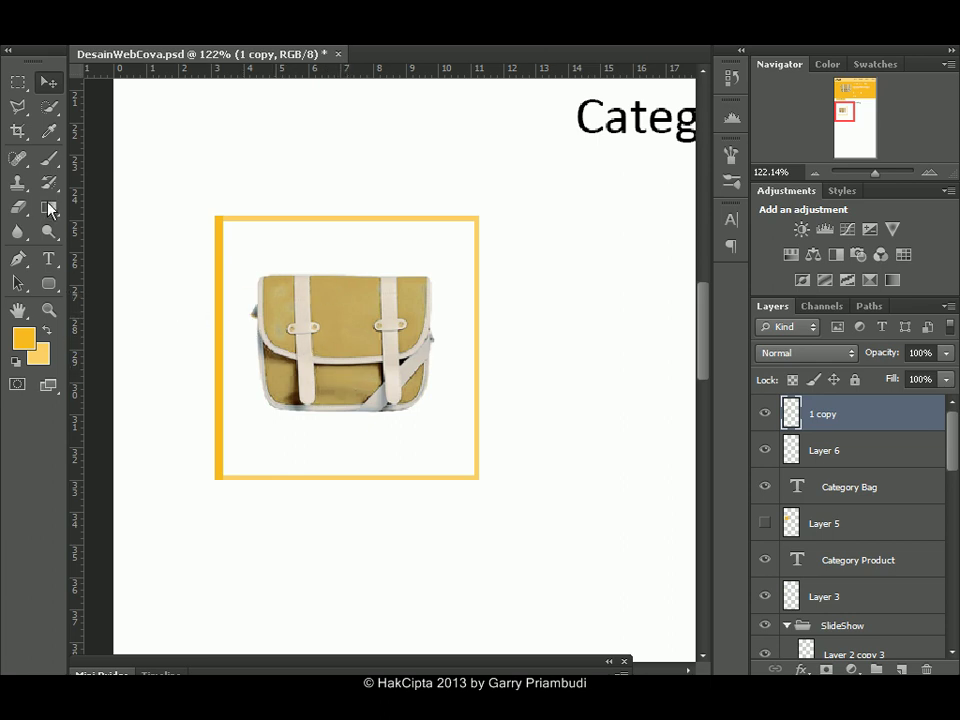
left_click(17, 82)
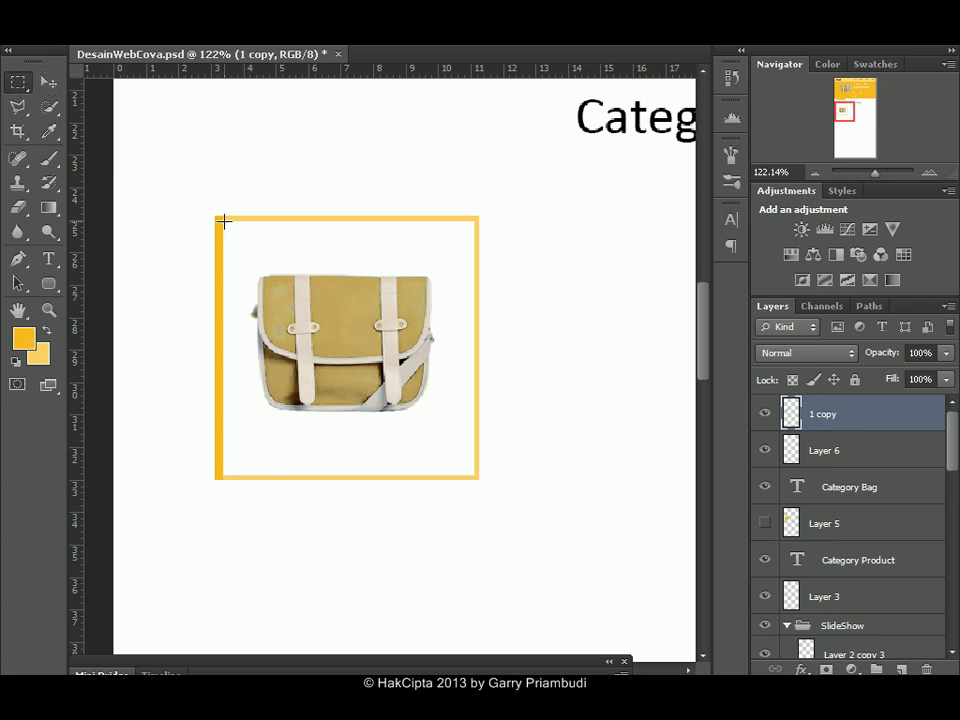
left_click_drag(328, 314, 473, 473)
left_click(900, 669)
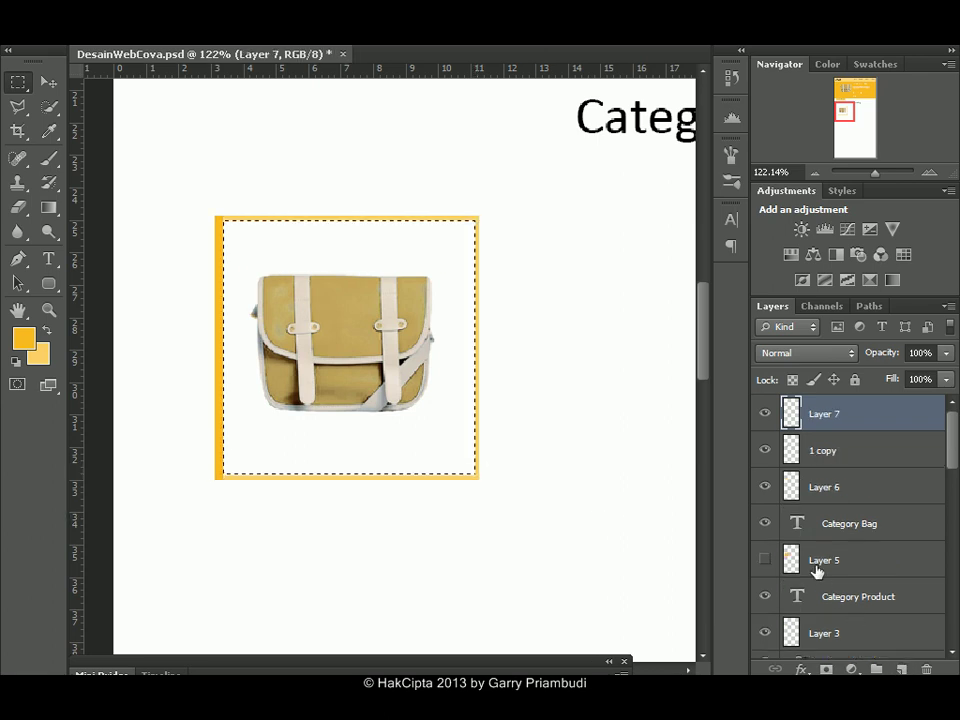
double_click(824, 415)
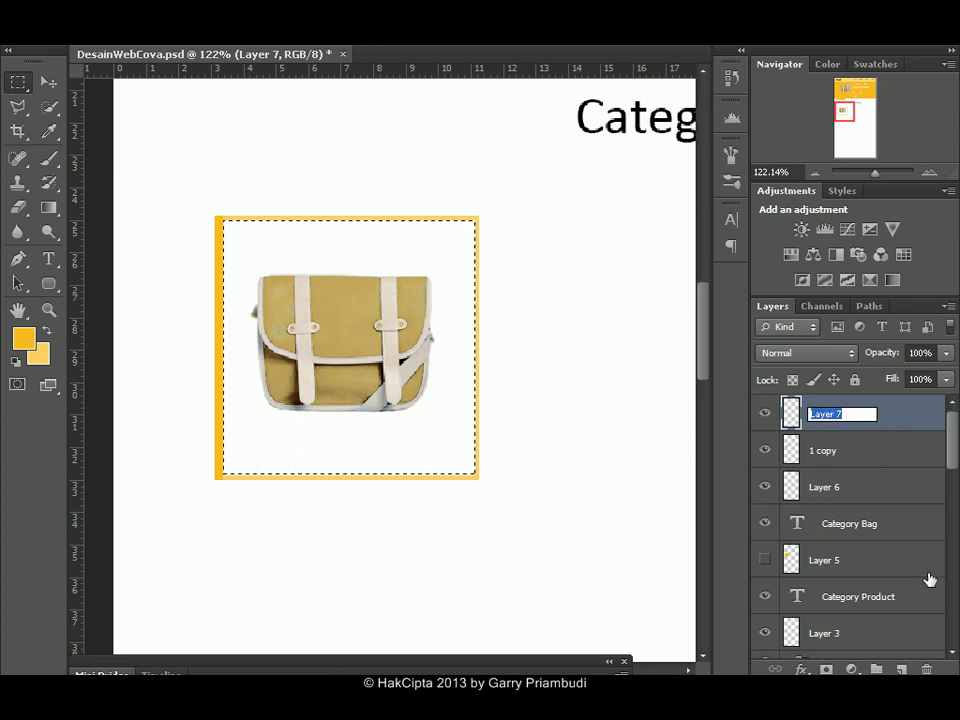
left_click(927, 669)
left_click(398, 265)
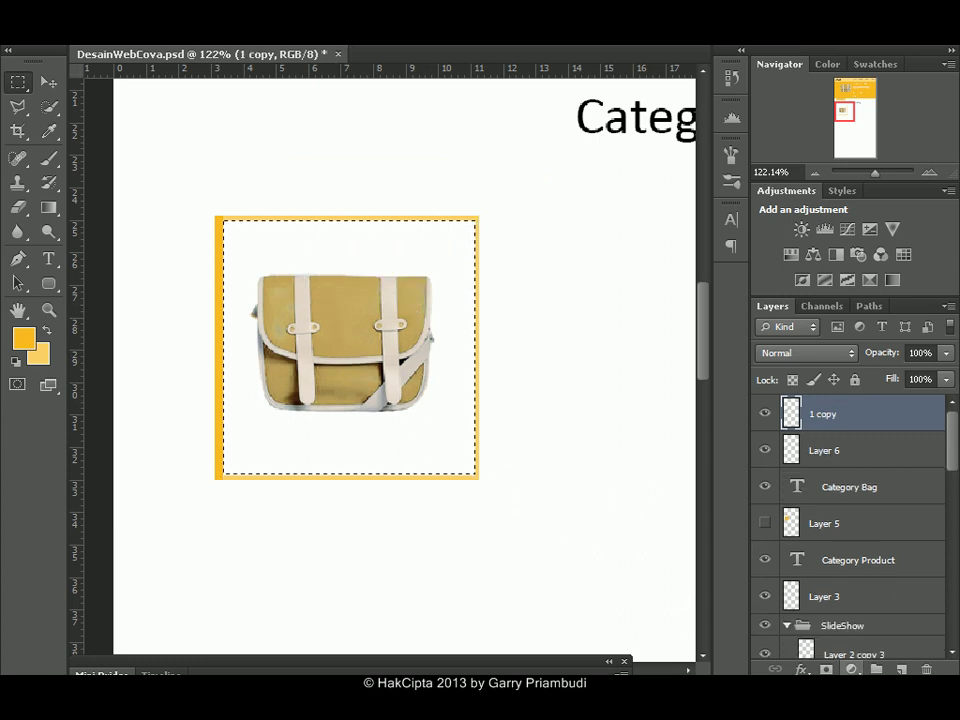
Create a layer group at the top of the layer stack and name it "HoverContent".
left_click(876, 668)
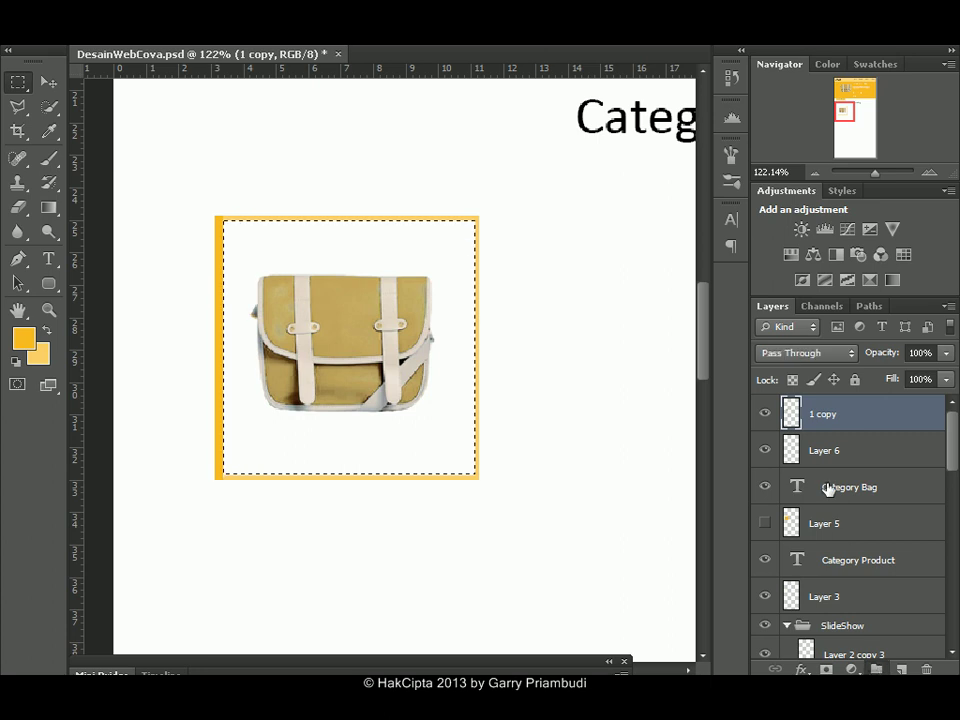
double_click(845, 410)
type("HoverContent")
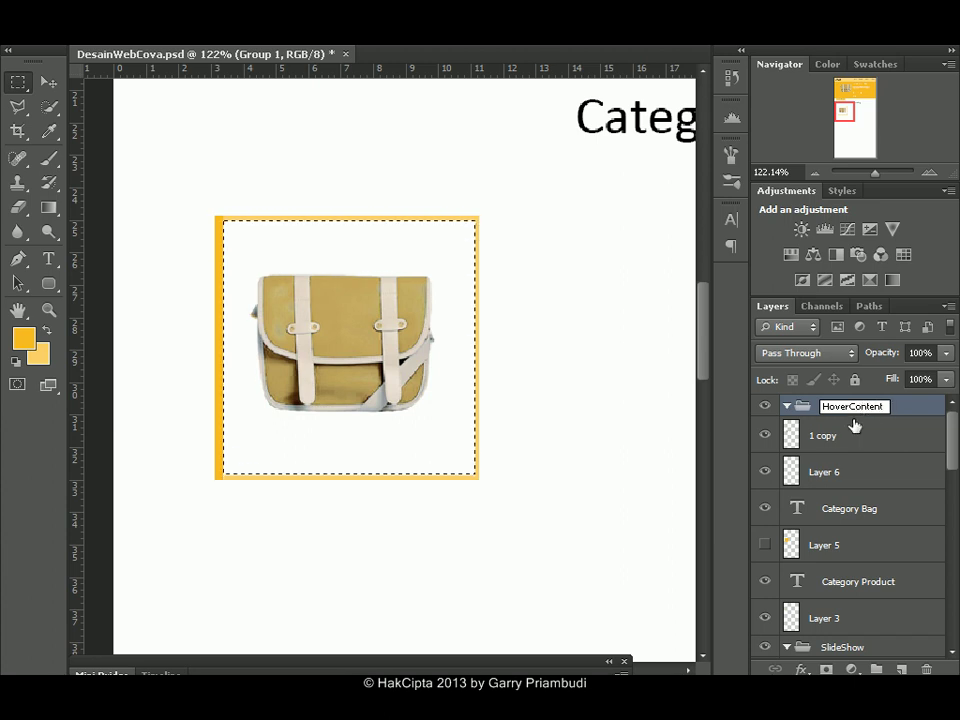
key("Return")
left_click(855, 430)
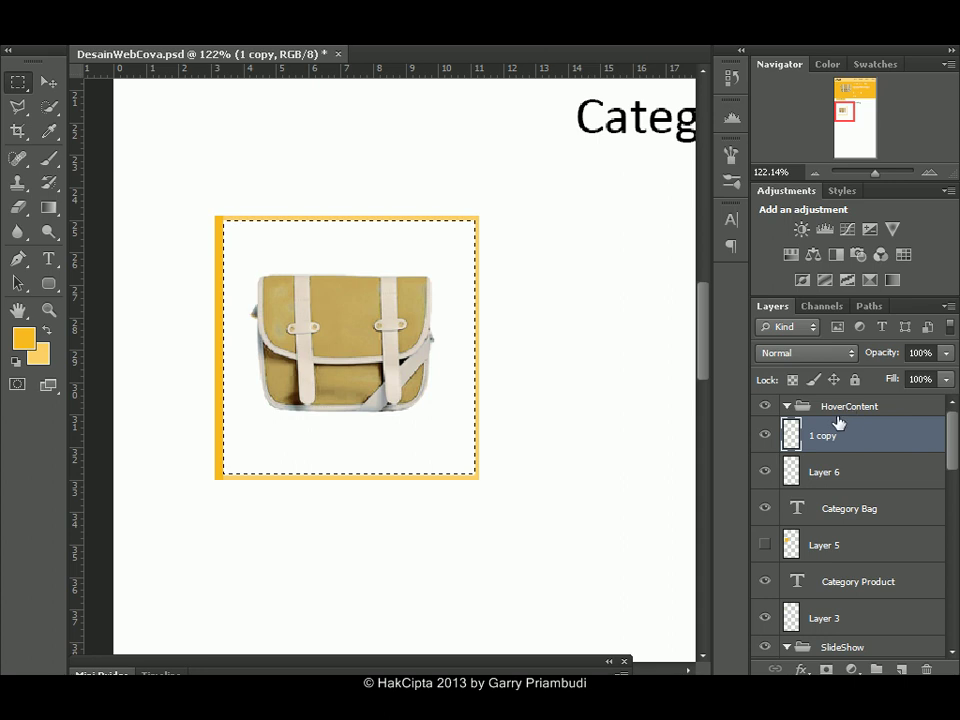
Add a new layer inside the HoverContent group, paint the selected frame interior with the lighter orange, and deselect.
left_click(845, 406)
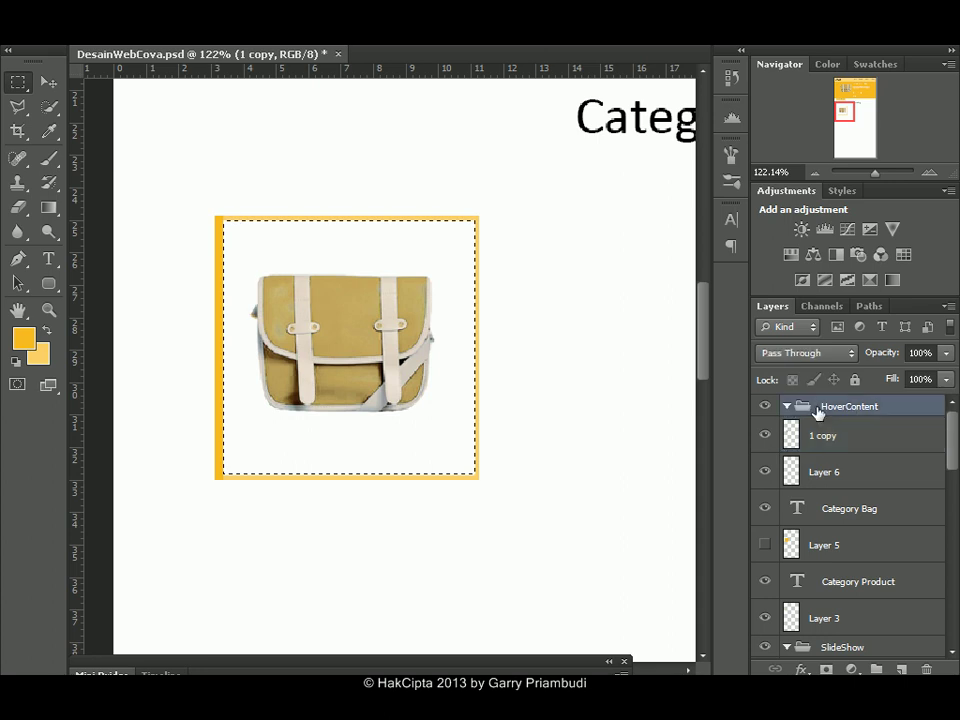
left_click(903, 668)
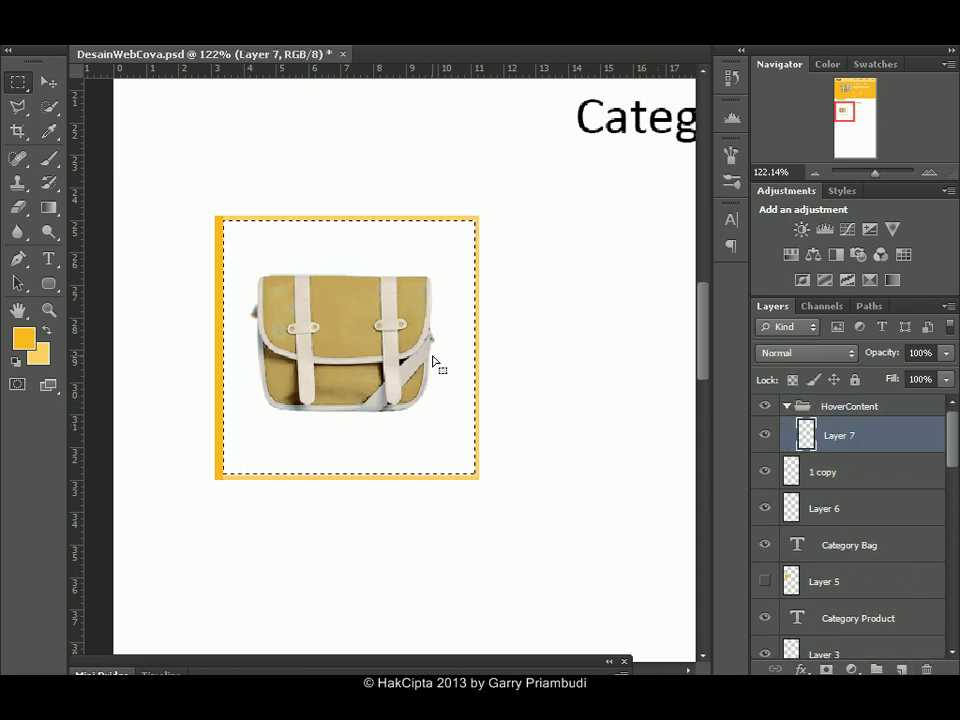
left_click(48, 160)
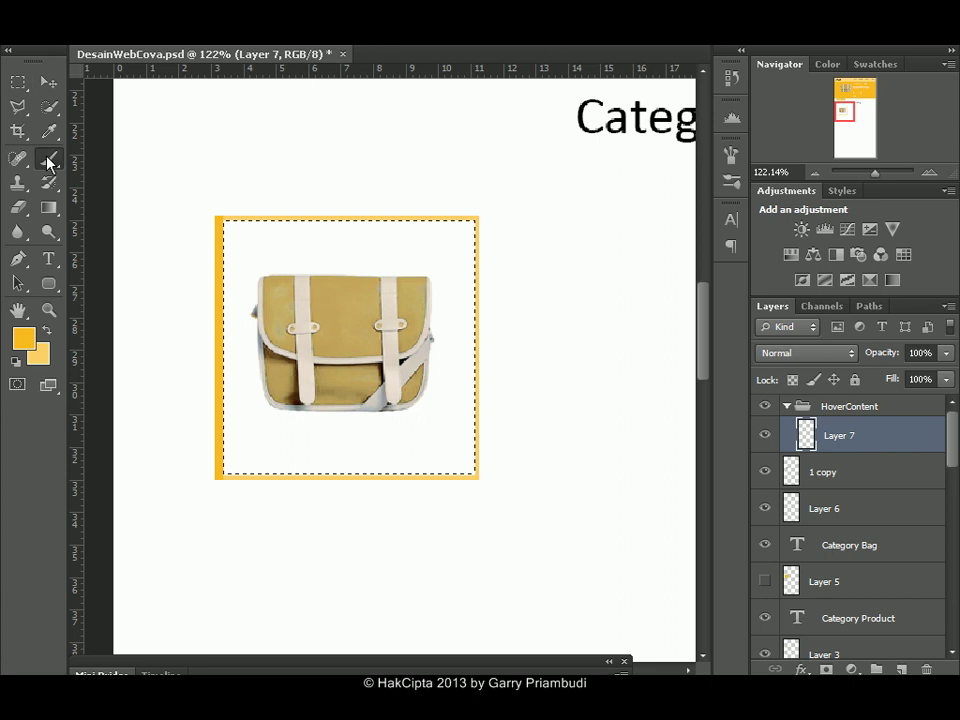
left_click(46, 332)
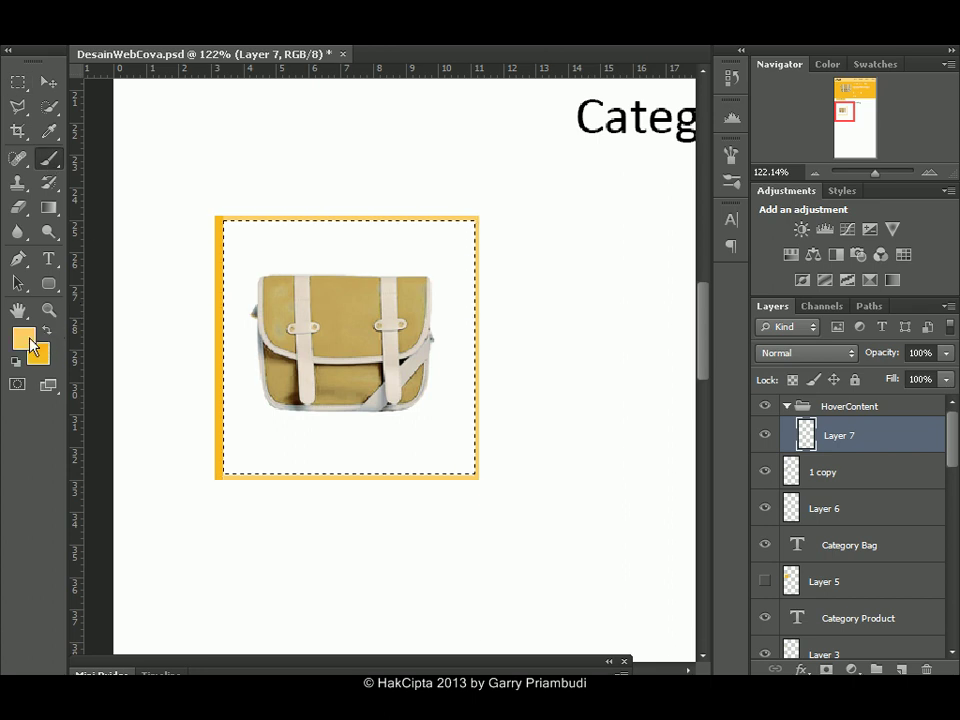
mouse_move(230, 250)
left_mouse_down()
mouse_move(215, 330)
mouse_move(360, 360)
mouse_move(400, 400)
left_mouse_up()
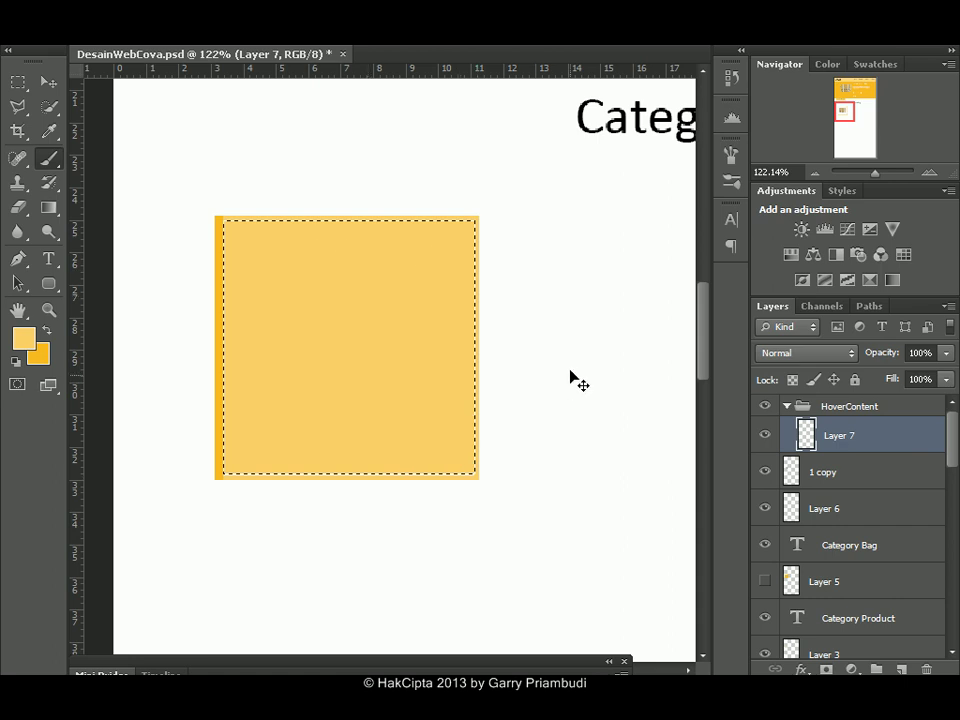
key("ctrl+d")
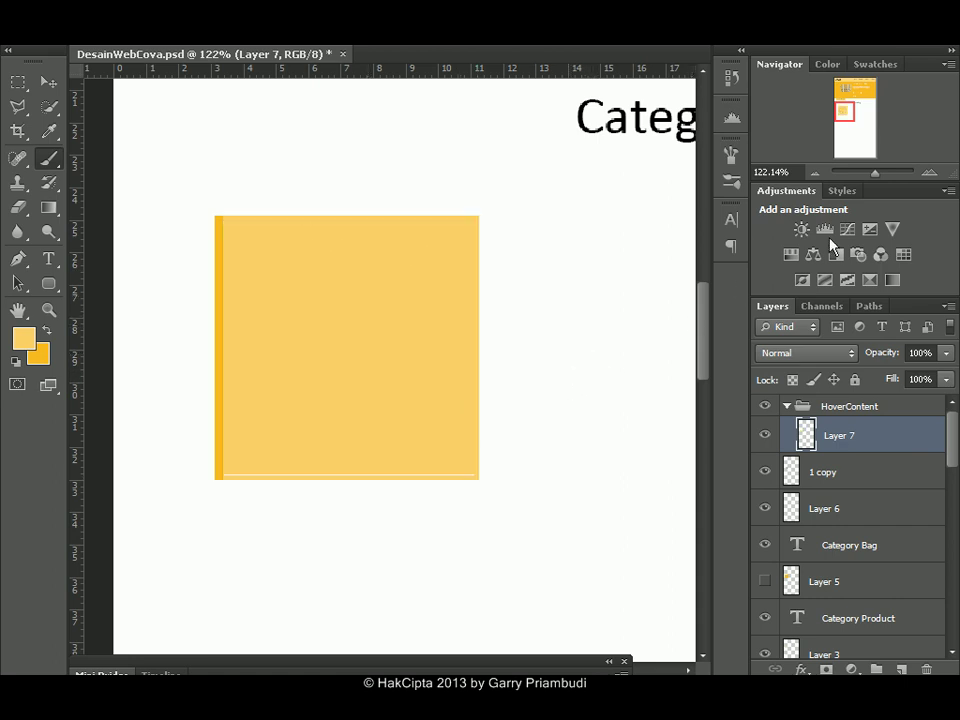
Select the thin white gap along the overlay's bottom edge, paint it with the lighter orange, and deselect.
left_click_drag(874, 171, 884, 172)
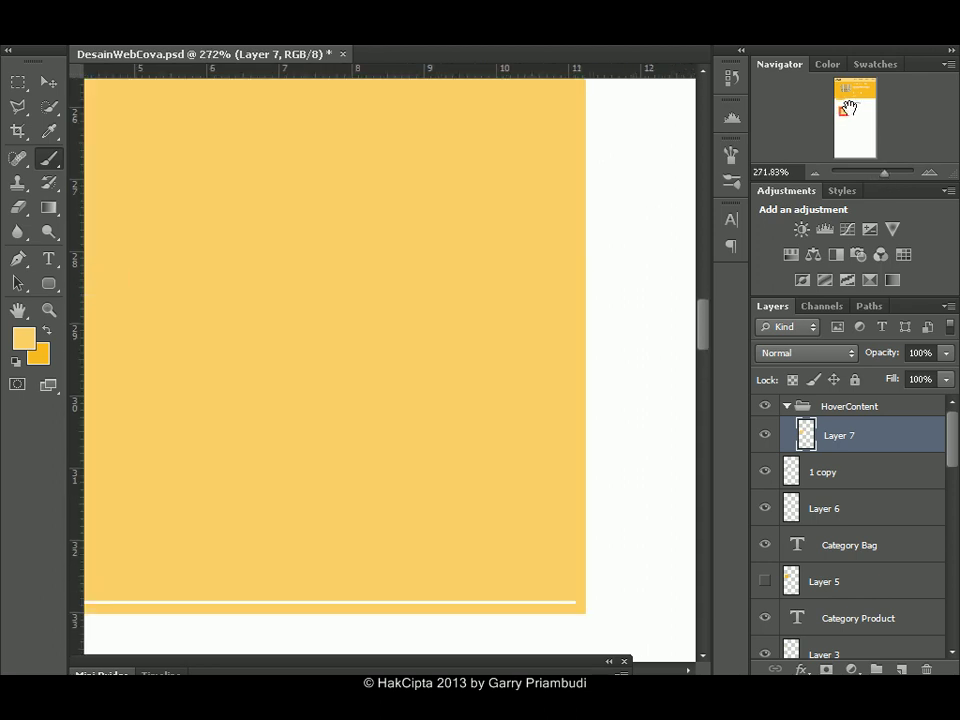
left_click_drag(847, 115, 844, 115)
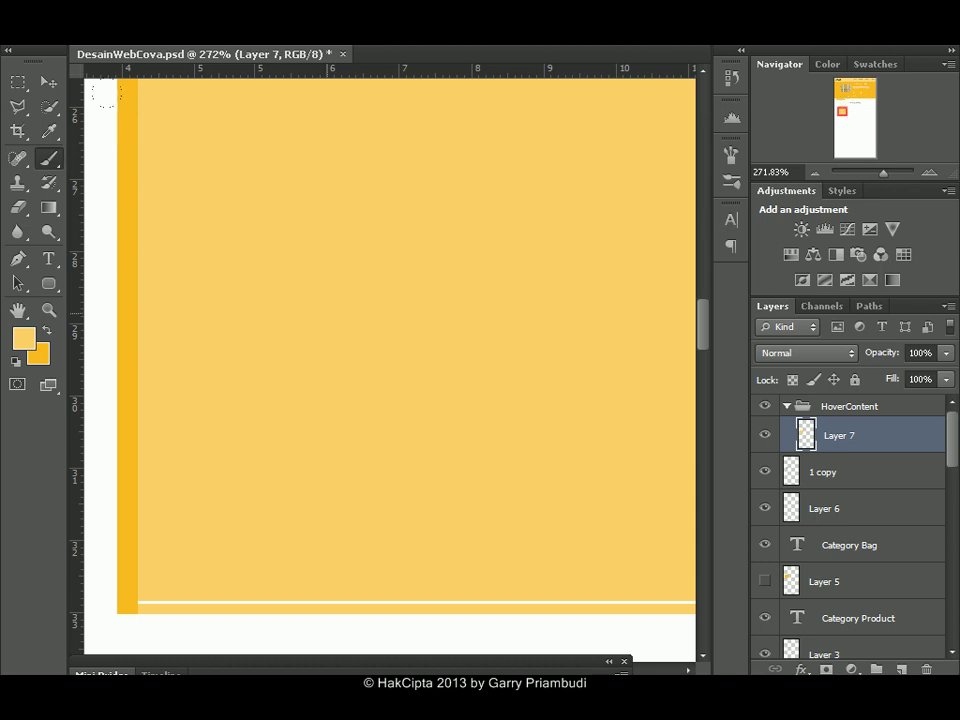
key("m")
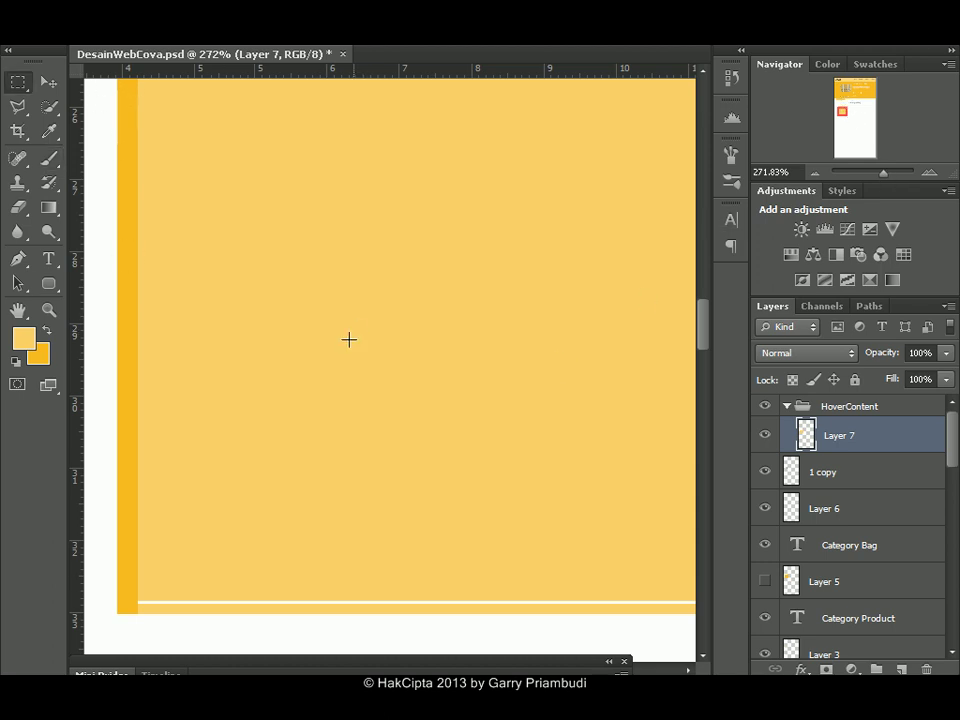
left_click(157, 577)
mouse_move(188, 576)
left_mouse_down()
mouse_move(347, 557)
mouse_move(697, 546)
mouse_move(660, 555)
mouse_move(669, 555)
left_mouse_up()
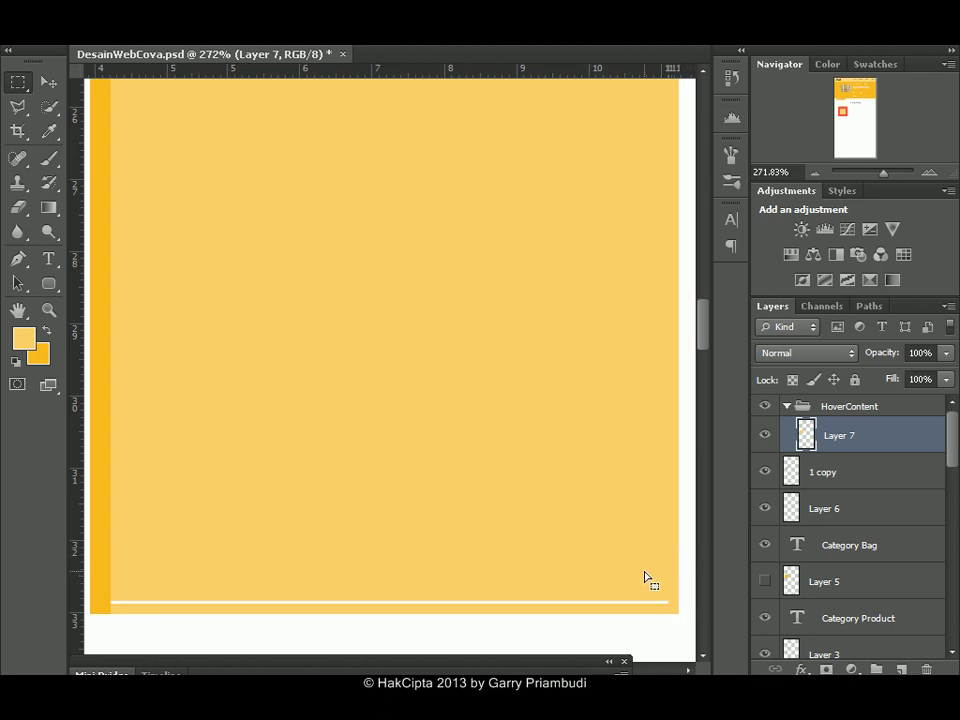
left_click(48, 160)
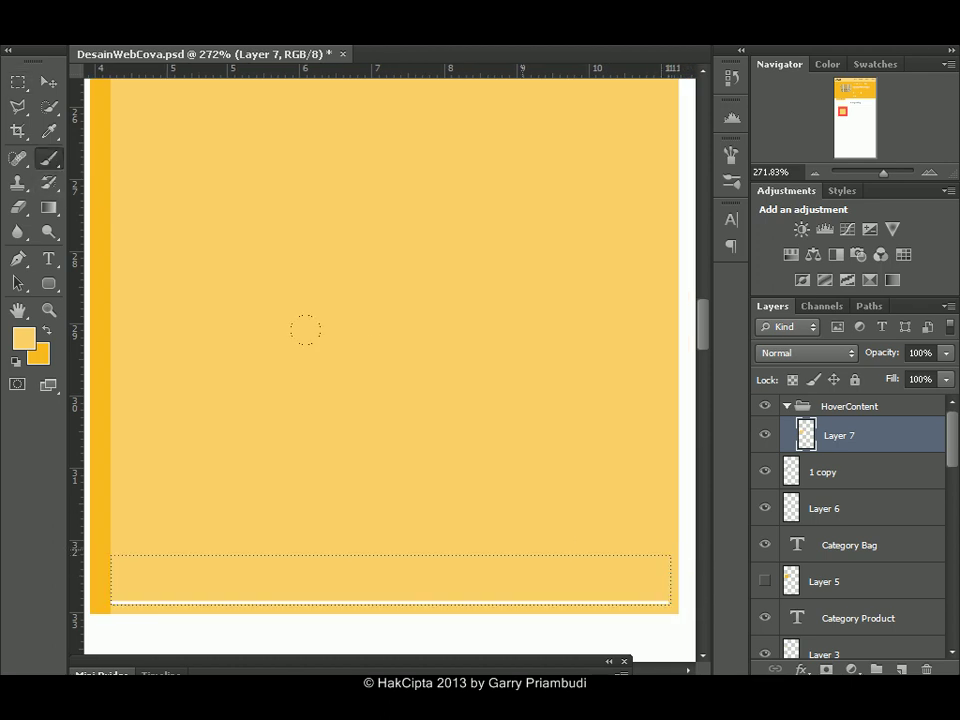
key("ctrl+d")
Lower the opacity of the orange overlay layer in HoverContent to 50%.
left_click_drag(883, 172, 878, 178)
left_click(948, 354)
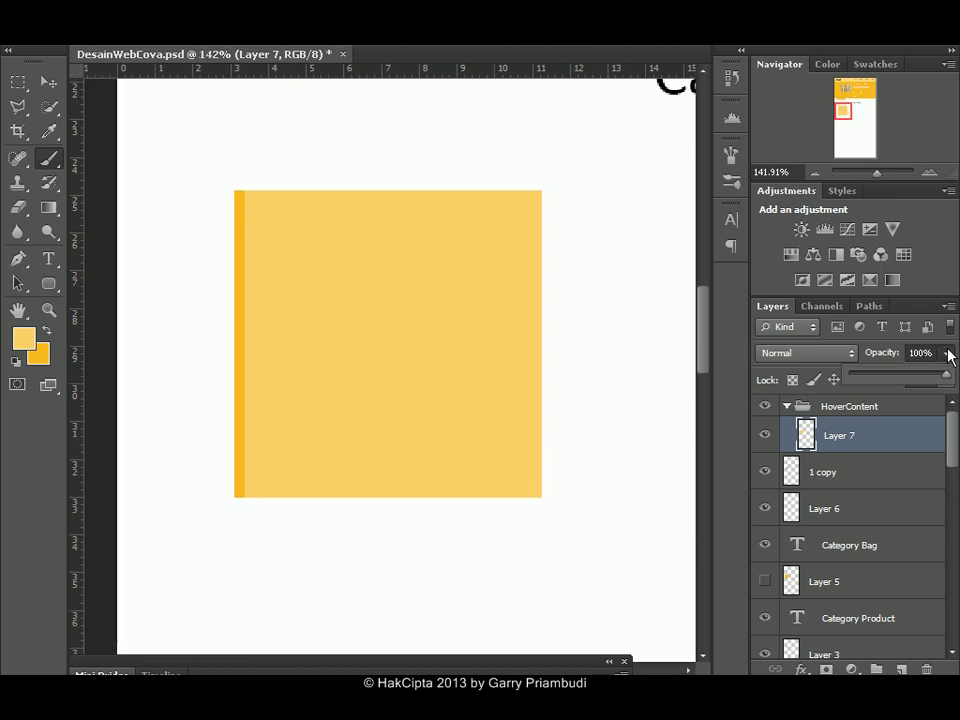
left_click_drag(924, 370, 896, 378)
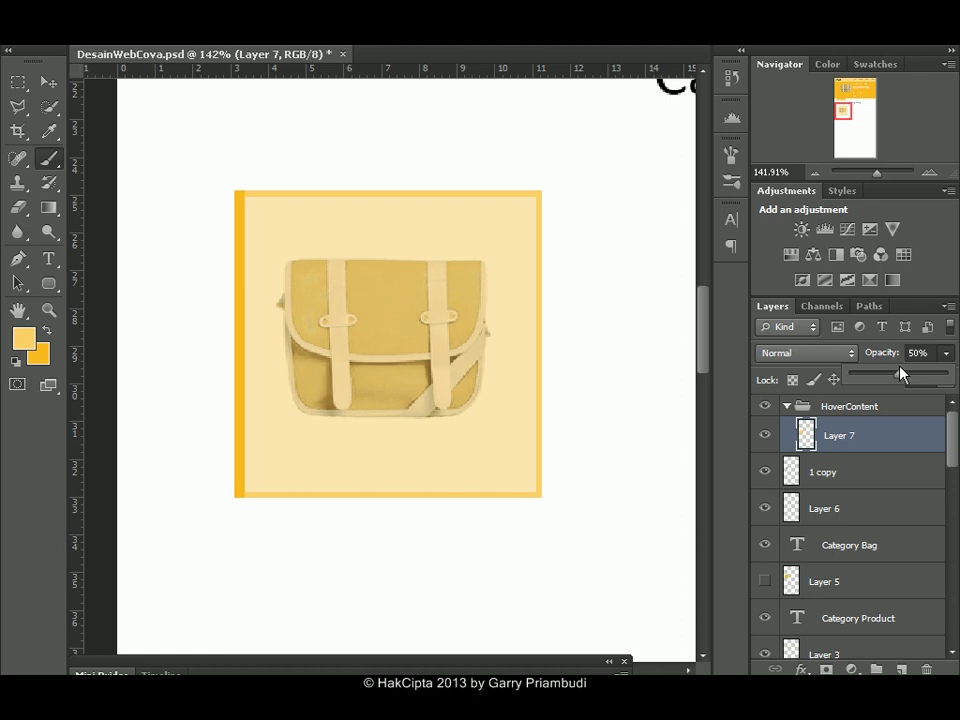
left_click(47, 81)
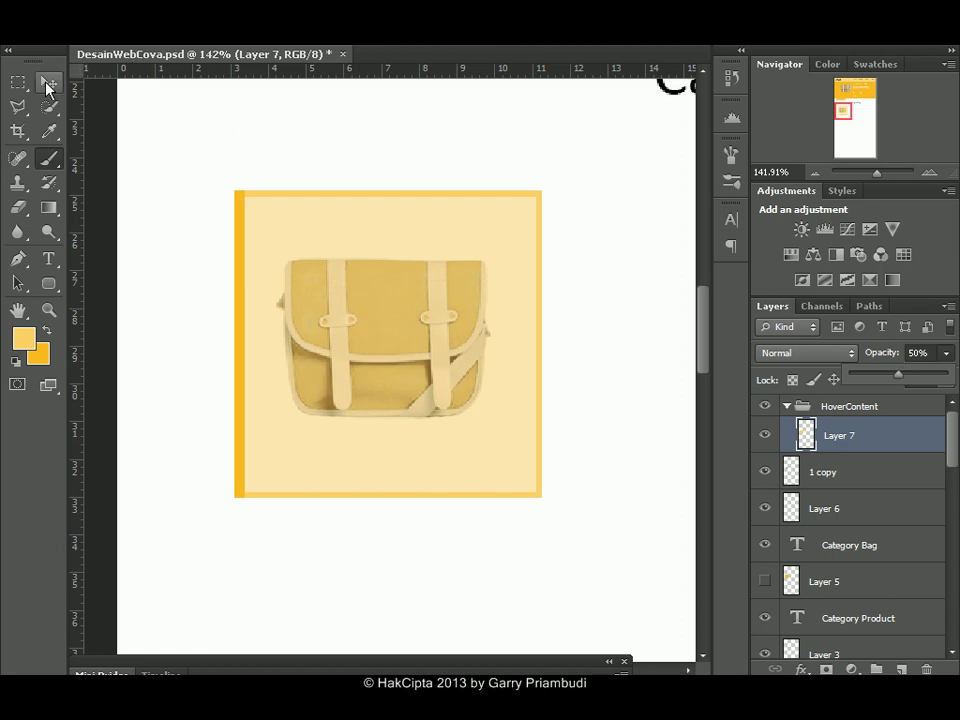
Draw a text box across the upper part of the thumbnail overlay and set its text to 30 pt black (000000).
left_click_drag(874, 178, 866, 172)
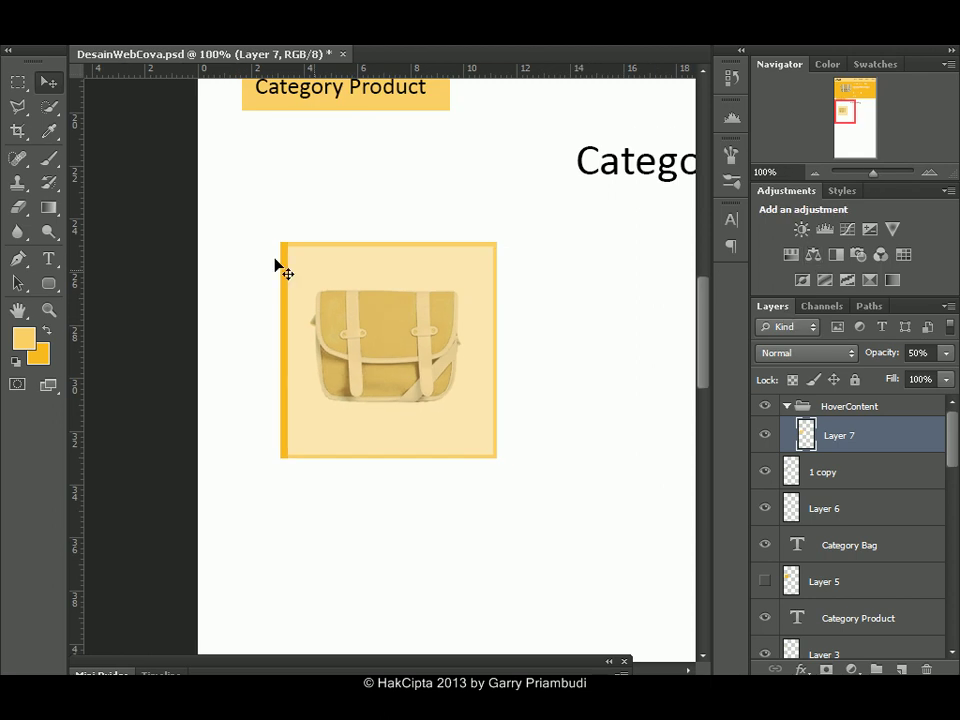
left_click(49, 258)
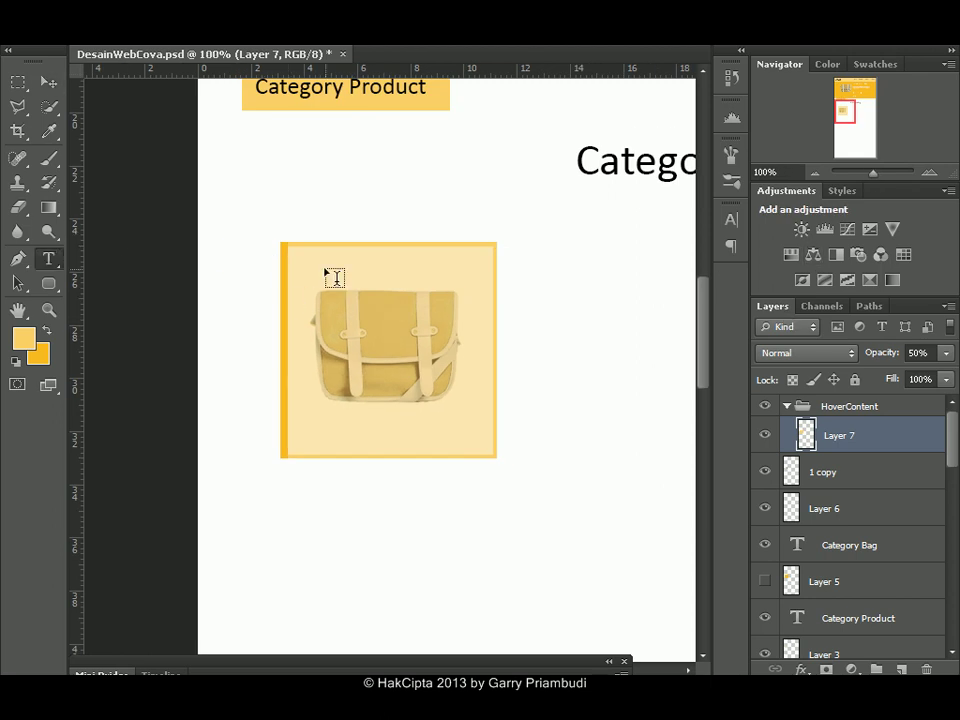
left_click_drag(304, 259, 482, 284)
left_click(879, 172)
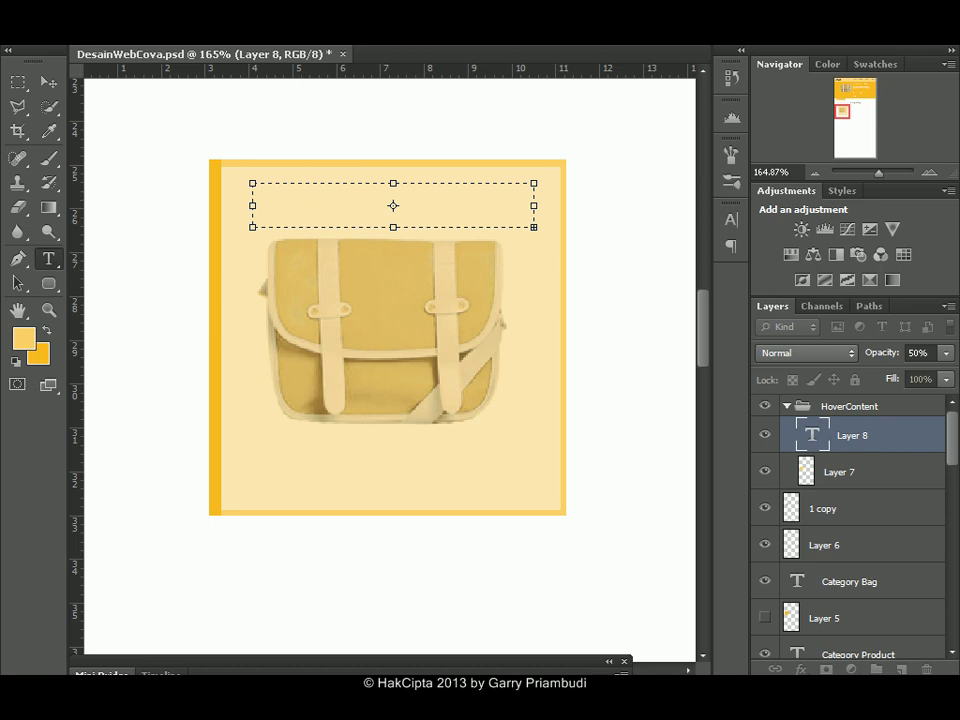
left_click(365, 30)
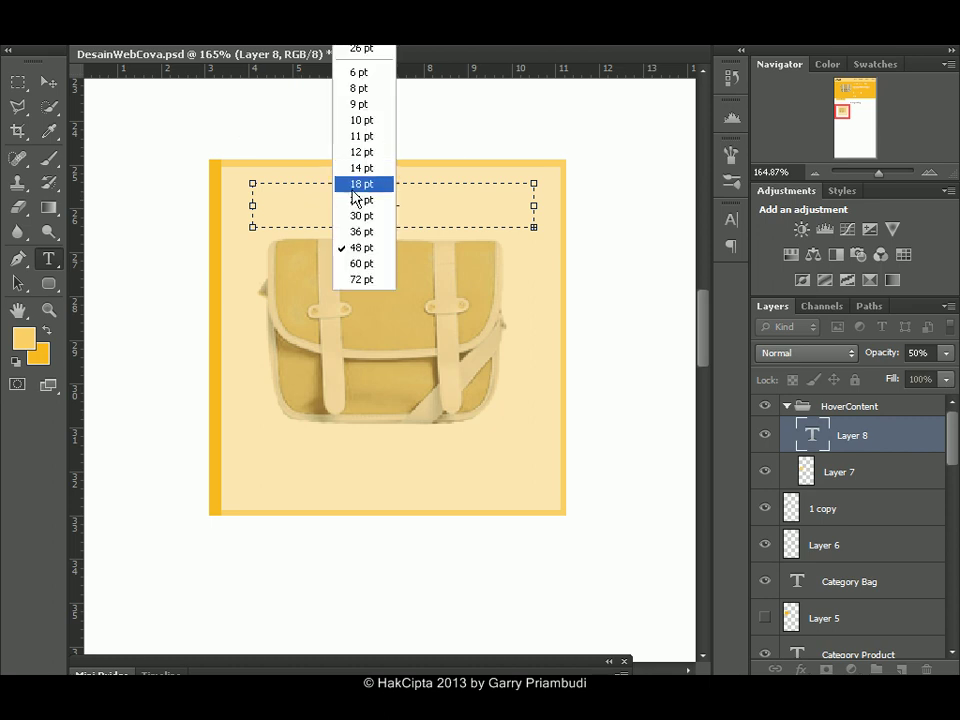
left_click(362, 216)
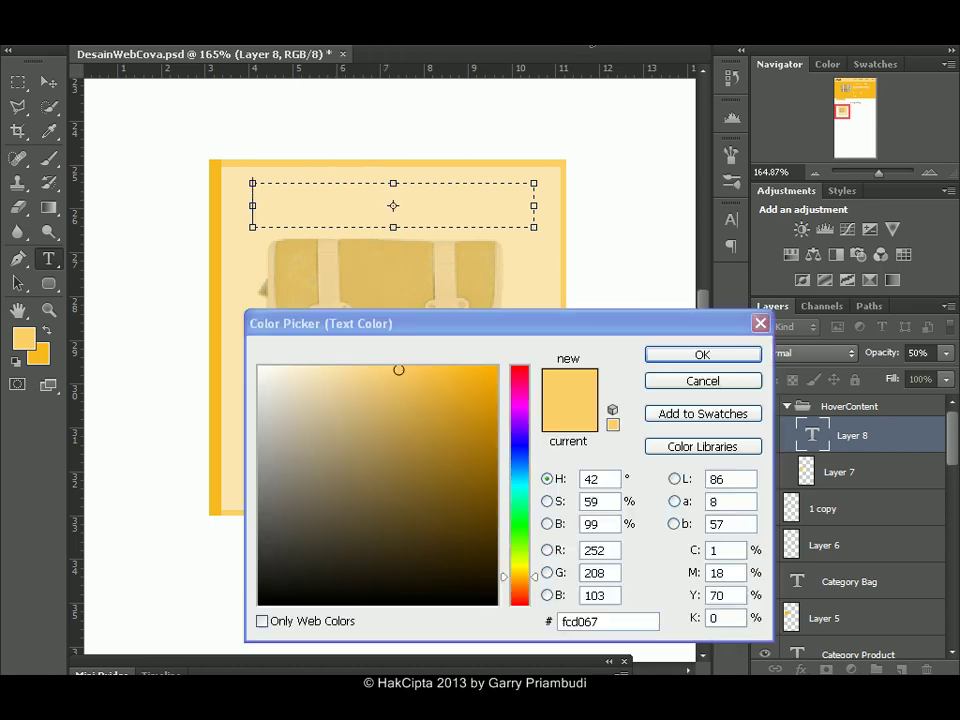
left_click(260, 605)
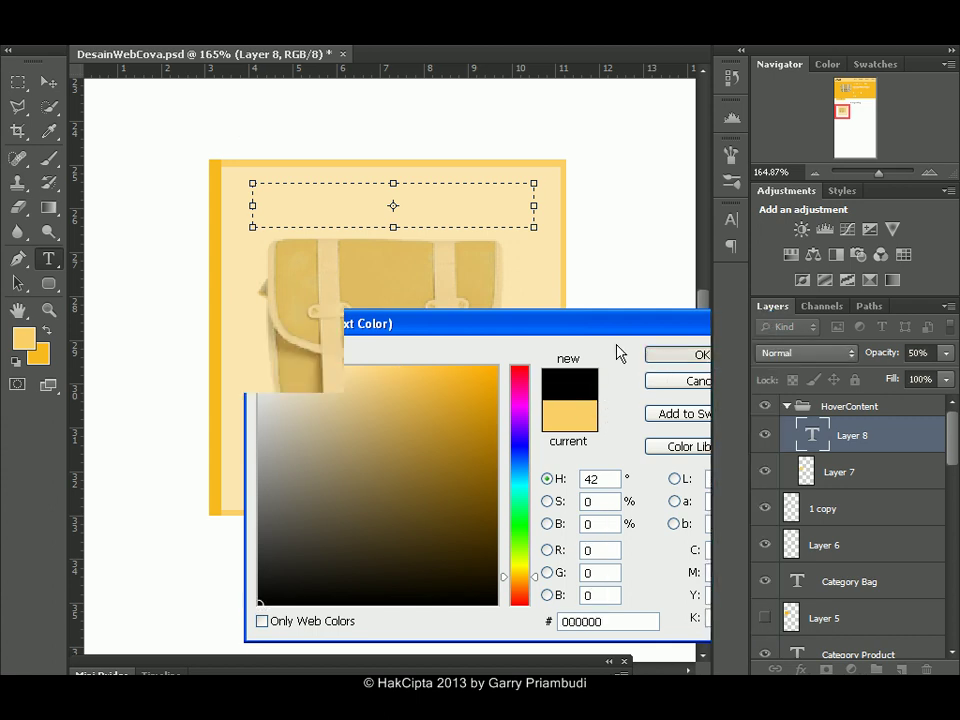
left_click(658, 360)
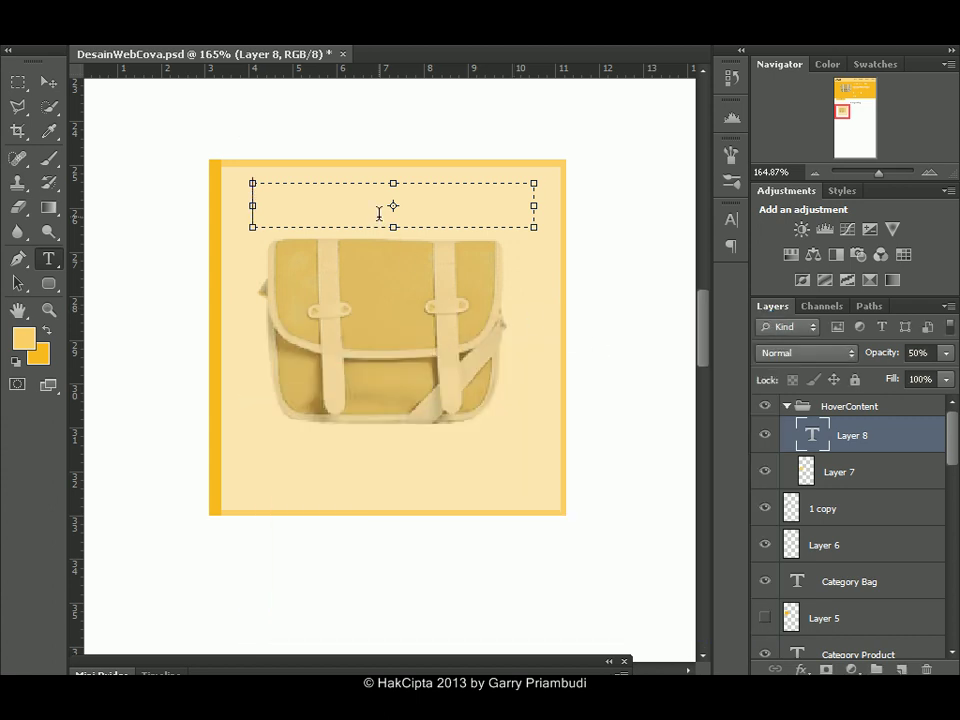
Enter the product title "School Girl - Khaki" in the text box and reduce its font size slightly.
type("School")
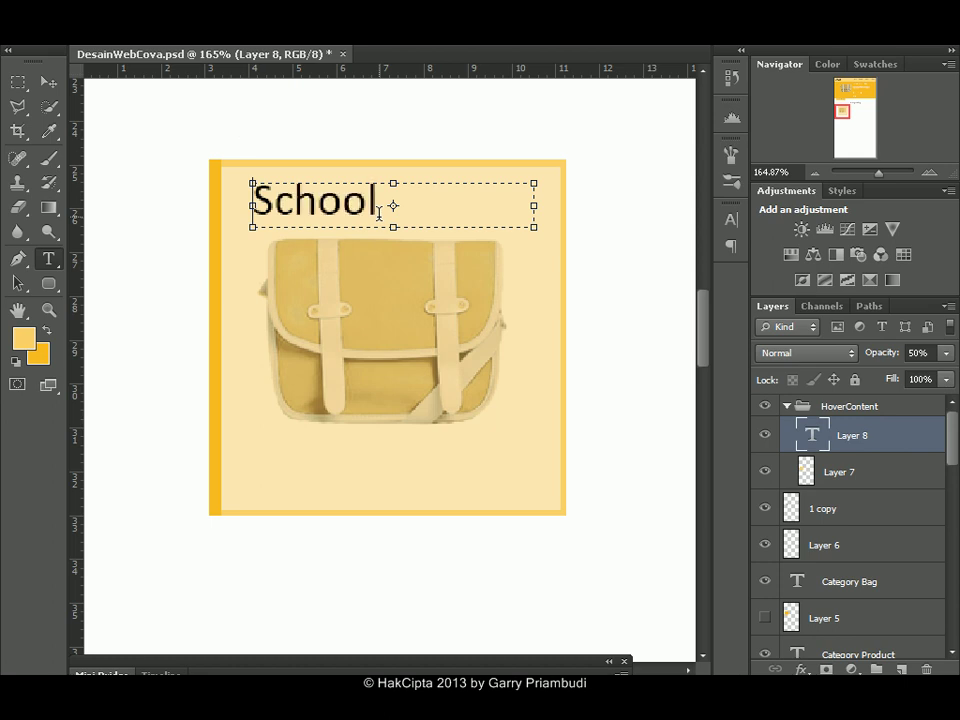
type(" Girl")
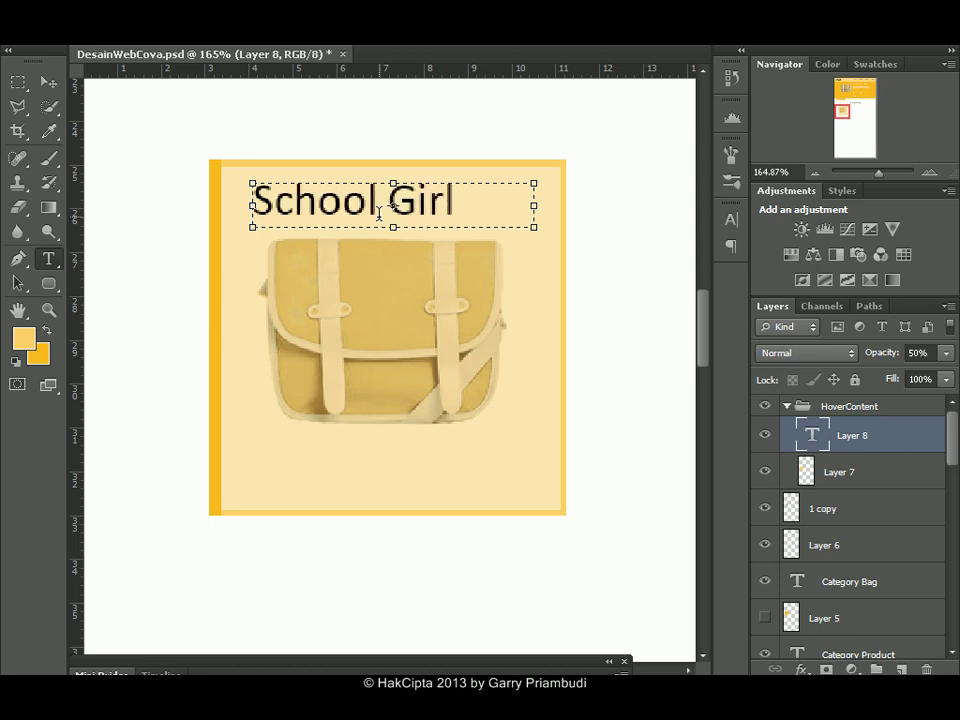
key("Home")
type("-")
key("BackSpace")
key("BackSpace")
key("End")
type("- K")
key("BackSpace")
key("ctrl+a")
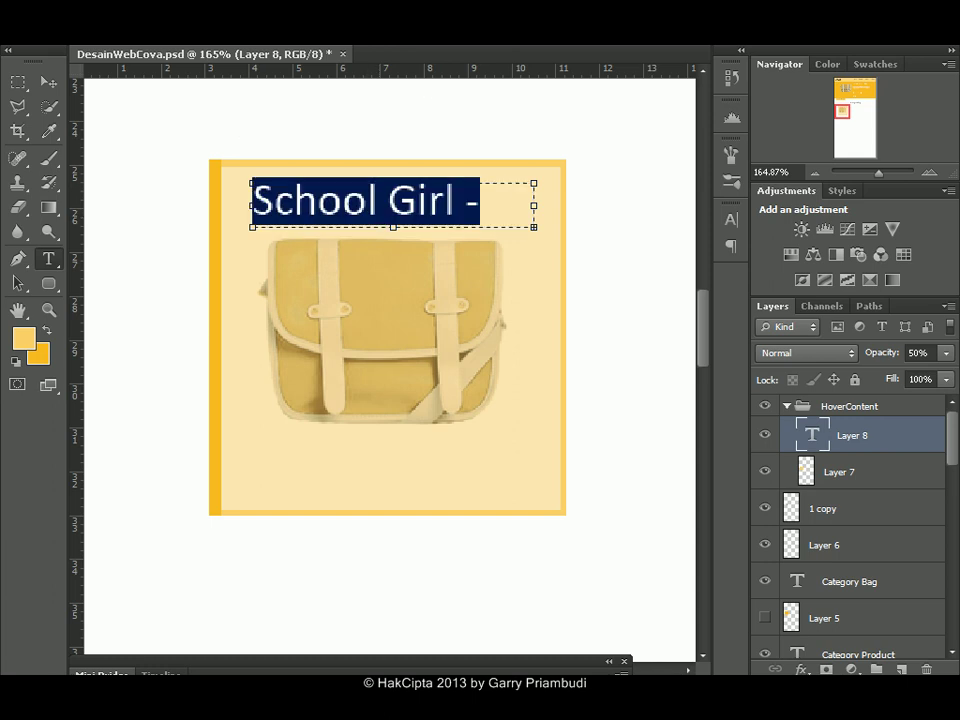
left_click(386, 48)
left_click(374, 197)
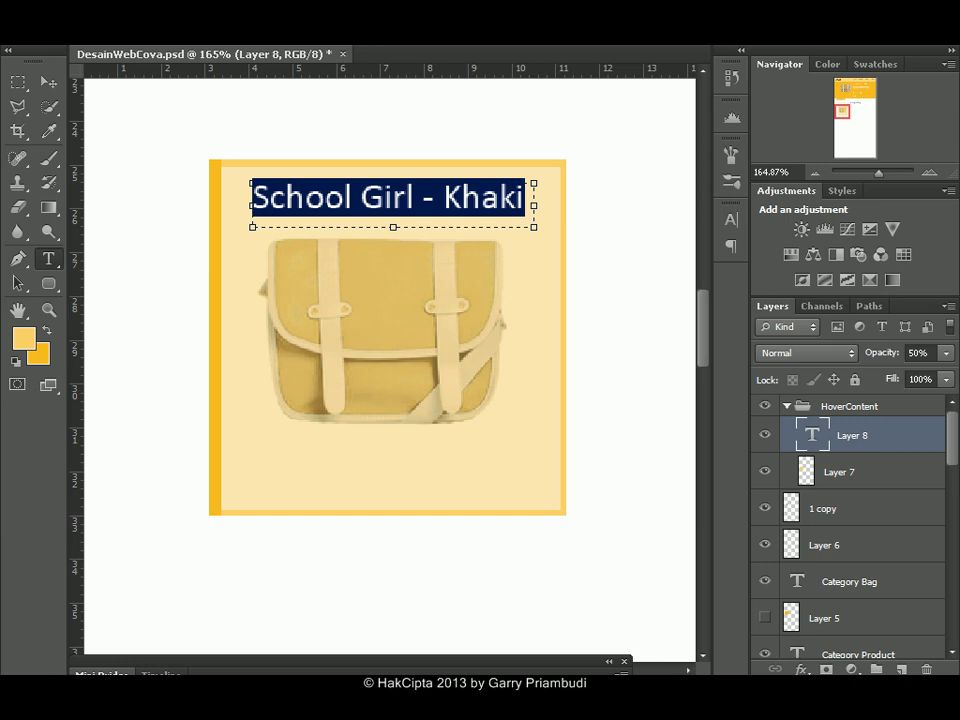
key("ctrl+shift+comma")
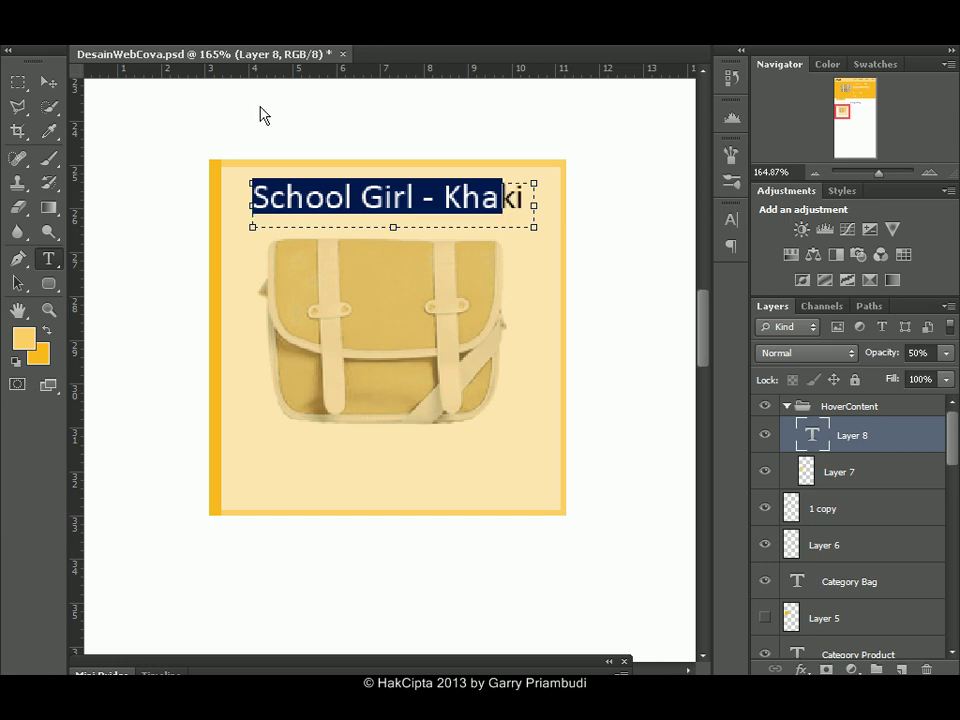
Nudge the "School Girl - Khaki" title slightly right and down so it sits just above the bag.
left_click(48, 81)
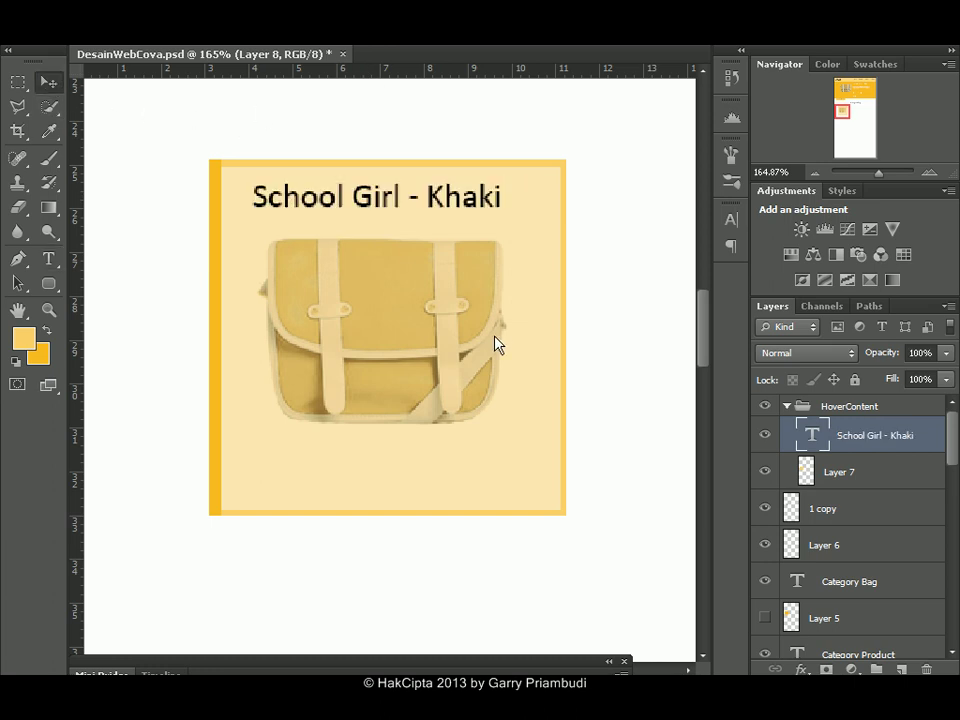
key("Right")
key("Right")
key("Right")
key("Right")
key("Right")
key("Right")
key("Right")
key("Down")
key("Down")
key("Down")
key("Down")
key("Down")
key("Down")
key("Down")
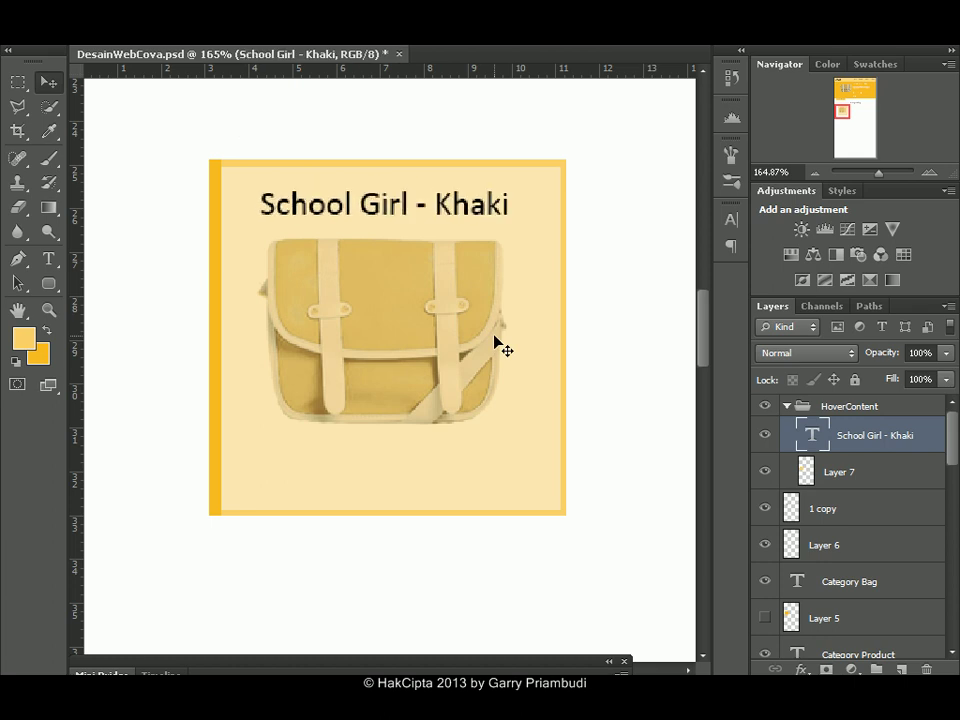
key("Right")
key("Down")
key("Down")
key("Down")
key("Down")
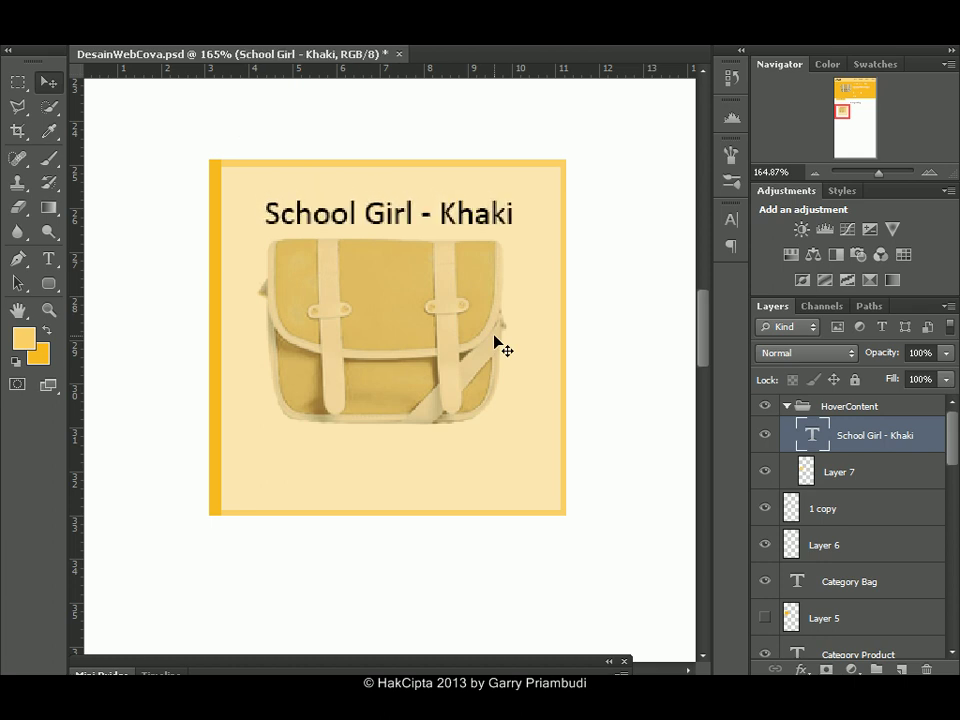
Duplicate the "School Girl - Khaki" text layer and place the copy below the title, over the bag's flap.
left_click_drag(879, 176, 878, 177)
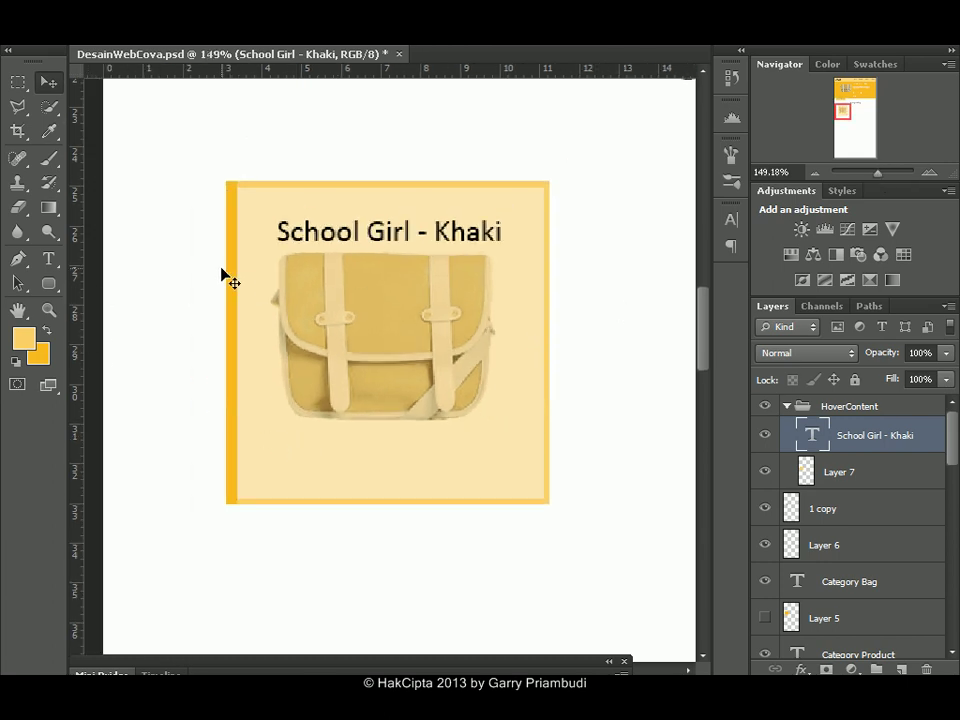
right_click(866, 437)
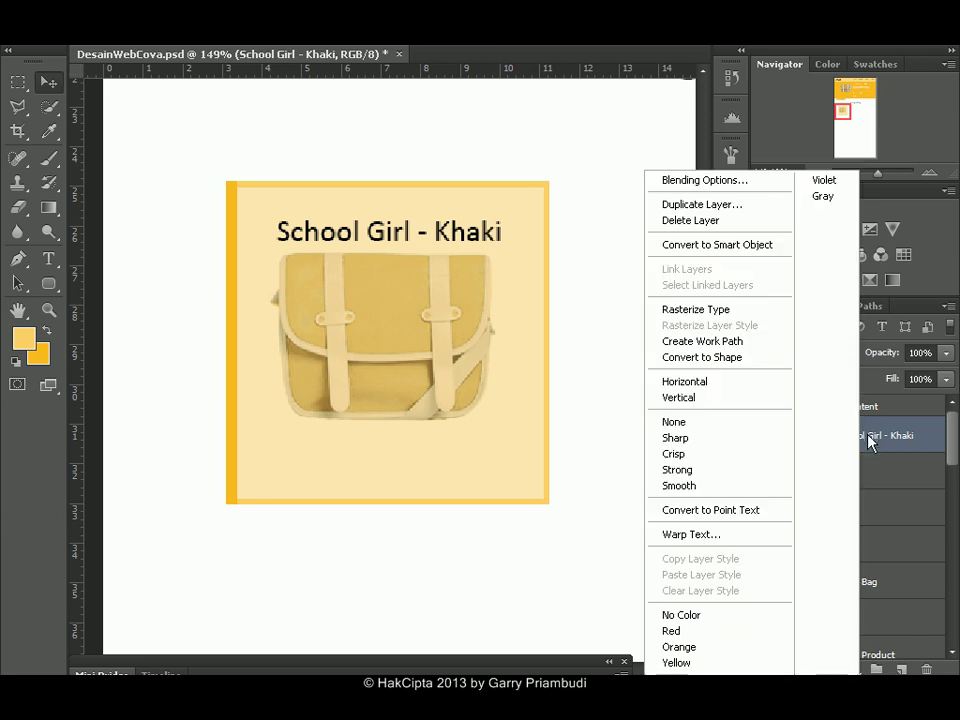
left_click(776, 206)
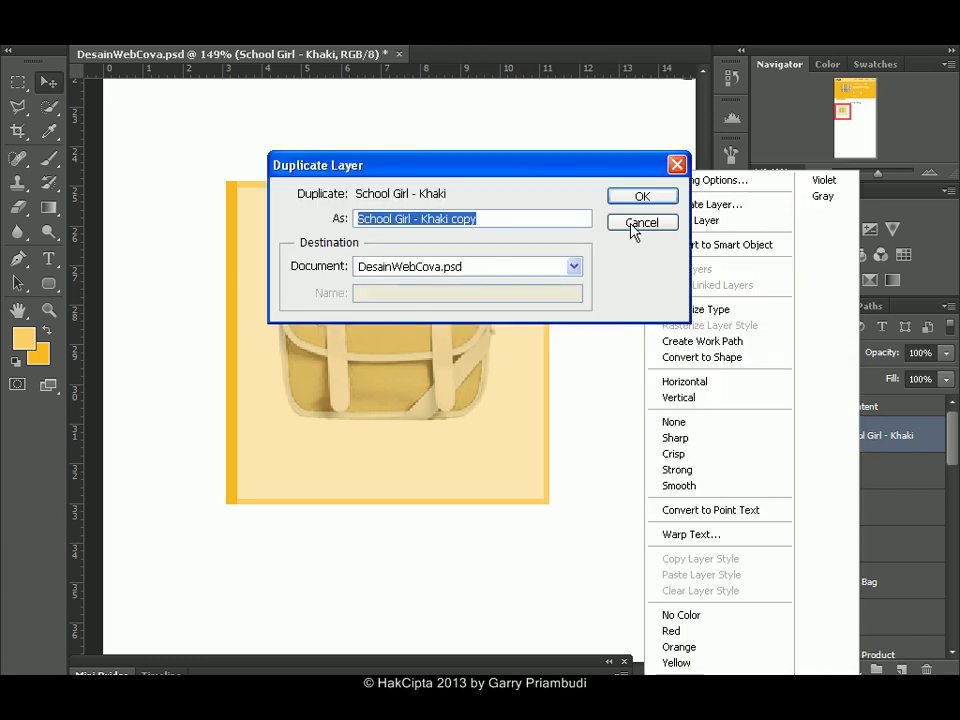
left_click(640, 197)
left_click_drag(392, 230, 390, 305)
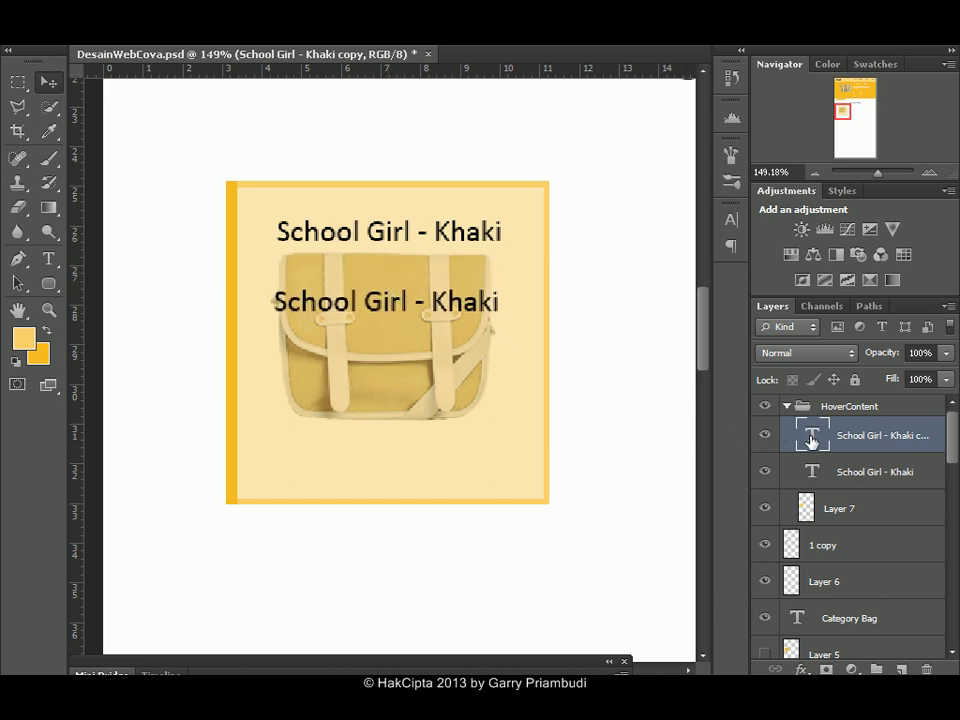
Replace the duplicated text over the bag with the price "Rp.90.000".
key("t")
triple_click(445, 295)
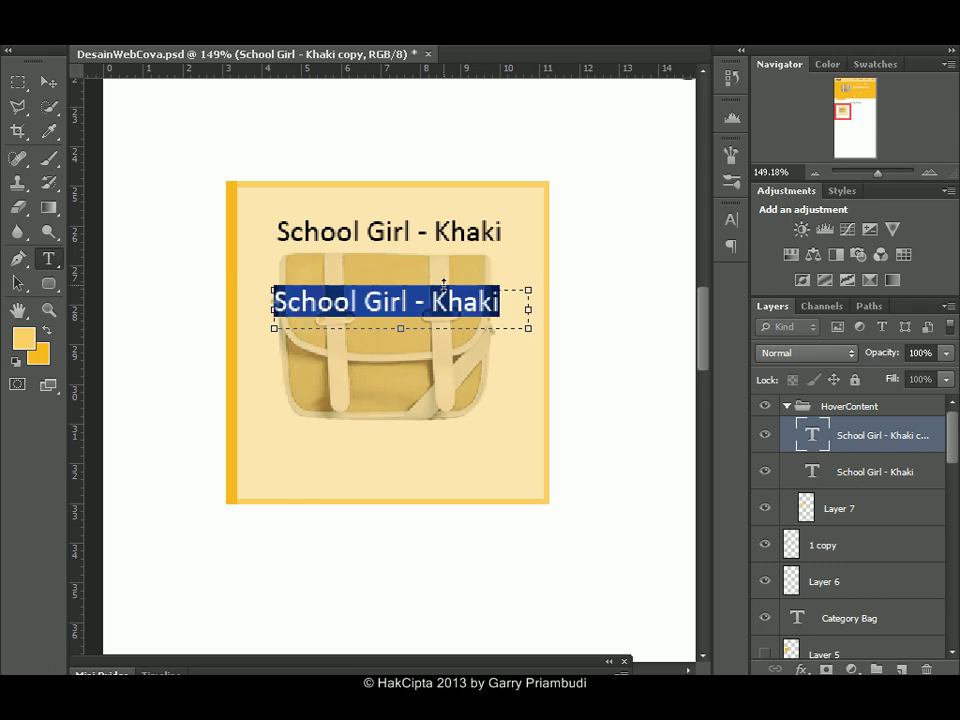
type("Rp")
key("Home")
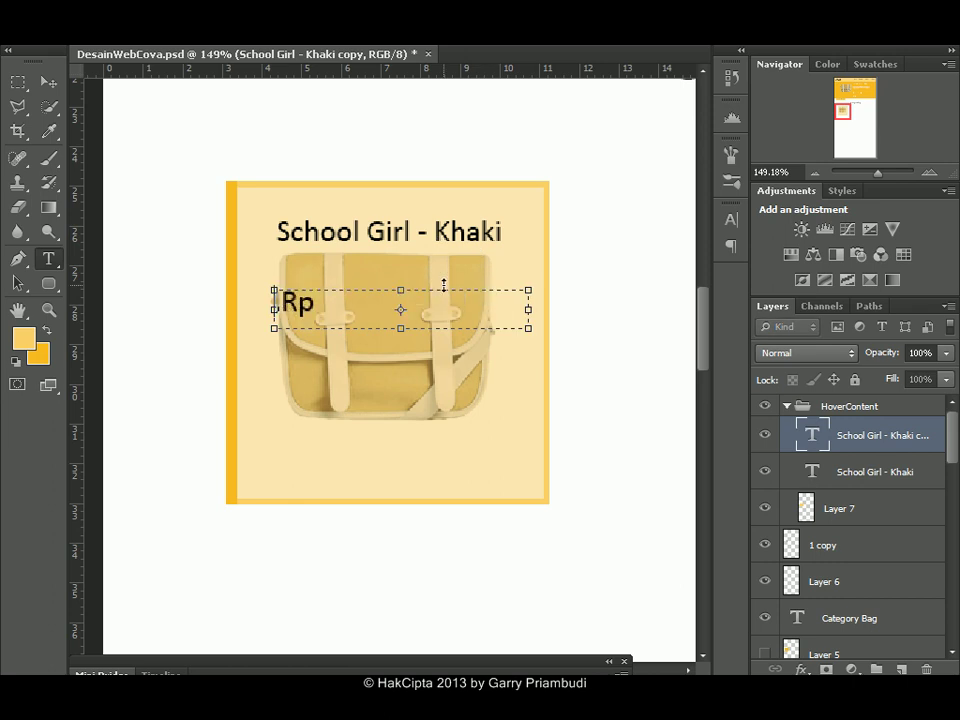
key("BackSpace")
key("End")
type(".90.000")
key("Home")
type(",")
key("BackSpace")
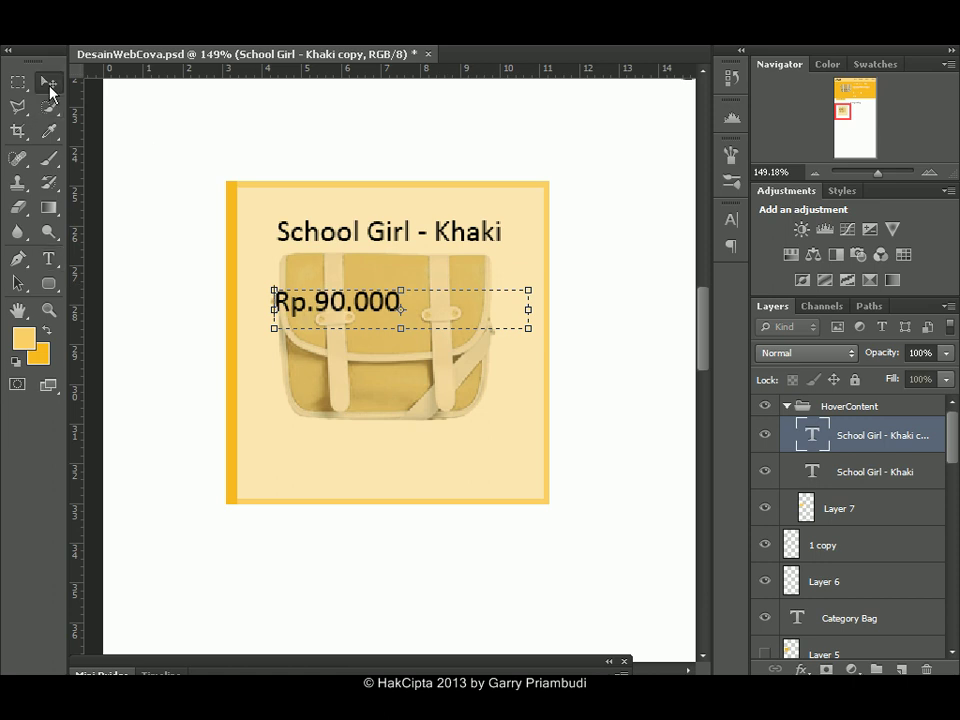
Move the Rp.90.000 price text right so it is centred beneath the product title.
left_click(48, 81)
left_click_drag(873, 177, 875, 178)
left_click_drag(395, 322, 414, 323)
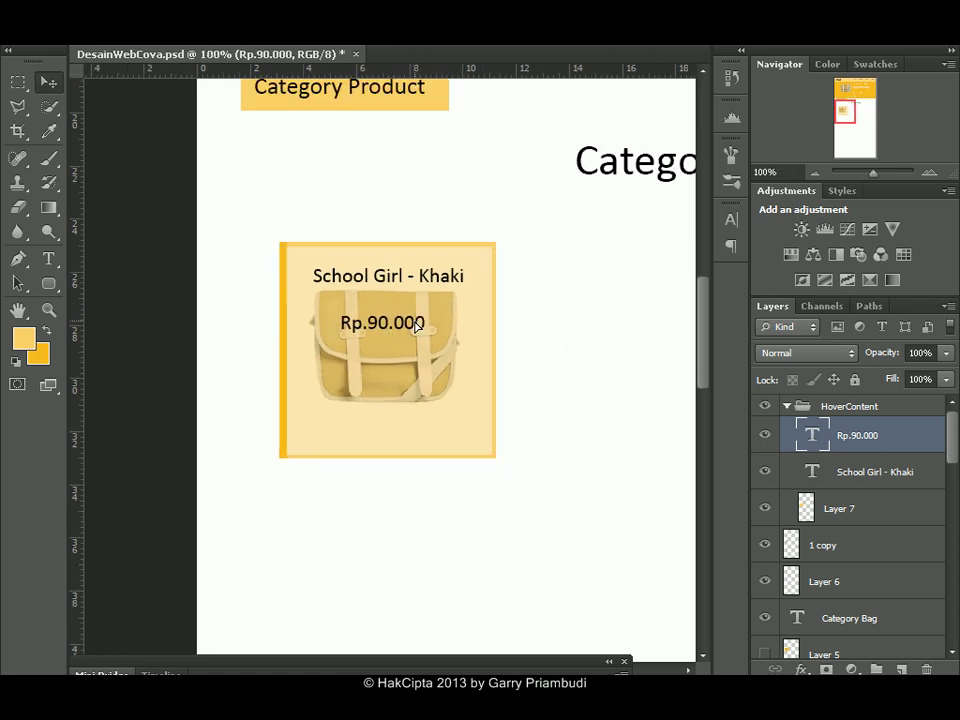
Nudge the "School Girl - Khaki" title layer down slightly, closer to the bag's upper edge.
left_click(853, 471)
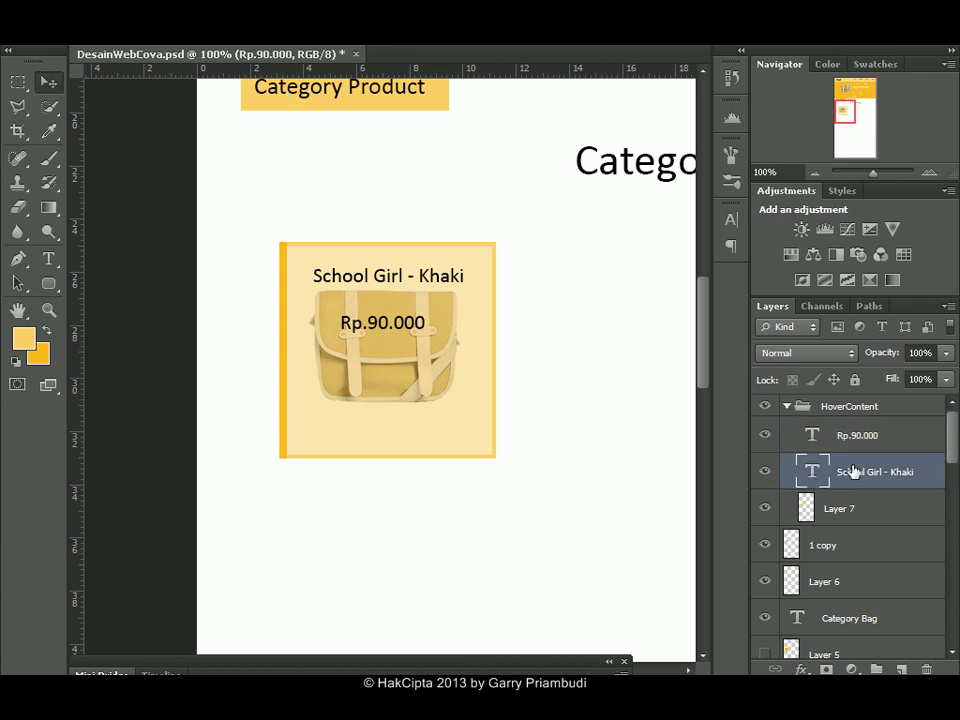
key("Down")
key("Down")
key("Down")
key("Down")
key("Down")
key("Down")
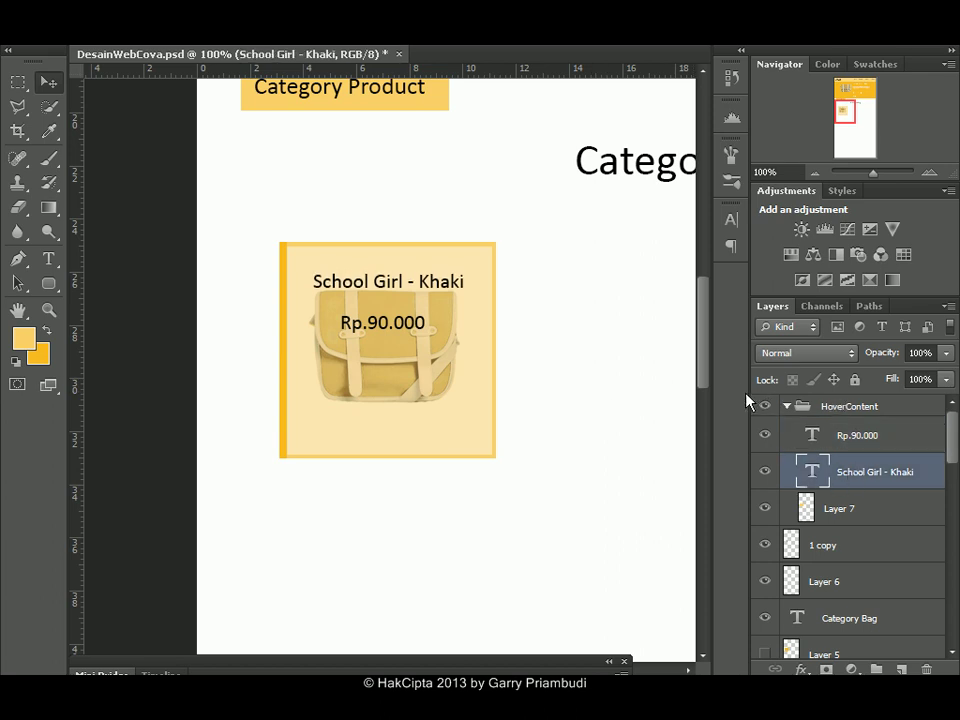
Nudge the Rp.90.000 price layer down slightly to restore its spacing below the title.
left_click(855, 436)
key("Down")
key("Down")
key("Down")
key("Down")
key("Down")
key("Down")
key("Down")
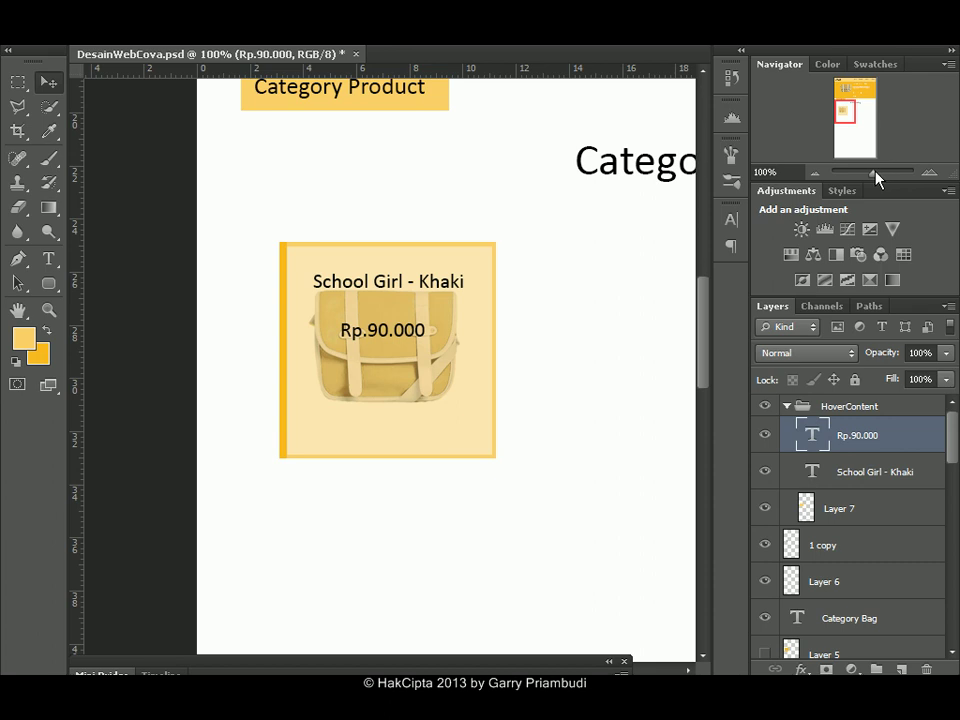
Select a rectangular button area about 4 cm wide and 1 cm high across the bag's lower edge.
left_click_drag(880, 177, 877, 177)
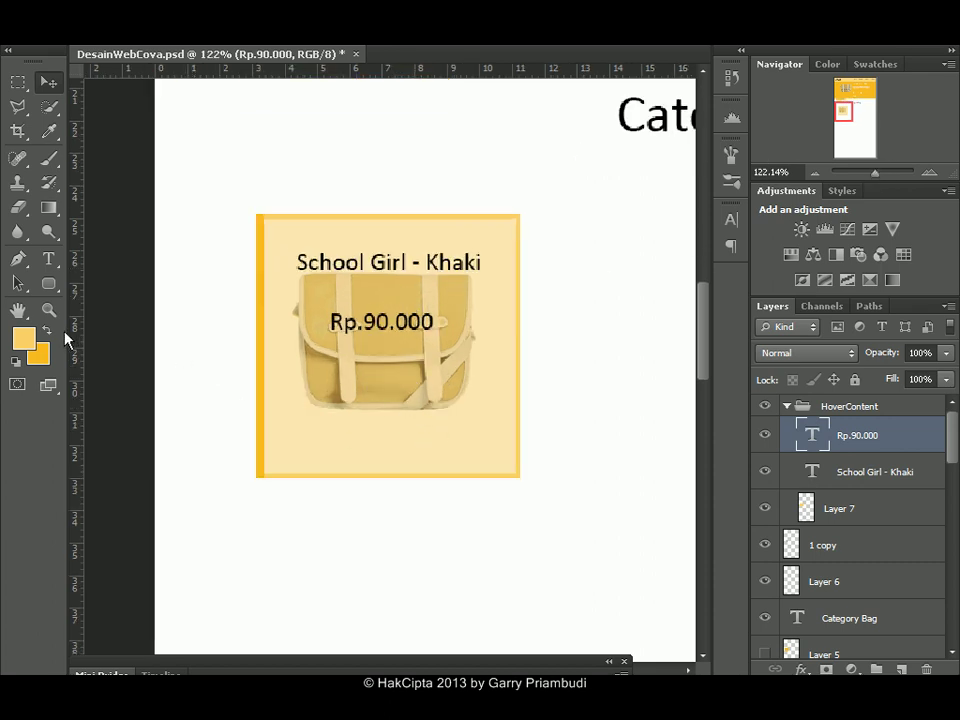
left_click(18, 81)
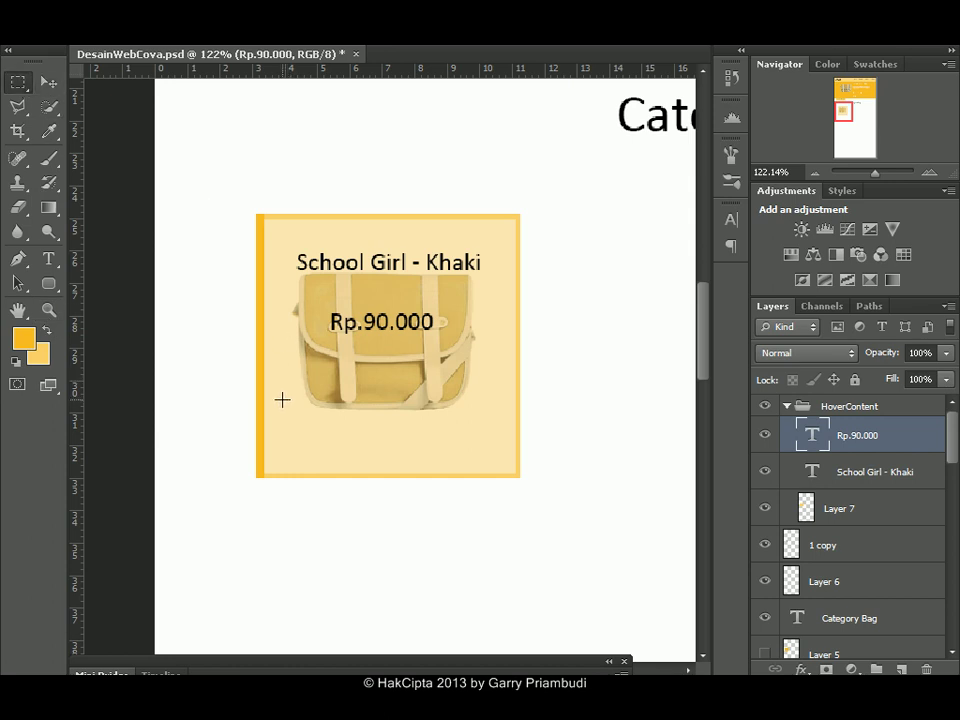
left_click_drag(306, 400, 438, 429)
left_click(437, 430)
key("ctrl+z")
Add a new layer in the HoverContent group, paint the selected rectangle with the darker orange, and deselect.
left_click(901, 669)
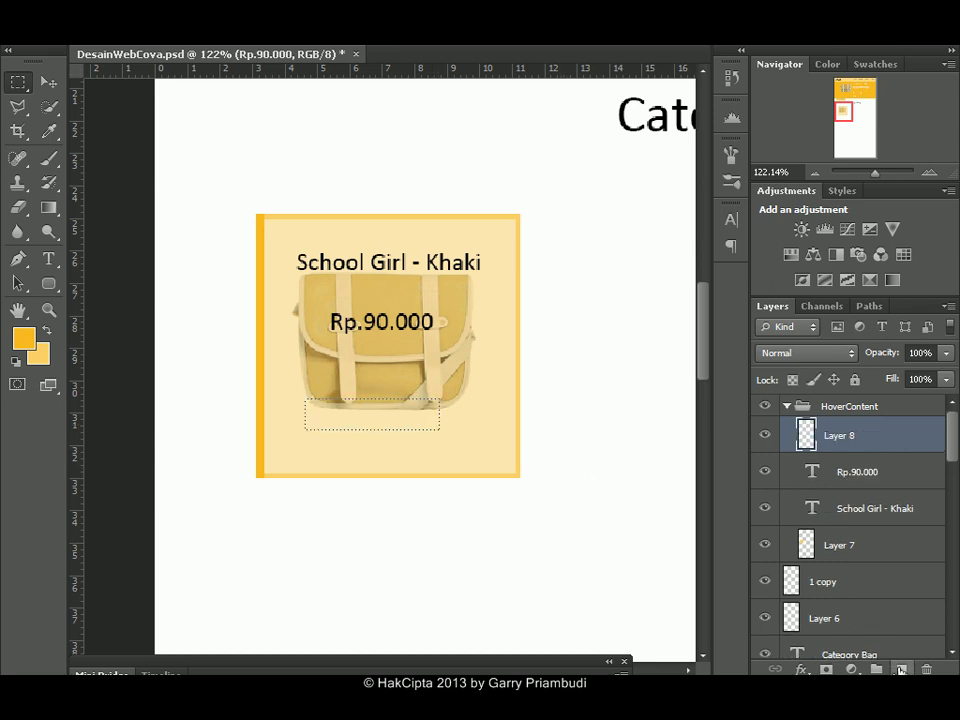
left_click(48, 158)
left_click_drag(305, 414, 440, 414)
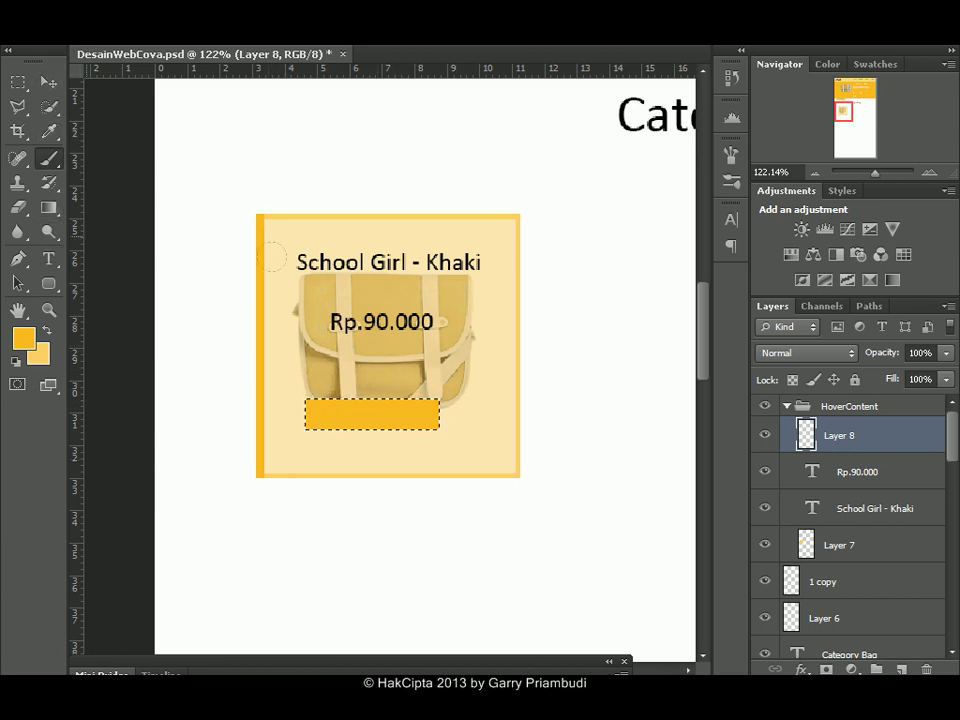
key("ctrl+d")
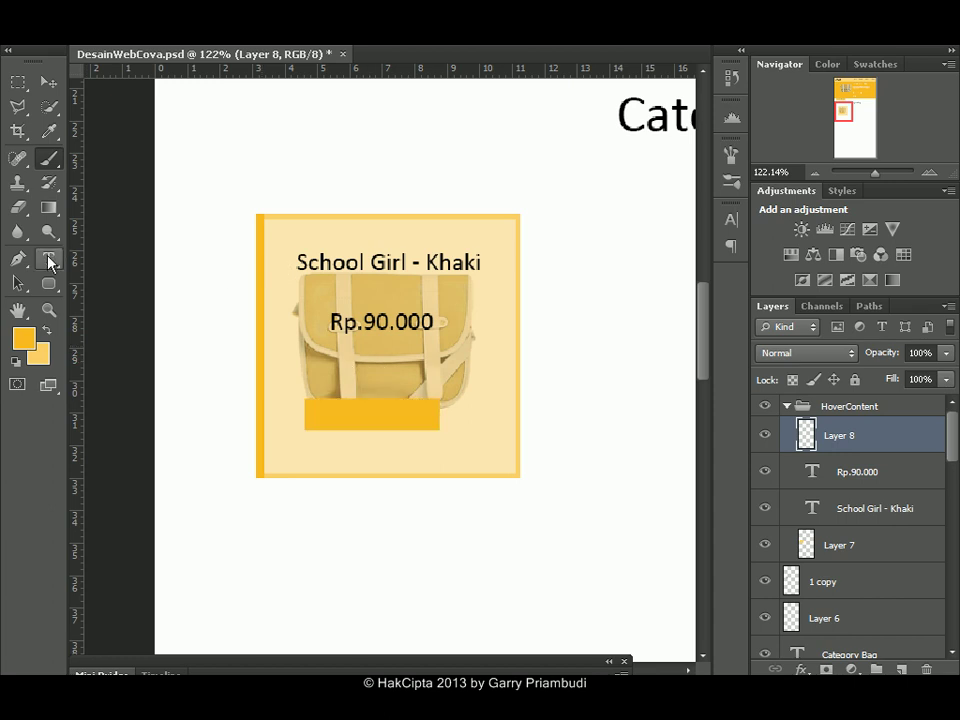
Draw a text box over the orange button, set the text colour to white, and enter "Detail Product".
left_click(50, 262)
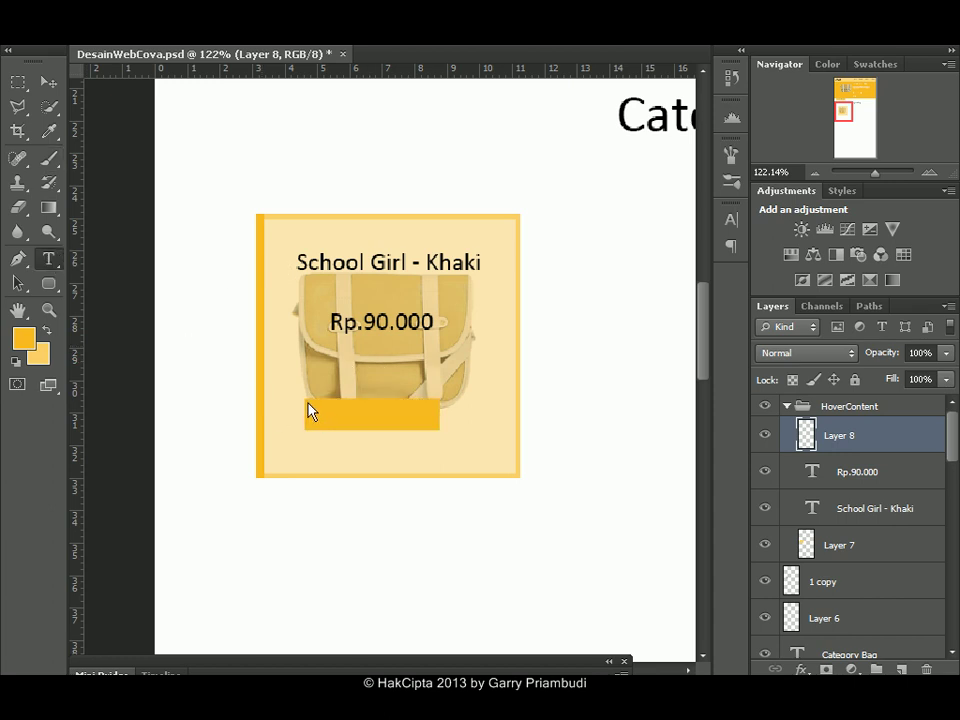
left_click_drag(306, 400, 449, 437)
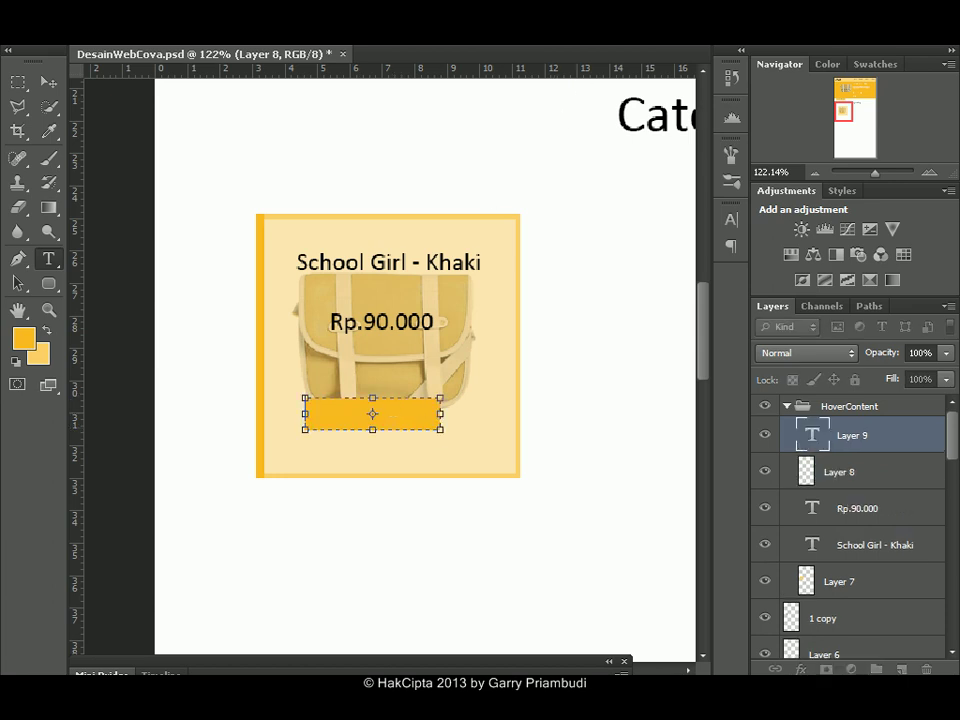
left_click(253, 366)
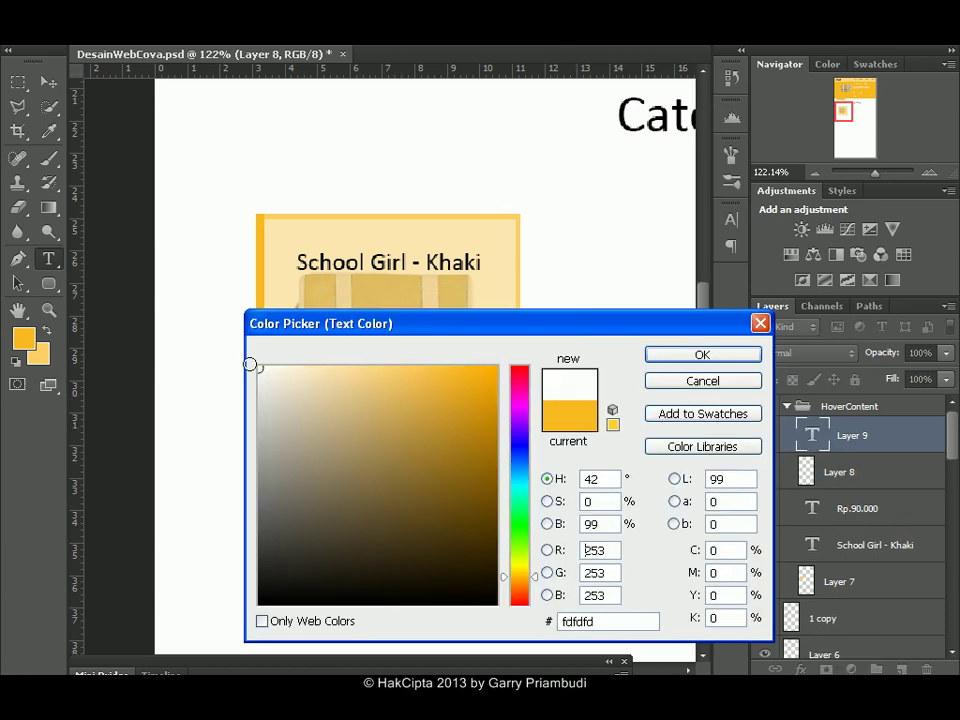
left_click(256, 366)
left_click(702, 354)
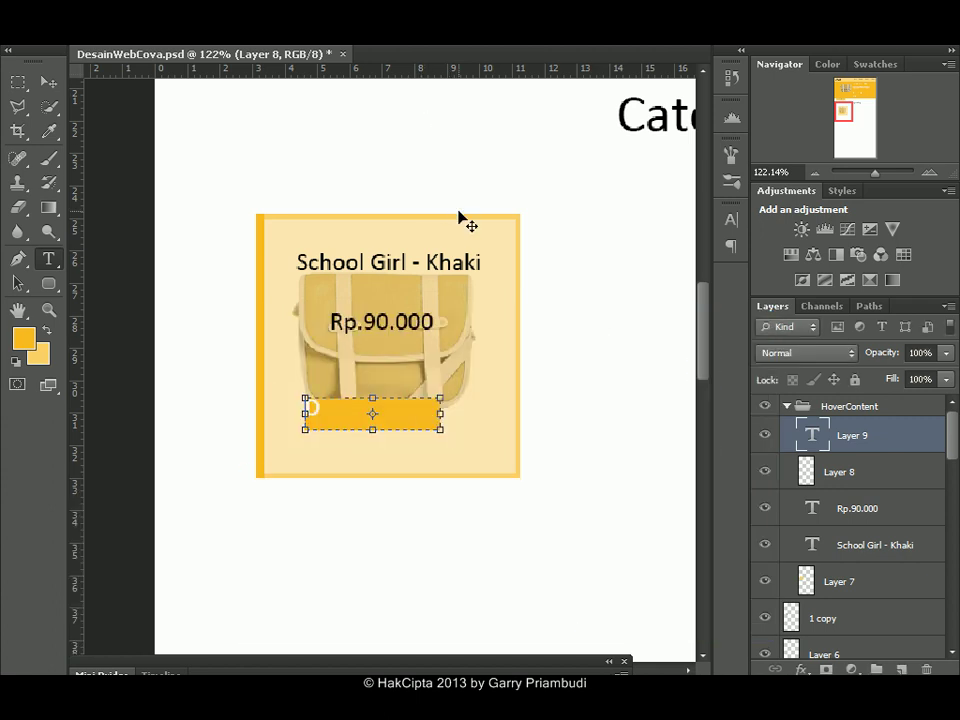
type("l Pr")
type("oduct")
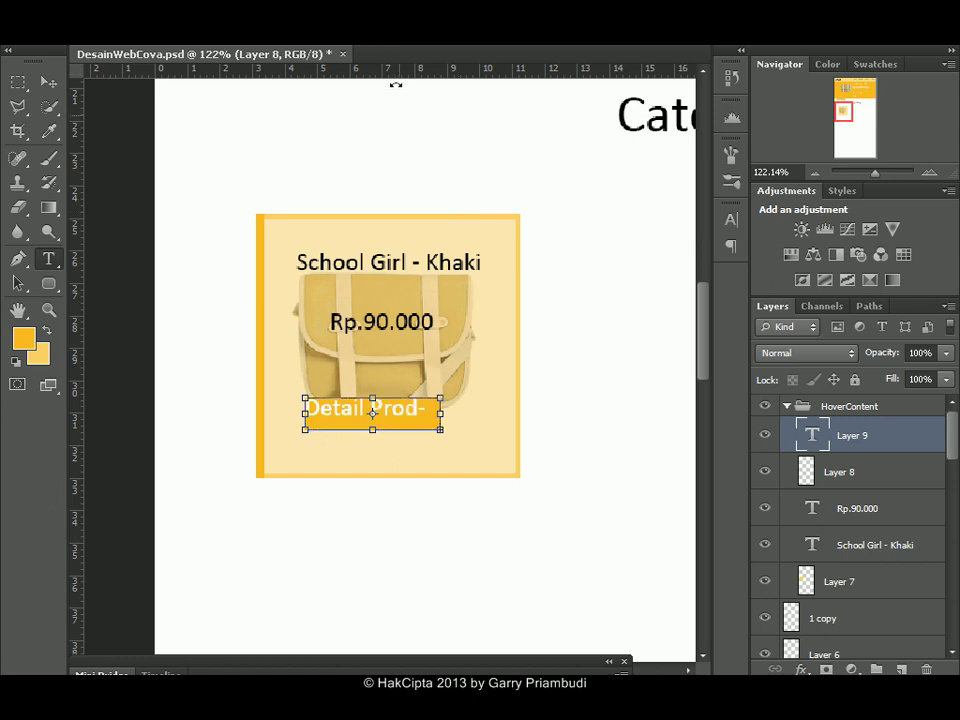
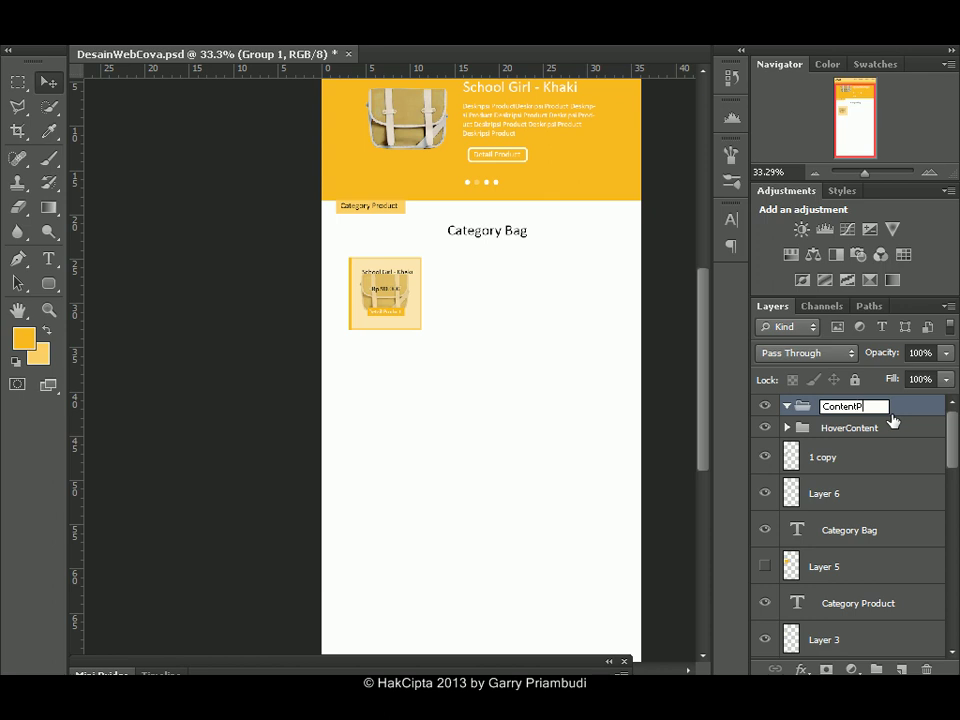
Name the new group ContentProduct, move HoverContent, 1 copy and Layer 6 into it, and collapse it.
type("ct")
left_click(866, 430)
left_click_drag(953, 437, 953, 448)
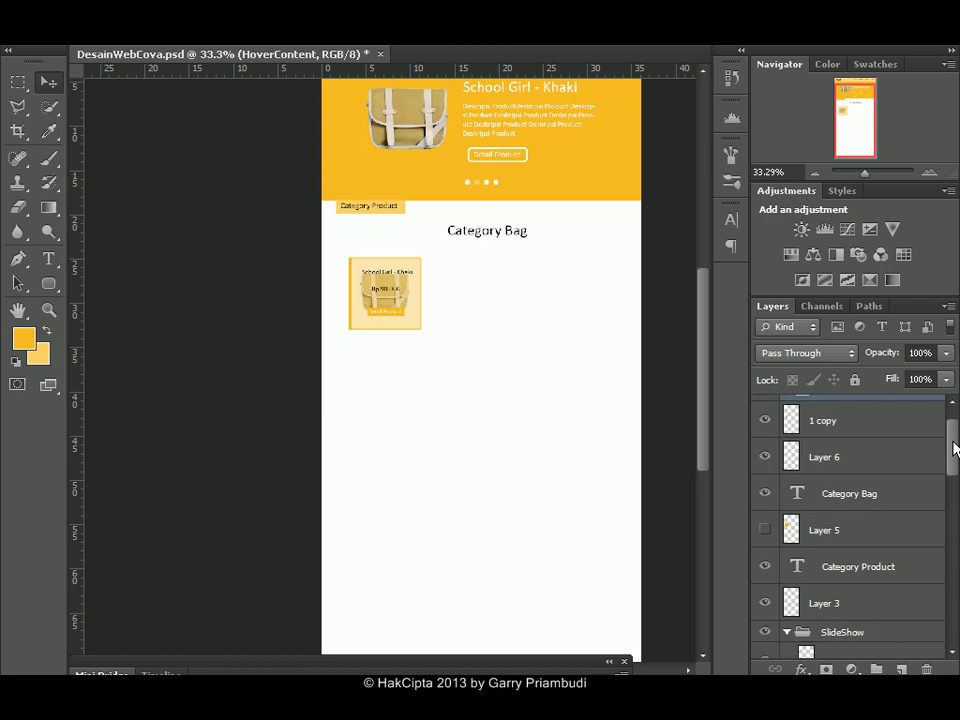
scroll(951, 422, "up", 2)
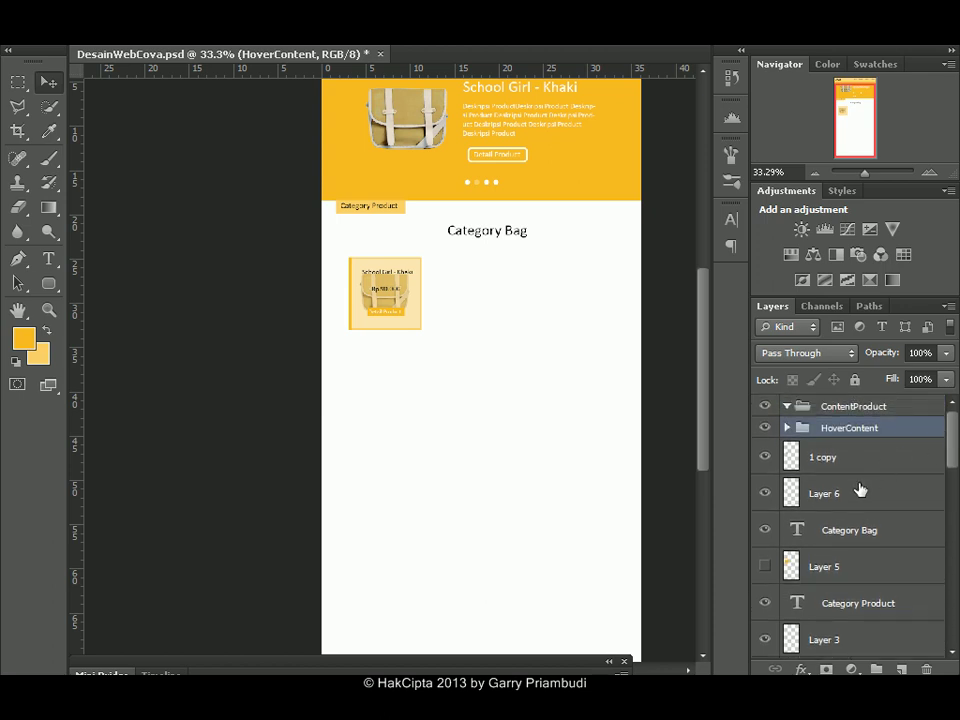
left_click(856, 494, "shift")
left_click_drag(815, 438, 790, 407)
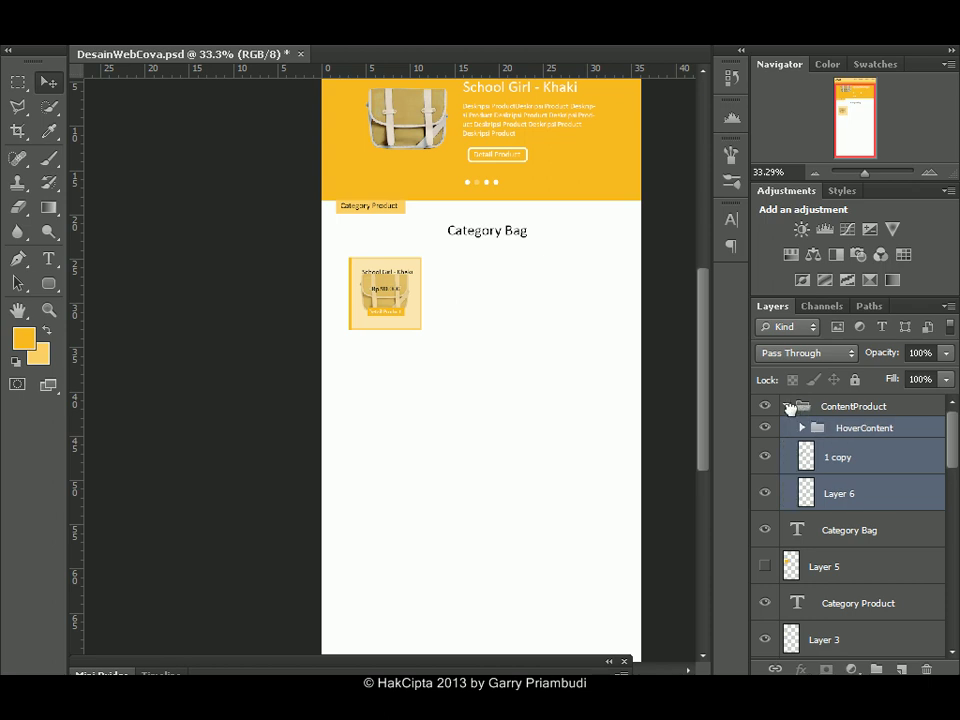
left_click(787, 406)
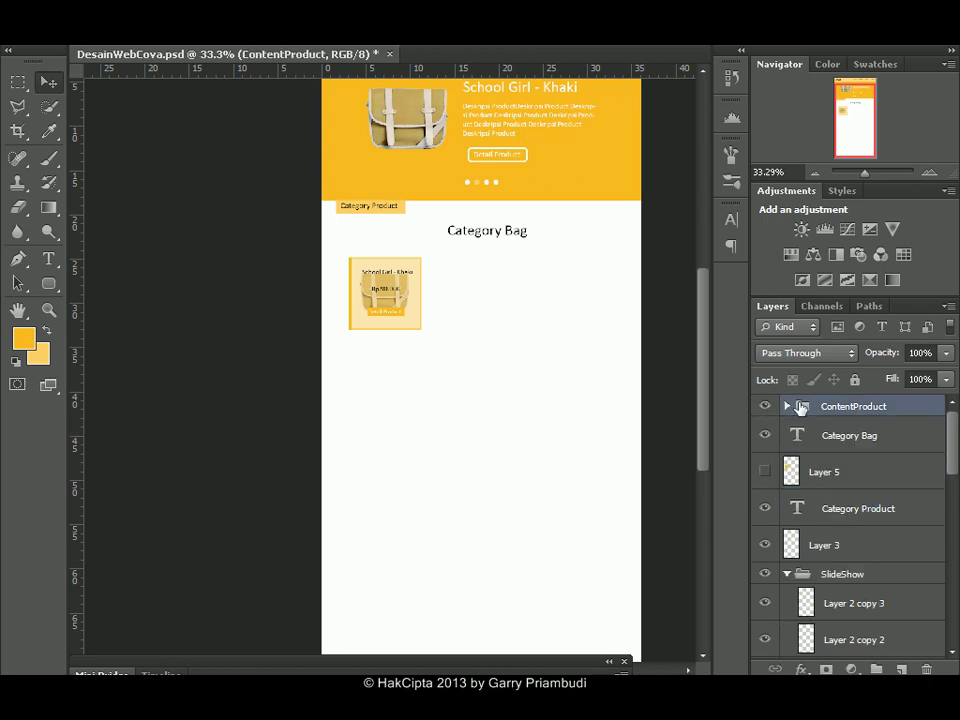
left_click_drag(437, 303, 386, 288)
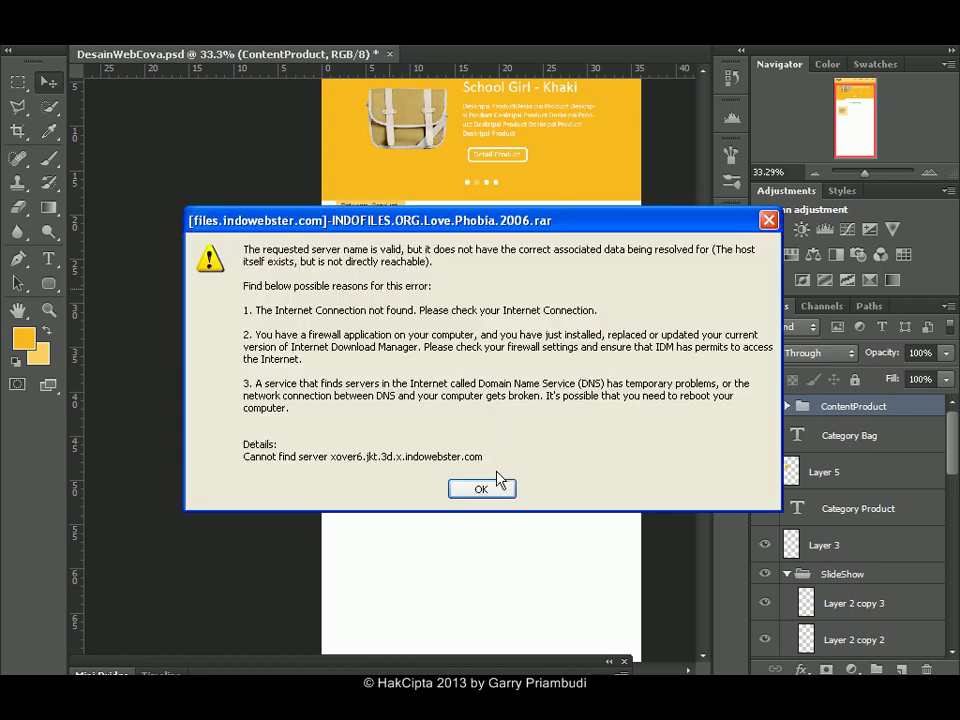
Move the ContentProduct thumbnail slightly up and left, duplicate the group, and place the copy beside it on the right.
left_click(492, 488)
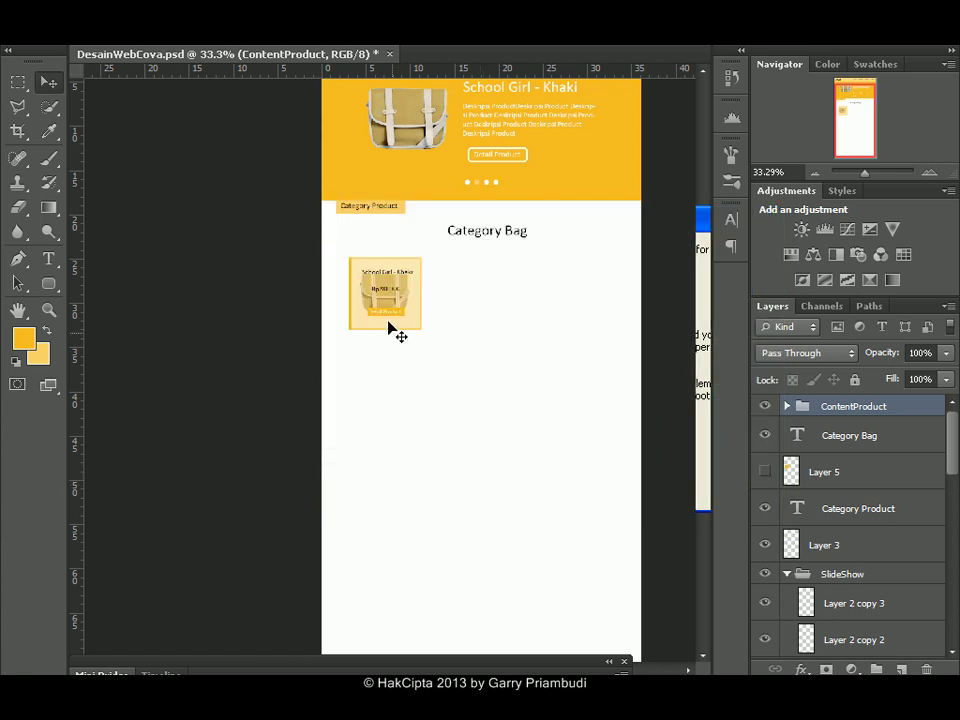
mouse_move(384, 284)
left_mouse_down()
mouse_move(392, 292)
mouse_move(367, 278)
mouse_move(376, 285)
mouse_move(394, 274)
left_mouse_up()
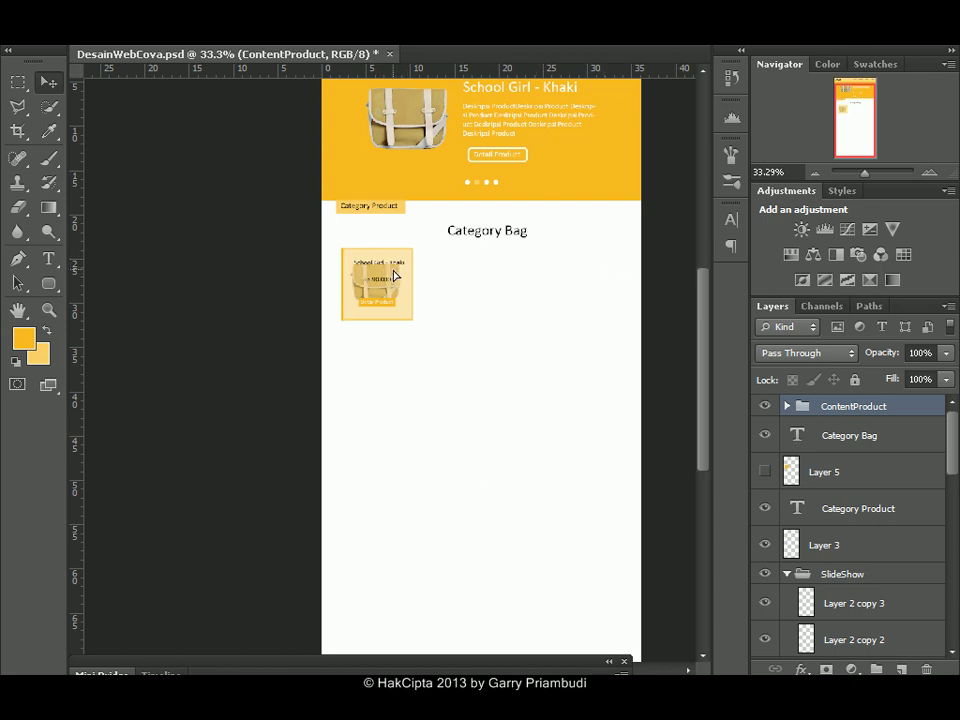
right_click(862, 415)
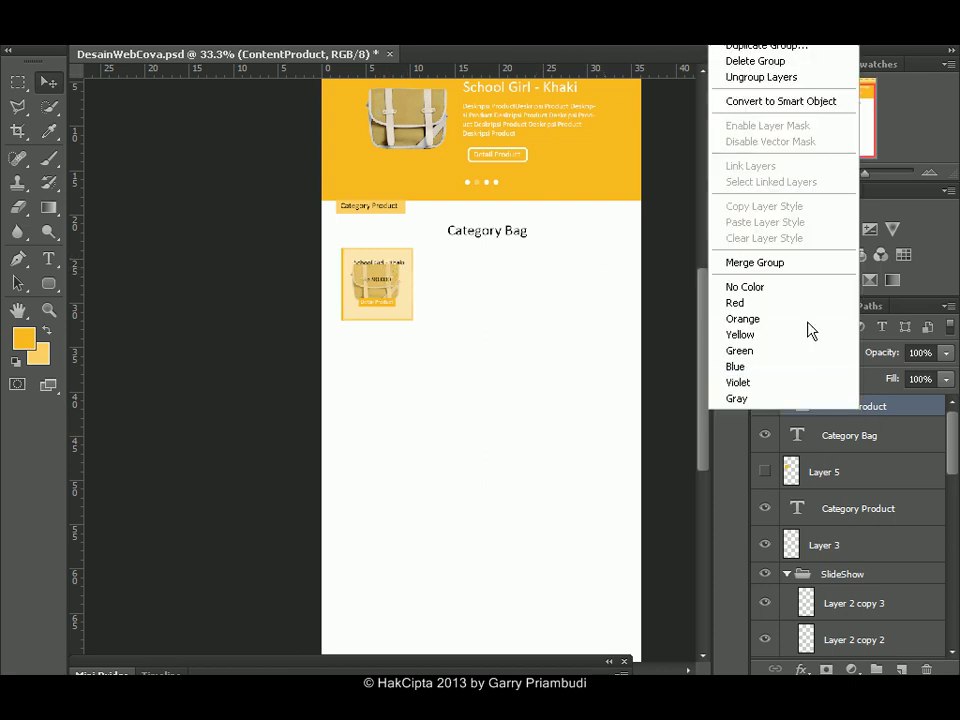
left_click(776, 48)
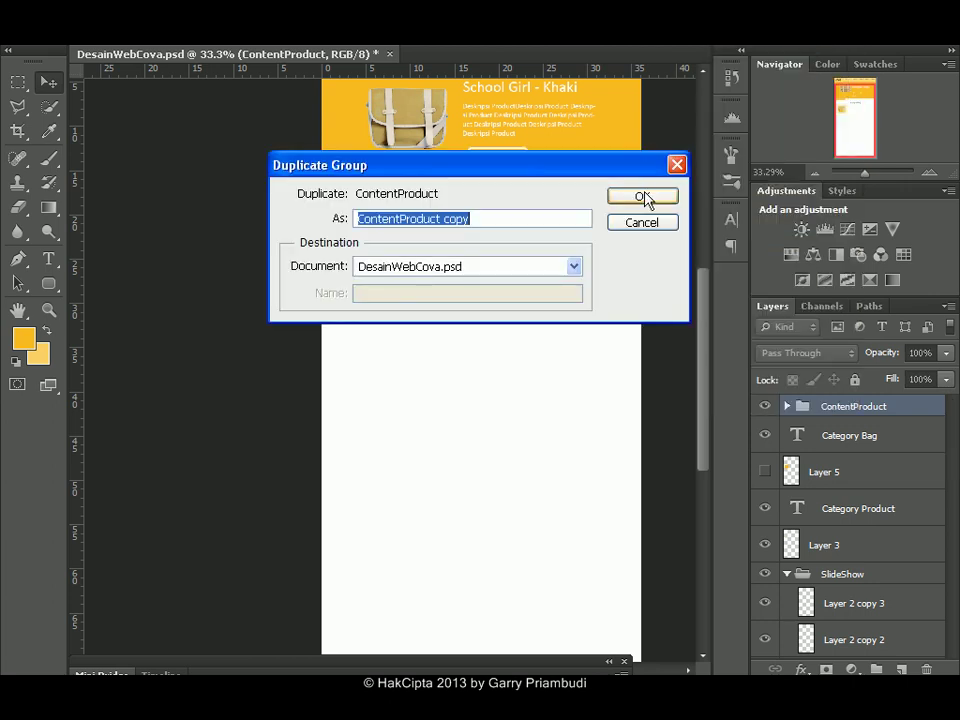
left_click(634, 197)
left_click_drag(411, 304, 469, 289)
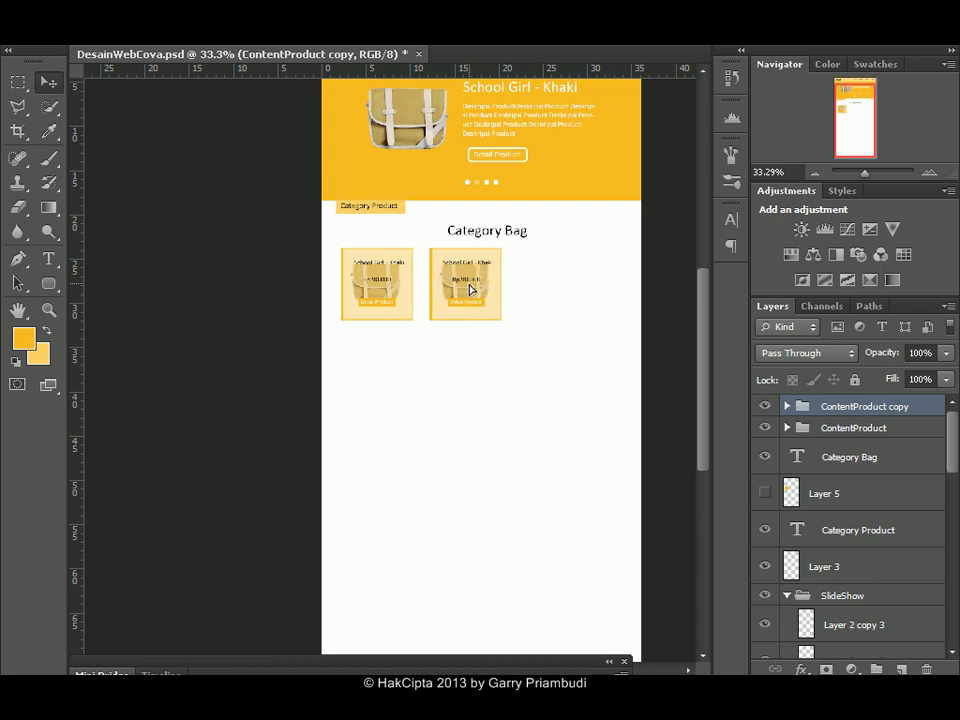
Duplicate the ContentProduct copy group and place the new thumbnail as the third one in the row.
right_click(849, 410)
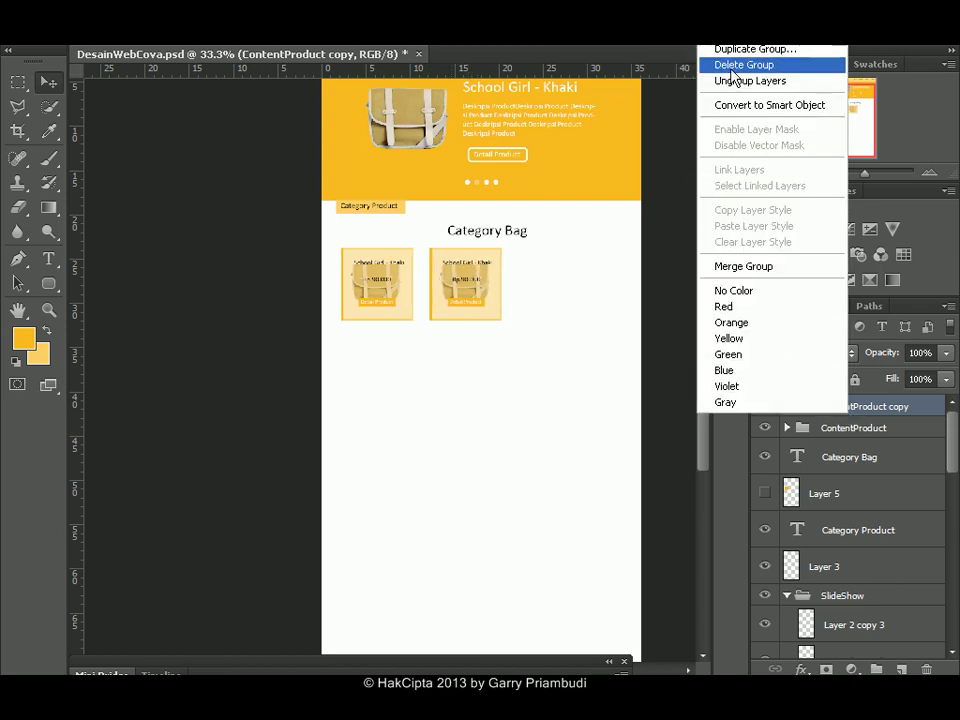
left_click(742, 52)
left_click(638, 197)
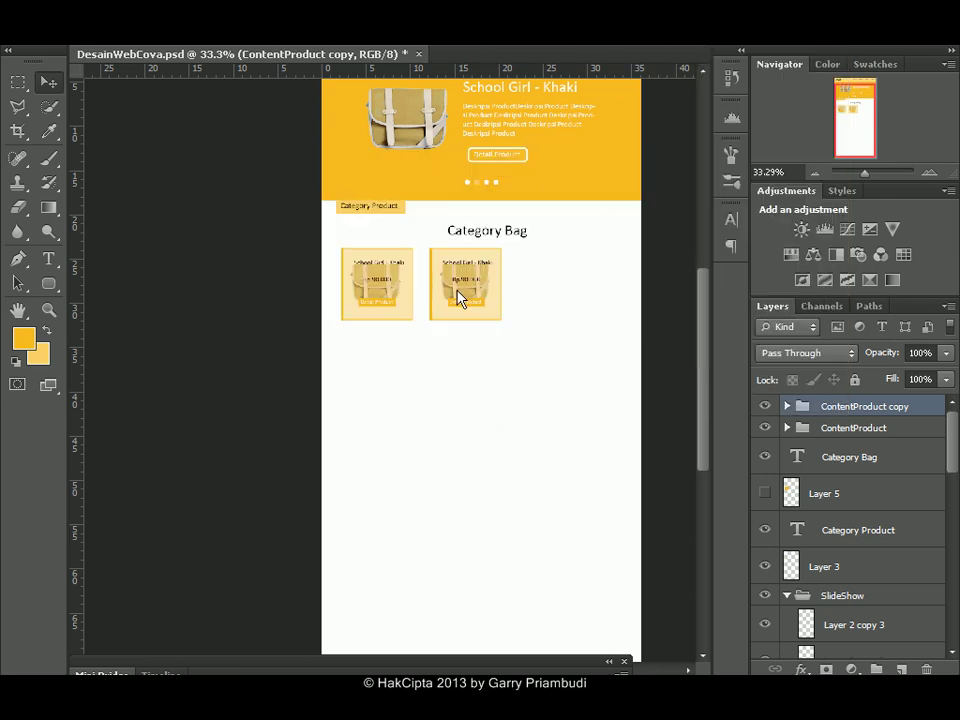
left_click_drag(497, 300, 553, 298)
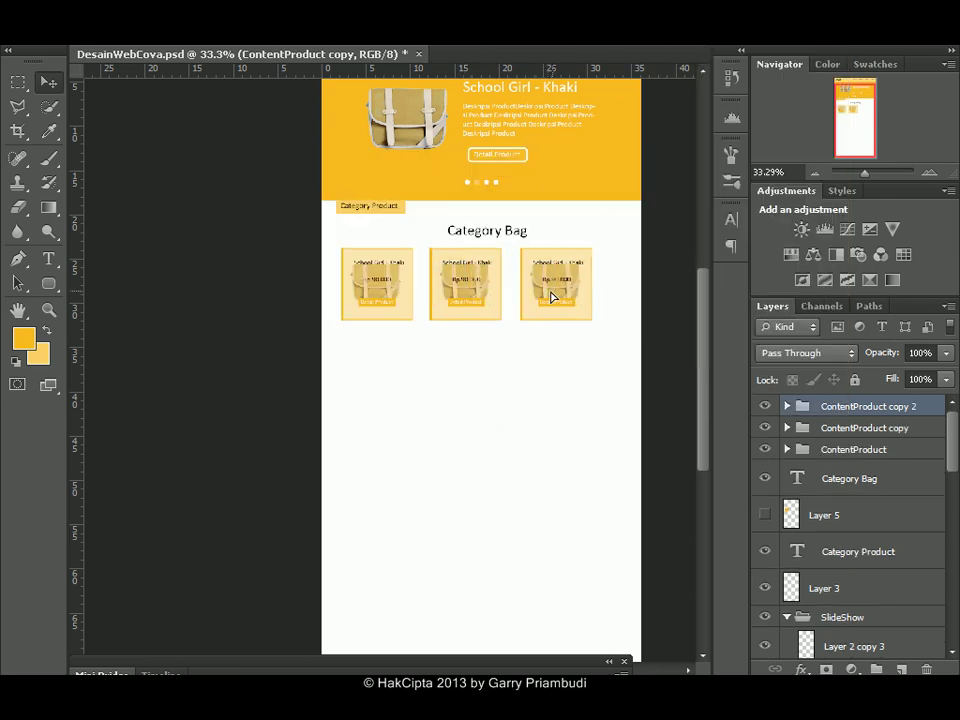
Select all three ContentProduct groups and nudge the row right to centre it under the Category Bag heading.
left_click_drag(862, 173, 867, 174)
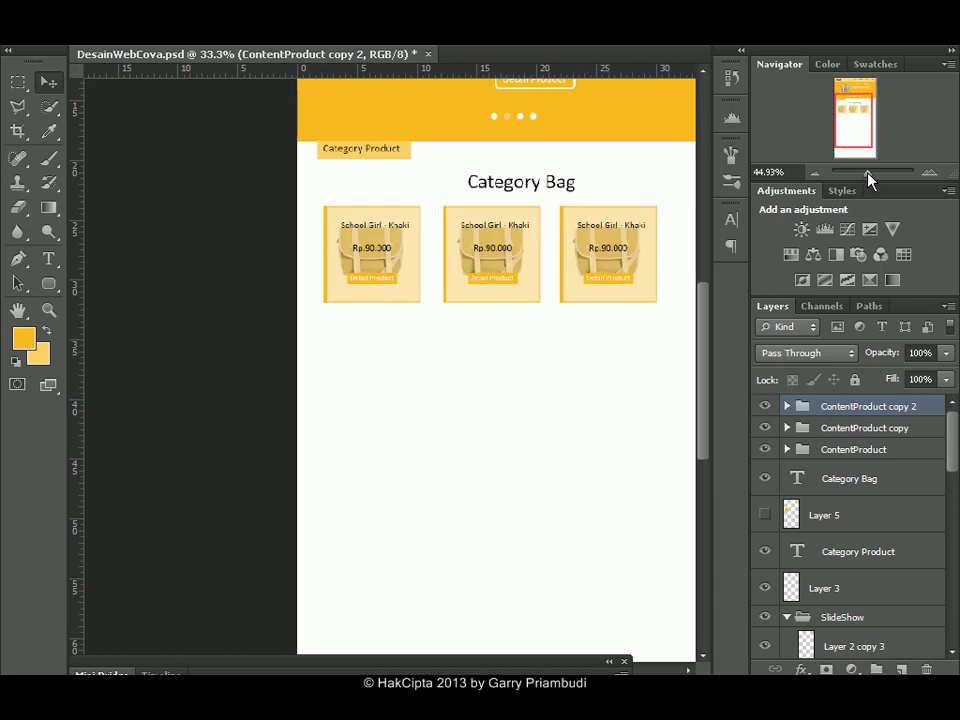
left_click_drag(857, 98, 858, 111)
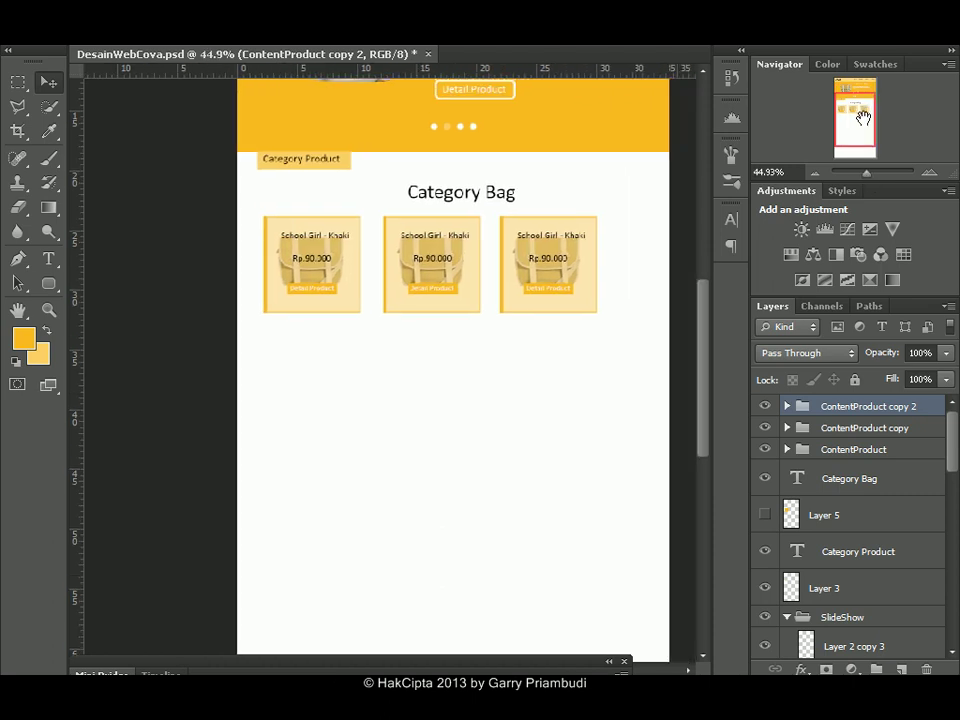
left_click(866, 449, "shift")
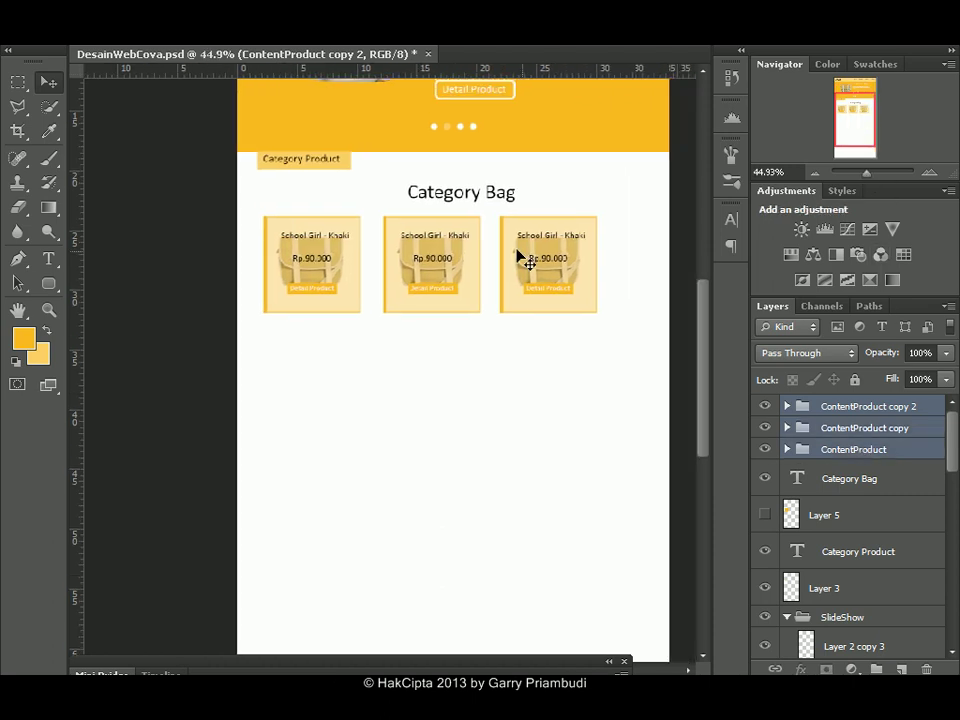
key("shift+Right")
key("shift+Right")
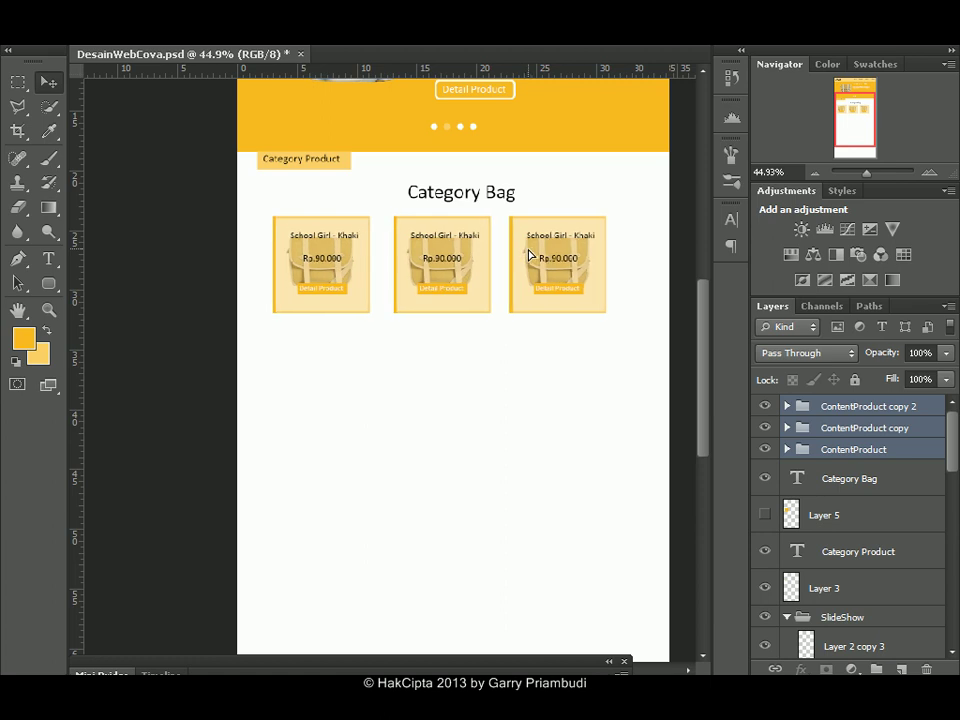
key("shift+Right")
key("shift+Right")
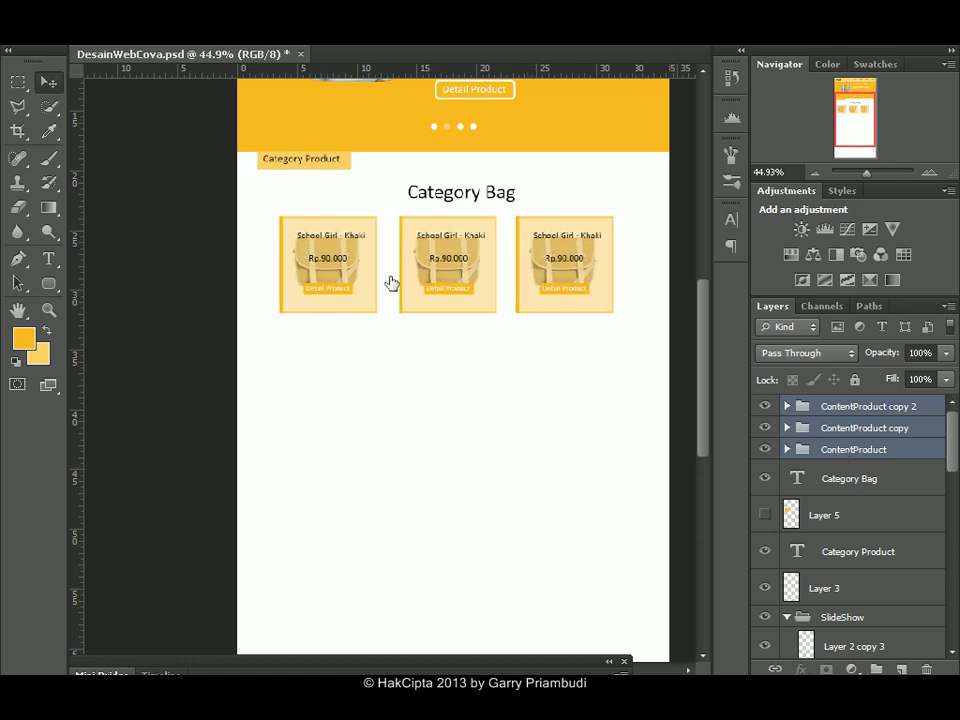
Even out the row's spacing by nudging the first thumbnail left and the third thumbnail right.
left_click(354, 263)
key("shift+Left")
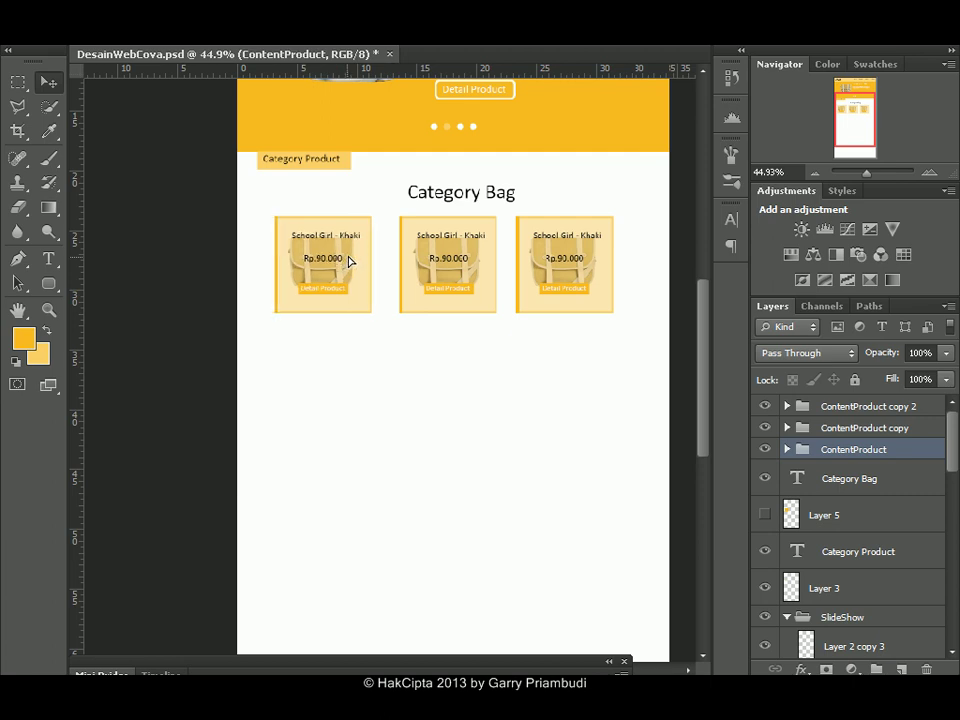
left_click(560, 305)
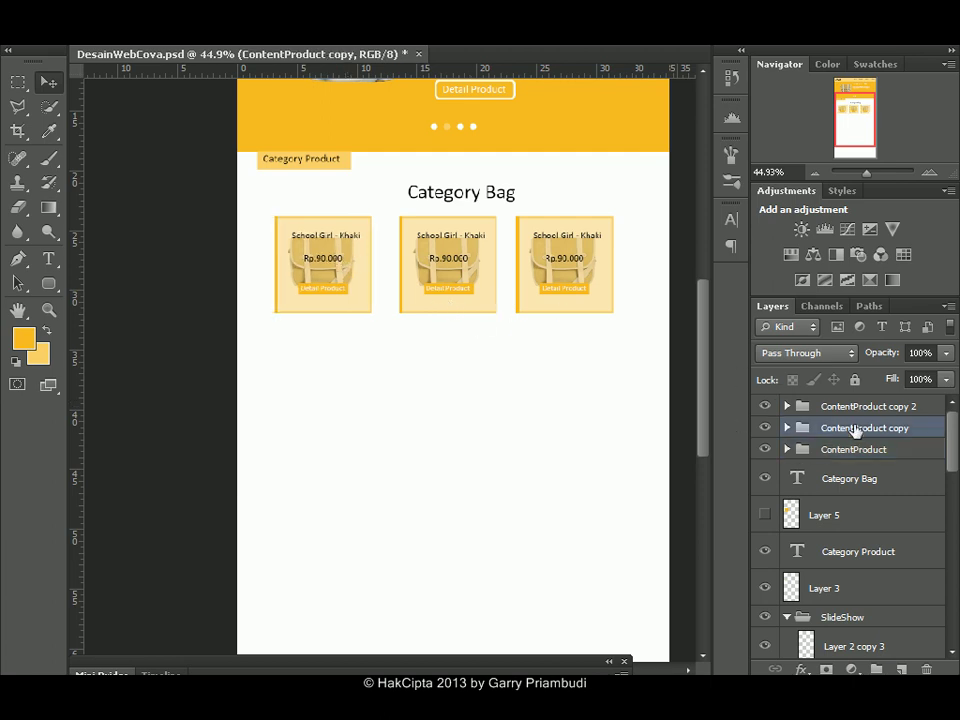
left_click(574, 259)
key("shift+Right")
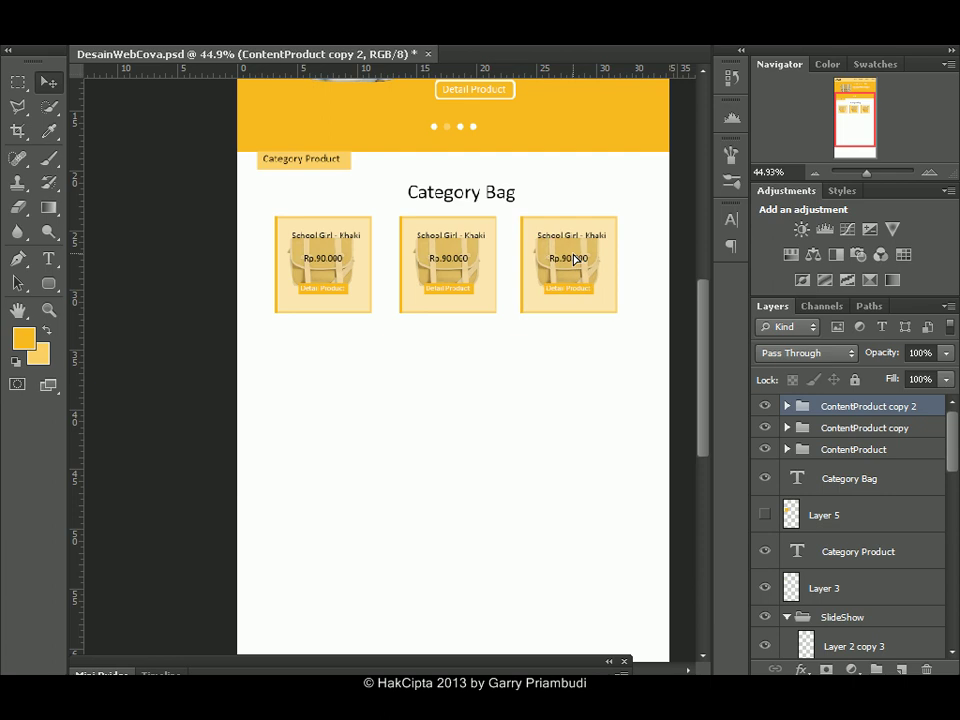
Select the three thumbnail groups together and move the row slightly right and further below the Category Bag heading.
left_click(845, 451, "shift")
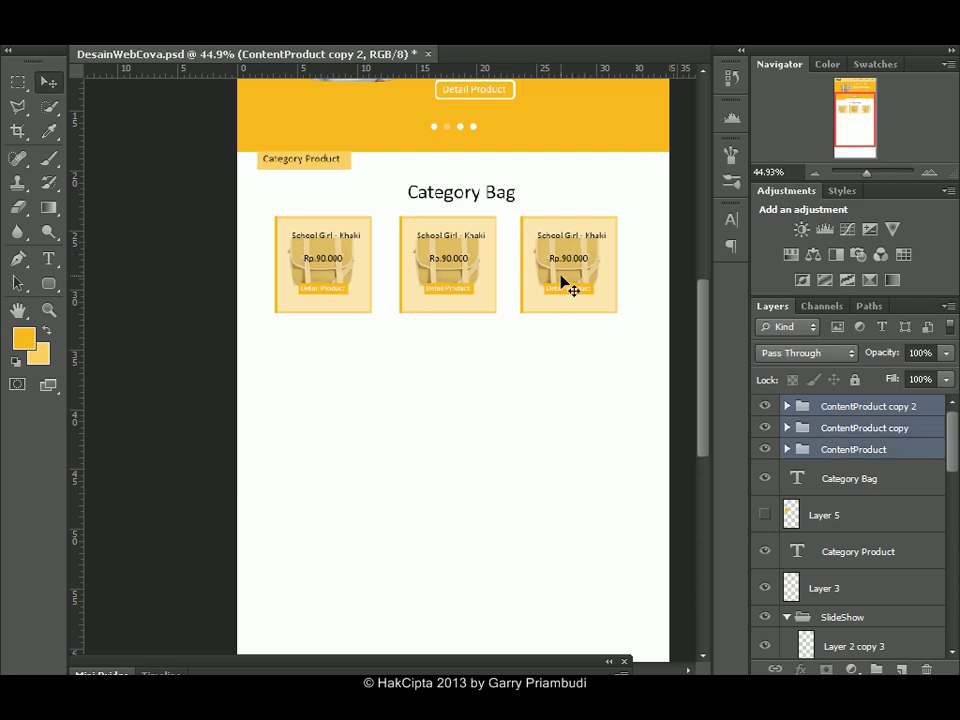
left_click_drag(561, 277, 564, 286)
key("Right")
key("Down")
key("Down")
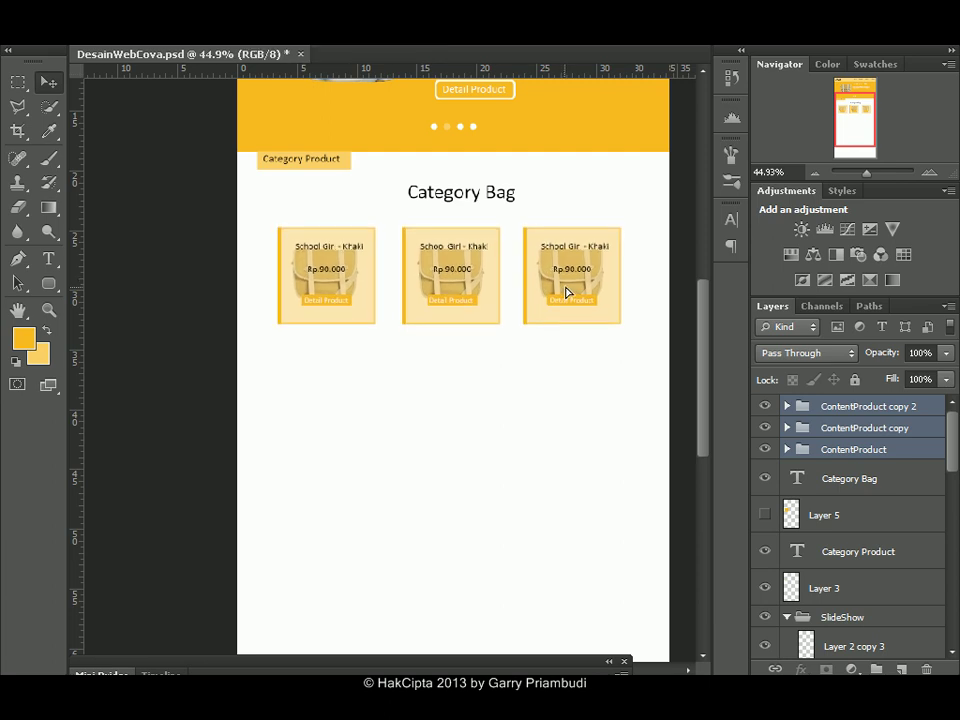
Duplicate the three selected thumbnail groups and place the copies directly below as a second row.
right_click(878, 422)
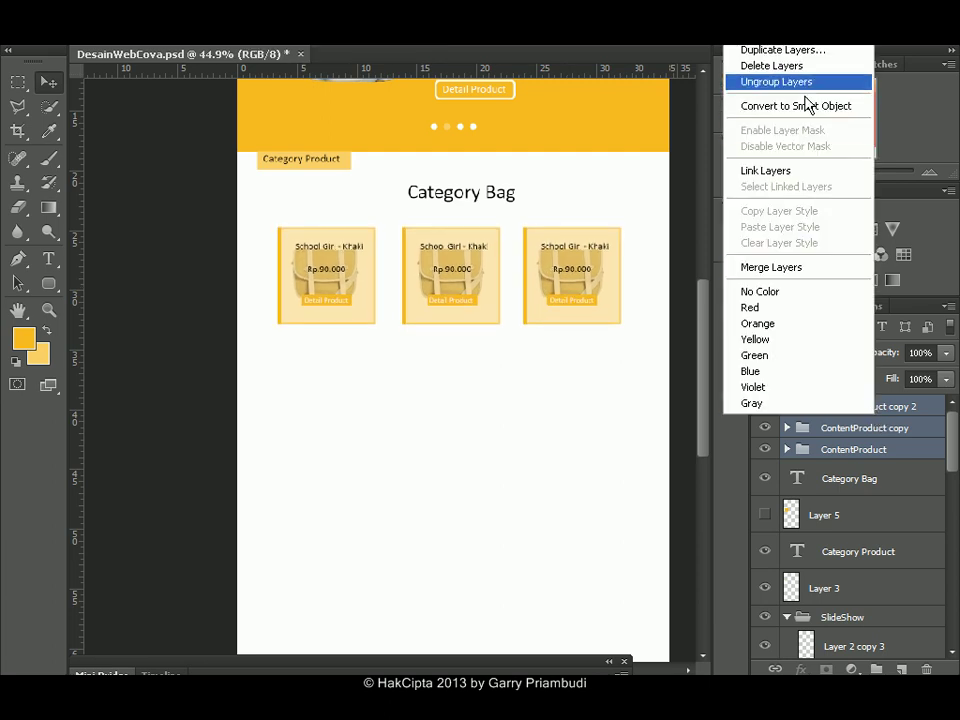
left_click(798, 60)
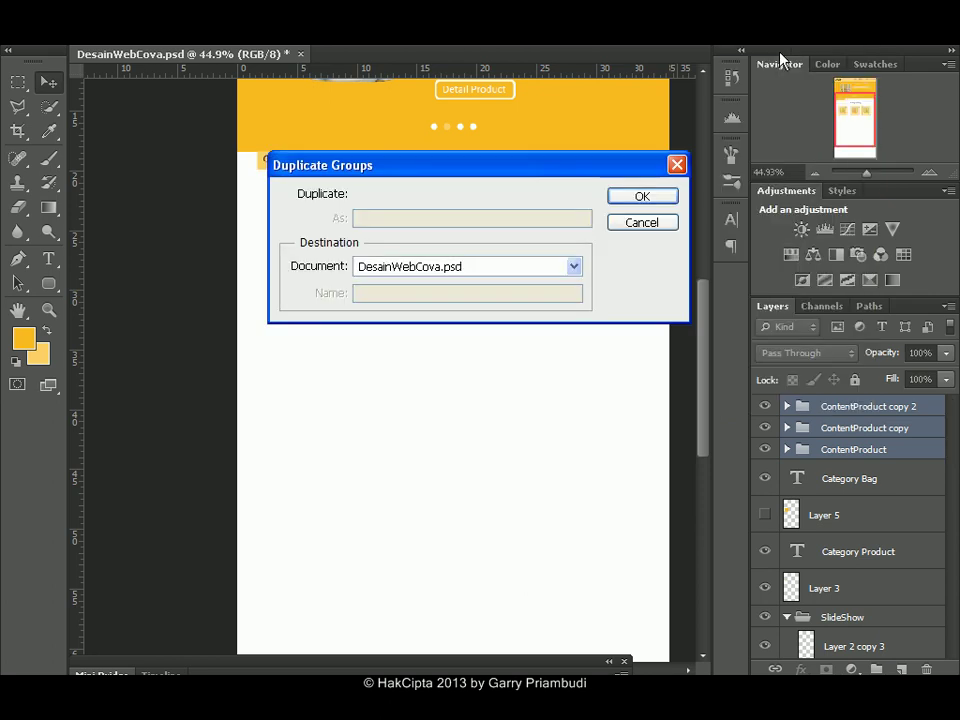
left_click(630, 197)
left_click_drag(461, 276, 458, 380)
left_click_drag(850, 124, 849, 139)
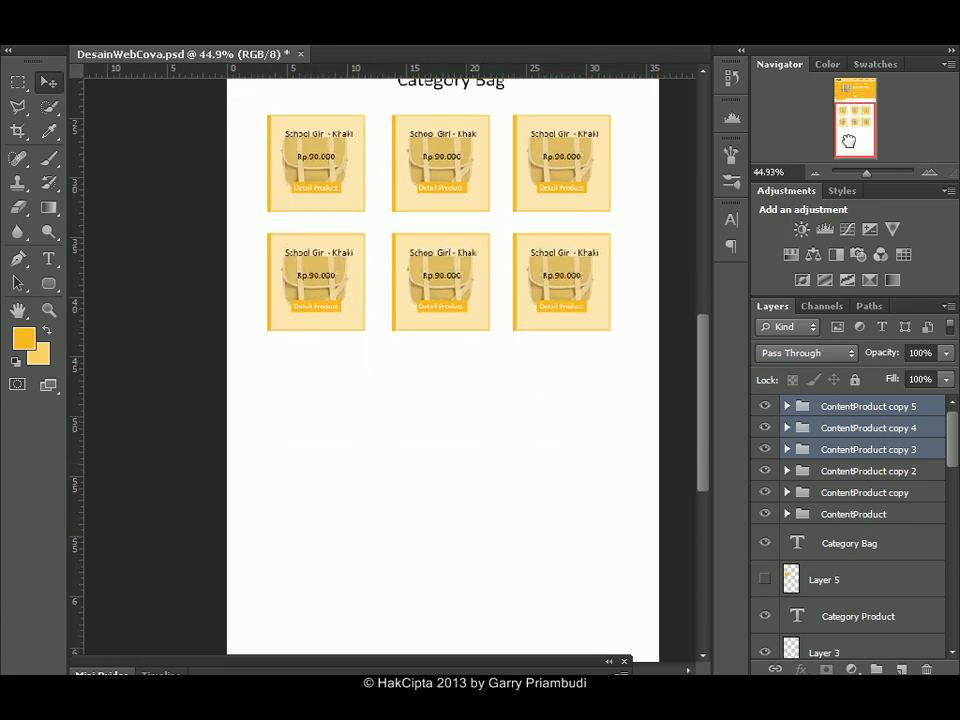
left_click(888, 514)
left_click(884, 470, "shift")
left_click(874, 410)
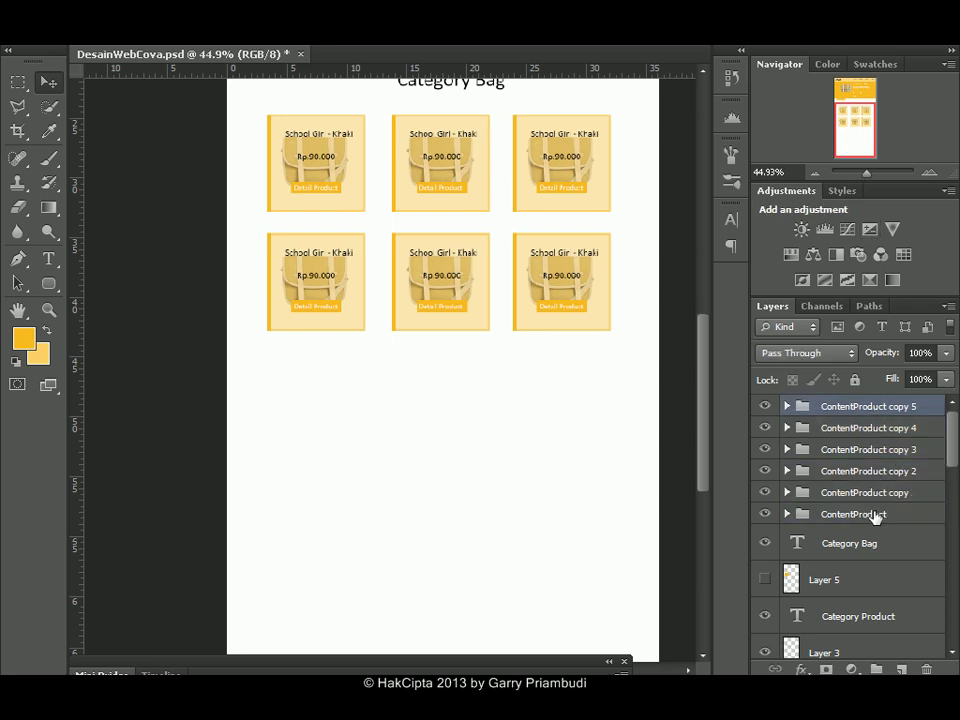
left_click(874, 510, "shift")
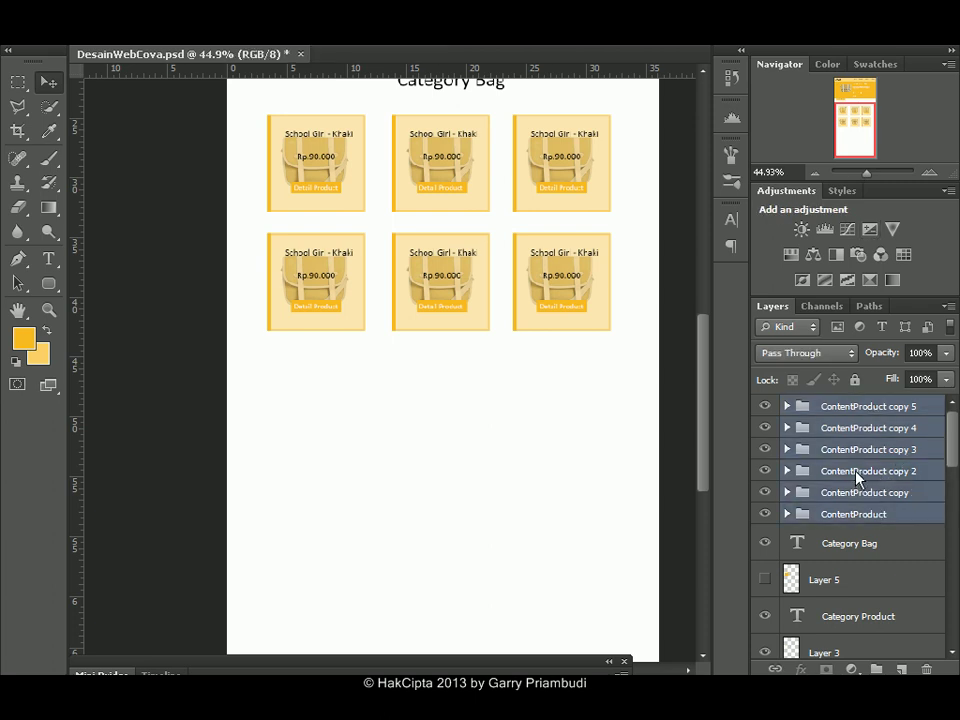
right_click(800, 478)
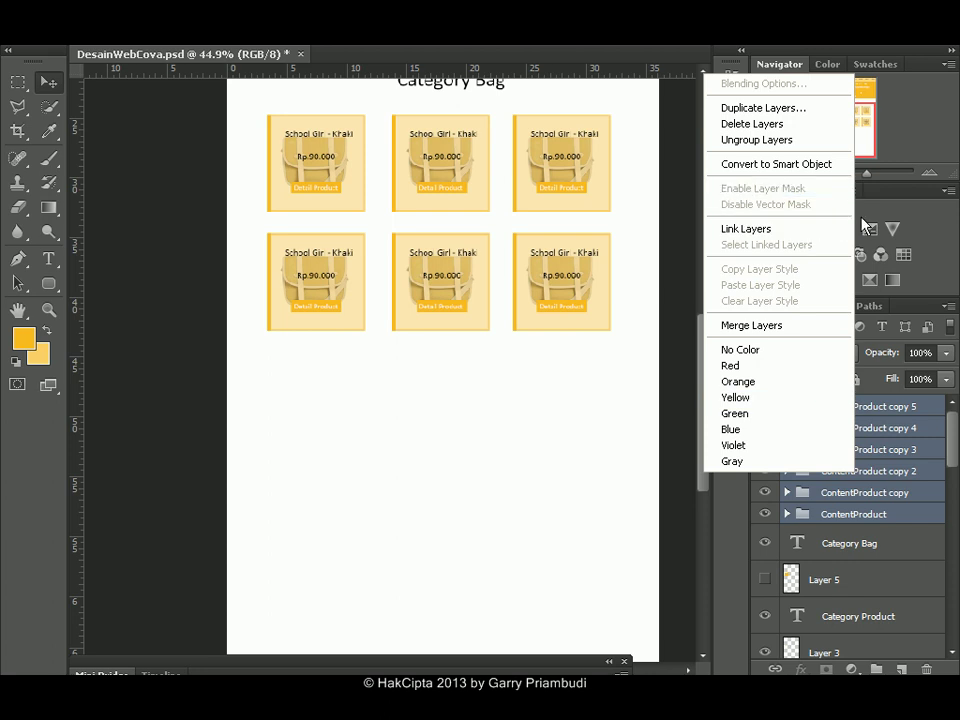
left_click(905, 414)
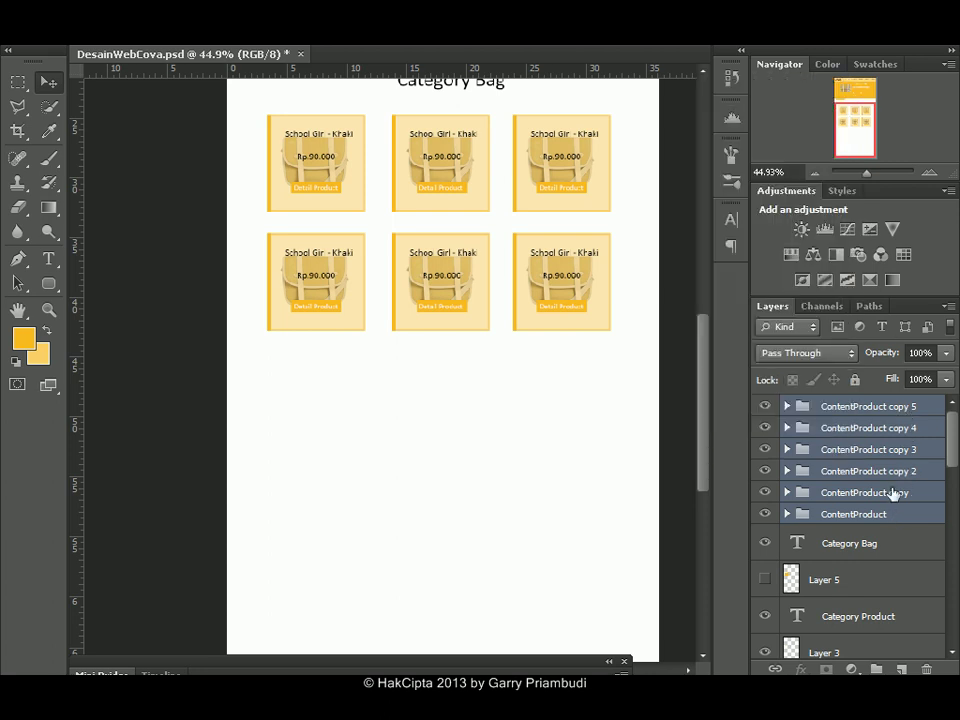
right_click(893, 493)
left_click(886, 408)
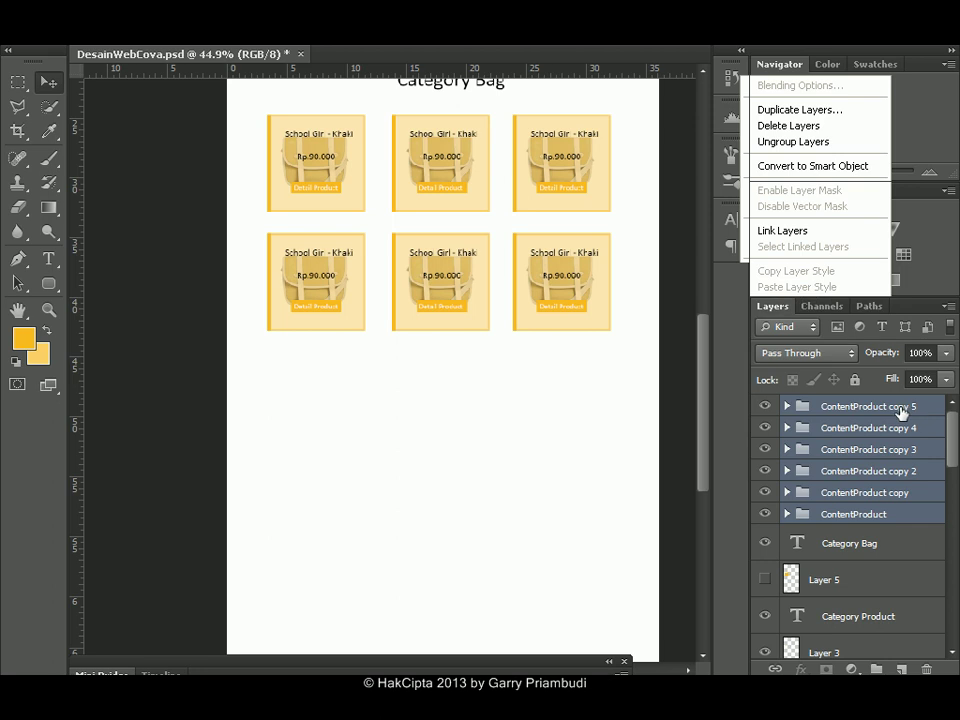
left_click(902, 412)
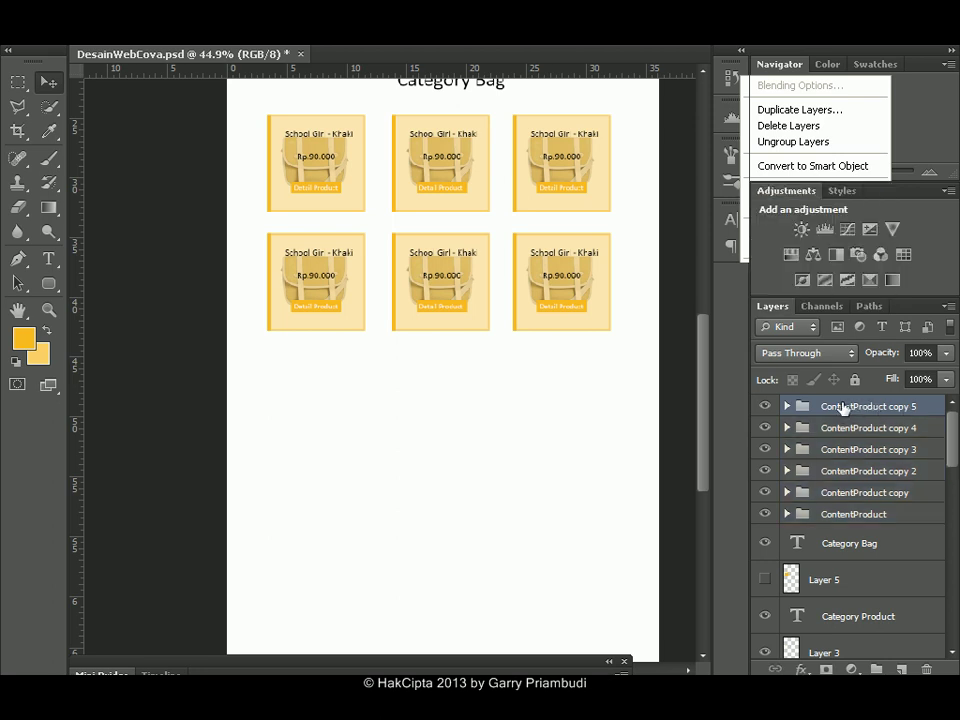
left_click(855, 517, "shift")
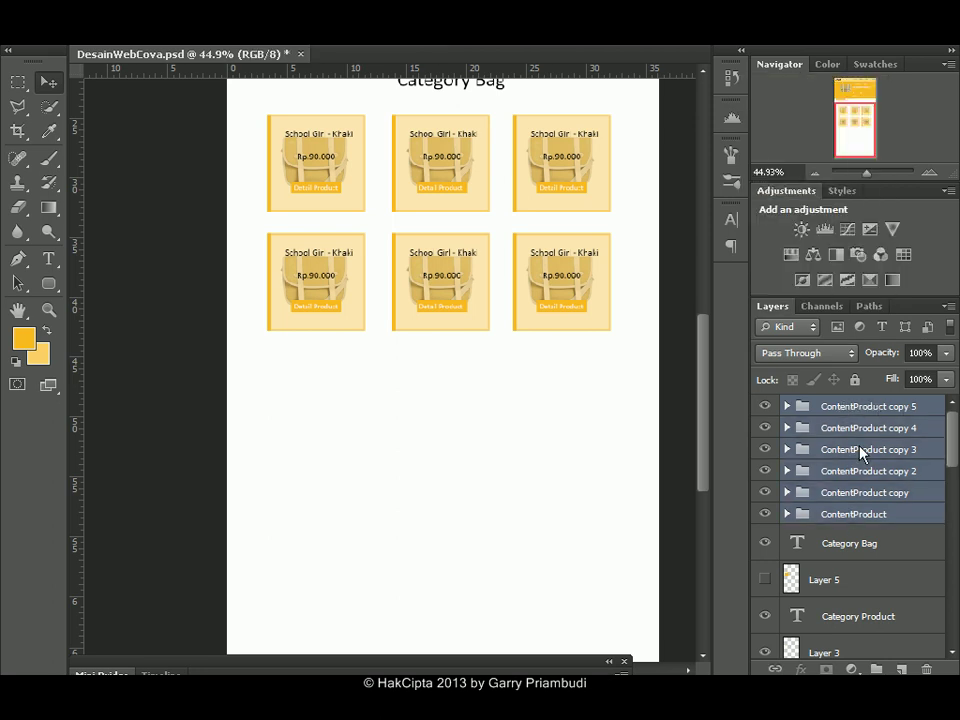
right_click(893, 413)
Duplicate all six ContentProduct groups and place the copies below as the third and fourth thumbnail rows.
left_click(893, 408)
left_click(853, 517, "shift")
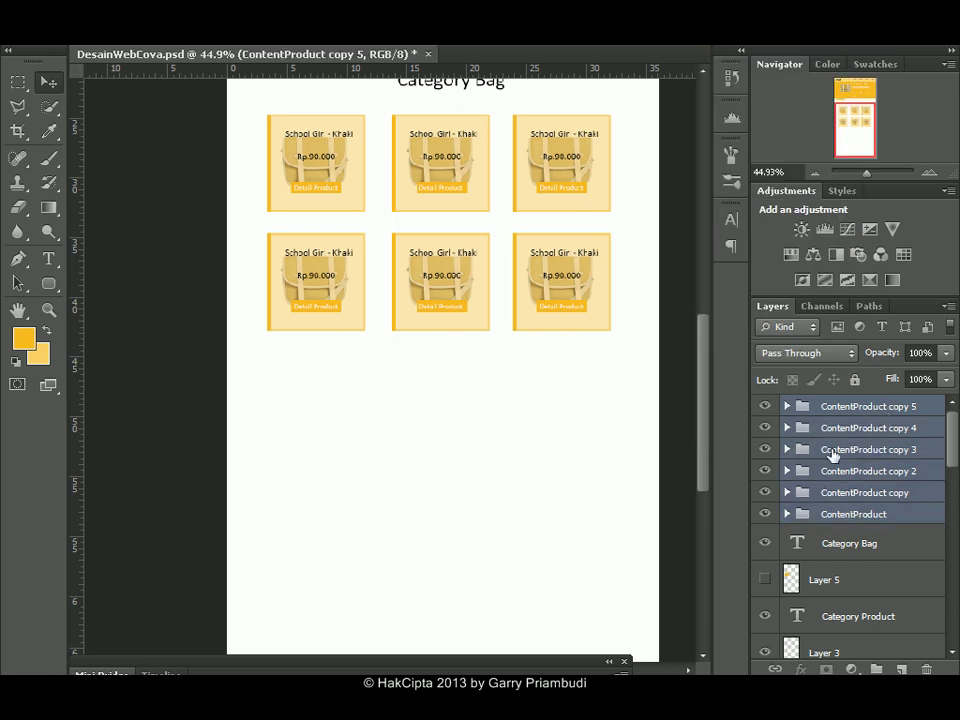
right_click(832, 455)
left_click(776, 82)
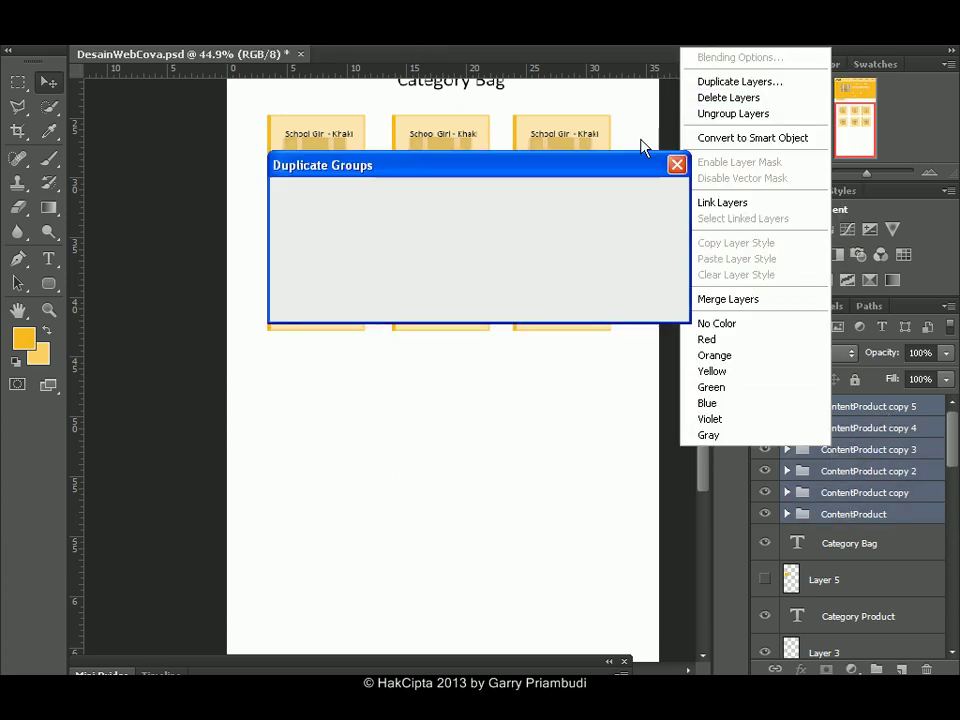
left_click(634, 199)
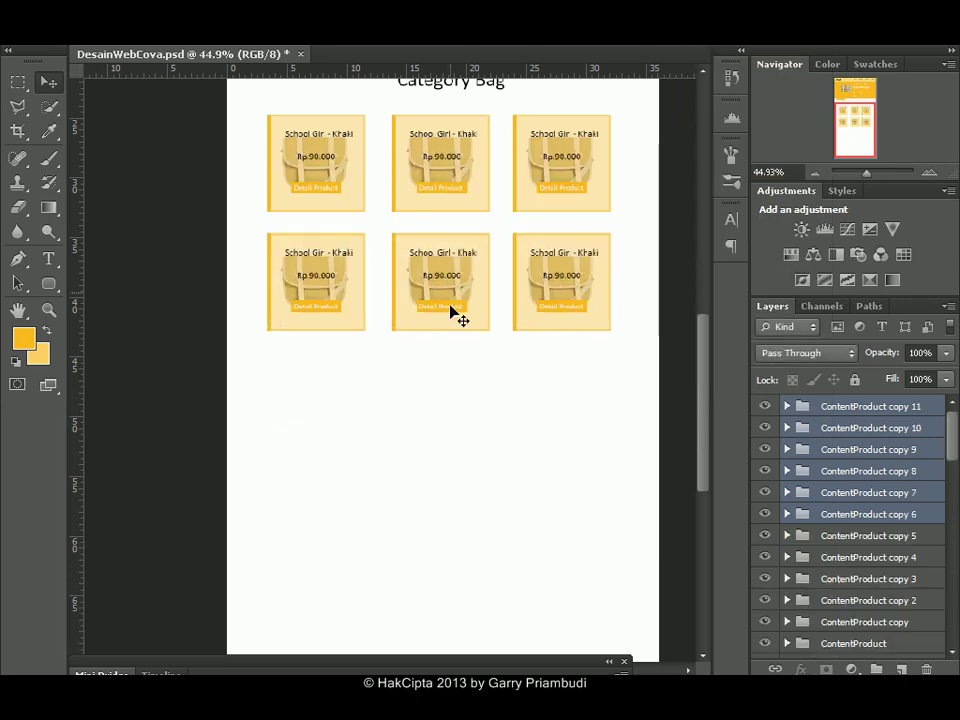
left_click_drag(455, 443, 452, 492)
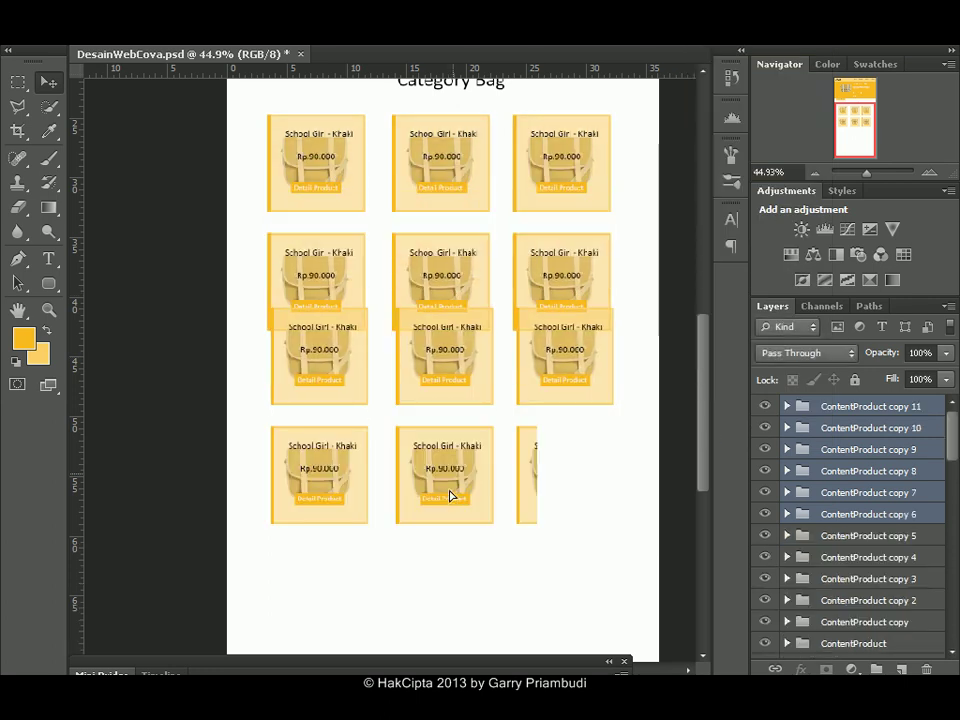
left_click_drag(445, 350, 442, 376)
Delete the six groups ContentProduct copy 6 to ContentProduct copy 11 that form the two lowest rows.
left_click(866, 178)
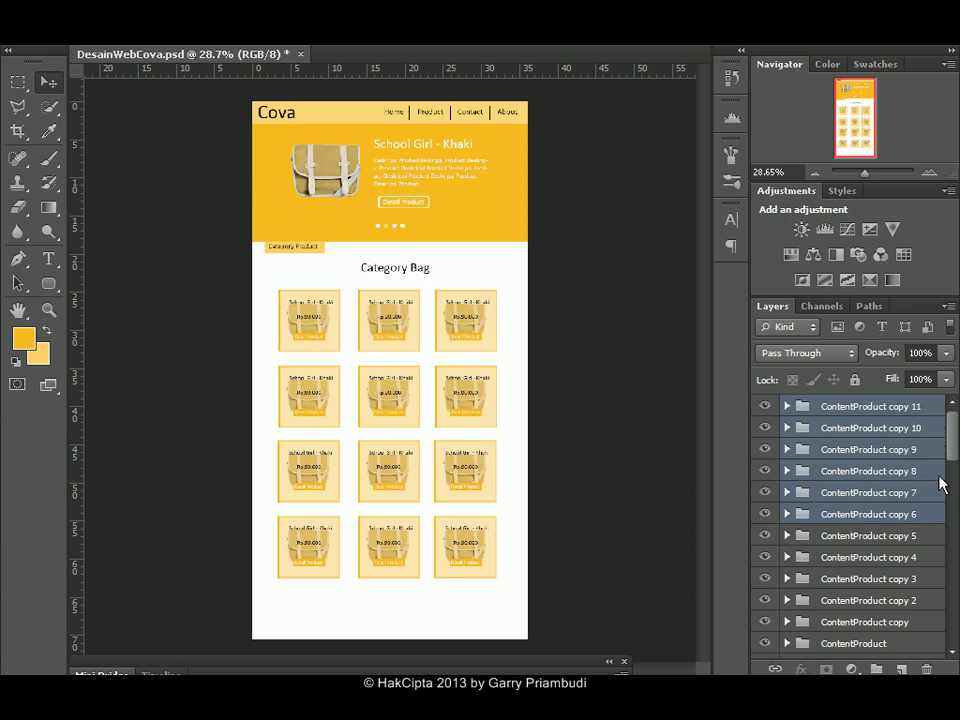
left_click(926, 669)
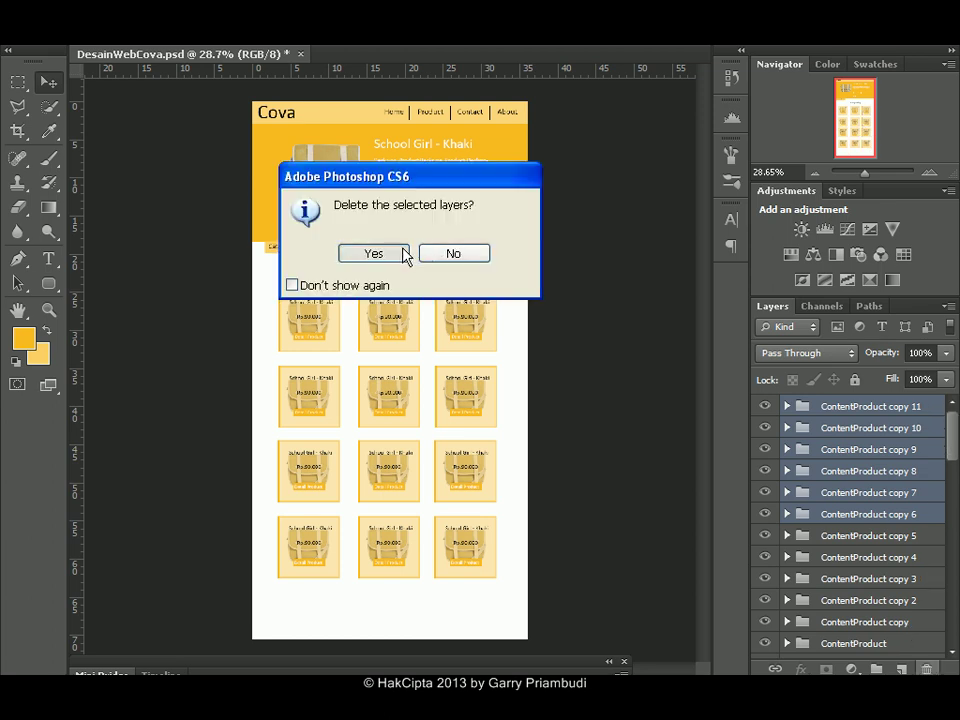
left_click(400, 254)
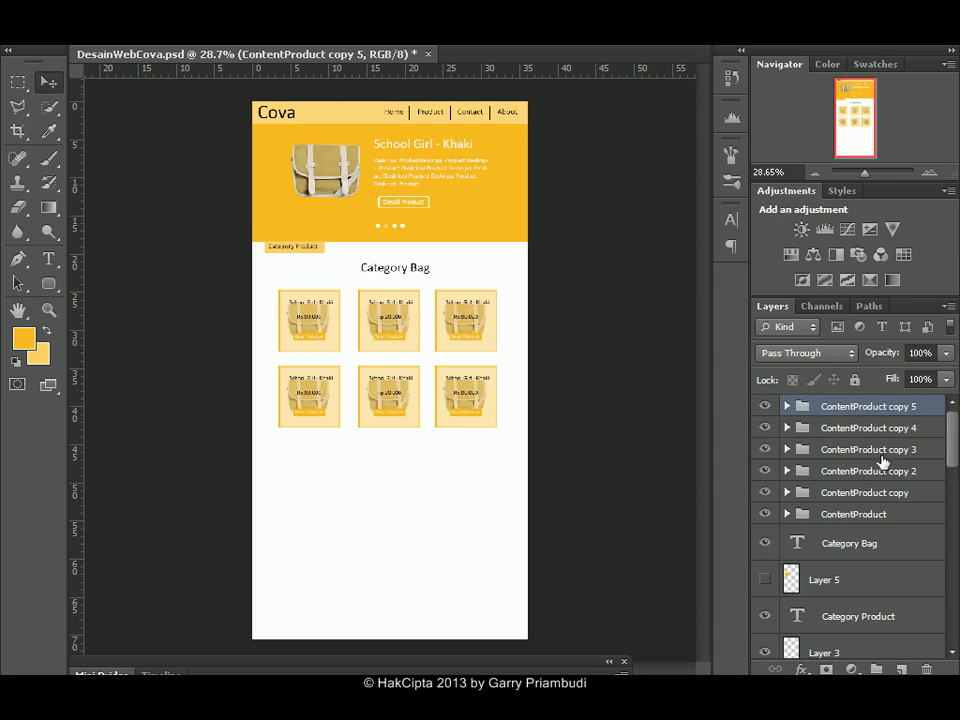
Duplicate the three second-row thumbnail groups and place the copies below as an aligned, evenly spaced third row.
left_click(883, 460, "shift")
right_click(854, 414)
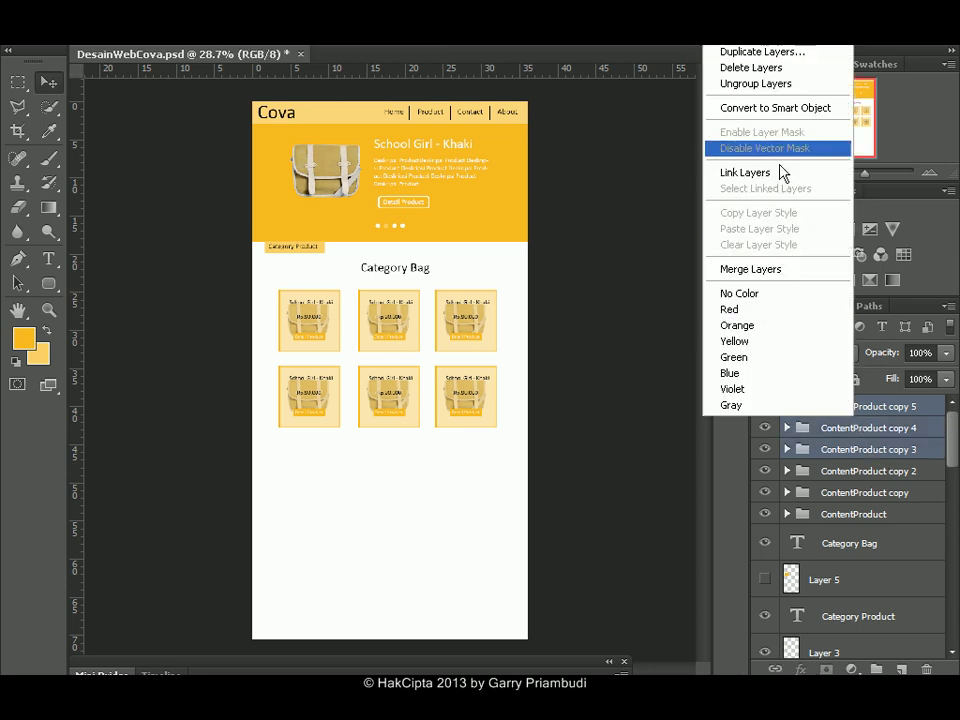
left_click(760, 51)
left_click(638, 196)
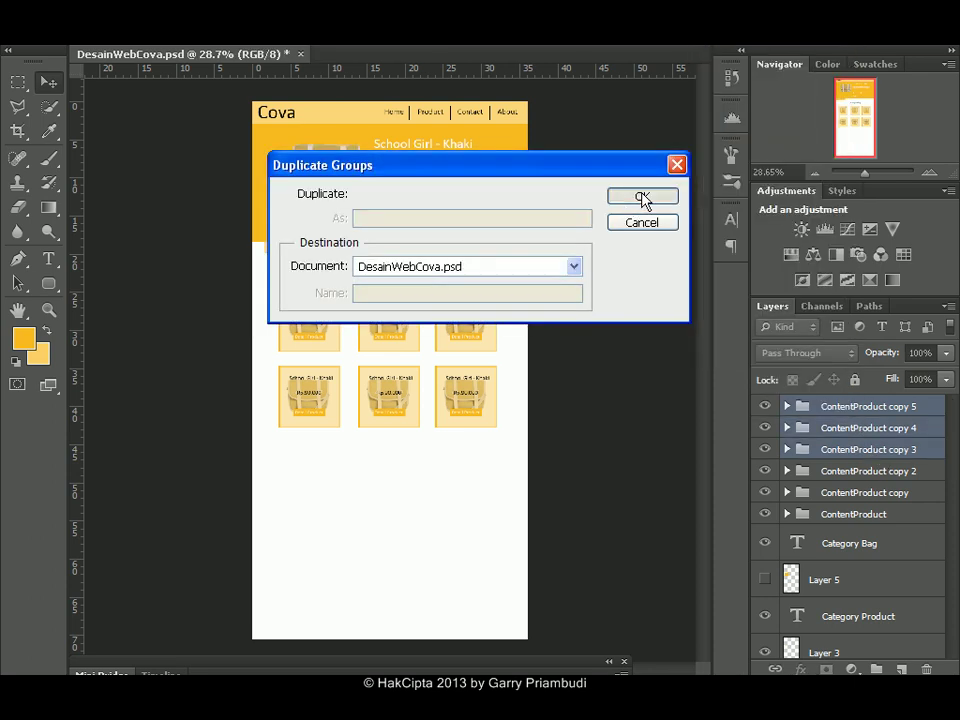
left_click_drag(405, 339, 405, 399)
key("shift+Up")
key("shift+Up")
key("shift+Up")
key("shift+Up")
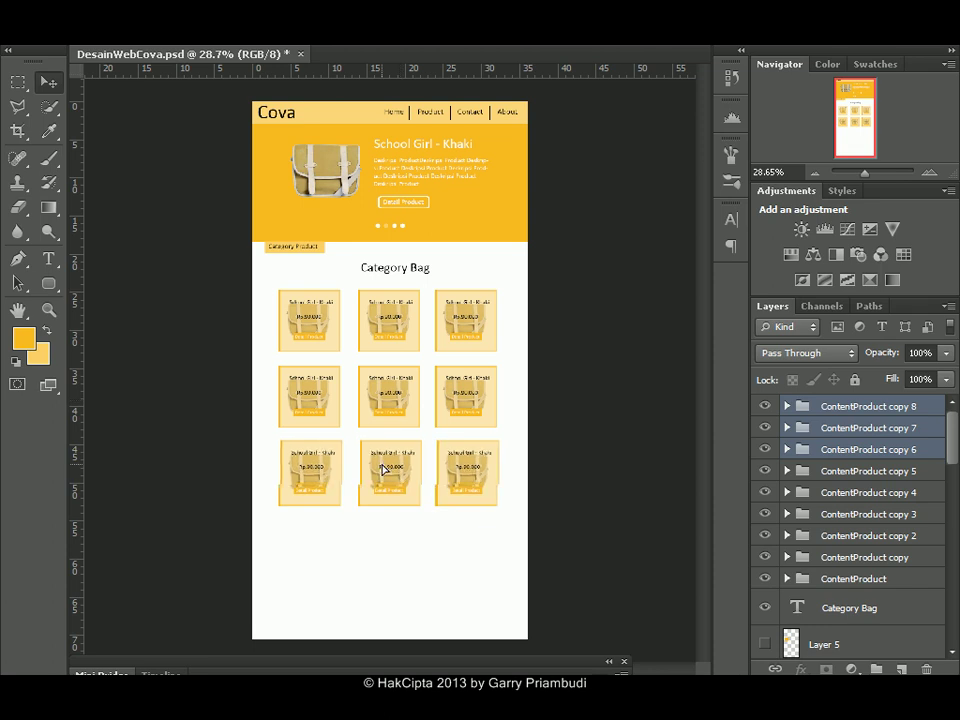
key("shift+Down")
key("shift+Down")
key("shift+Down")
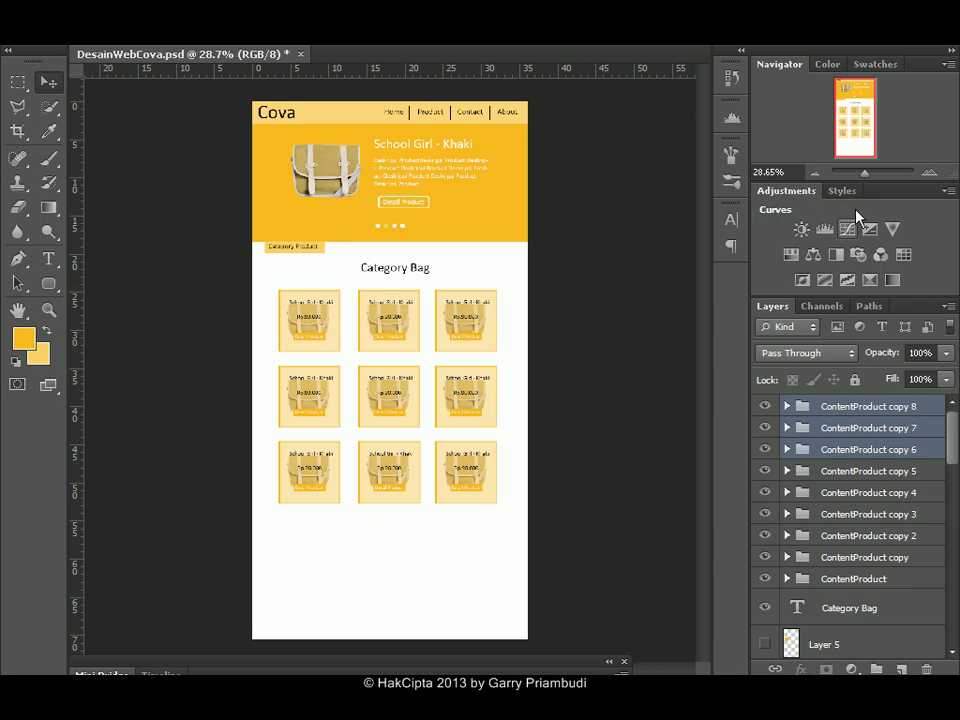
Draw a small circular selection below the first thumbnail of the third row and paint it orange on a new layer.
left_click_drag(864, 177, 870, 177)
left_click_drag(858, 118, 856, 146)
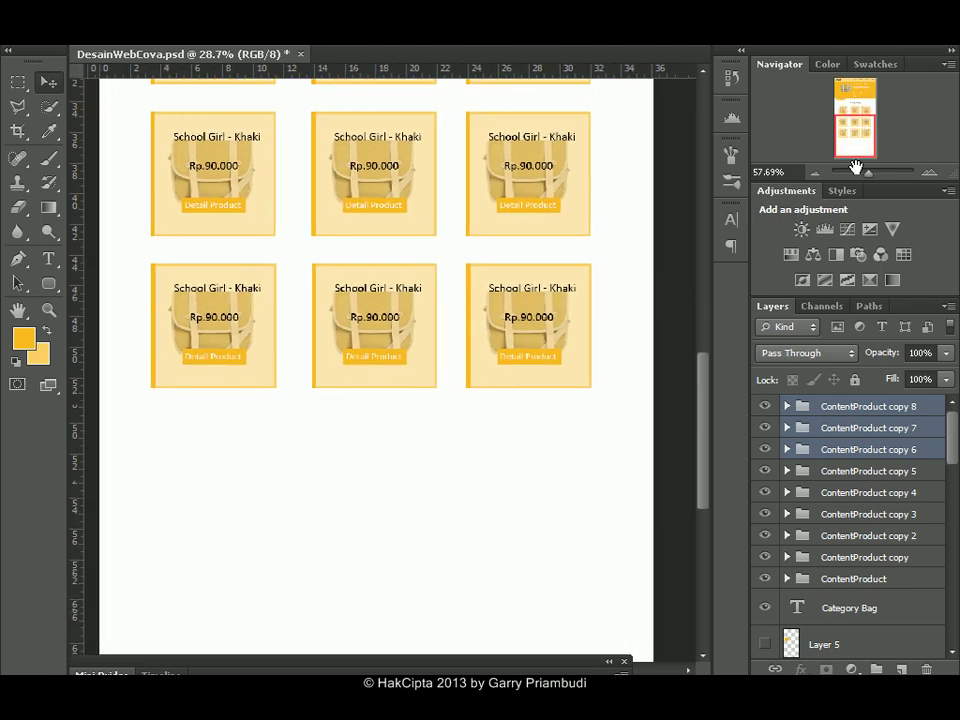
left_click(910, 407)
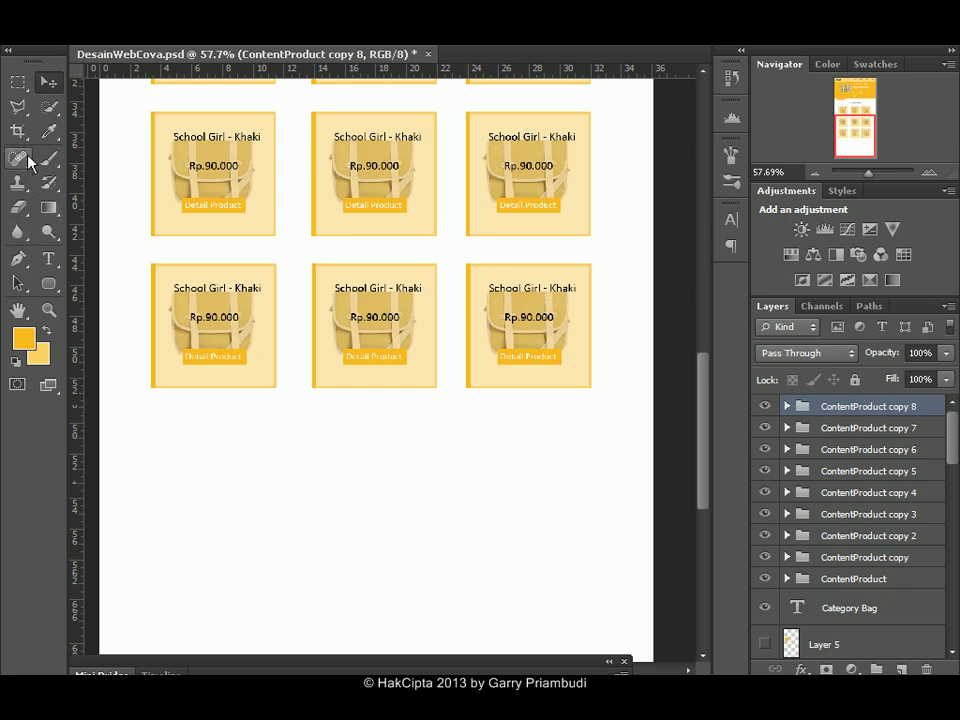
left_click(25, 88)
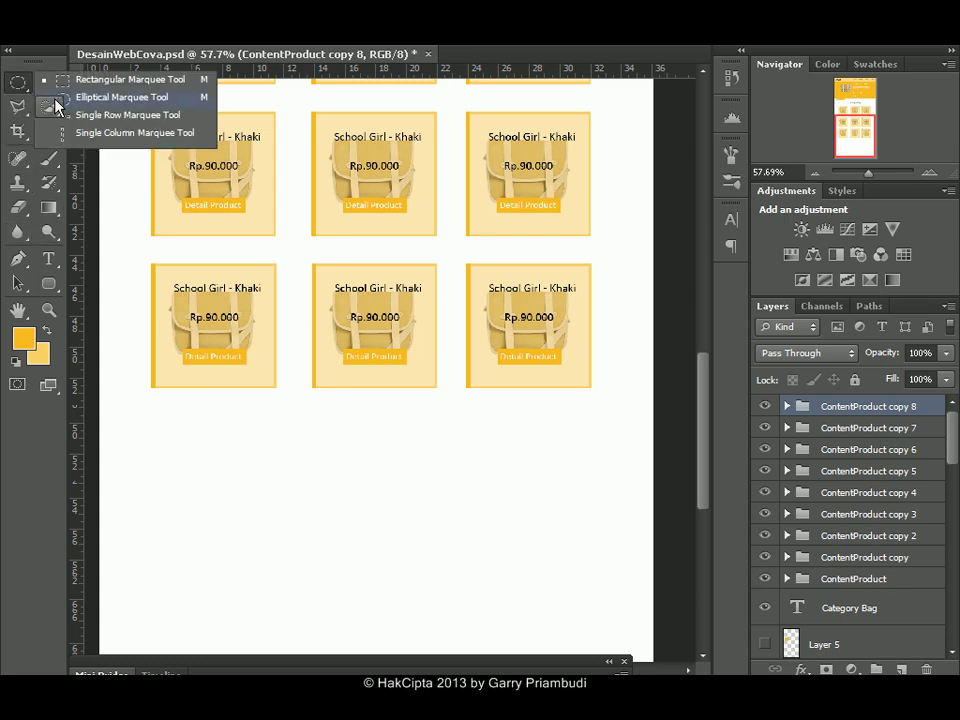
left_click(62, 98)
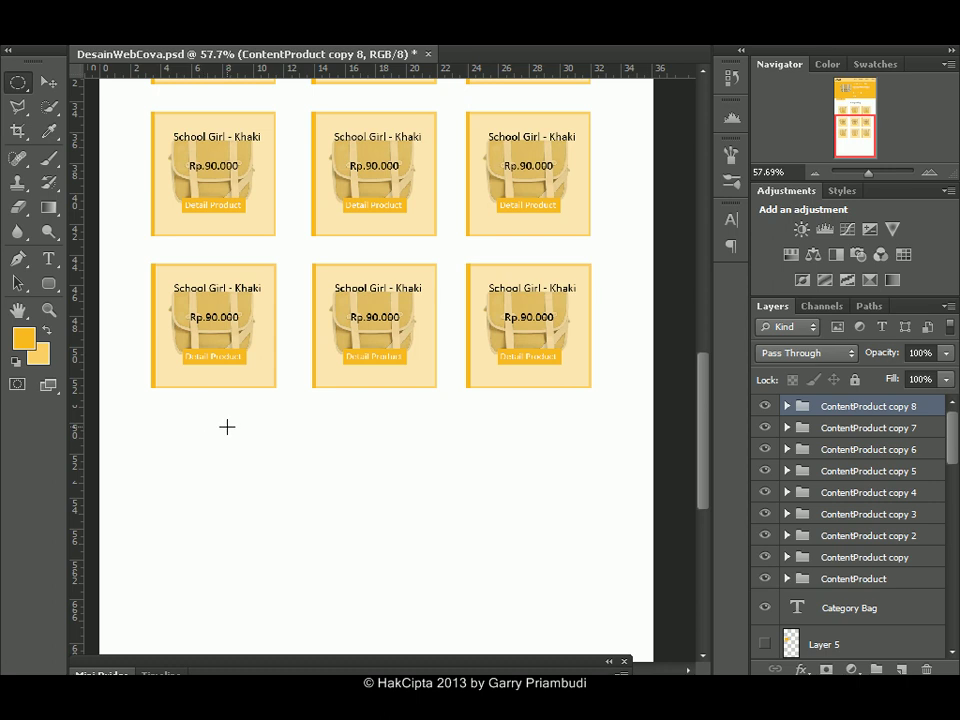
left_click_drag(247, 441, 258, 454)
left_click(900, 668)
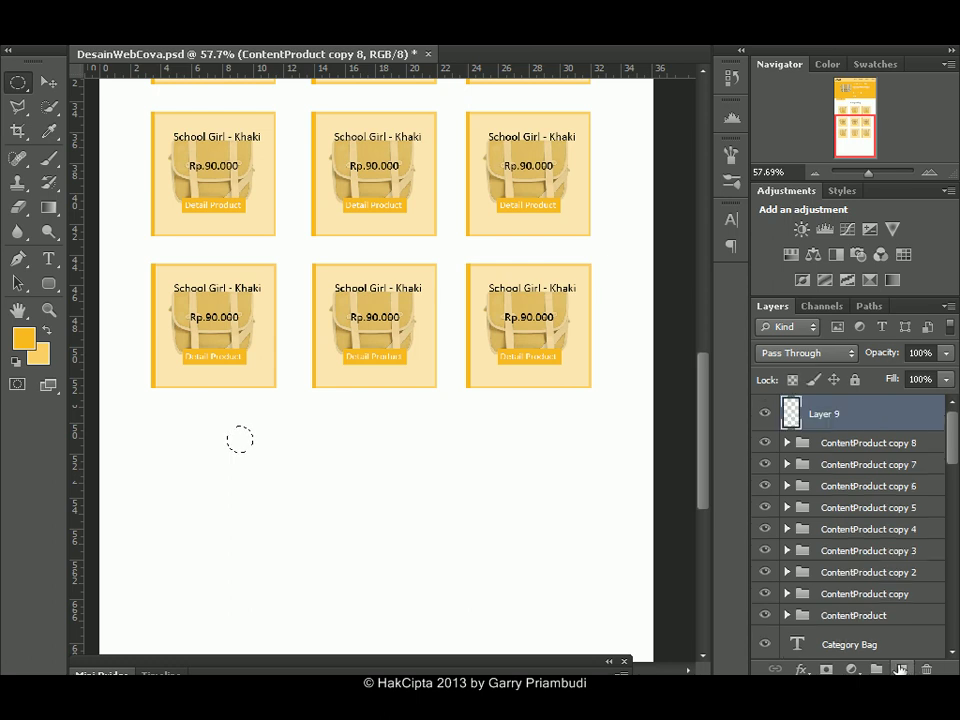
left_click(53, 161)
left_click(240, 439)
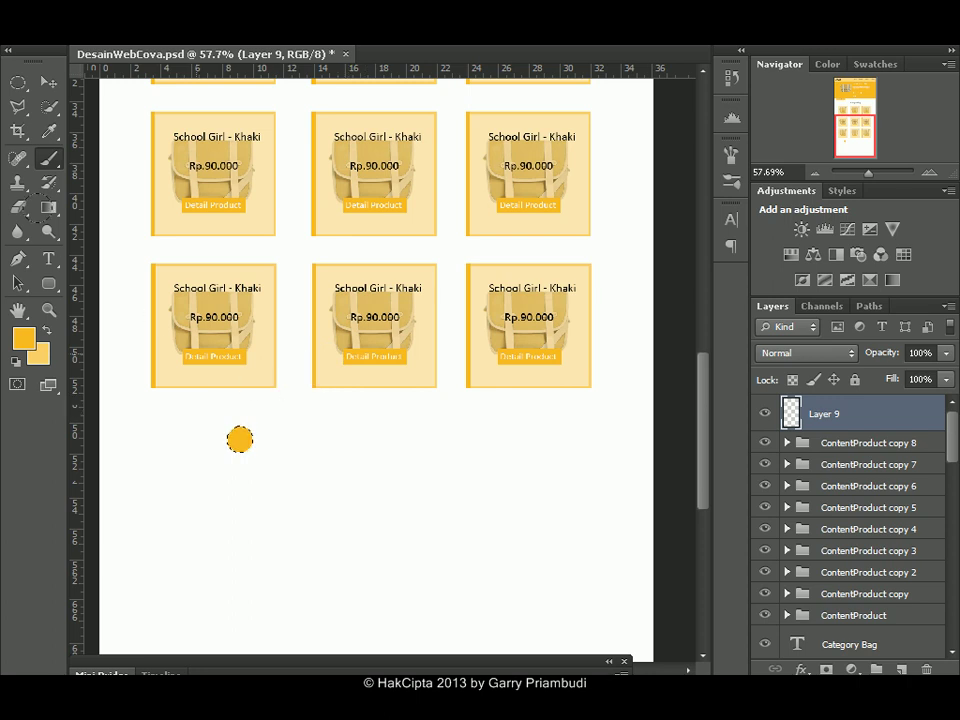
left_click(49, 258)
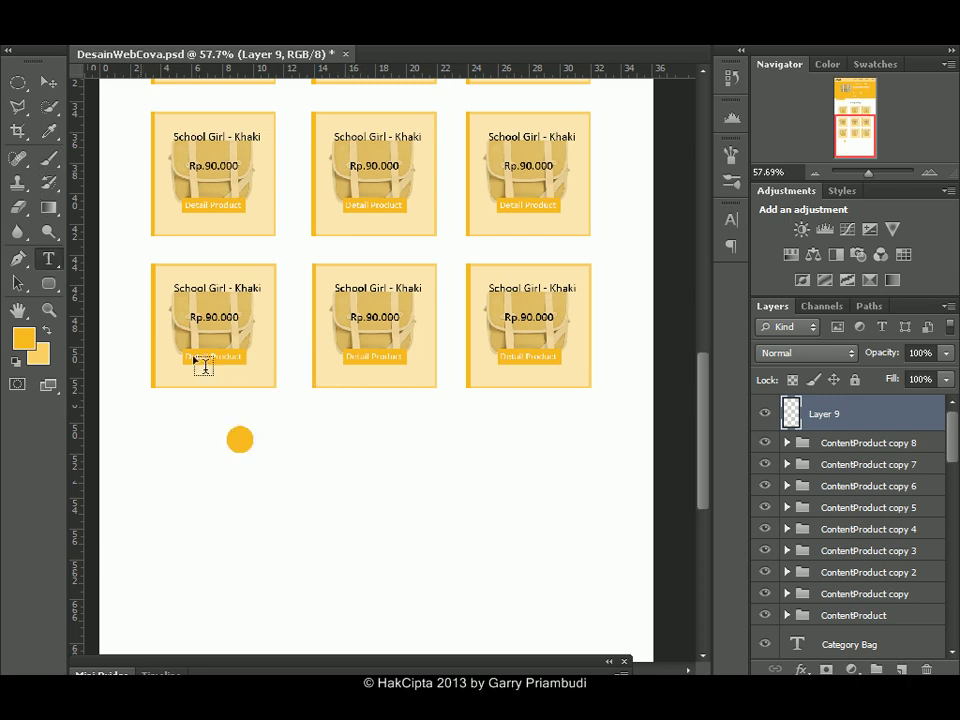
left_click(241, 439)
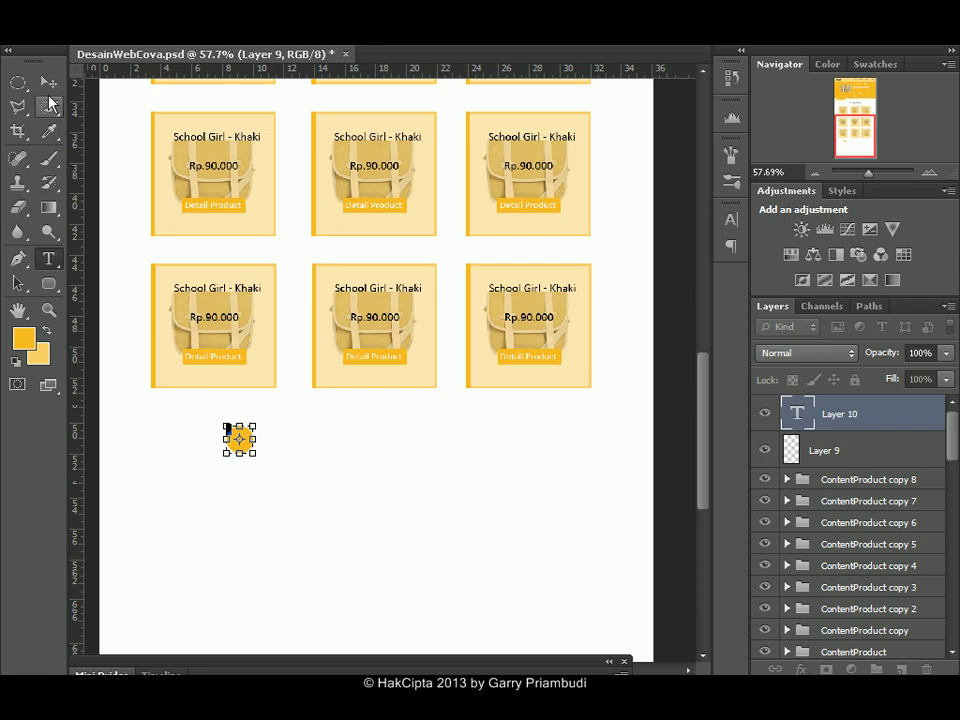
left_click(276, 330)
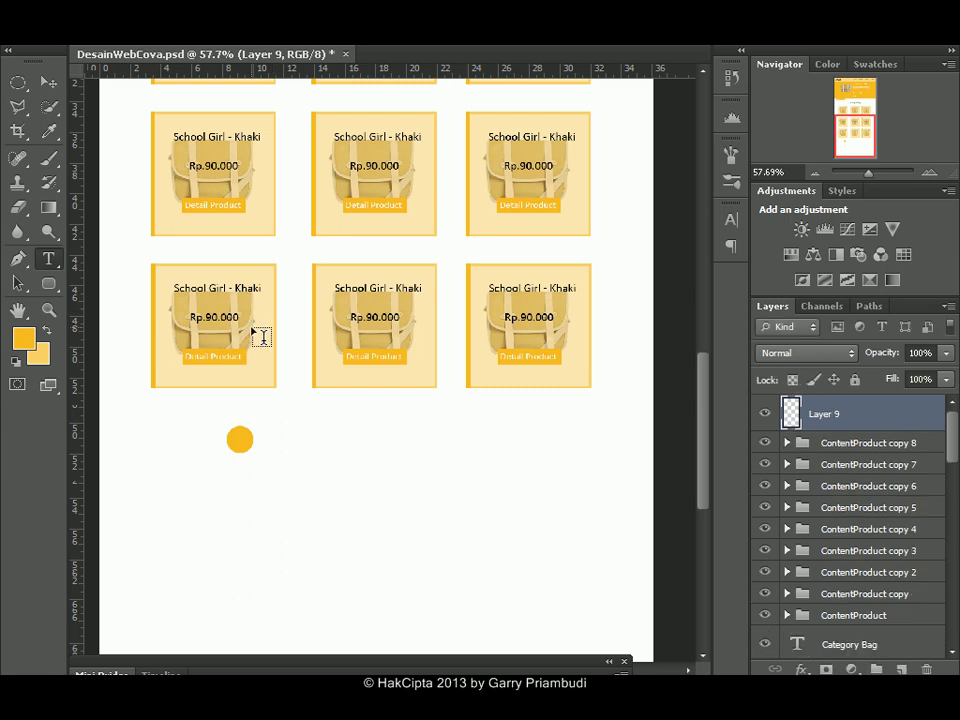
left_click(238, 445)
key("Escape")
right_click(801, 690)
left_click(850, 584)
Add the number 1 over the orange circle in a text box, with 30 pt text in near-black #020202.
left_click_drag(225, 424, 257, 455)
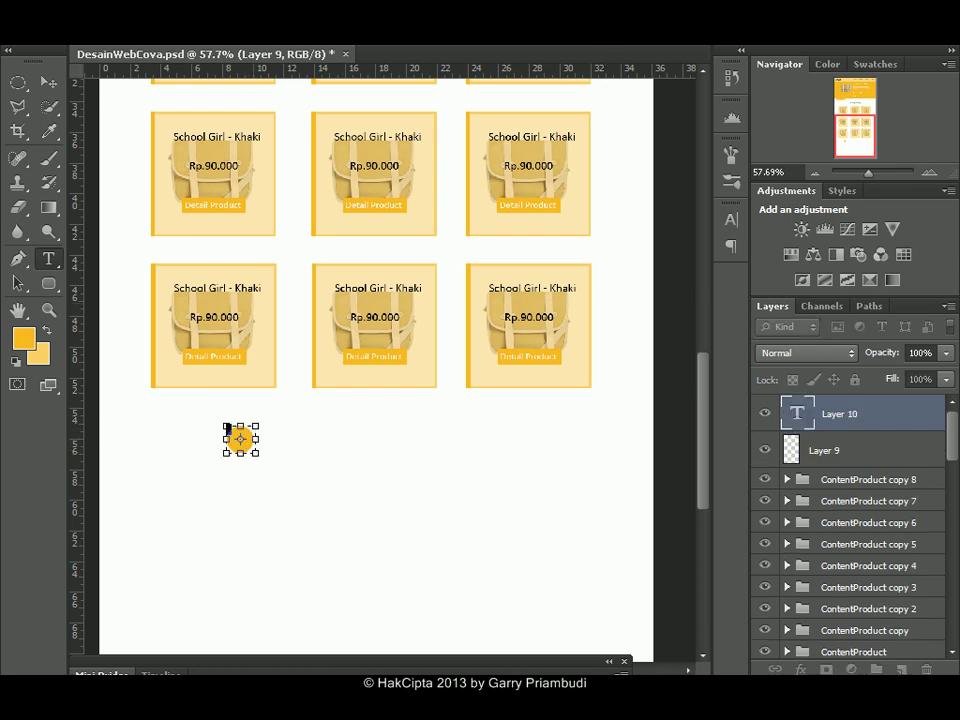
left_click(388, 45)
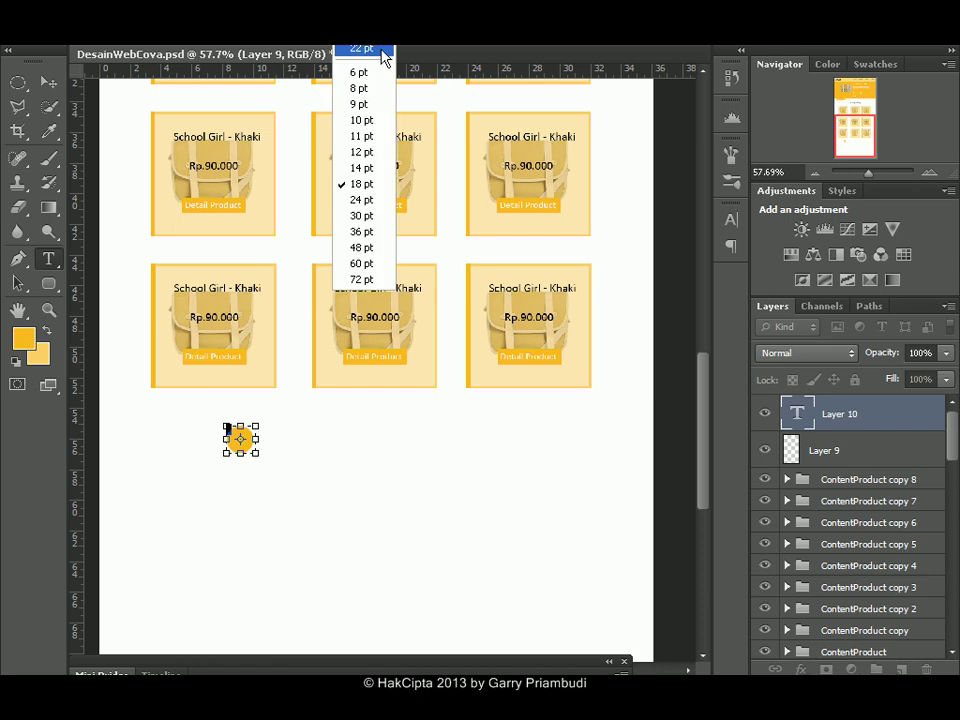
left_click(380, 216)
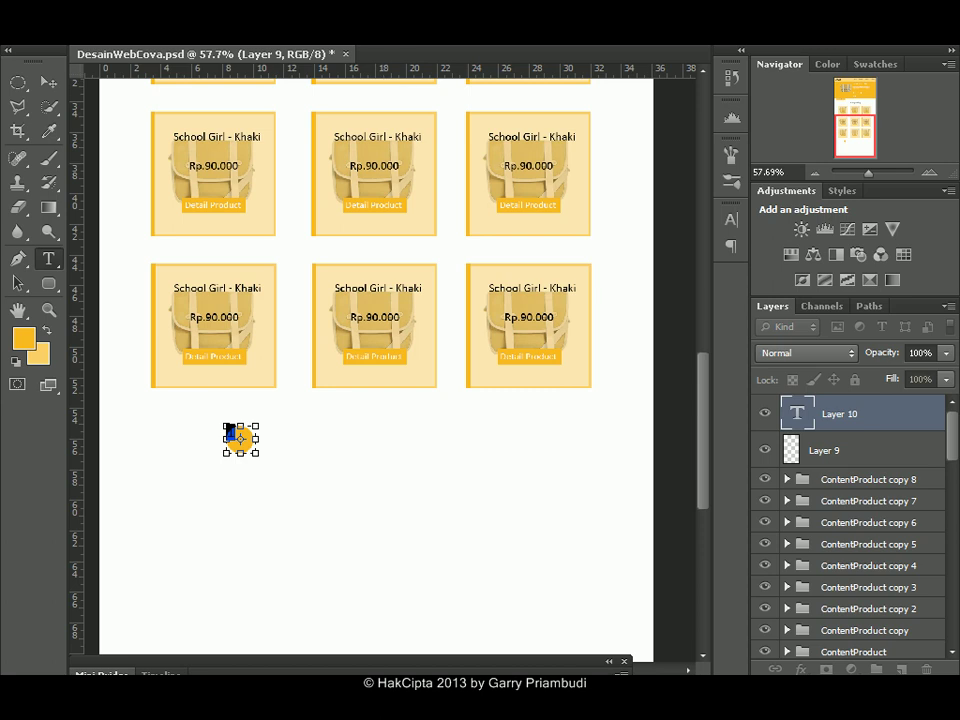
left_click(575, 102)
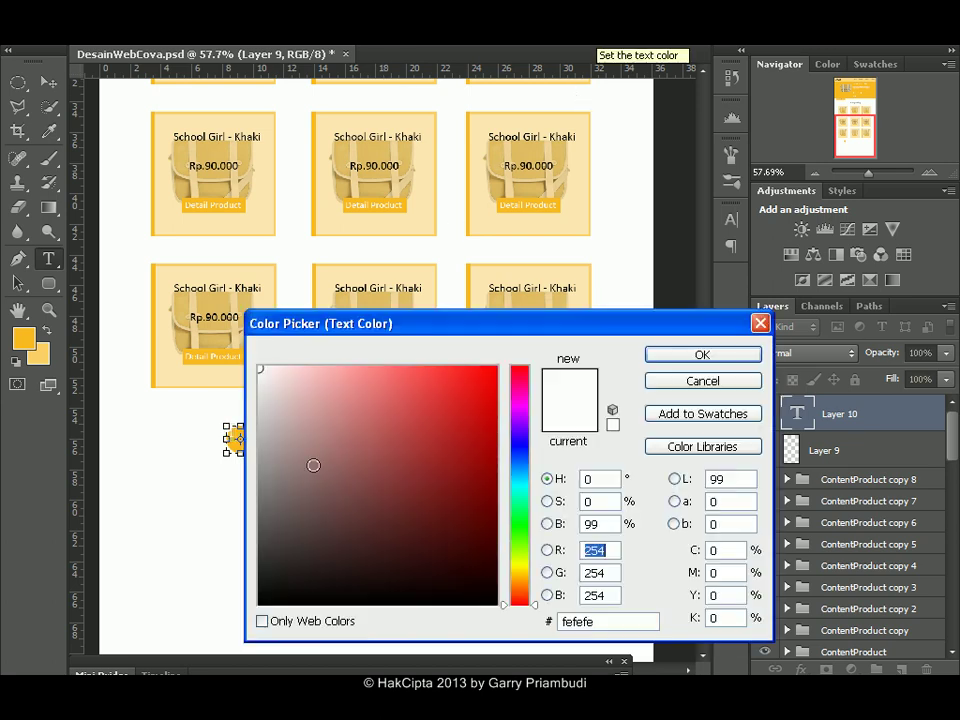
left_click(258, 603)
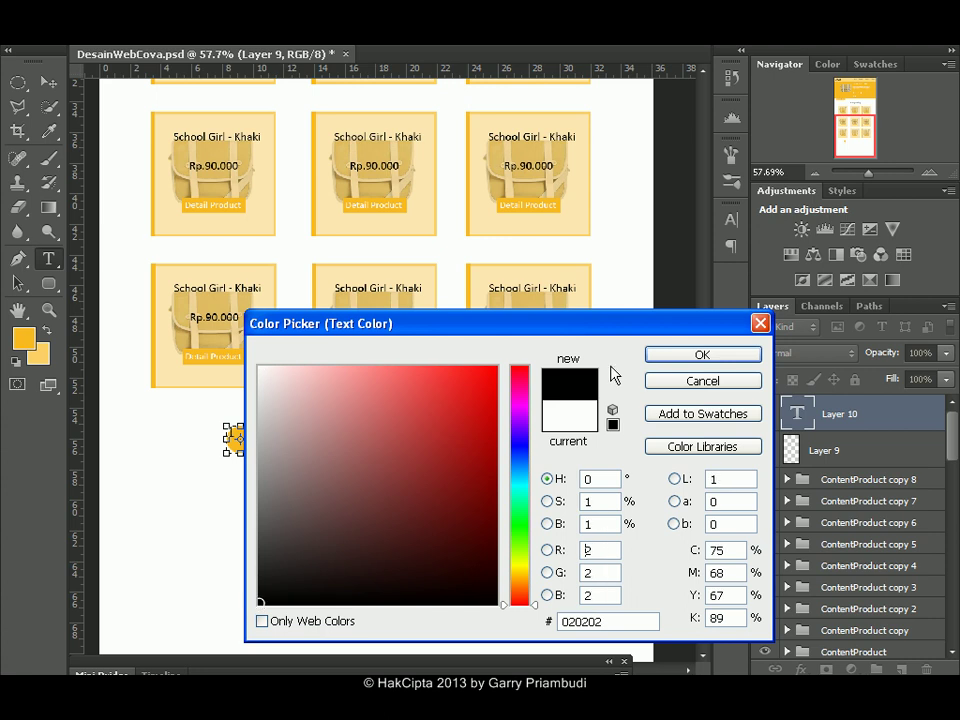
type("1")
left_click(710, 360)
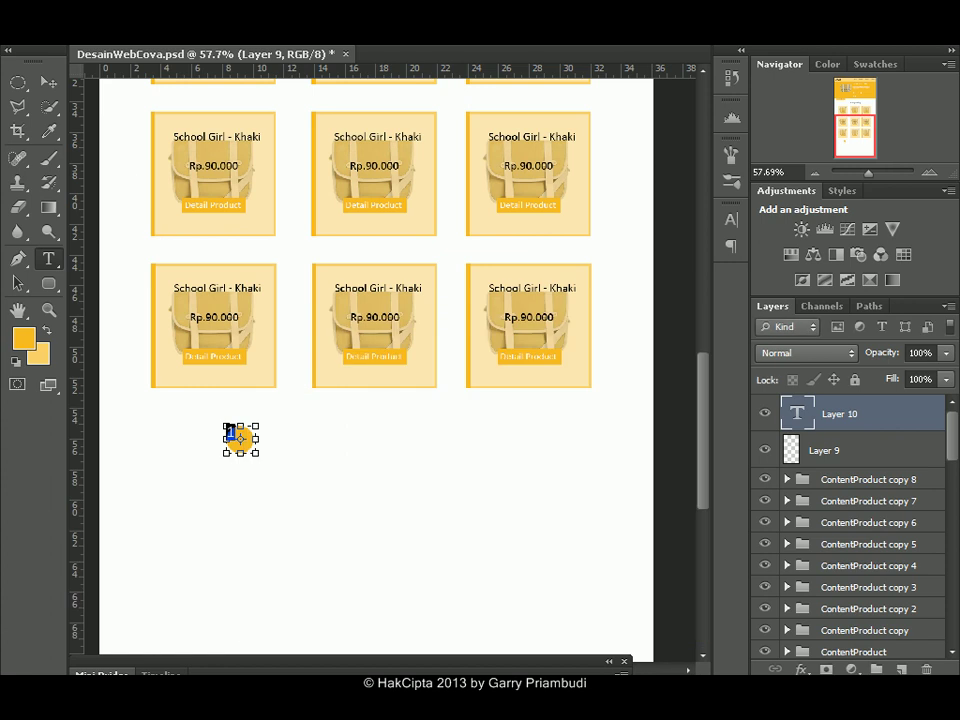
left_click(45, 86)
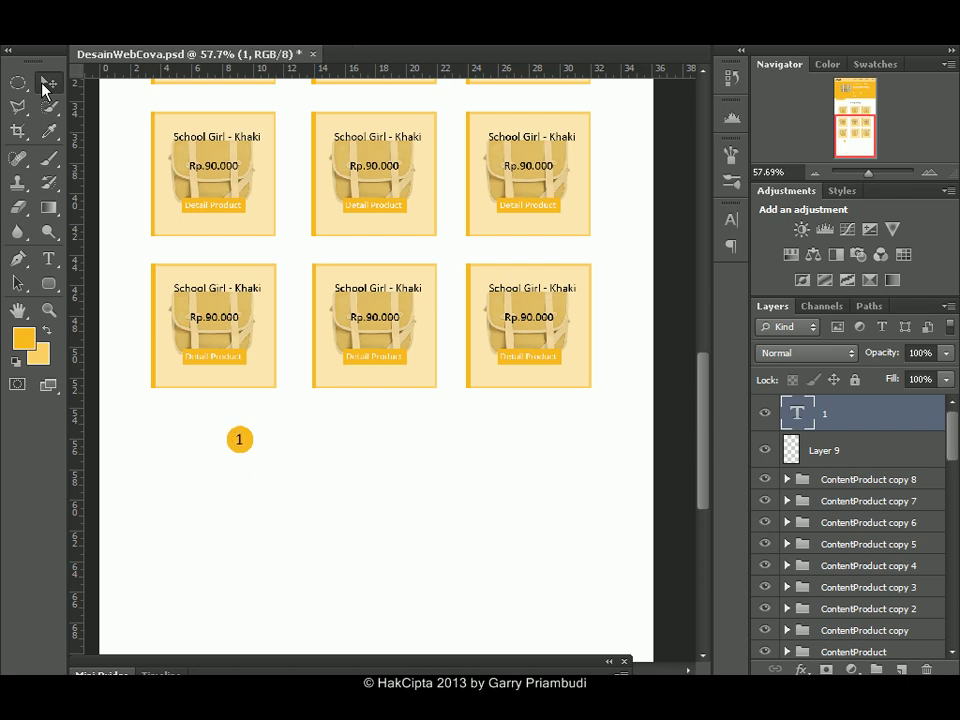
Duplicate the number 1 text and its orange circle together and move the copies beside the original on its right.
left_click(885, 440, "ctrl")
right_click(887, 437)
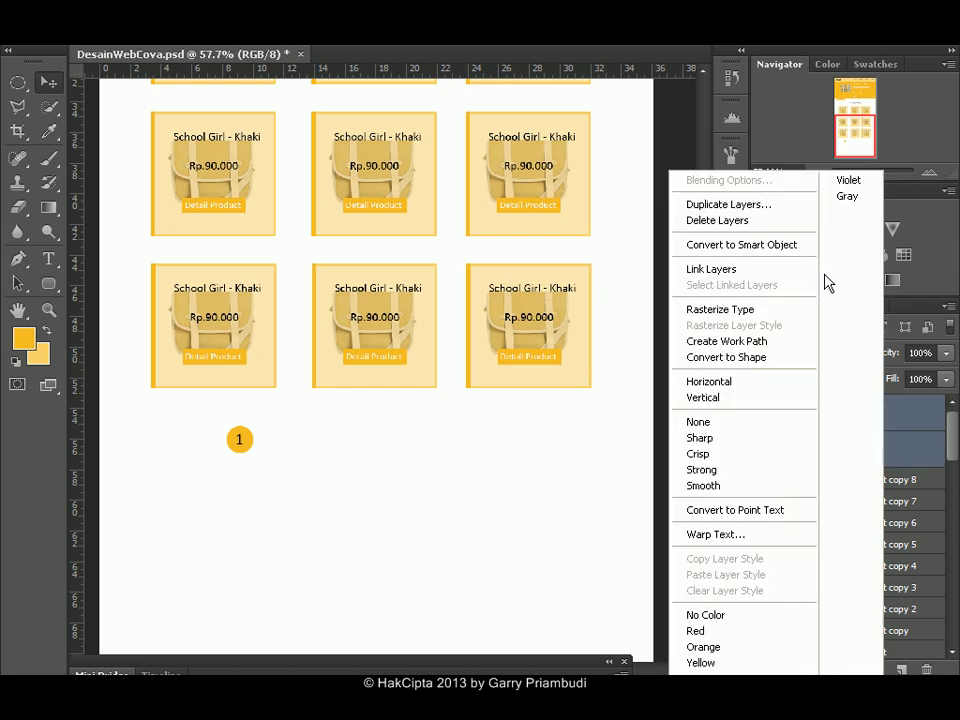
left_click(791, 207)
left_click(645, 197)
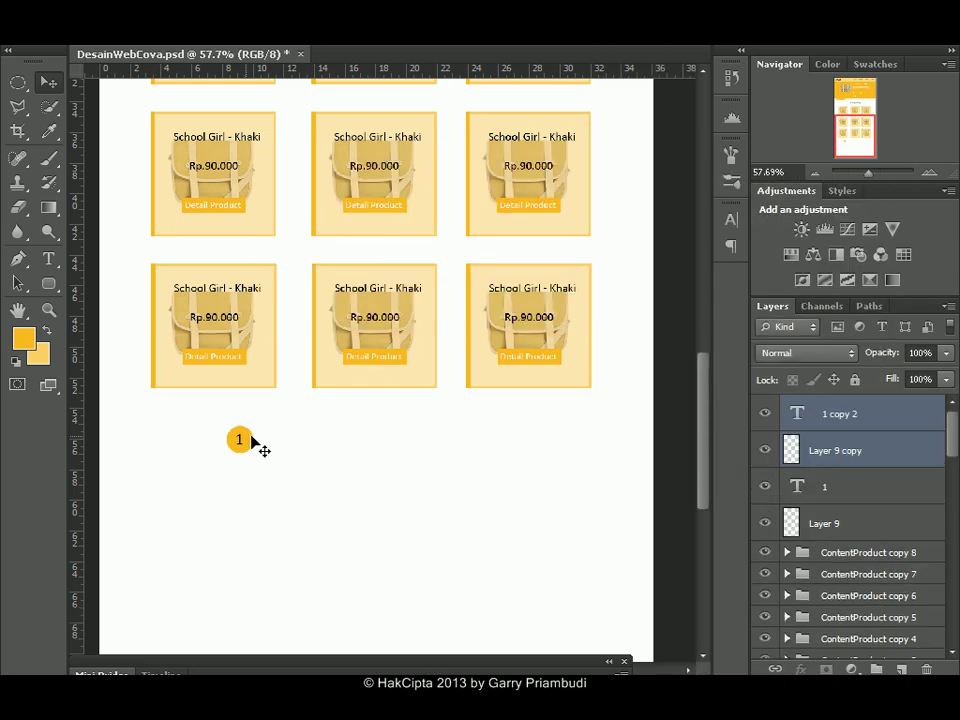
key("shift+Right")
key("shift+Right")
key("shift+Right")
key("shift+Right")
key("shift+Right")
key("shift+Right")
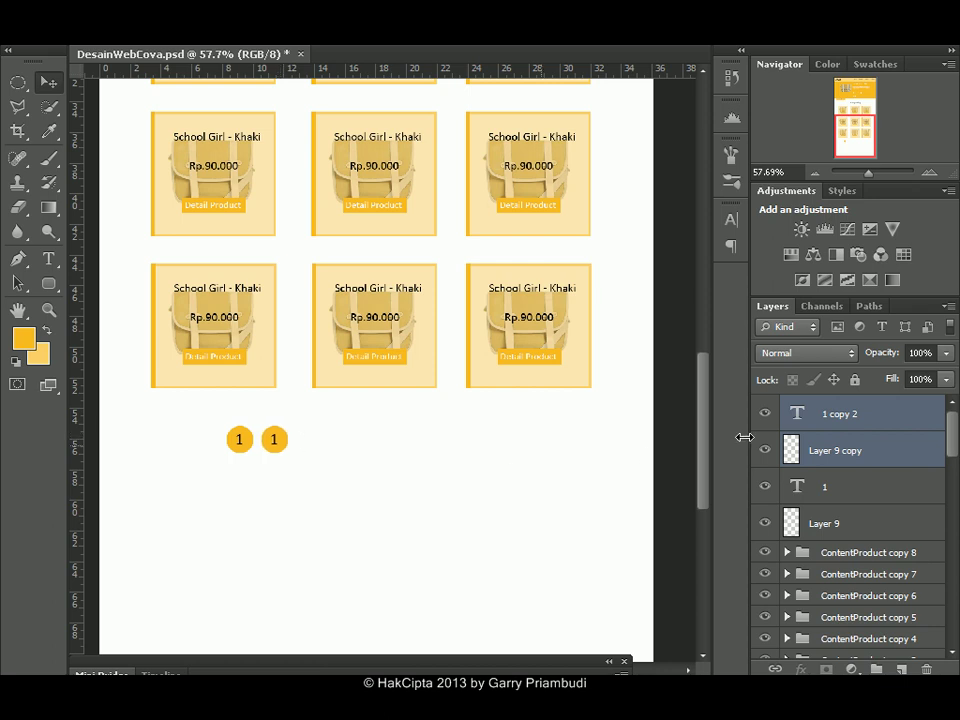
Change the number in the second orange circle to 2.
double_click(797, 415)
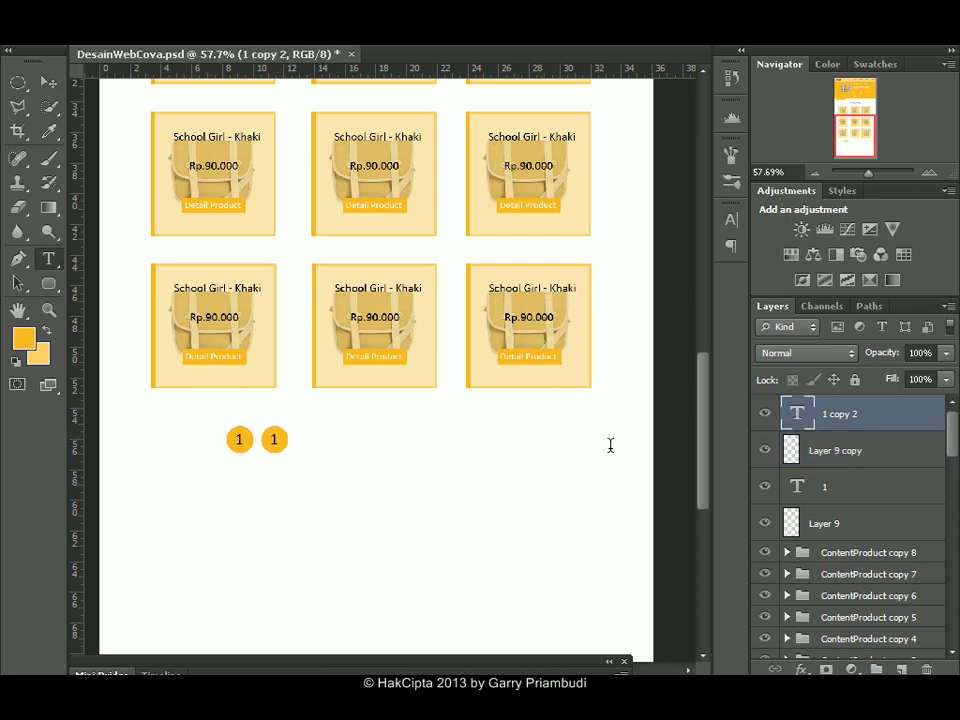
type("2")
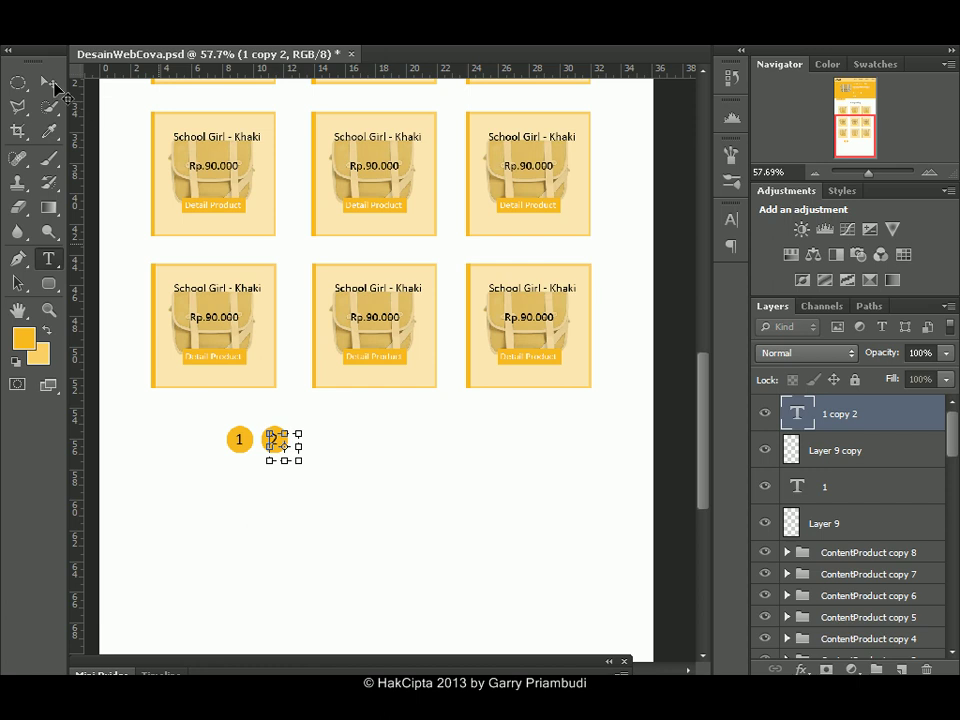
left_click(50, 84)
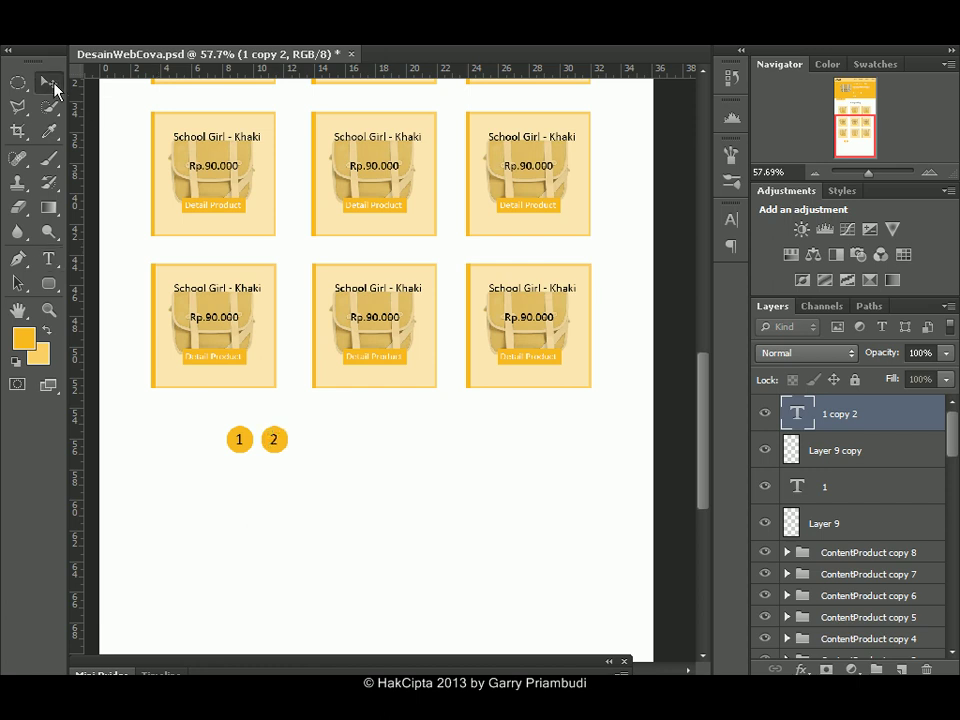
Duplicate the number 2 circle with its text to the right and change the copy's number to 3.
left_click(826, 450, "shift")
right_click(836, 442)
left_click(756, 206)
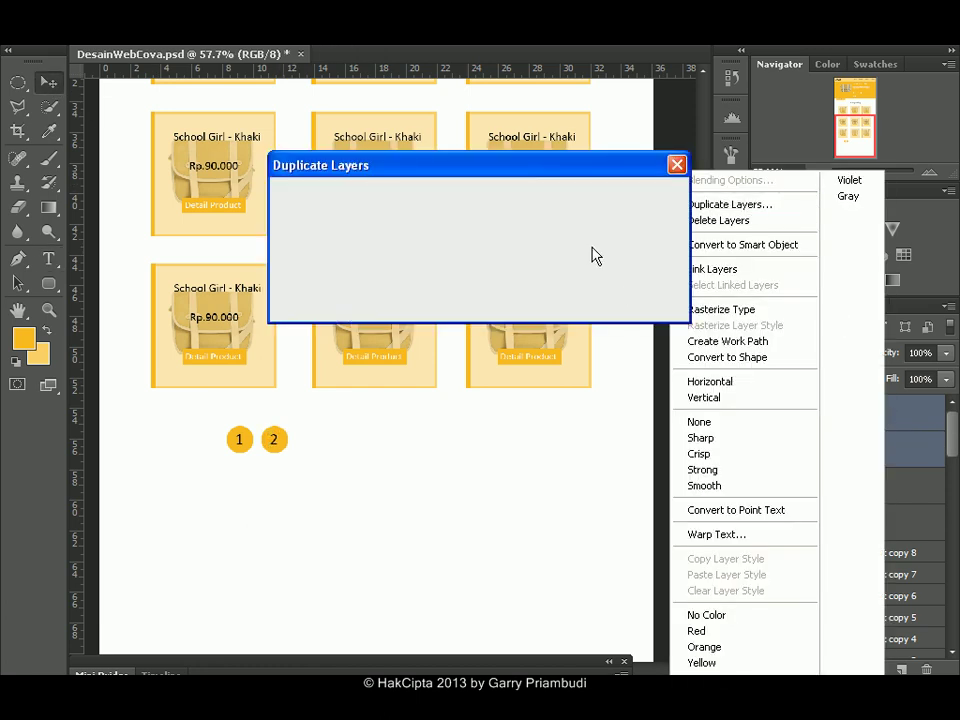
left_click(638, 195)
left_click_drag(308, 438, 317, 438)
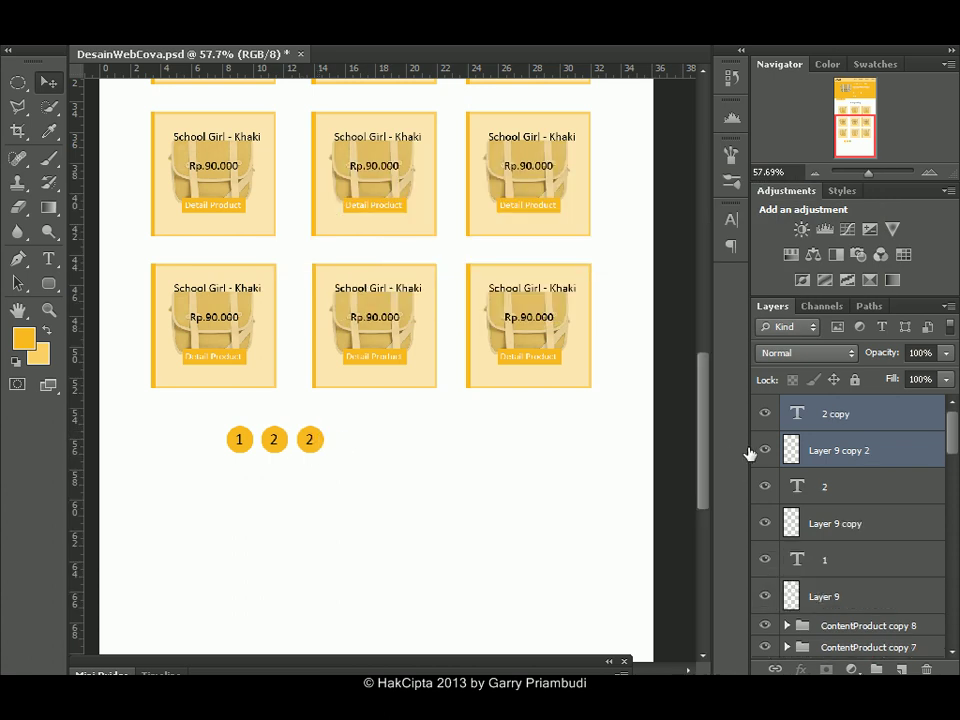
double_click(800, 413)
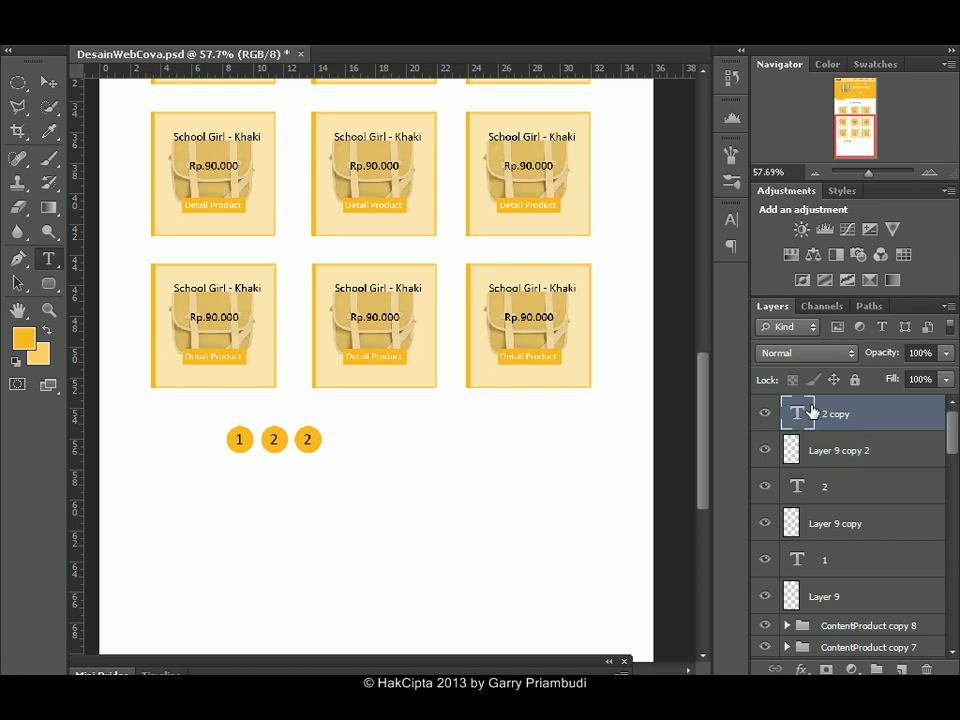
left_click(45, 79)
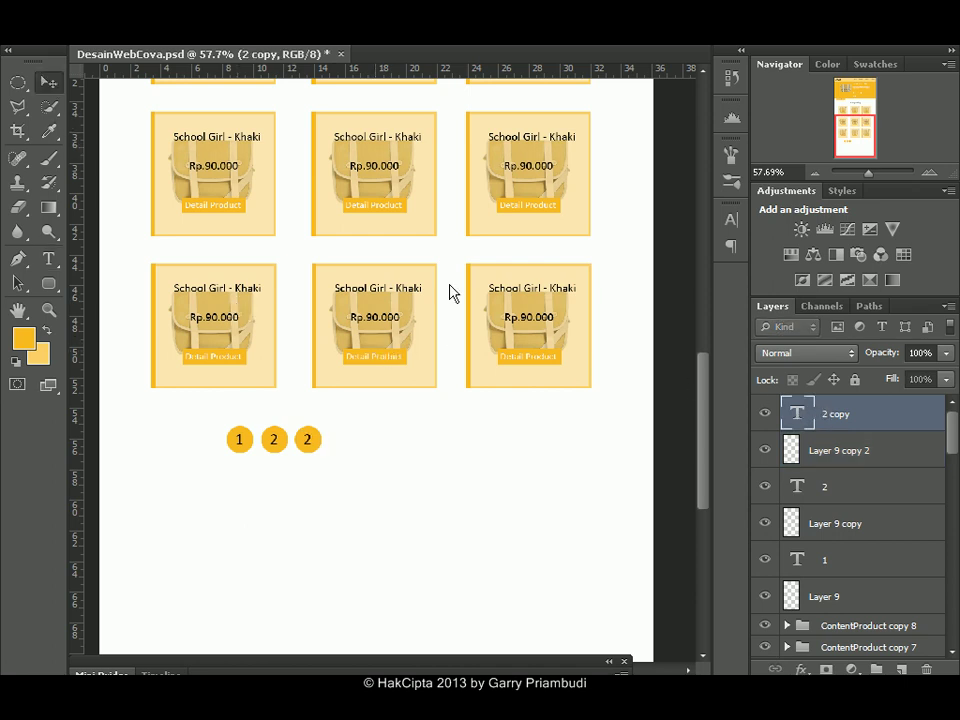
Duplicate the number 3 text and its orange circle together and move the copies beside the original on its right.
left_click(862, 452, "shift")
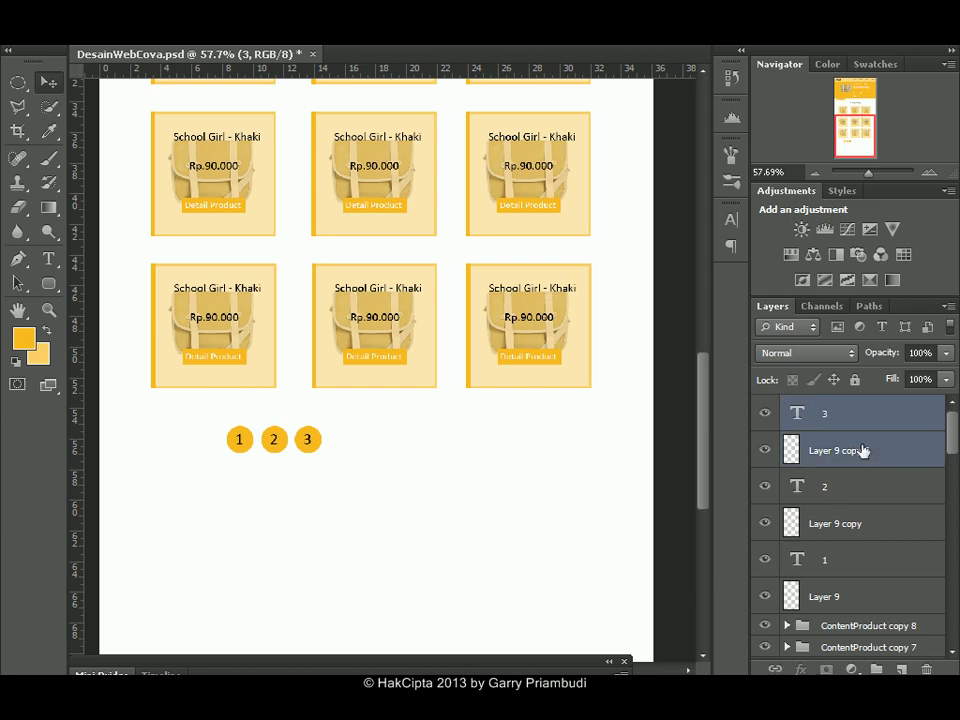
right_click(857, 418)
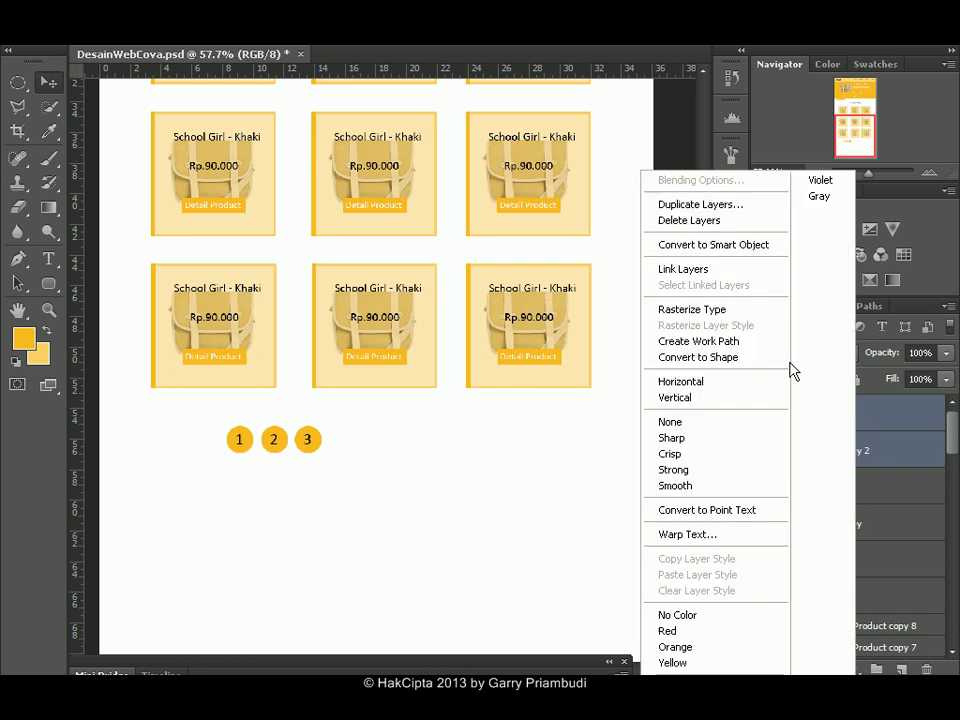
left_click(702, 206)
left_click(638, 196)
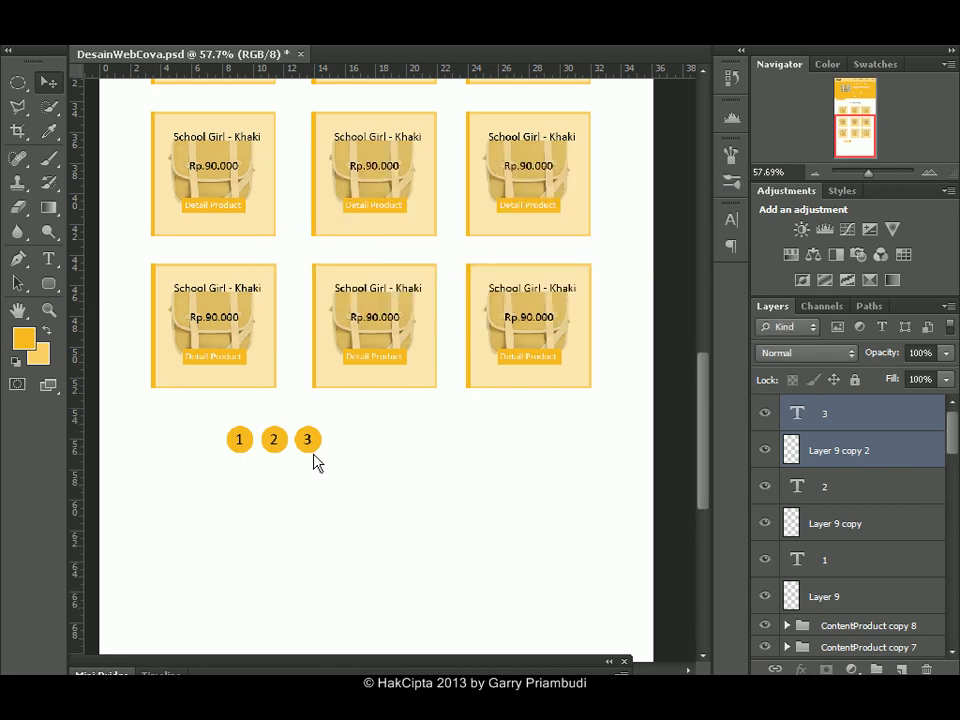
key("shift+Right")
key("shift+Right")
key("shift+Right")
key("shift+Right")
key("shift+Right")
key("shift+Right")
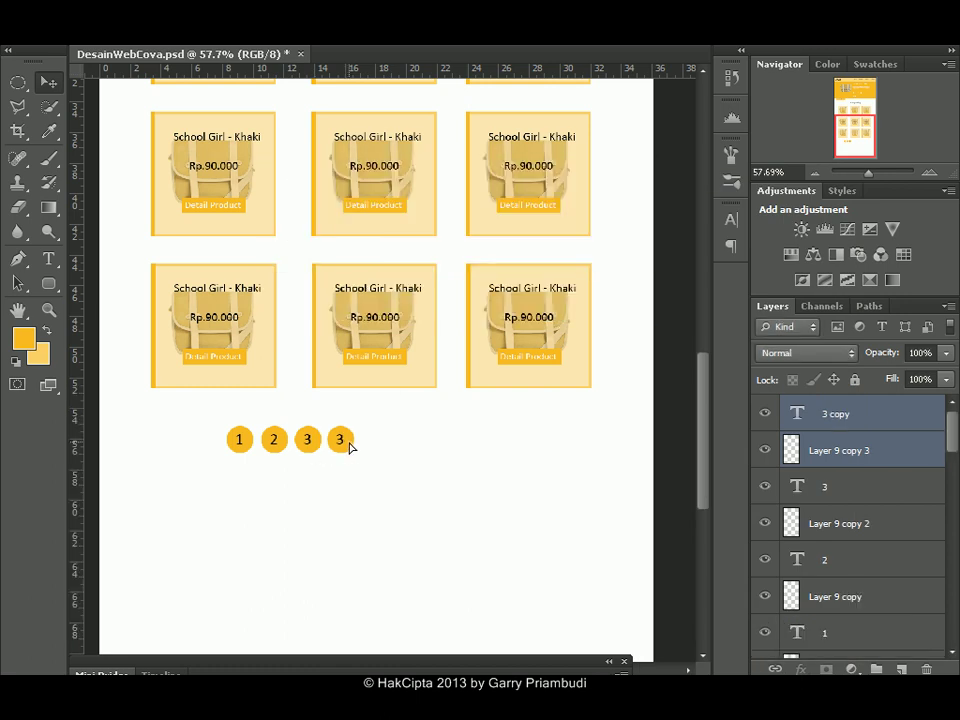
Change the number in the fourth orange circle to 4.
double_click(797, 415)
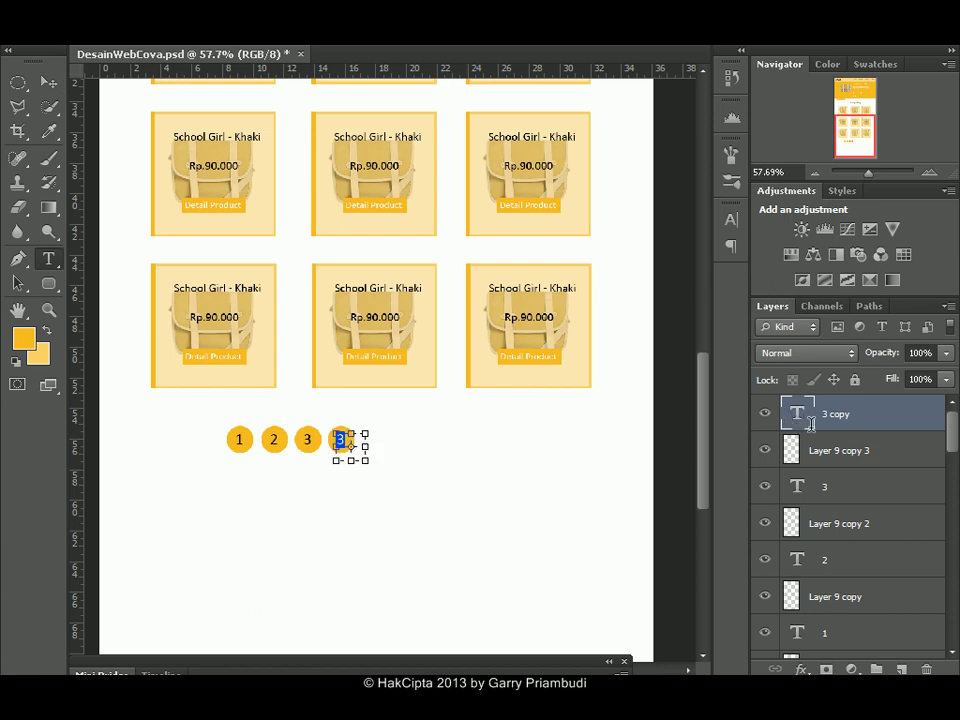
key("ctrl+Return")
key("v")
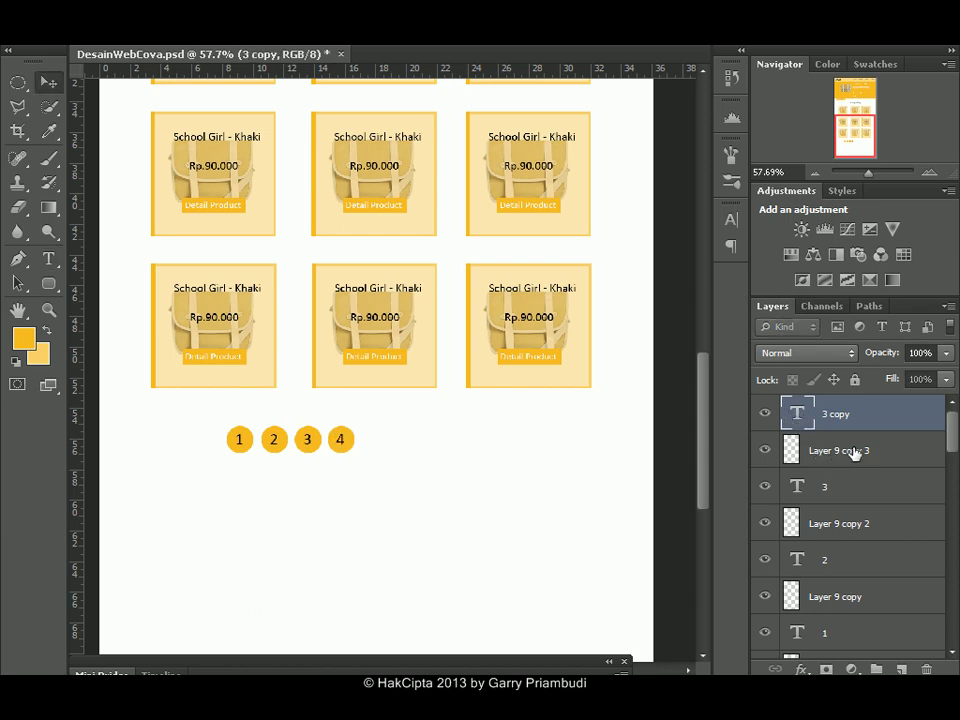
Duplicate the number 4 circle with its text to the right and change the copy's number to 5.
left_click(857, 450)
left_click(865, 414, "shift")
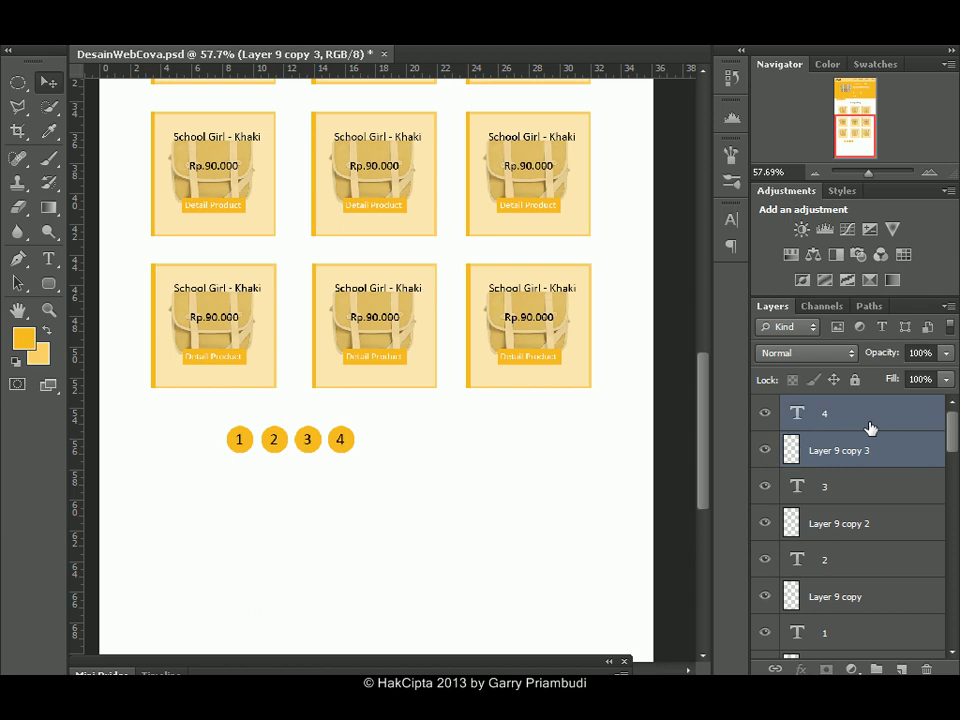
right_click(870, 428)
left_click(759, 207)
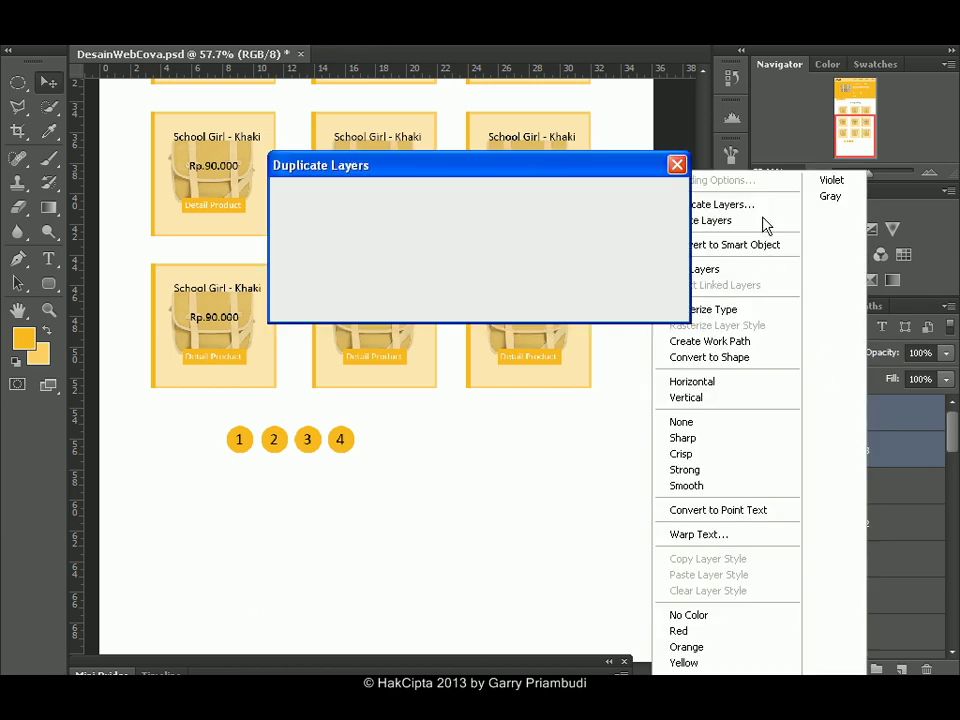
left_click(641, 196)
left_click_drag(342, 441, 382, 442)
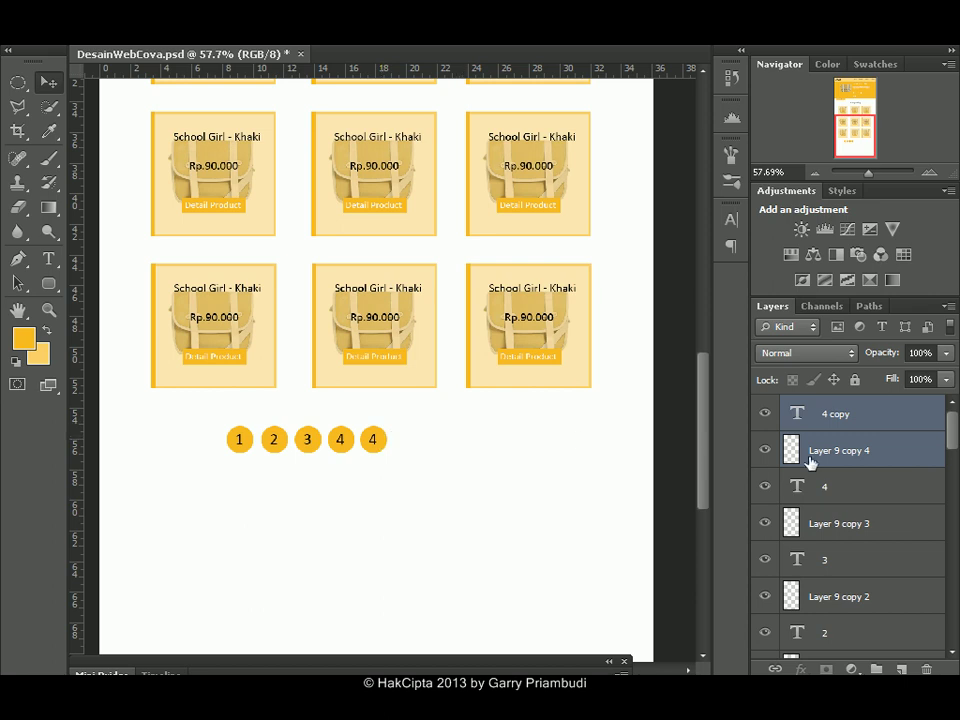
double_click(800, 415)
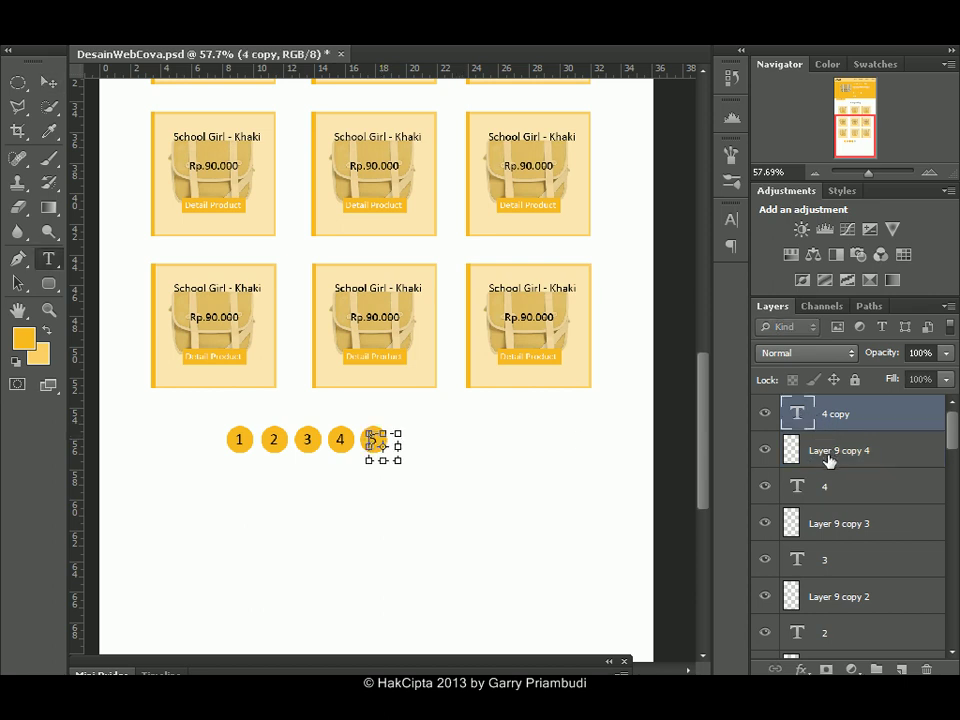
type("5")
key("ctrl+Return")
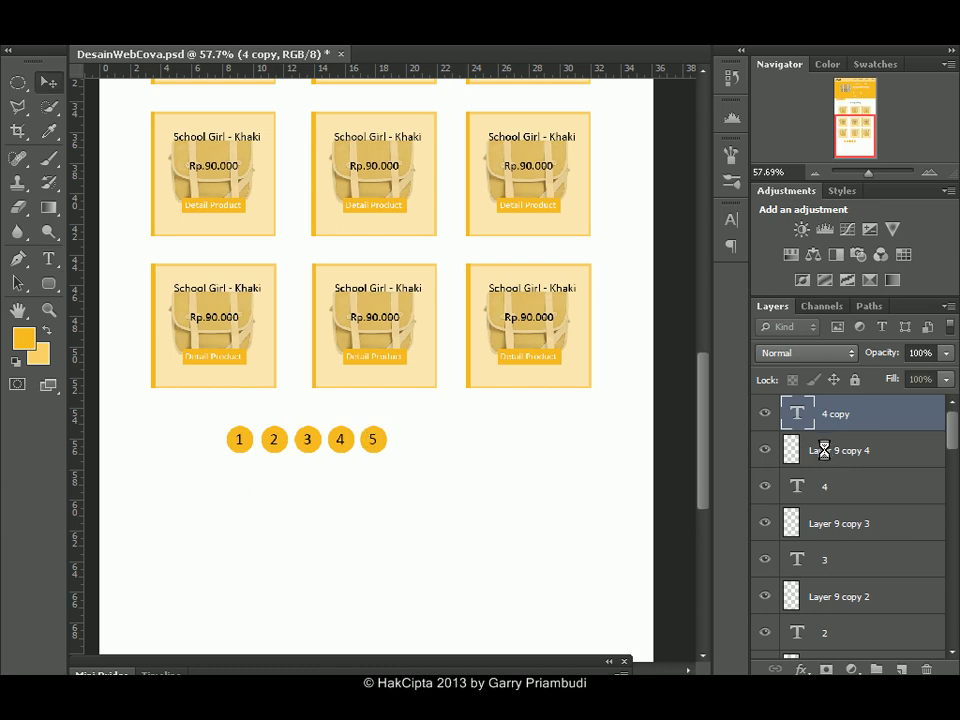
left_click(826, 452)
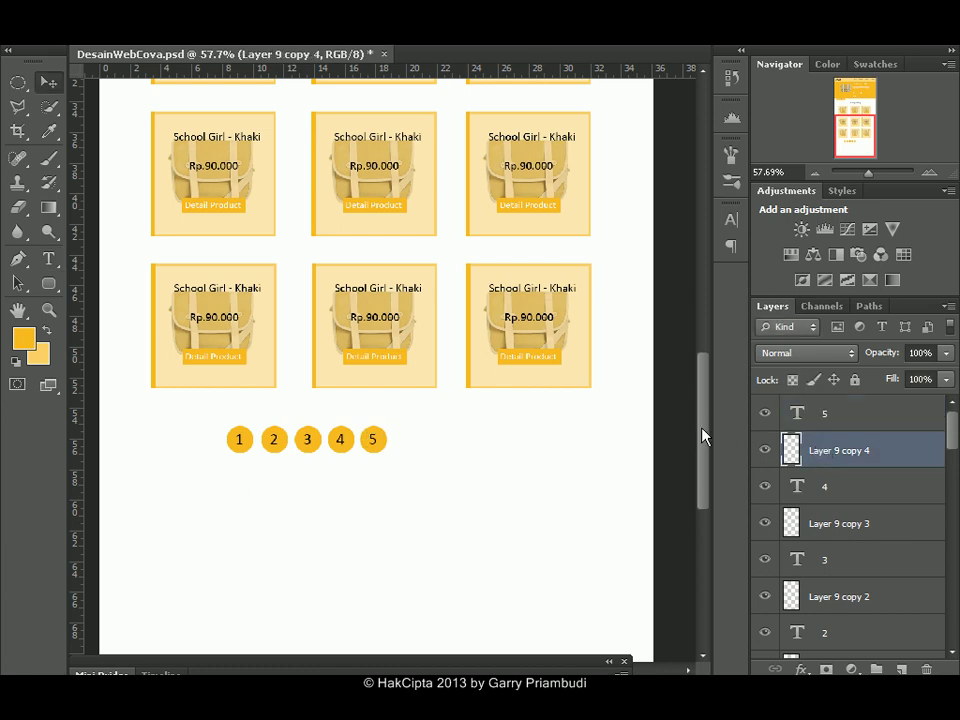
mouse_move(703, 435)
left_mouse_down()
mouse_move(707, 410)
mouse_move(707, 423)
left_mouse_up()
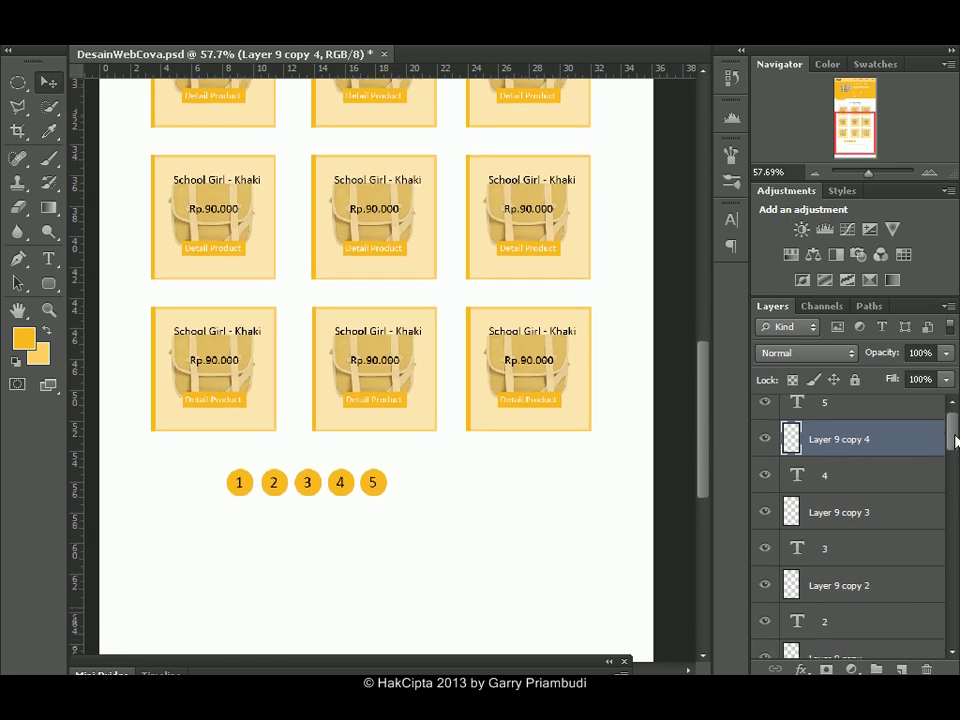
scroll(955, 437, "down", 2)
left_click_drag(848, 141, 848, 131)
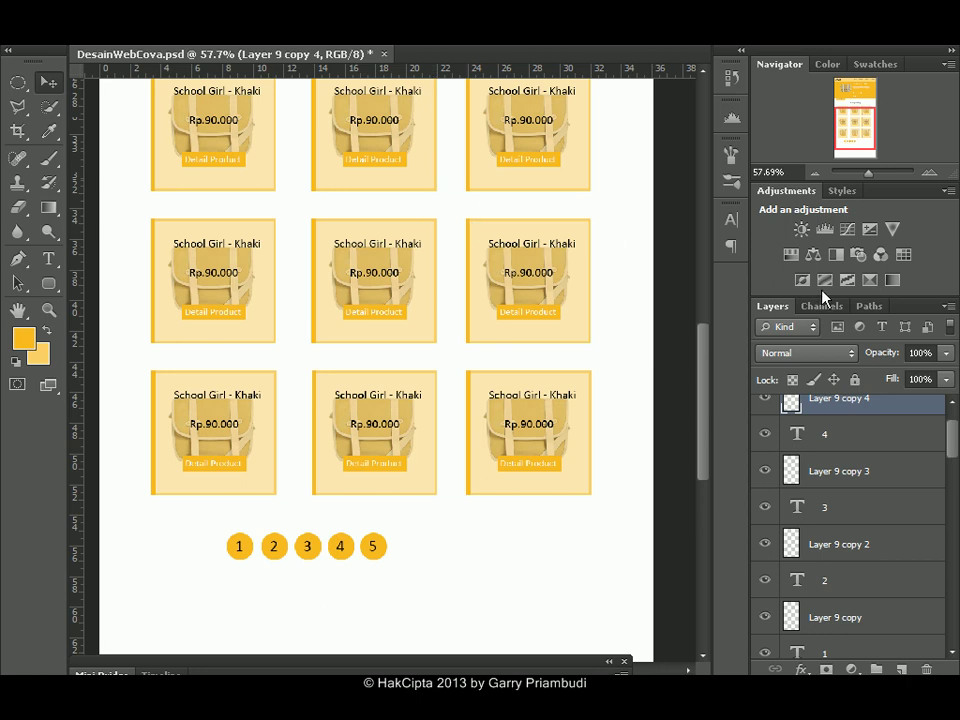
mouse_move(856, 124)
left_mouse_down()
mouse_move(856, 100)
mouse_move(855, 142)
left_mouse_up()
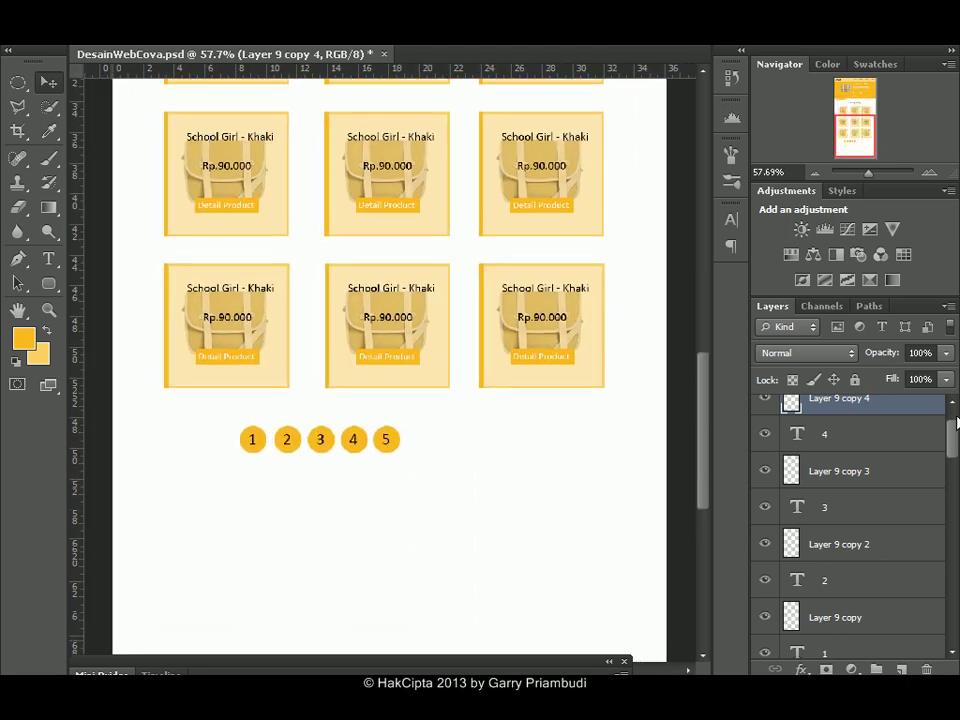
Select the shape of the number 2 circle on its own layer, fill it with the lighter orange swatch colour and deselect.
left_click_drag(956, 435, 956, 447)
left_click(845, 545)
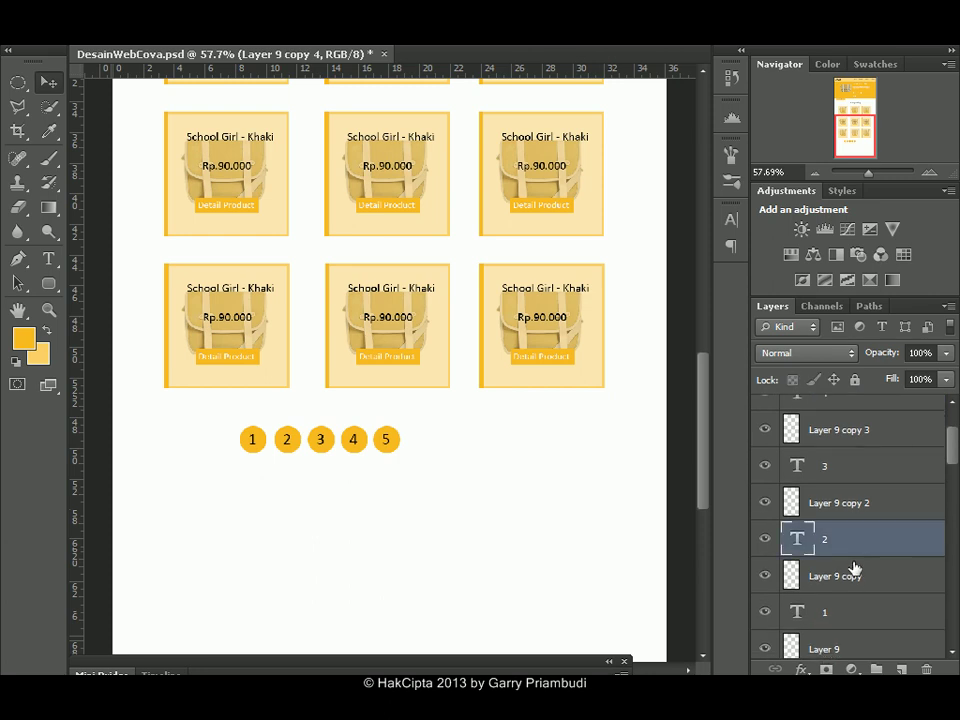
left_click(848, 578, "shift")
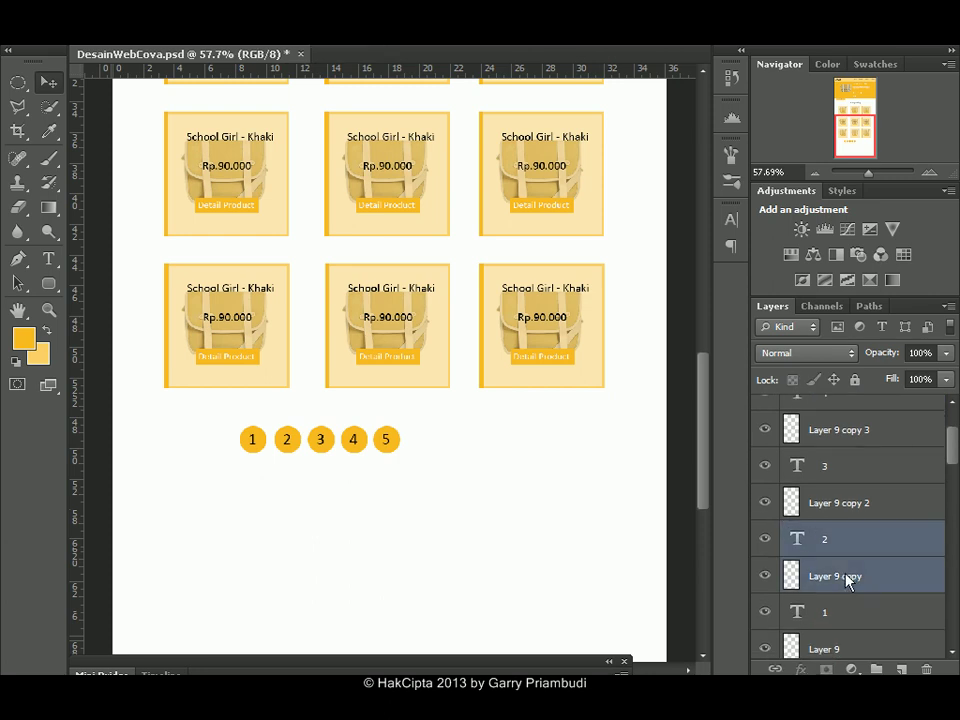
right_click(850, 577)
key("Escape")
left_click(795, 575, "ctrl")
left_click(838, 578, "ctrl")
left_click(287, 438)
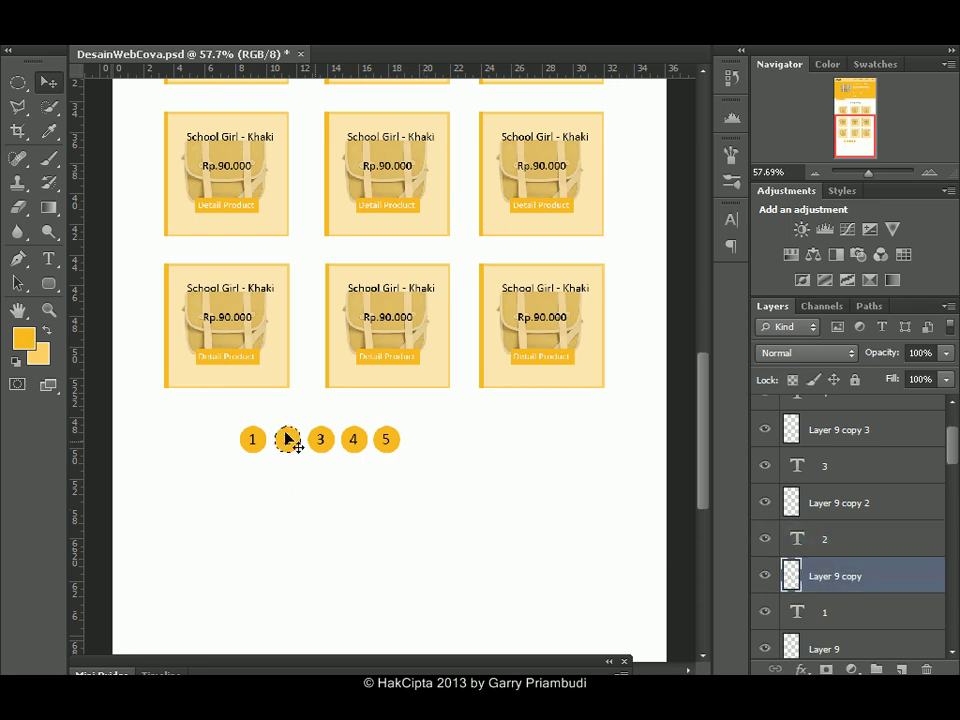
key("x")
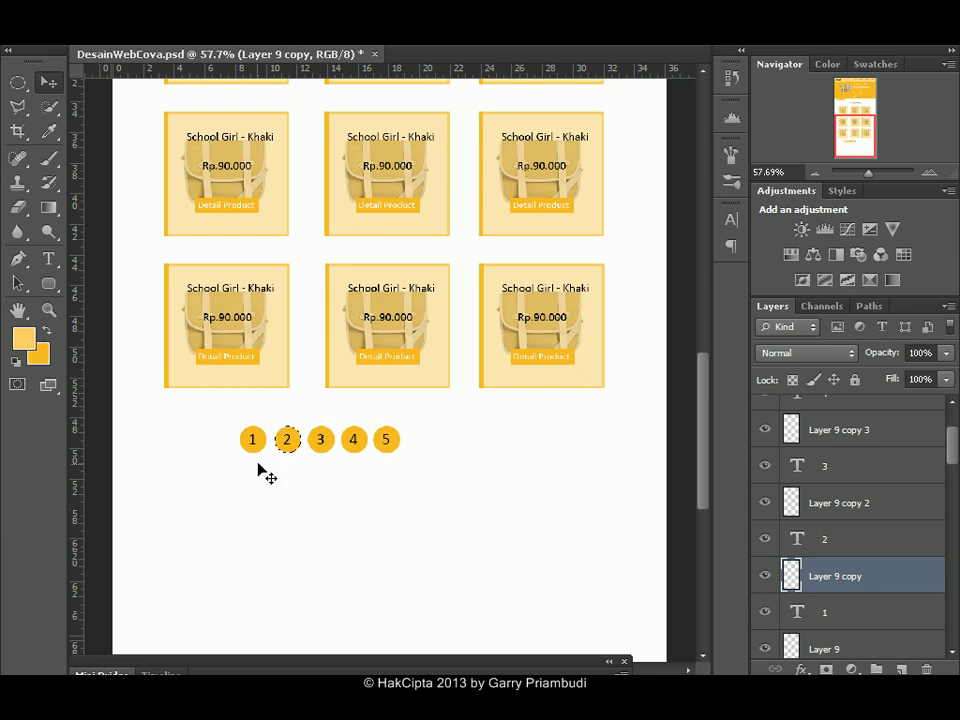
key("b")
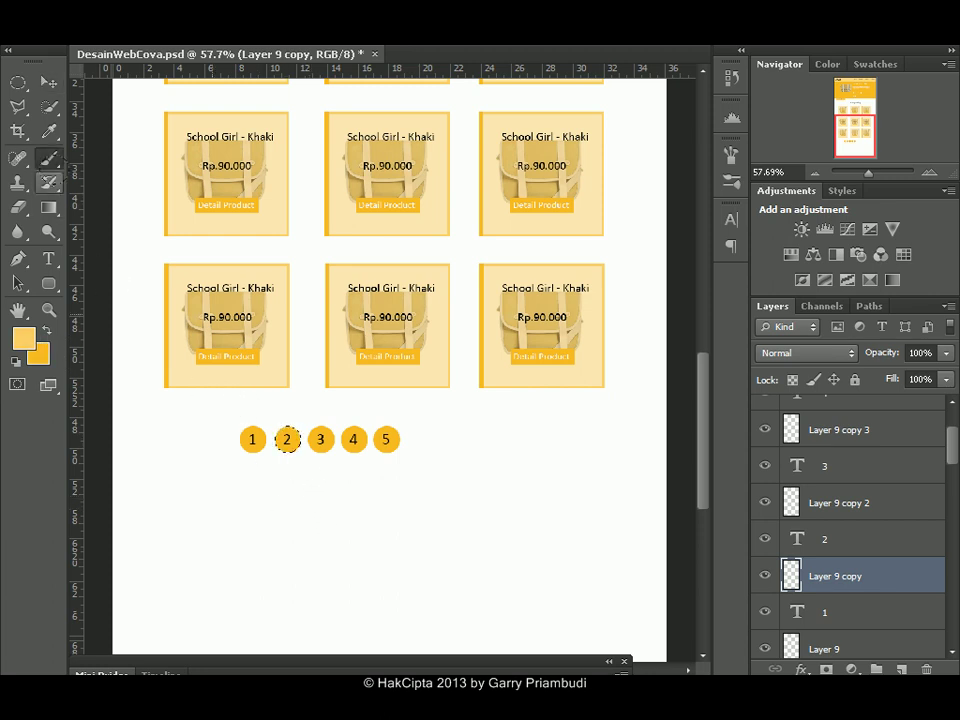
key("alt+BackSpace")
key("ctrl+d")
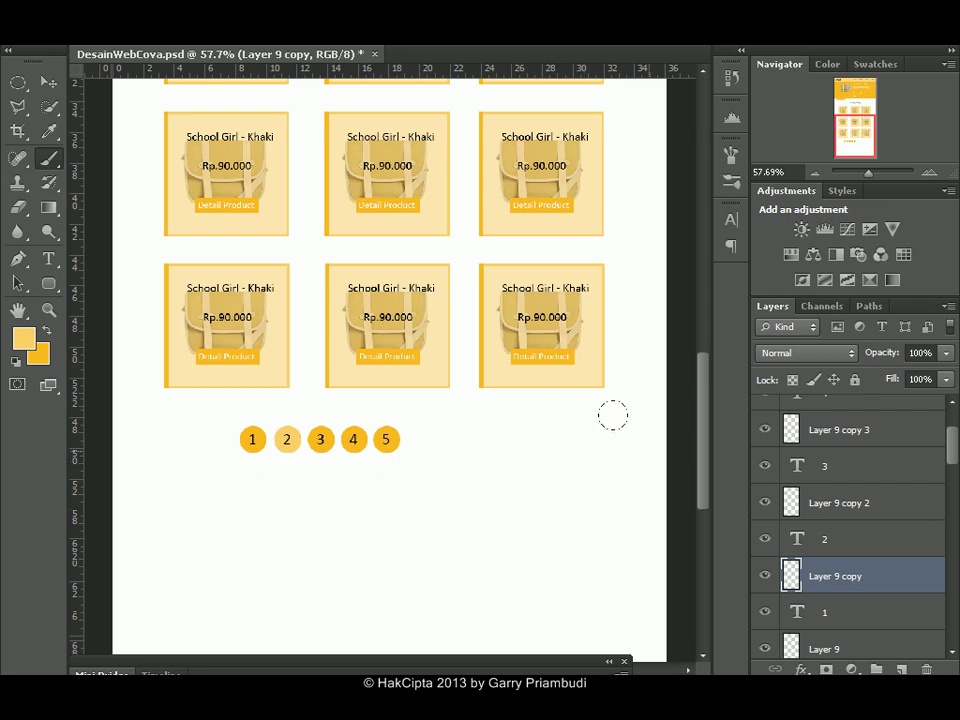
Set the text colour of the number 2 in the light orange circle to white #ffffff.
left_click_drag(853, 138, 850, 132)
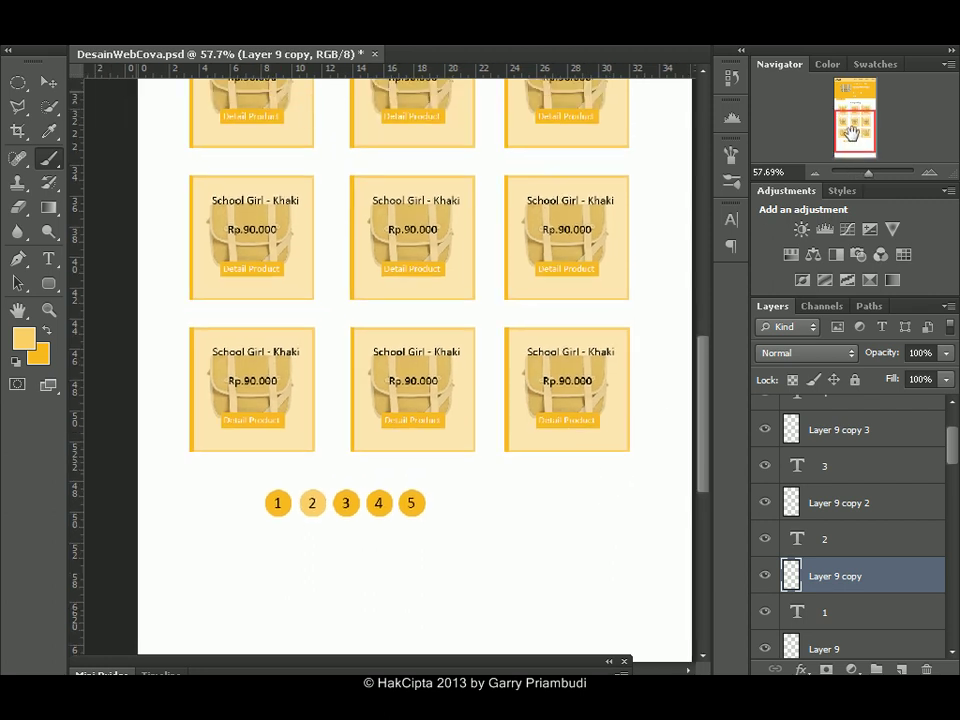
left_click(829, 549)
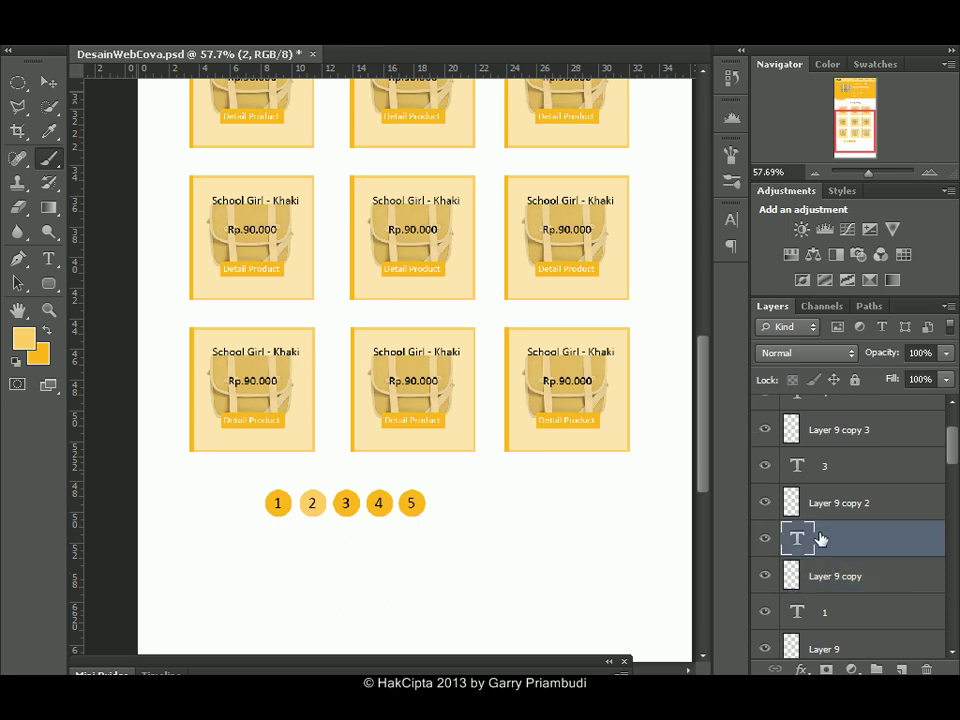
key("t")
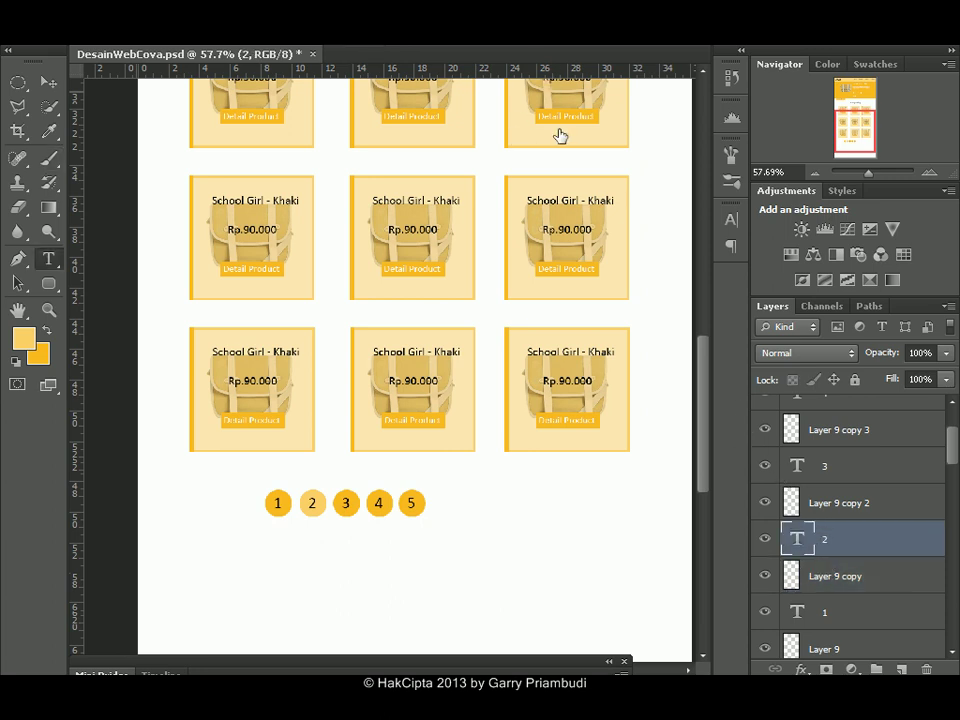
double_click(312, 503)
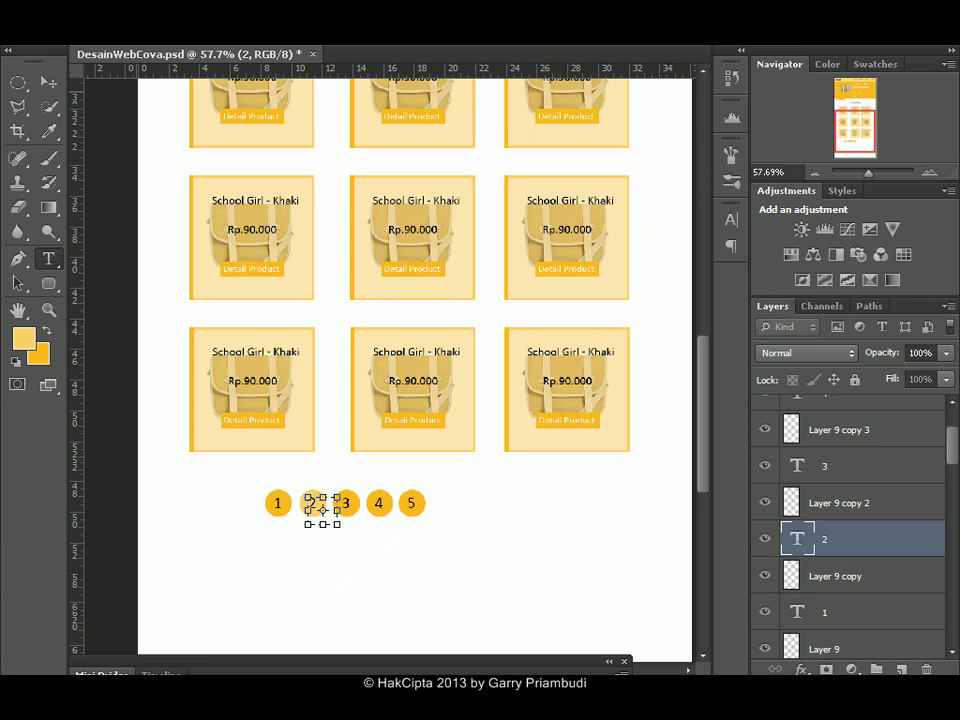
left_click(566, 32)
double_click(620, 622)
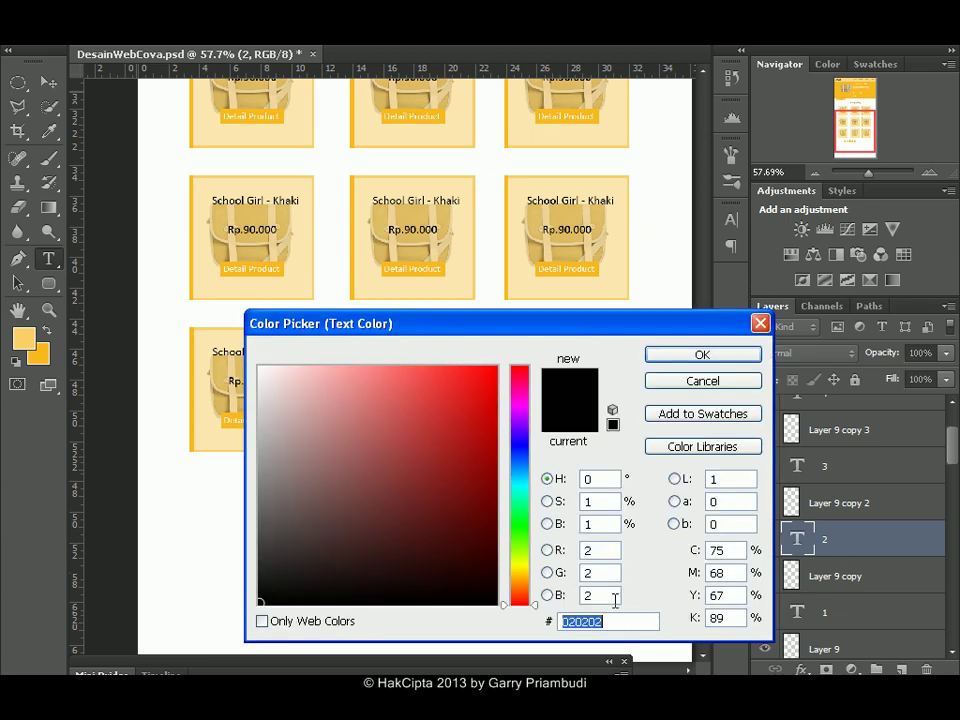
type("ffffff")
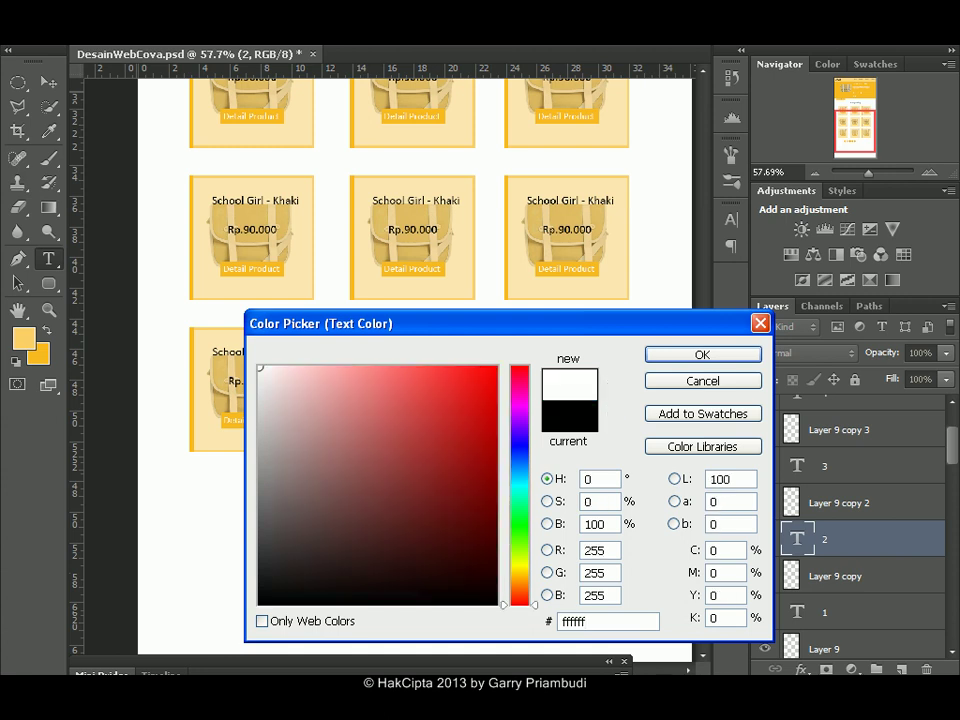
left_click(702, 355)
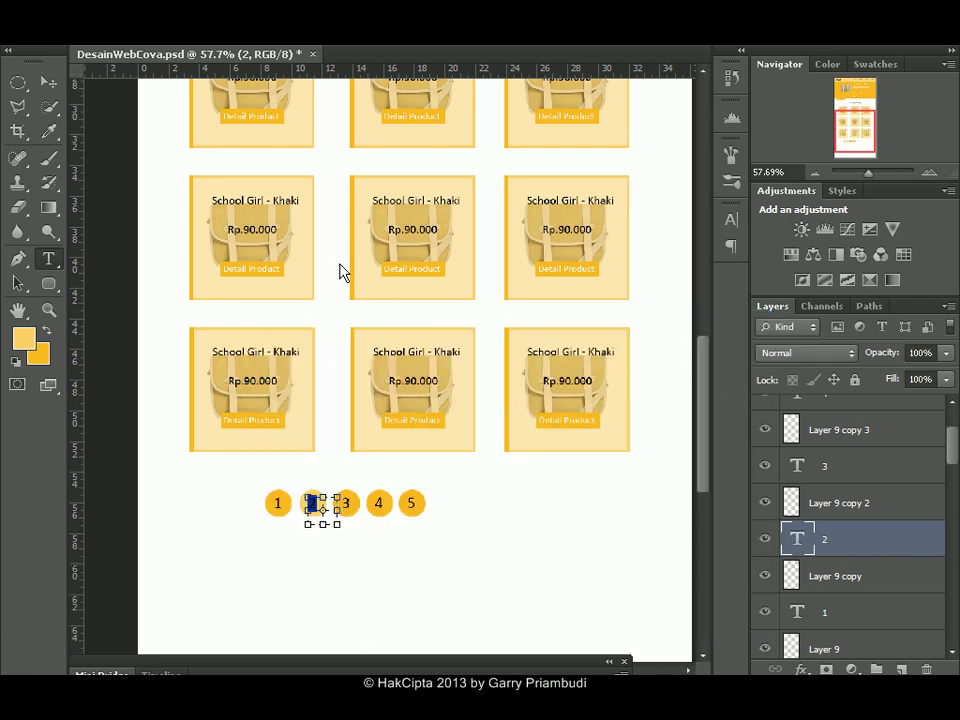
left_click(50, 84)
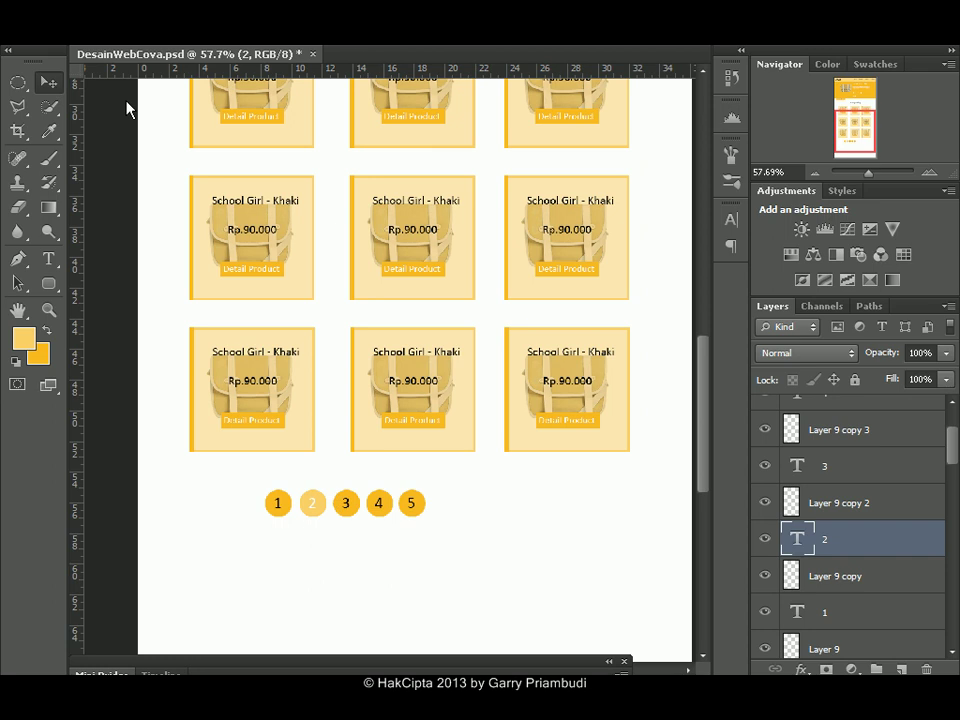
left_click_drag(870, 177, 868, 177)
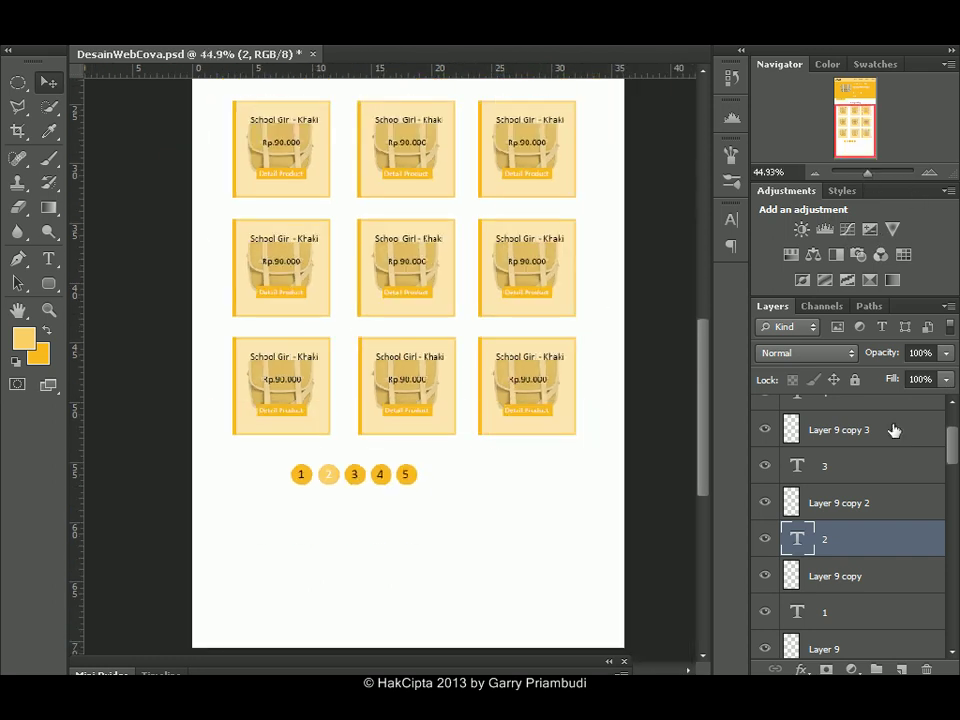
left_click_drag(955, 450, 955, 424)
left_click(897, 418)
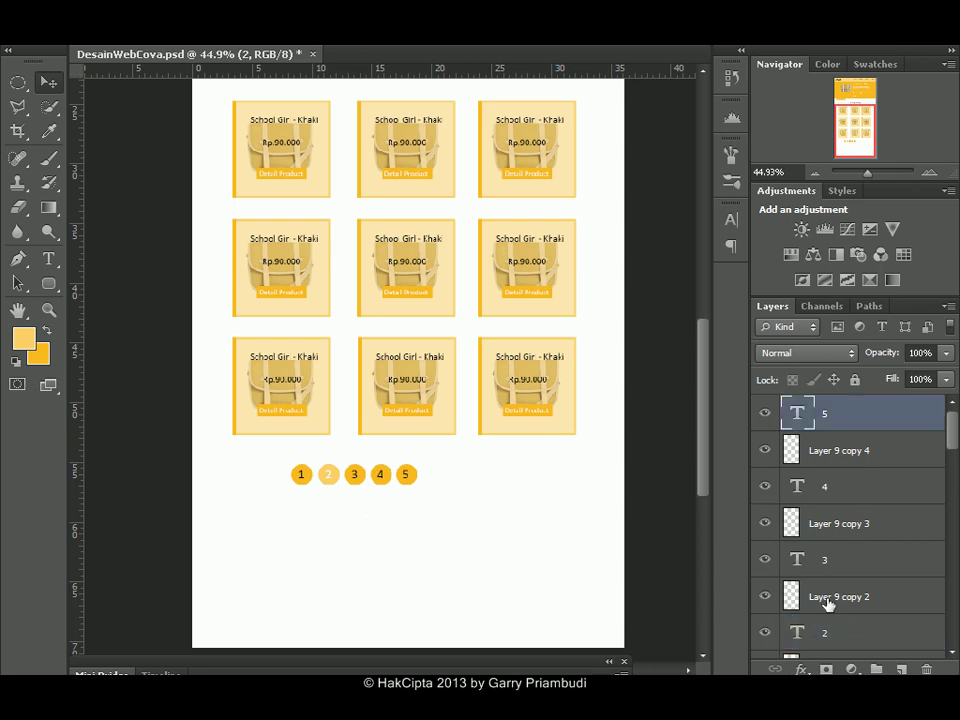
left_click(870, 600, "shift")
key("ctrl+g")
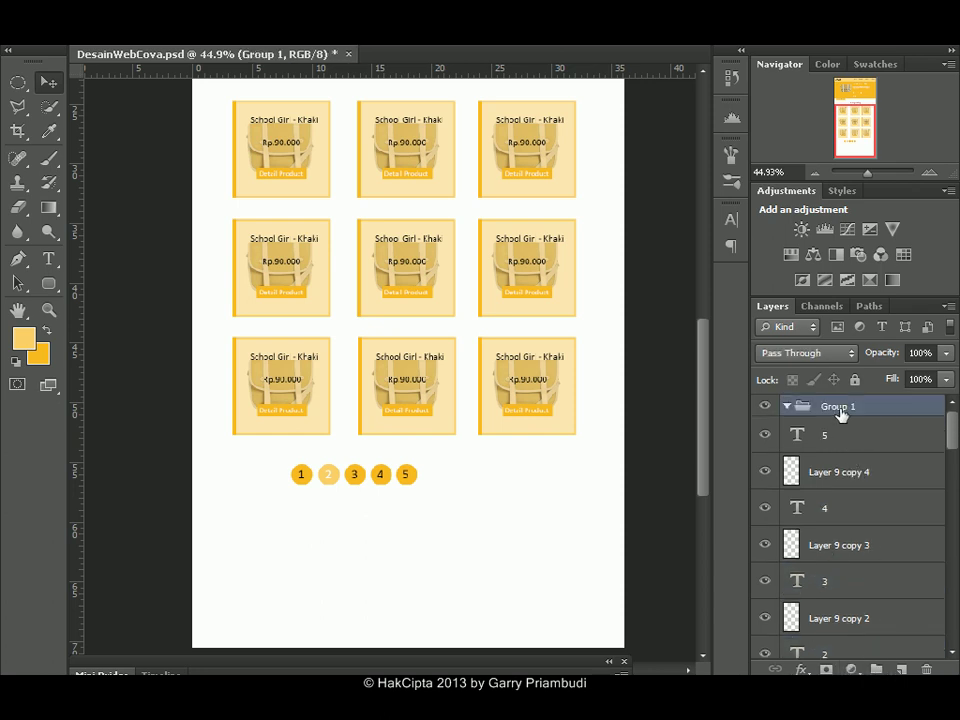
double_click(840, 407)
type("Pading")
key("Return")
left_click(930, 670)
left_click(401, 227)
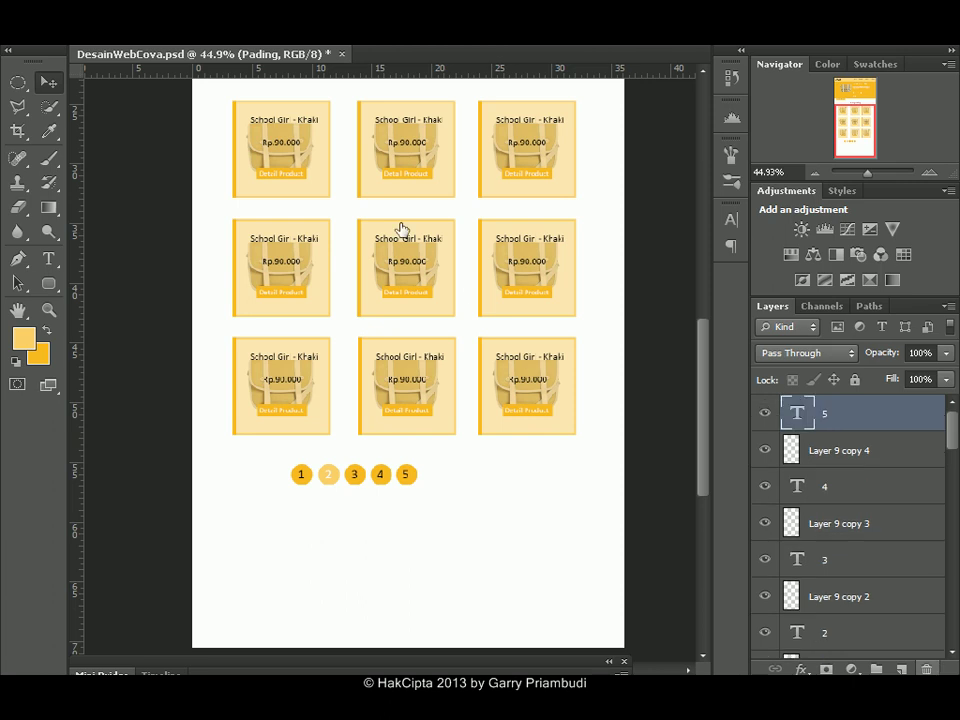
Create a new layer group above the number 5 text layer, name it Paging, and select the number 5 text layer.
left_click(877, 670)
double_click(836, 409)
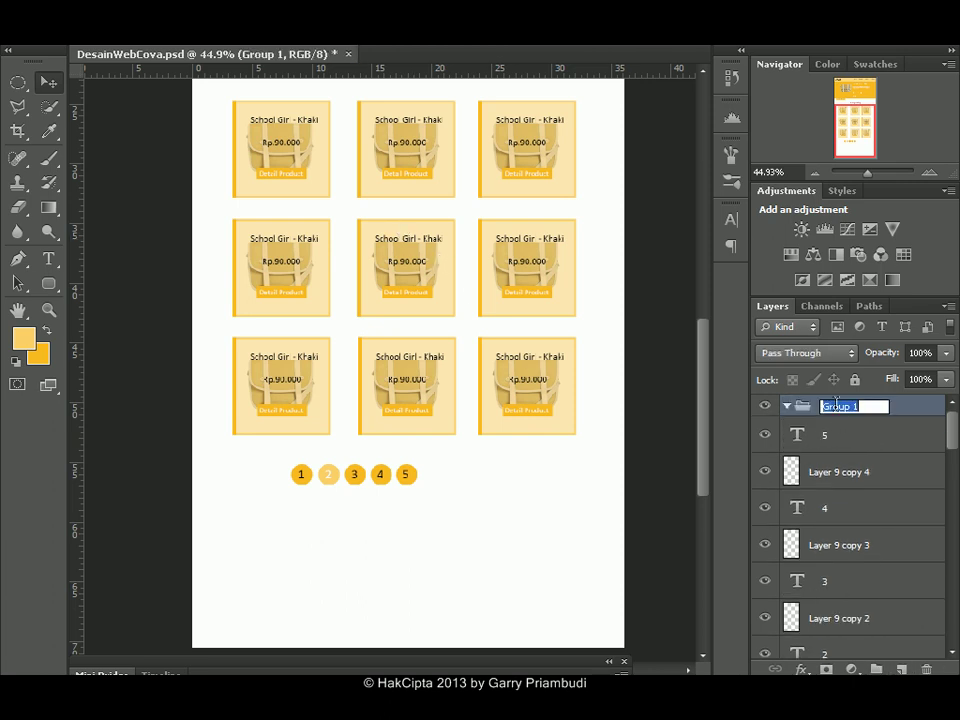
type("Paging")
key("Return")
left_click(936, 435)
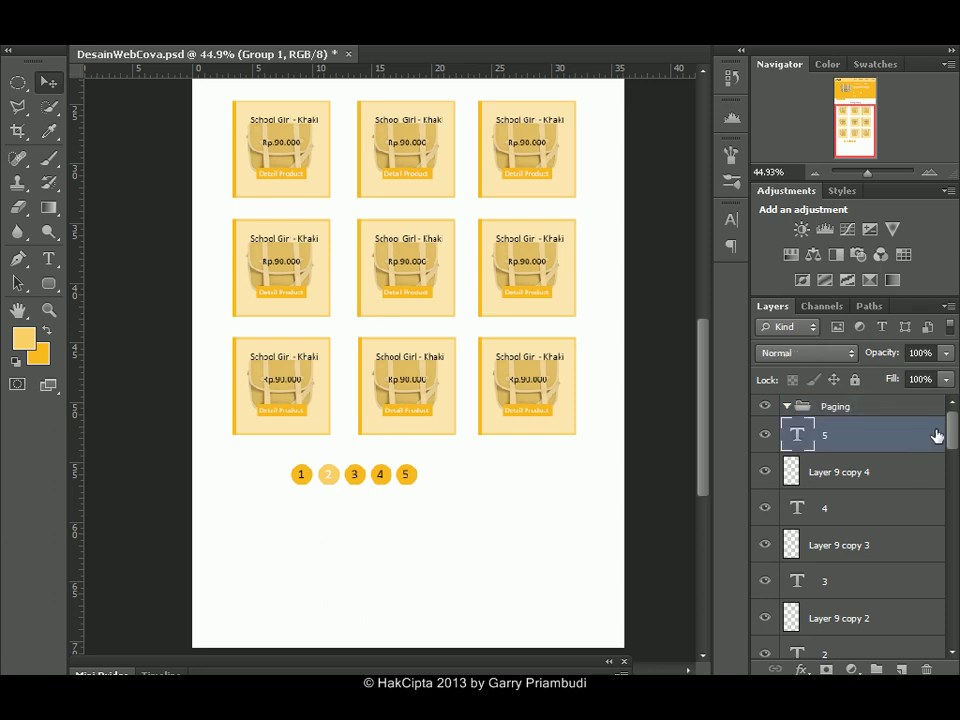
Move all the numbered circle and text layers into the Paging group, and centre the group beneath the product grid.
mouse_move(951, 441)
left_mouse_down()
mouse_move(953, 470)
mouse_move(955, 445)
left_mouse_up()
scroll(868, 585, "down", 1)
left_click(866, 603, "shift")
left_click_drag(815, 440, 816, 408)
left_click(367, 483)
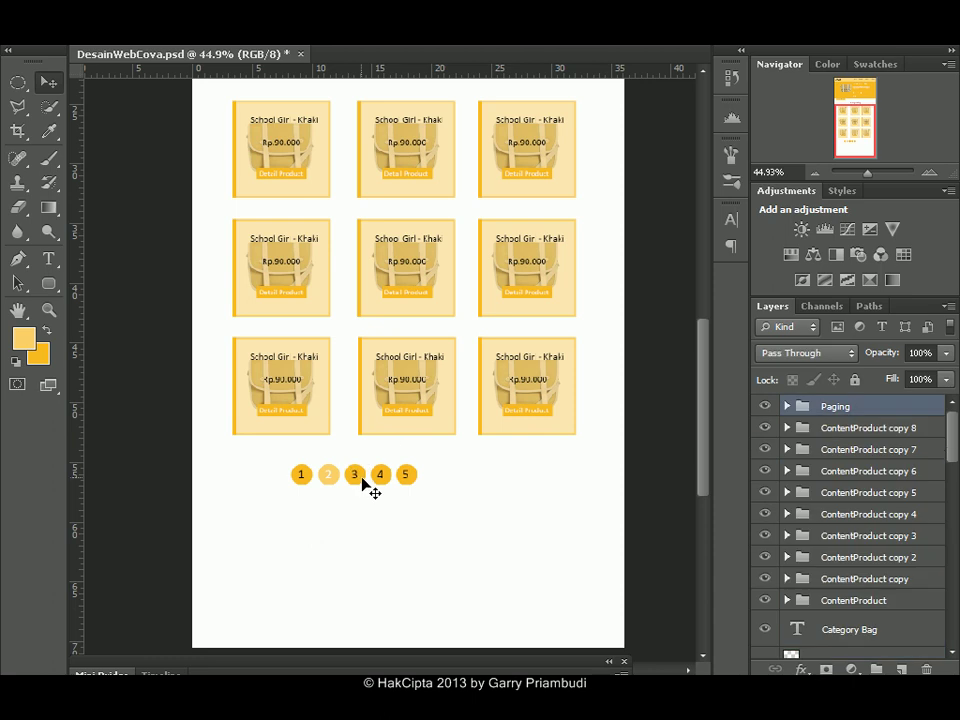
left_click_drag(383, 478, 418, 490)
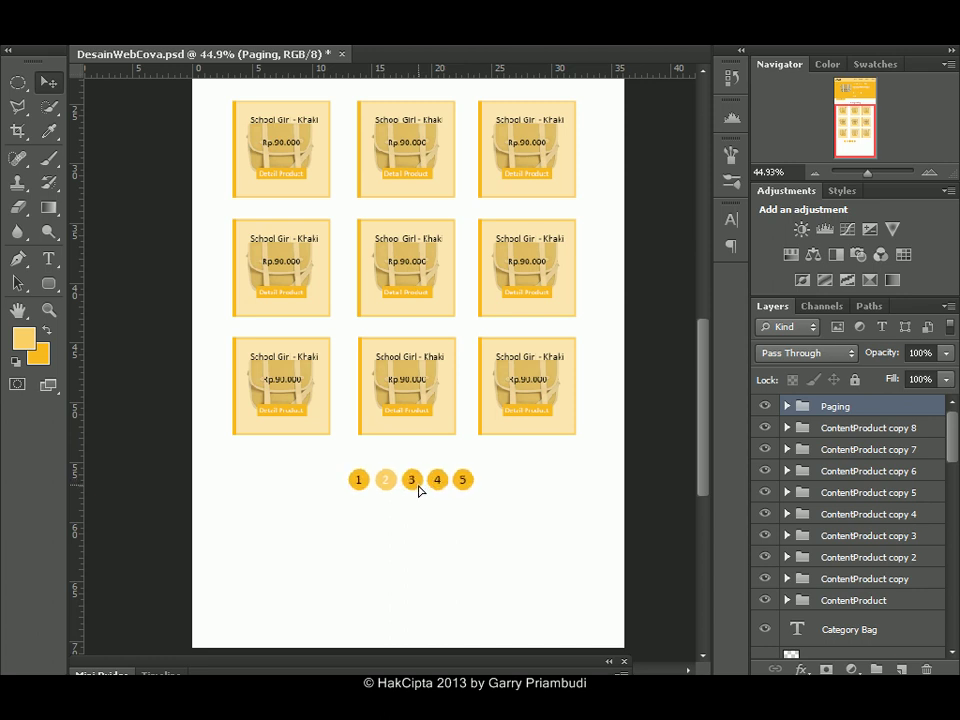
Make a full-width rectangular selection across the blank bottom strip of the page and create a new layer for it.
left_click_drag(867, 172, 870, 173)
left_click_drag(856, 128, 860, 140)
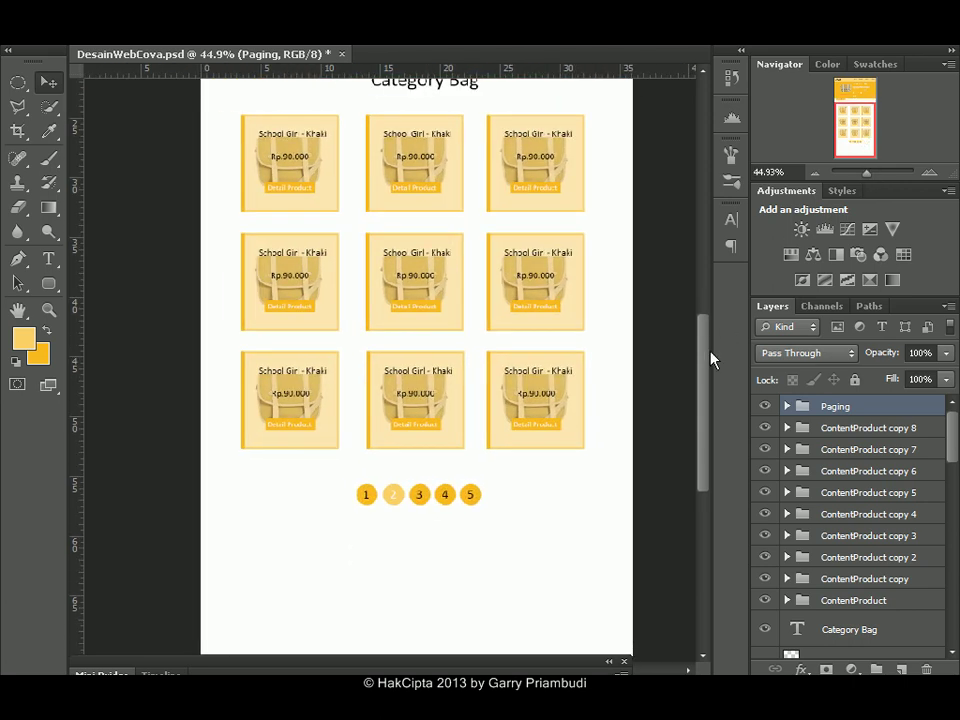
left_click_drag(703, 358, 708, 376)
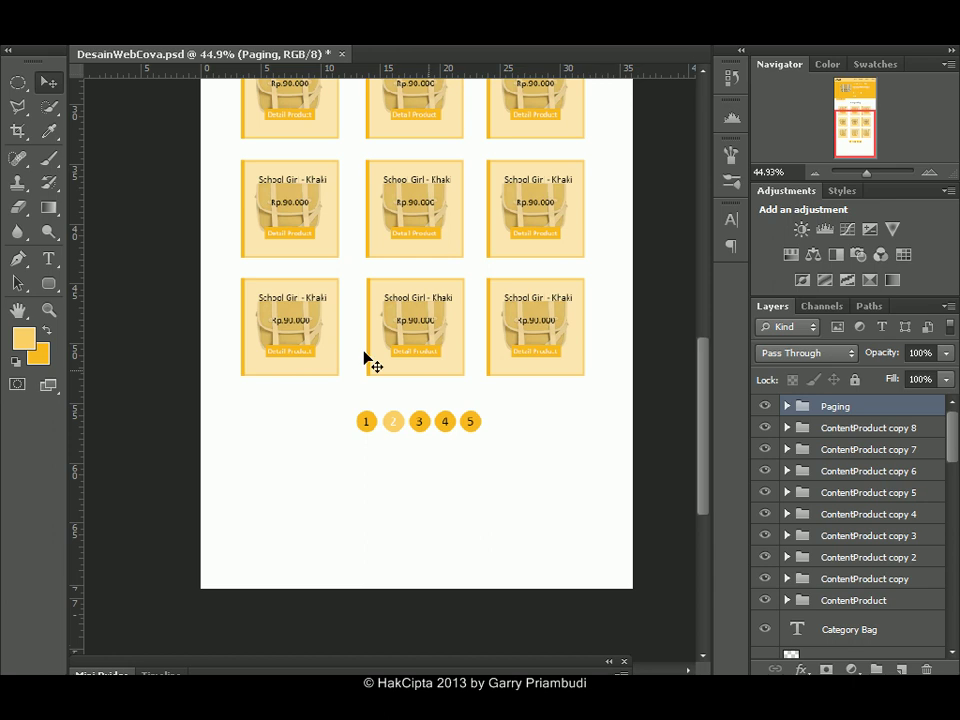
right_click(17, 83)
left_click(80, 79)
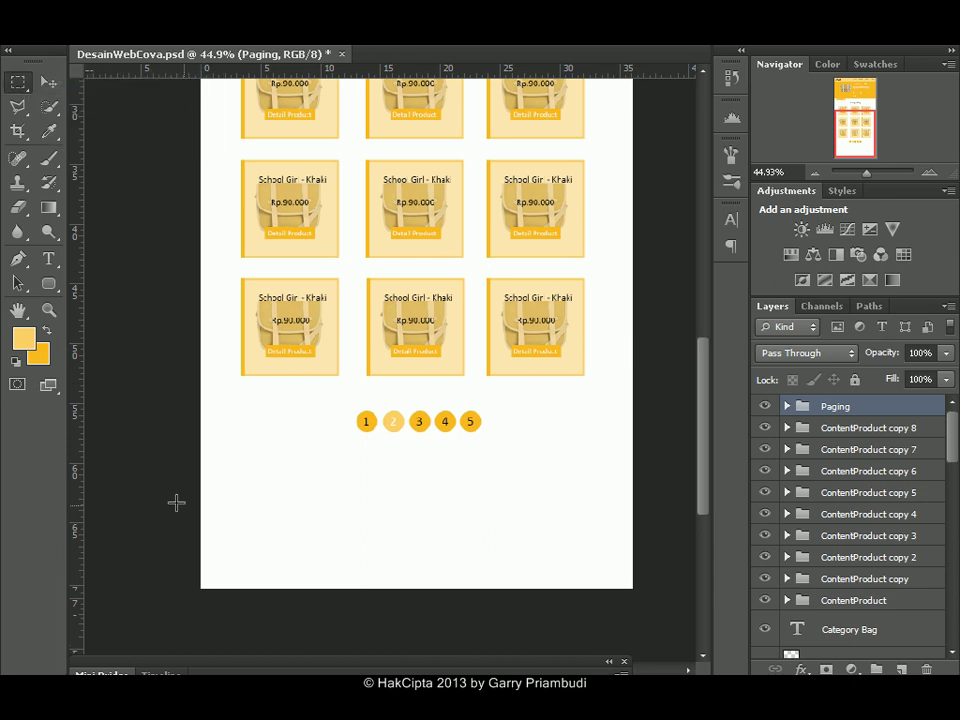
left_click_drag(197, 481, 630, 596)
left_click(904, 669)
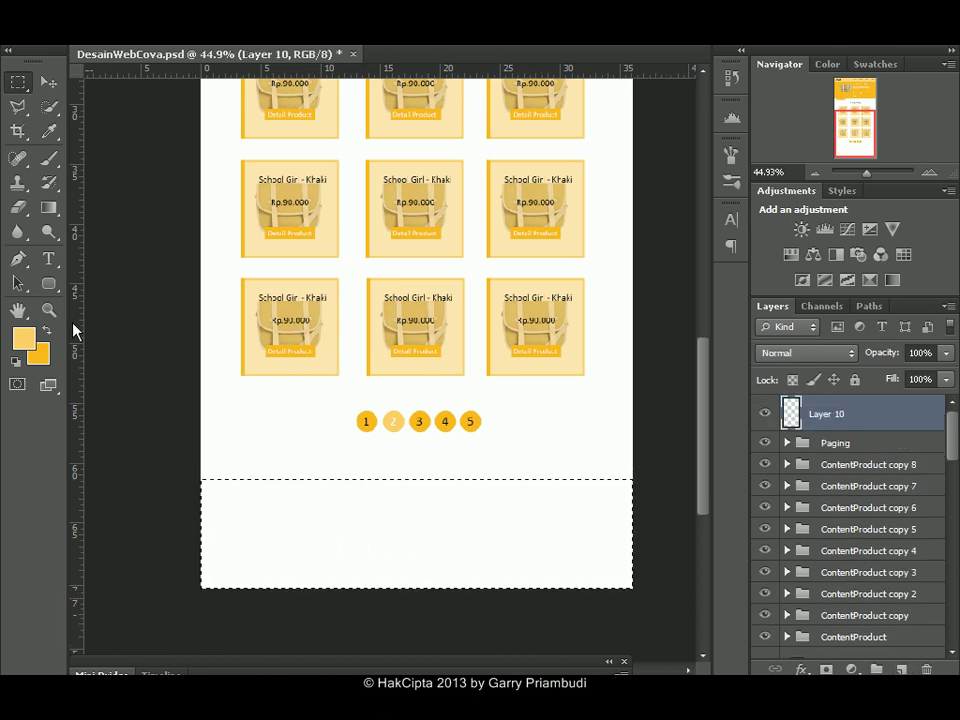
Swap the foreground to the darker orange, paint the whole footer selection with the Brush and deselect.
key("x")
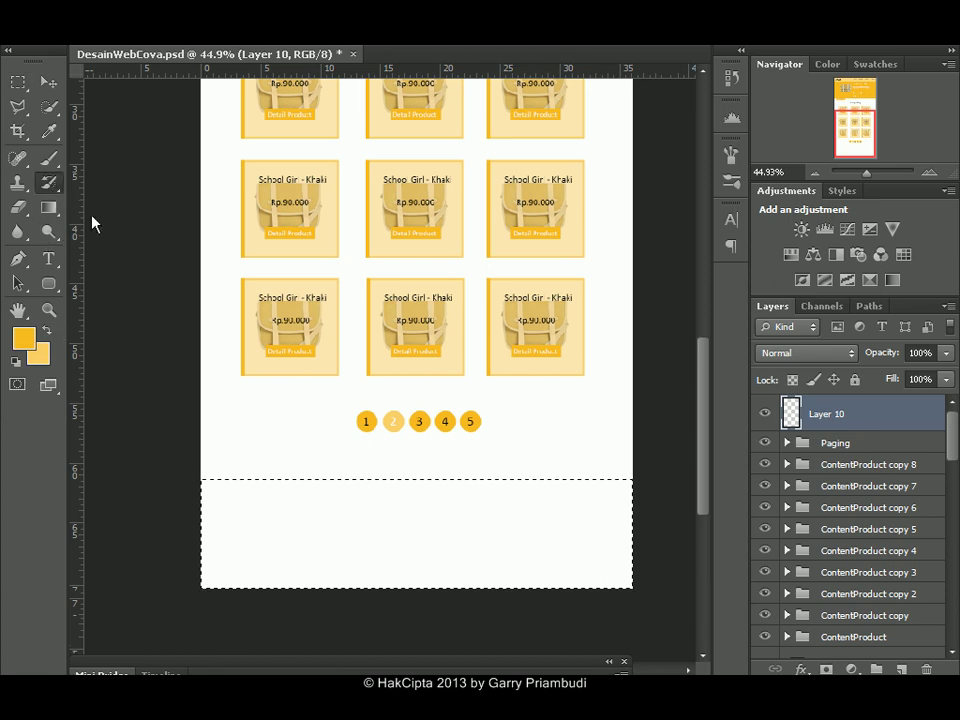
left_click(48, 158)
mouse_move(199, 551)
left_mouse_down()
mouse_move(248, 518)
mouse_move(343, 545)
mouse_move(352, 474)
mouse_move(534, 521)
mouse_move(376, 485)
mouse_move(429, 478)
mouse_move(428, 456)
mouse_move(489, 495)
left_mouse_up()
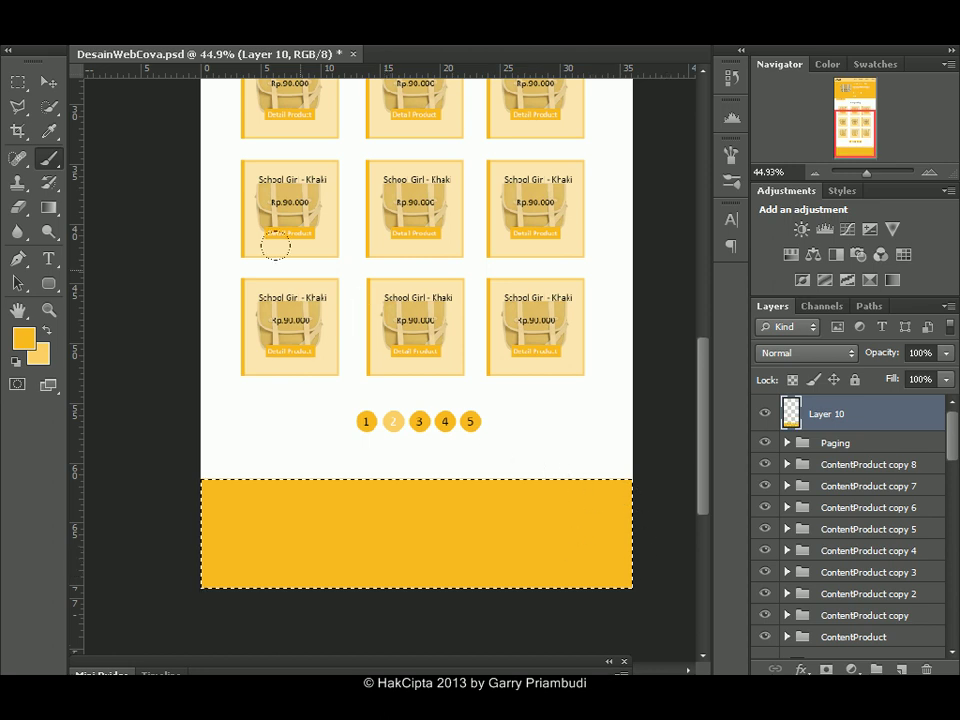
left_click(48, 81)
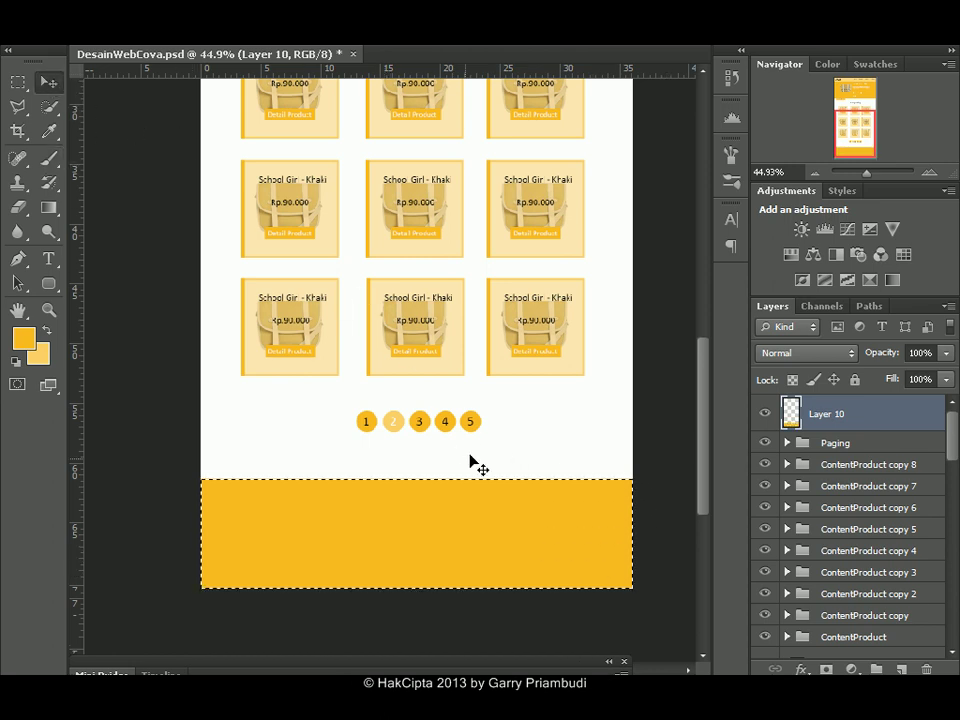
key("ctrl+d")
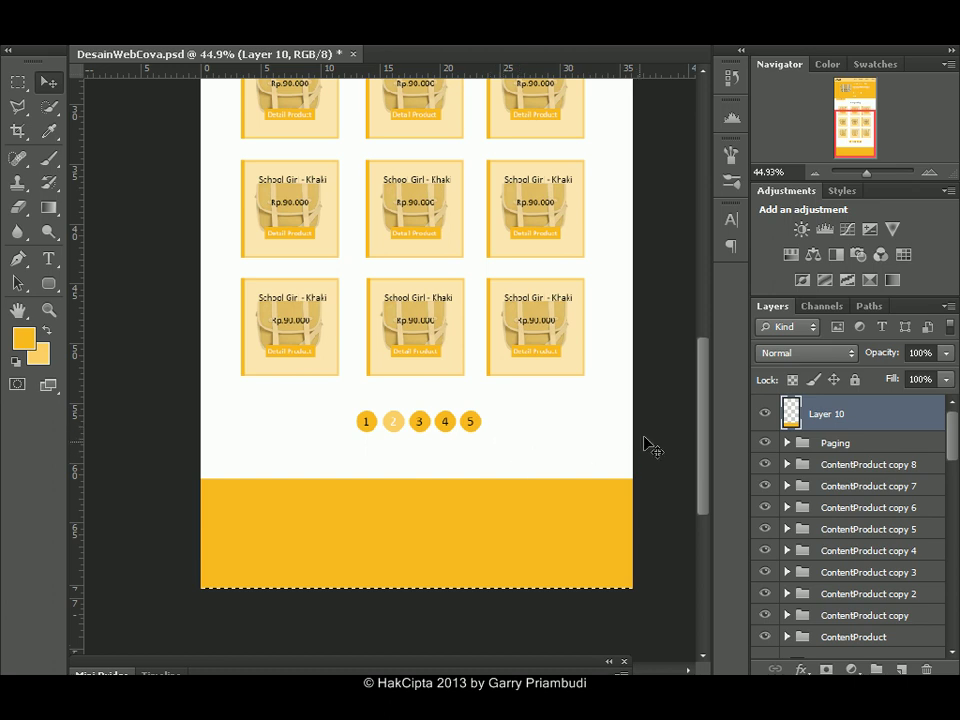
Select all nine ContentProduct groups and move the product grid slightly down, away from the Category Bag heading.
left_click_drag(867, 179, 866, 173)
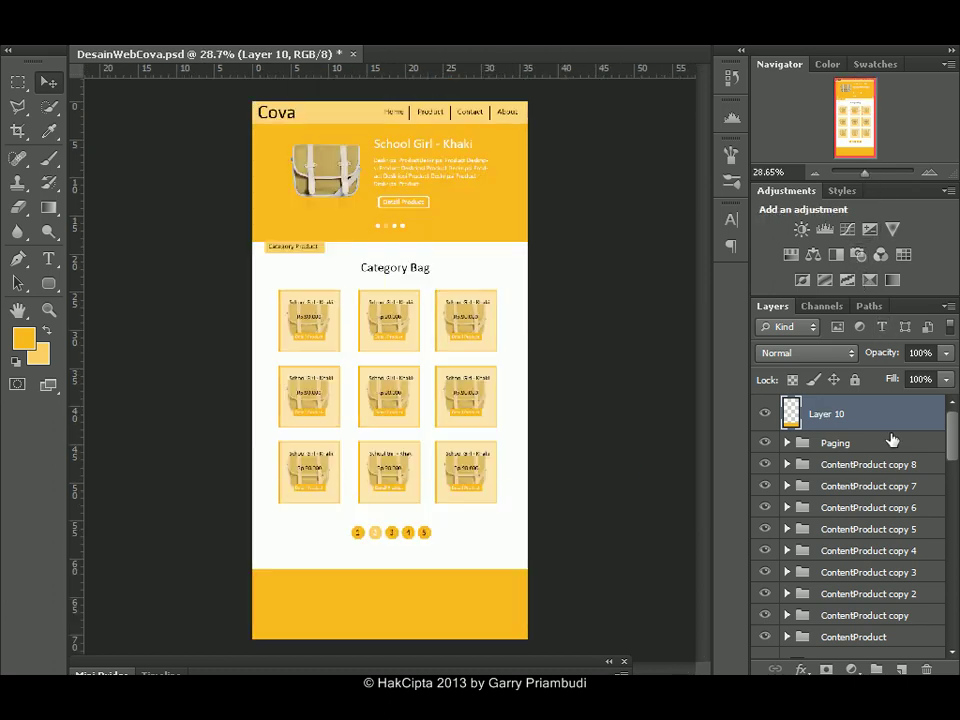
left_click(939, 459)
left_click_drag(952, 439, 951, 462)
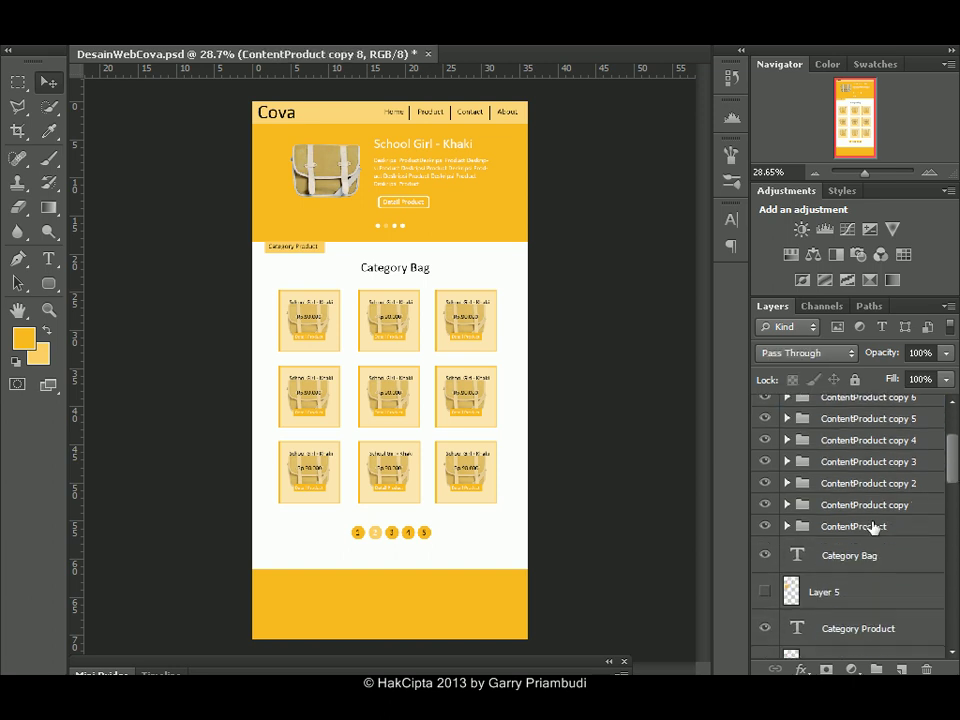
left_click(812, 527, "shift")
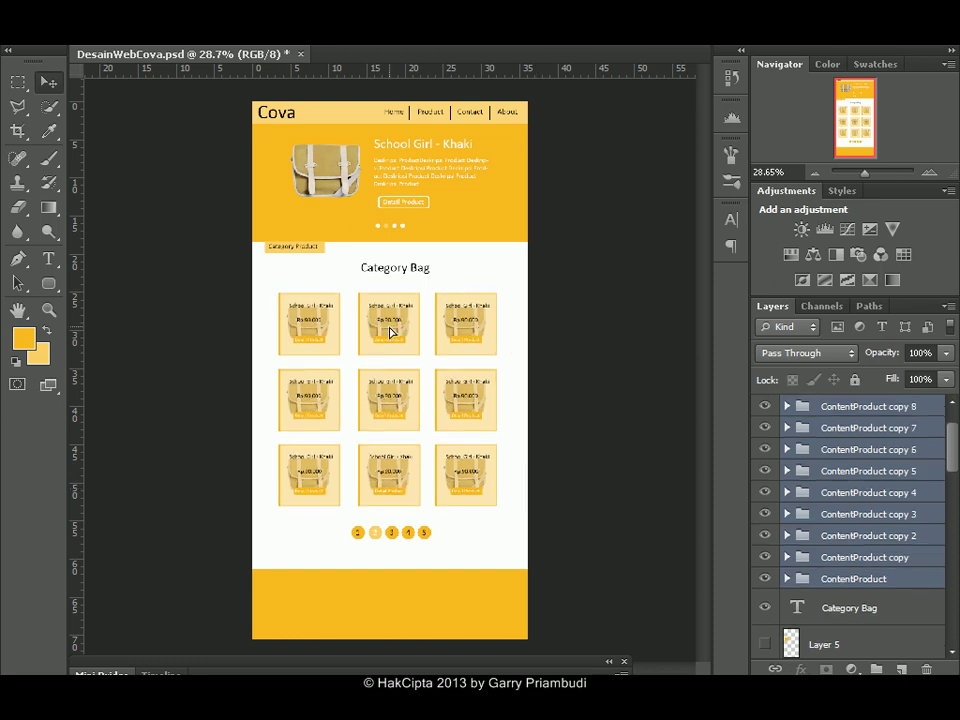
left_click_drag(389, 322, 390, 327)
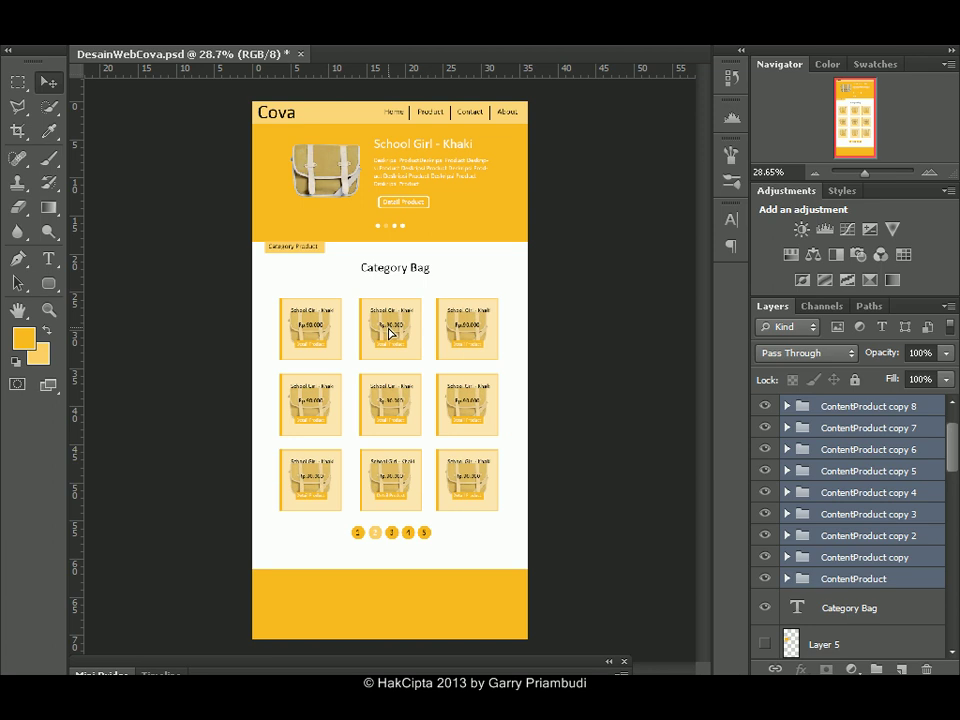
Nudge the Category Bag heading left to centre it above the grid, and move the Paging group slightly down.
left_click(861, 607)
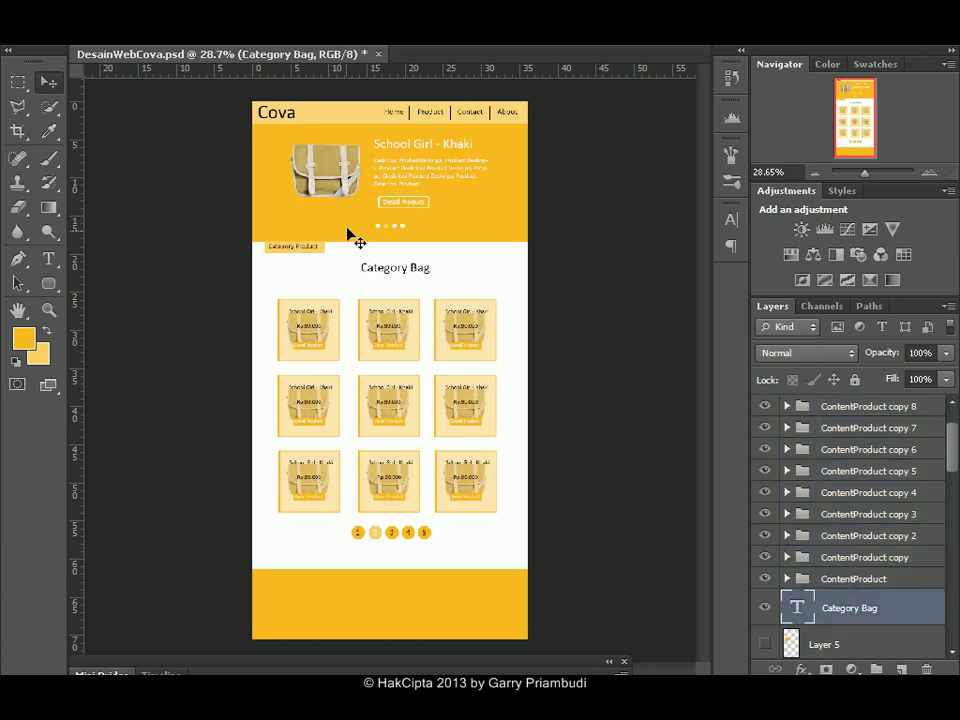
left_click_drag(396, 268, 388, 270)
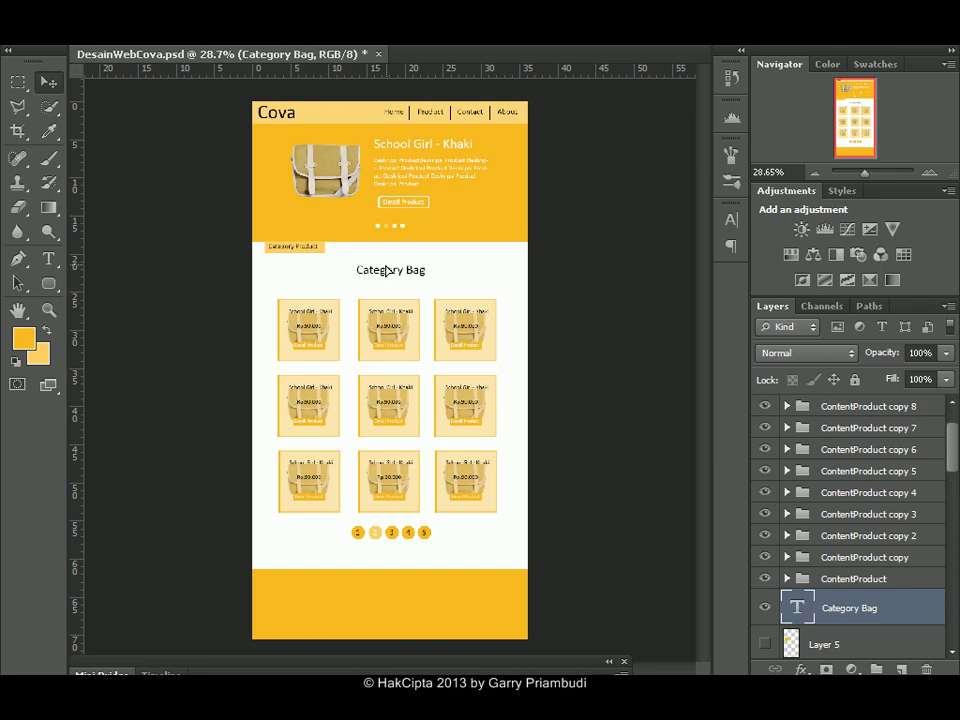
scroll(857, 453, "up", 2)
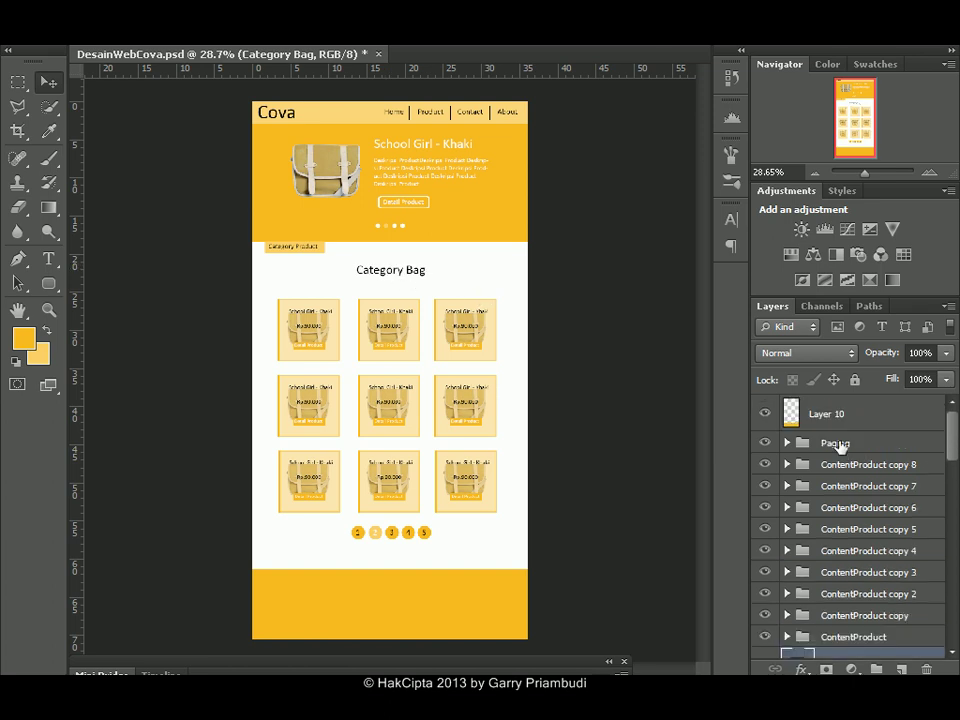
left_click(411, 540)
left_click_drag(400, 547, 399, 551)
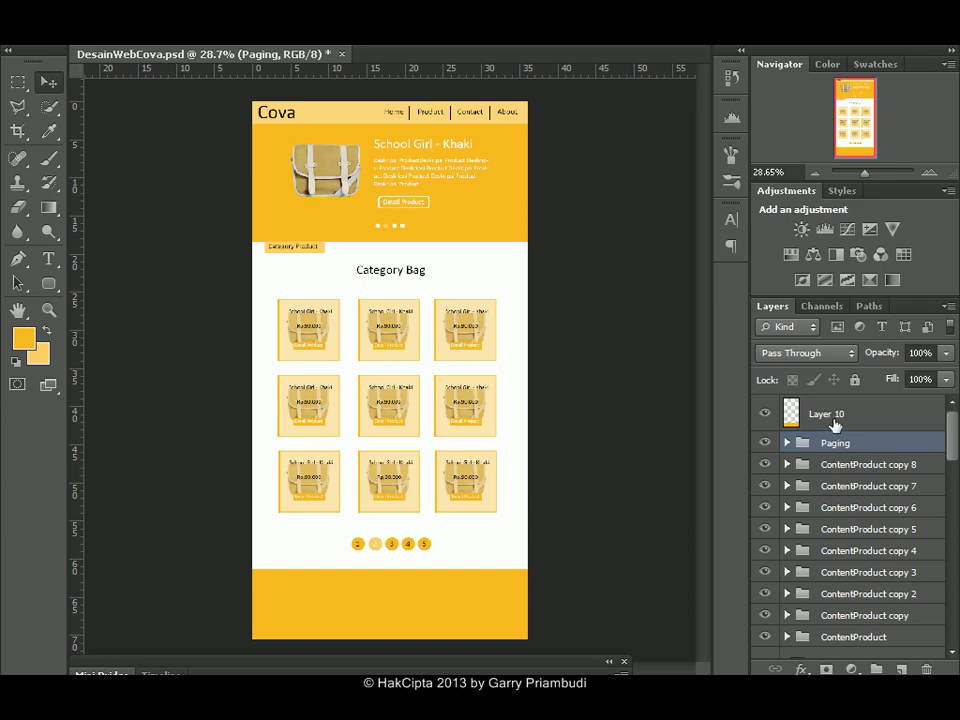
Lower the top edge of the orange footer band on Layer 10 with a free transform and apply it.
left_click(381, 611)
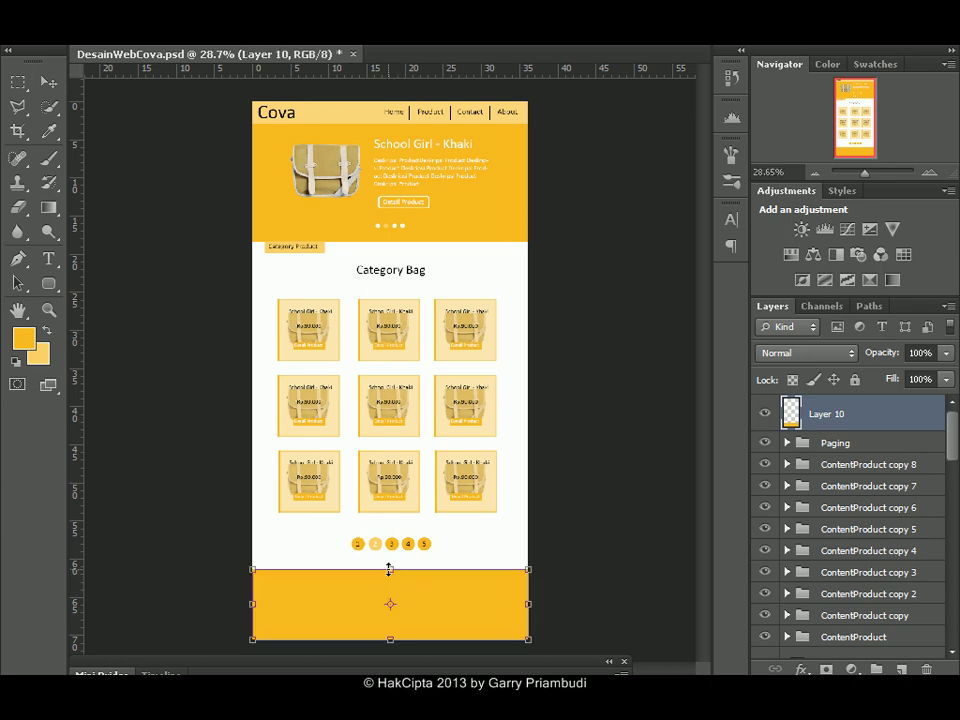
left_click_drag(390, 570, 390, 584)
key("Return")
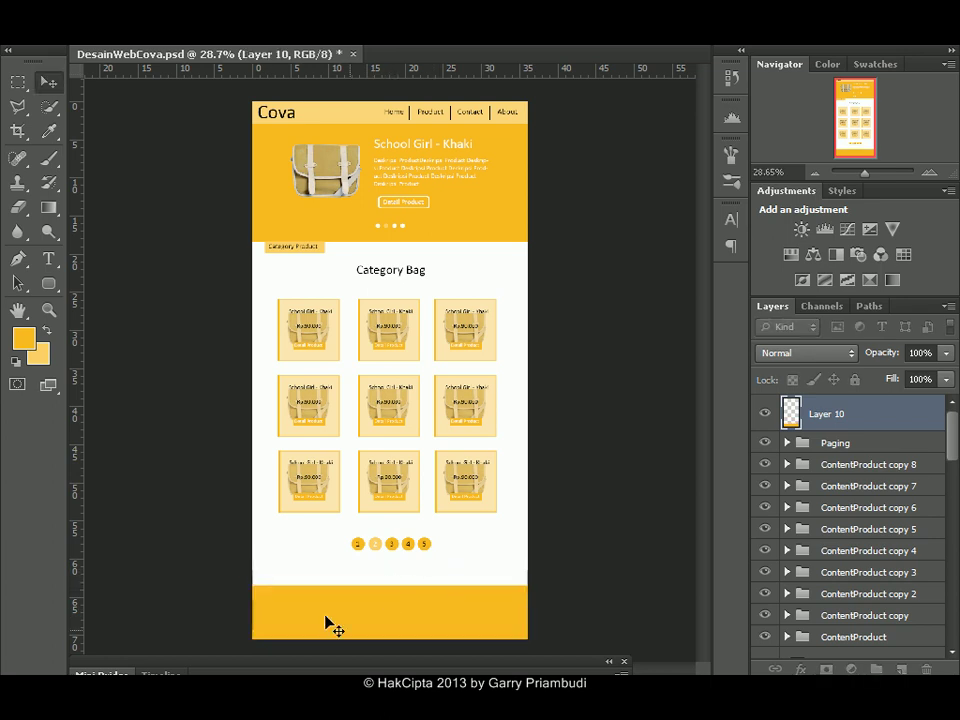
left_click_drag(868, 178, 870, 178)
left_click_drag(862, 127, 862, 147)
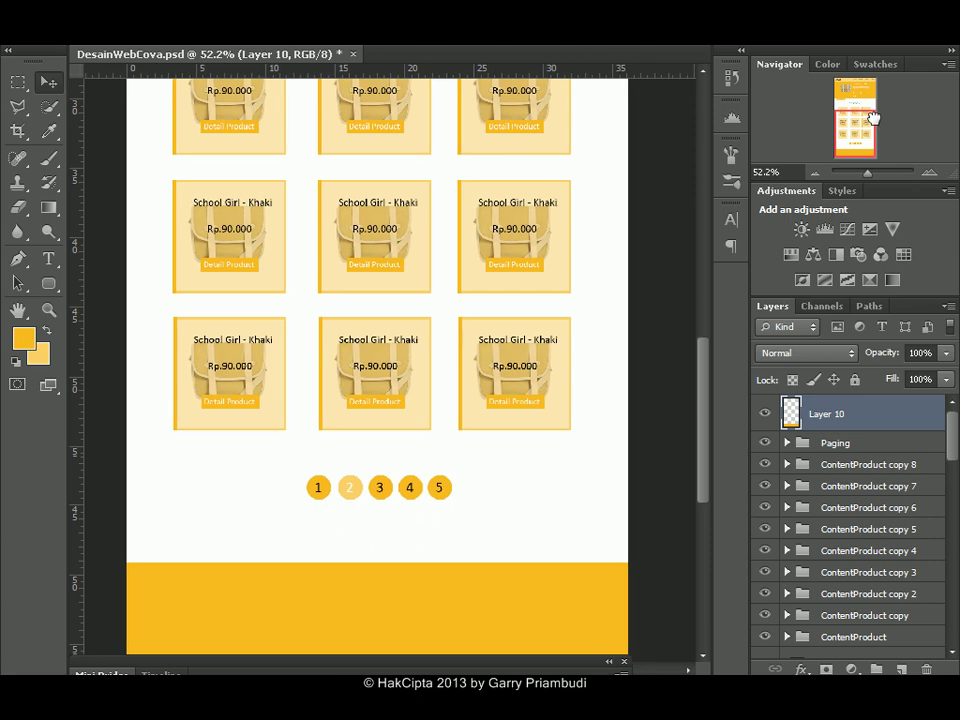
left_click(48, 258)
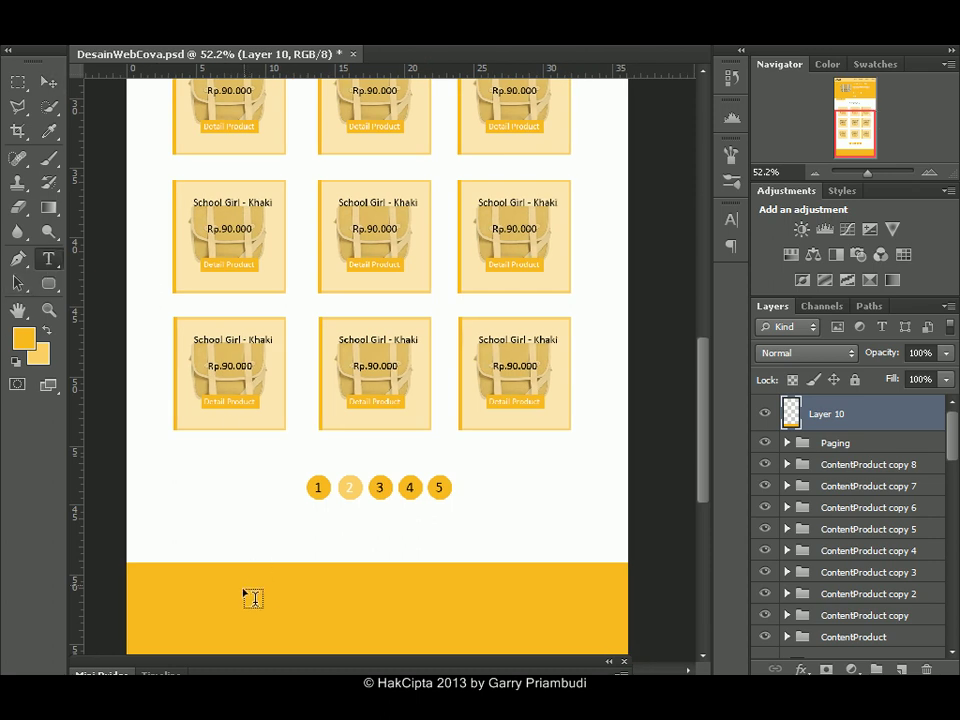
left_click_drag(262, 594, 516, 620)
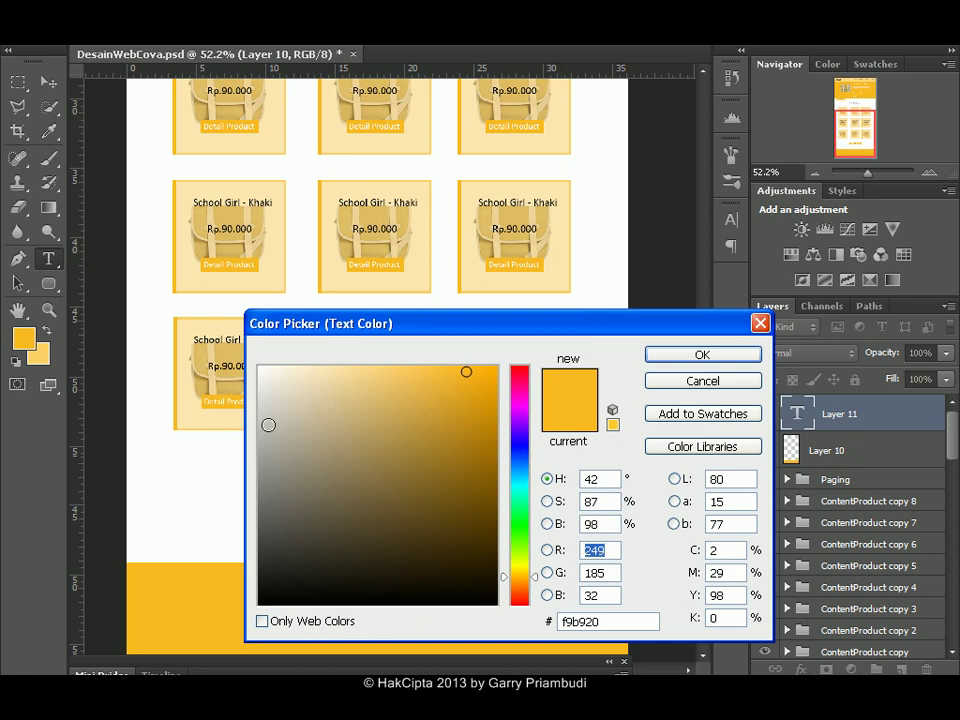
left_click(256, 366)
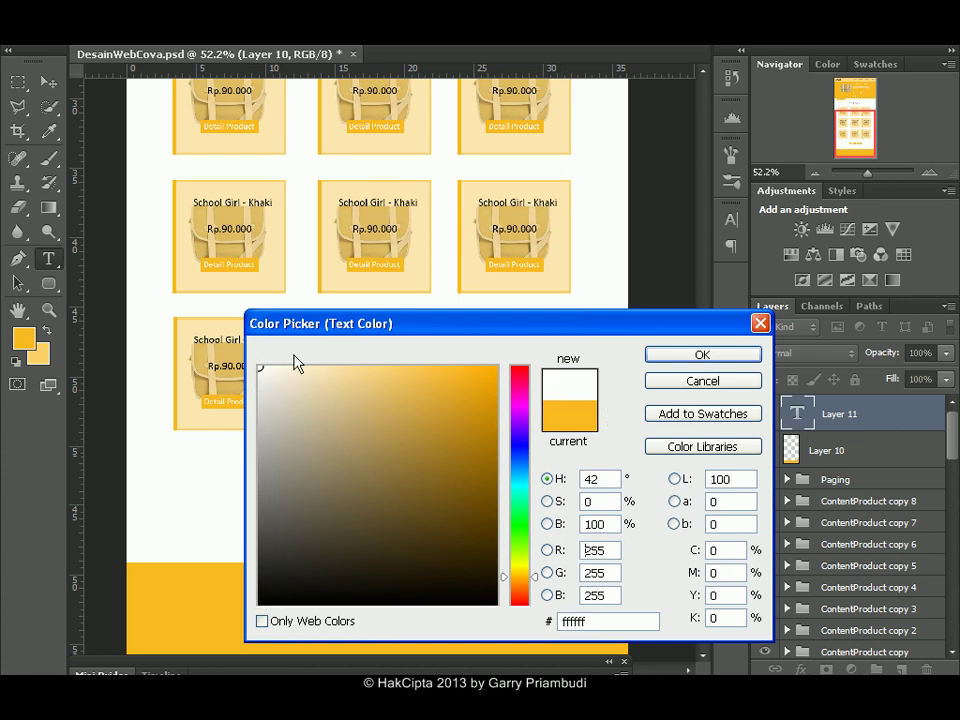
left_click(703, 355)
left_click(343, 594)
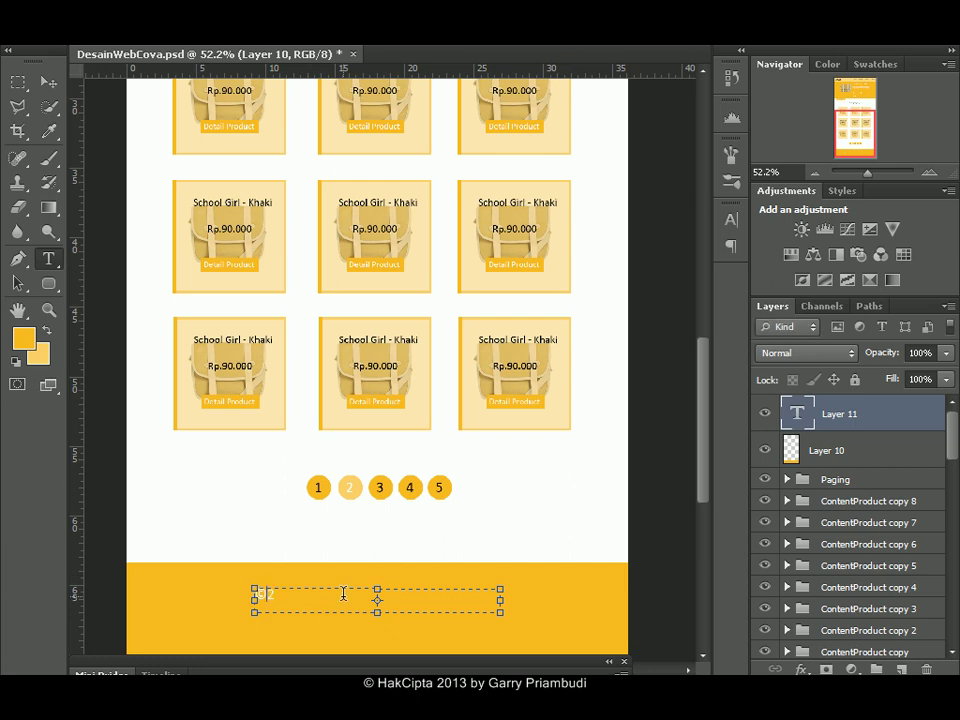
type("Create")
key("ctrl+a")
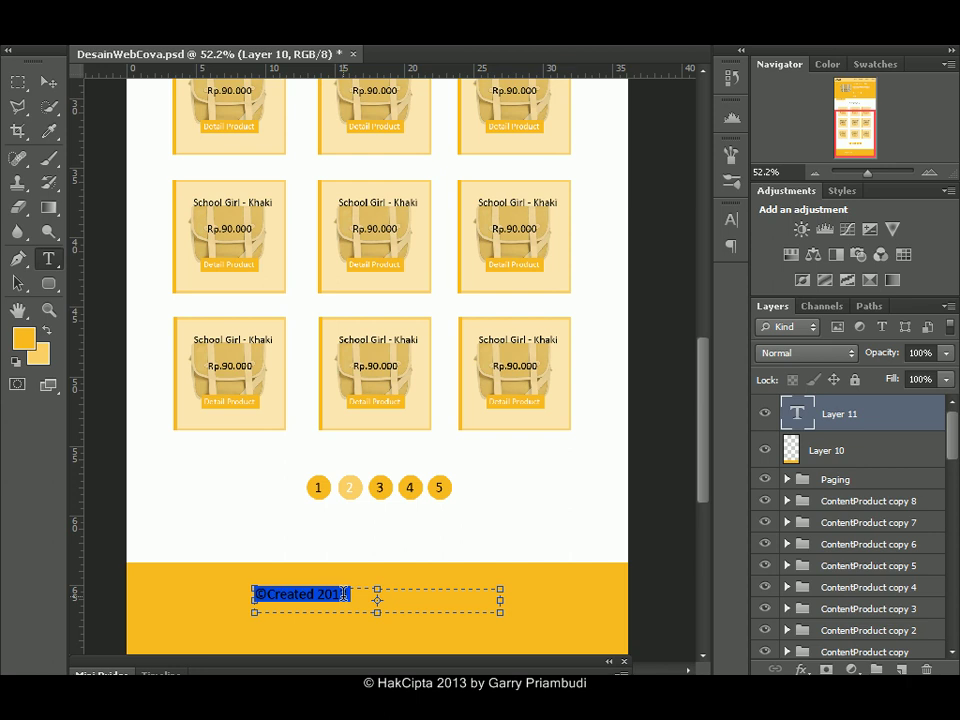
key("BackSpace")
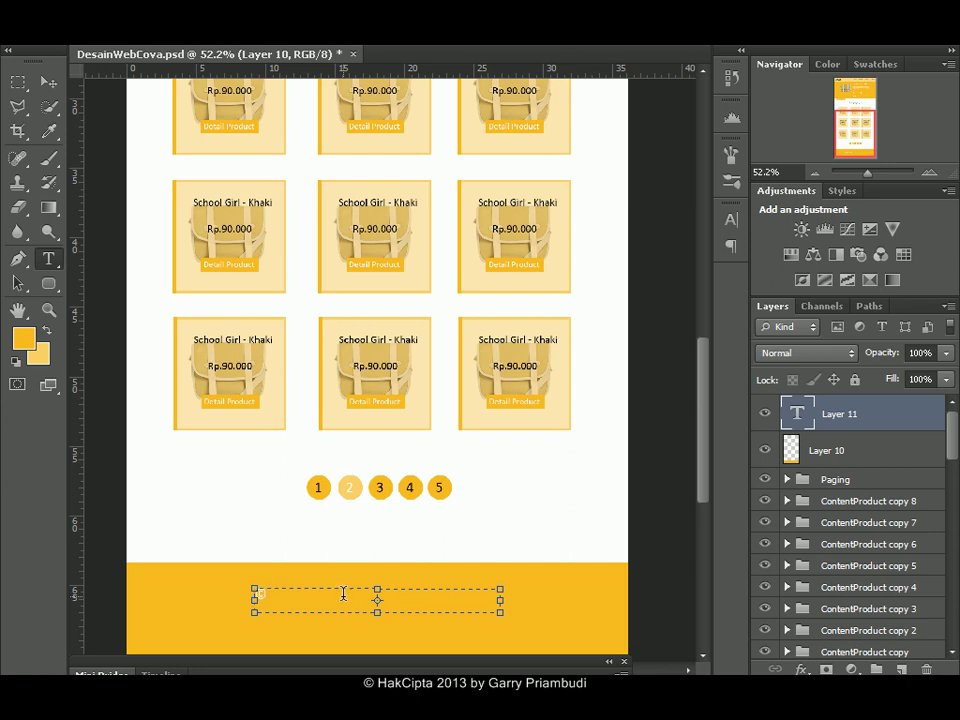
key("shift+Left")
key("ctrl+Return")
left_click(926, 670)
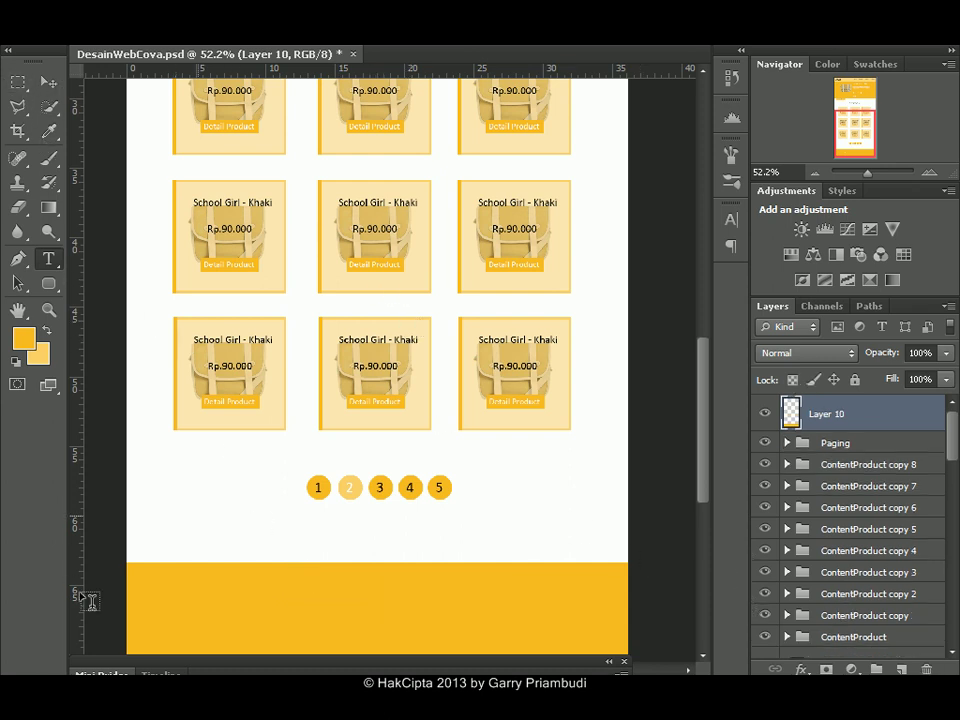
Switch to Notepad, write and copy "© 2013 Created by" followed by the creator's full name, and close it without saving.
key("super")
left_click(133, 395)
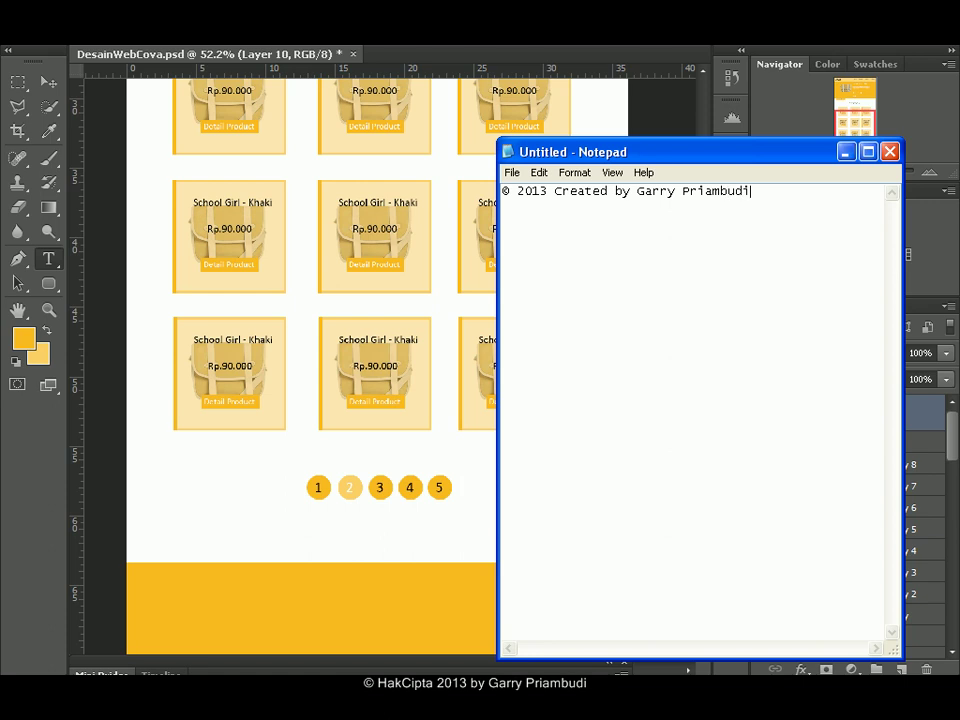
key("ctrl+a")
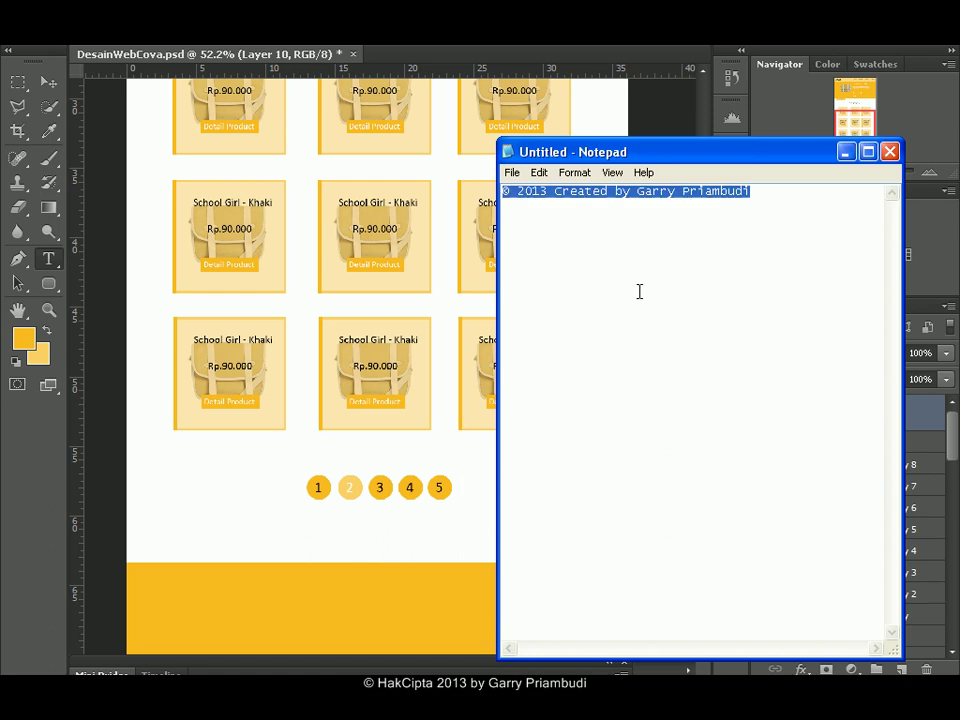
left_click(897, 152)
left_click(488, 399)
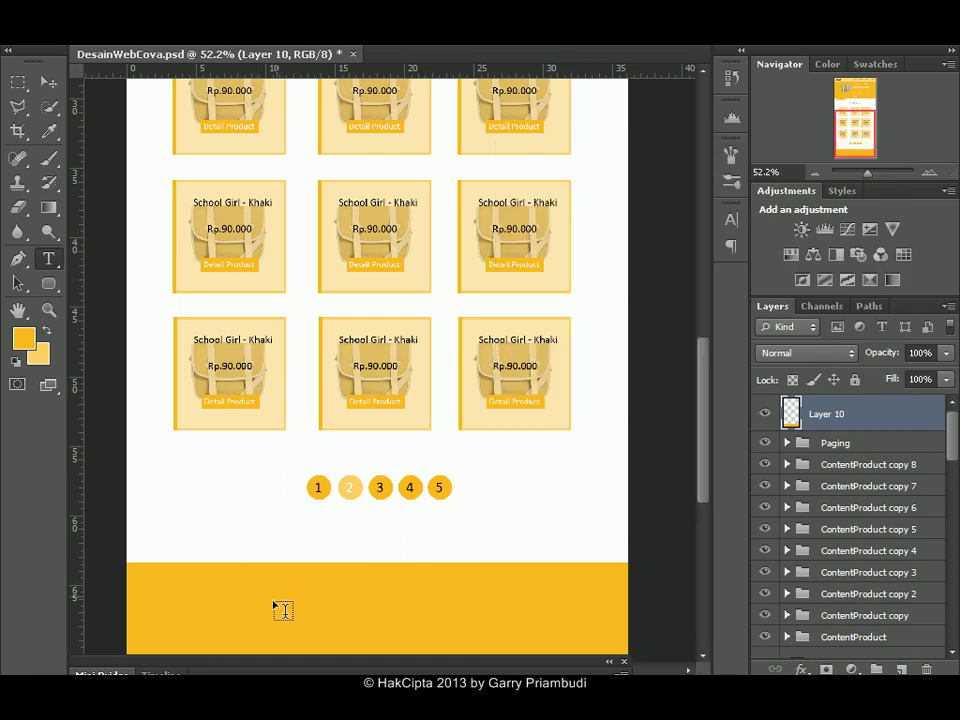
left_click_drag(262, 587, 508, 611)
key("Escape")
left_click(214, 573)
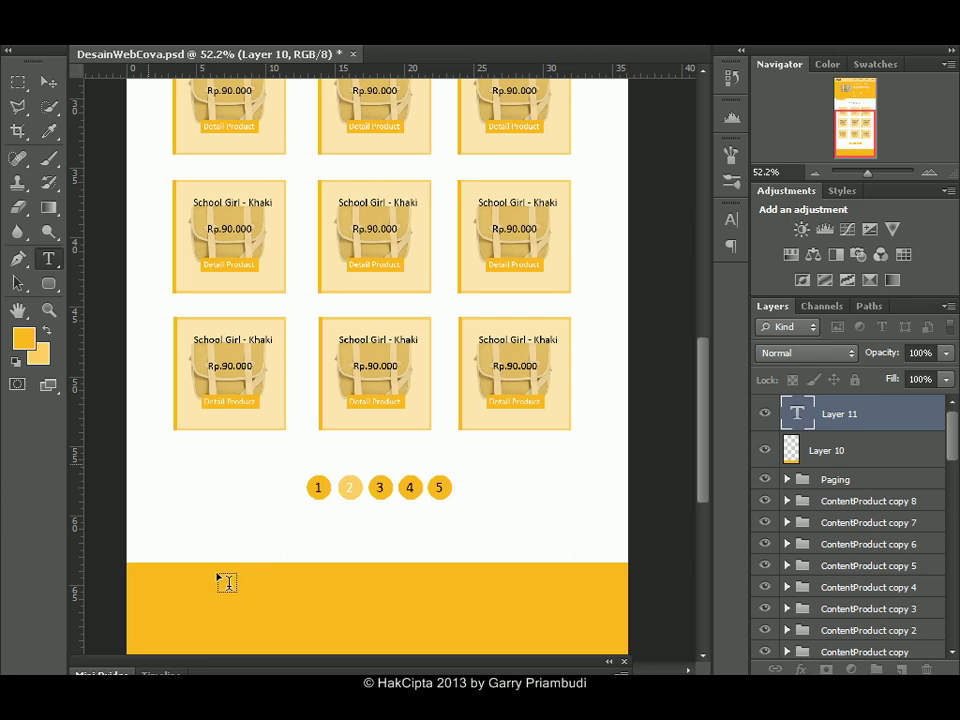
key("Escape")
Draw a text box in the orange footer, set its colour to white #ffffff and insert the copied 2013 copyright line.
left_click_drag(252, 590, 479, 612)
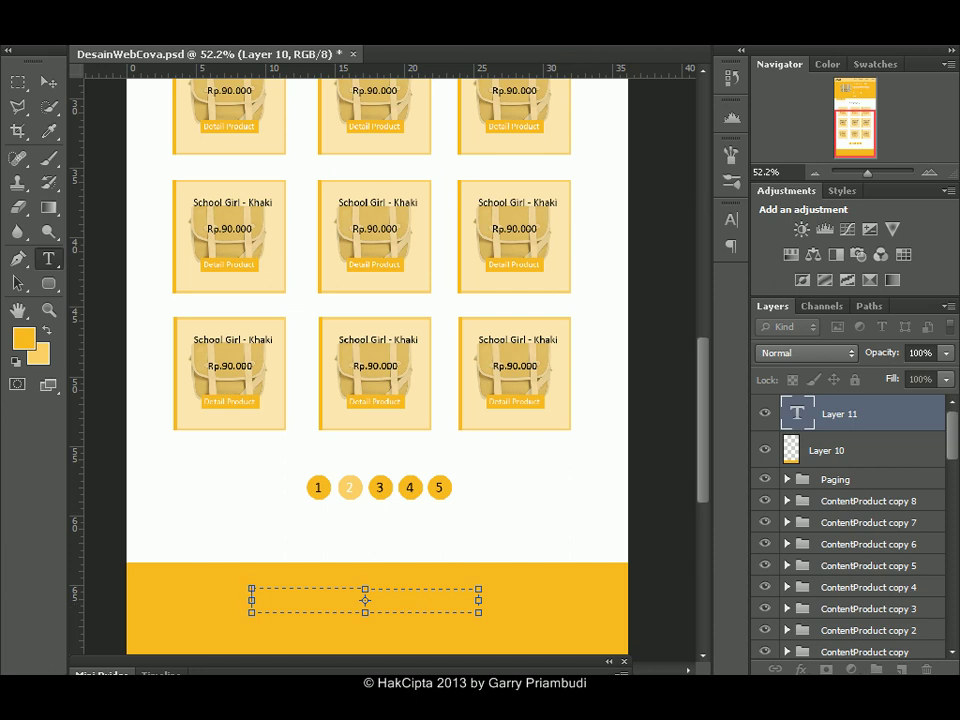
left_click_drag(264, 372, 256, 364)
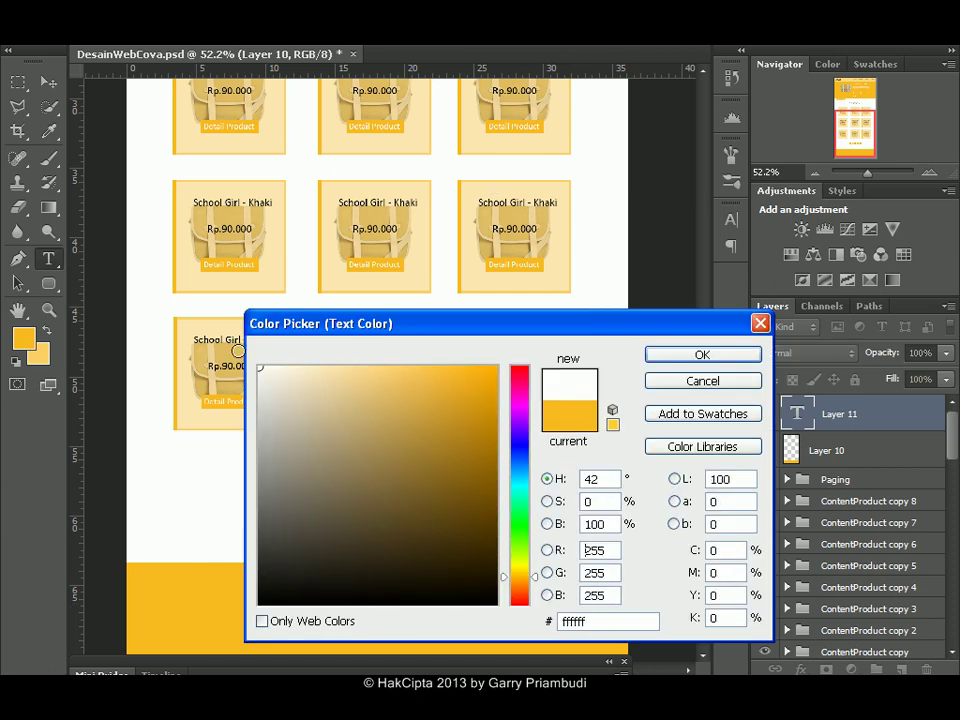
left_click(684, 358)
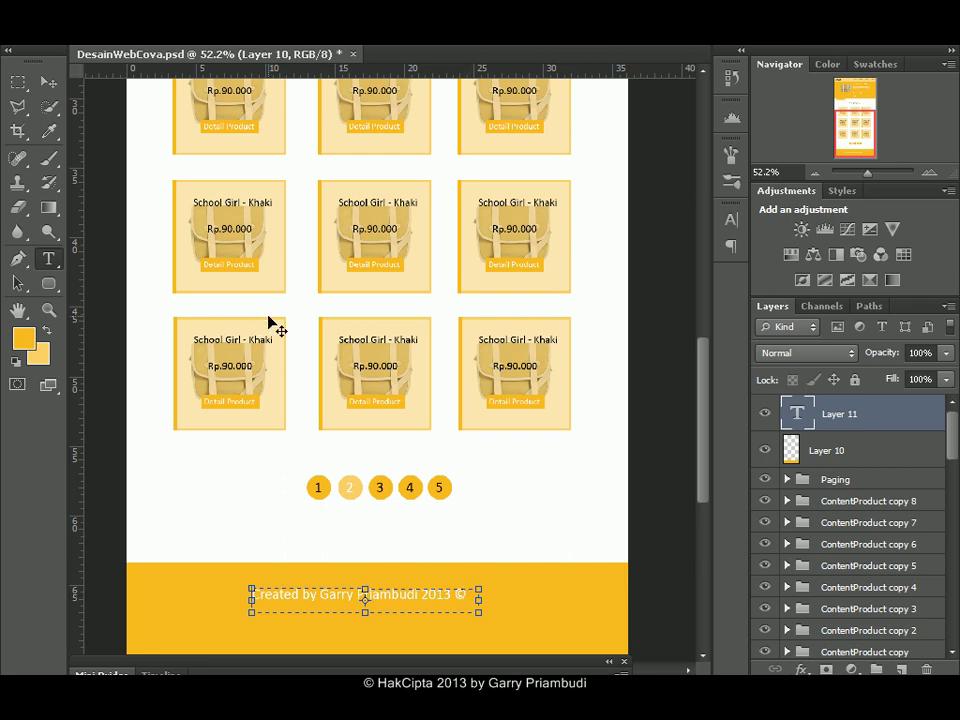
Discard the copyright text box from the orange footer.
left_click(295, 331)
key("ctrl+z")
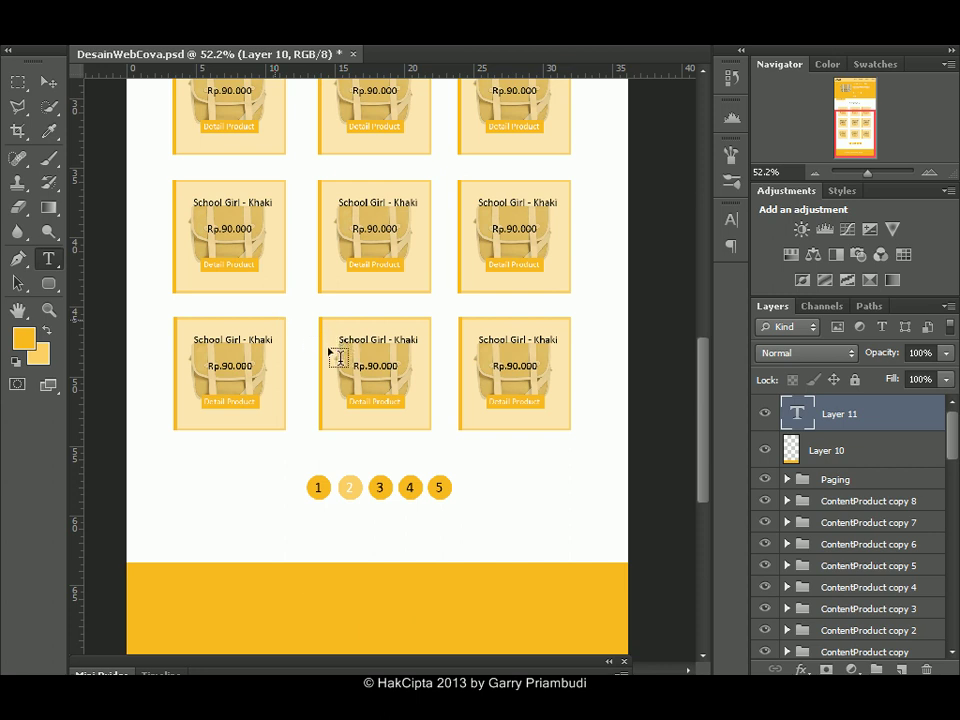
key("v")
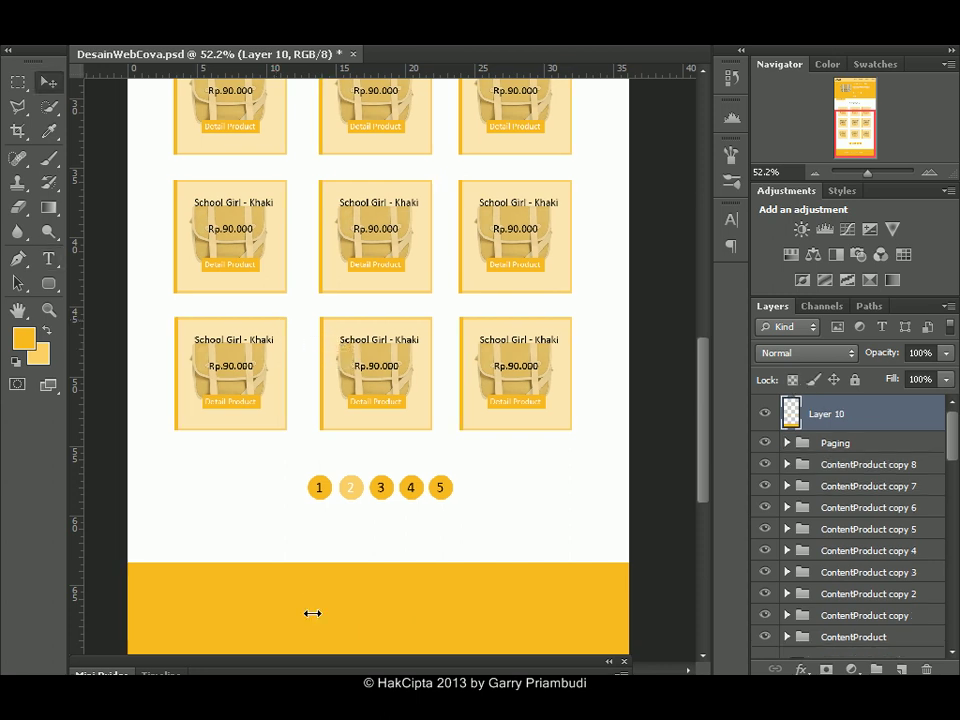
left_click(52, 264)
left_click_drag(255, 595, 559, 612)
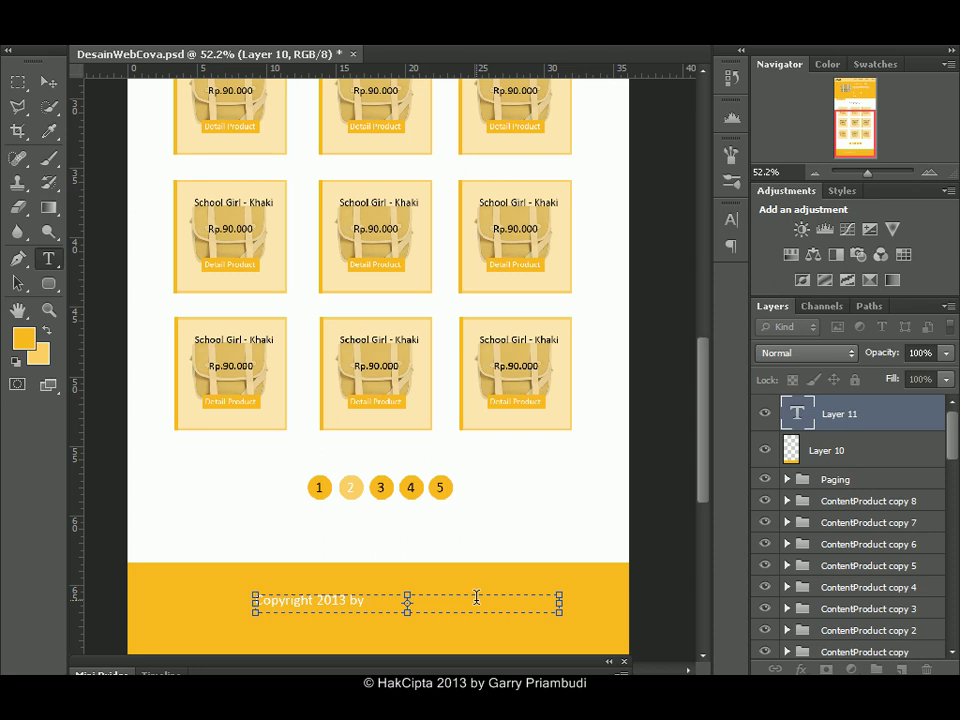
key("Escape")
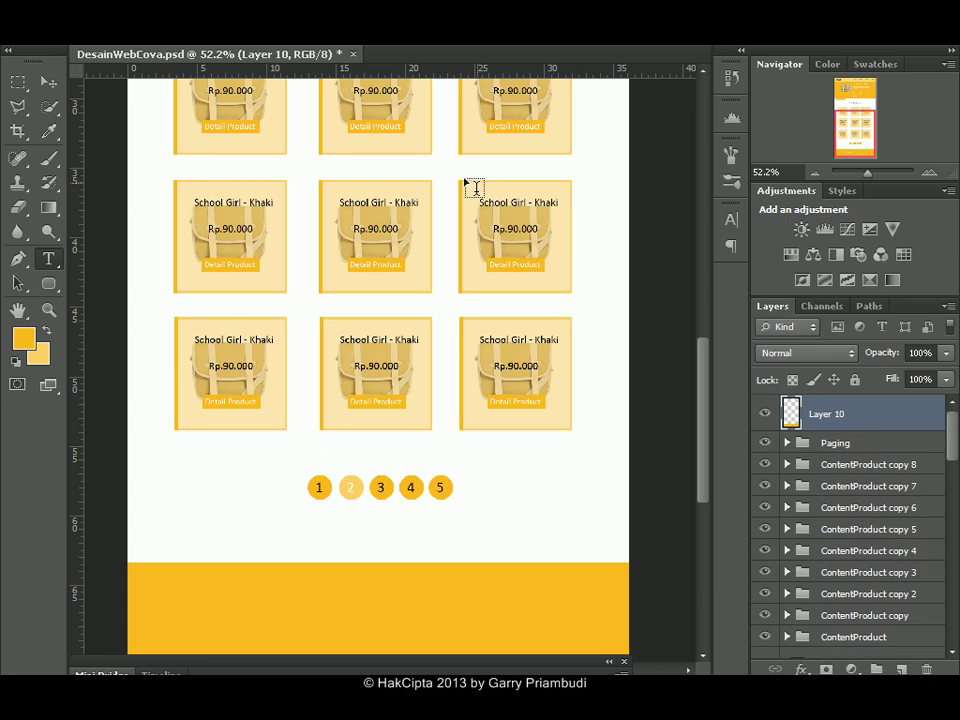
Set the text colour to the orange #f9b920 sampled from the foreground swatch.
left_click(24, 338)
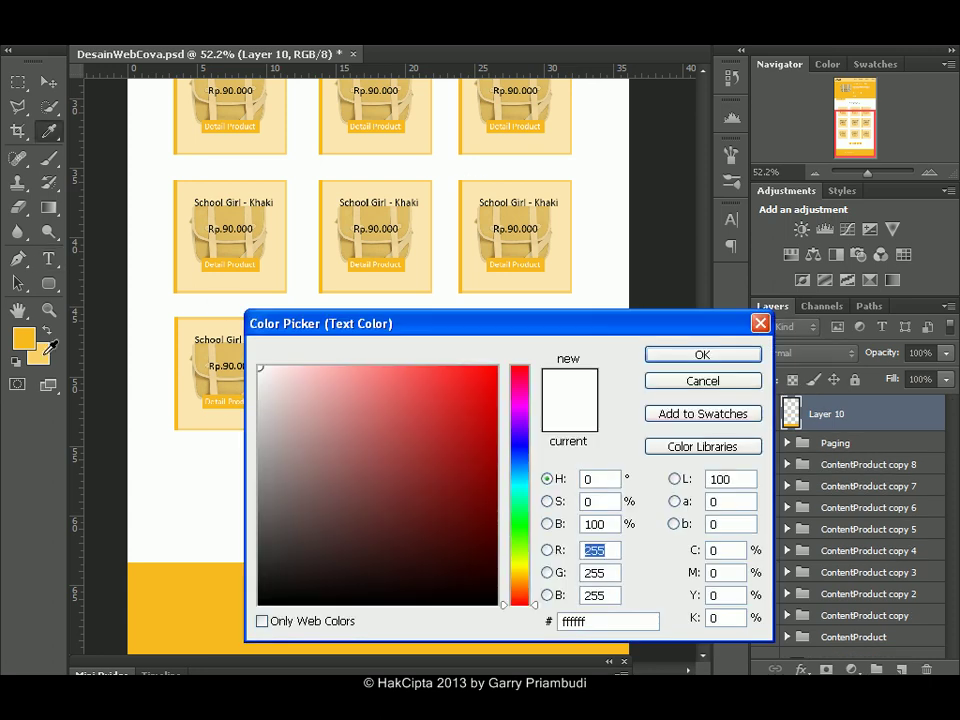
left_click(38, 338)
left_click(664, 357)
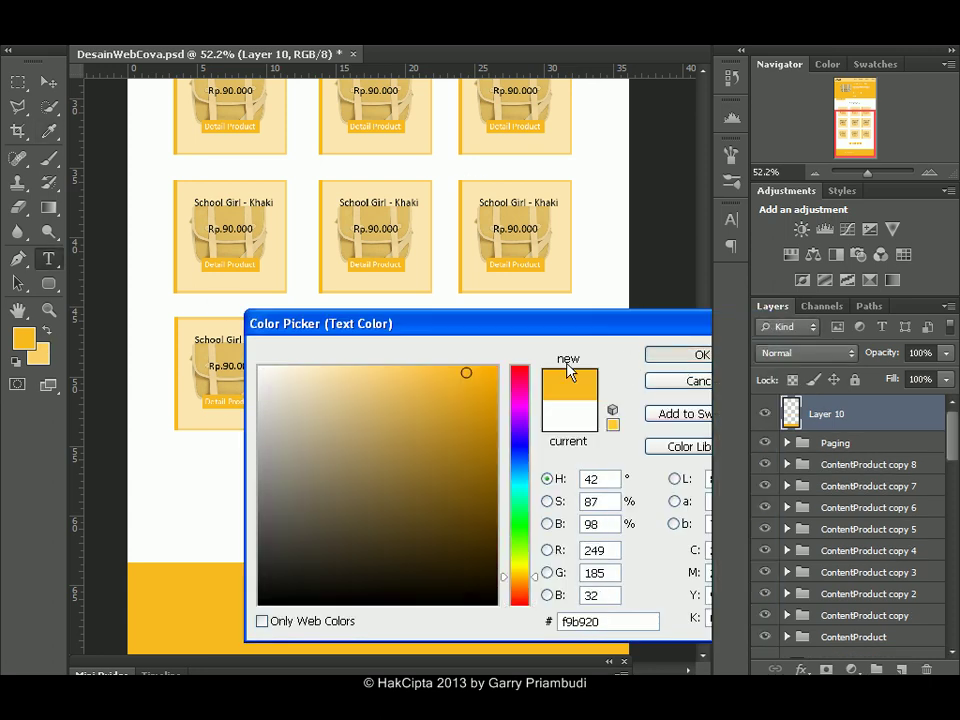
left_click(53, 84)
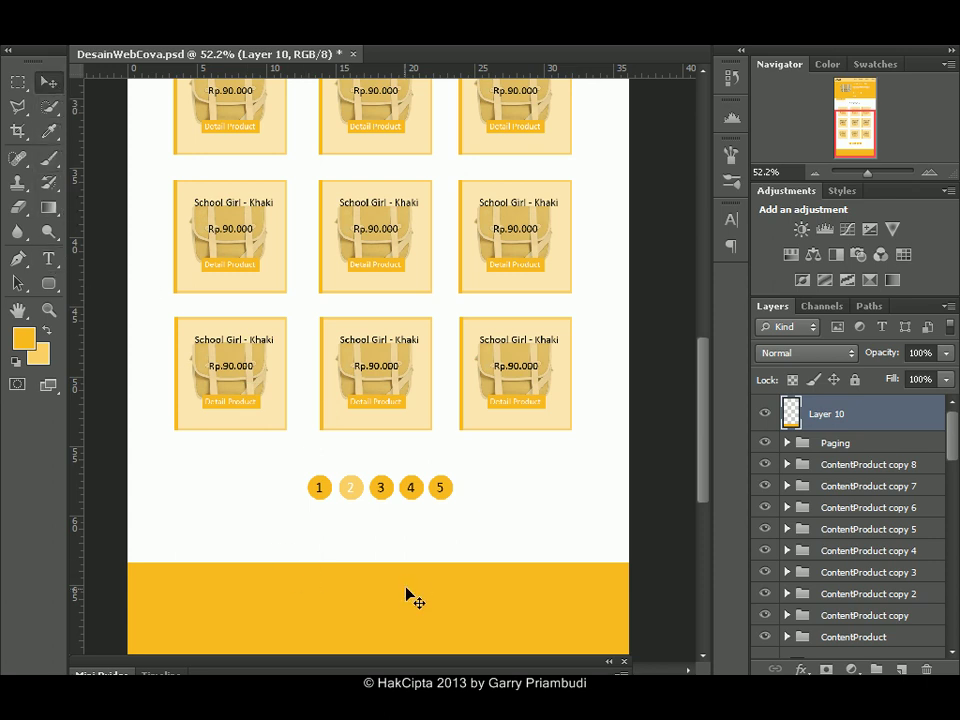
Draw a one-line text box in the middle of the orange footer and set its text colour to white #ffffff.
left_click(49, 258)
left_click_drag(296, 596, 514, 624)
left_click_drag(297, 593, 509, 611)
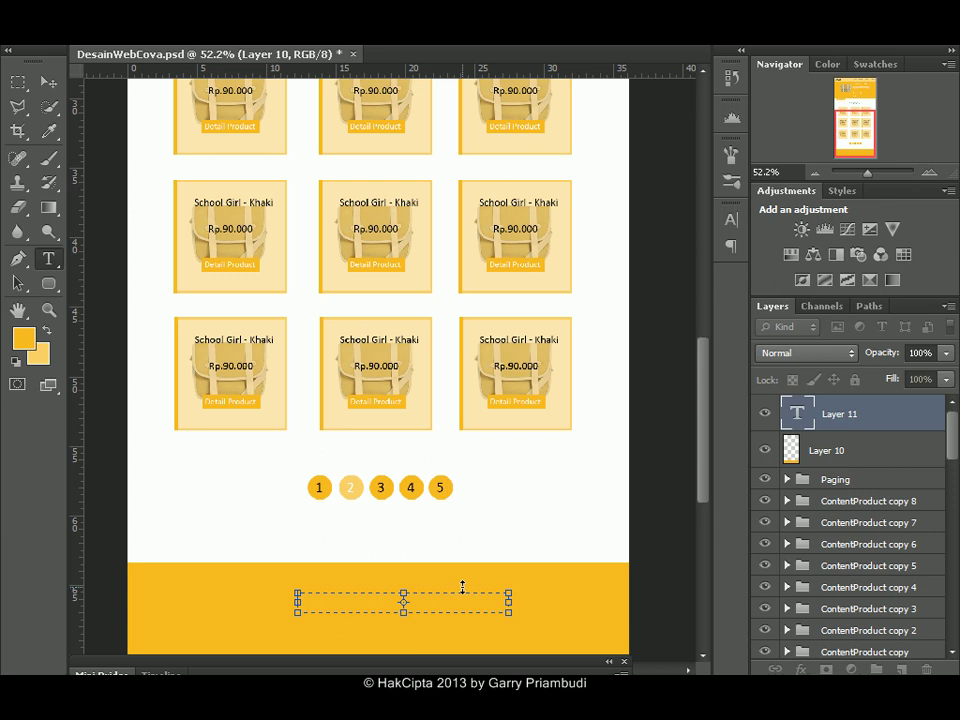
left_click(490, 25)
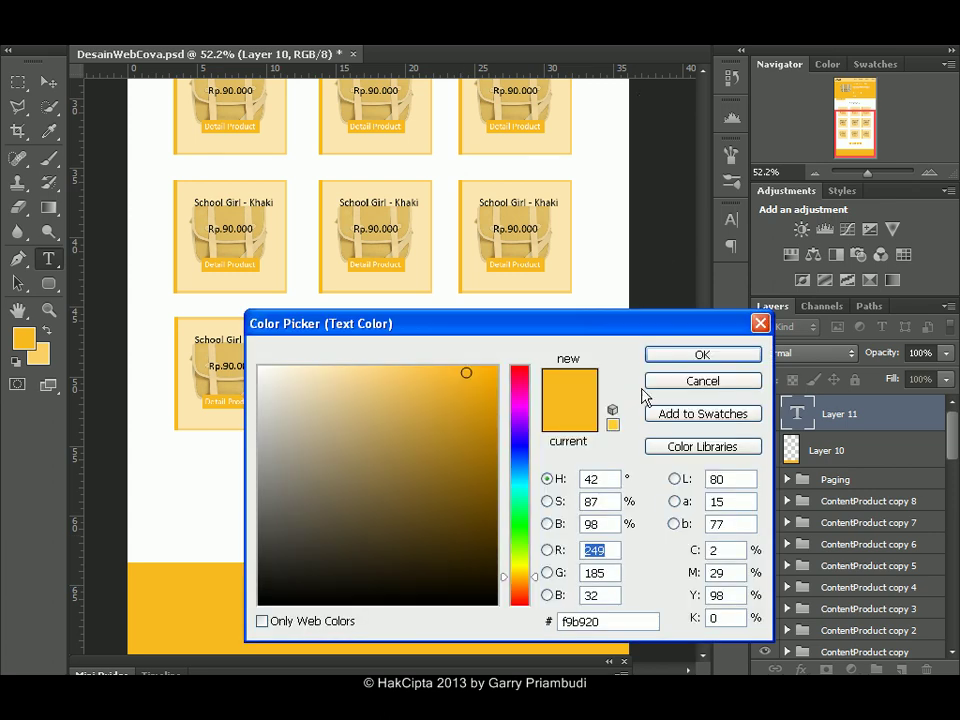
double_click(600, 621)
type("ff")
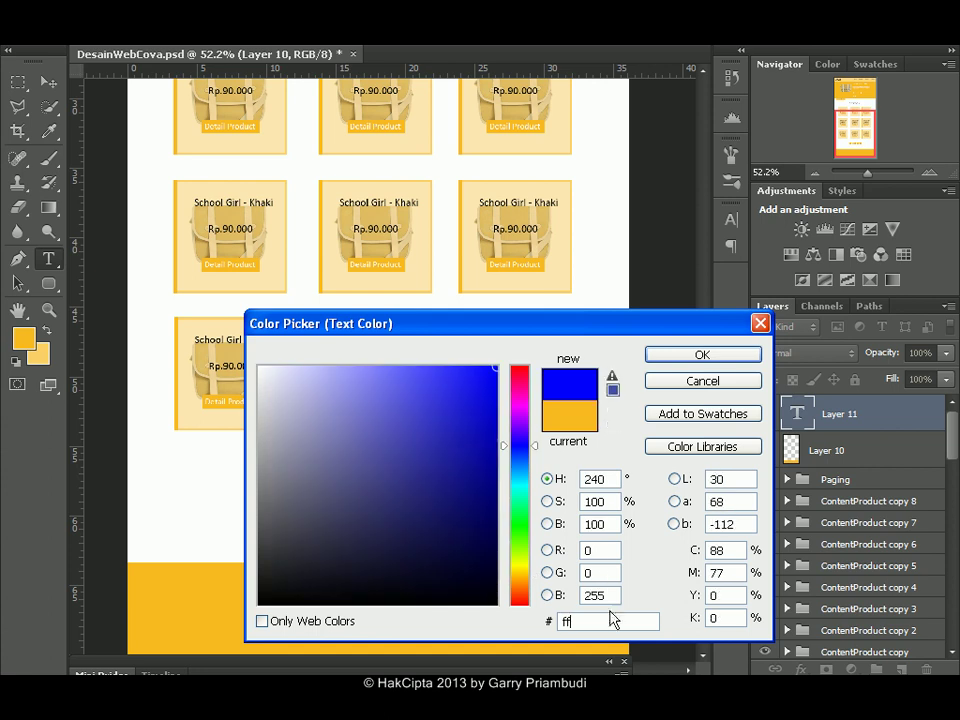
type("fff")
left_click(702, 357)
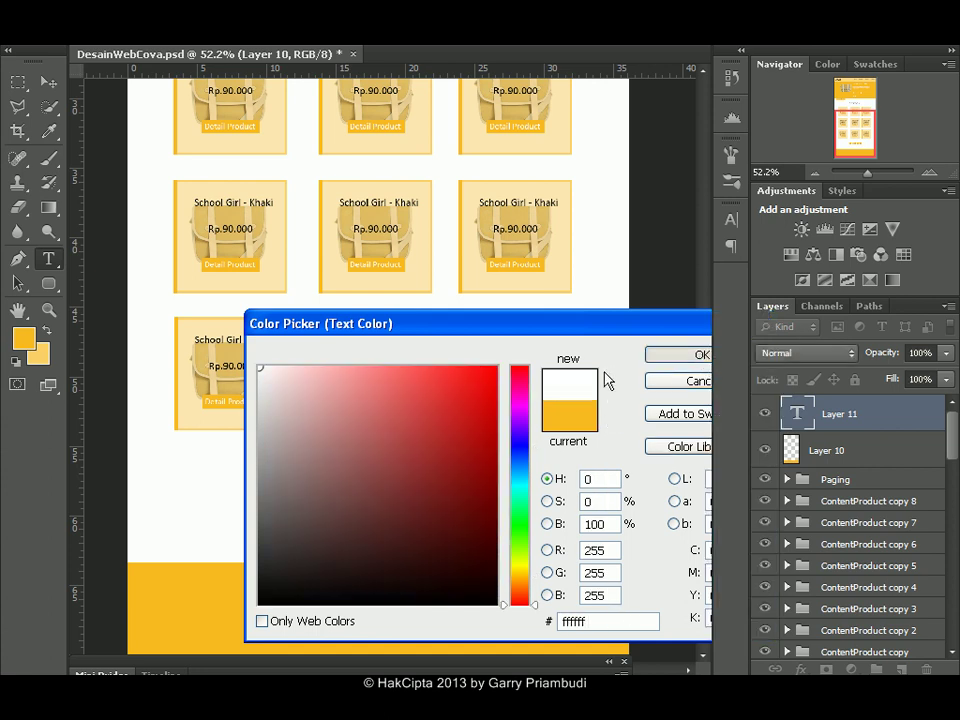
Write "Copyright 2013 Created by" plus the creator's full name in the widened footer text box, and move the line slightly left and down.
left_click(401, 598)
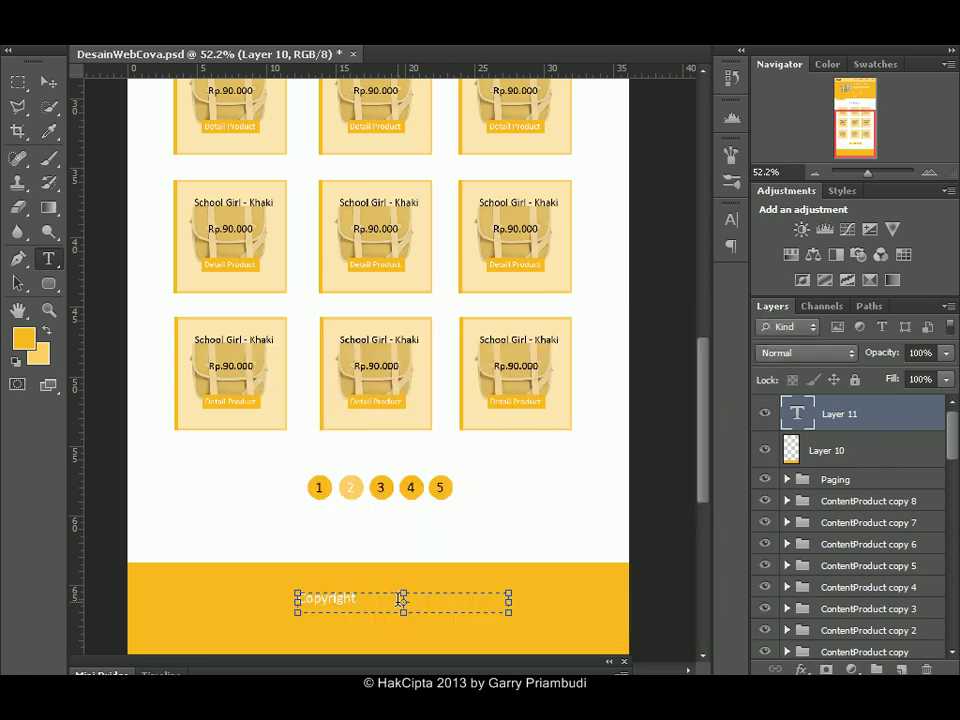
type("2013 Created by Garry")
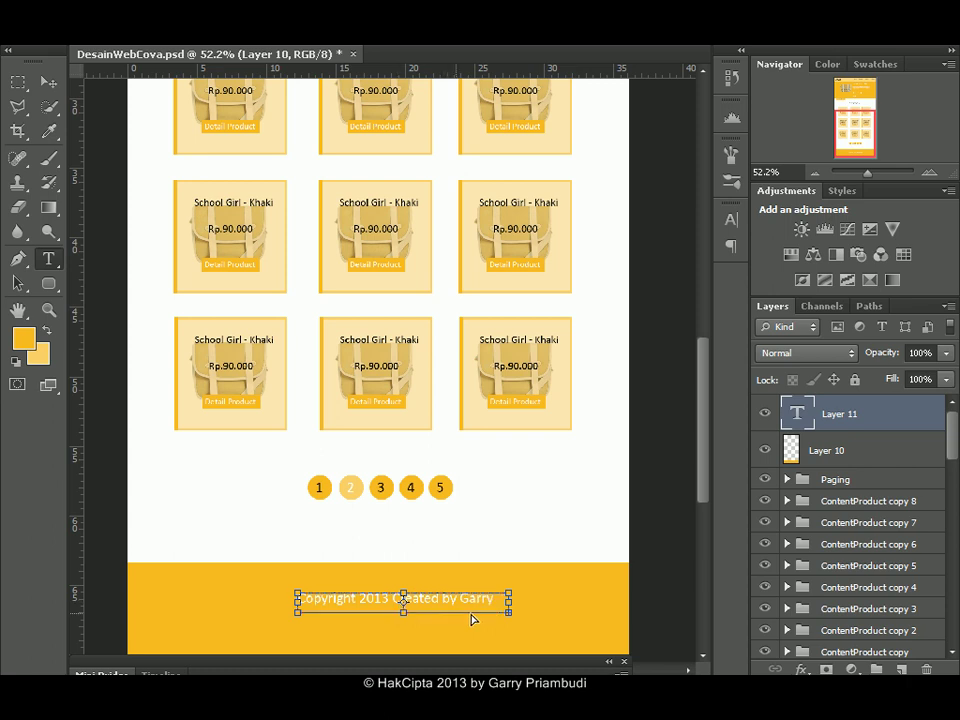
left_click_drag(509, 612, 572, 612)
left_click(48, 82)
left_click_drag(366, 600, 350, 608)
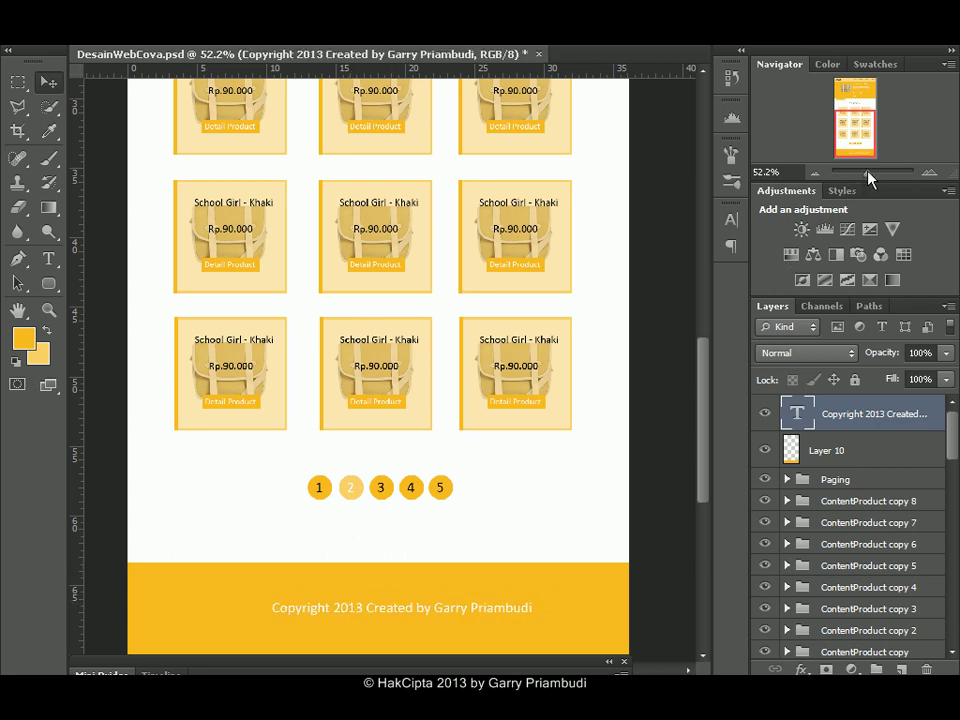
Review the whole page layout from header to footer and save the document.
left_click_drag(867, 175, 863, 174)
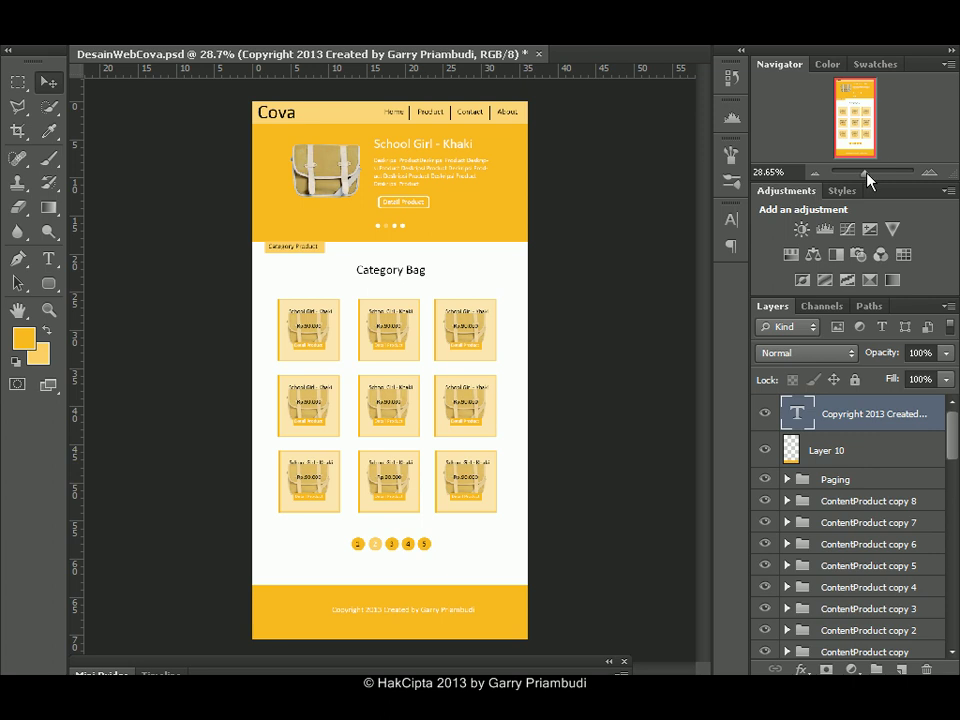
left_click_drag(866, 180, 868, 180)
left_click_drag(862, 114, 862, 124)
key("ctrl+s")
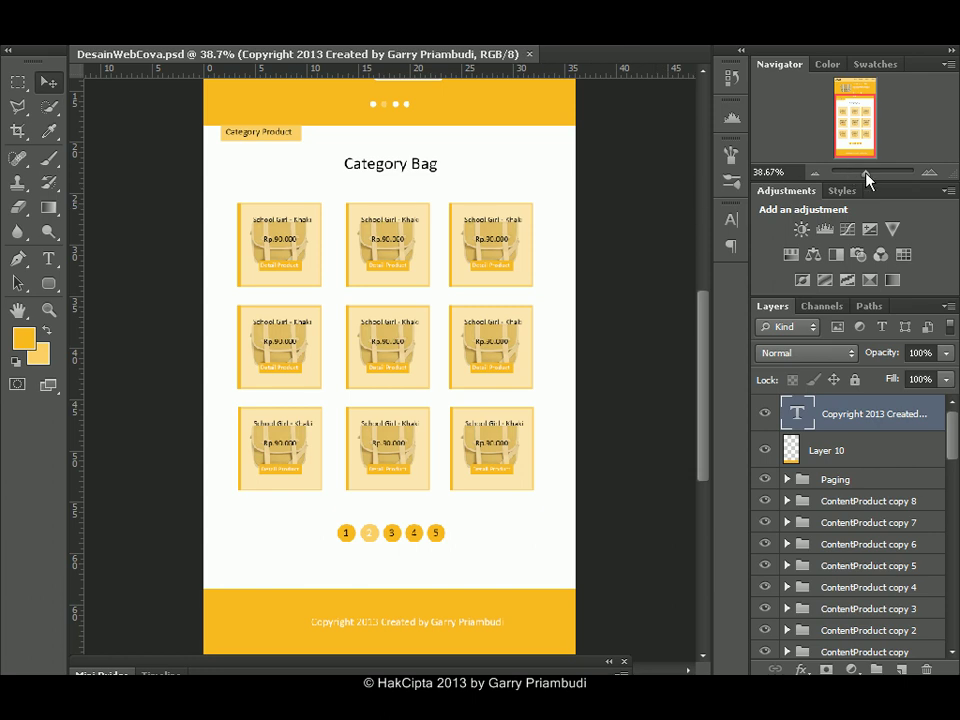
left_click_drag(866, 180, 866, 174)
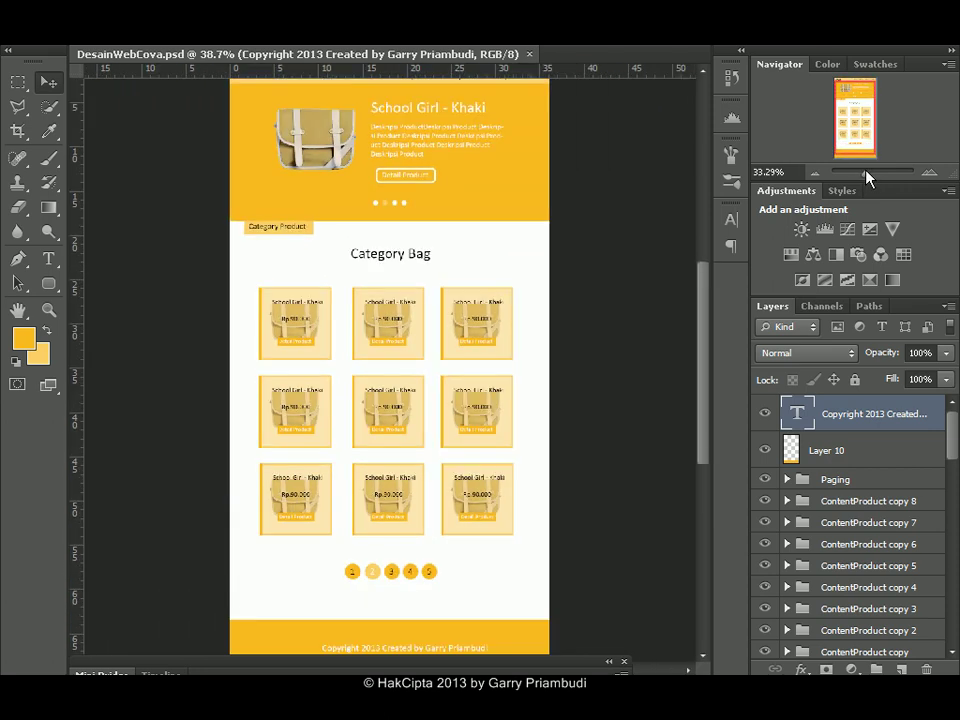